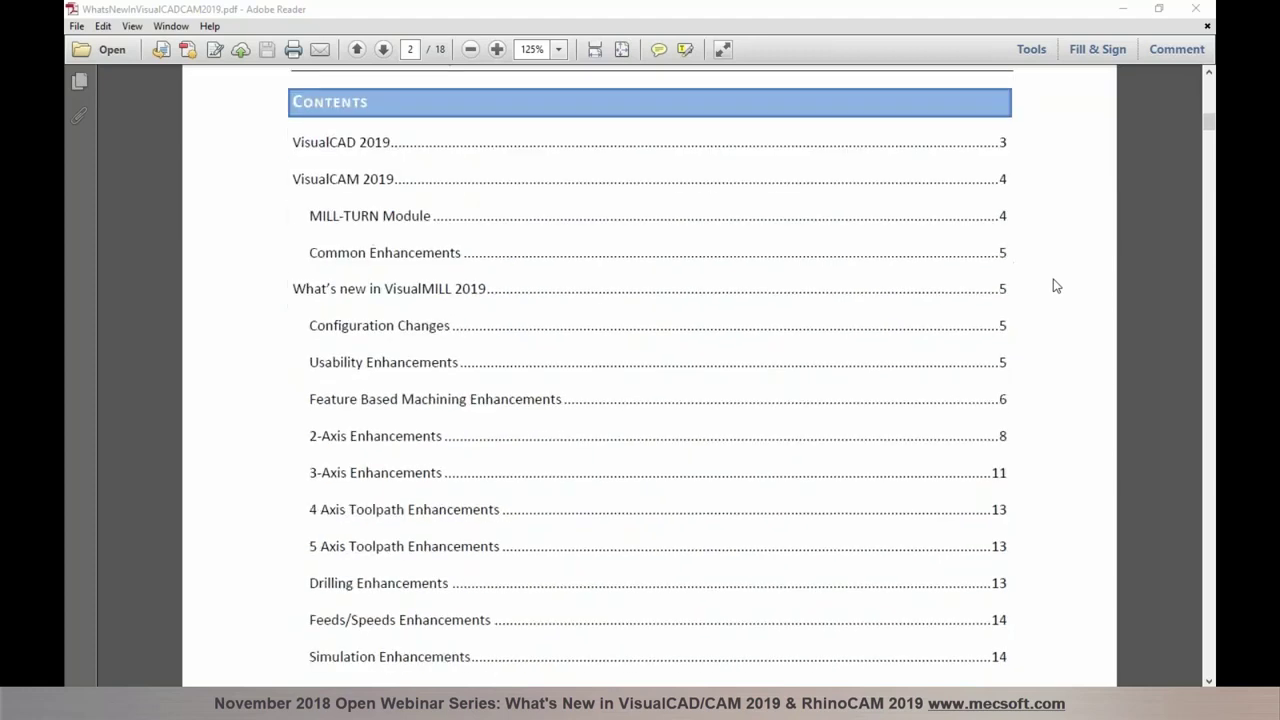
Read through the contents and the list of VisualCAD 2019 enhancements in the What's New PDF.
scroll(1056, 286, down, 2)
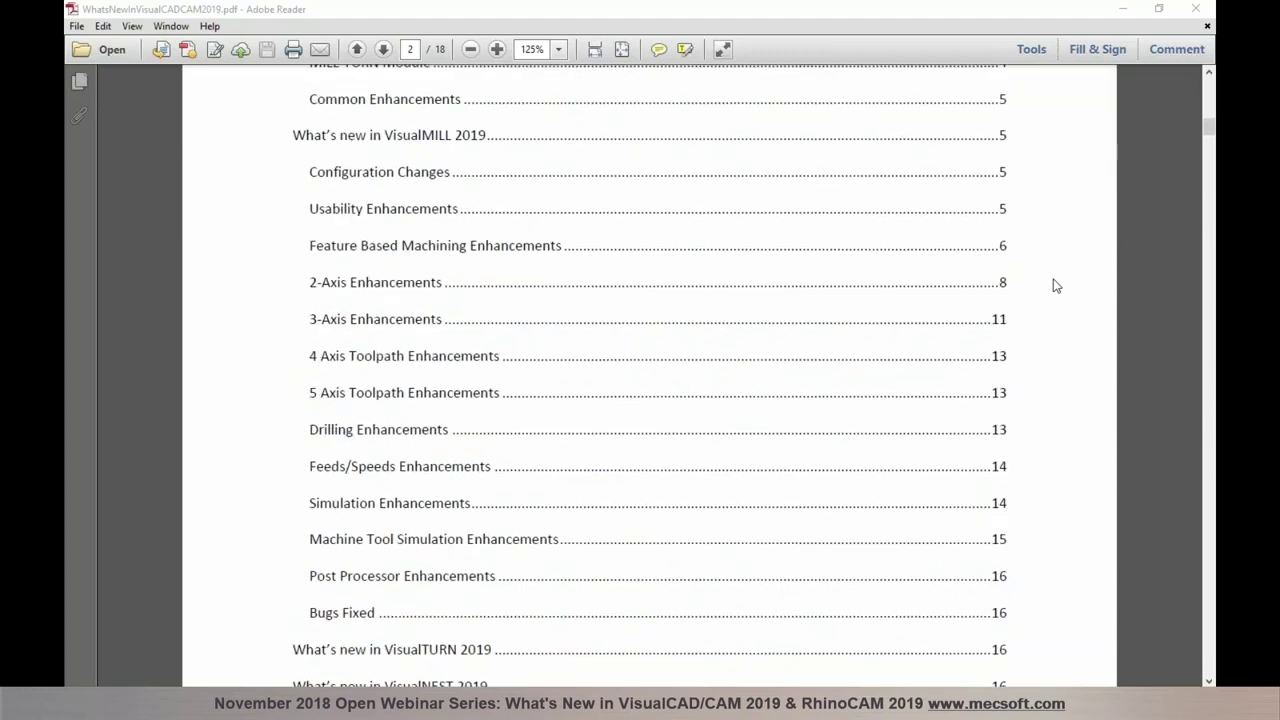
scroll(1056, 286, down, 8)
scroll(1056, 286, down, 8)
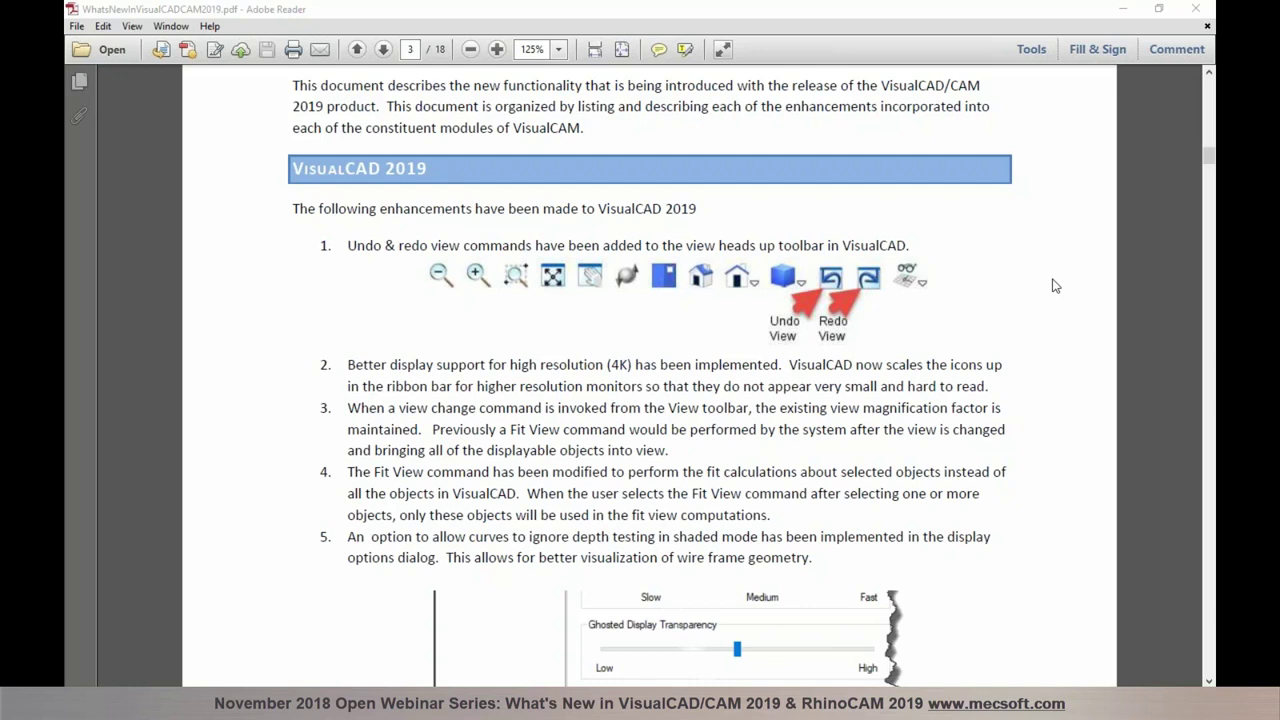
scroll(1056, 286, down, 1)
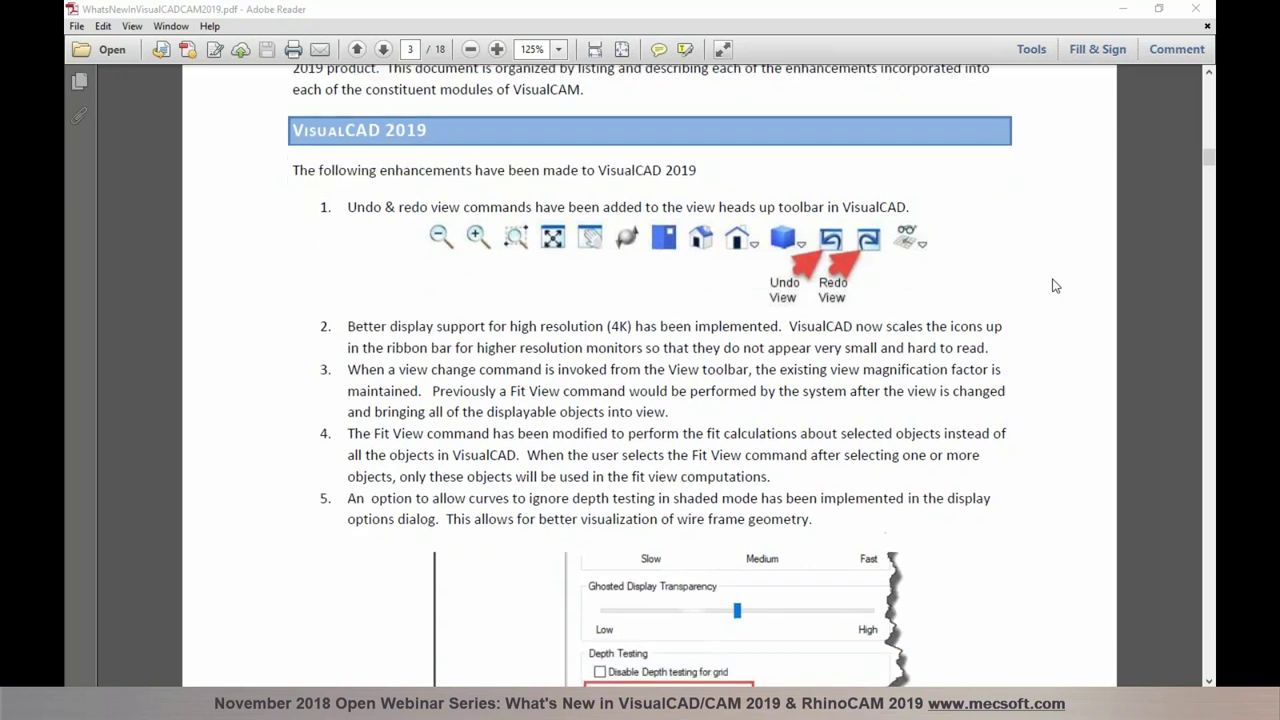
scroll(1054, 286, down, 1)
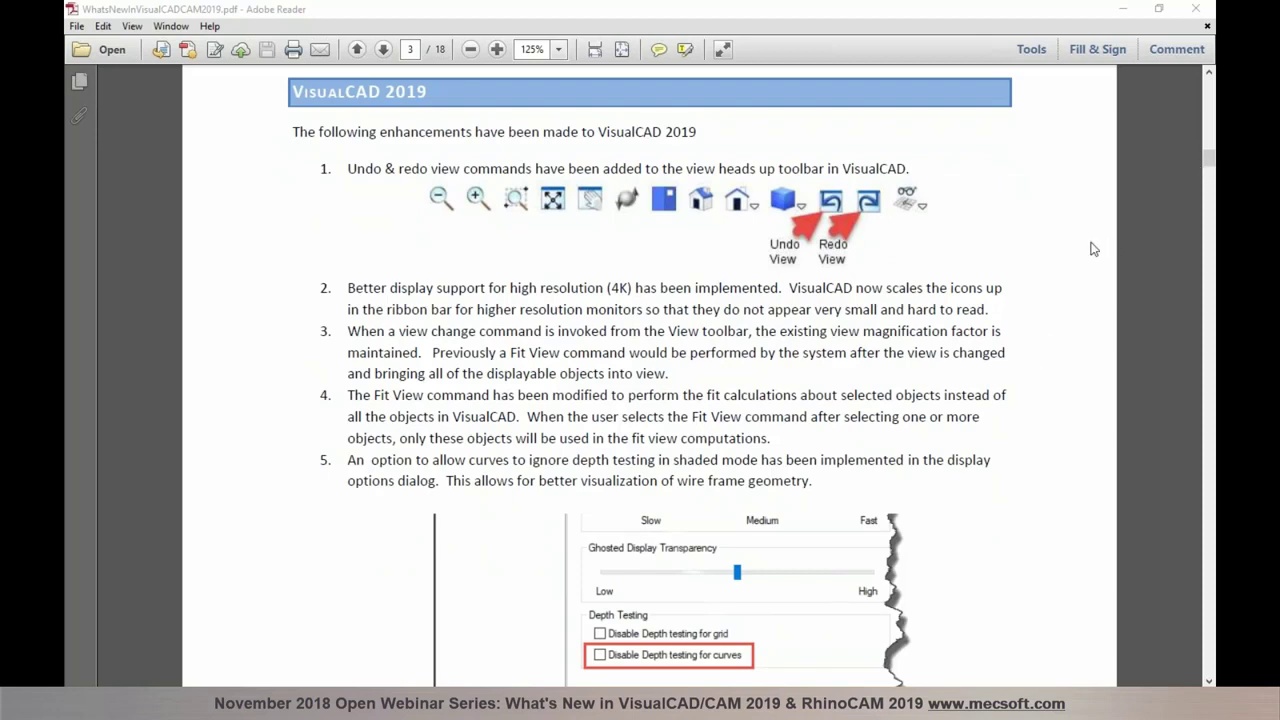
Switch to VisualCAD and fit the whole row of panels in the top view.
key(alt+Tab)
scroll(718, 388, up, 1)
scroll(534, 407, up, 1)
scroll(534, 407, up, 1)
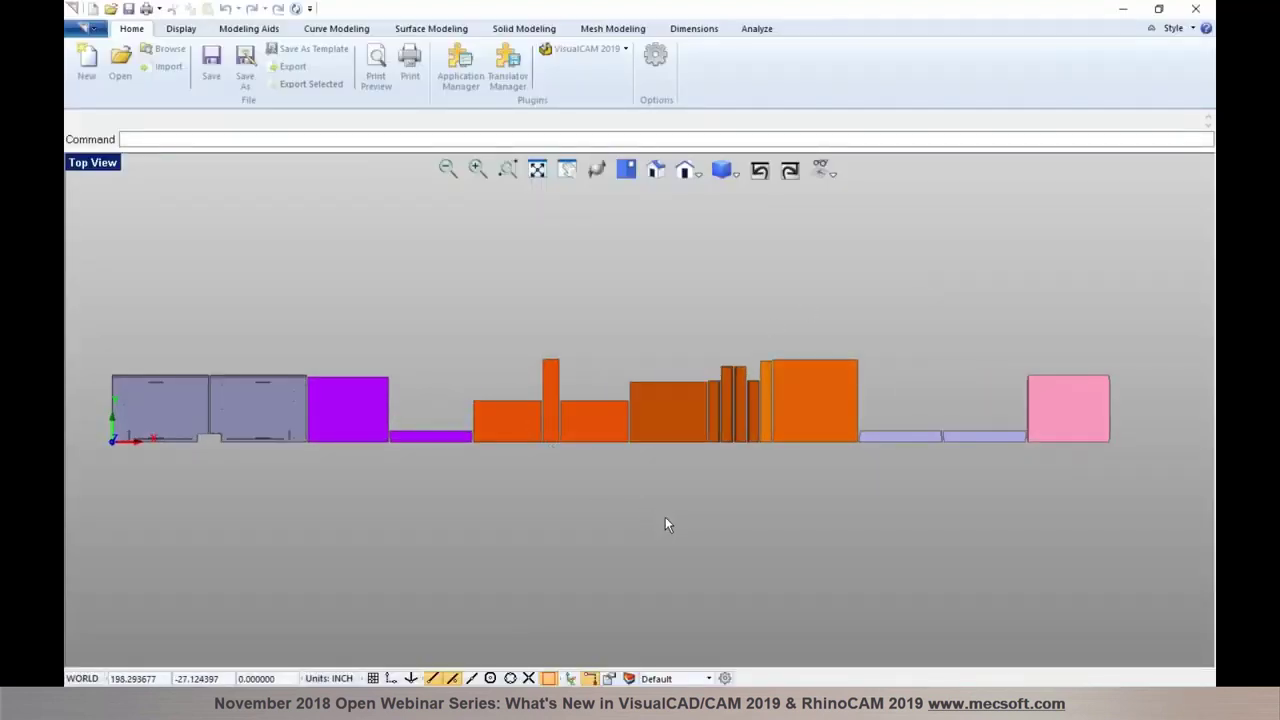
click(538, 171)
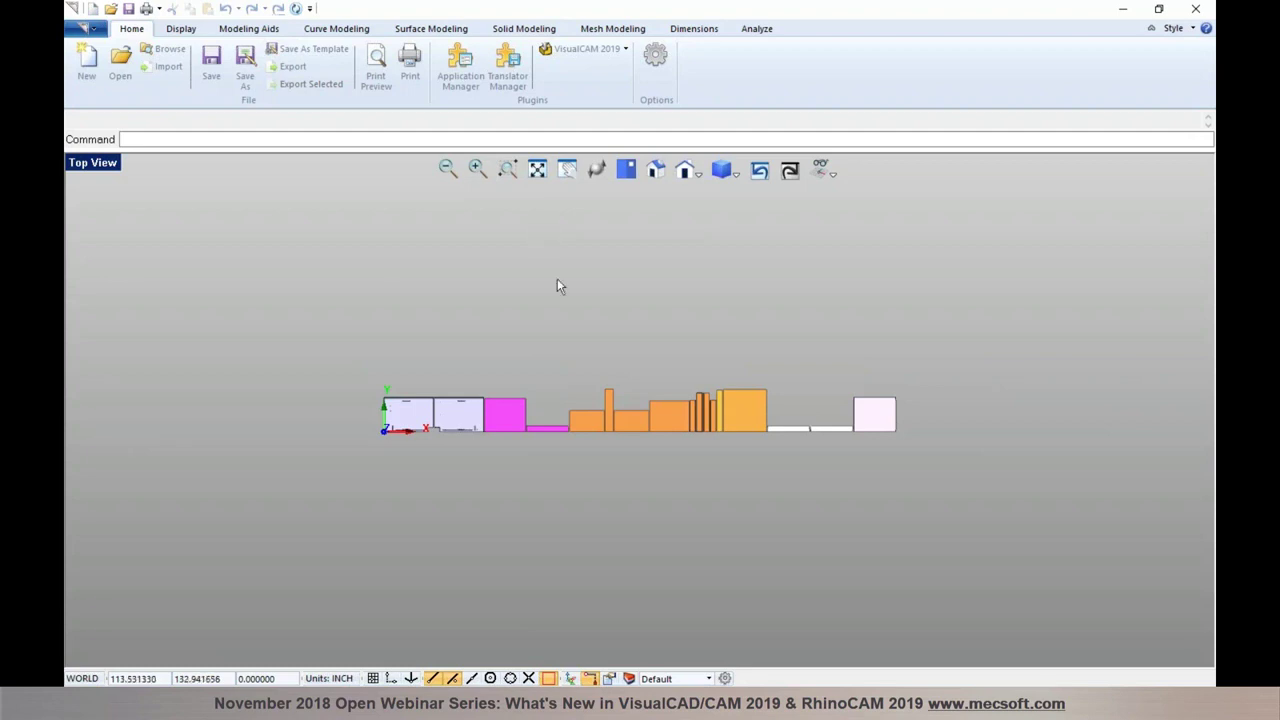
Select two adjacent orange panels in the middle of the row, fit the view to them, and clear the selection.
drag(614, 404, 618, 396)
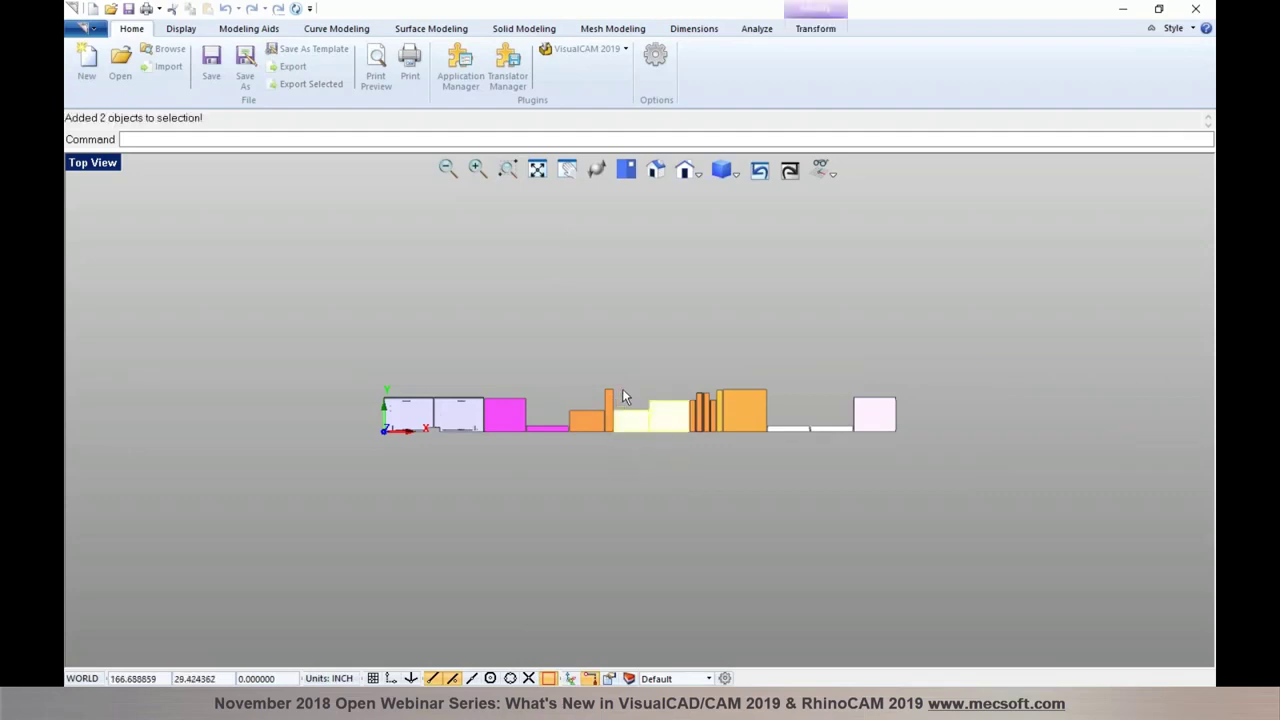
click(537, 172)
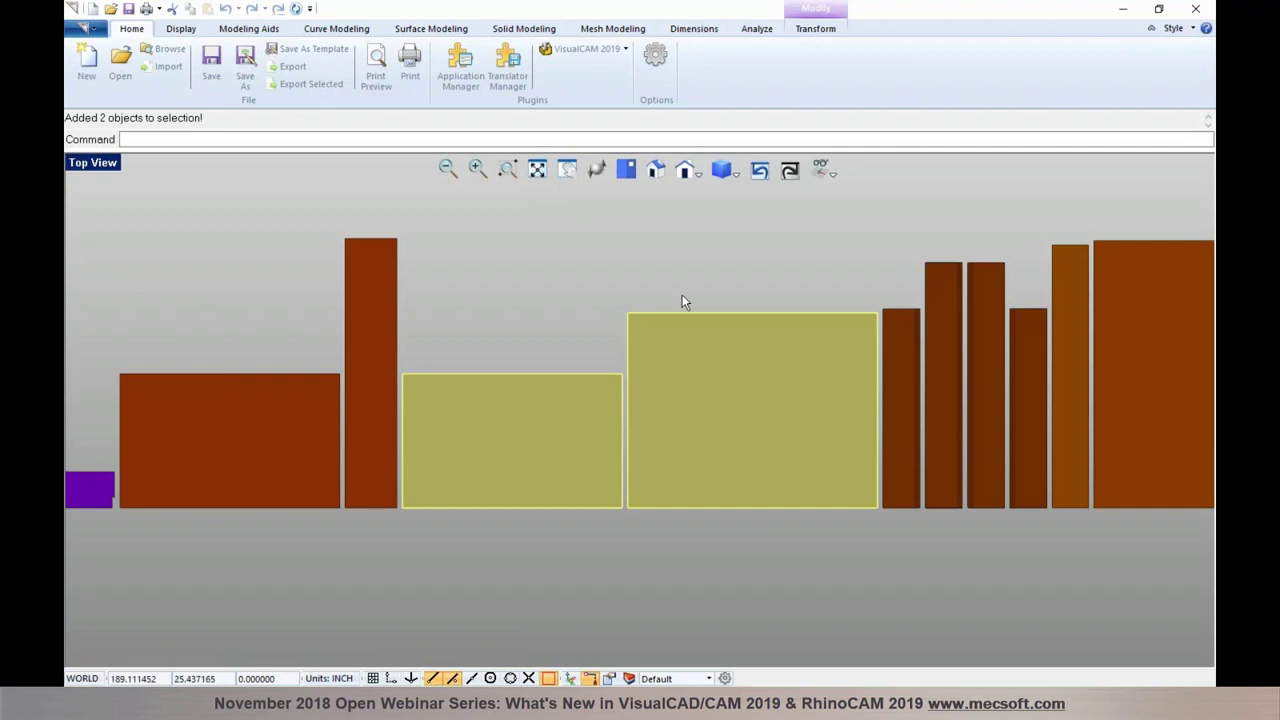
click(713, 537)
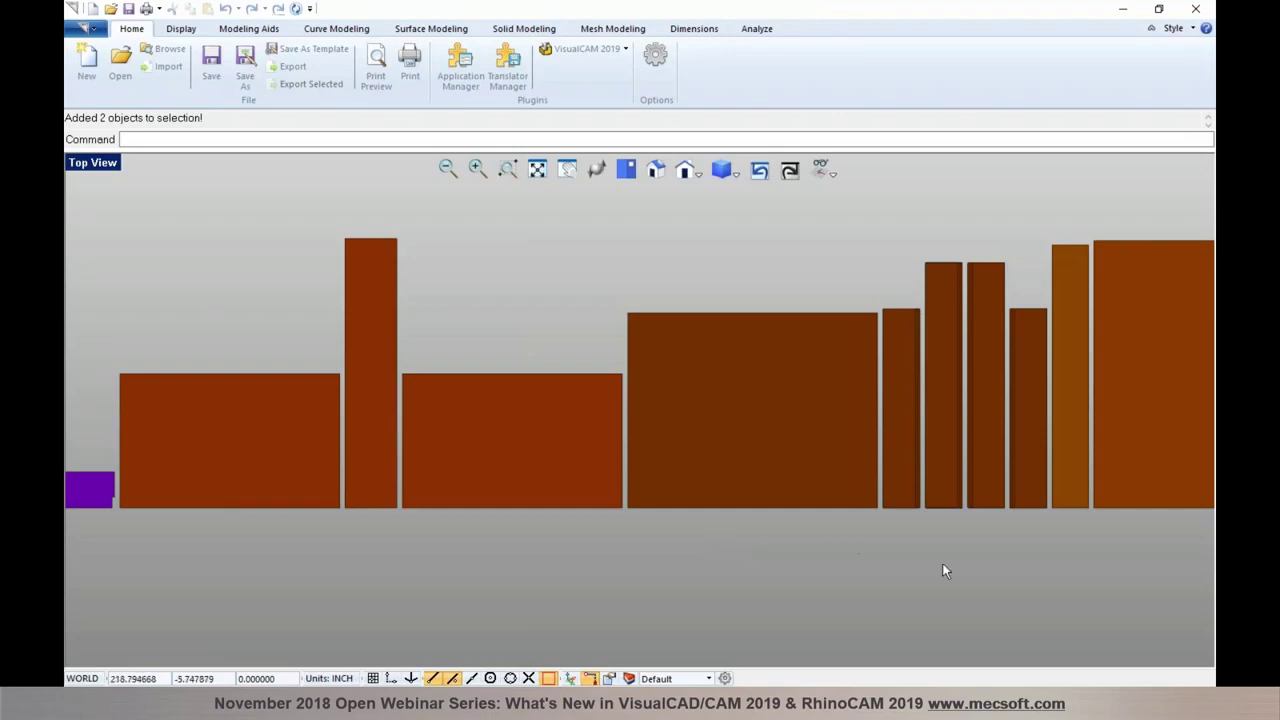
Fit the view to the wide panel and the four narrow panels beside it, and clear the selection.
drag(1029, 575, 749, 463)
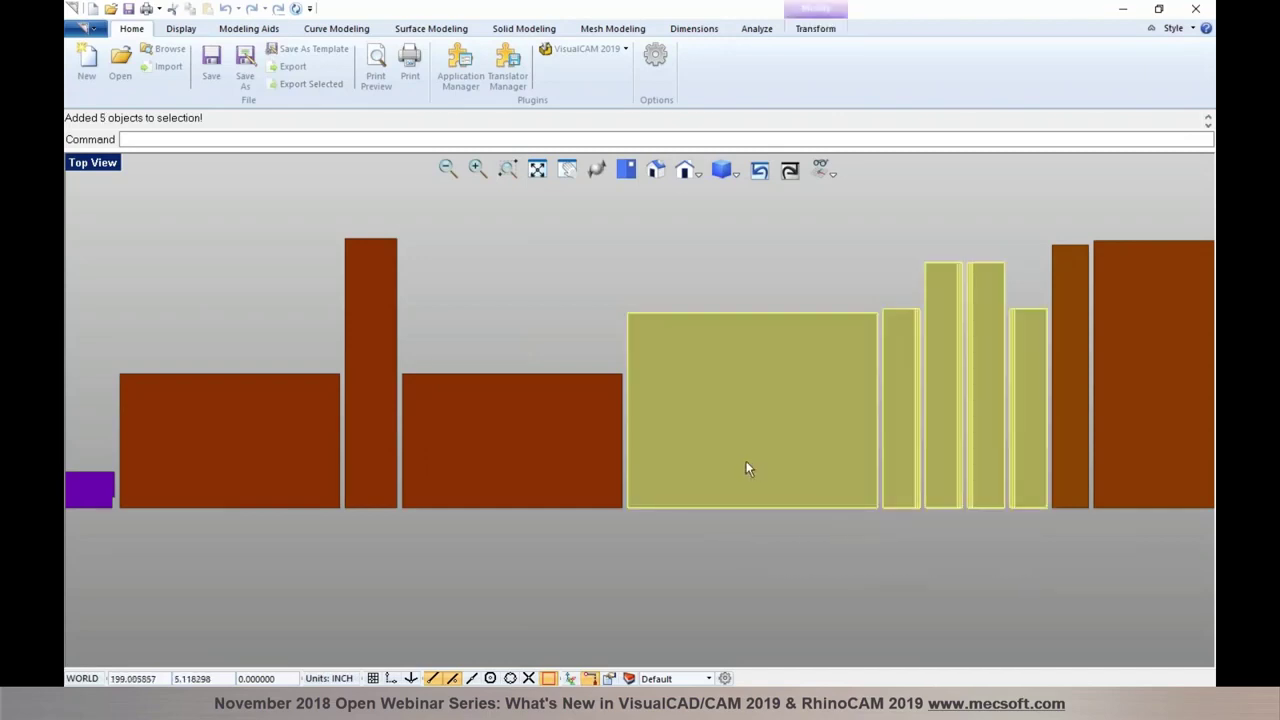
click(538, 171)
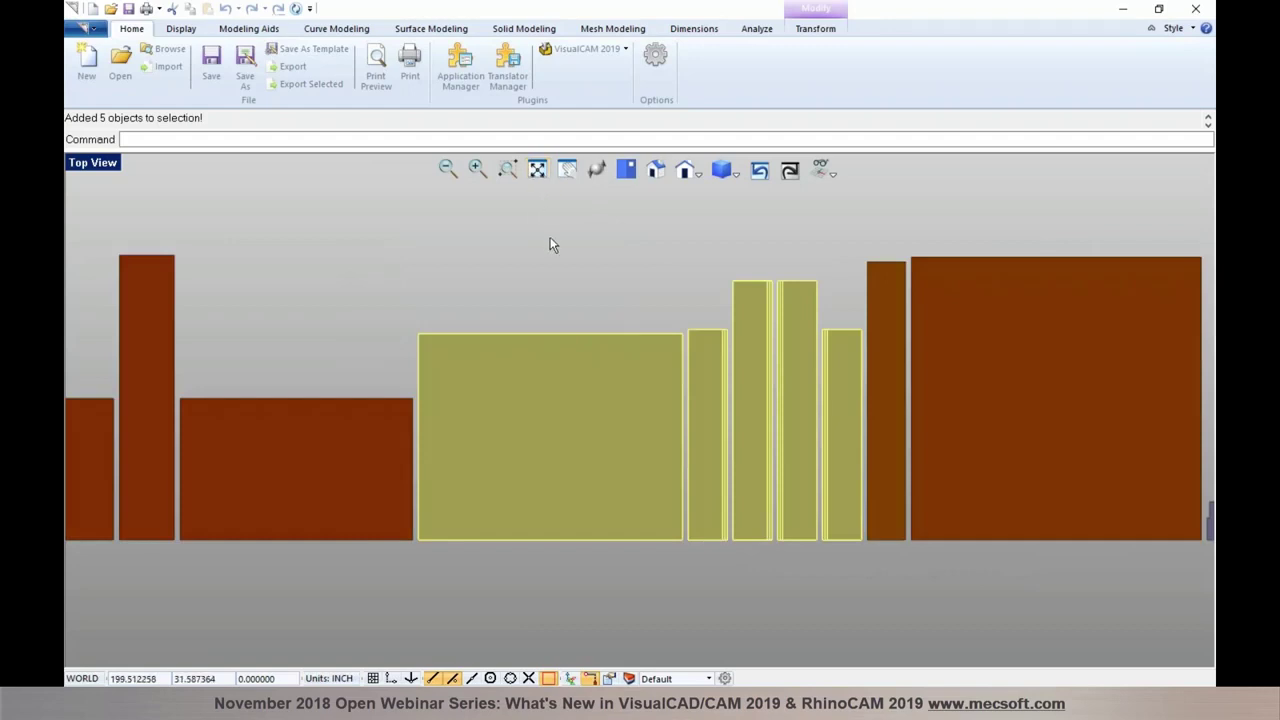
key(Escape)
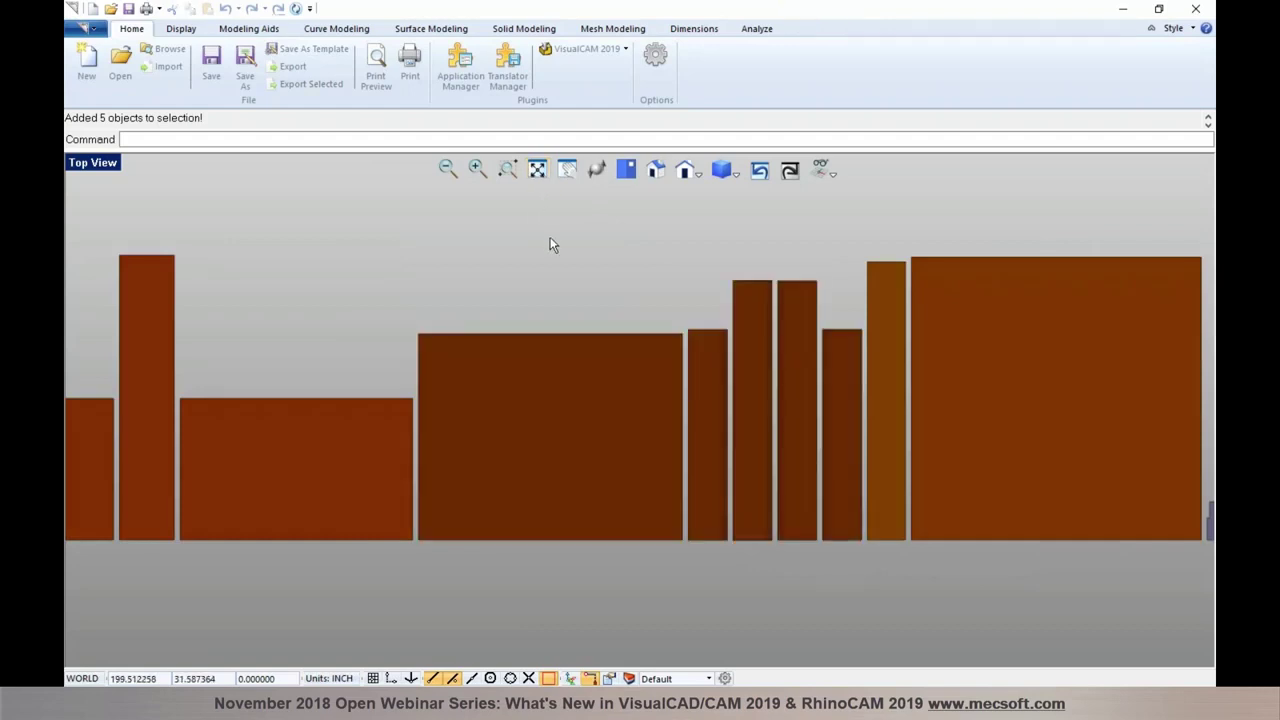
Switch to the isometric view and undo the last three view changes.
click(655, 172)
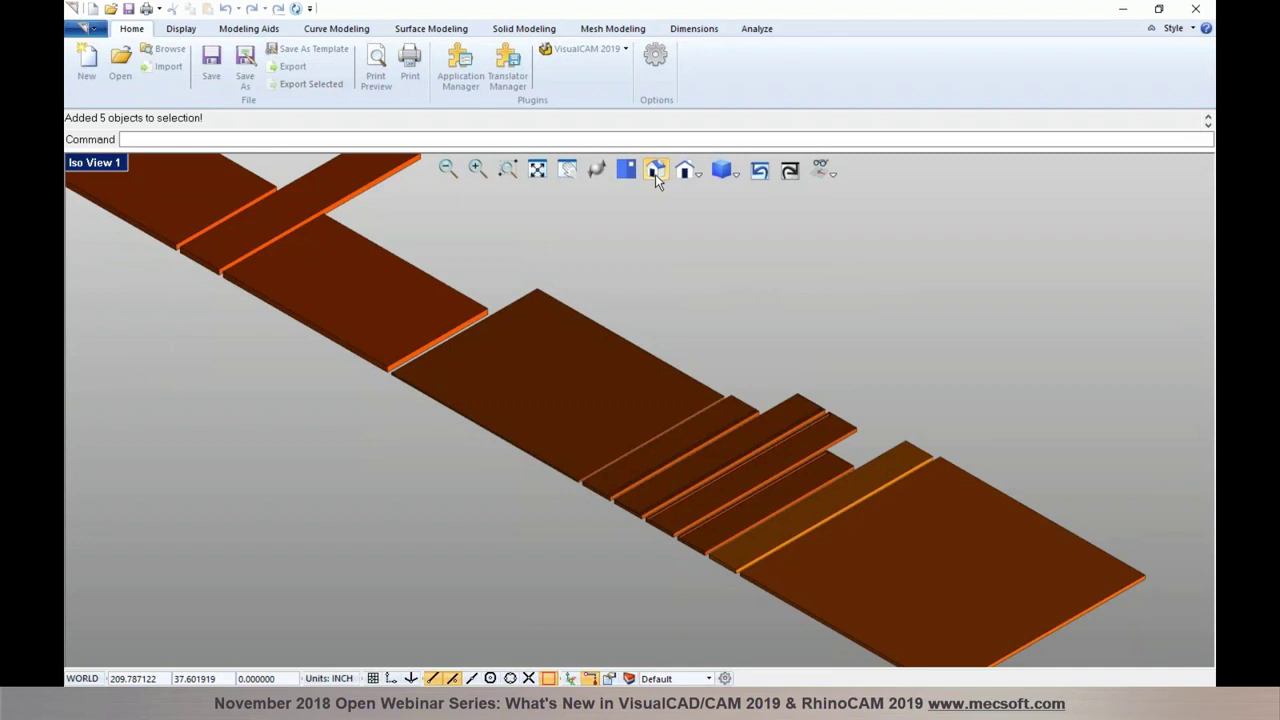
click(759, 172)
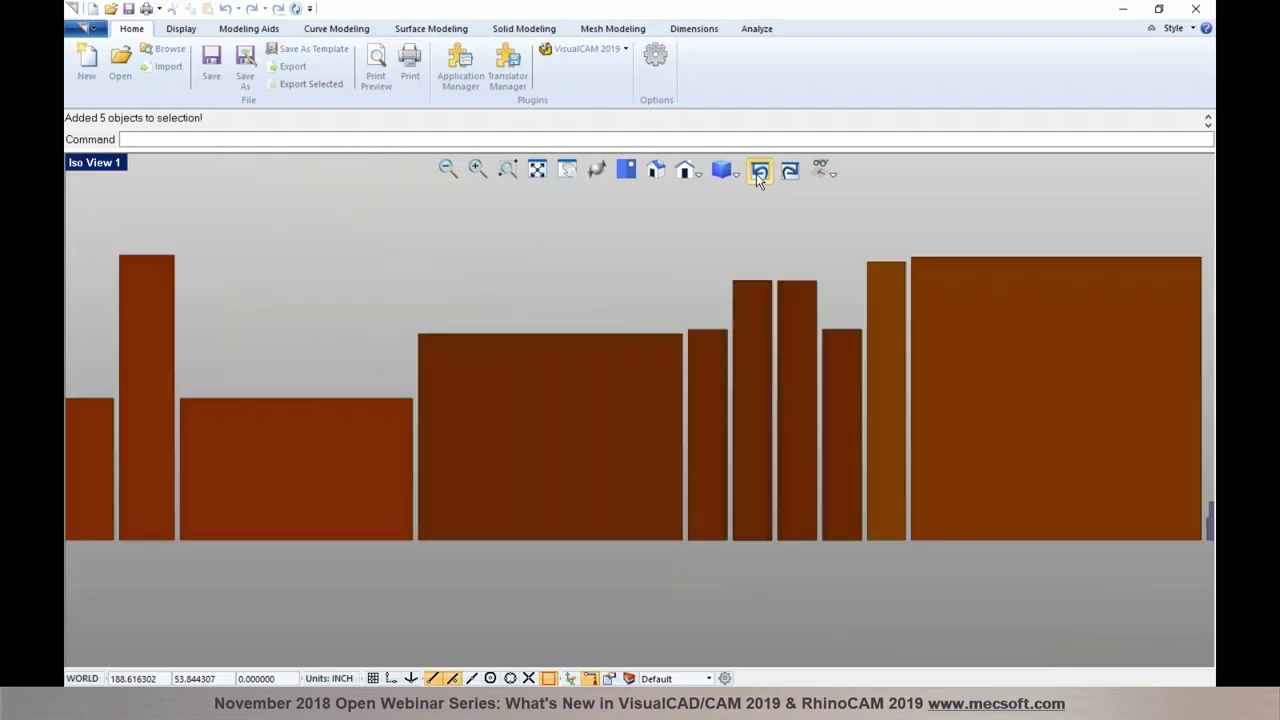
click(759, 172)
click(759, 172)
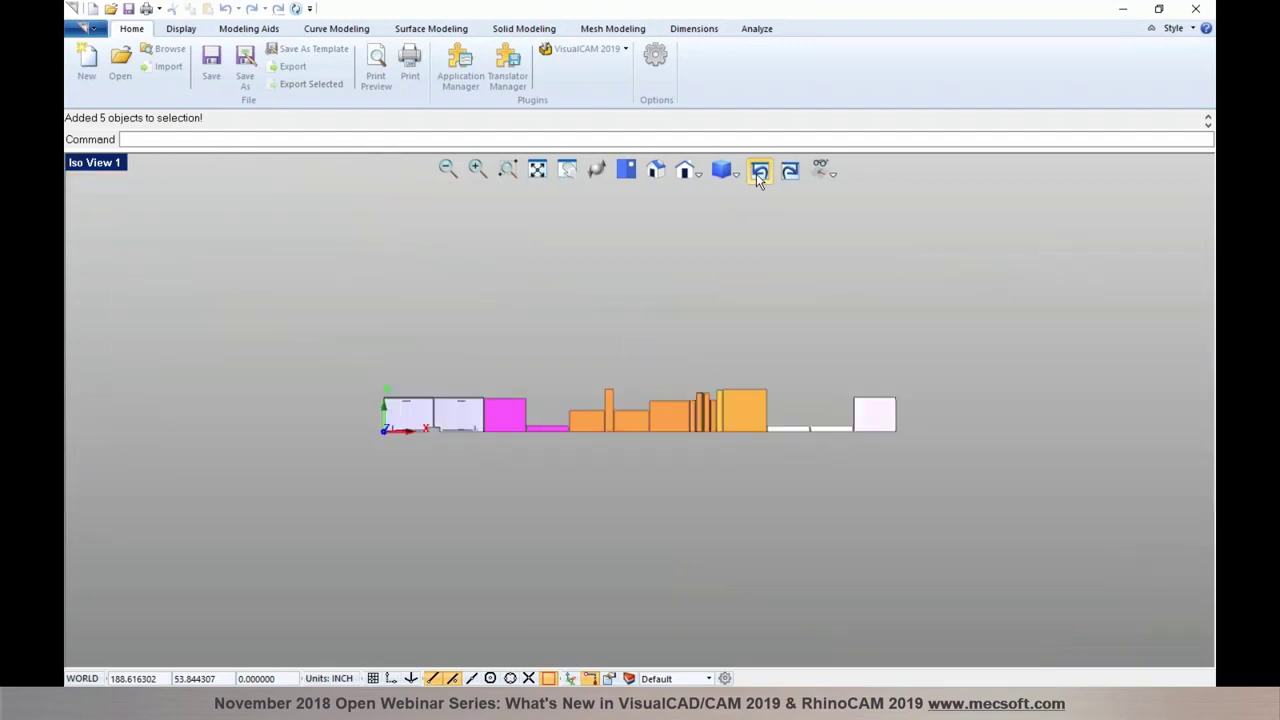
Redo the three view changes up to the isometric view and undo them again back to the full row.
click(789, 172)
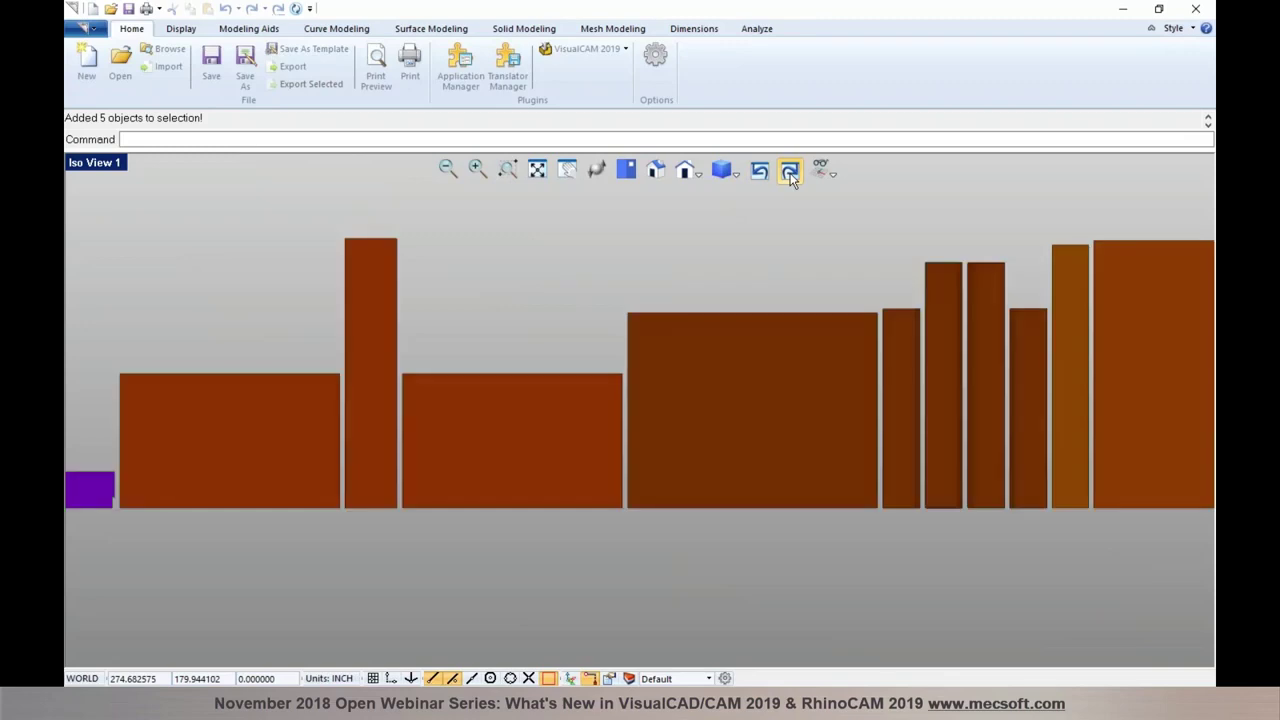
click(789, 172)
click(789, 172)
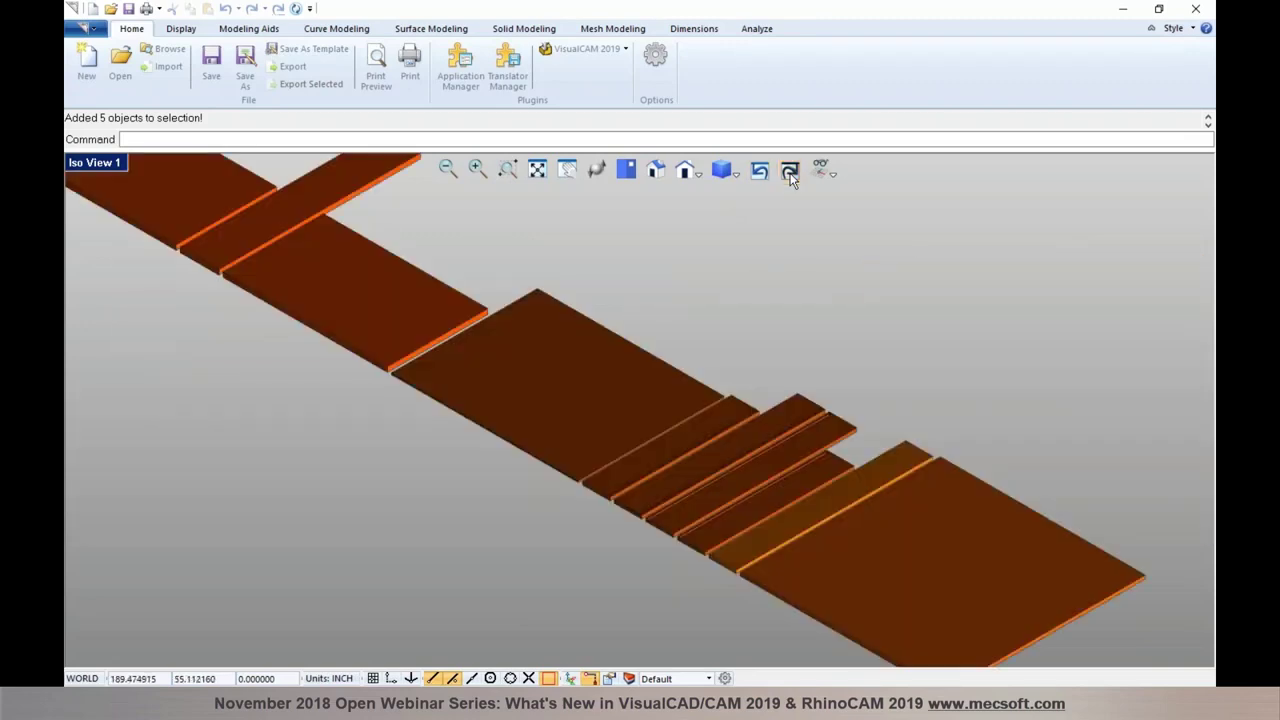
click(759, 172)
click(759, 172)
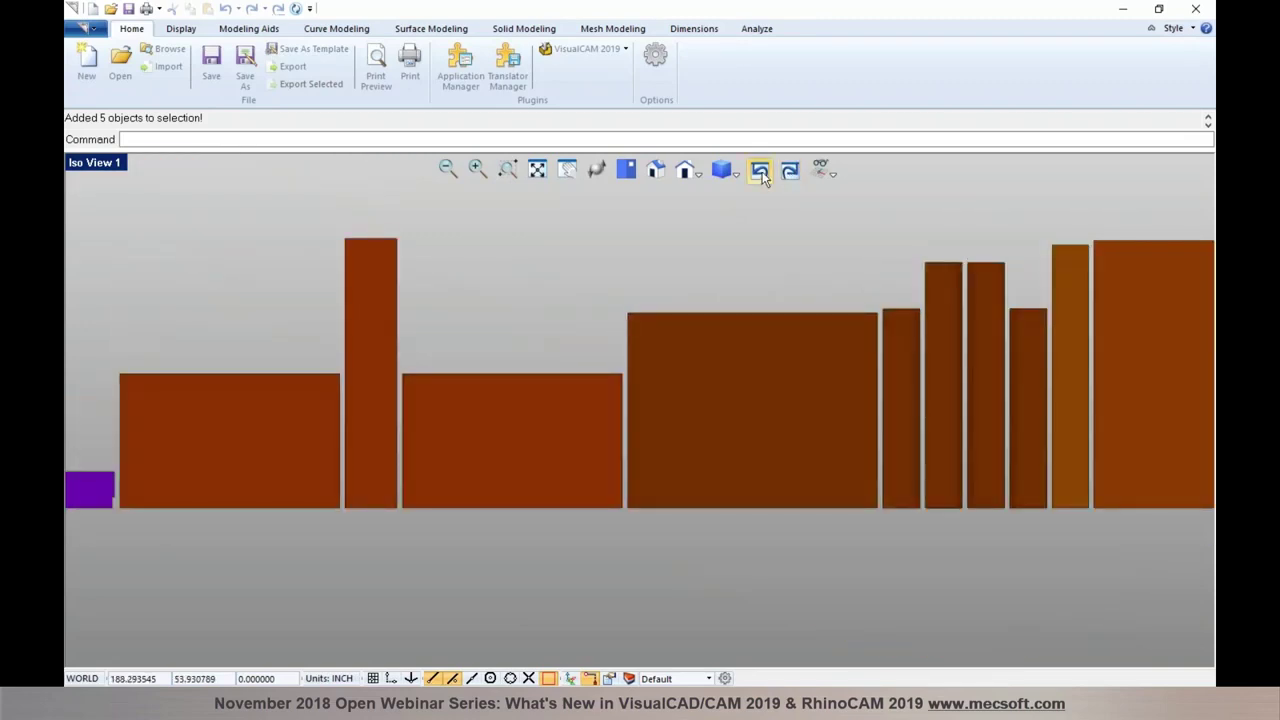
click(759, 172)
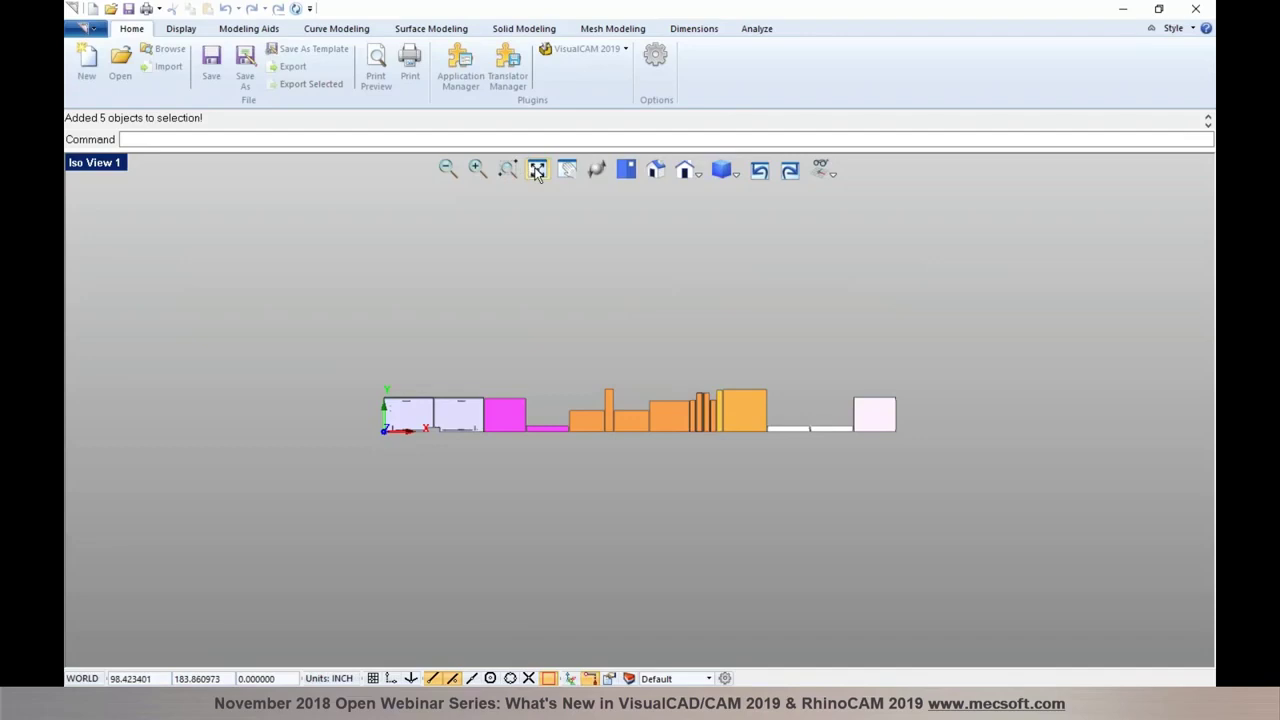
Fit the view to two adjacent orange panels and to the group of five narrow panels, clearing the selection each time.
drag(660, 448, 632, 408)
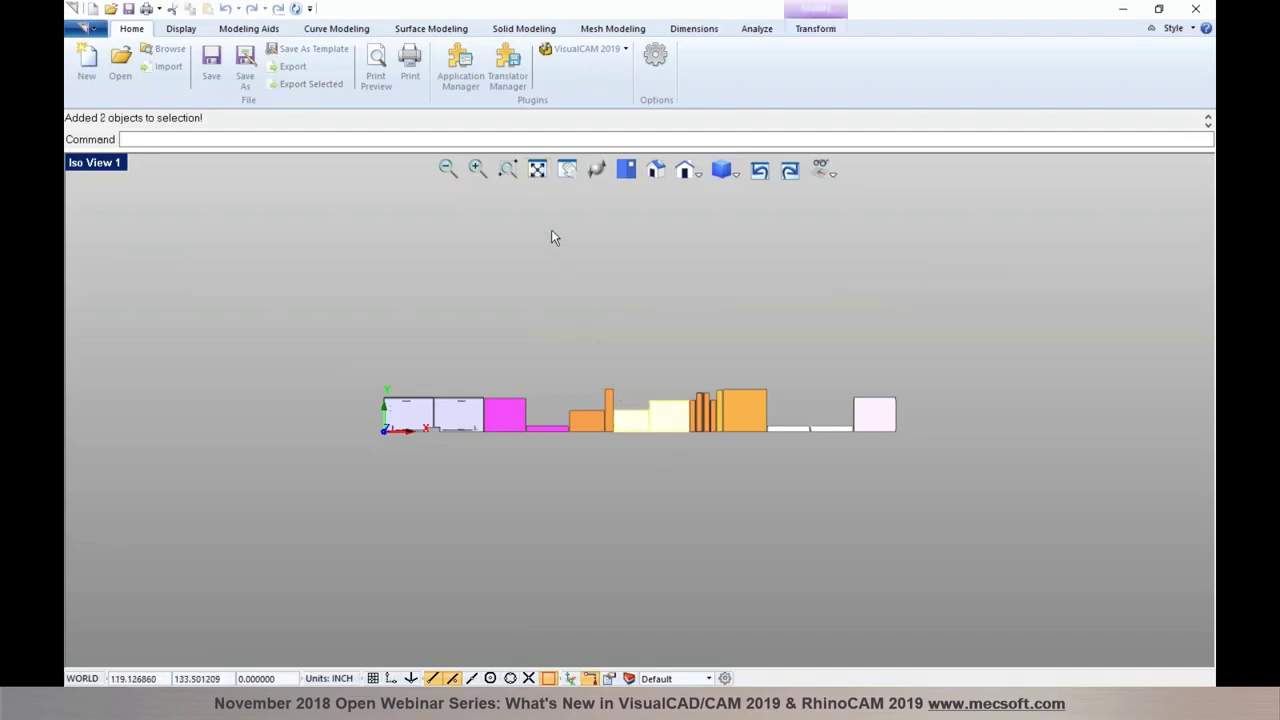
click(537, 169)
click(604, 262)
drag(1086, 557, 900, 455)
click(537, 171)
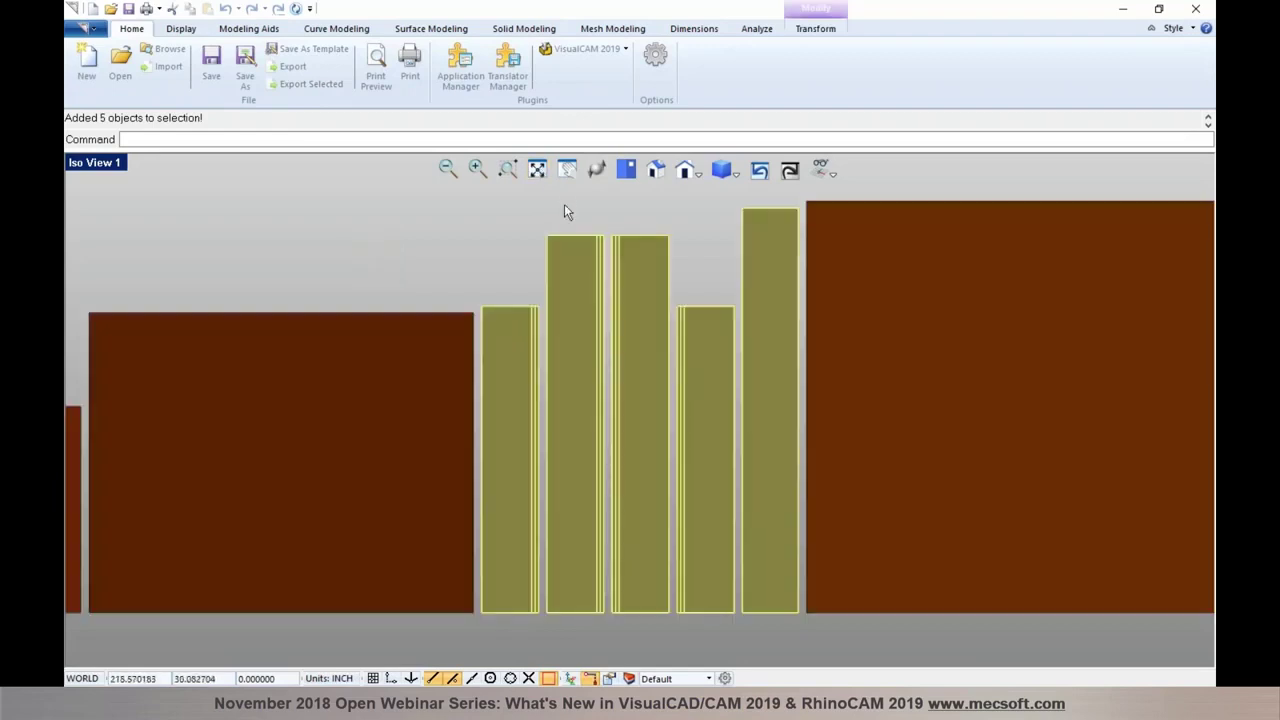
click(526, 206)
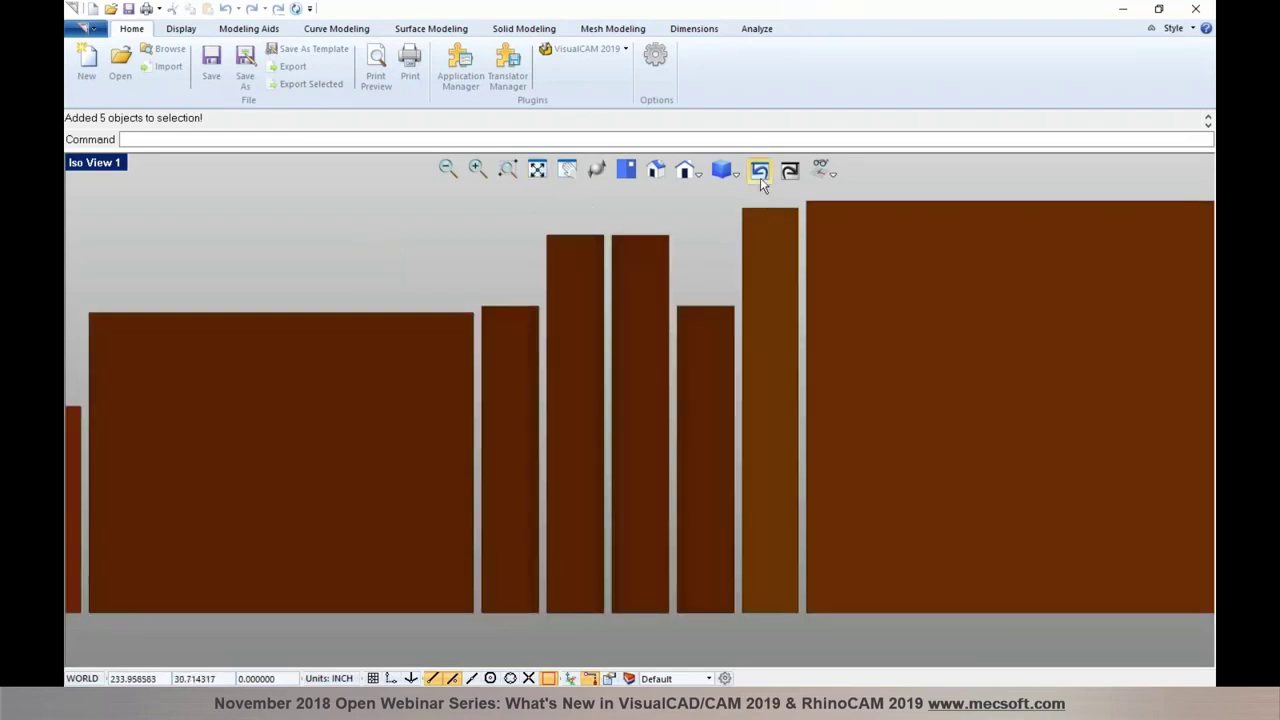
Undo and redo the recent view changes between the narrow-panel close-up and the full row.
click(760, 174)
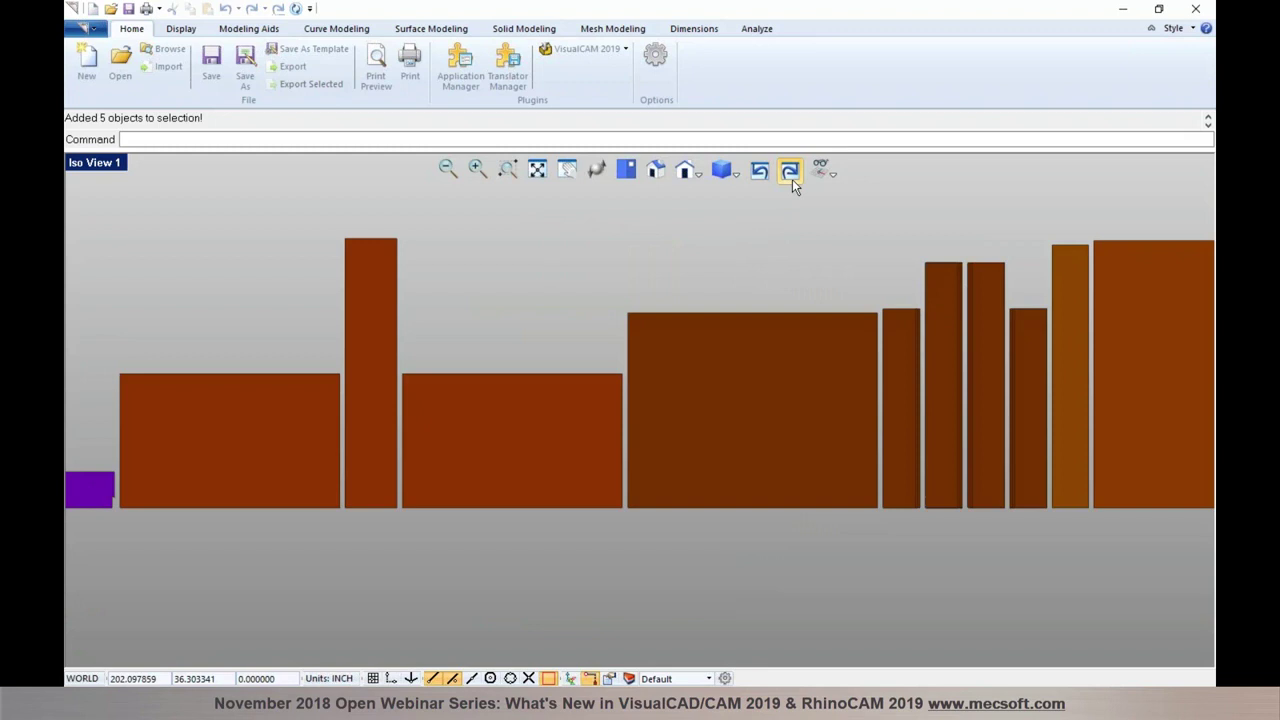
click(792, 179)
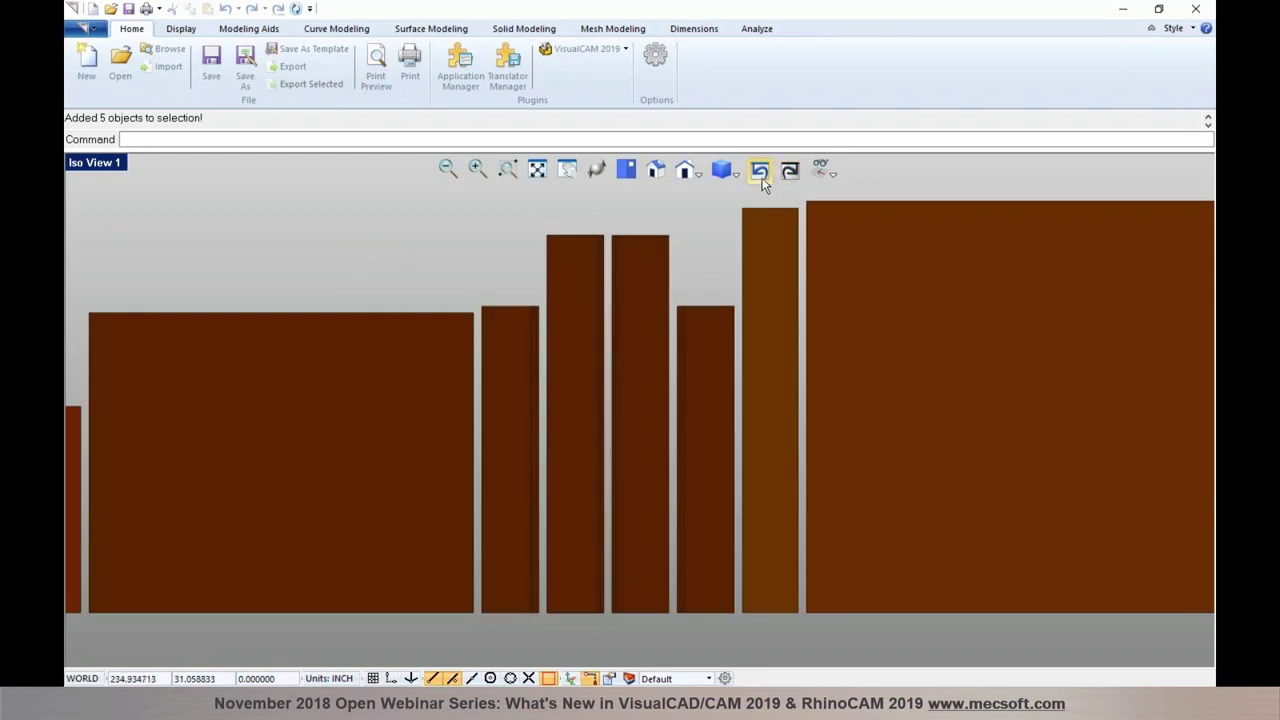
click(760, 174)
click(760, 174)
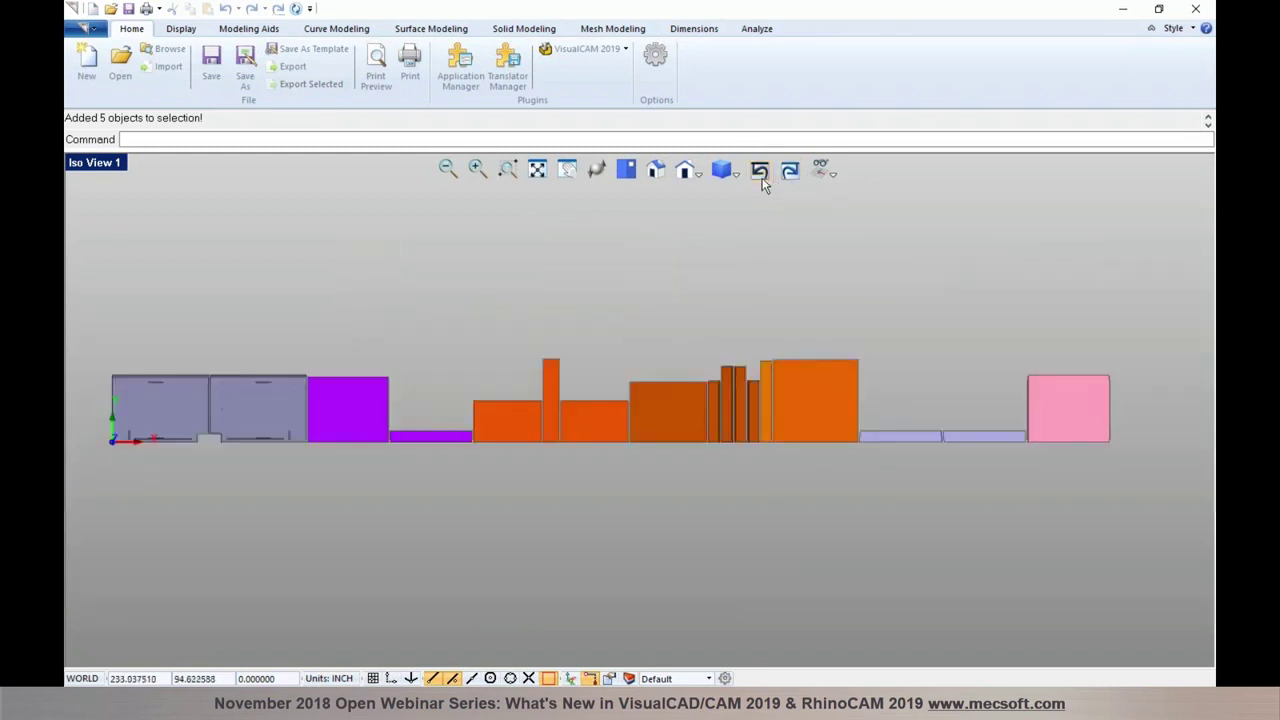
click(789, 175)
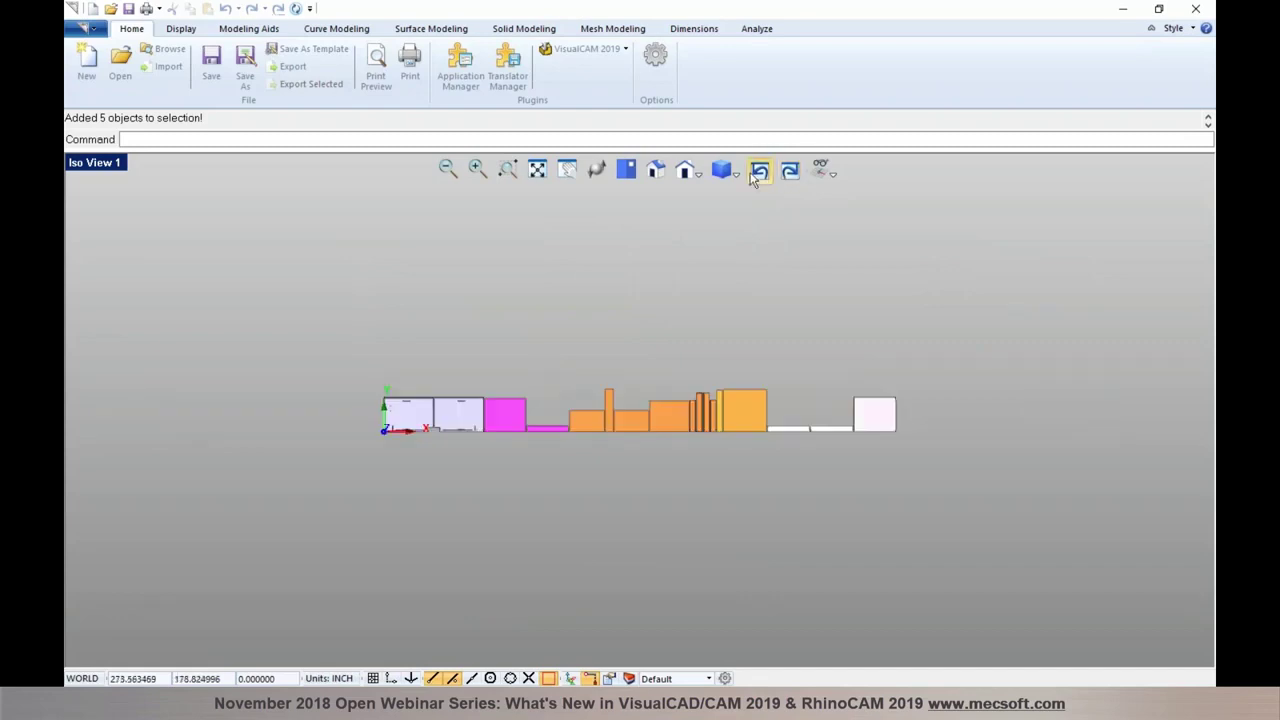
Show the panels in the isometric view, undo back to the earliest view, and redo to the isometric view.
click(657, 173)
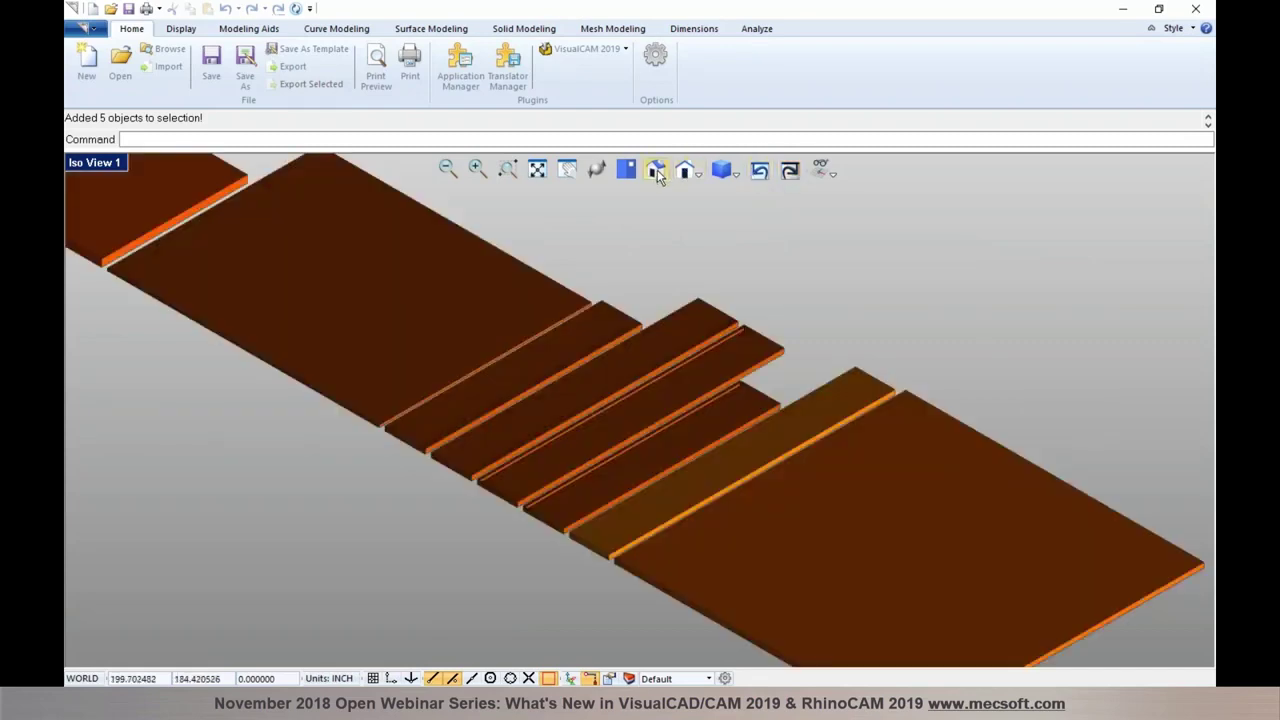
click(760, 174)
click(760, 174)
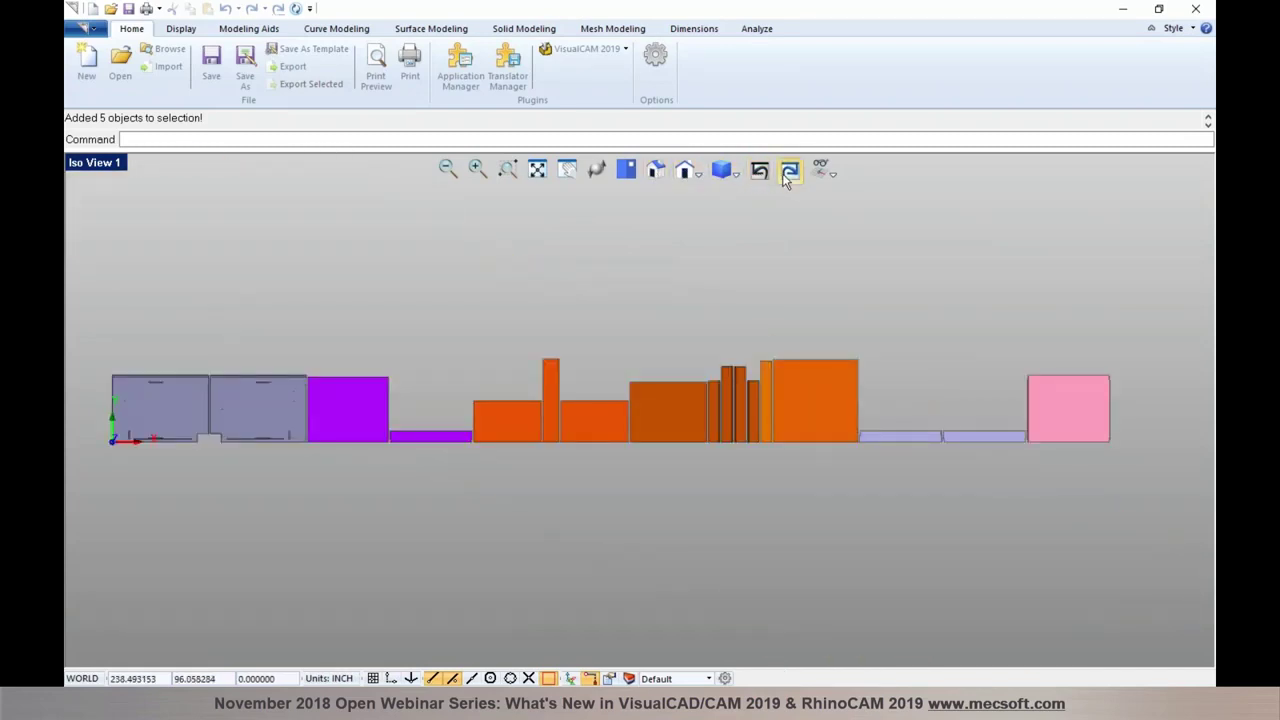
click(789, 174)
click(789, 173)
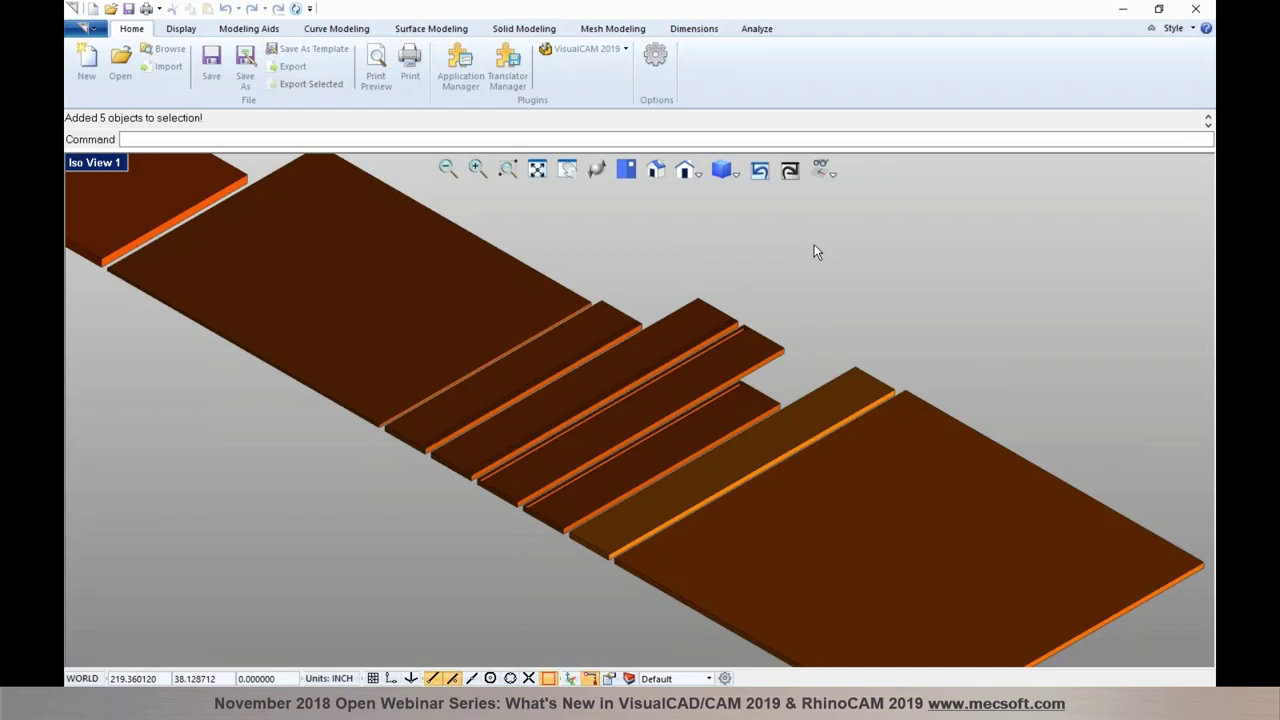
Turn the object snap for solids and surfaces back on and measure the vertex at the upper front corner of the second narrow panel.
scroll(821, 257, down, 1)
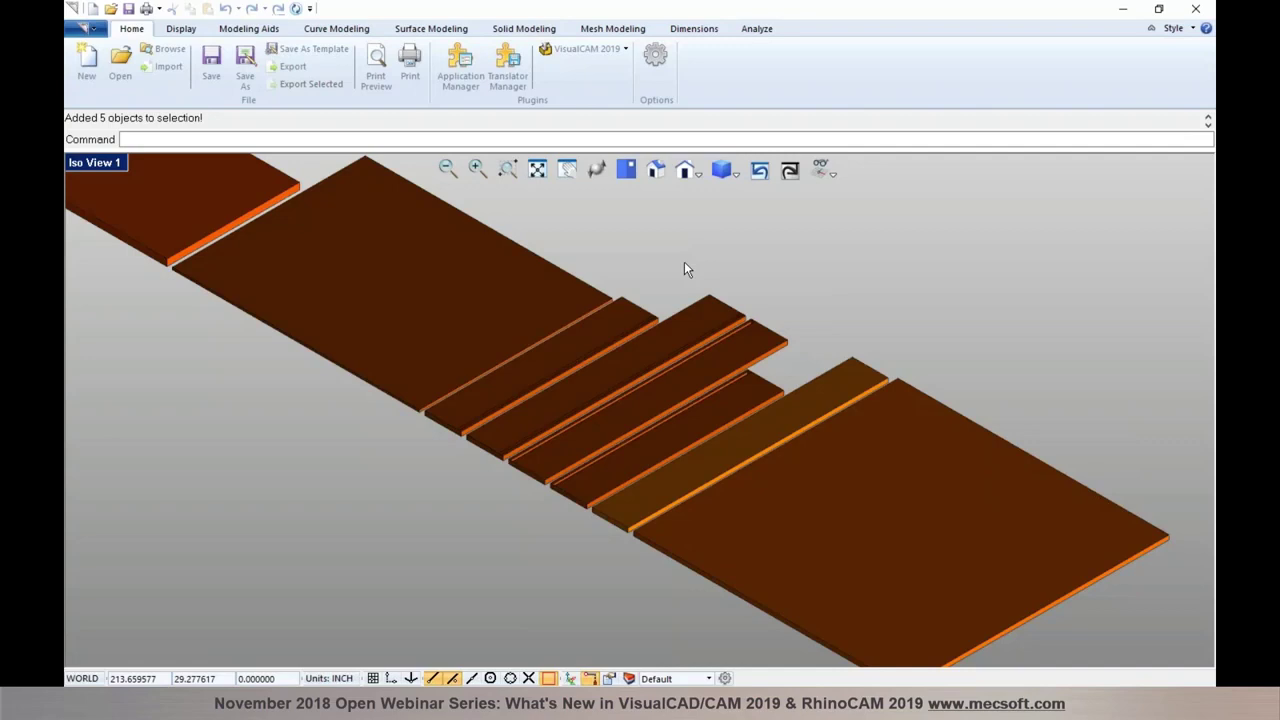
scroll(847, 314, down, 2)
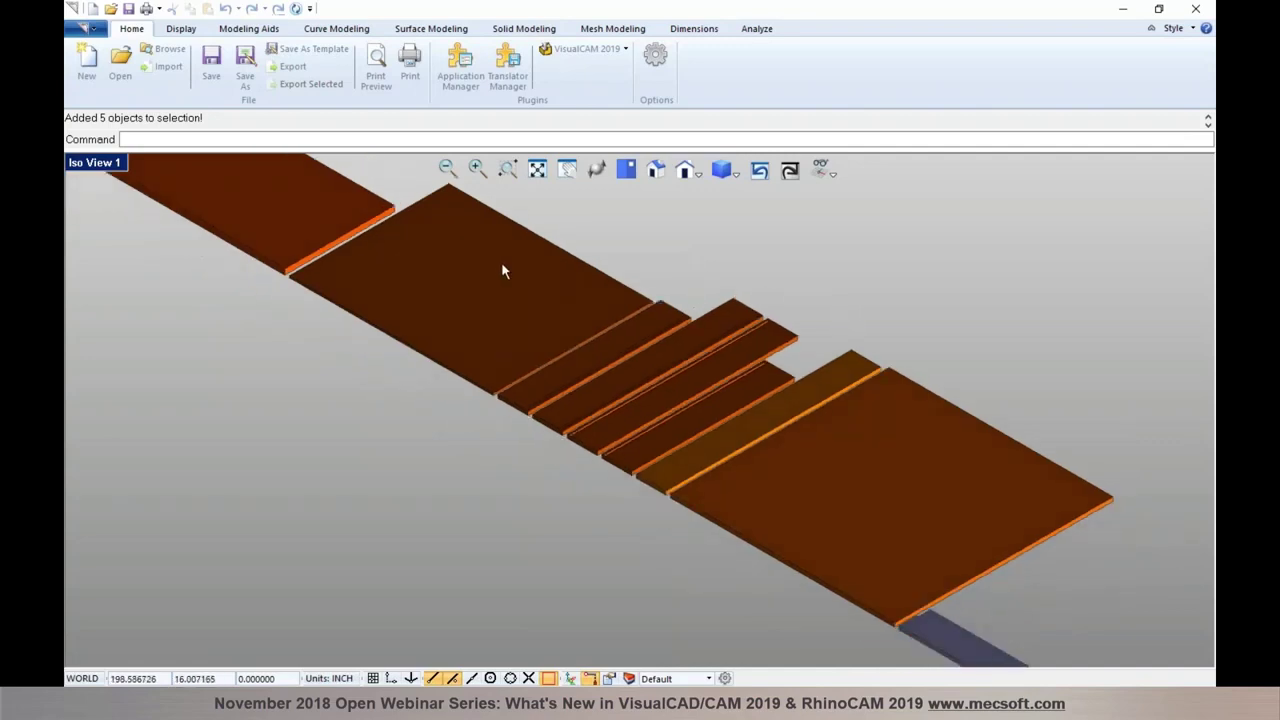
scroll(500, 270, up, 1)
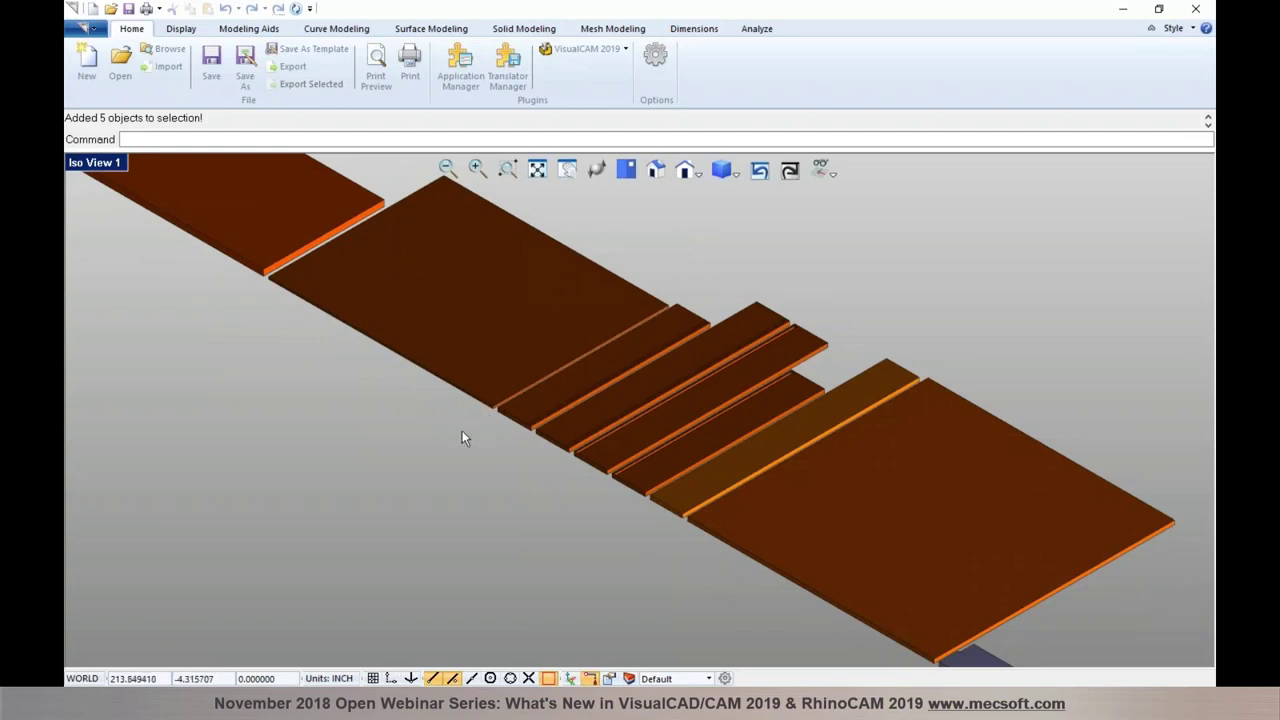
scroll(462, 430, up, 3)
scroll(490, 415, up, 2)
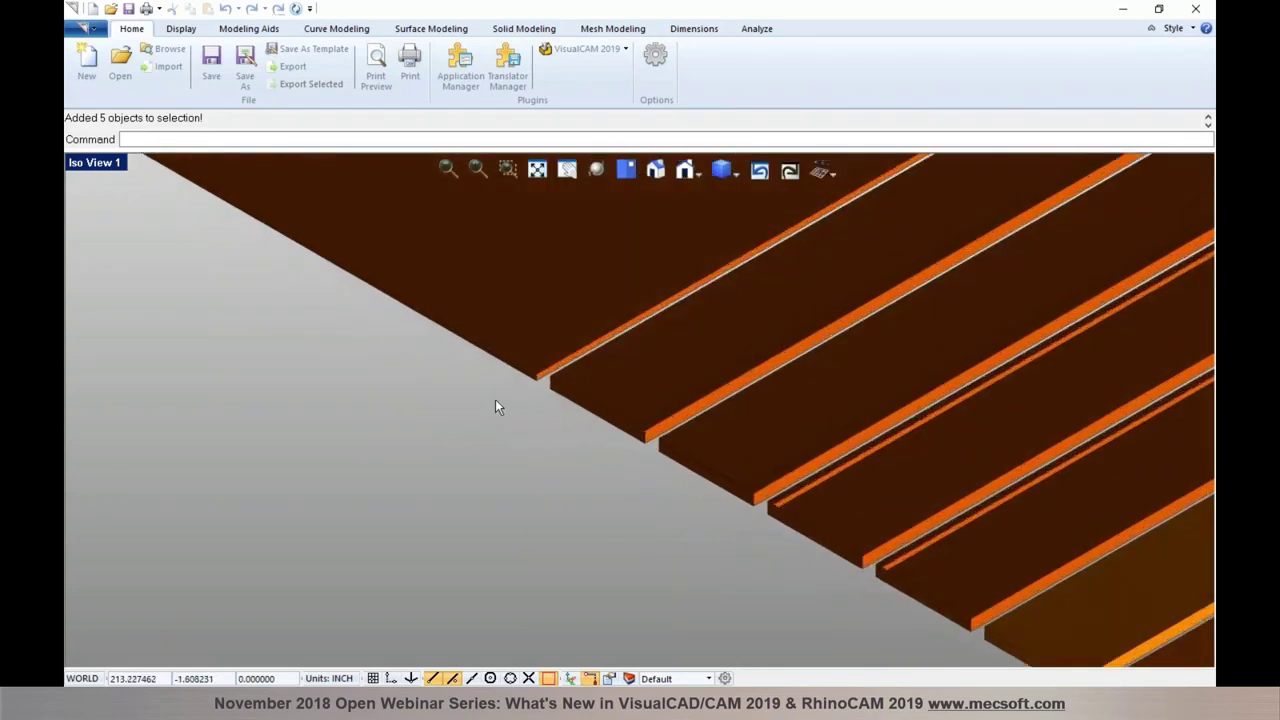
scroll(495, 399, up, 2)
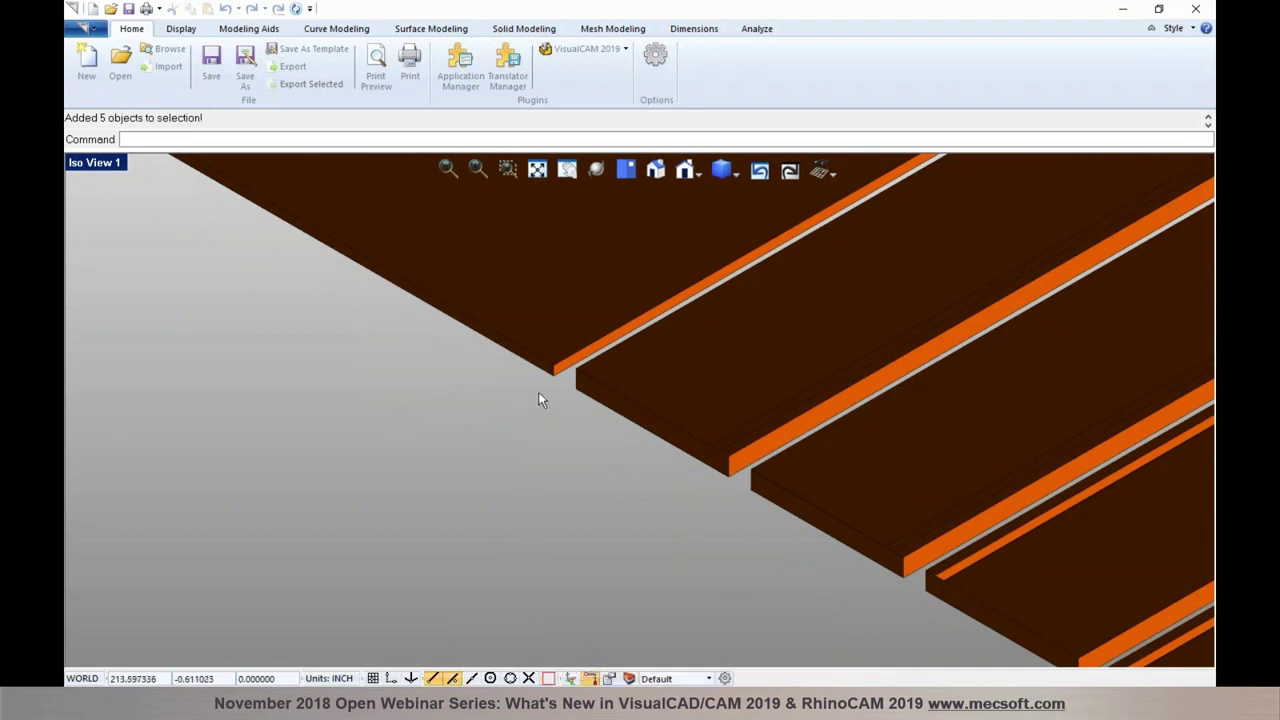
click(758, 29)
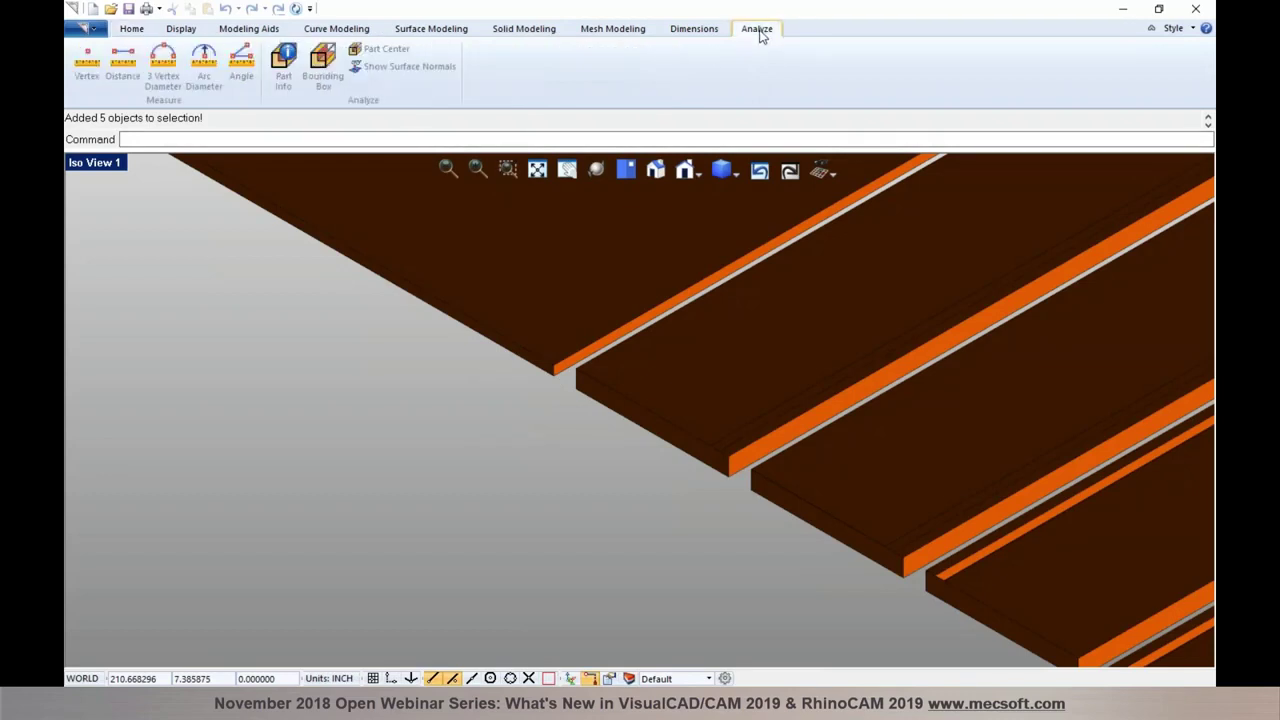
click(88, 72)
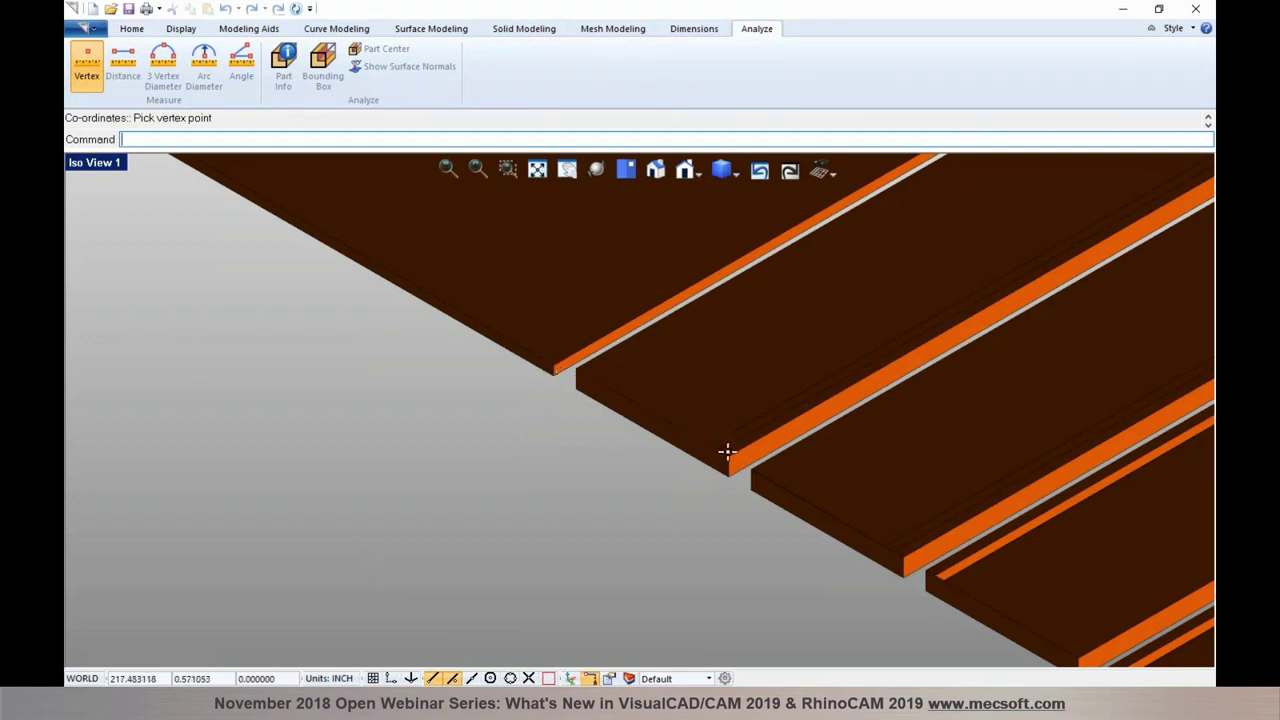
click(551, 679)
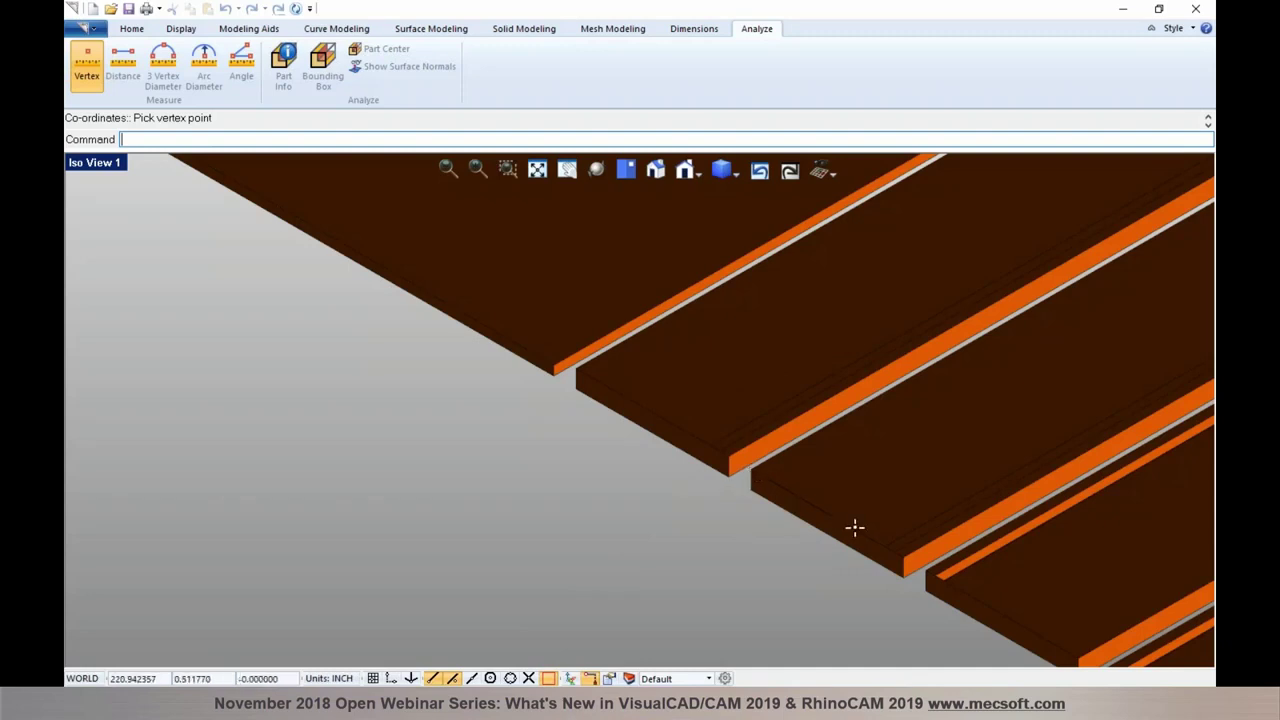
click(902, 556)
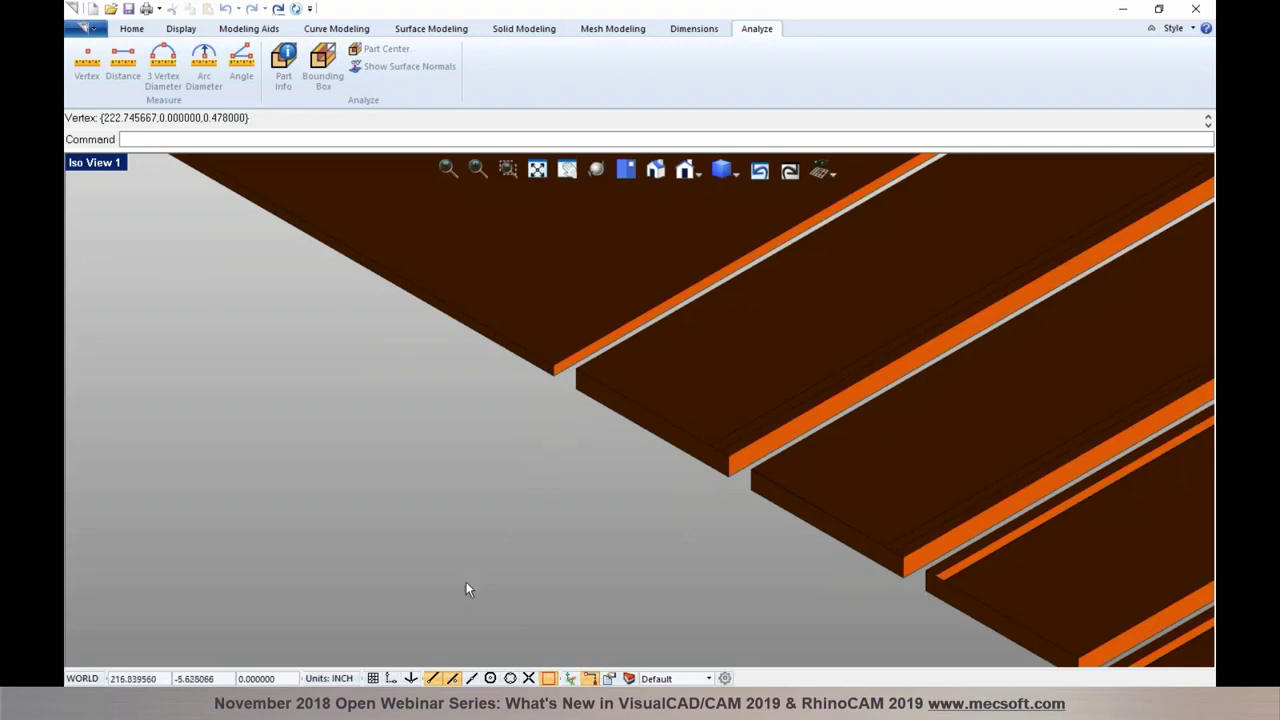
Create a thin solid box on the empty ground in front of the orange panels.
scroll(623, 420, down, 1)
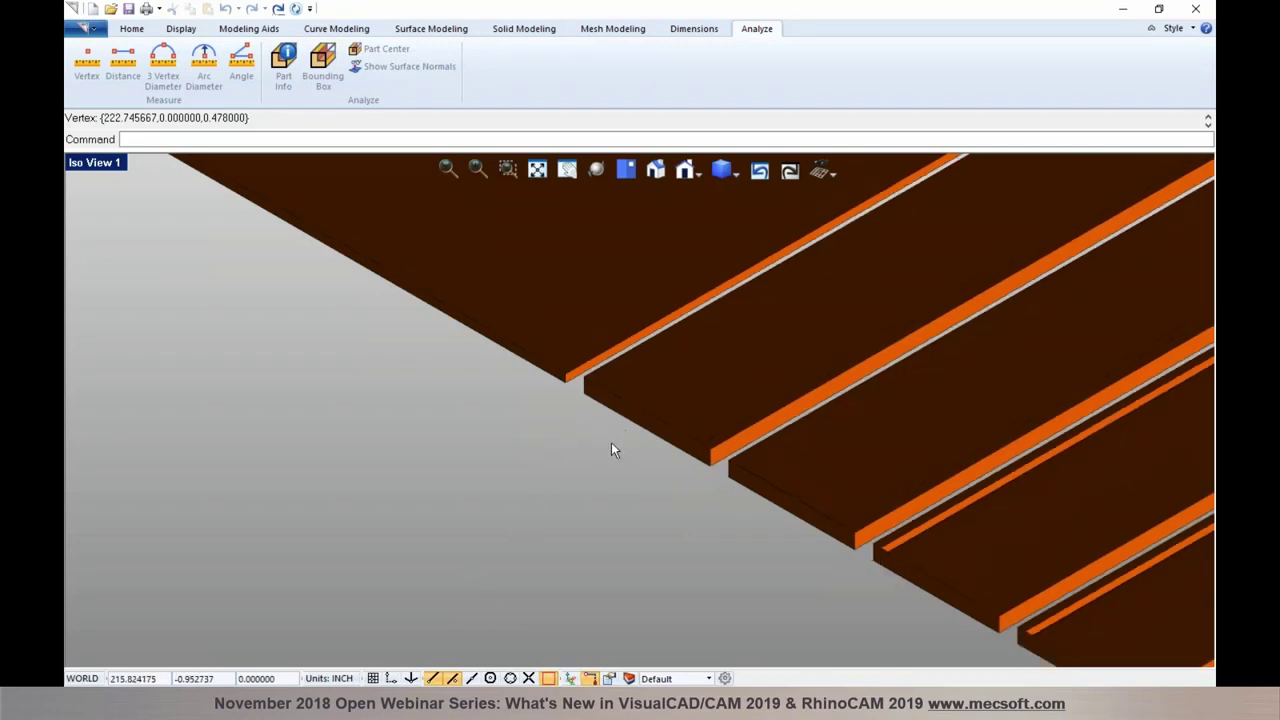
click(535, 30)
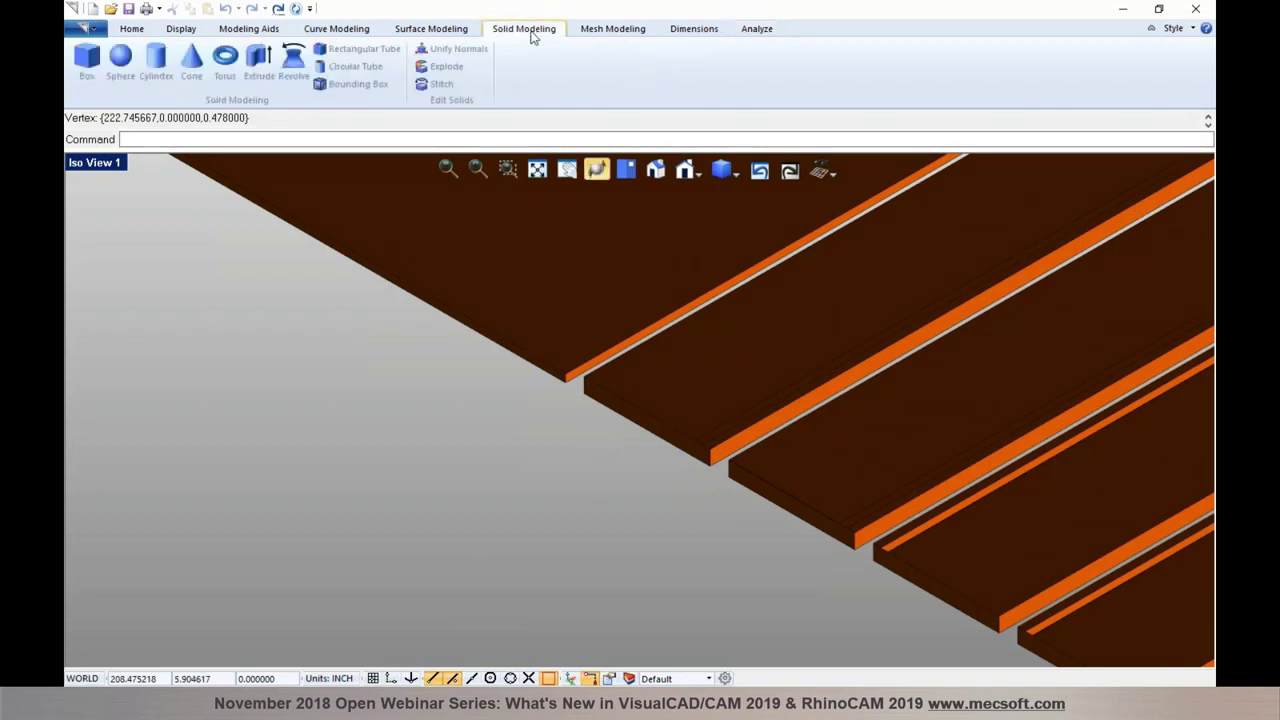
click(171, 481)
click(496, 528)
click(498, 497)
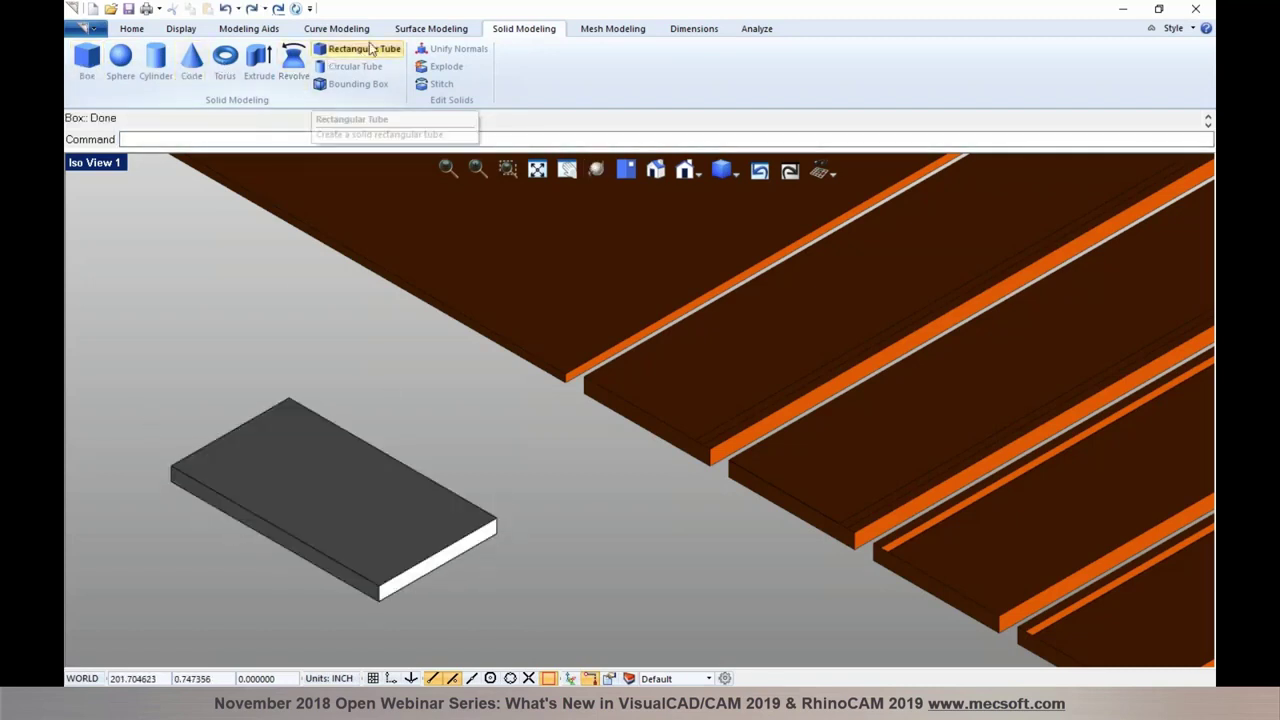
Create a rectangular plane surface between the new box and the narrow panels.
click(431, 28)
click(96, 62)
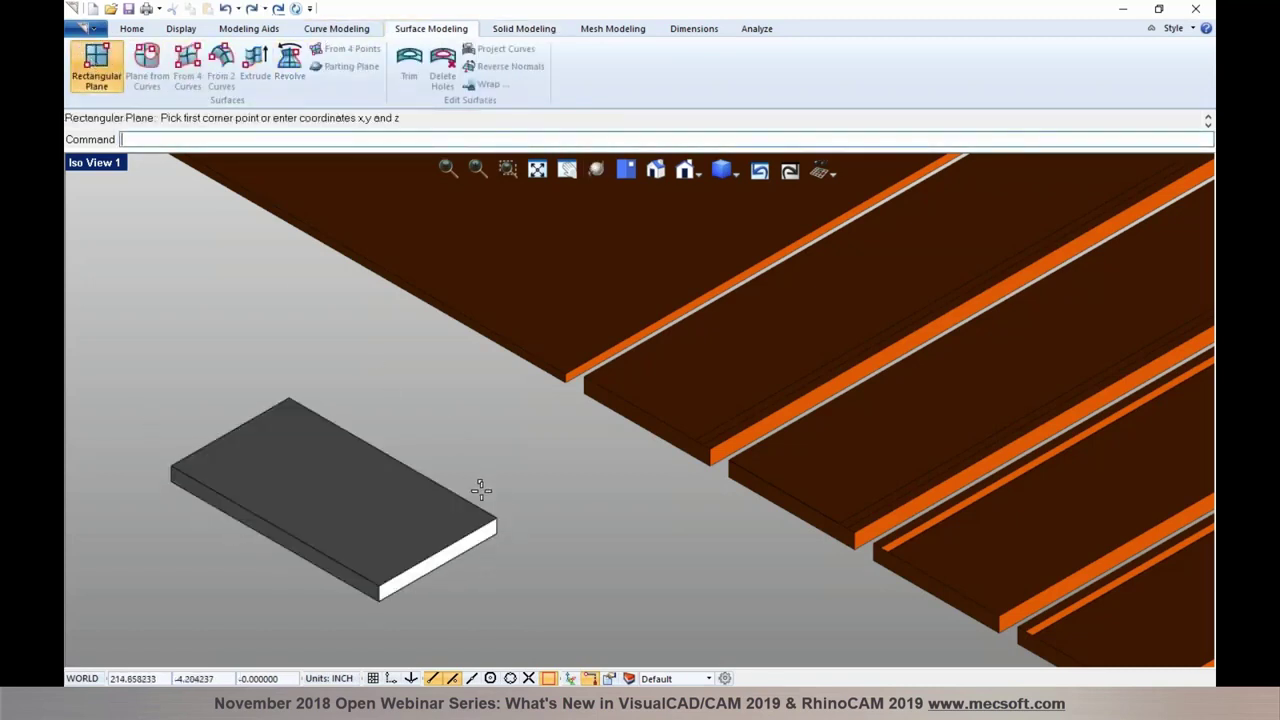
click(519, 581)
click(762, 592)
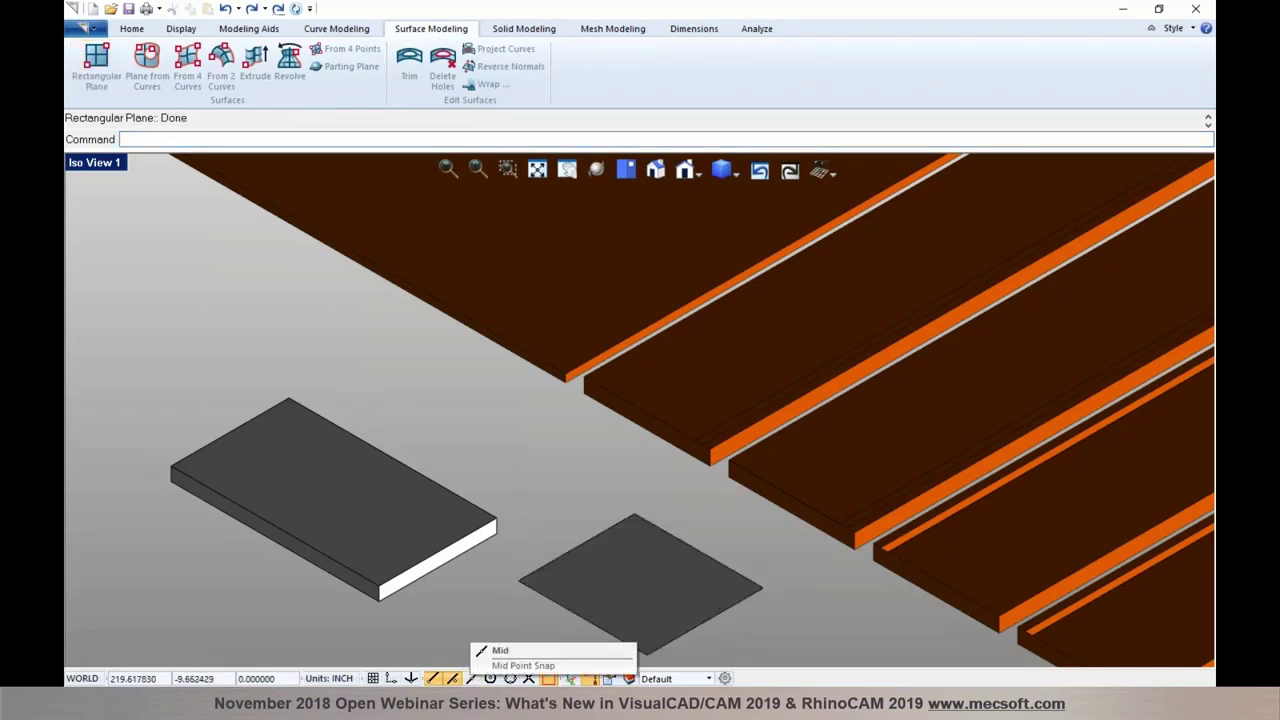
Check end-point snapping on the second narrow panel's front corner with the Vertex measurement, and leave the command without picking a point.
click(757, 29)
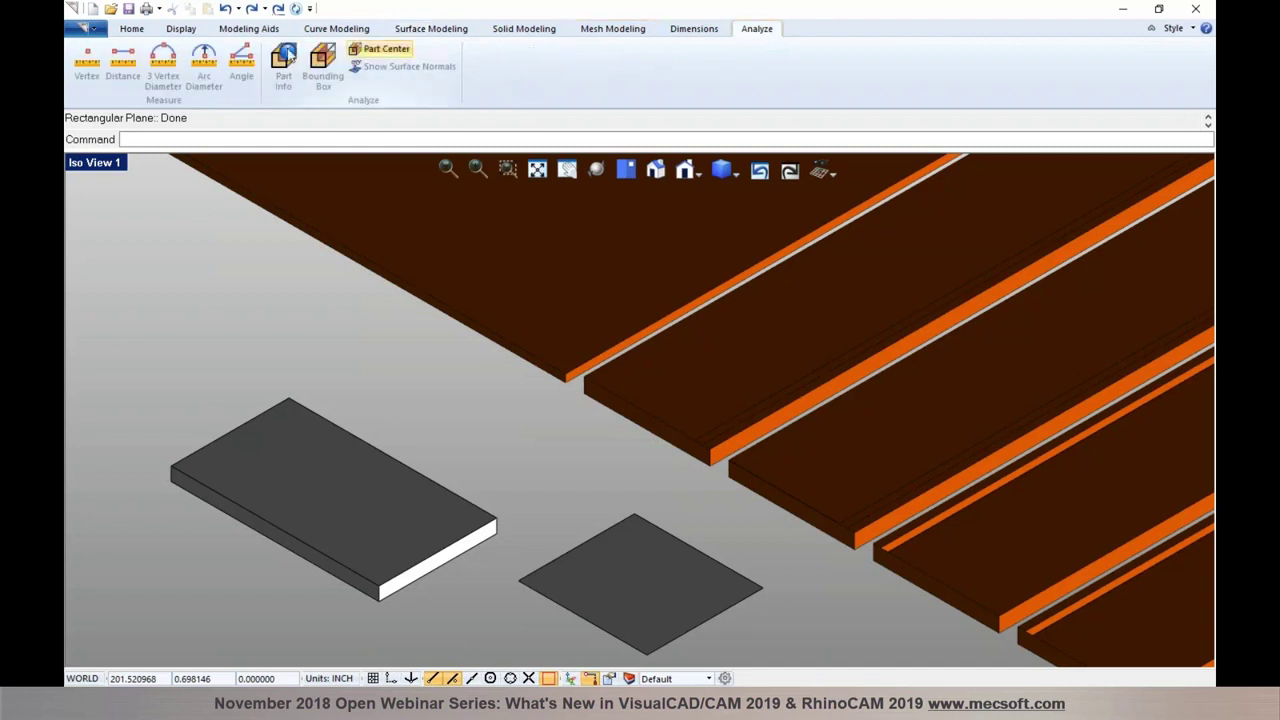
click(123, 65)
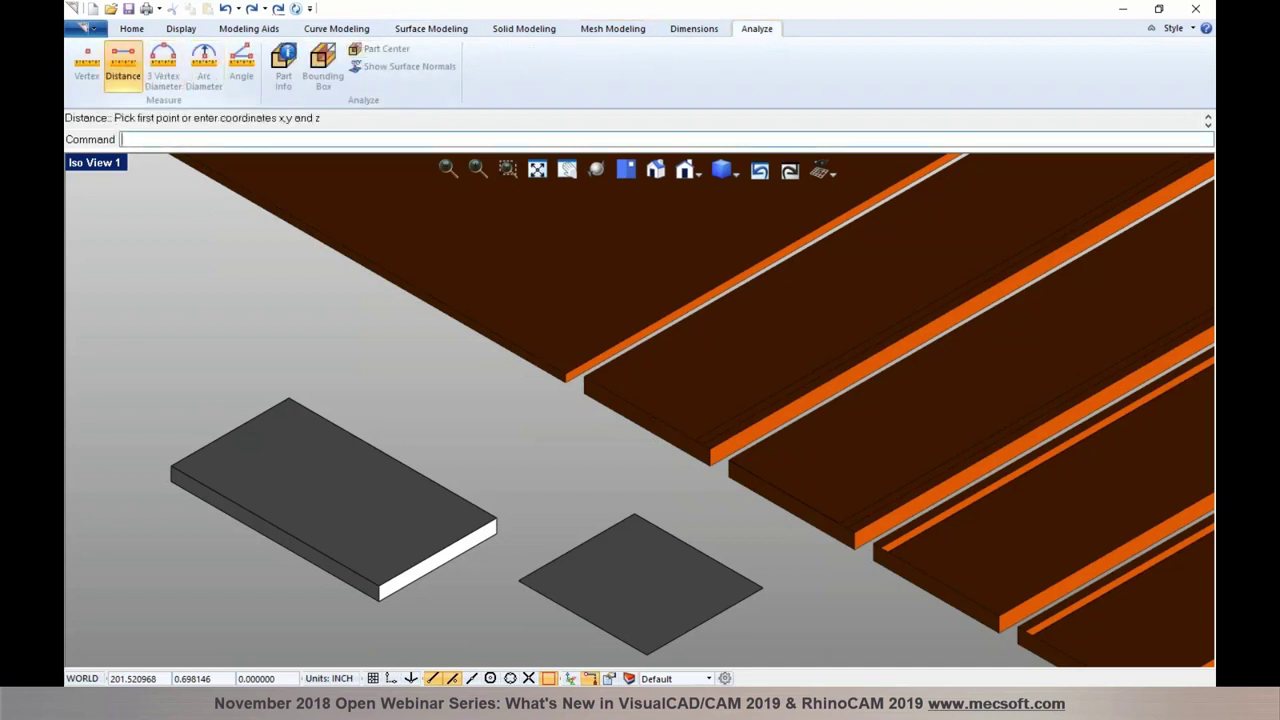
click(87, 65)
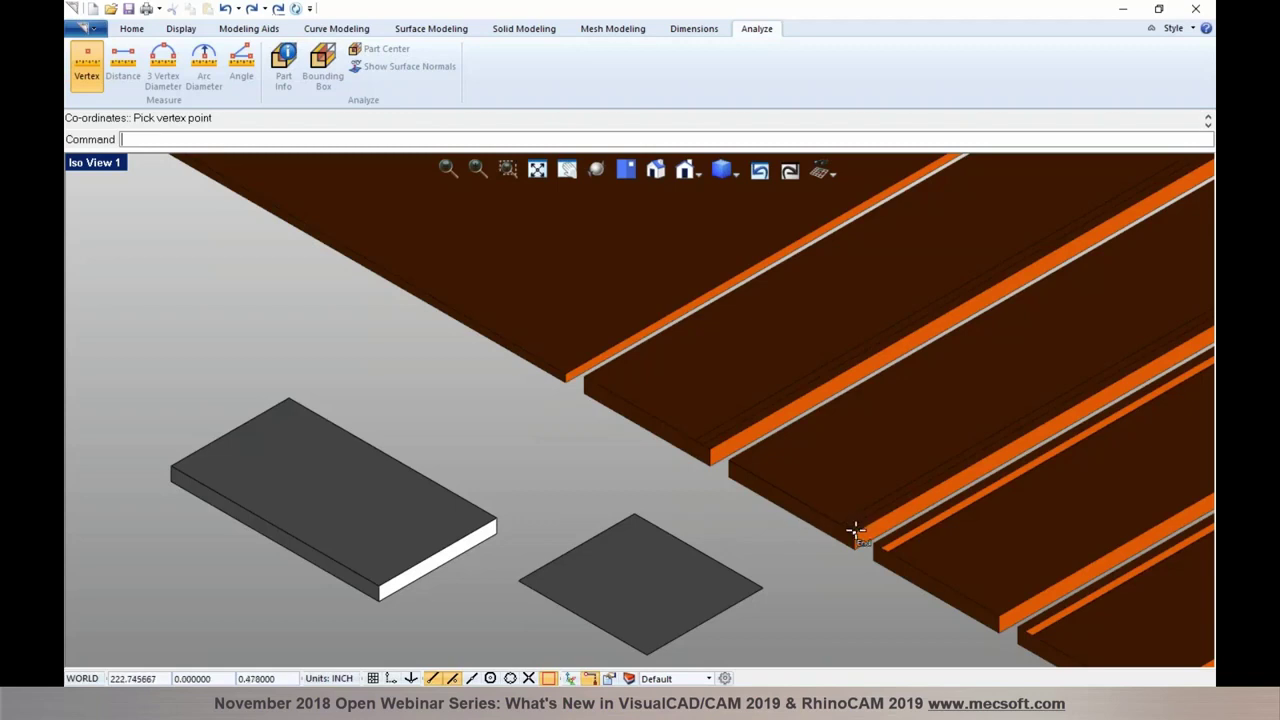
scroll(855, 530, up, 3)
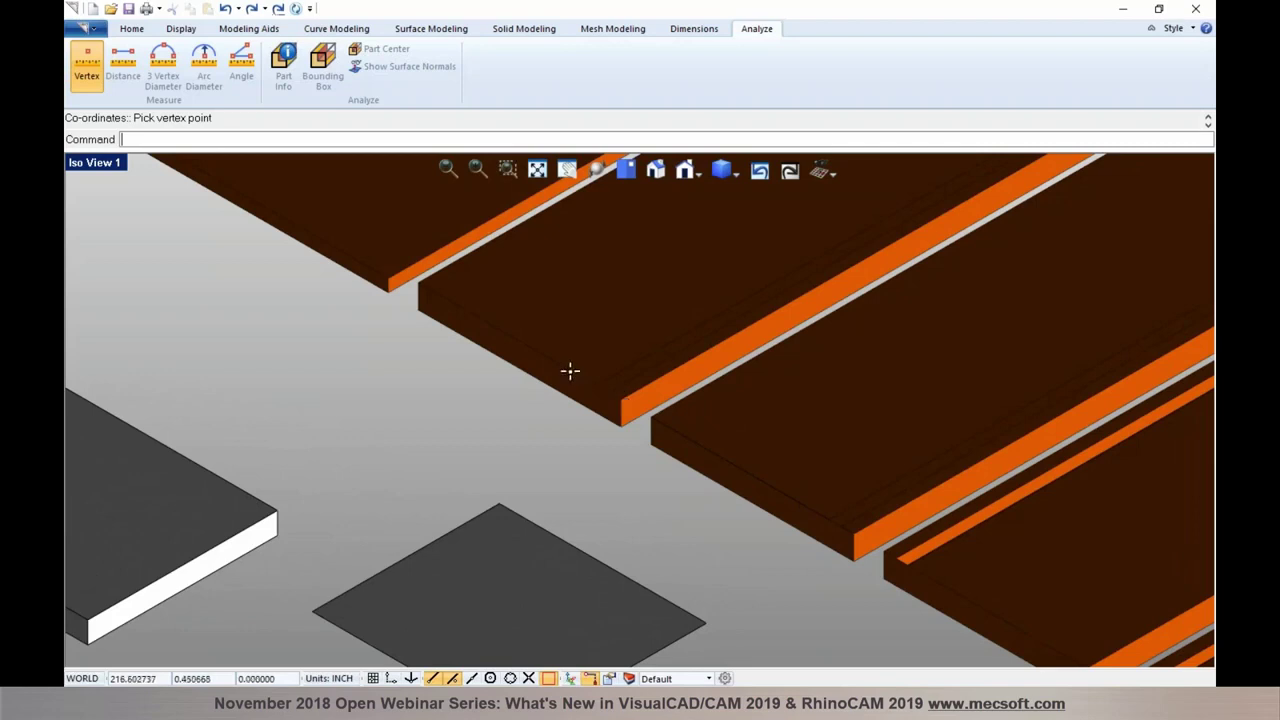
scroll(740, 440, down, 3)
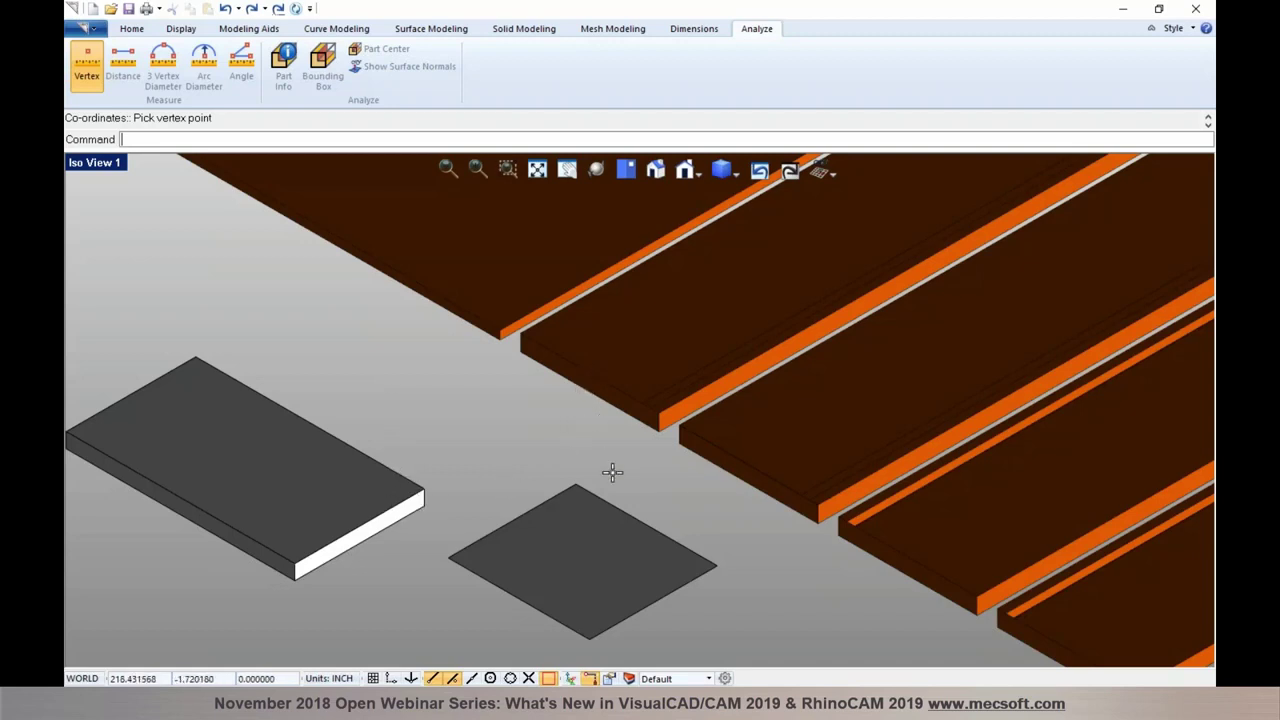
key(Escape)
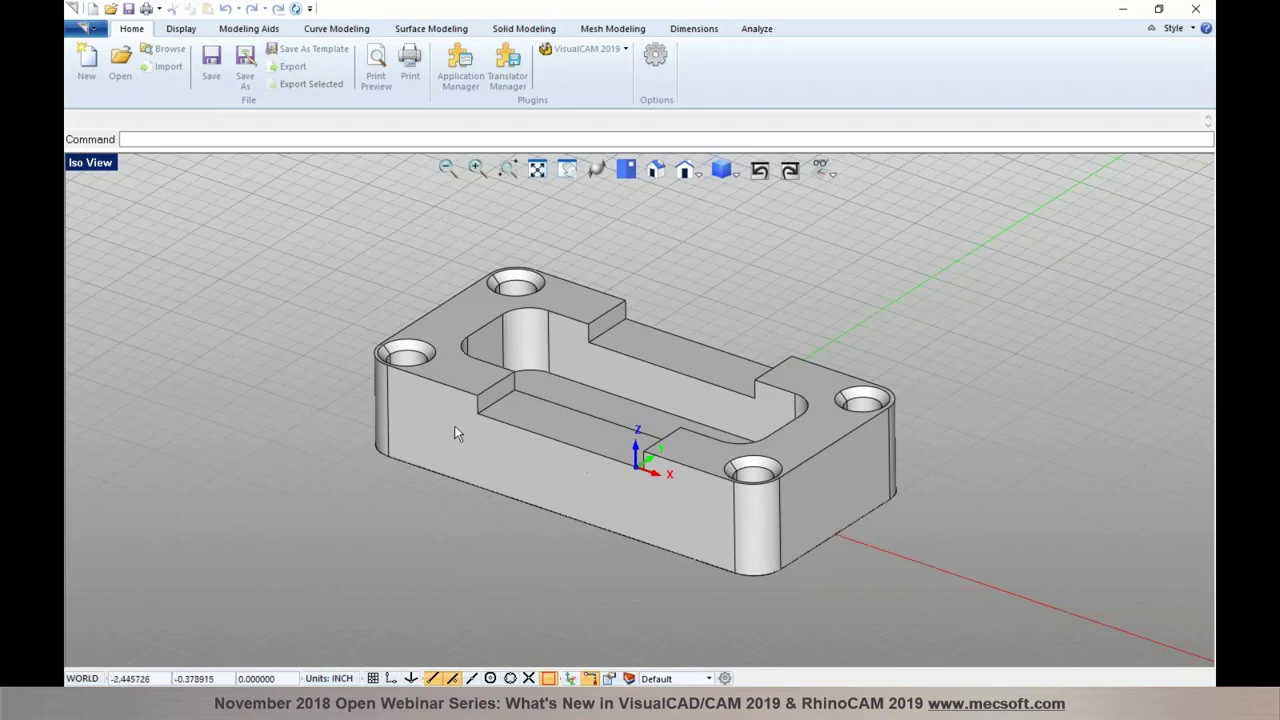
Select the bottom outline curve Curve0 of the pocketed block from the overlapping candidates, and clear the selection.
click(453, 478)
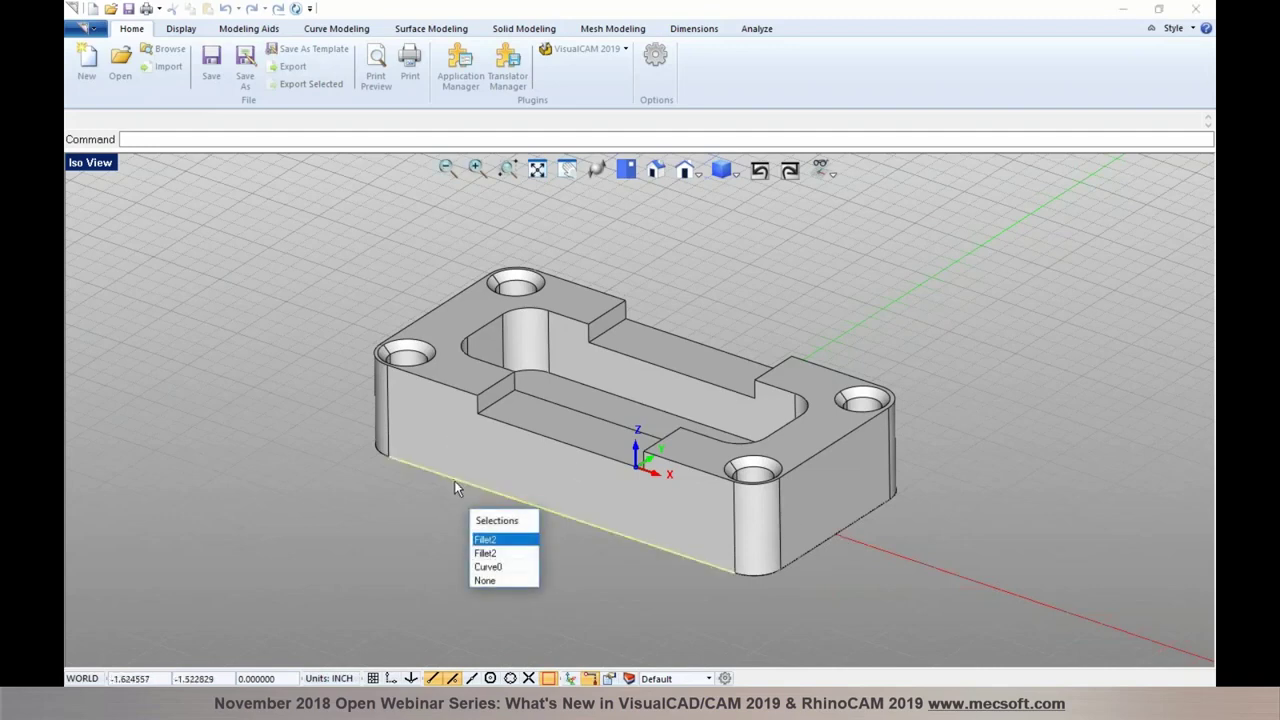
click(489, 567)
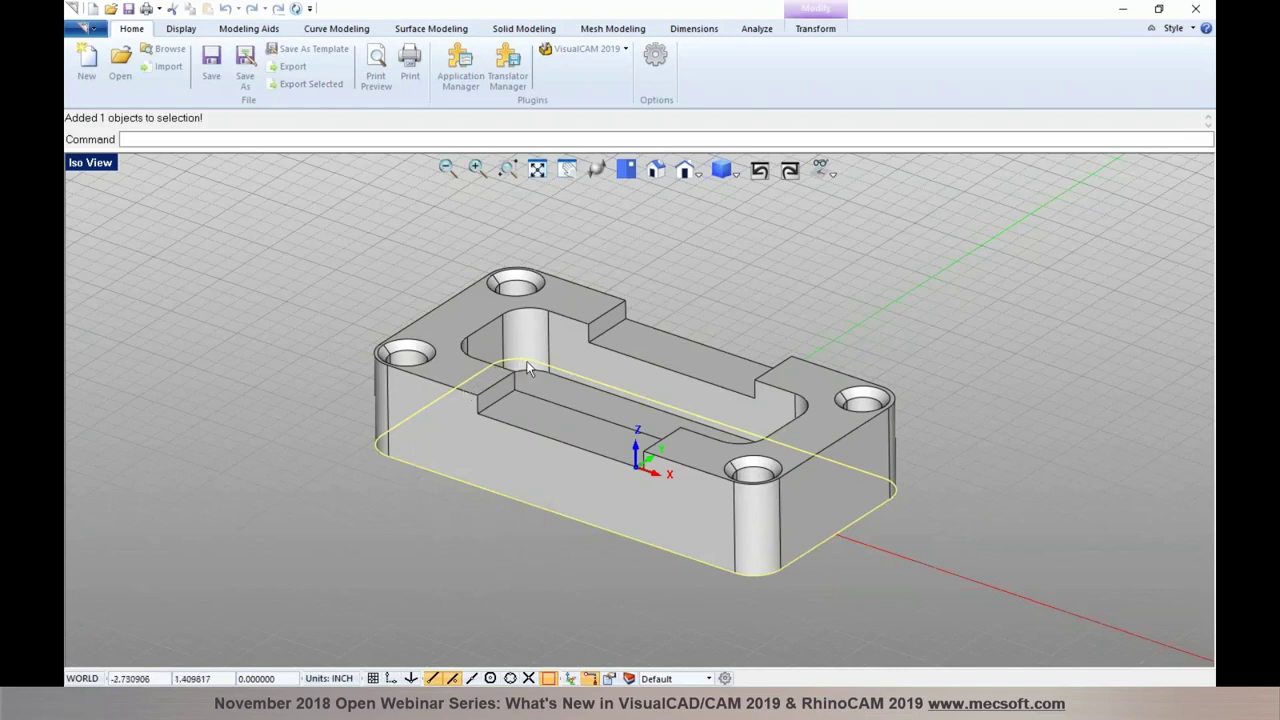
click(421, 501)
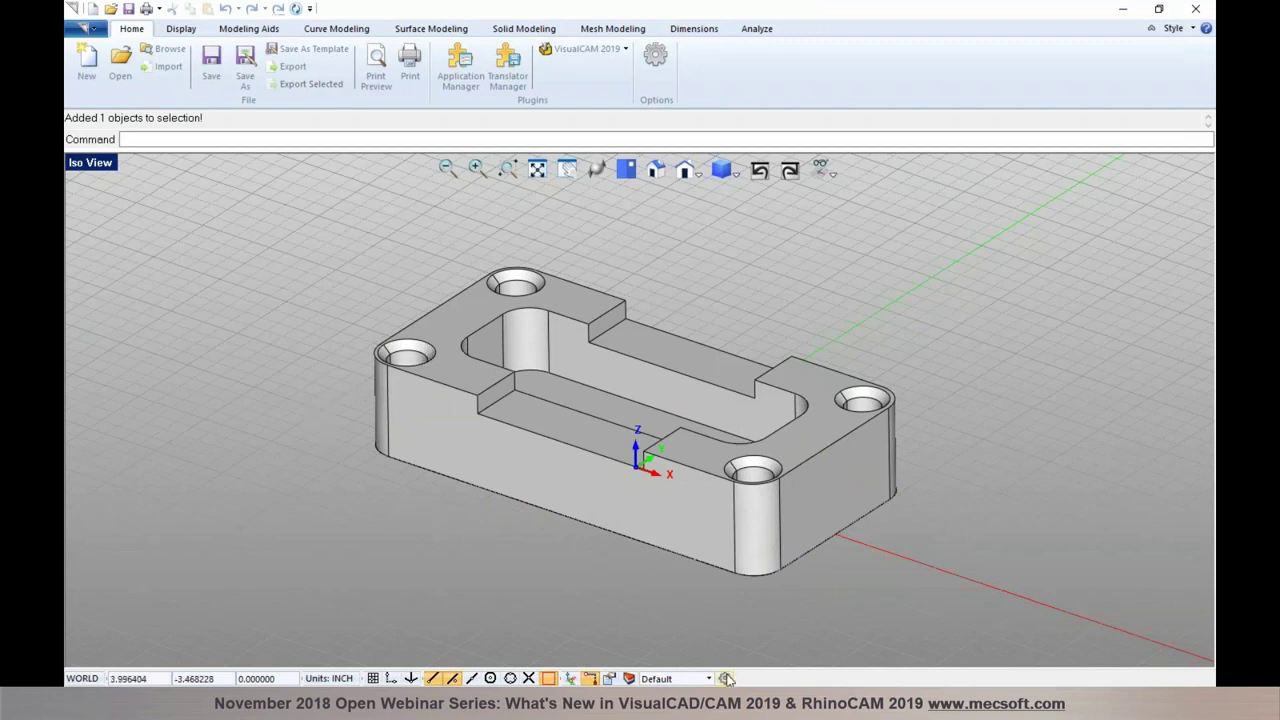
Disable depth testing for the grid in the display options and apply it with the dialog moved clear of the block.
click(655, 72)
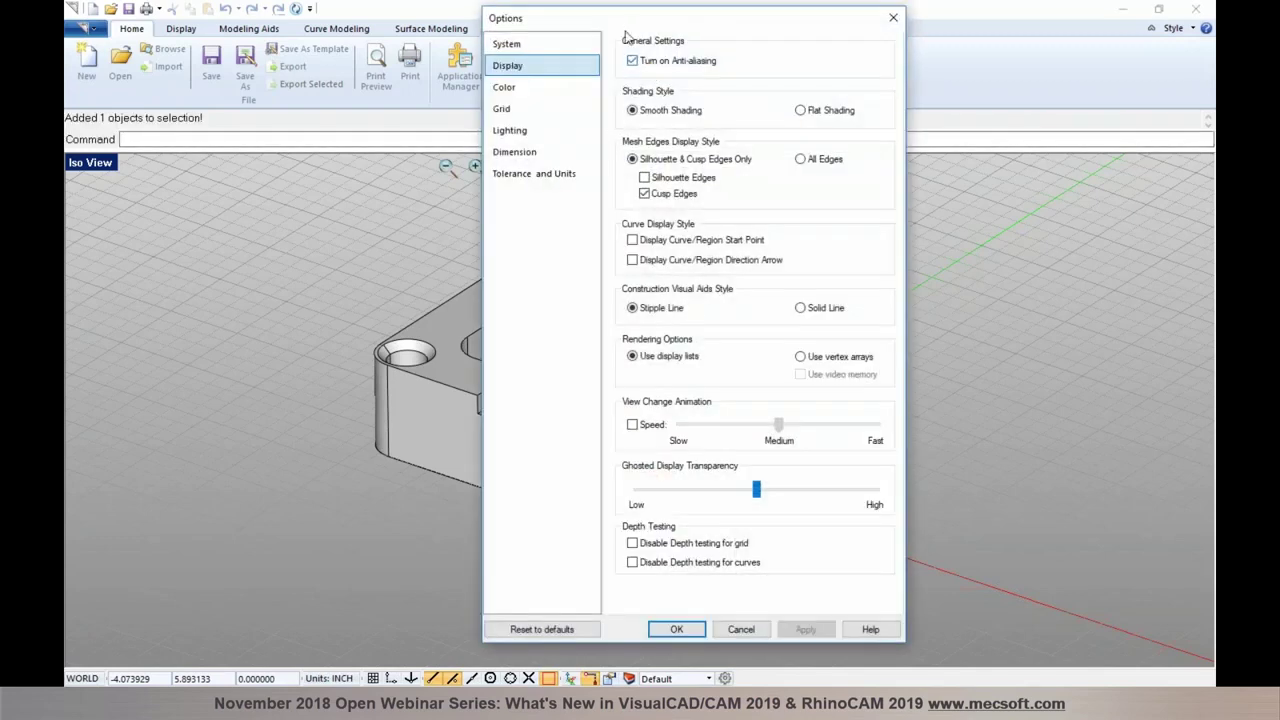
drag(612, 28, 196, 18)
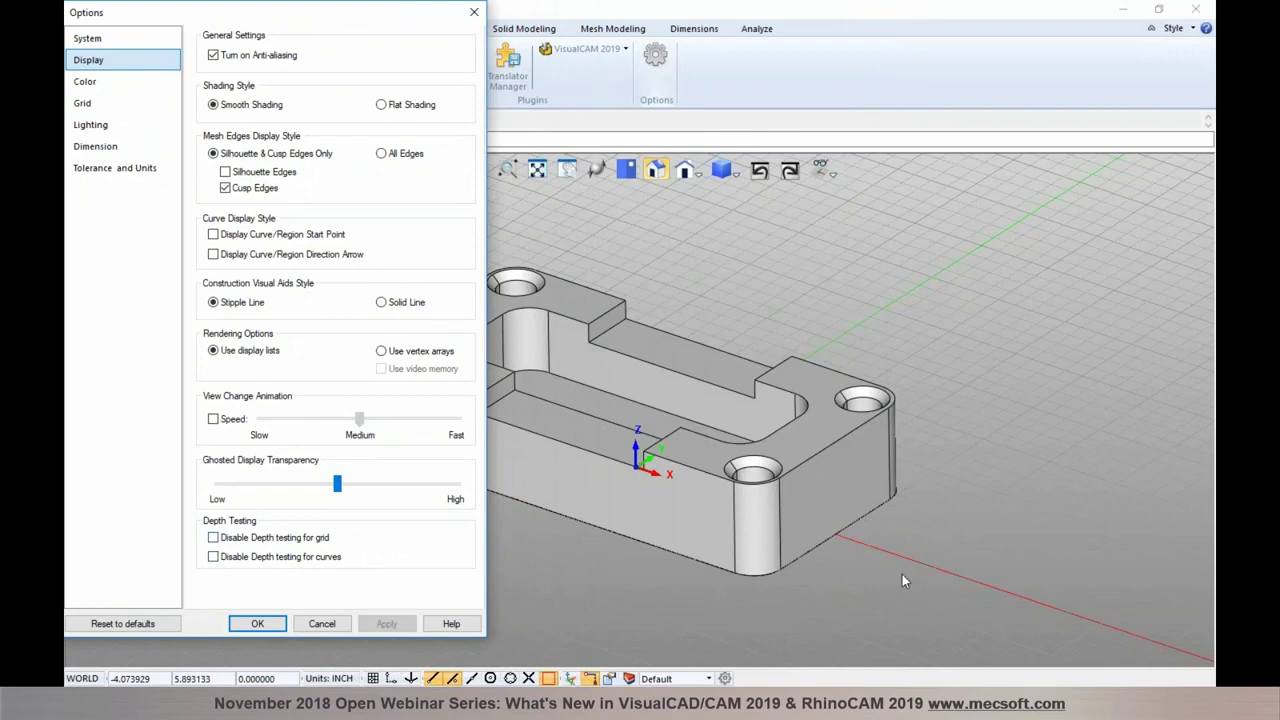
click(297, 541)
click(385, 624)
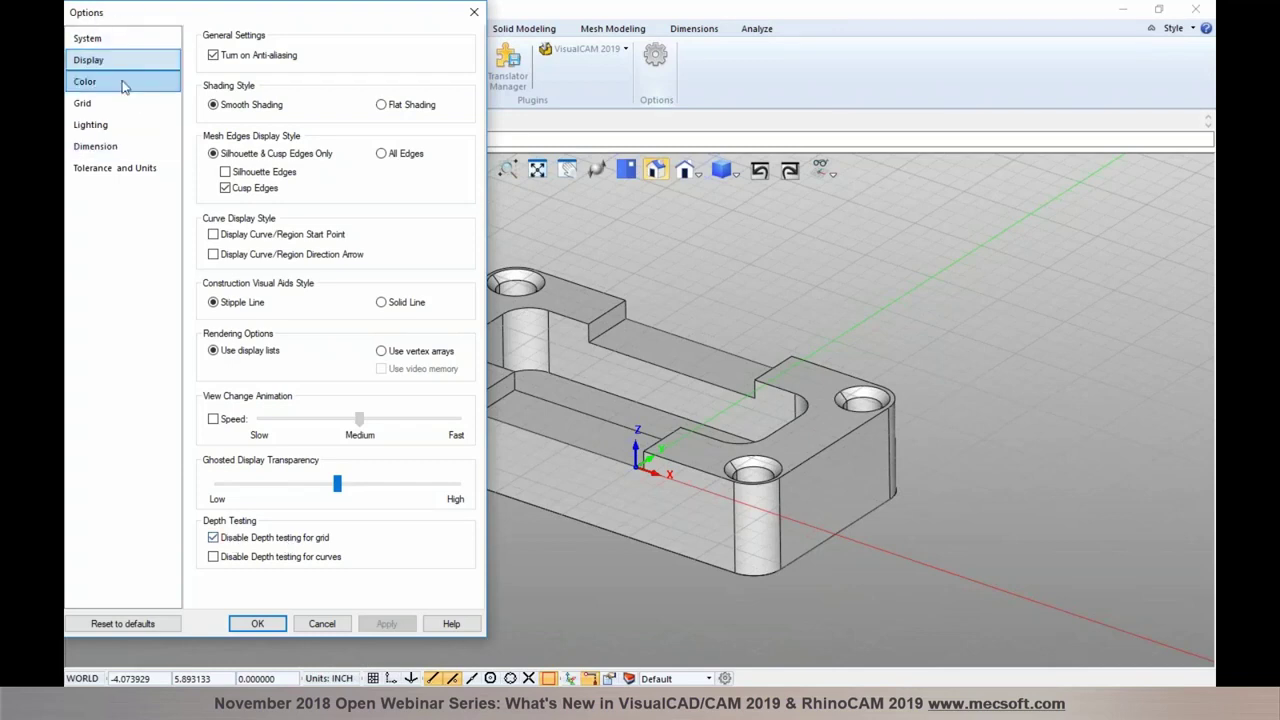
Disable depth testing for curves as well, apply it to the block's display, and close the options.
click(274, 566)
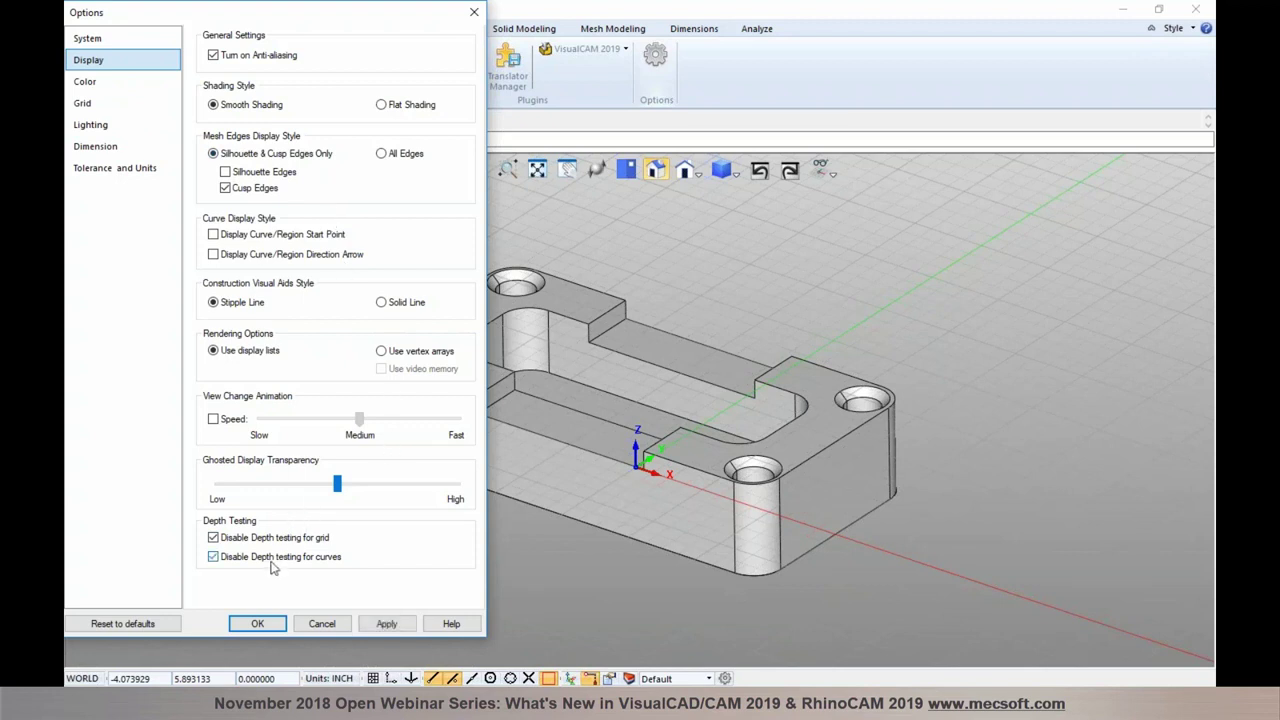
click(386, 623)
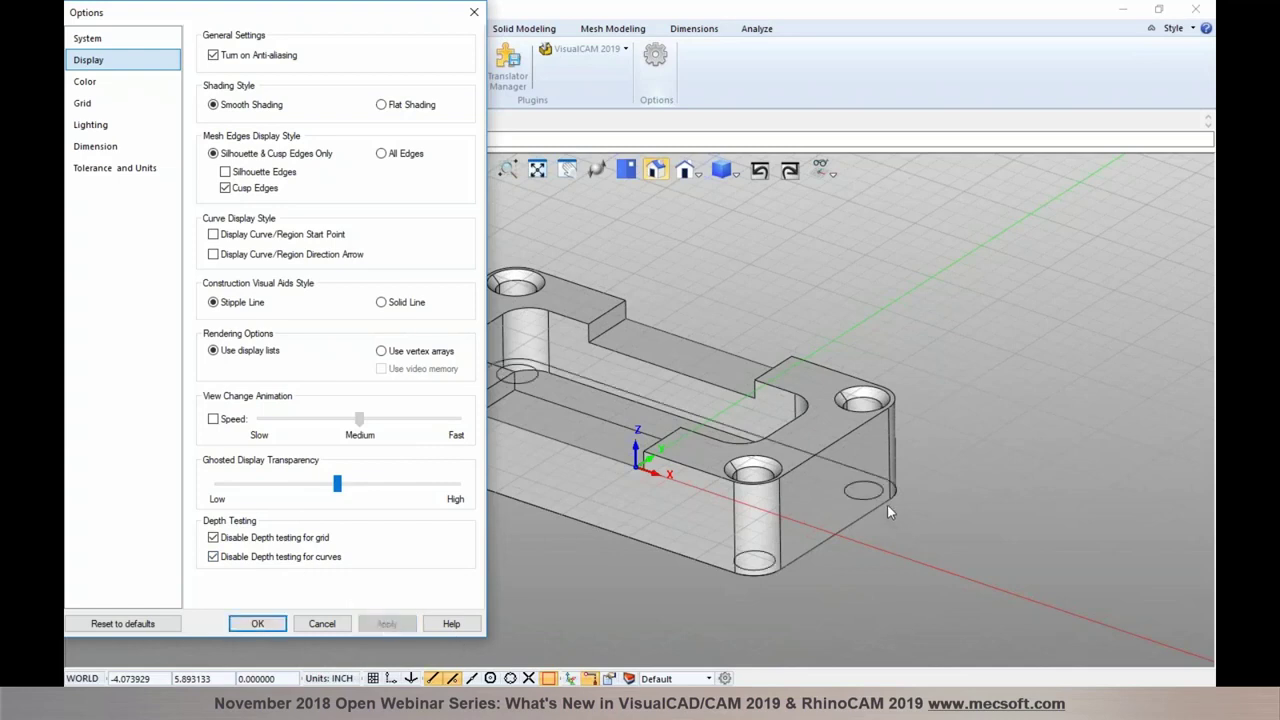
click(257, 623)
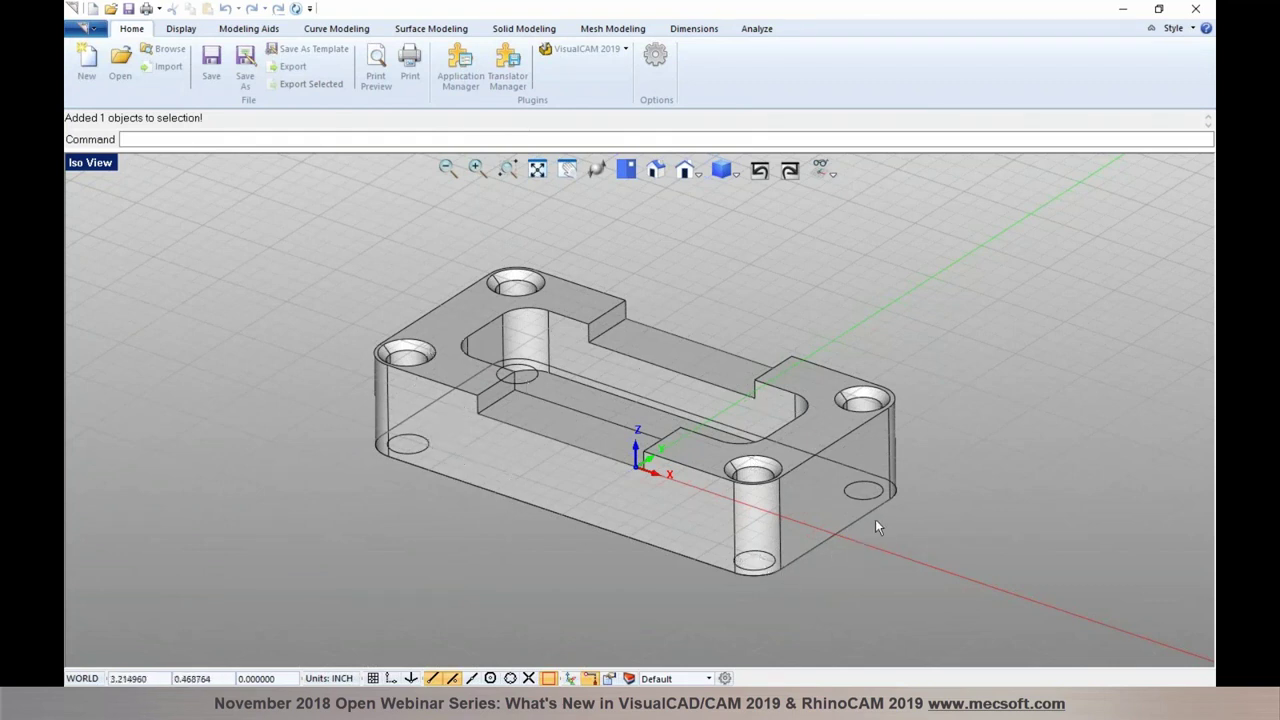
Review the Depth Testing settings in the display options and close them without changes.
click(652, 74)
click(508, 66)
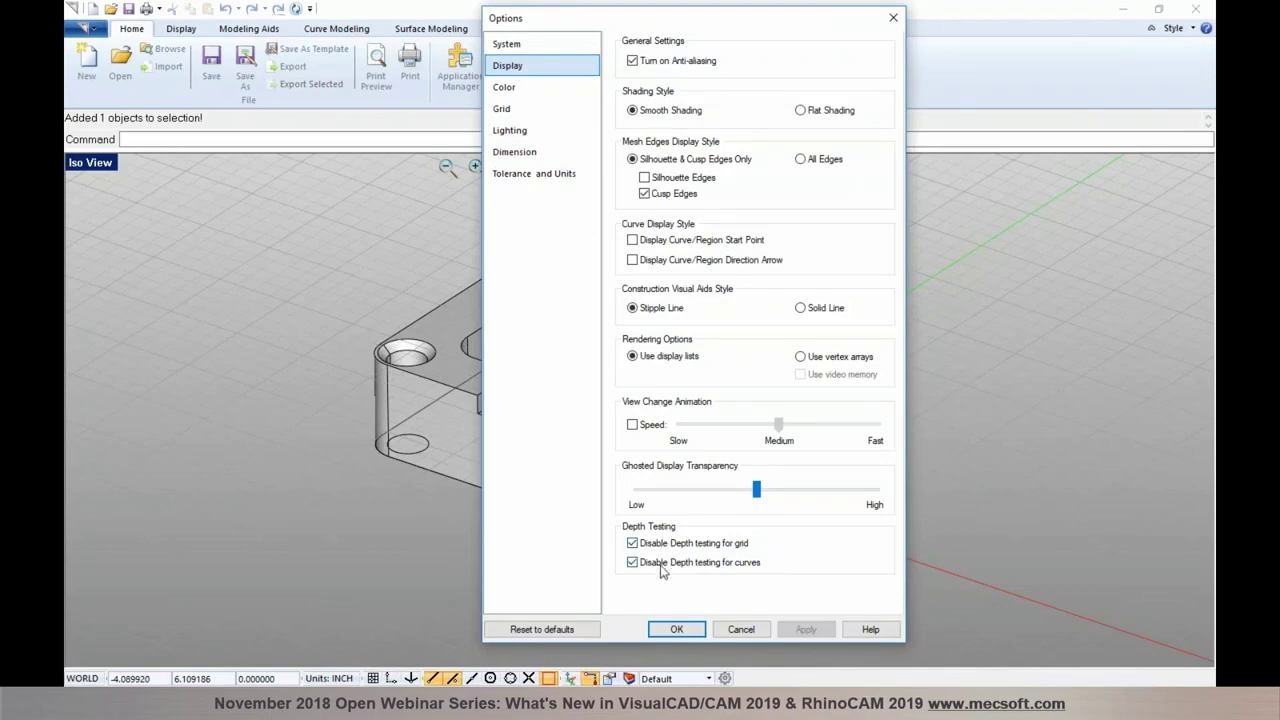
click(741, 632)
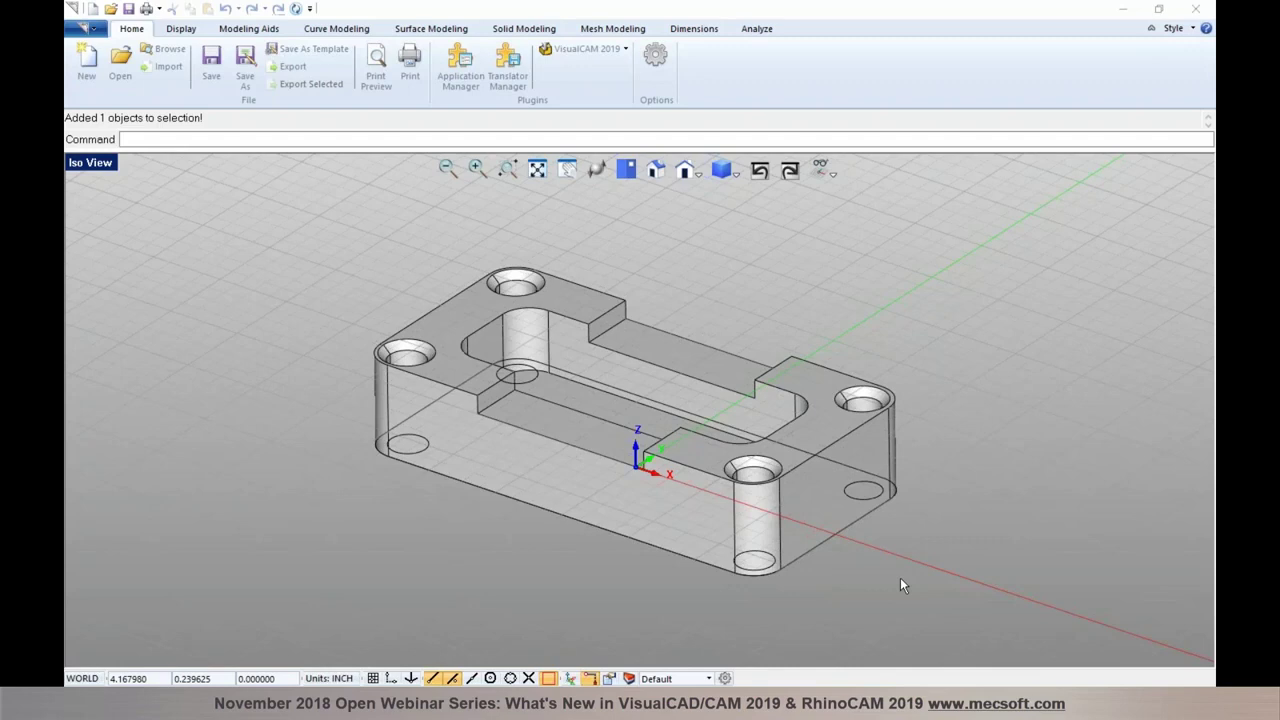
Switch to WhatsNewInVisualCADCAM2019.pdf in Adobe Reader and read items 6 to 8 on page 3.
key(alt+Tab)
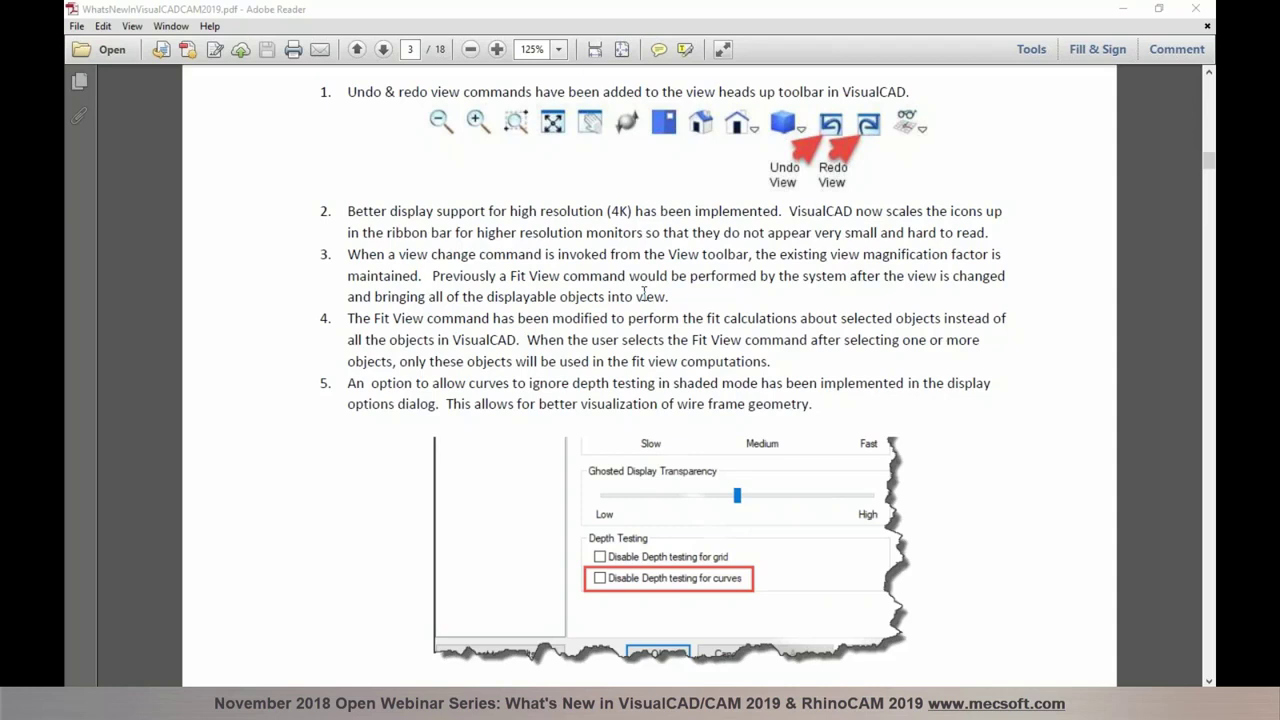
scroll(645, 293, down, 5)
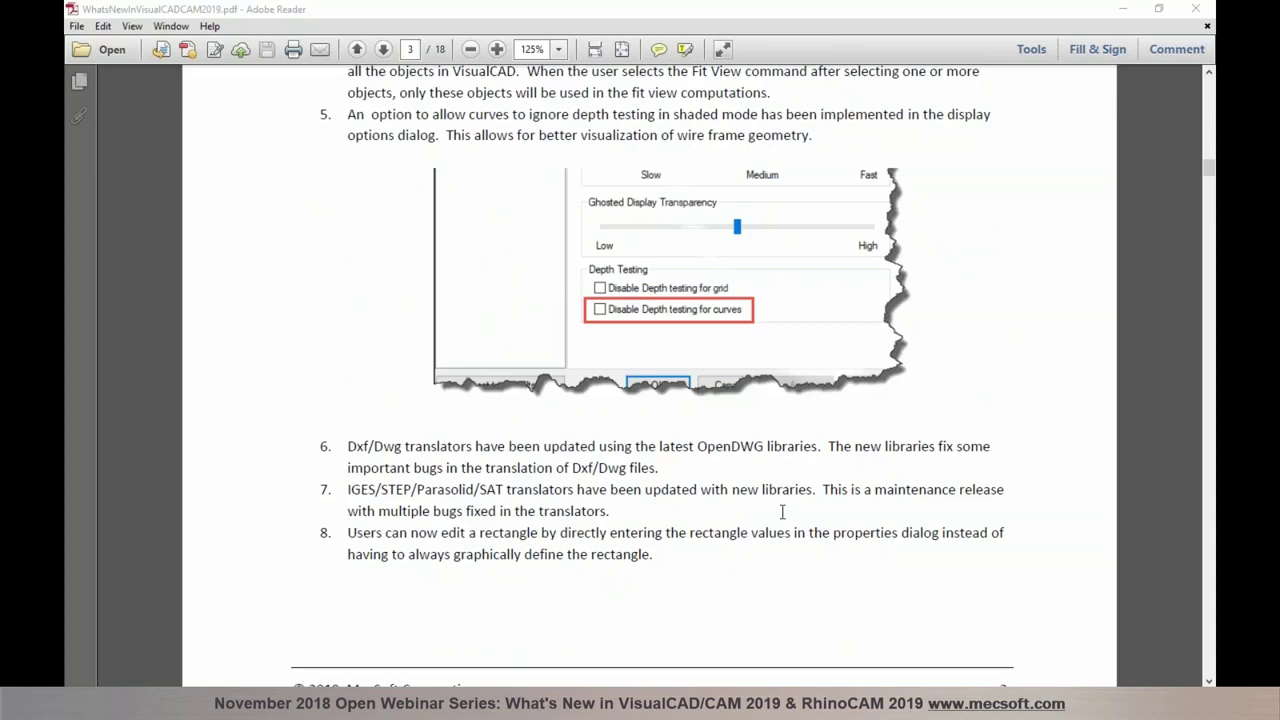
scroll(778, 532, down, 1)
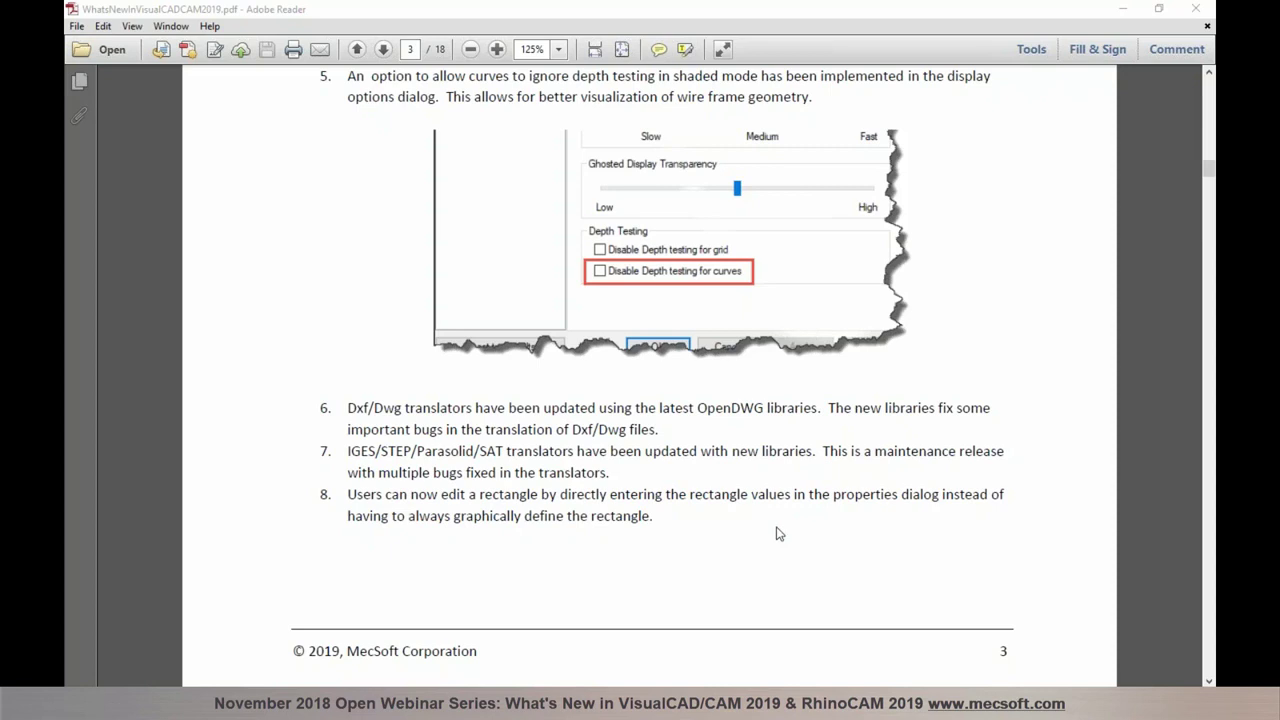
scroll(779, 533, down, 2)
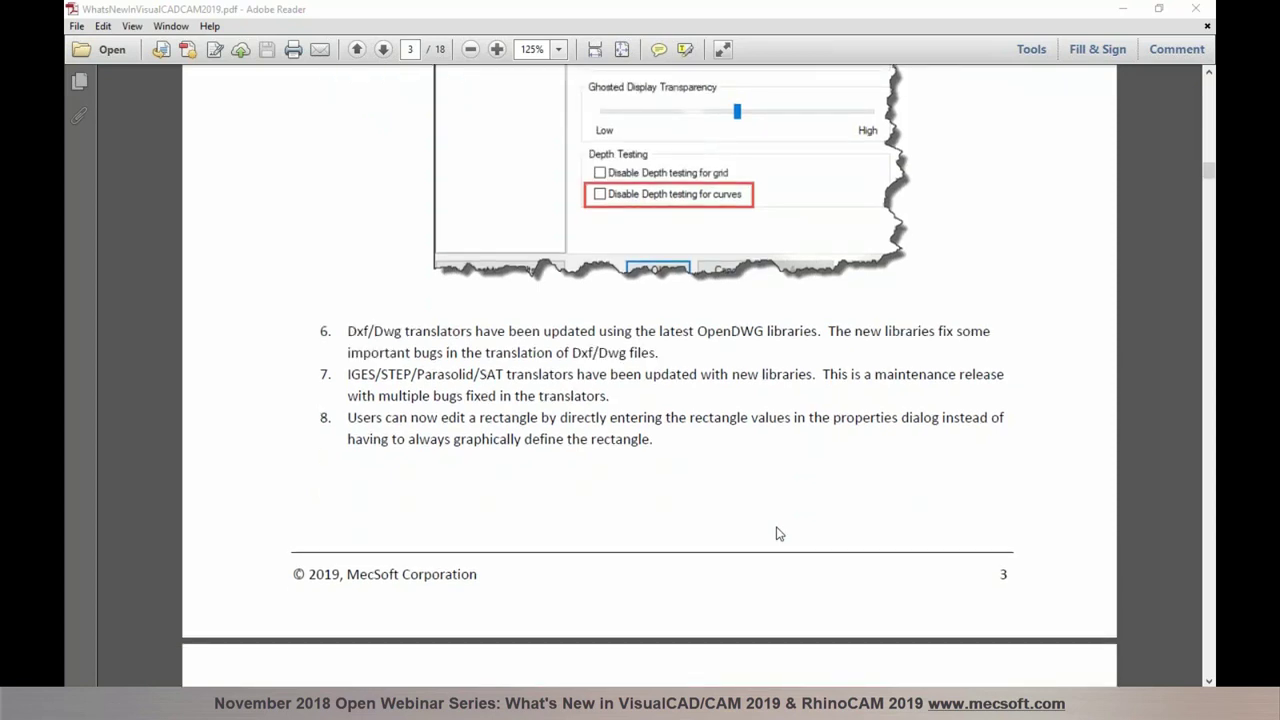
Read the VisualCAM 2019 section on page 4 of the PDF, including the MILL-TURN module description and its screenshot.
scroll(779, 534, down, 1)
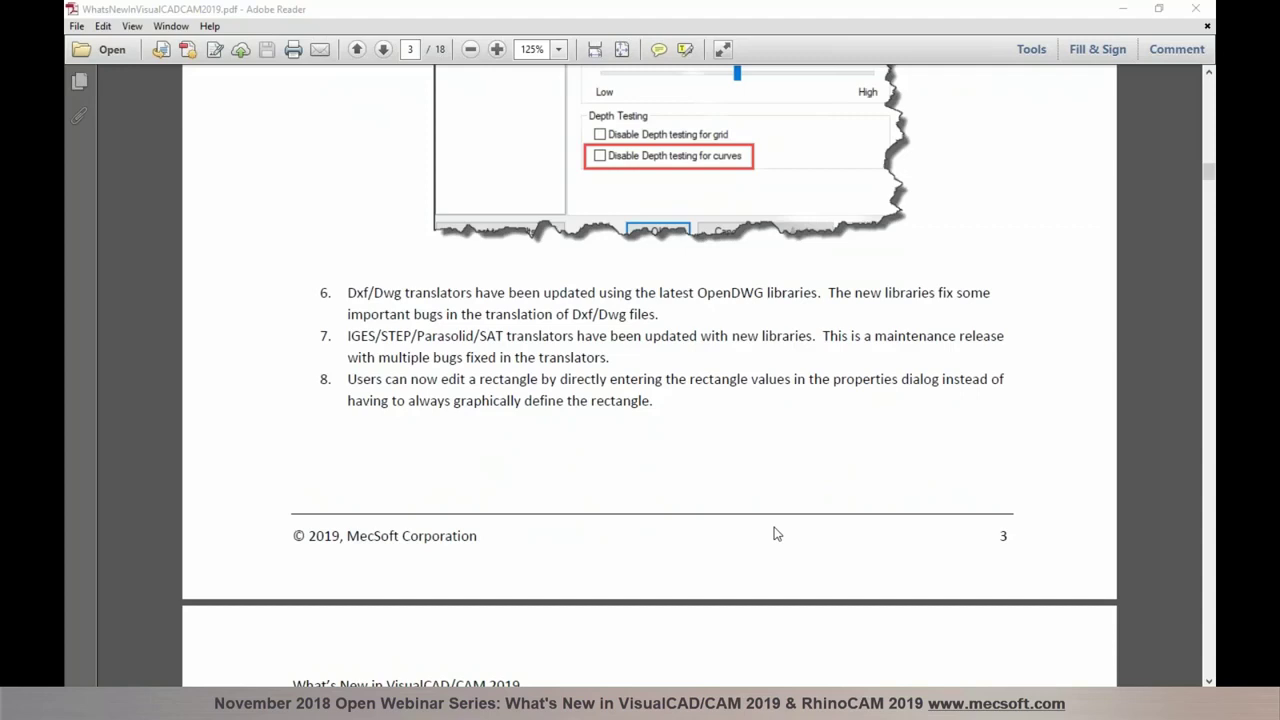
scroll(777, 534, down, 9)
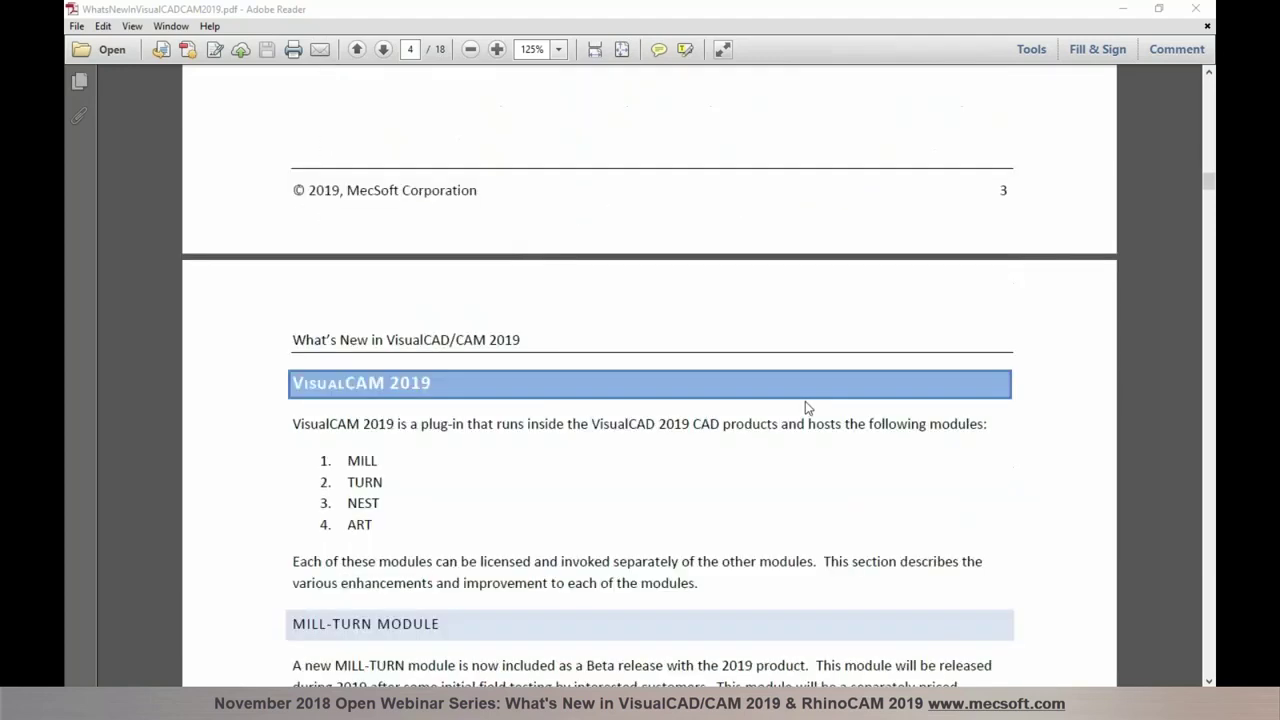
scroll(805, 403, down, 5)
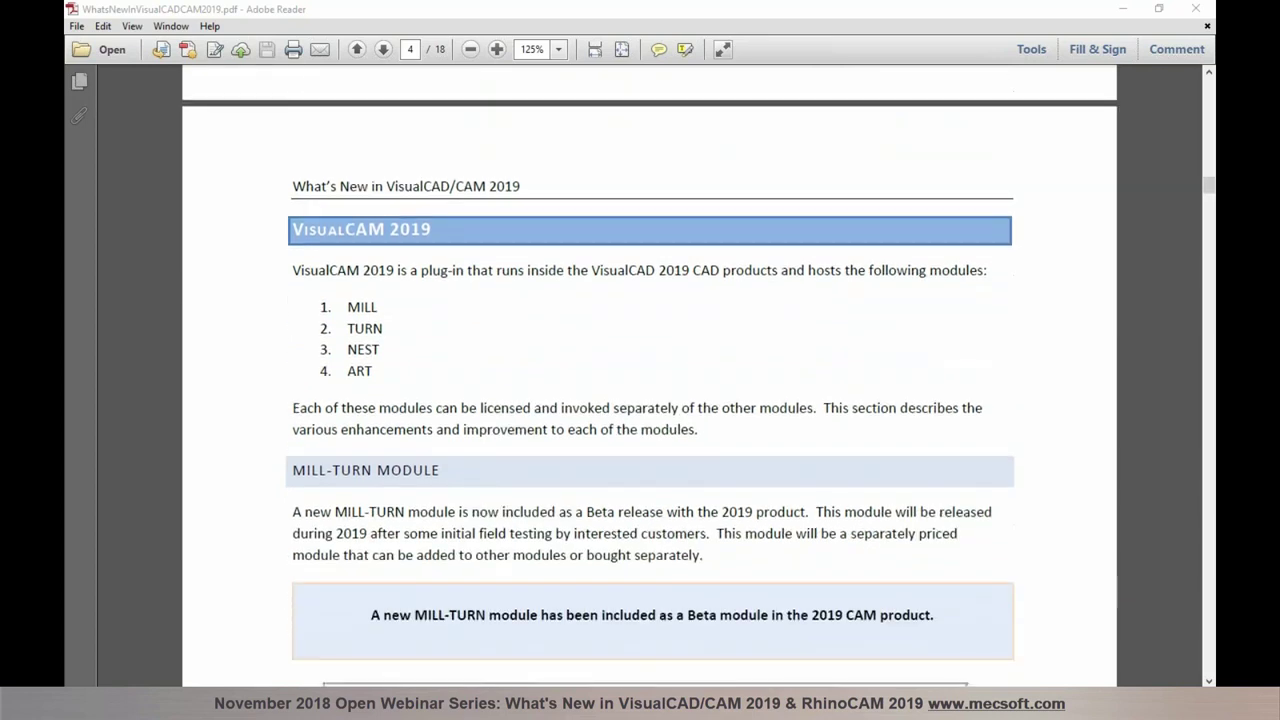
scroll(650, 400, down, 2)
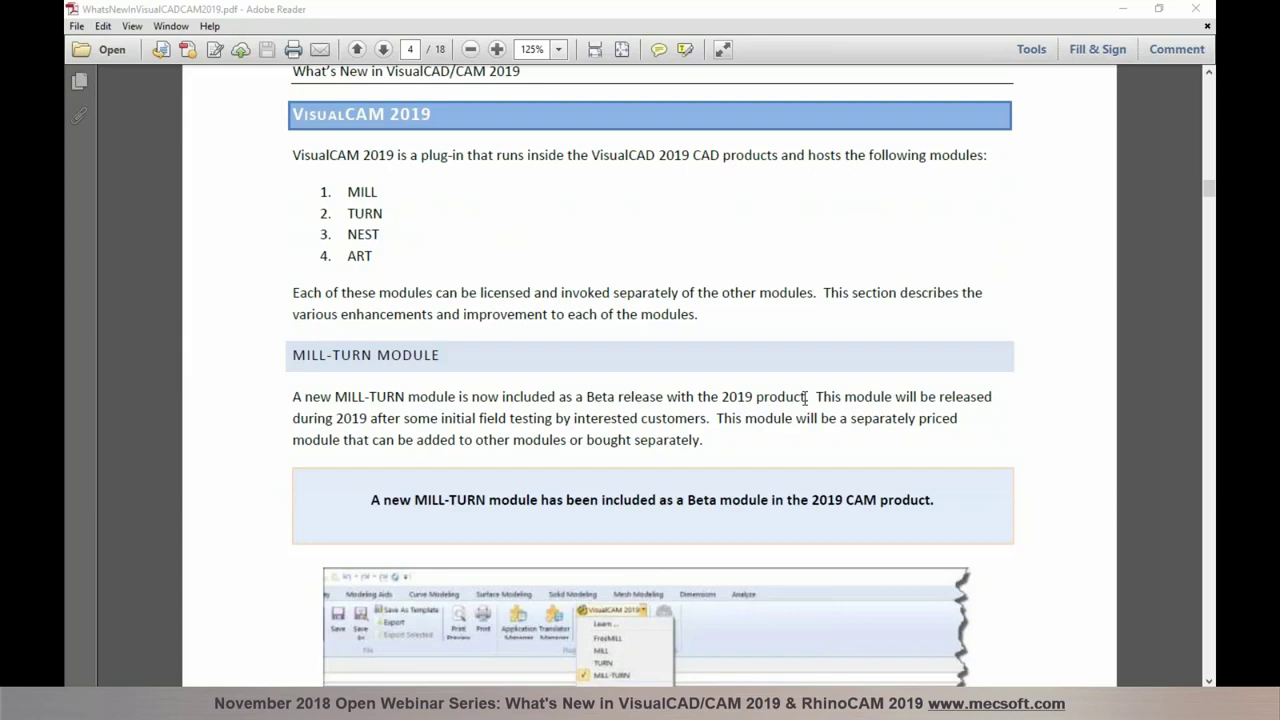
scroll(806, 397, down, 2)
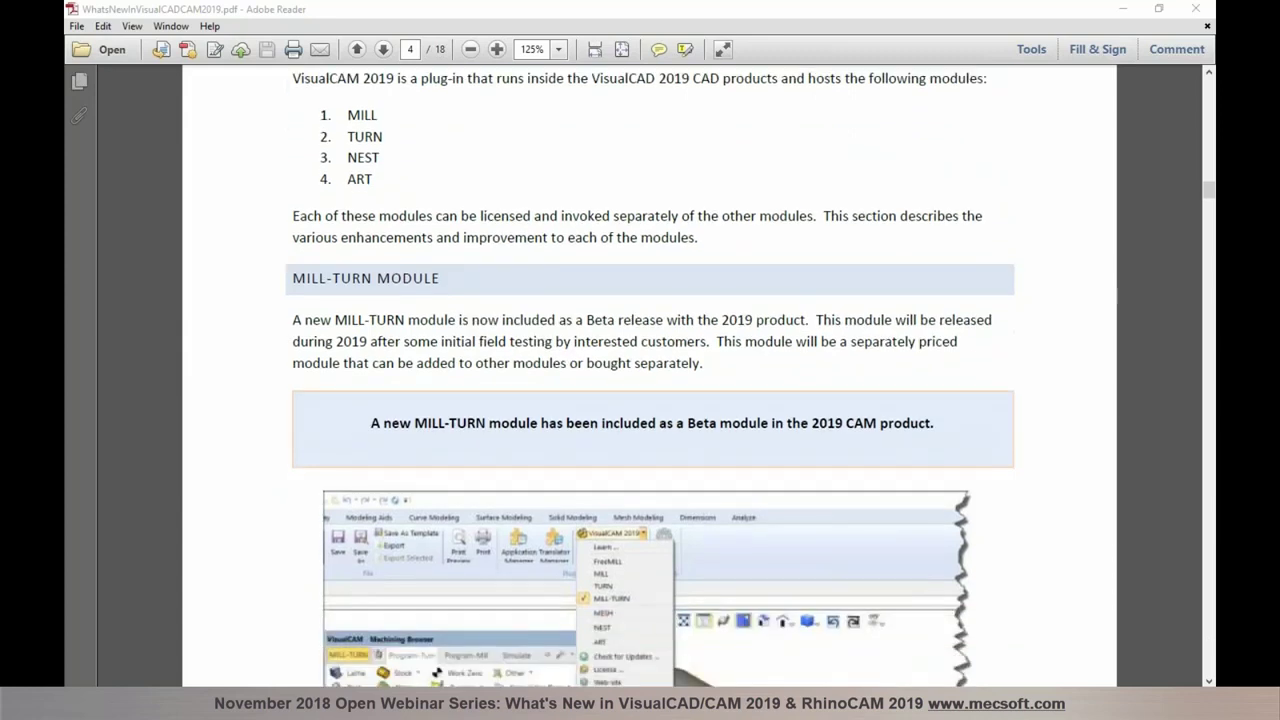
scroll(805, 405, down, 2)
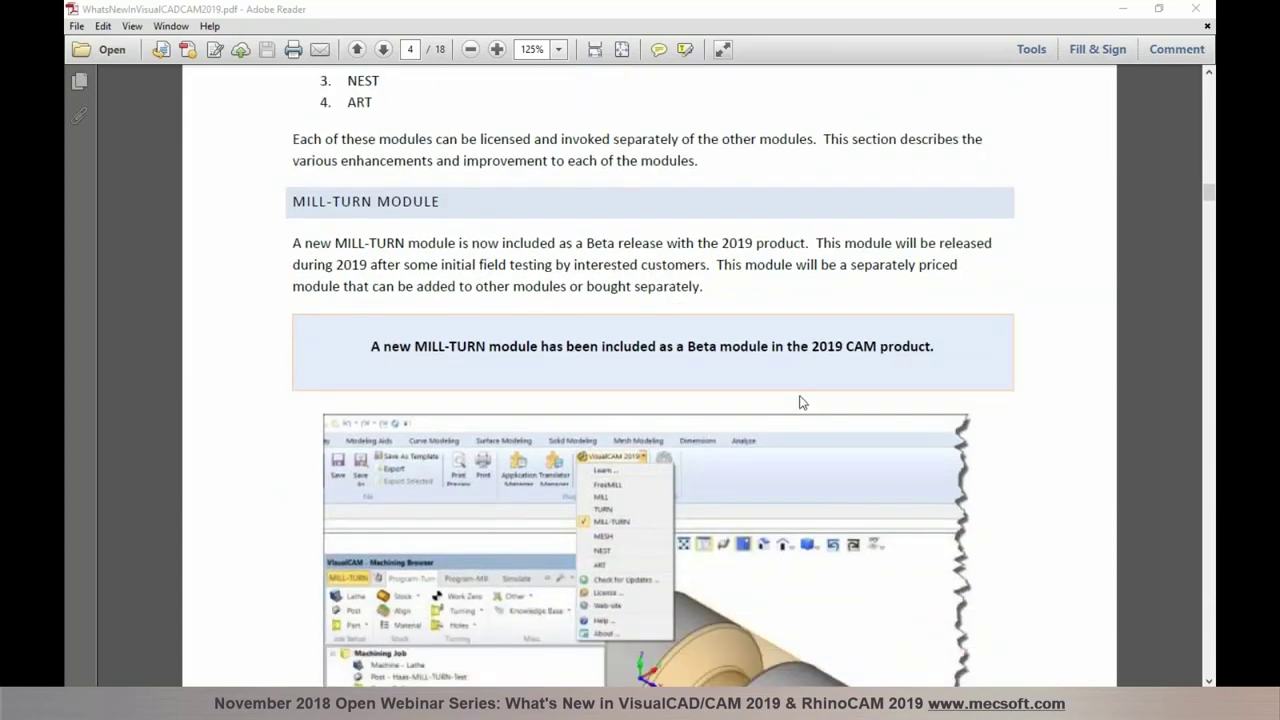
scroll(530, 269, down, 1)
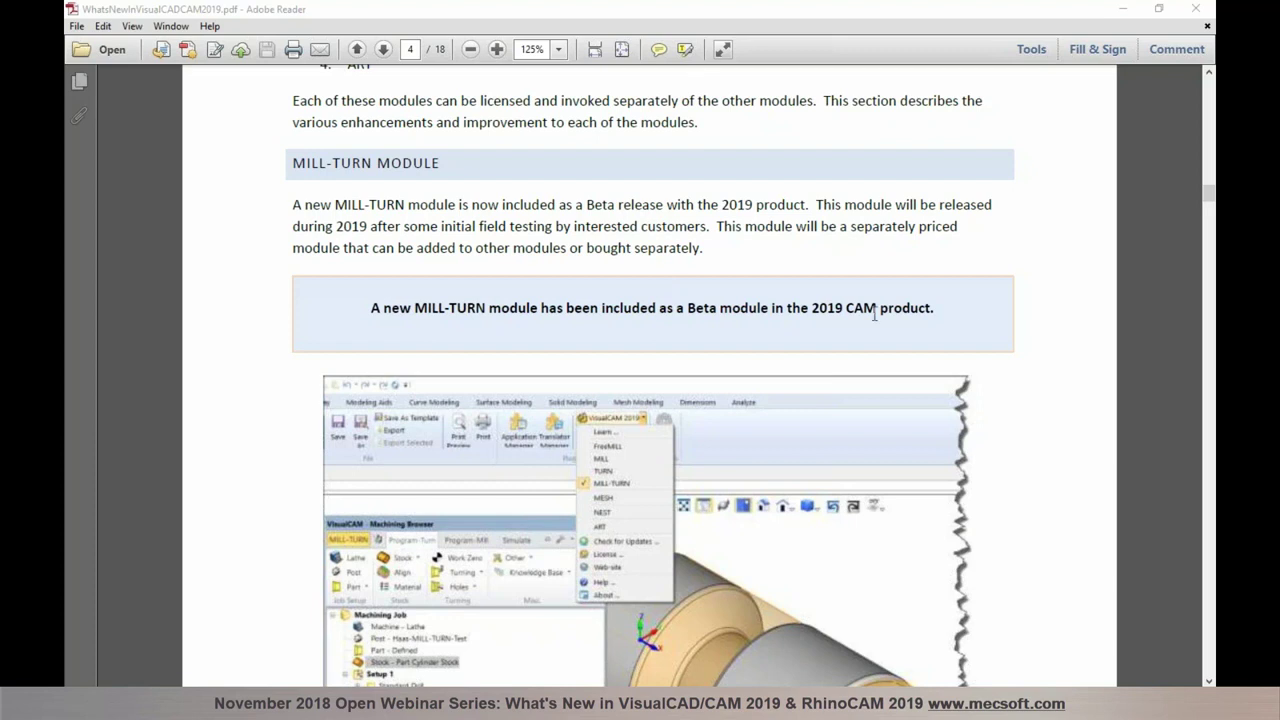
scroll(998, 313, down, 1)
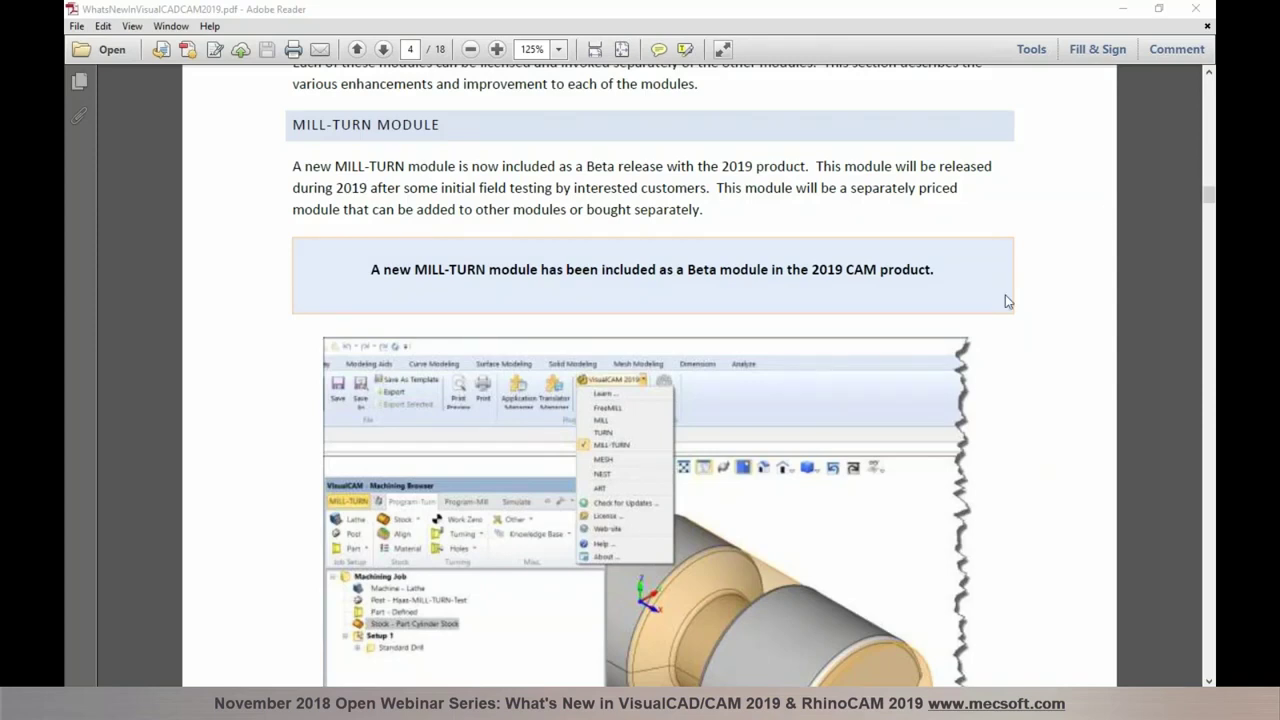
Switch to Rhinoceros with MILL-TURN-Example.3dm and load the RhinoCAM 2019 MILL-TURN module.
key(alt+Tab)
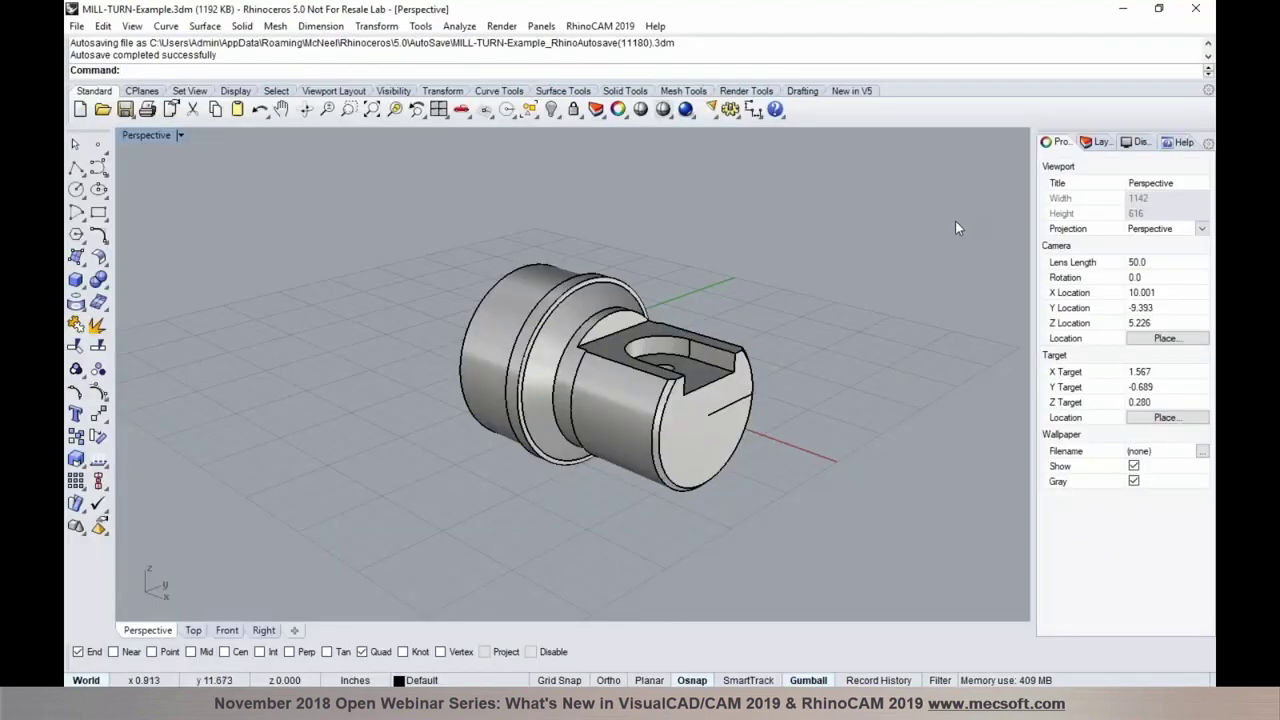
scroll(632, 369, up, 3)
mouse_move(545, 369)
right_down()
mouse_move(562, 362)
mouse_move(530, 363)
mouse_move(542, 364)
right_up()
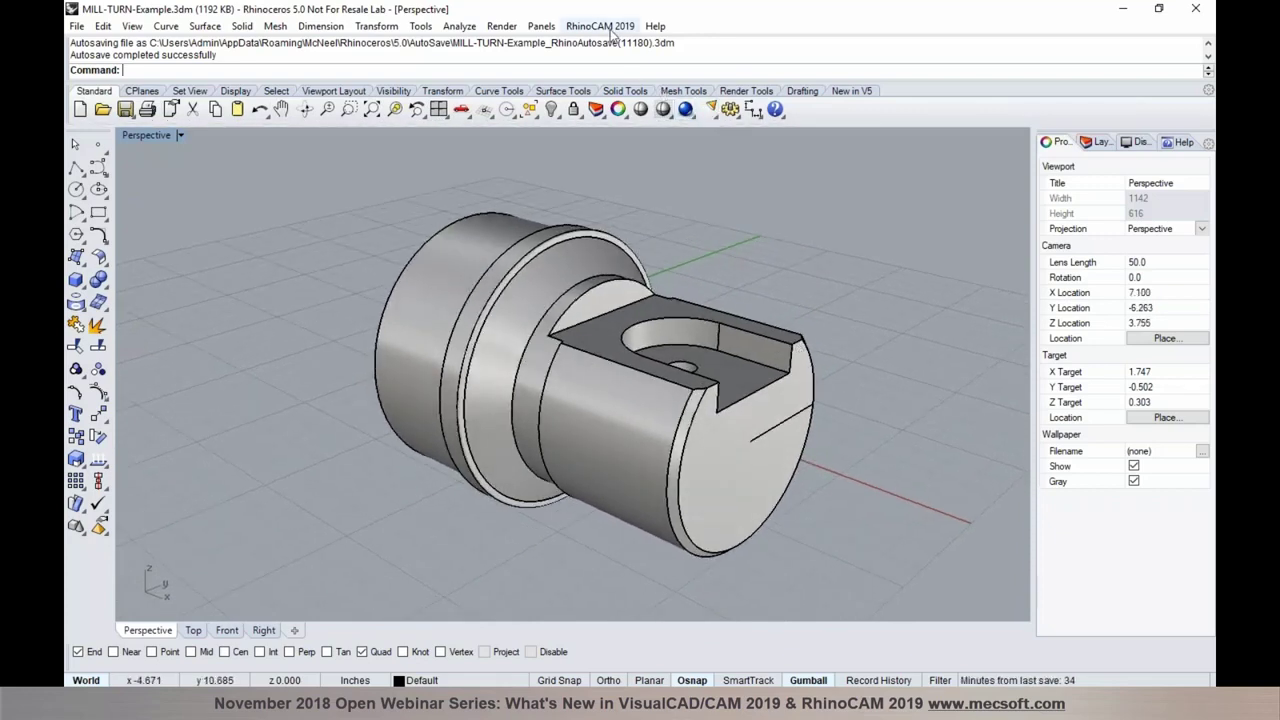
click(610, 28)
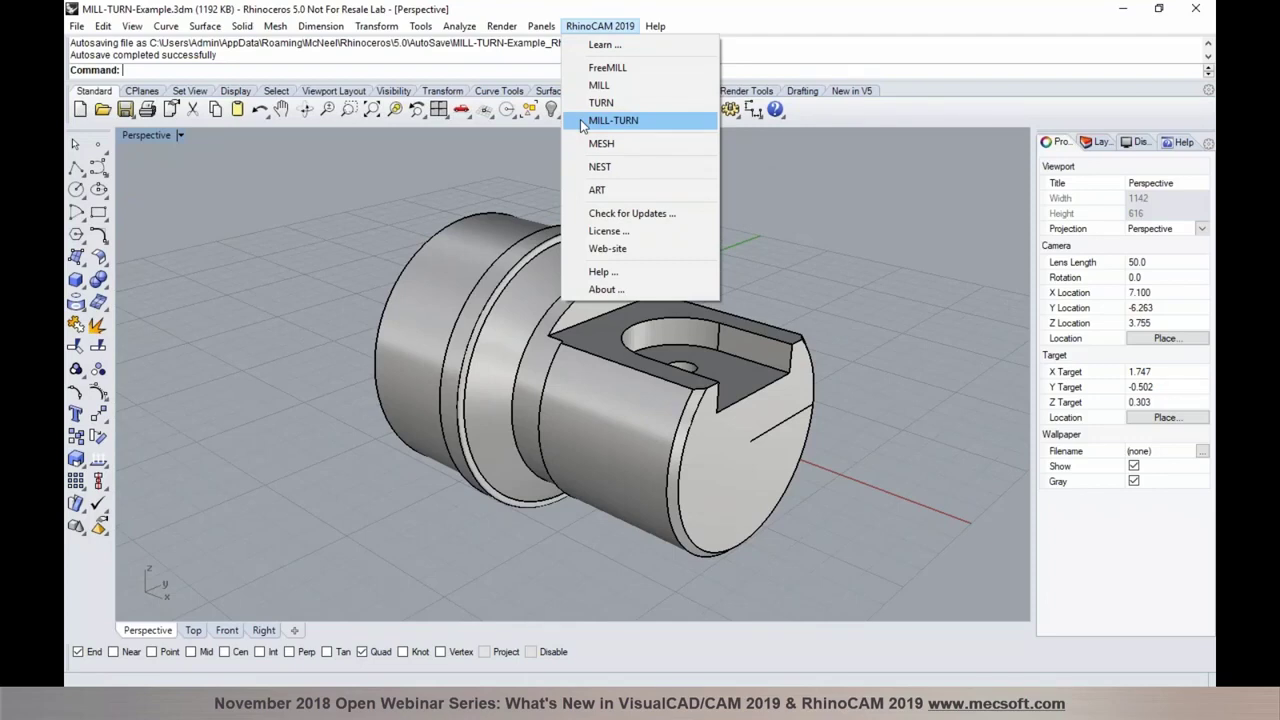
click(610, 120)
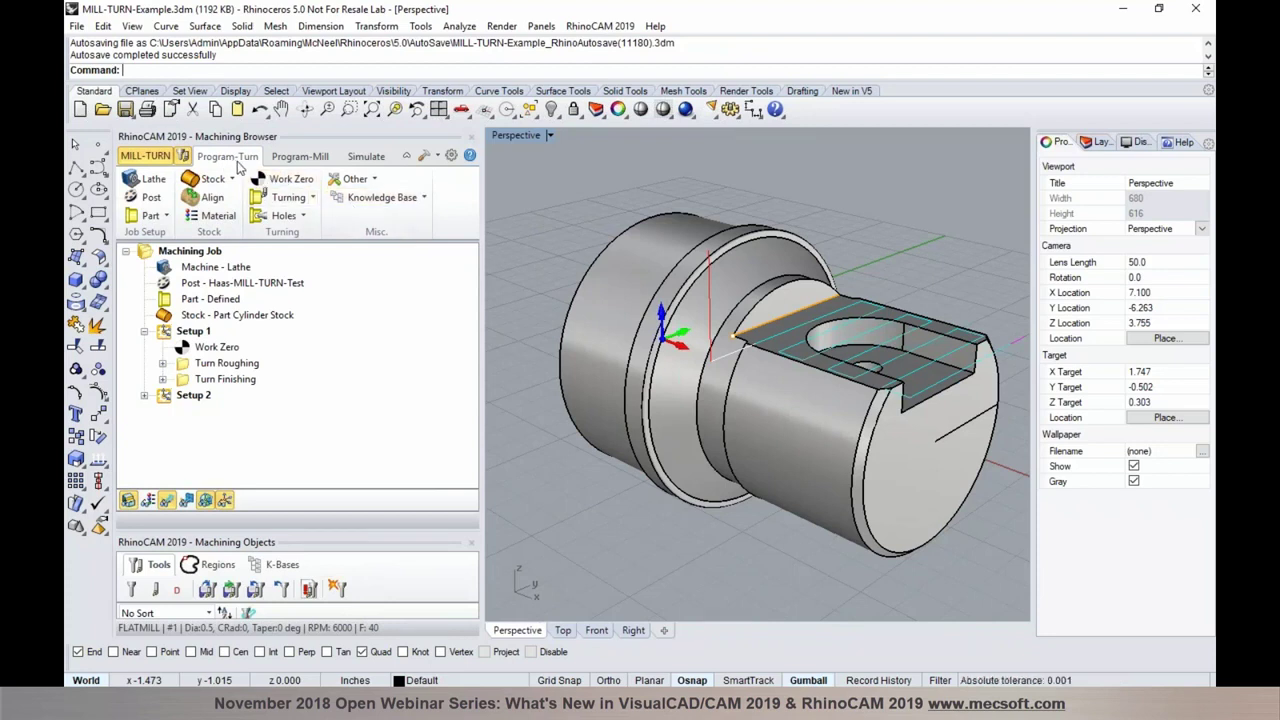
Compare the module's milling and turning programming tools, and check the part options for turning.
click(296, 157)
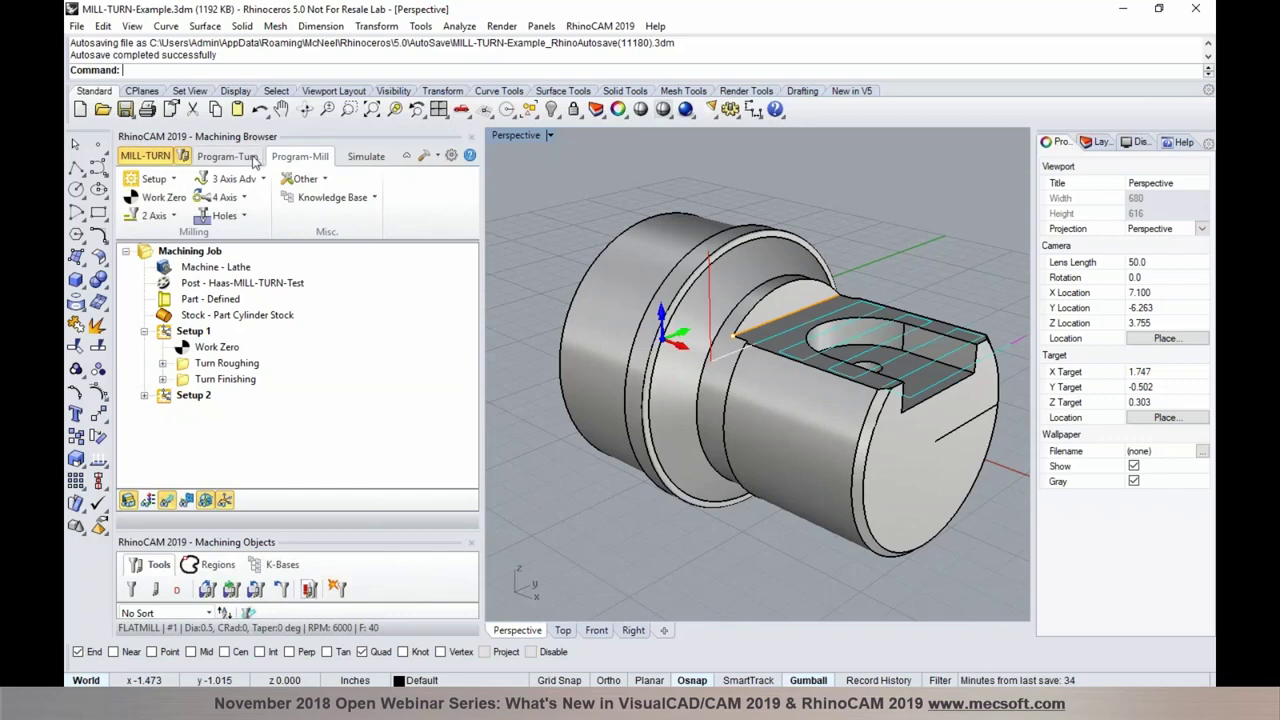
click(250, 160)
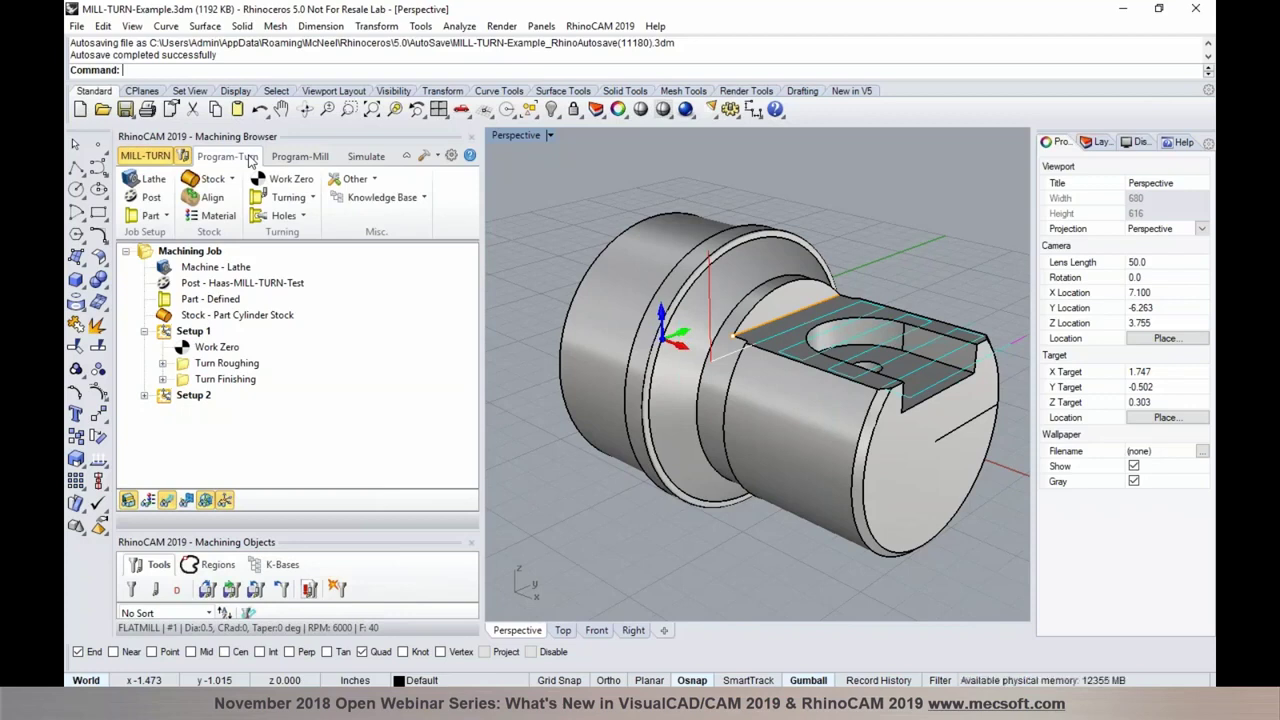
scroll(645, 402, down, 2)
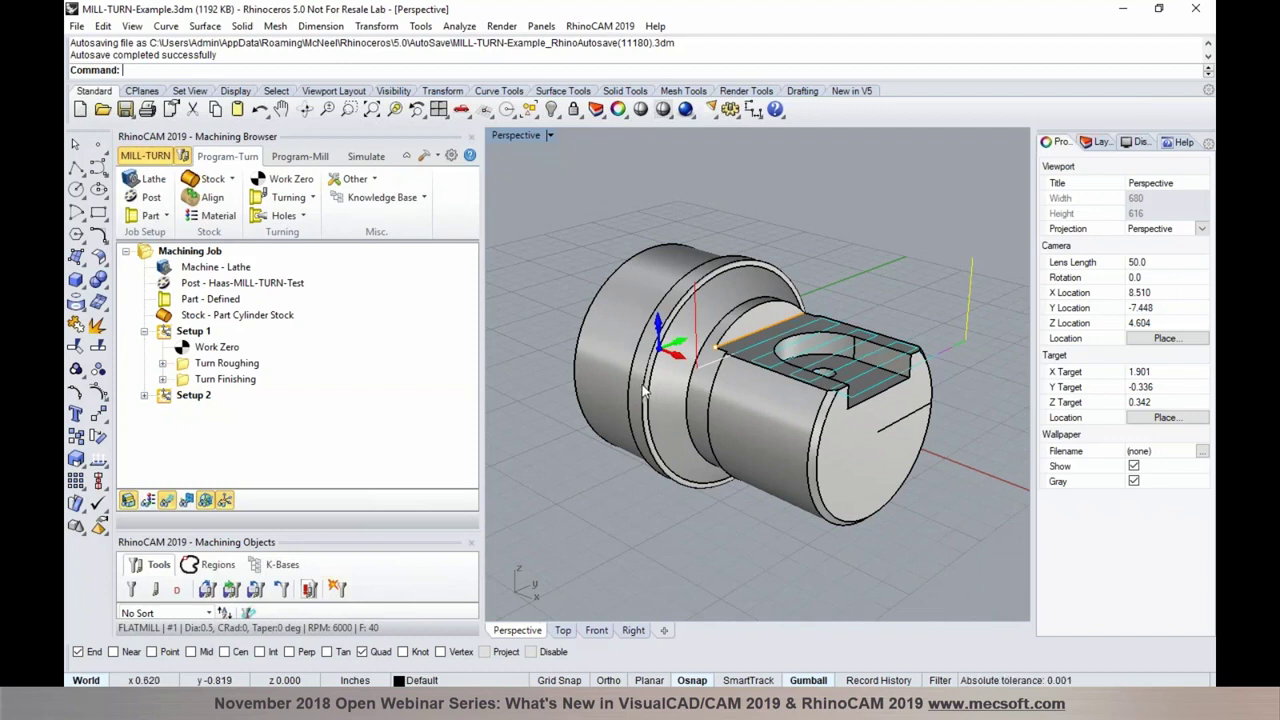
click(163, 217)
click(165, 216)
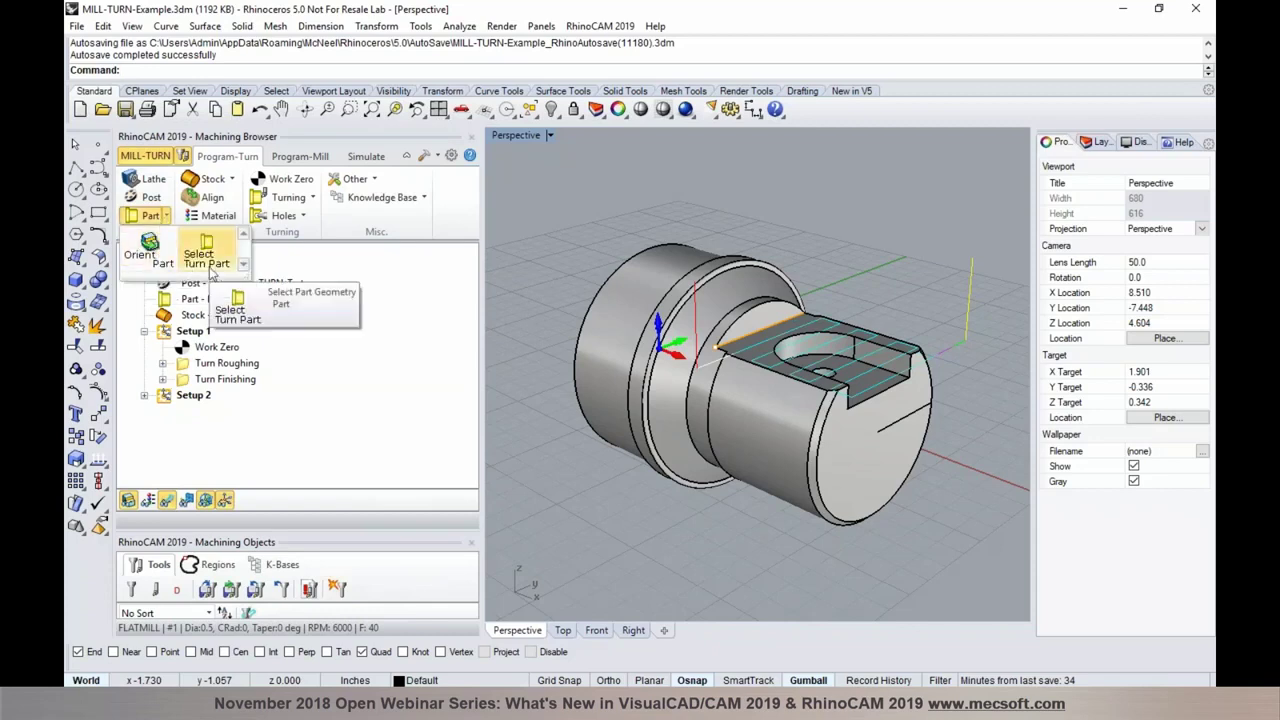
click(635, 351)
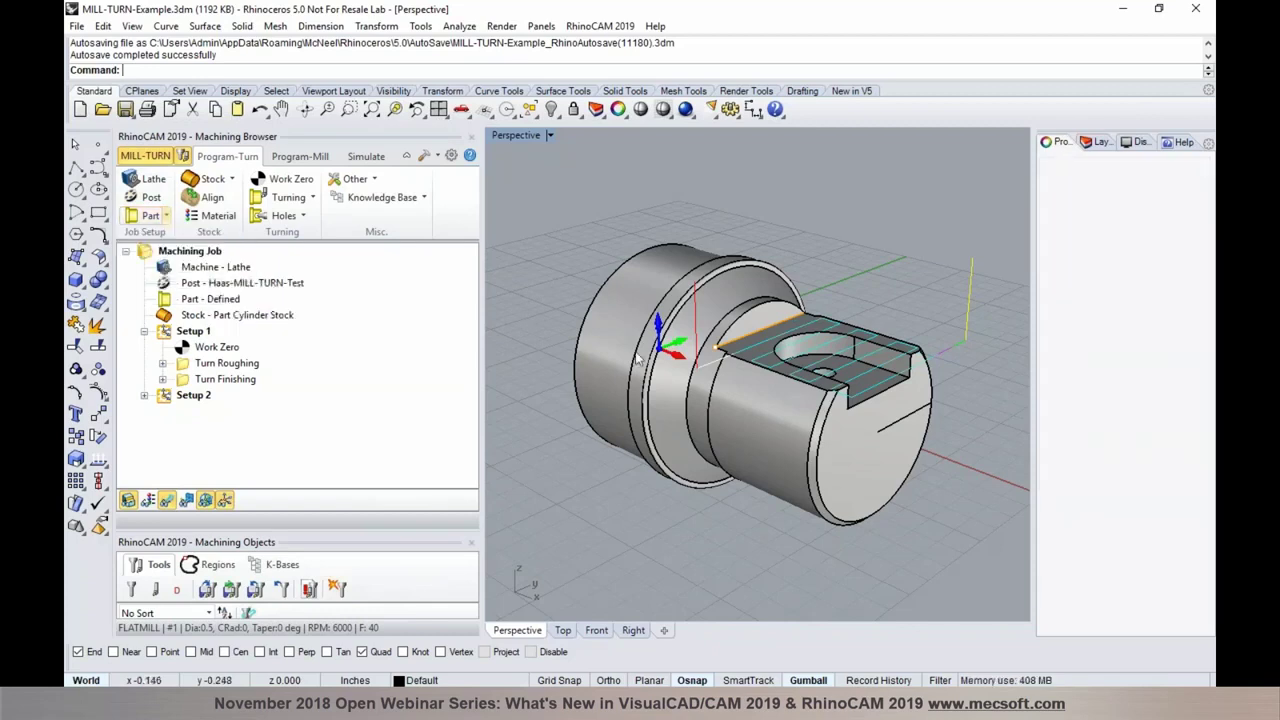
click(531, 286)
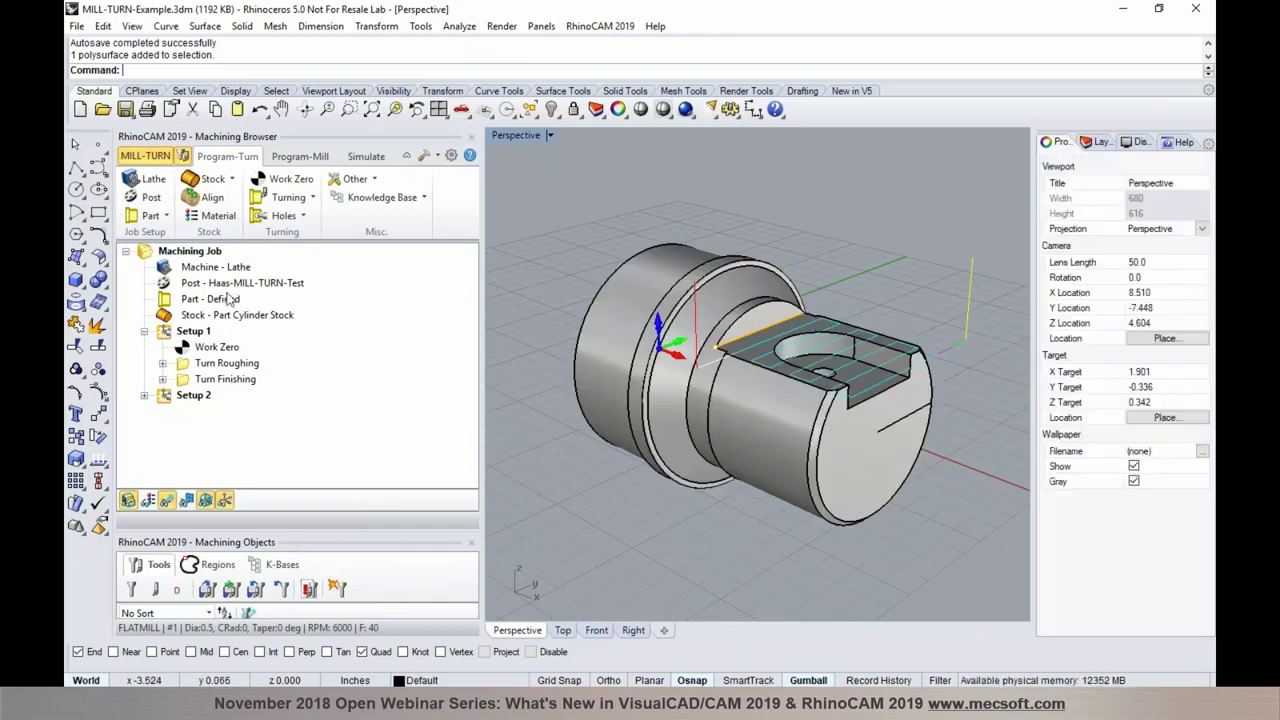
Inspect the defined part and Setup 1's Turn Roughing toolpath, viewing the toolpath from the Top view.
click(233, 300)
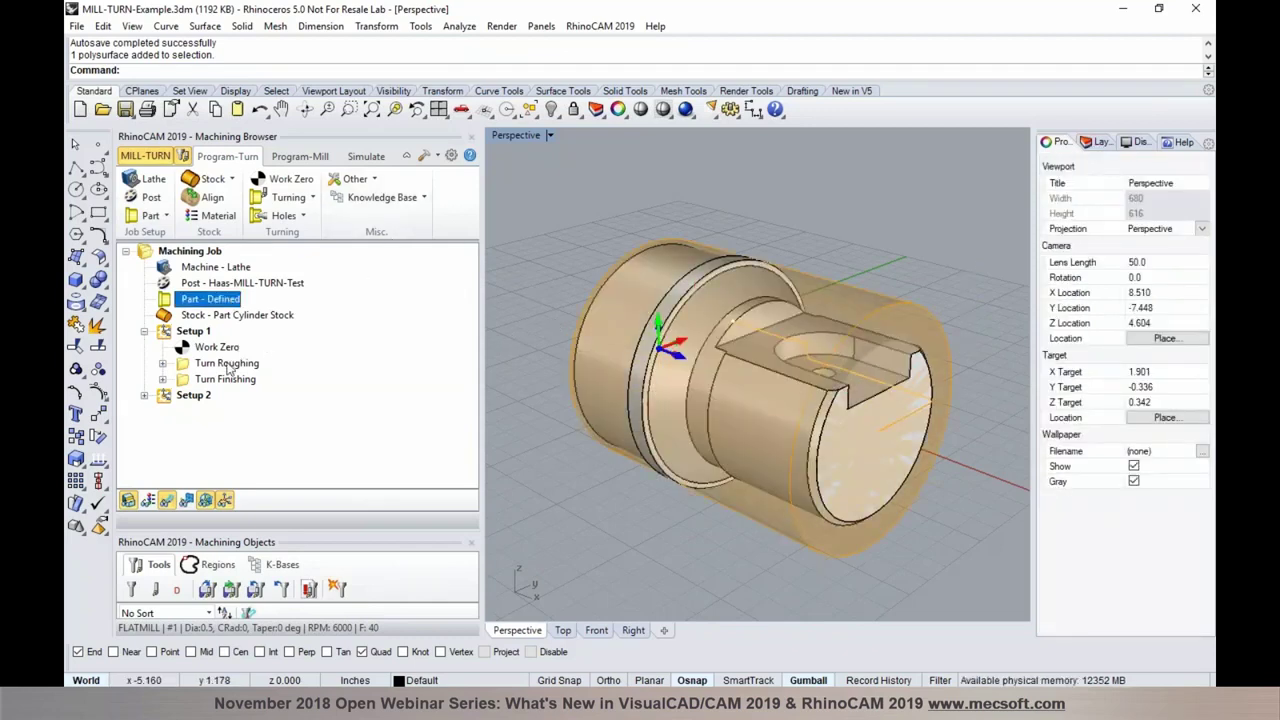
click(228, 366)
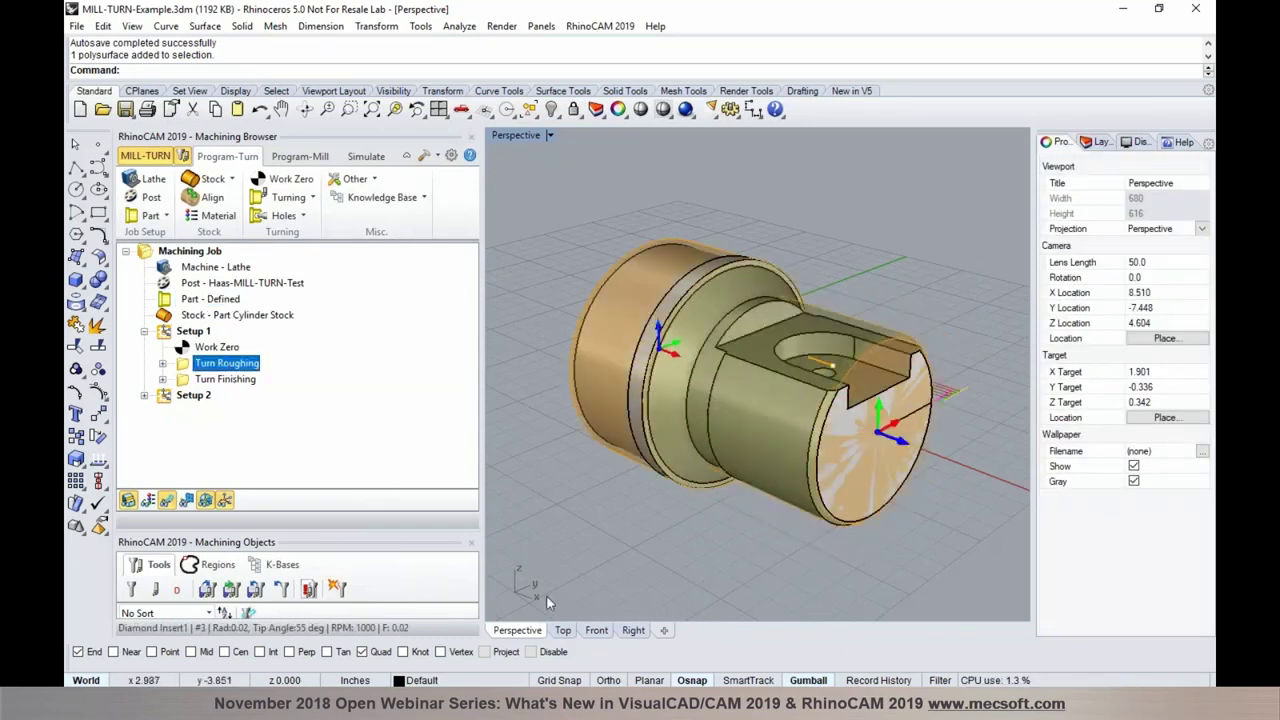
click(563, 630)
scroll(620, 345, up, 1)
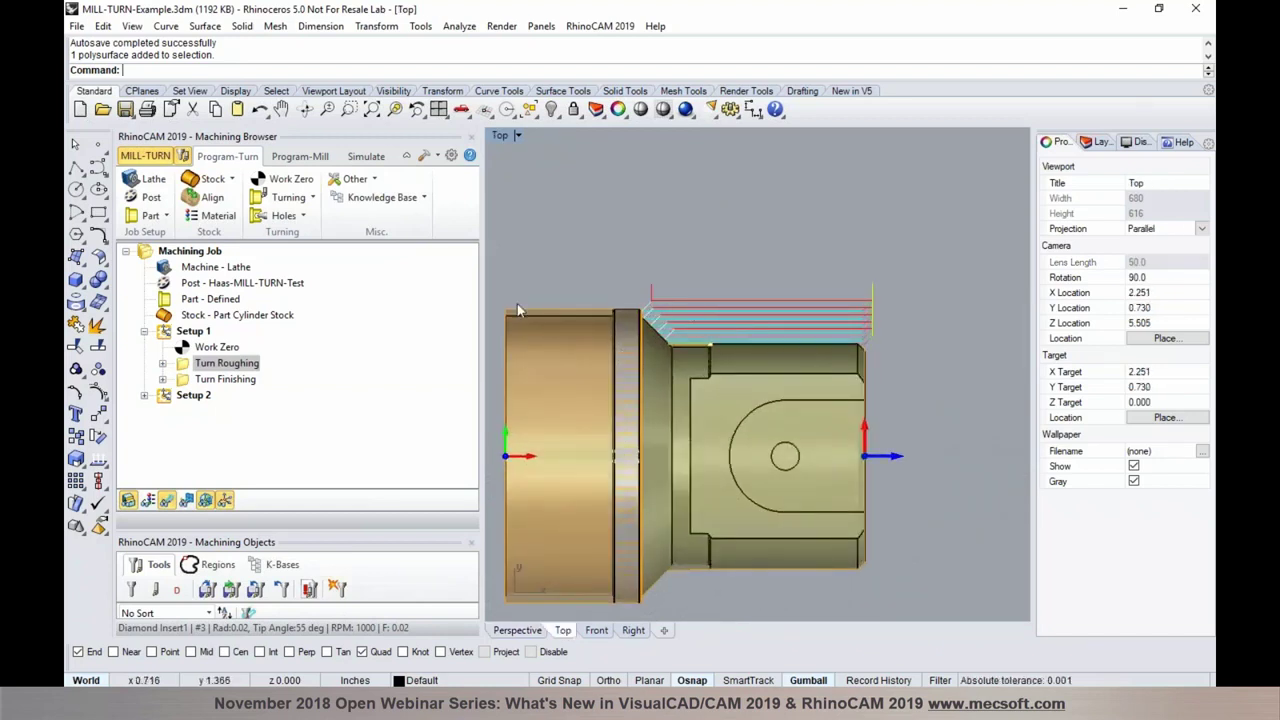
Simulate the material removal of Setup 1's Turn Roughing operation, followed by its Turn Finishing operation.
click(246, 376)
click(247, 368)
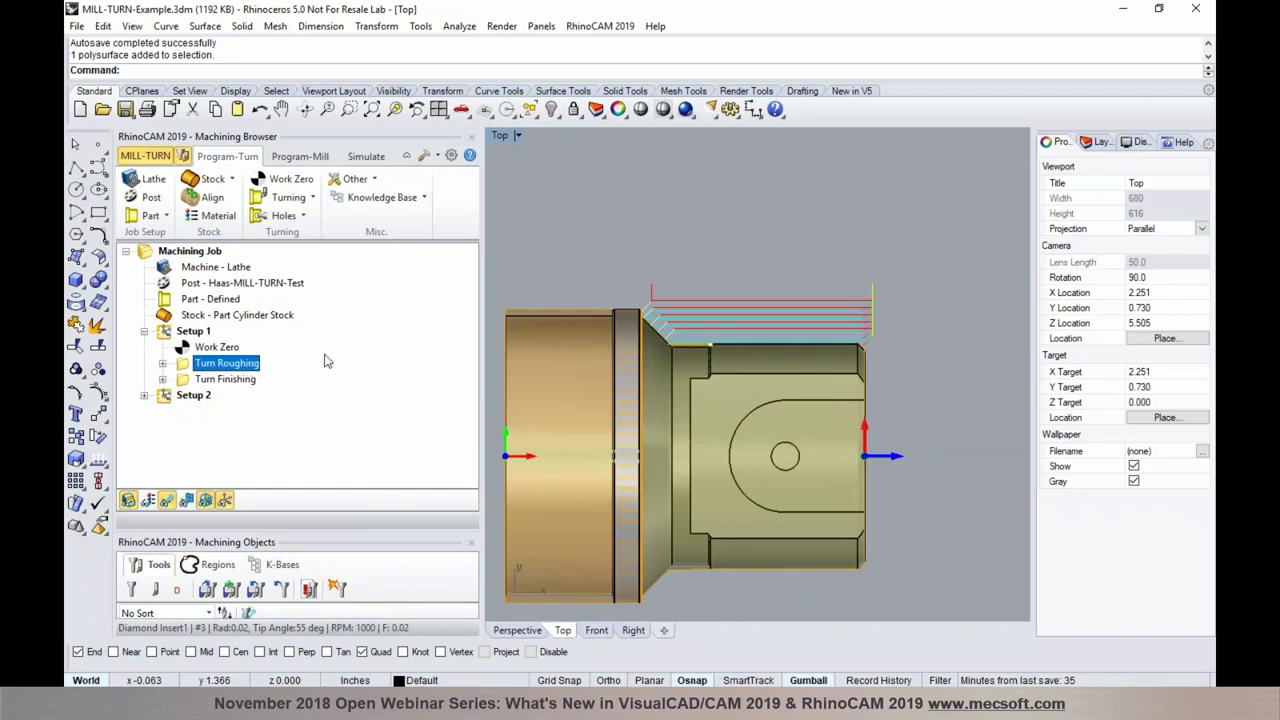
click(366, 157)
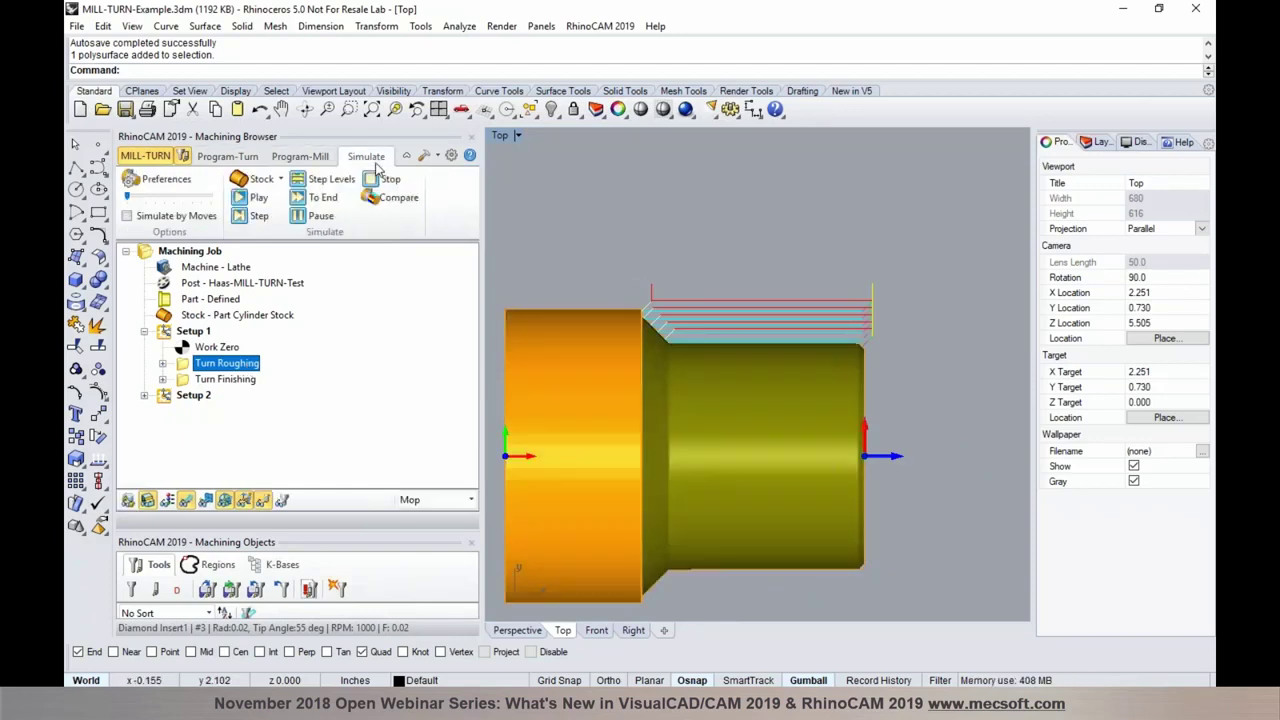
click(256, 197)
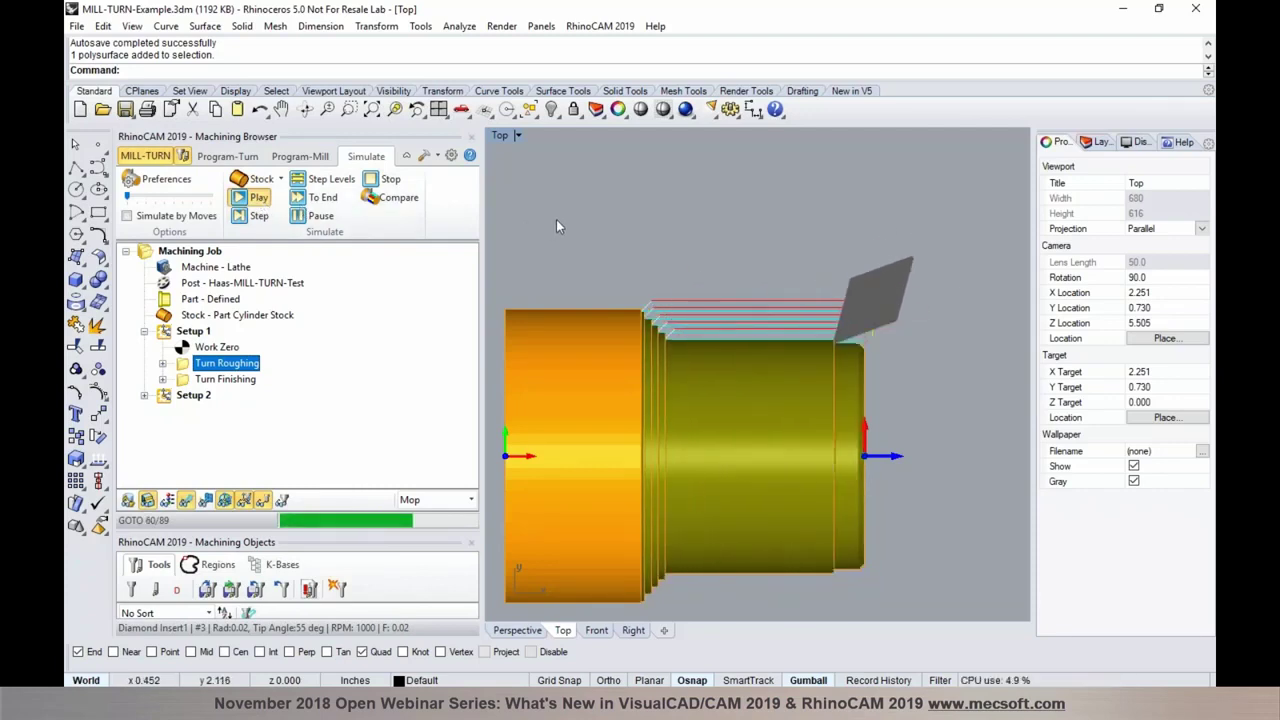
click(252, 380)
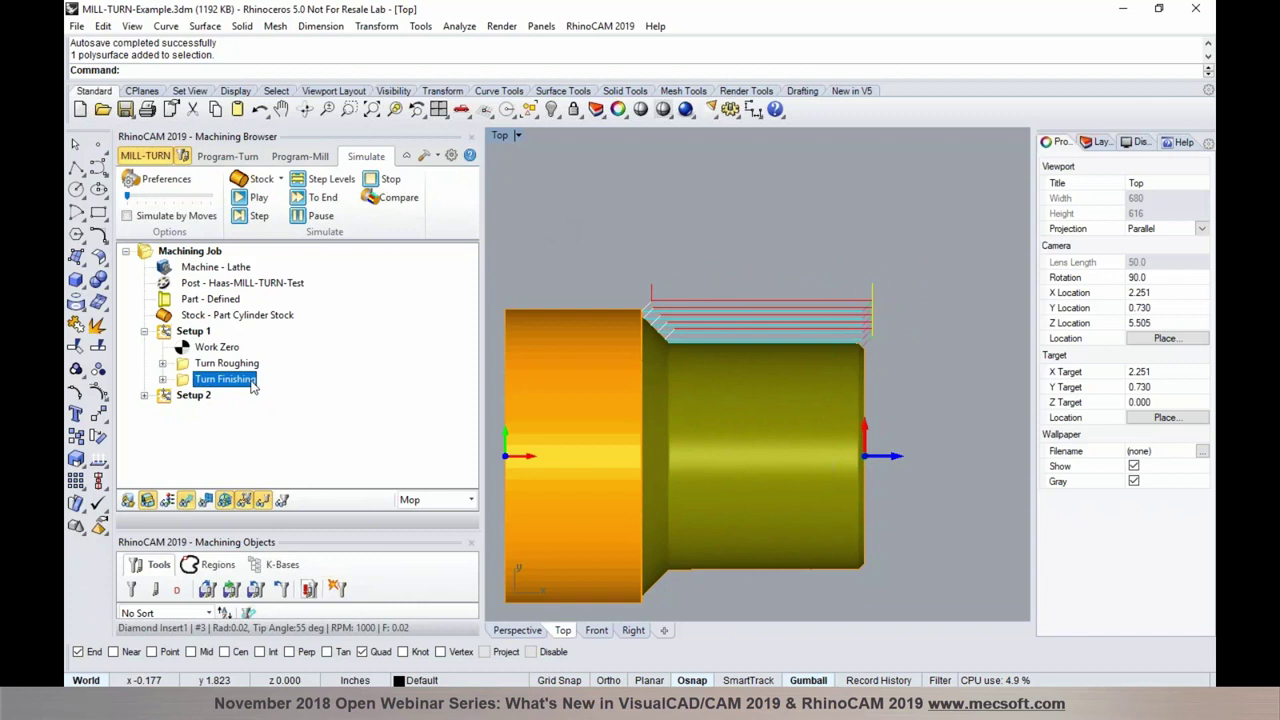
click(256, 200)
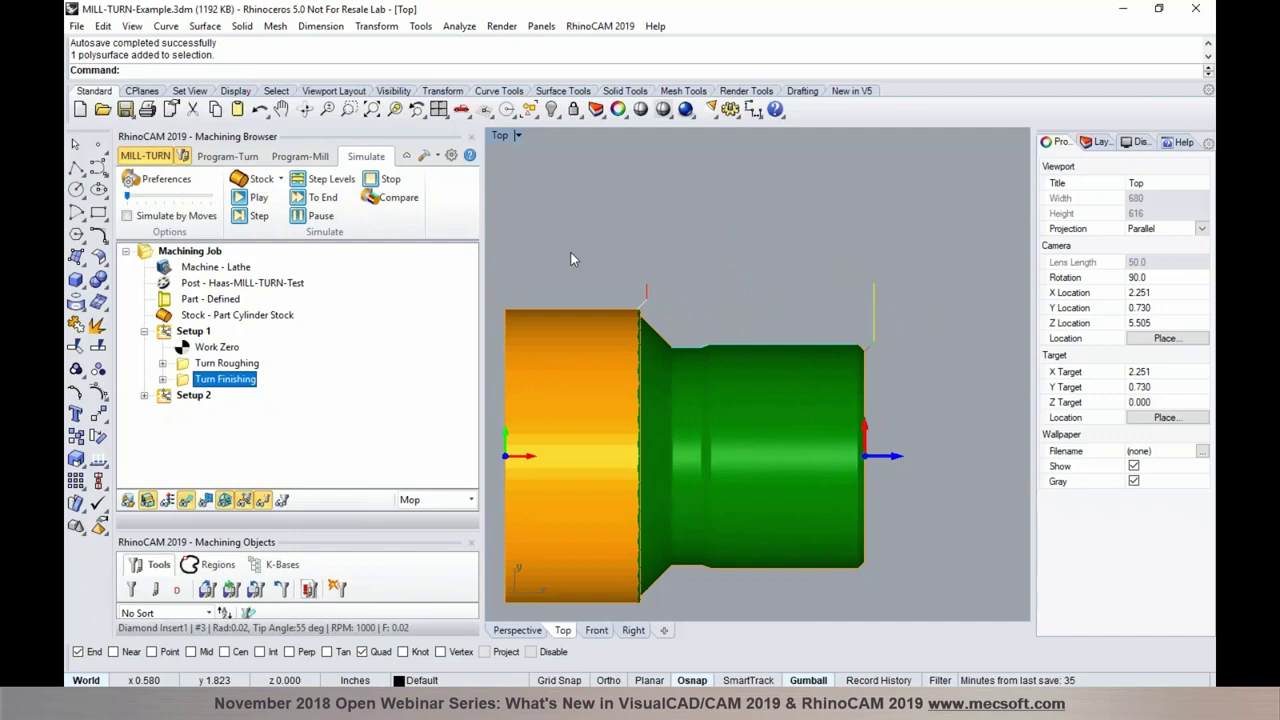
Return to the milling tools and Perspective view, expand Setup 2, and look at the available setup options.
click(250, 162)
click(291, 160)
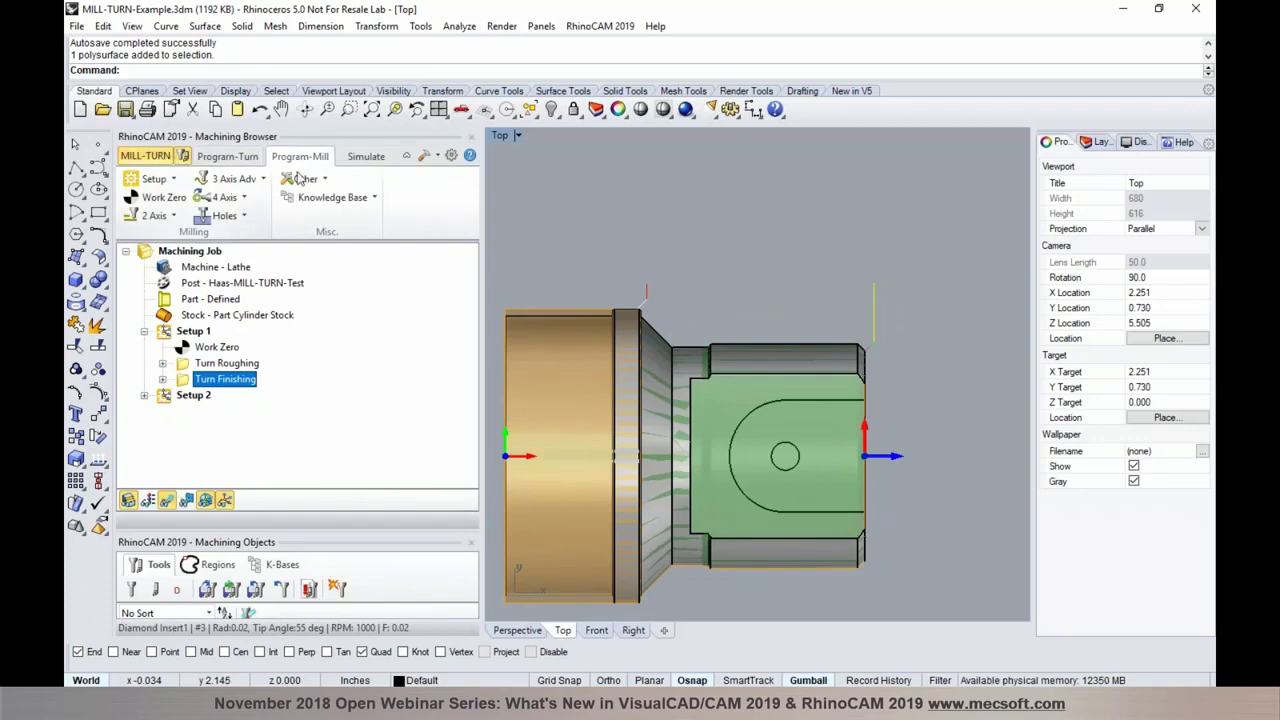
click(530, 630)
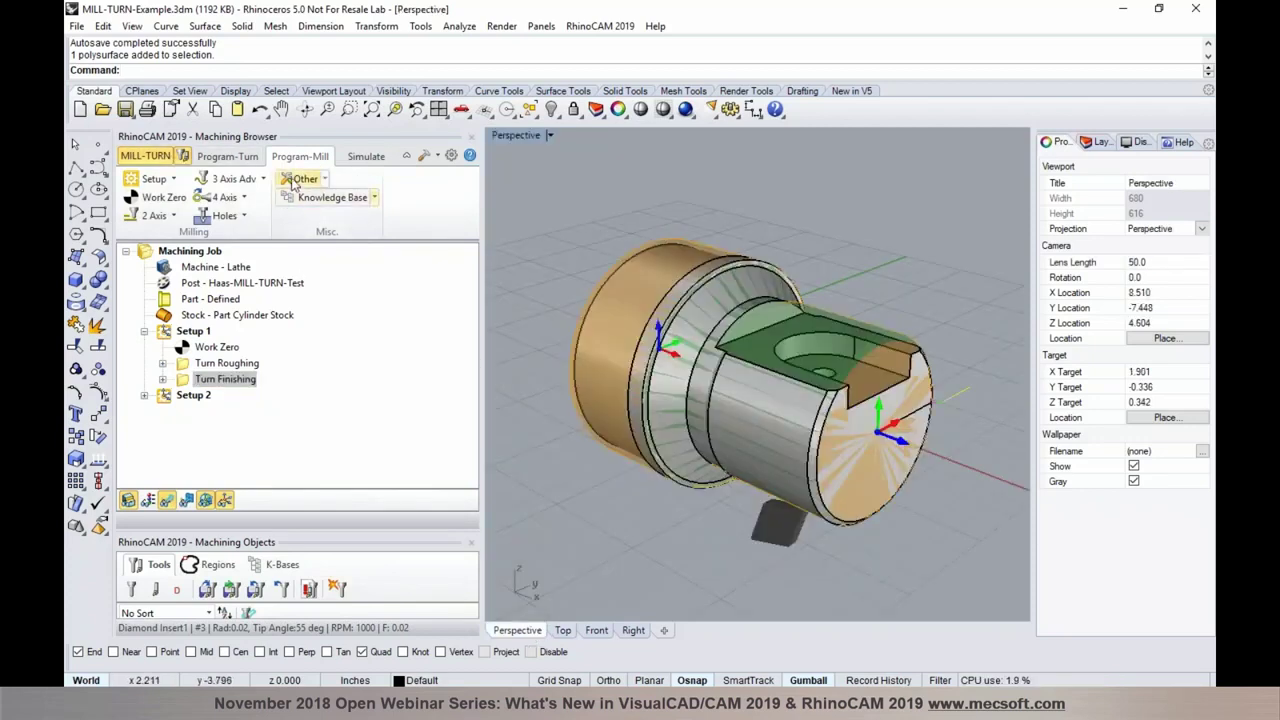
click(194, 396)
click(144, 396)
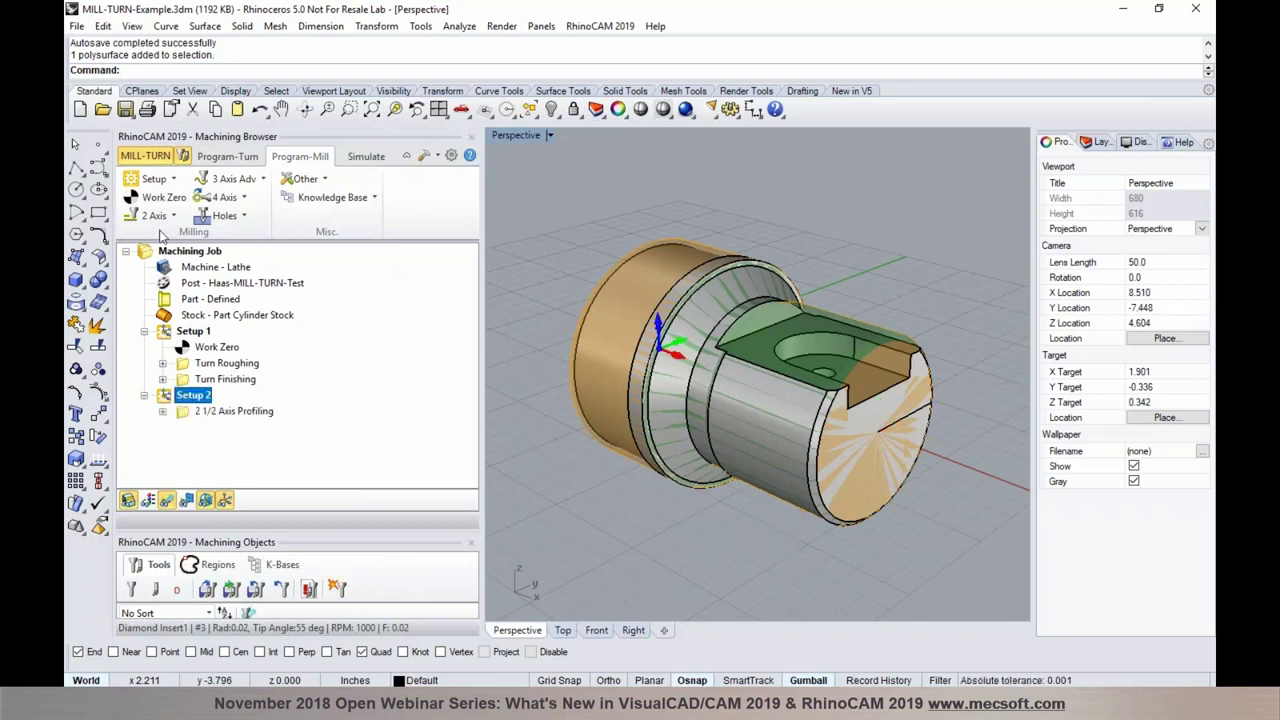
click(172, 179)
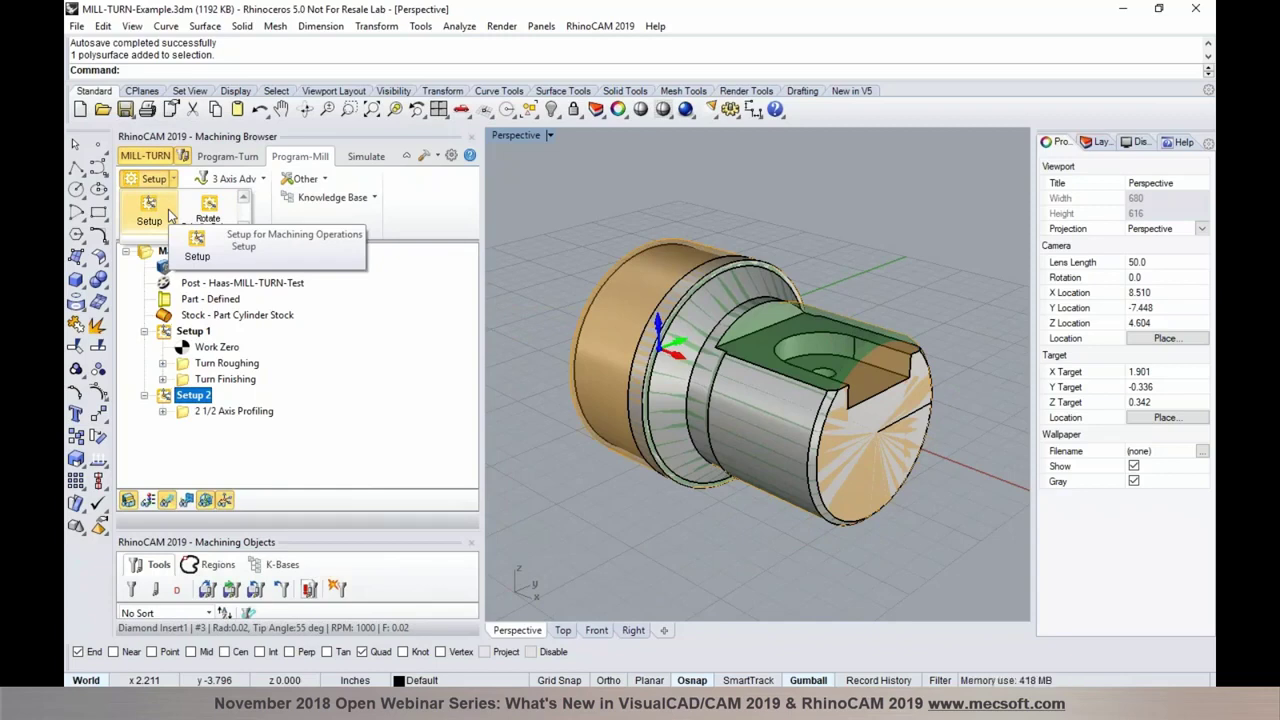
Simulate the 2 1/2 Axis Profiling operation of Setup 2 on the turned stock and inspect the milled flat.
click(244, 412)
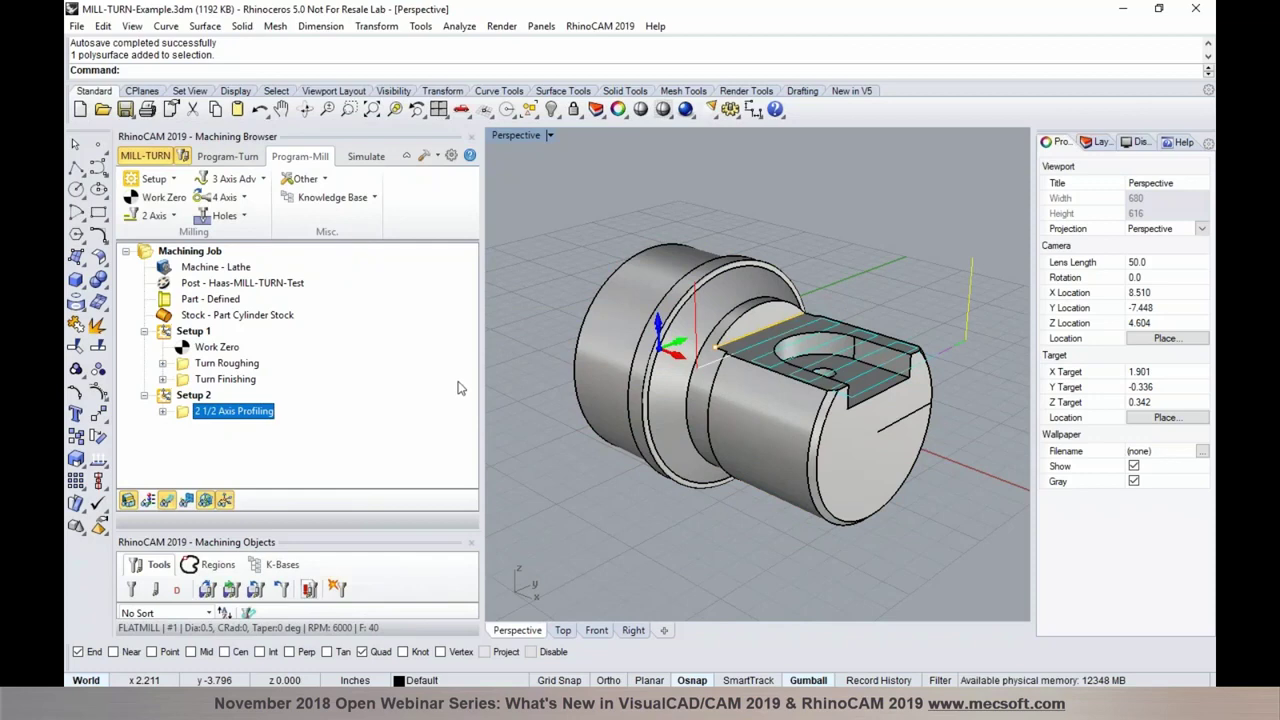
click(366, 157)
click(257, 198)
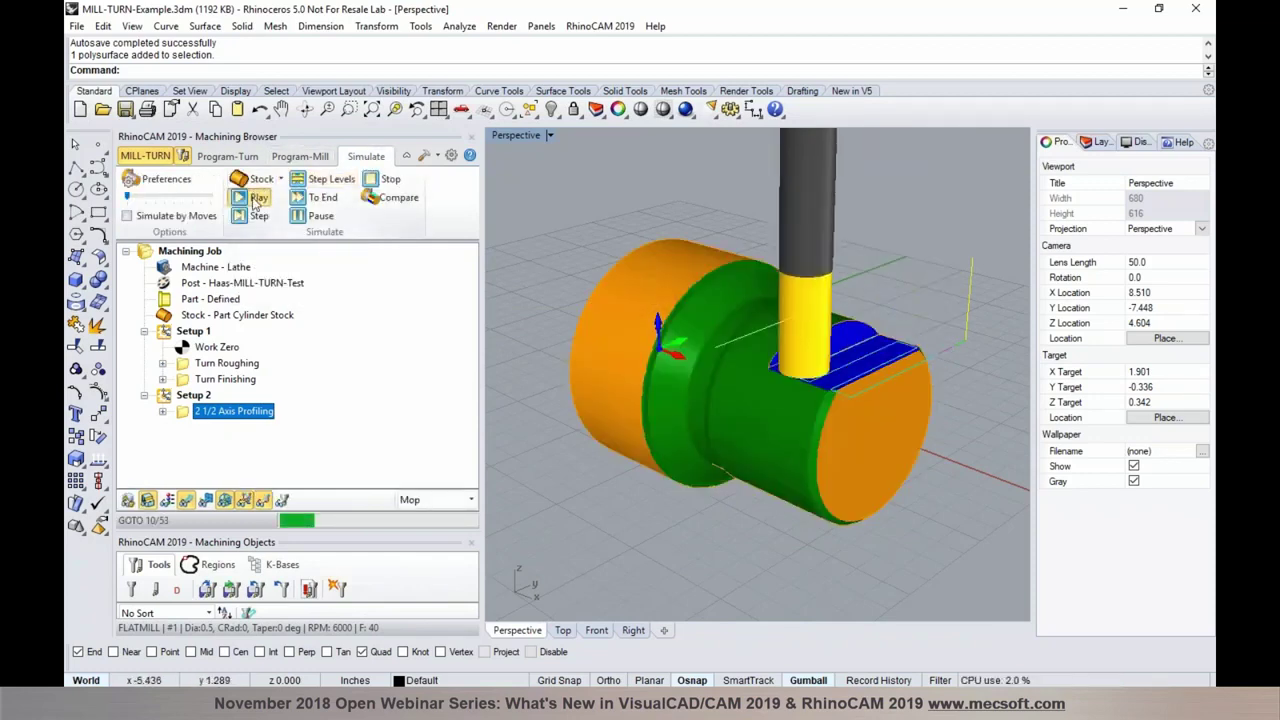
scroll(764, 340, up, 3)
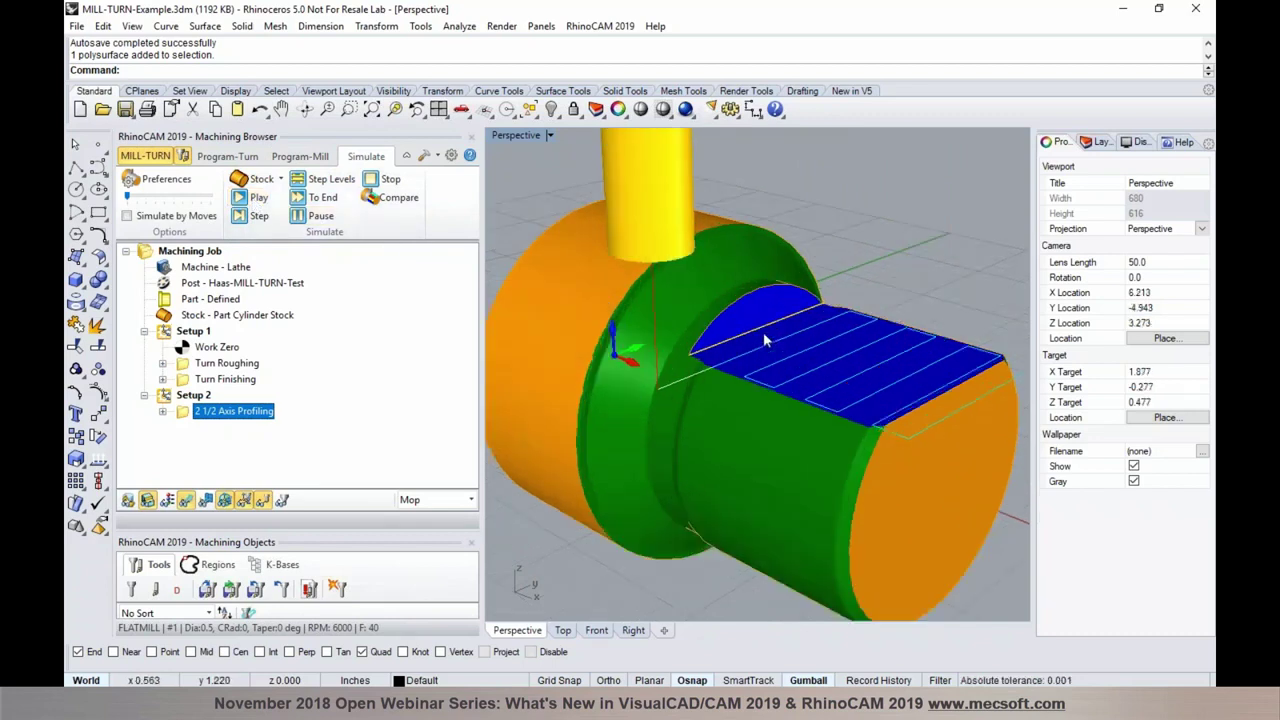
Start a 2 1/2 Axis Facing operation in Setup 2 and select the pocket's floor edges as its machining region.
click(322, 158)
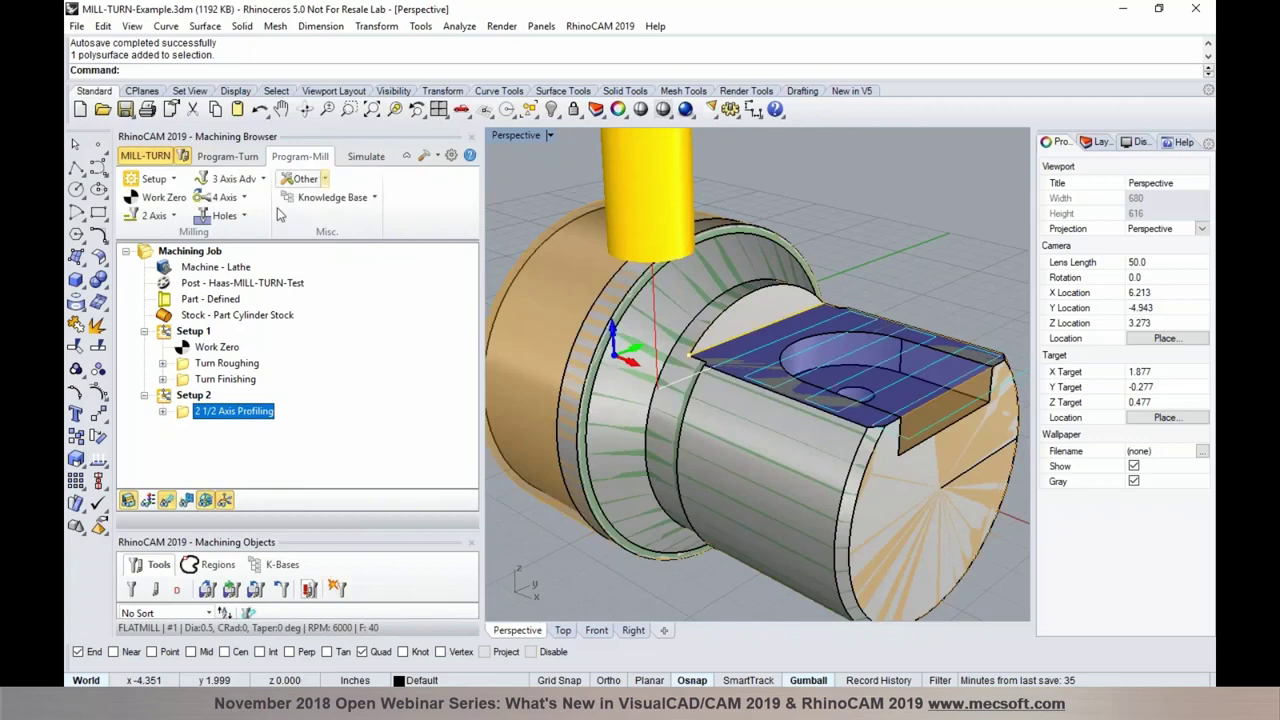
click(172, 216)
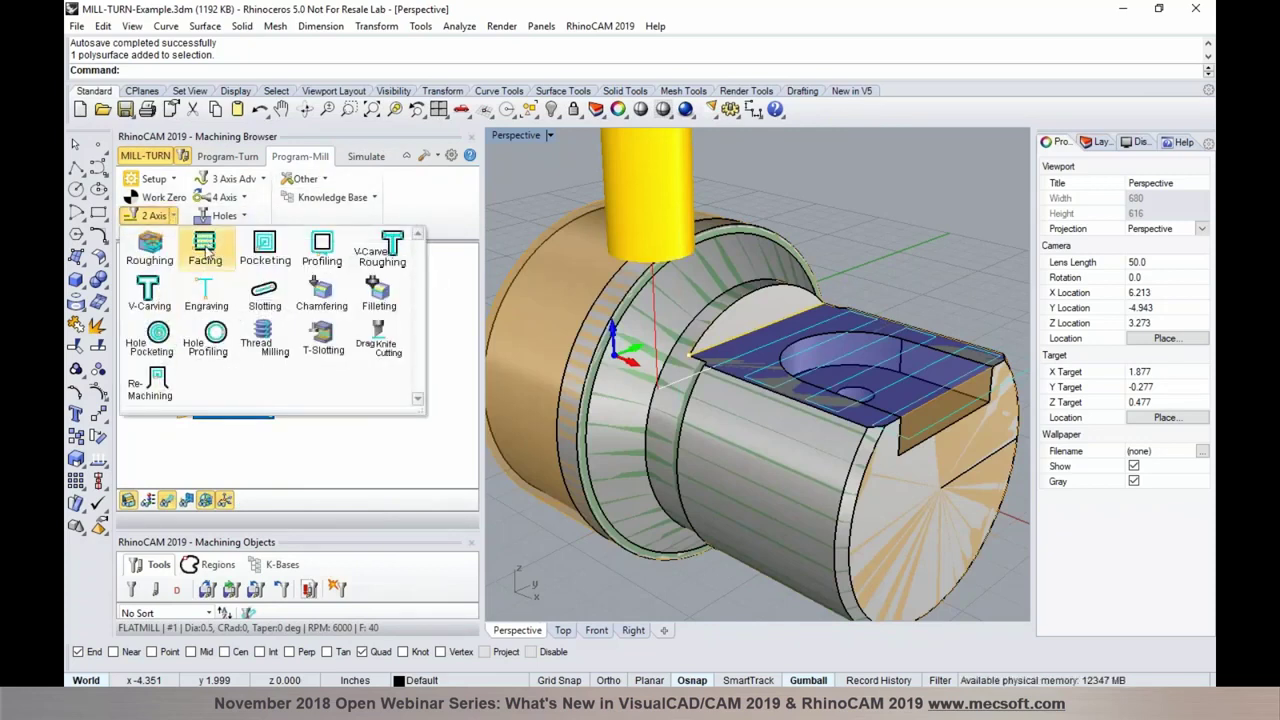
click(207, 251)
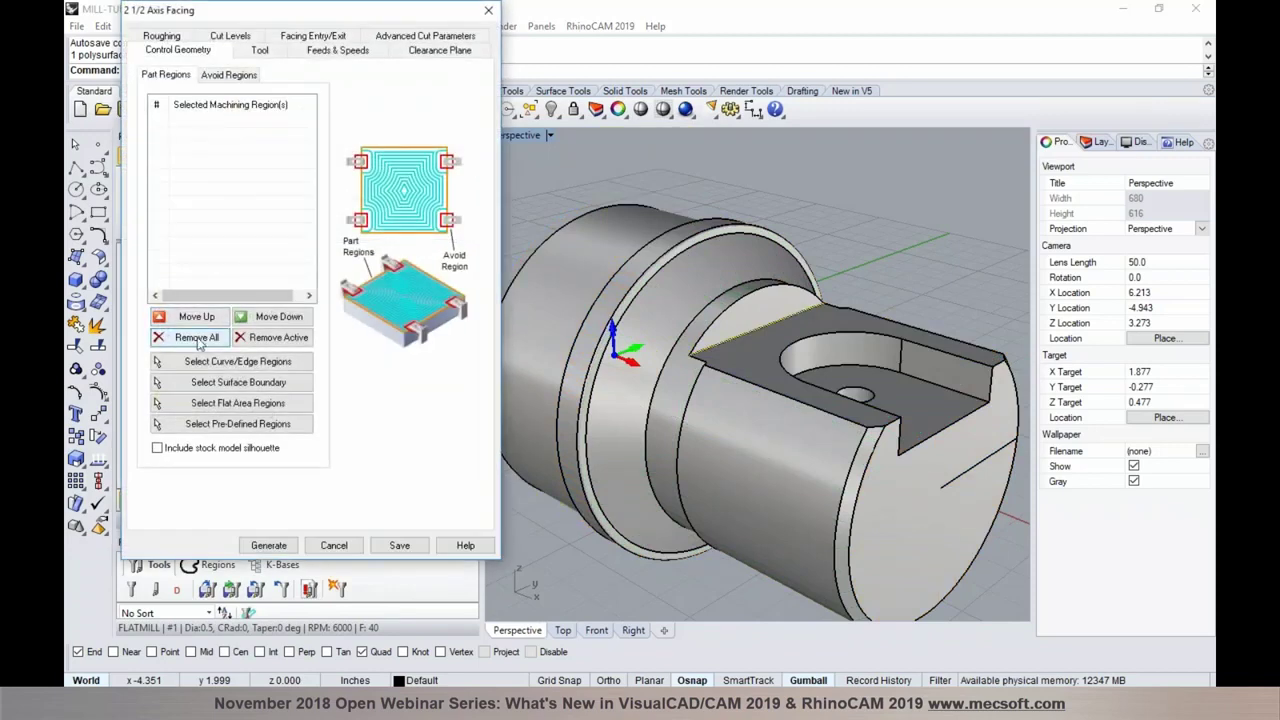
click(226, 366)
click(936, 386)
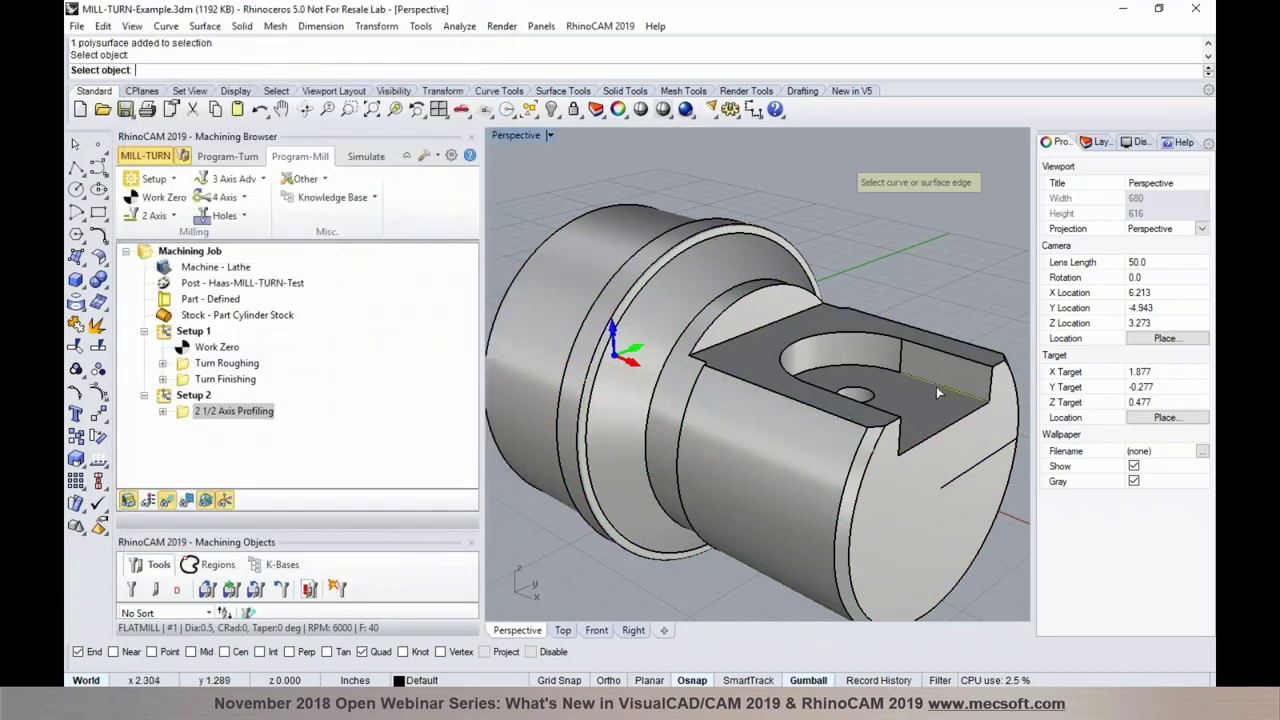
right_drag(880, 369, 688, 413)
key(Return)
Review the facing tool and roughing parameters, set the cut geometry location to At Bottom, and generate the toolpath.
click(250, 51)
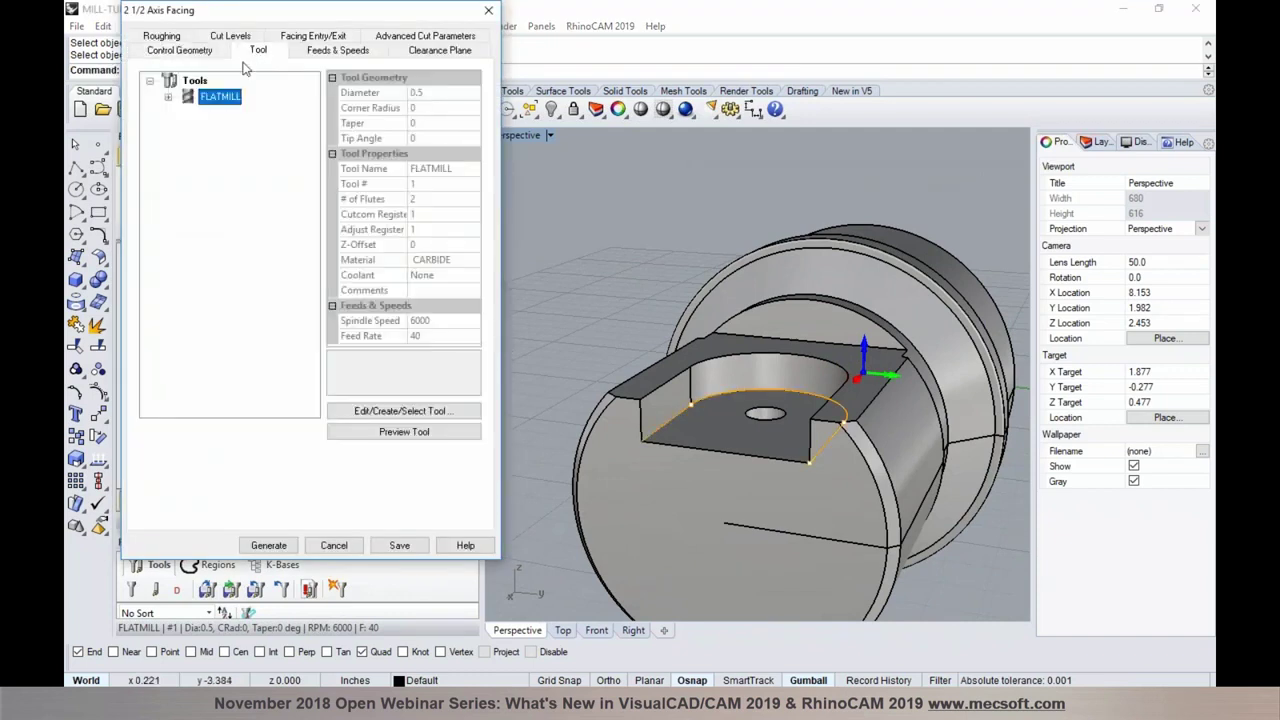
click(178, 38)
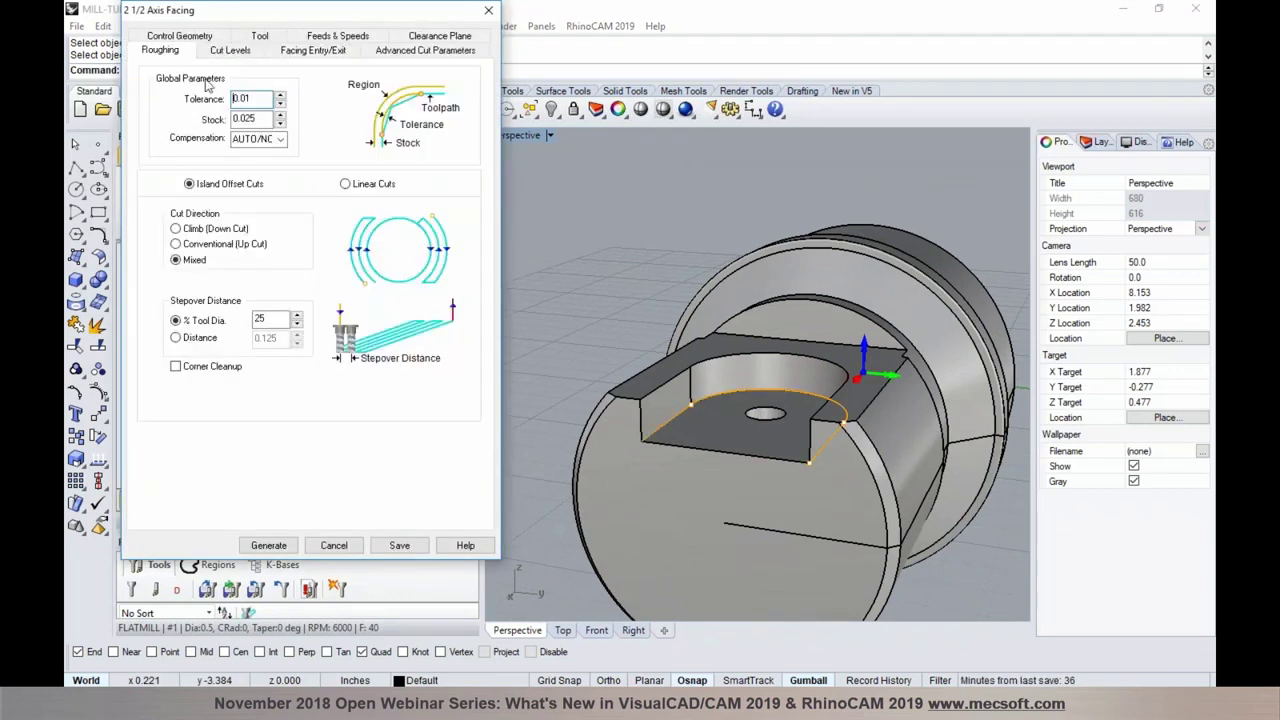
click(229, 50)
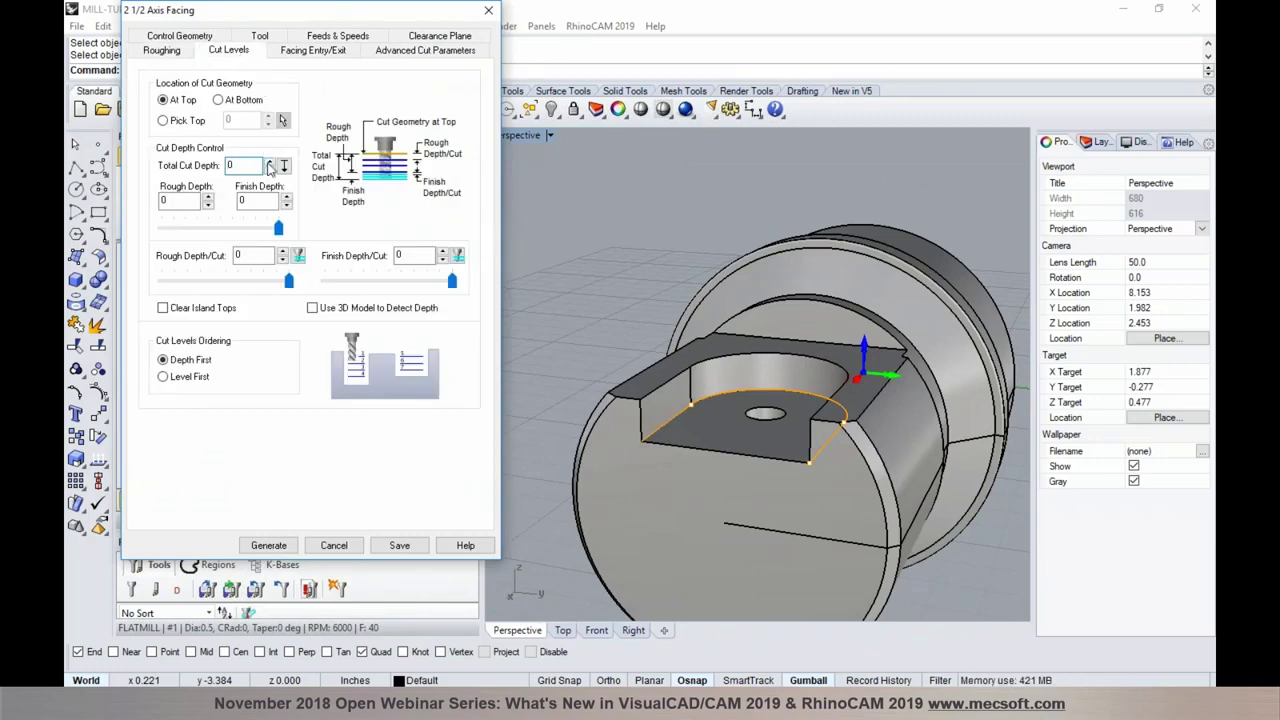
click(222, 100)
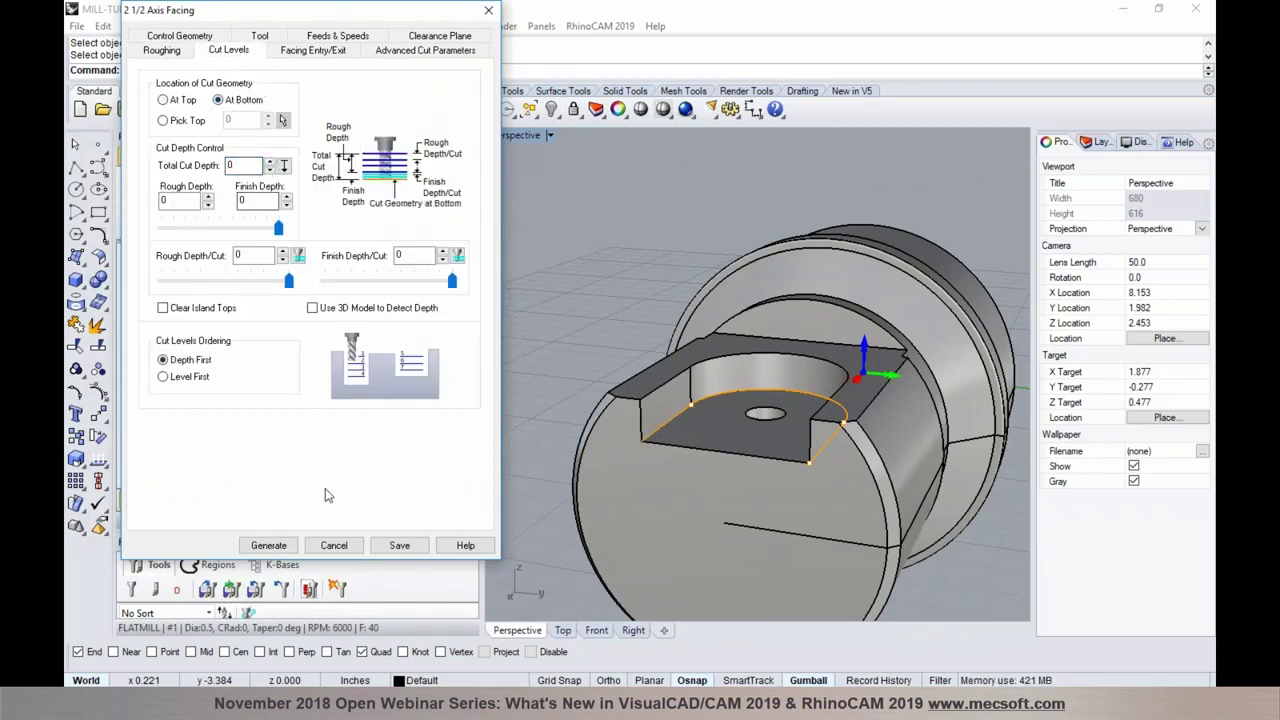
click(268, 545)
right_drag(534, 438, 601, 450)
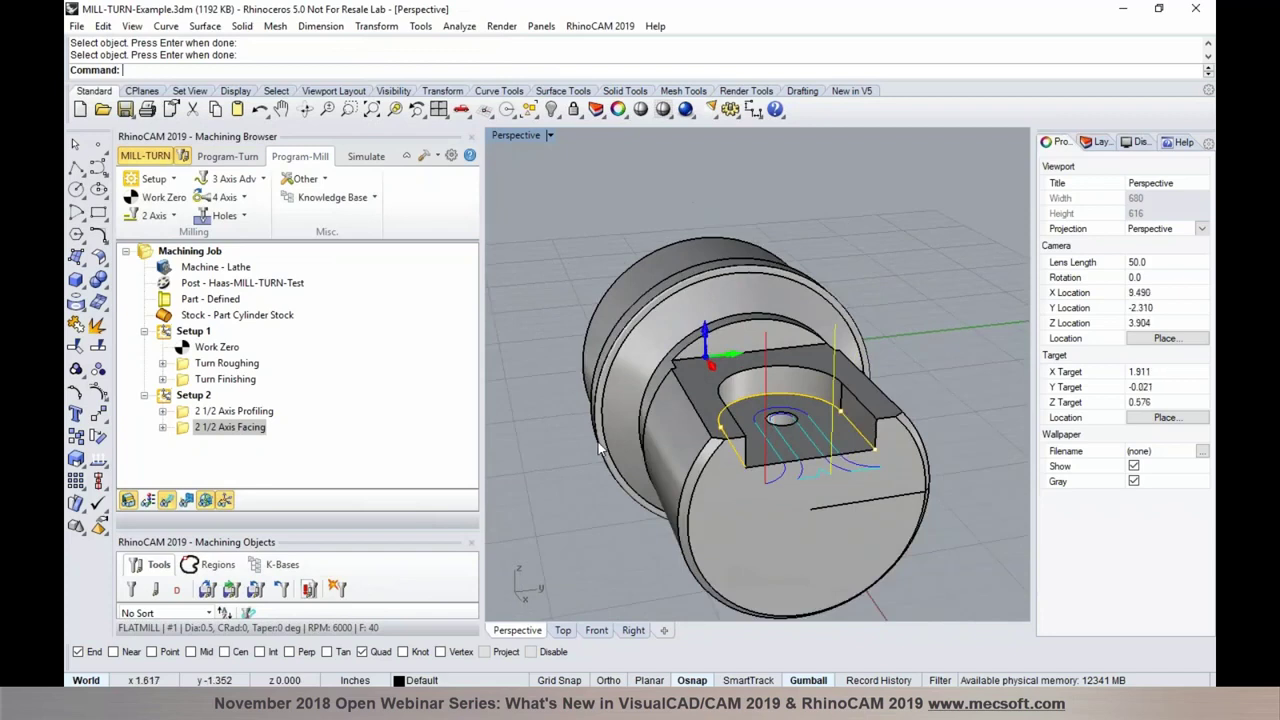
Simulate the 2 1/2 Axis Facing operation and inspect the pocket cut into the milled flat.
click(366, 156)
click(254, 203)
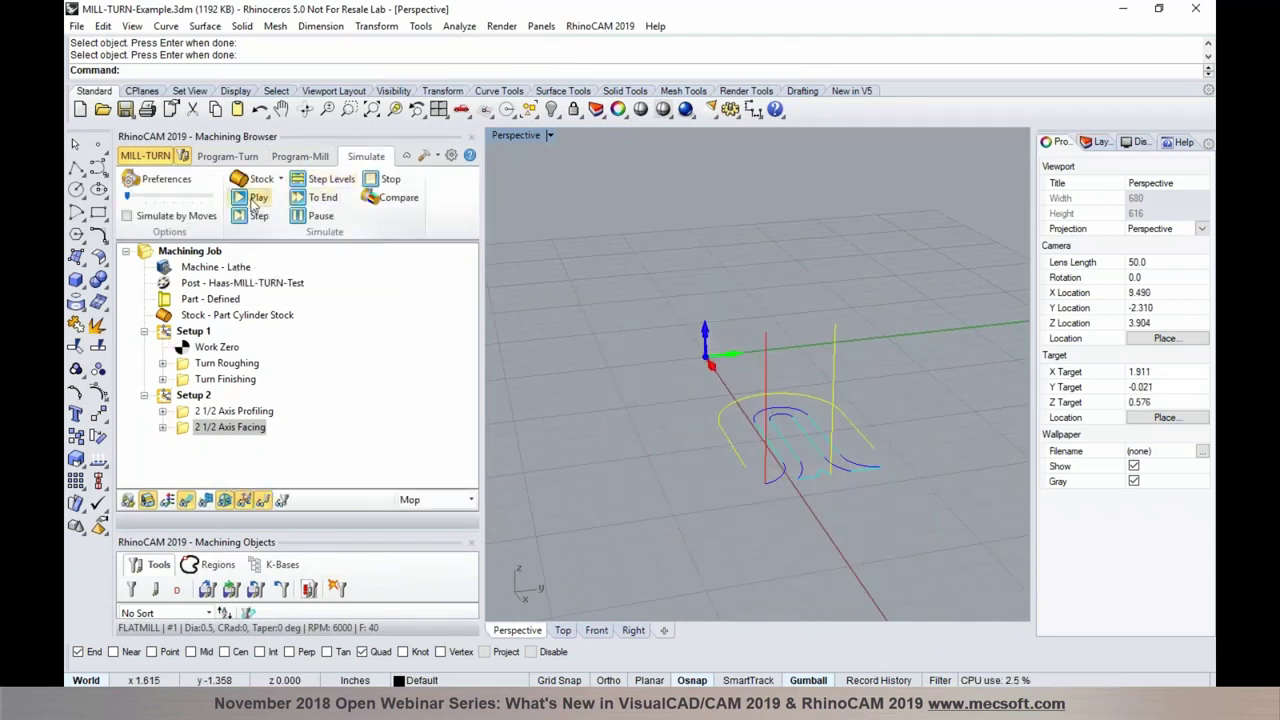
right_drag(546, 402, 819, 401)
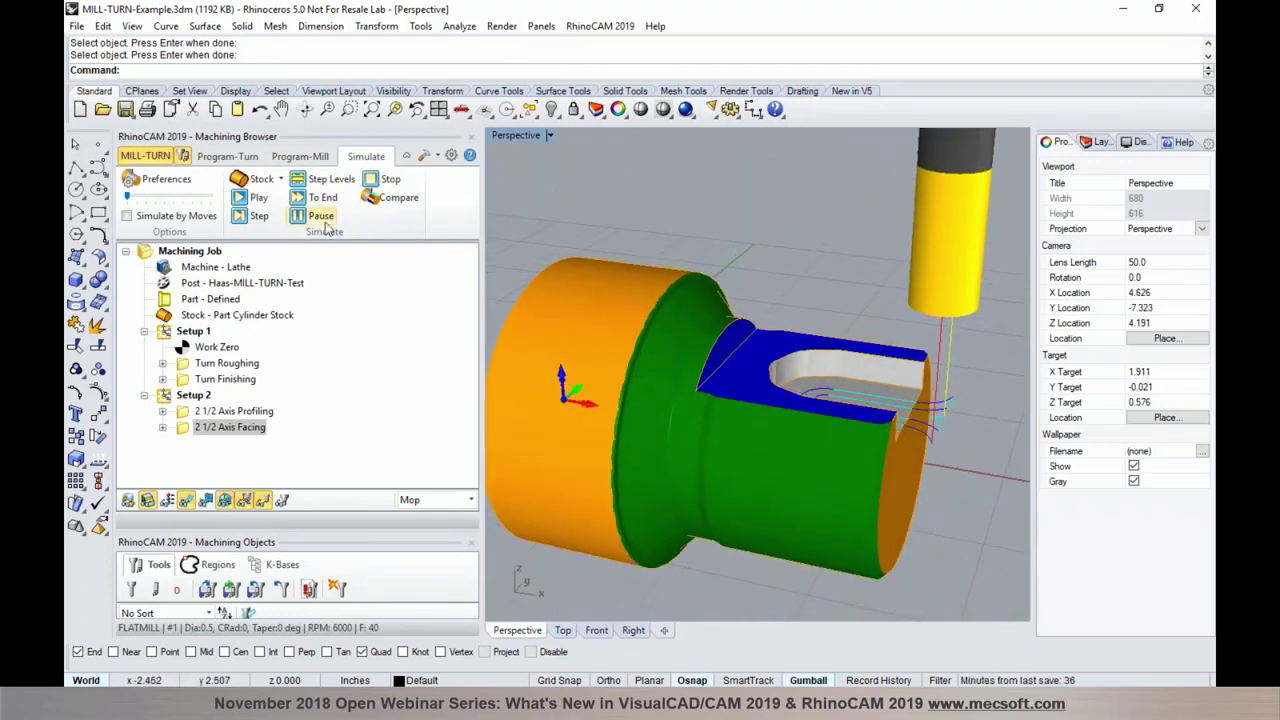
Start a milling Drill operation and select the circle of the small hole in the pocket floor as its drill point.
click(300, 157)
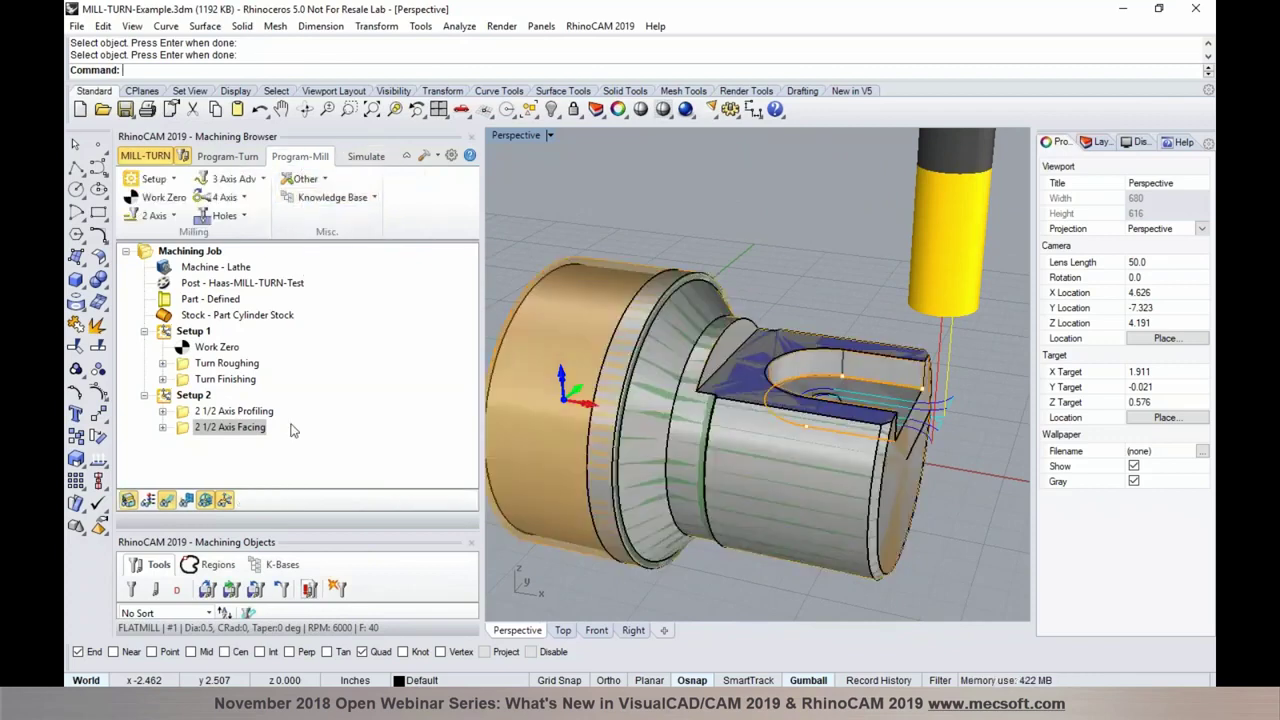
click(243, 218)
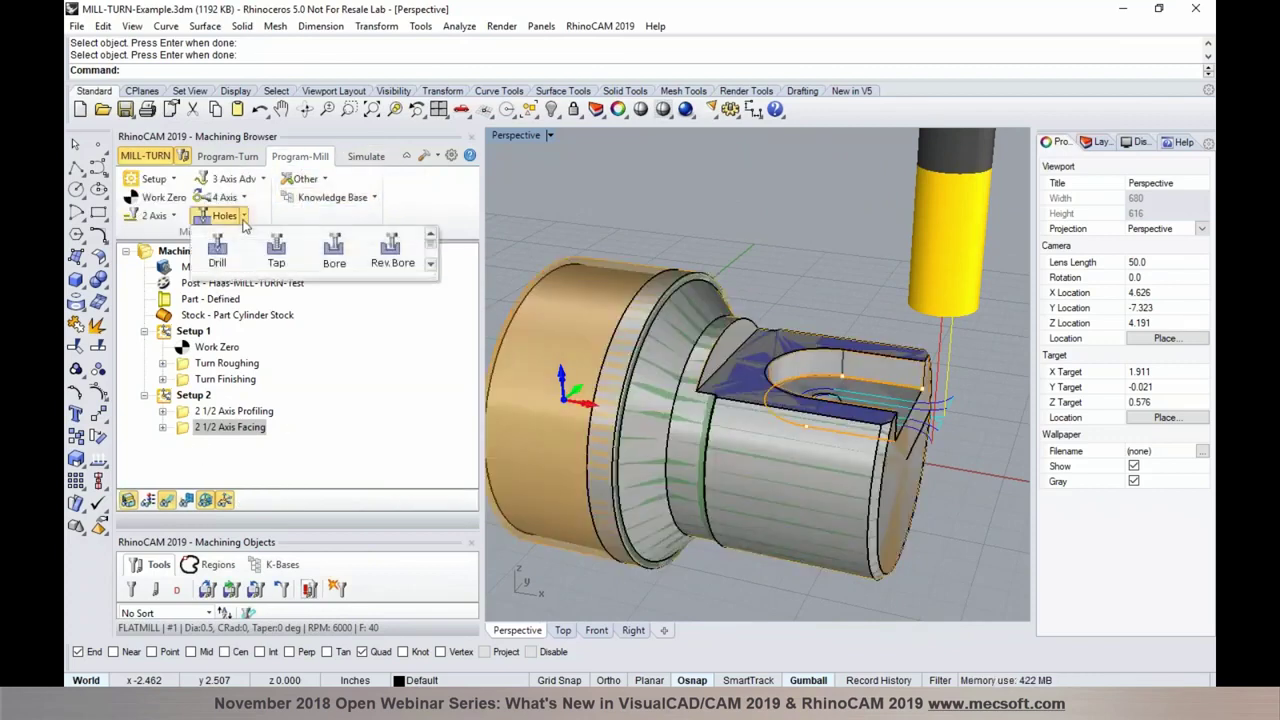
click(220, 250)
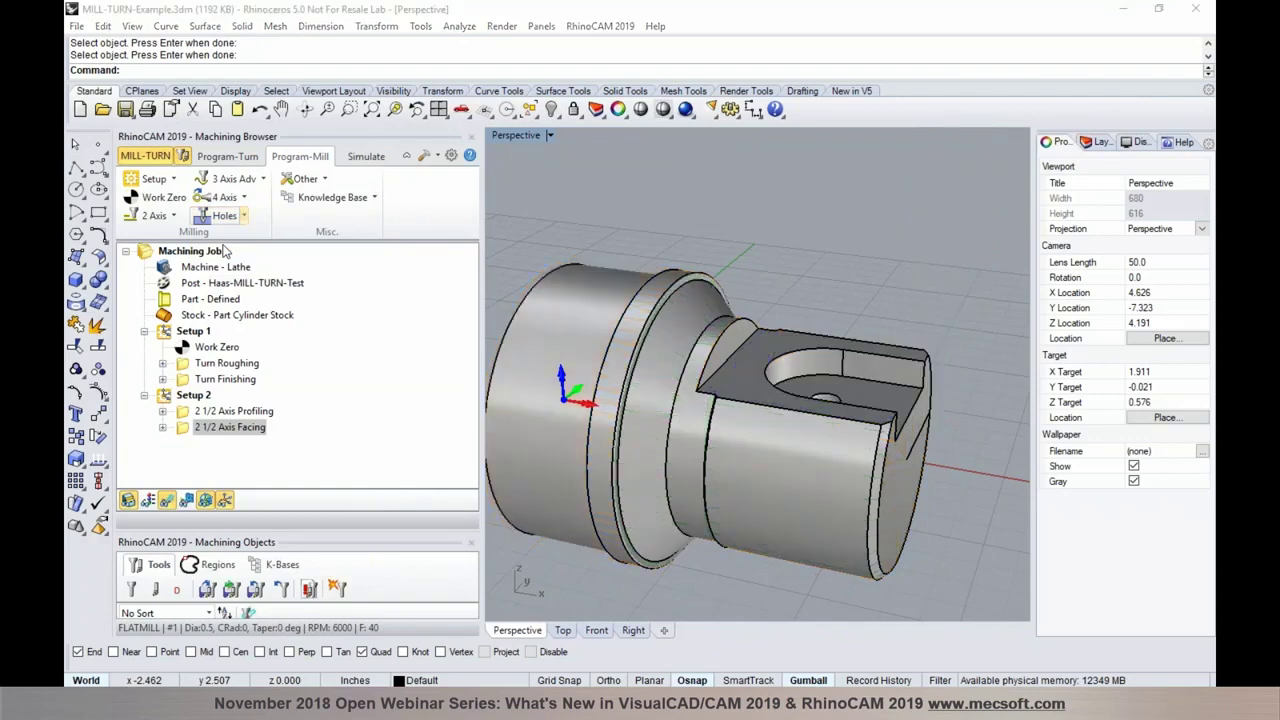
click(362, 310)
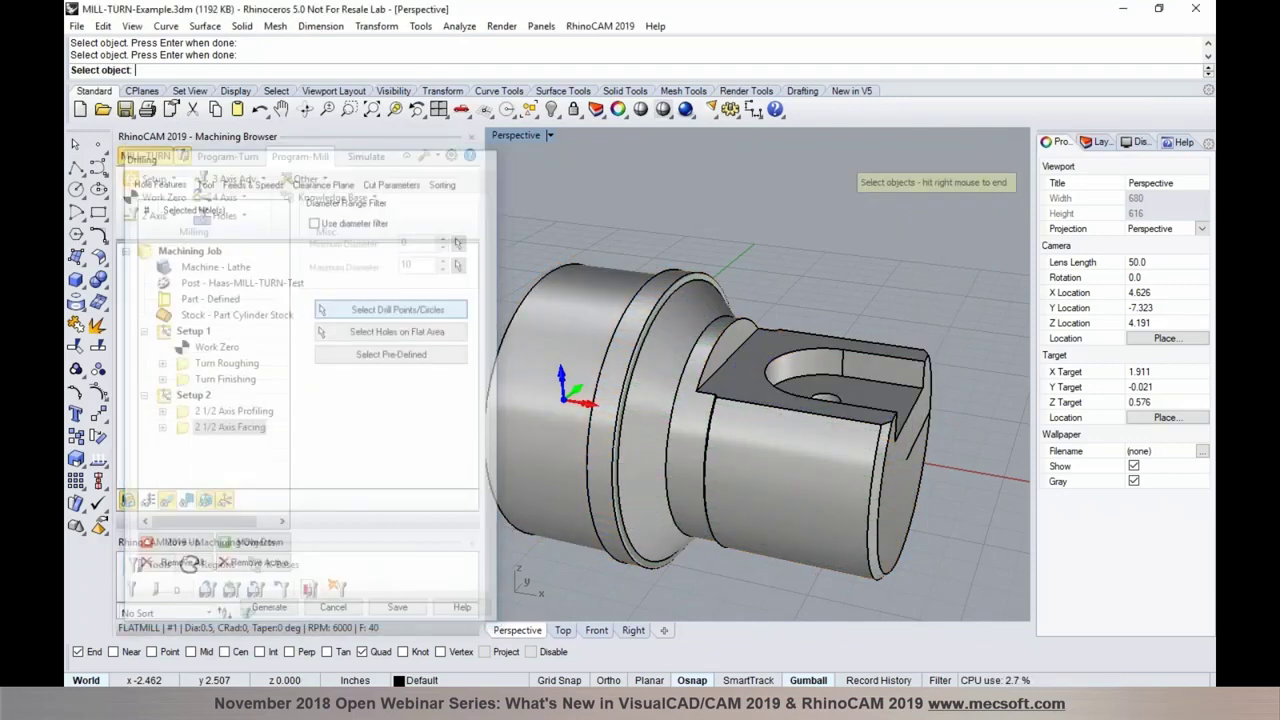
click(820, 400)
right_drag(820, 400, 778, 410)
click(804, 409)
right_click(804, 409)
Choose the 0.25 diameter Drill1 tool, set the Standard Drill depth to 0.25, and generate the drilling toolpath.
click(203, 189)
click(205, 247)
click(397, 189)
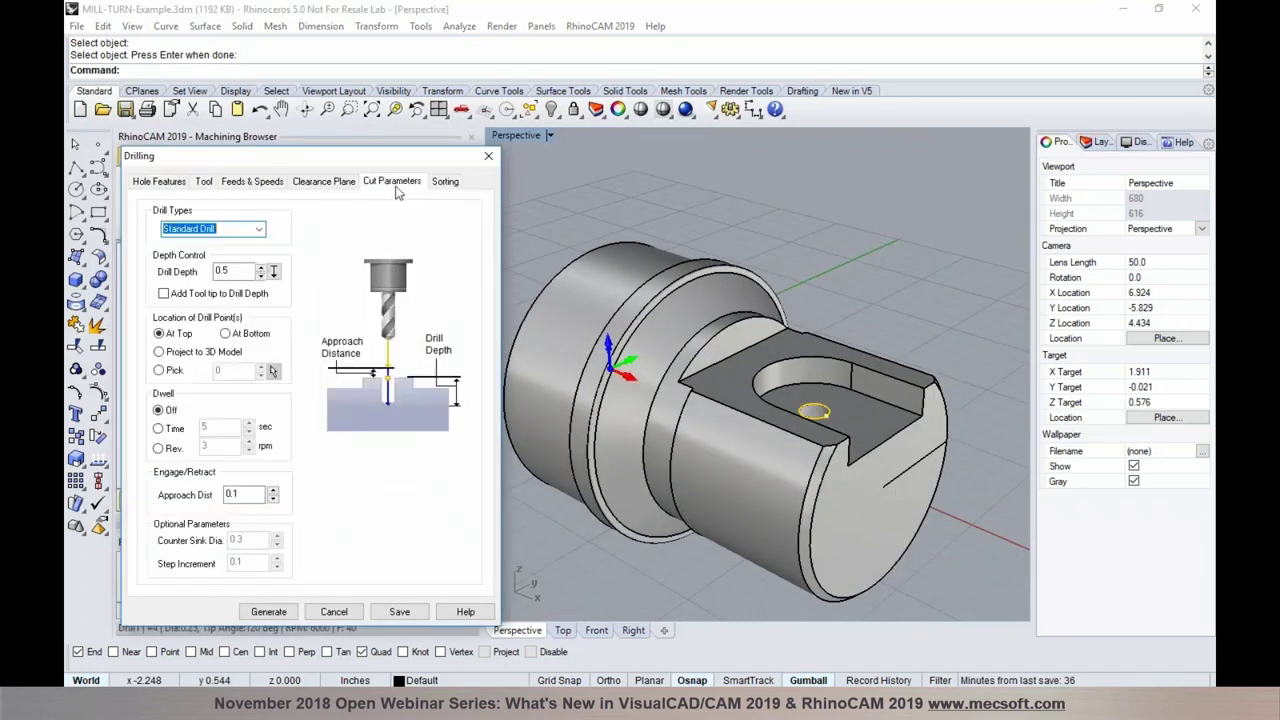
click(225, 271)
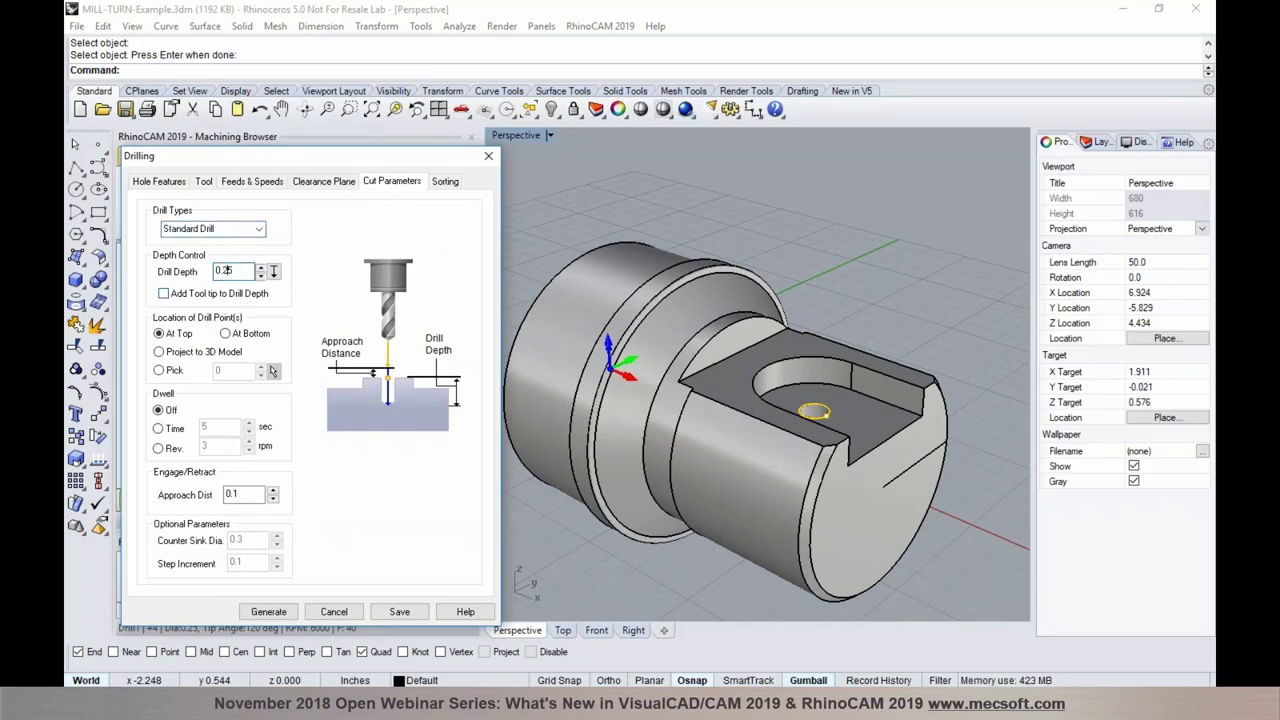
click(268, 611)
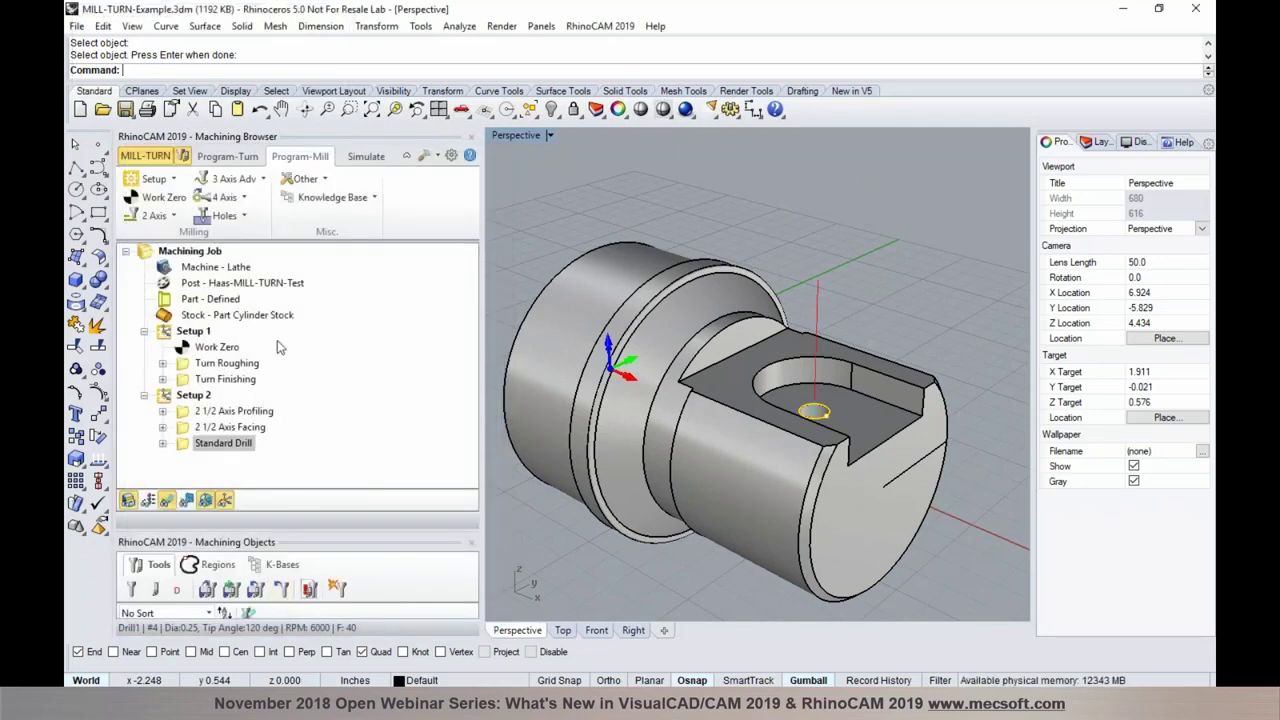
Simulate the Standard Drill operation and inspect the drilled hole in the pocket floor.
click(366, 157)
click(260, 199)
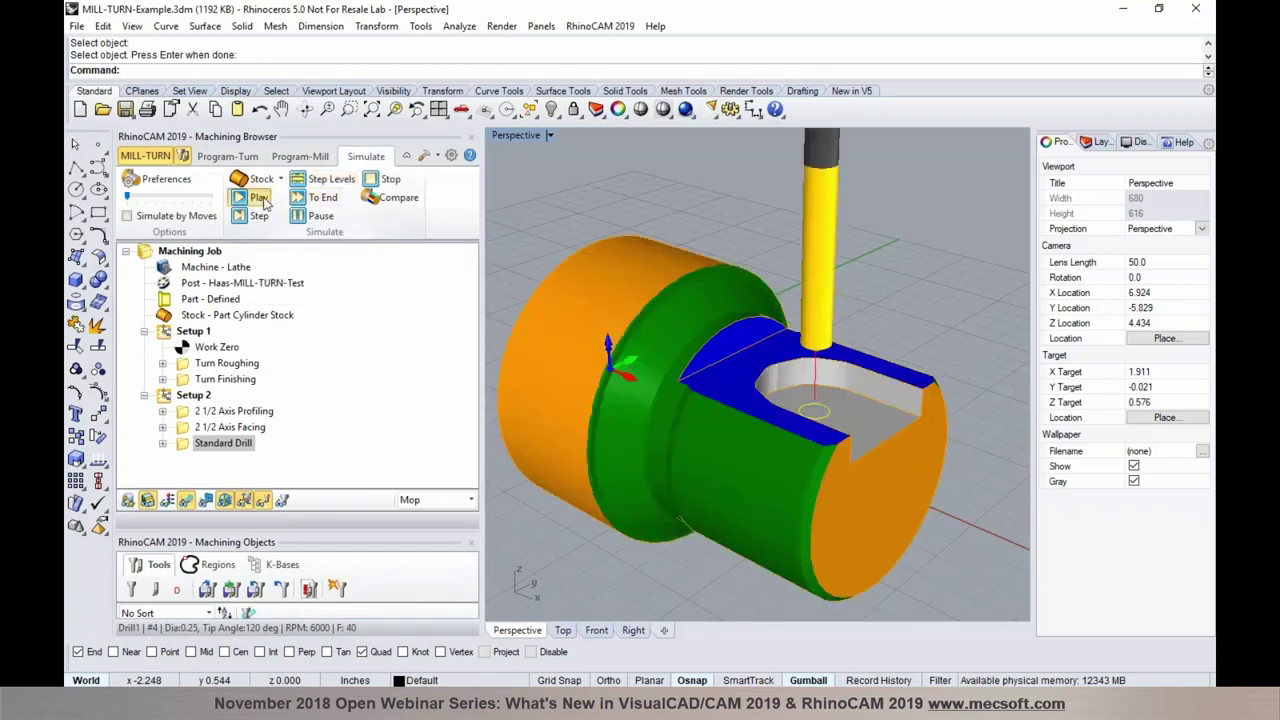
right_drag(742, 396, 805, 395)
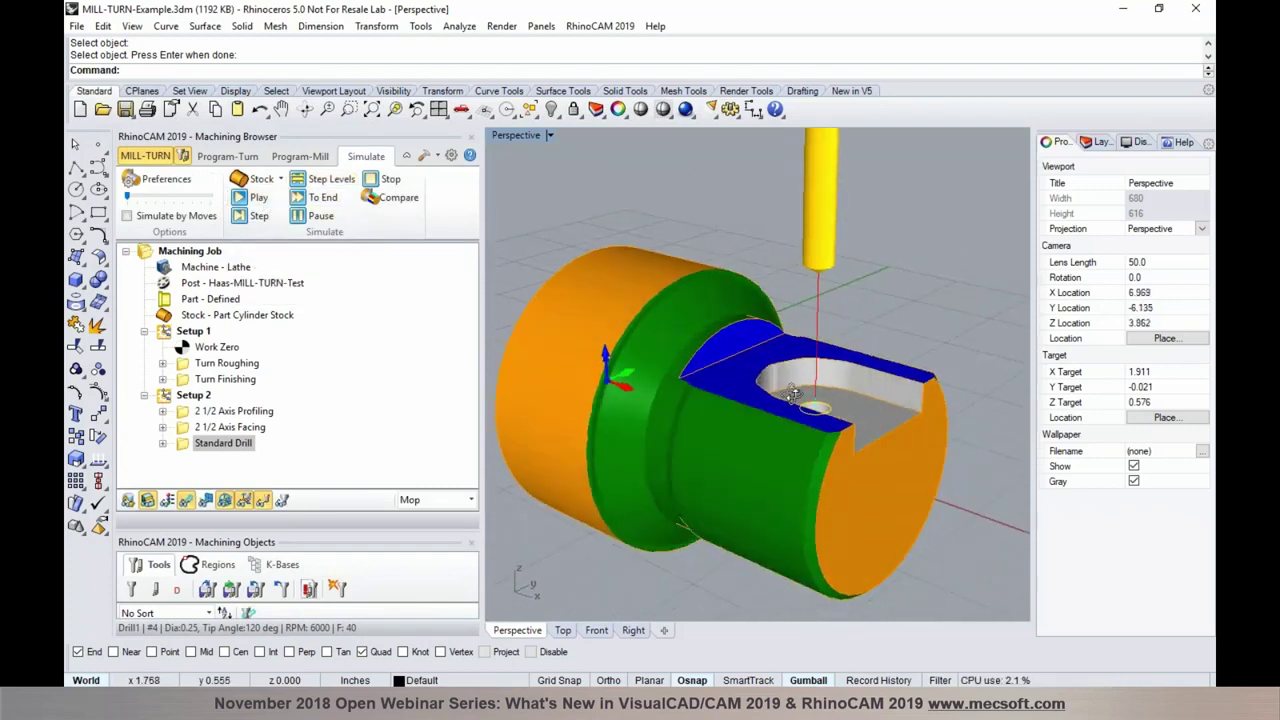
Look through the turning and hole-making operations offered for turn programming in MILL-TURN.
click(240, 160)
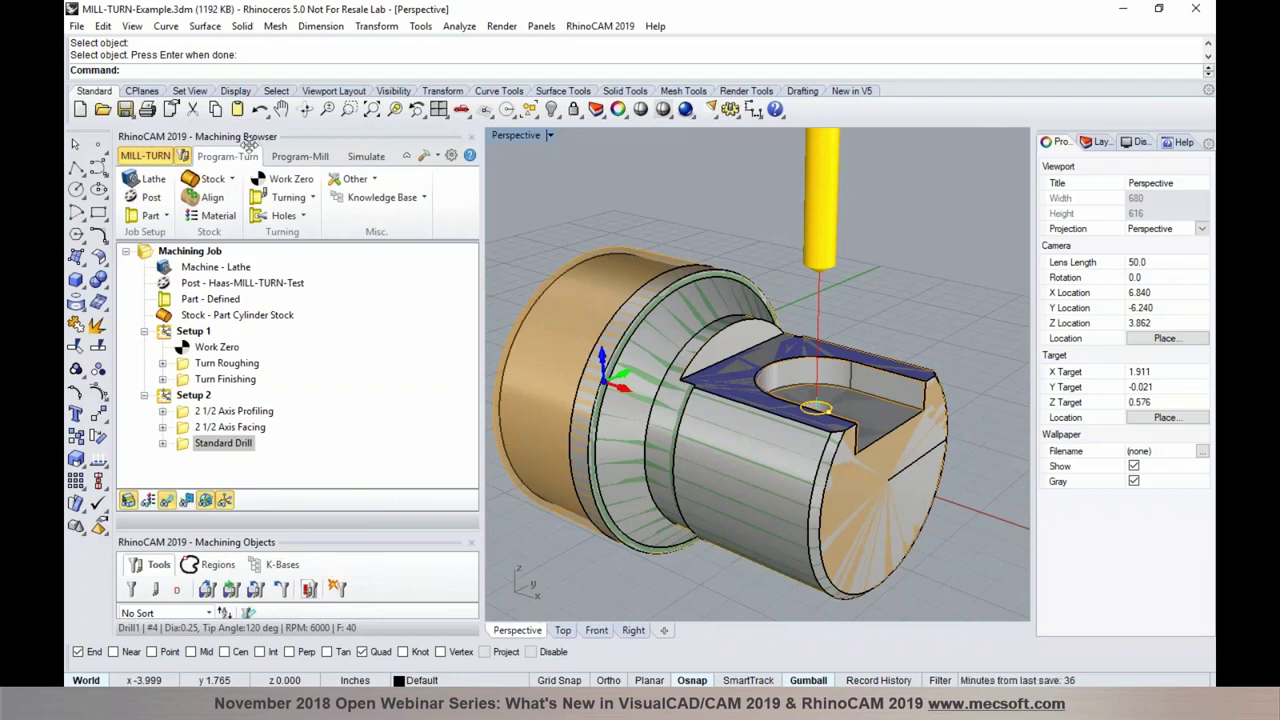
click(311, 200)
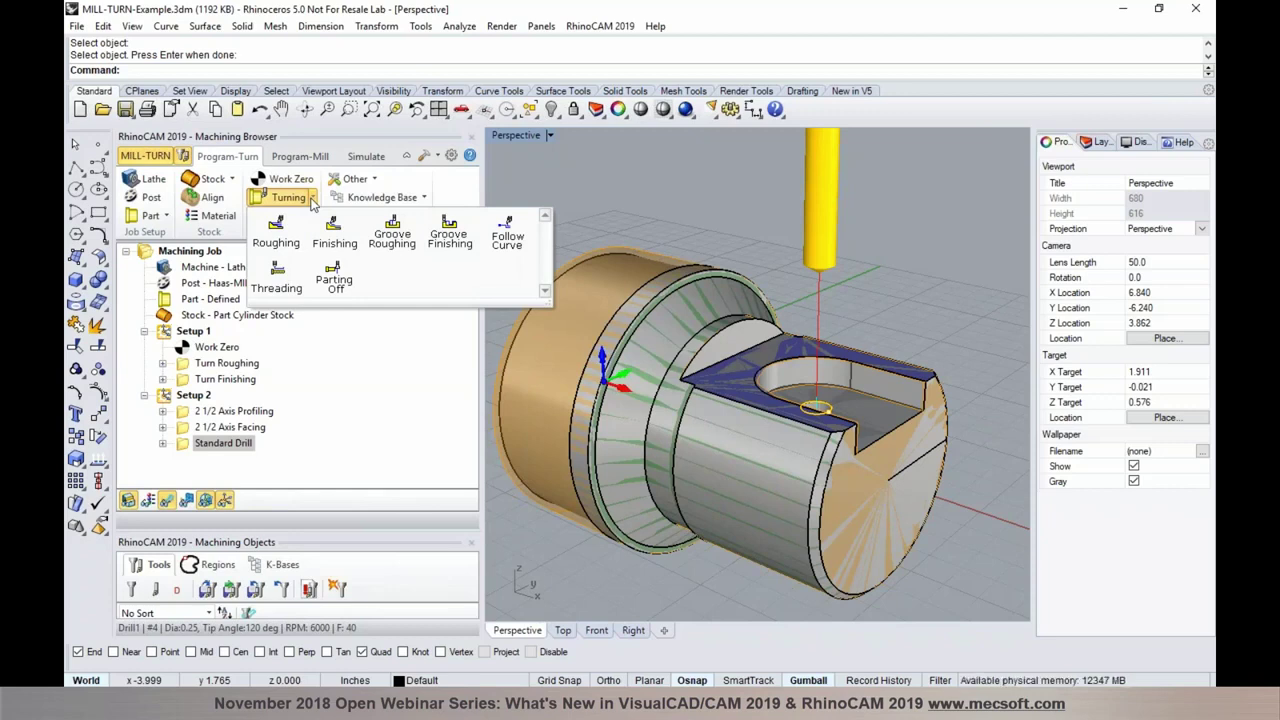
click(311, 200)
click(303, 217)
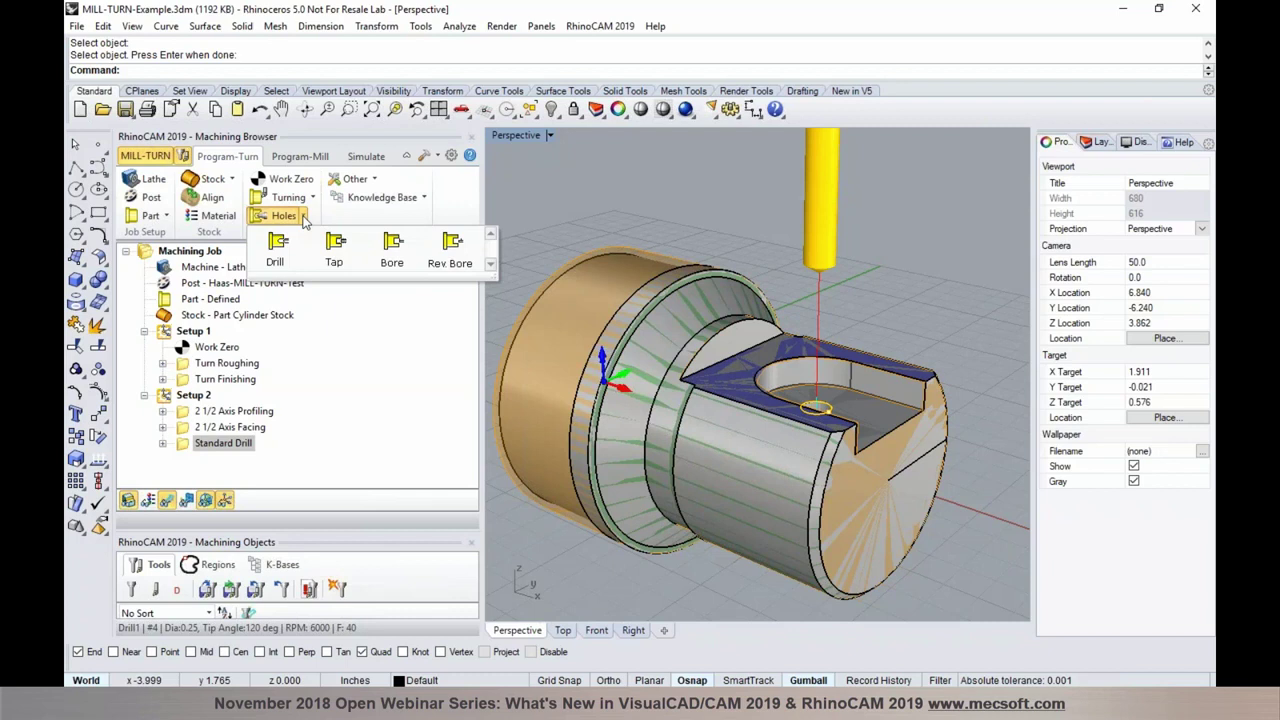
Look through the 2 Axis, 3 Axis Advanced, 4 Axis and hole-making operations offered for mill programming.
click(302, 157)
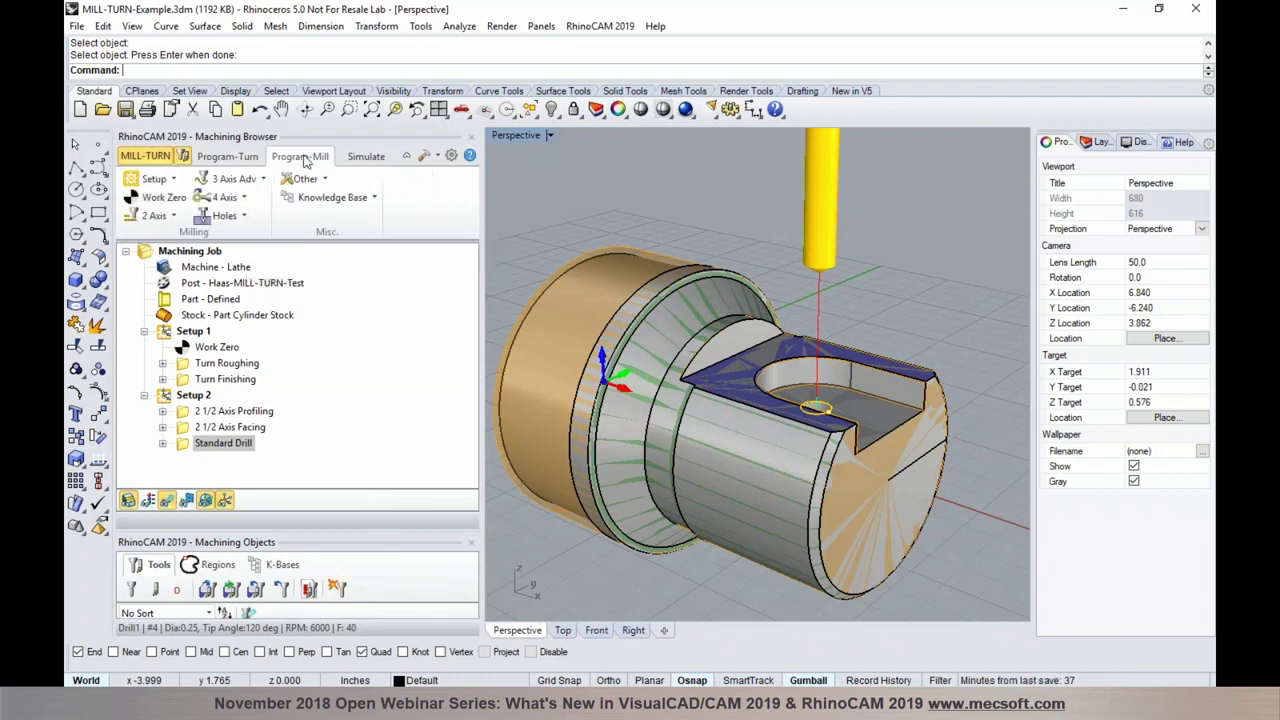
click(174, 216)
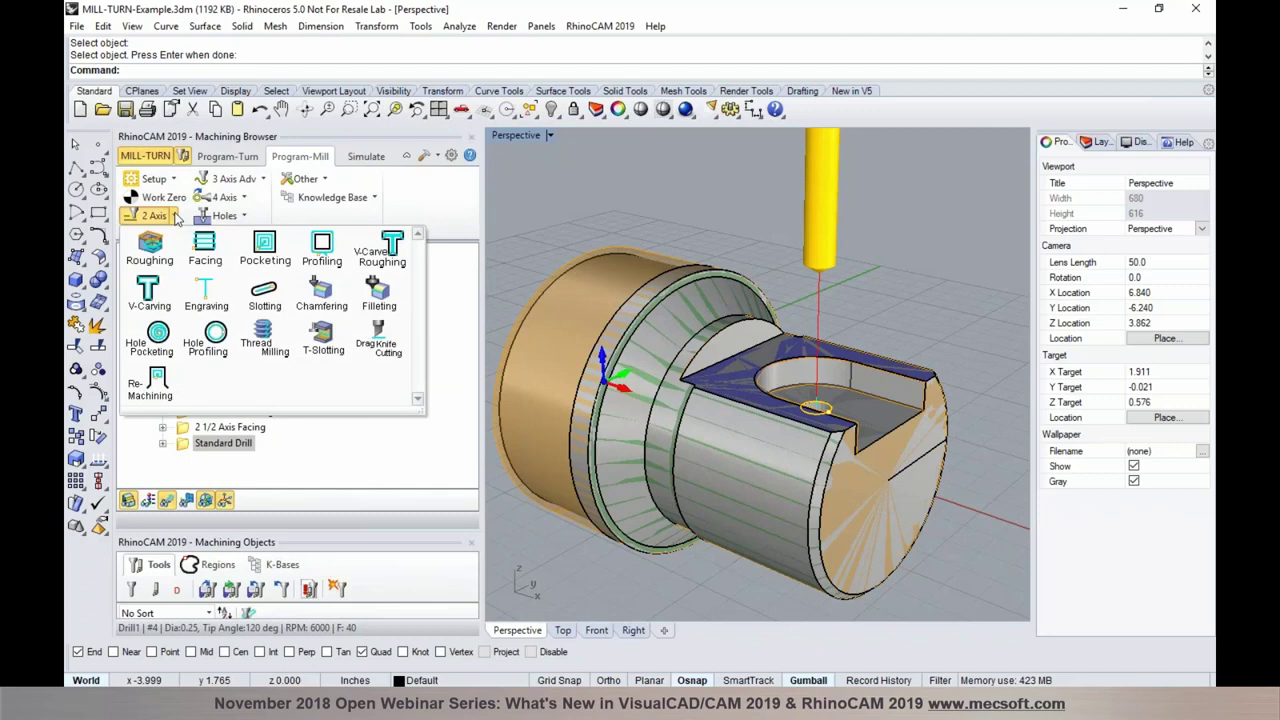
click(264, 181)
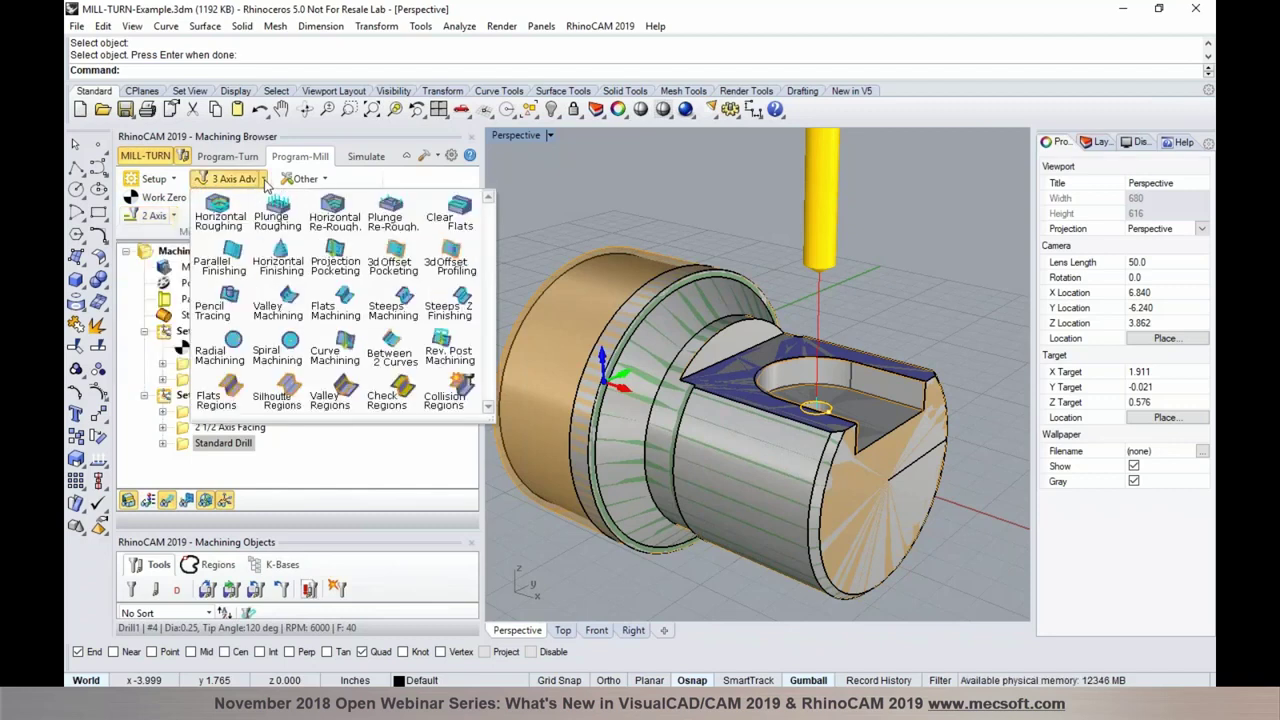
click(264, 181)
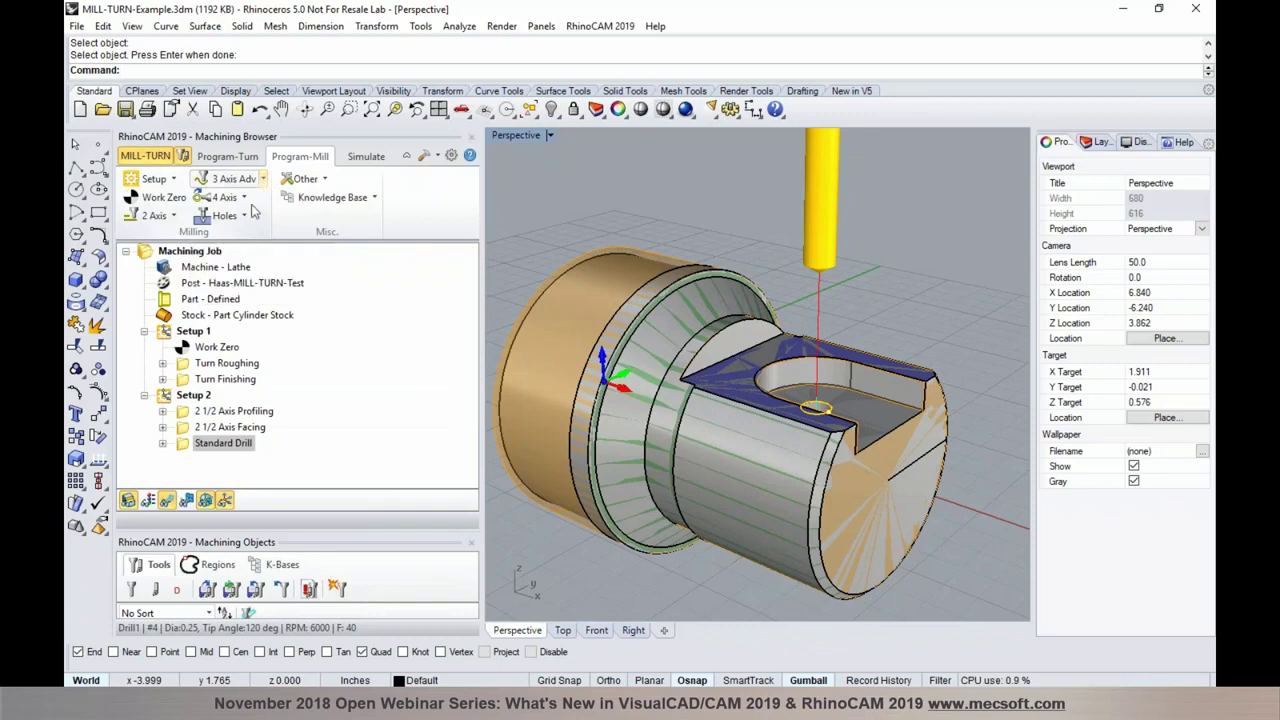
click(245, 200)
click(245, 200)
click(244, 217)
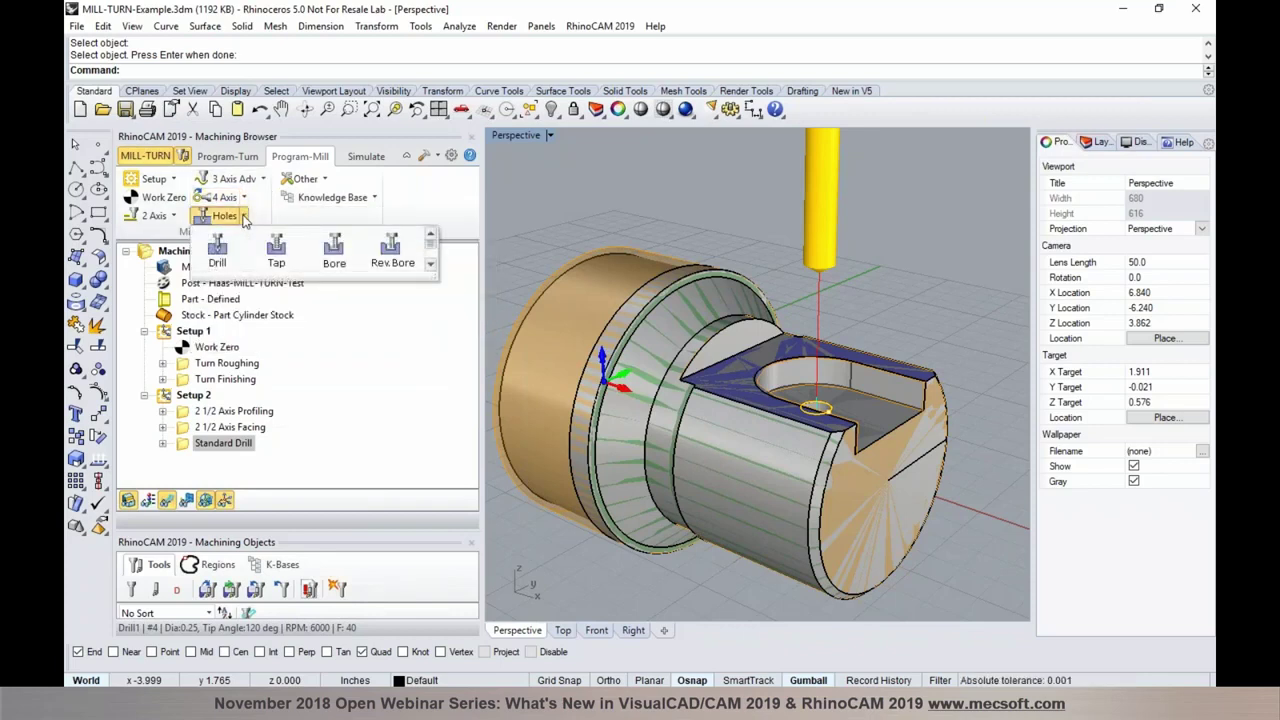
click(244, 217)
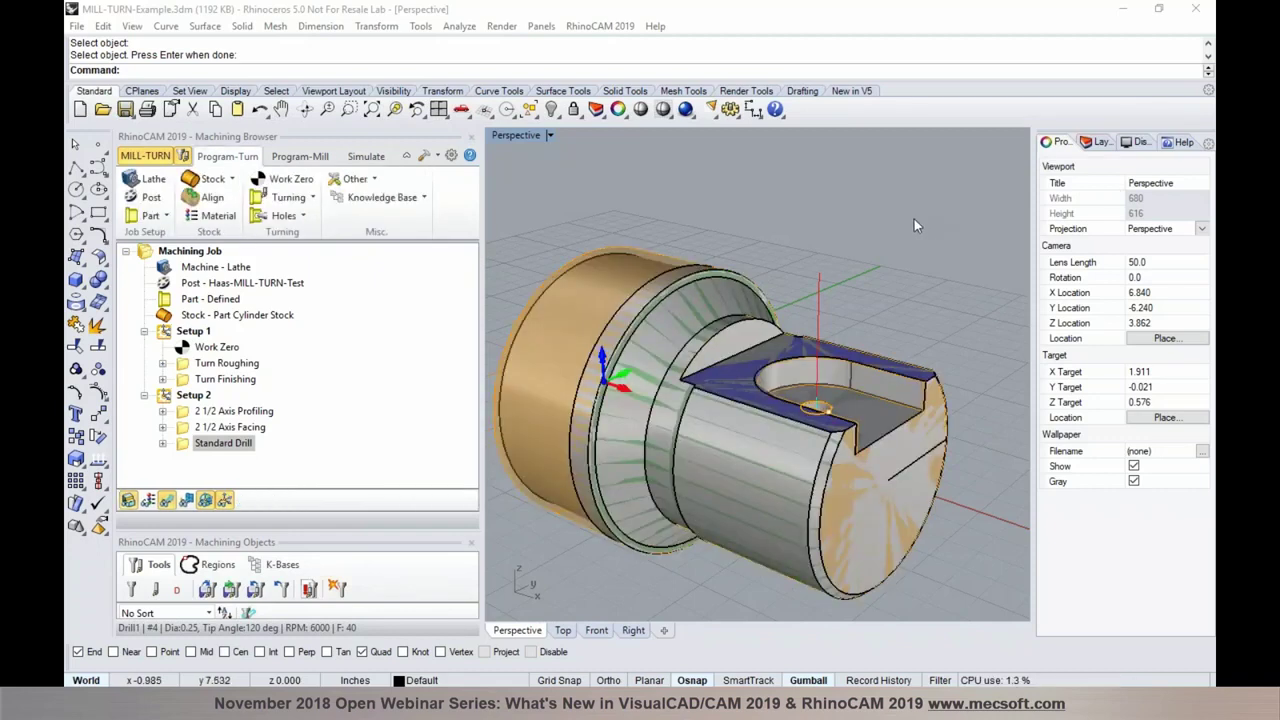
Hide the stock display and switch from the MILL-TURN module to the TURN module.
click(914, 219)
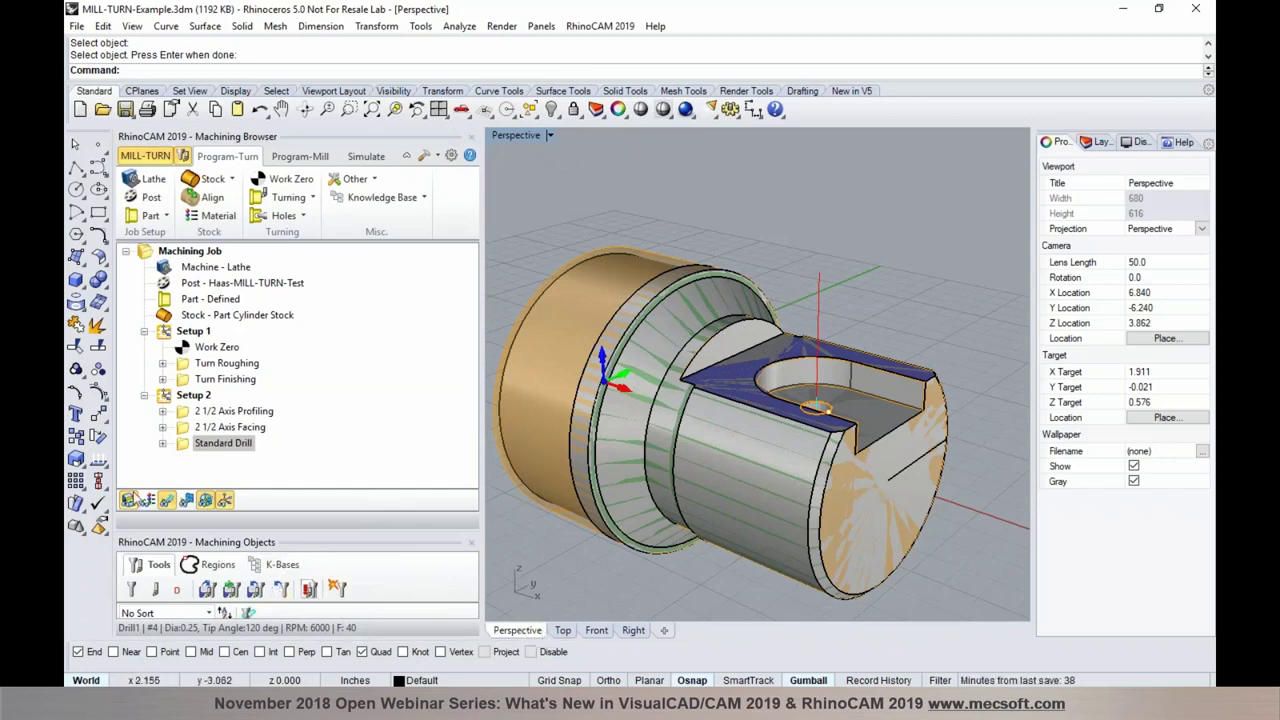
click(130, 500)
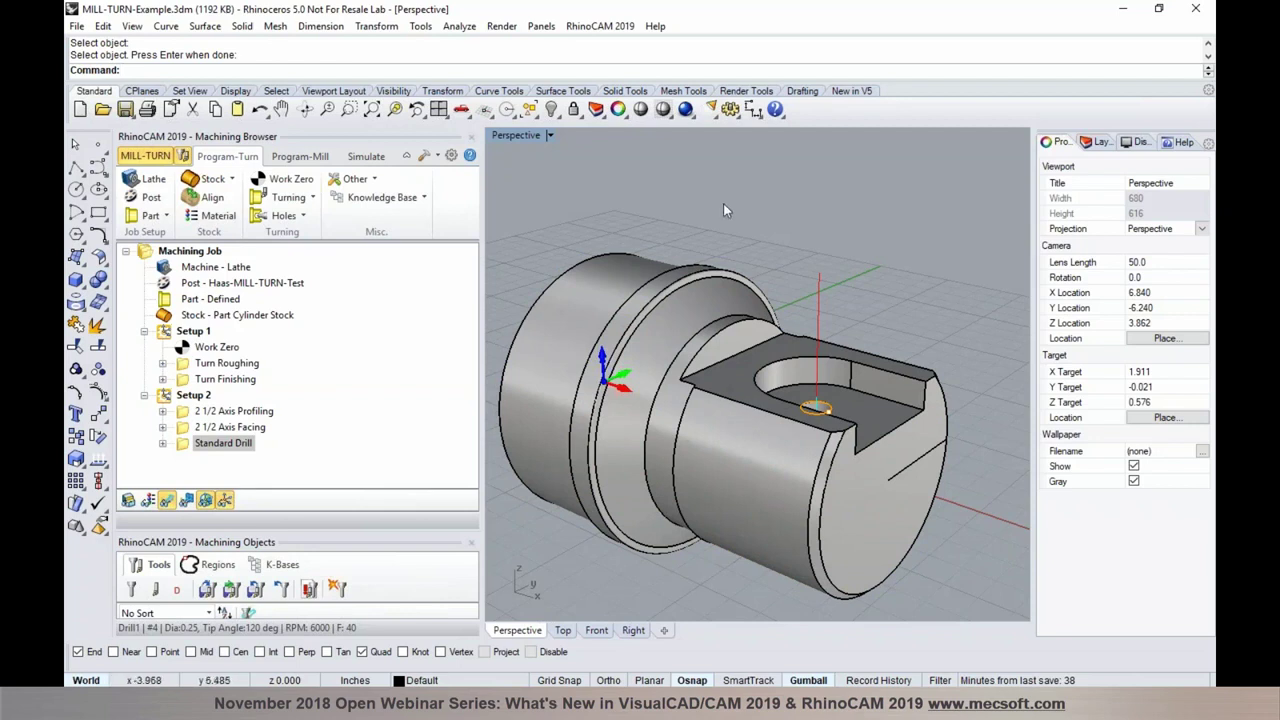
click(612, 27)
click(601, 102)
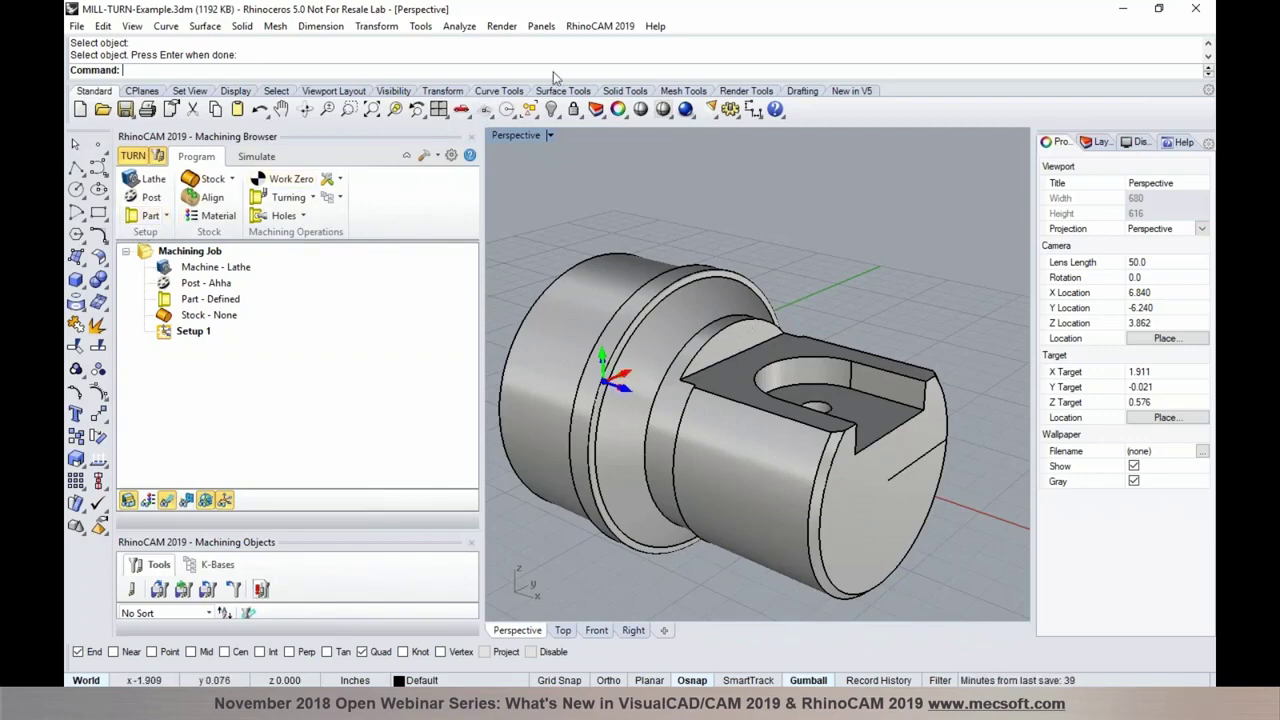
Review the solid/surface and curve selection options for turning part geometry, leaving the selection unchanged.
click(600, 26)
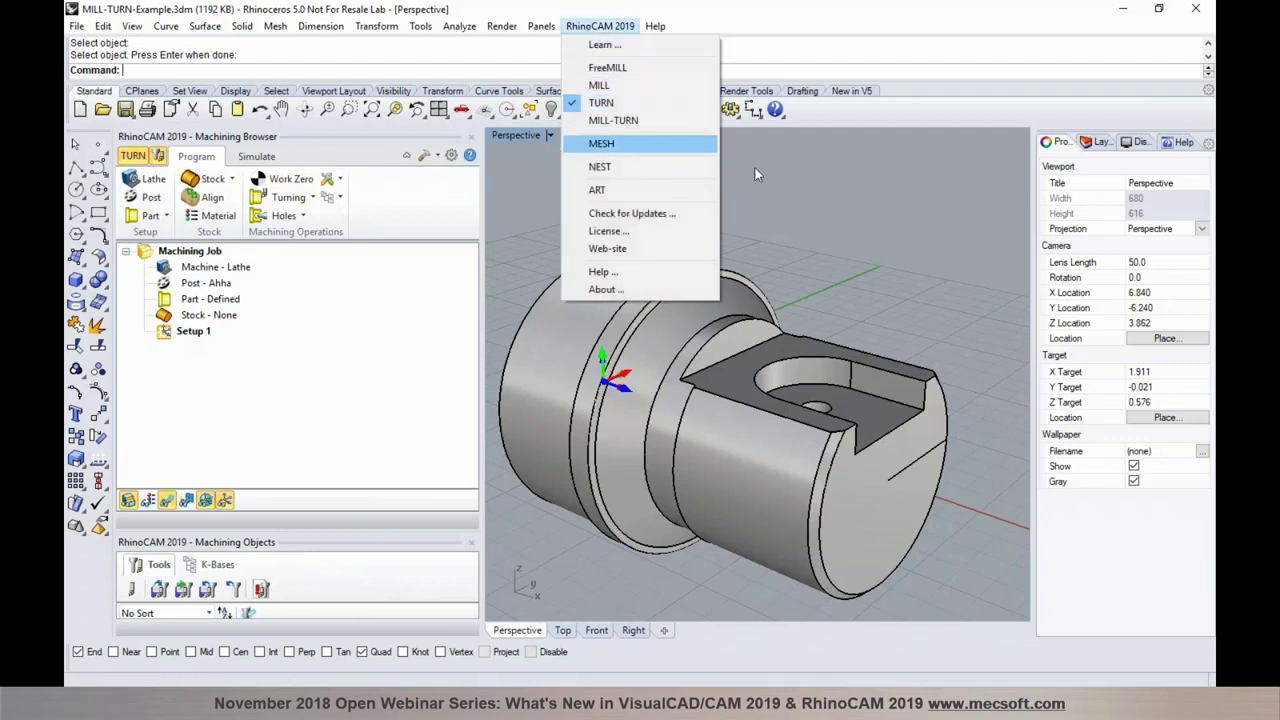
key(Escape)
click(162, 216)
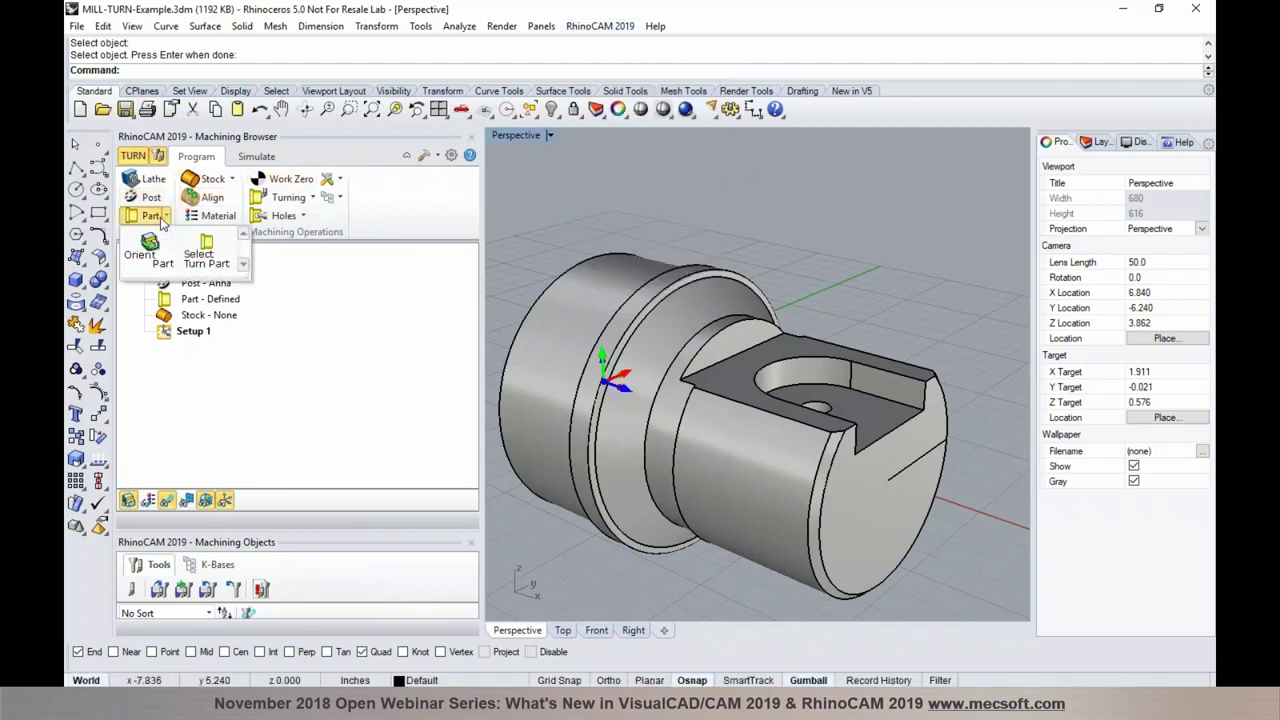
click(210, 262)
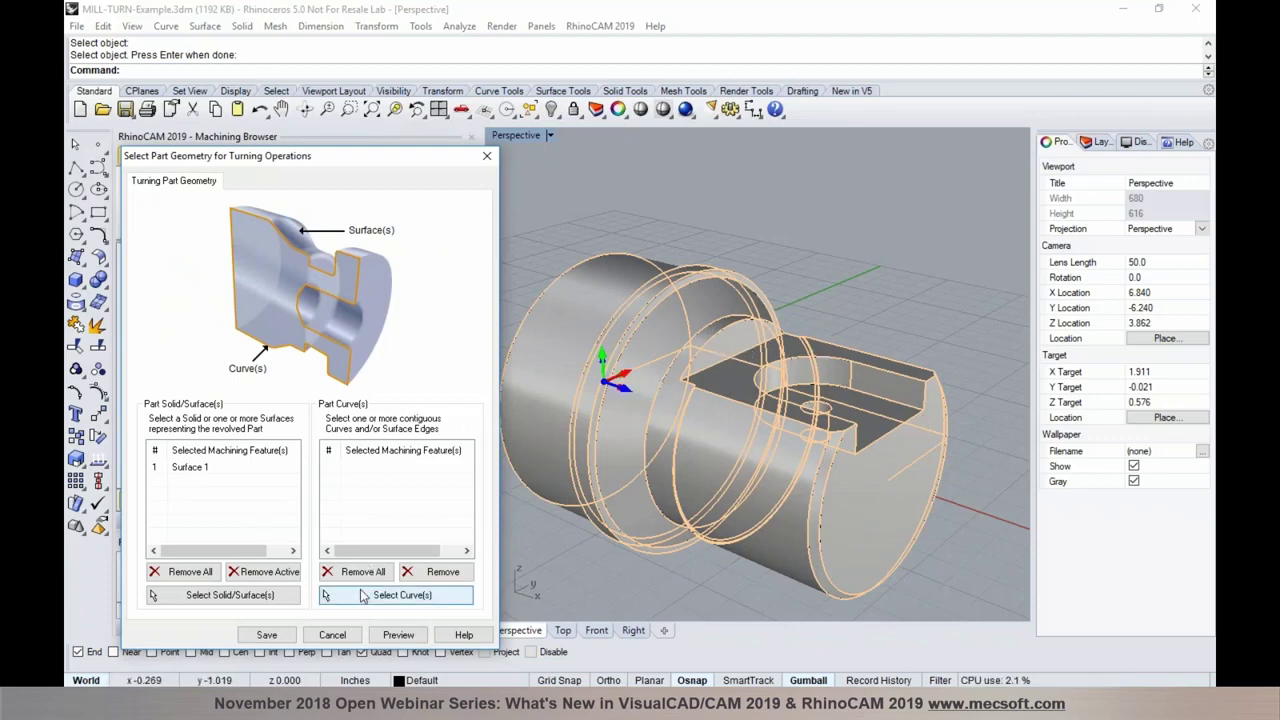
click(332, 635)
Inspect the defined turning part as a revolved simulation model and its profile curve in the Top view.
click(210, 298)
click(256, 156)
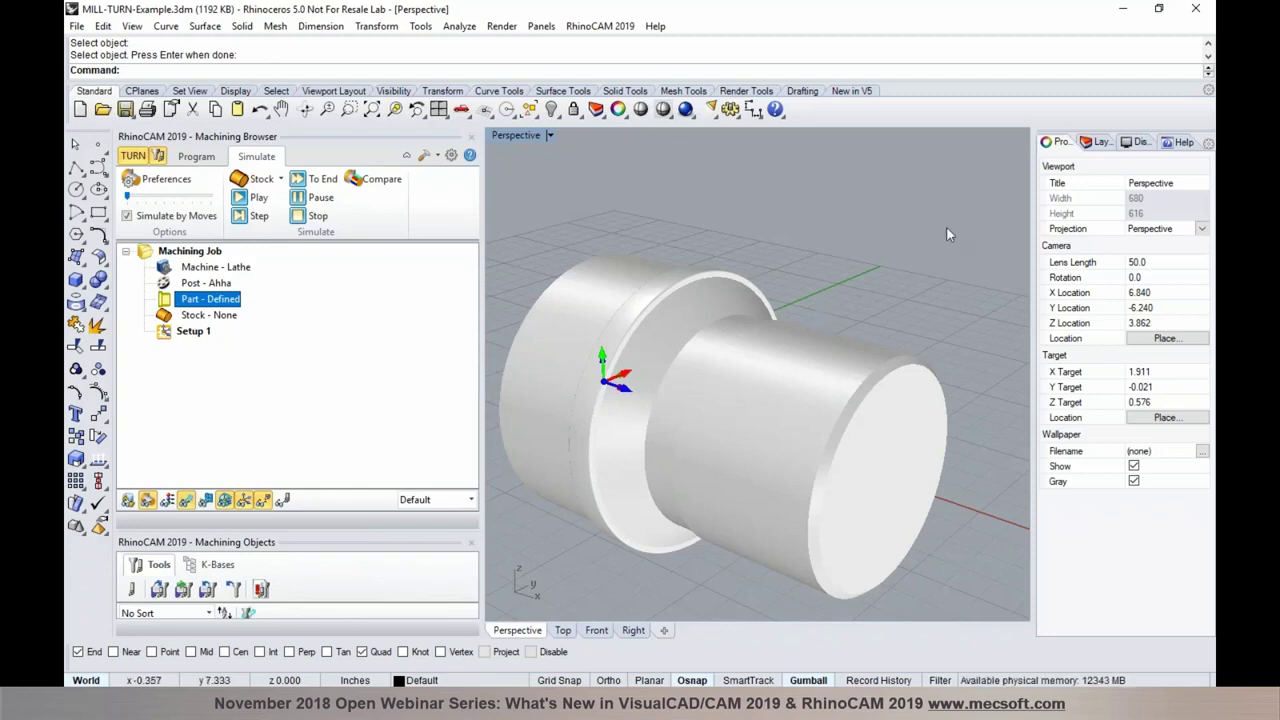
click(1208, 161)
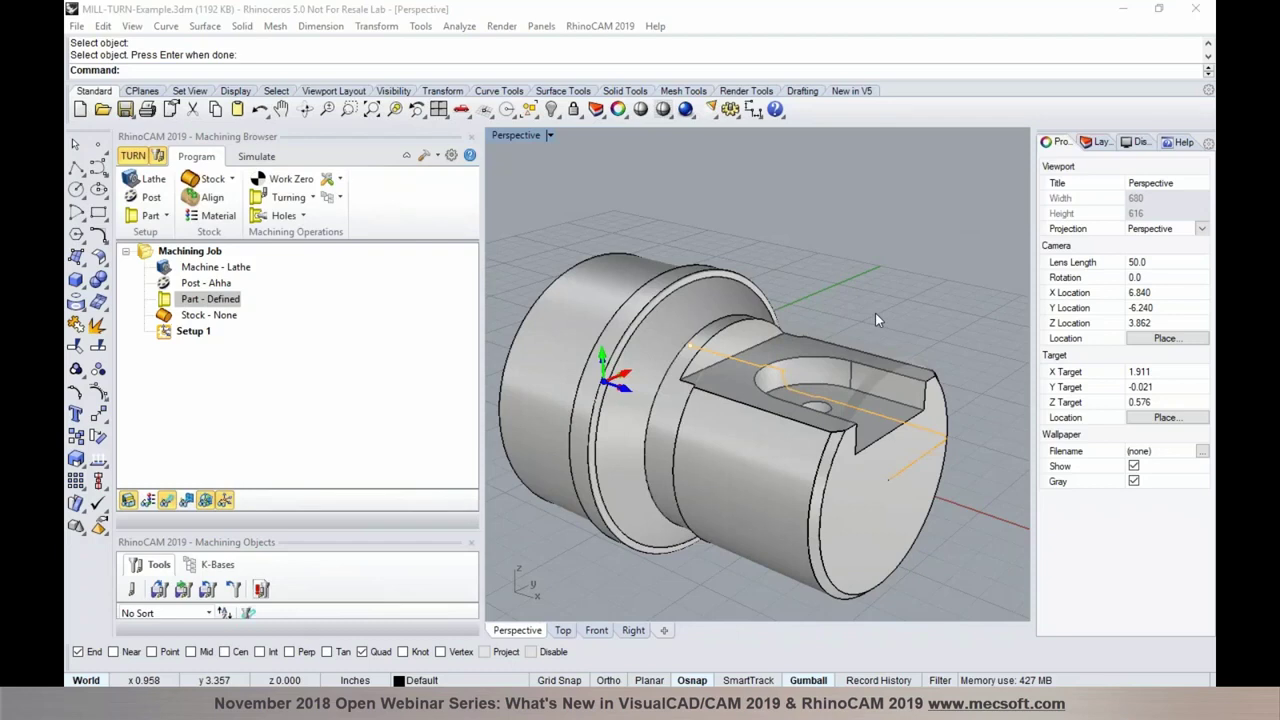
click(566, 631)
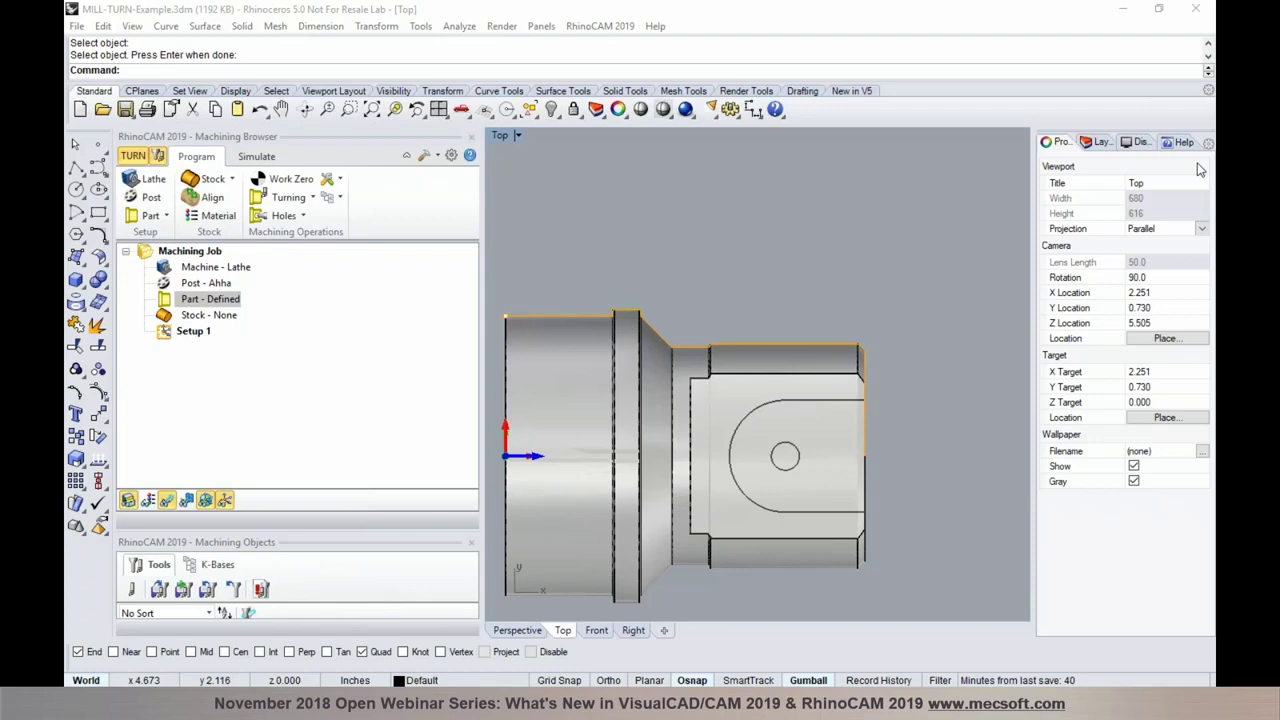
Switch to WhatsNewInVisualCADCAM2019.pdf in Adobe Reader and read the VisualMILL 2019 configuration changes and first usability enhancement.
key(alt+Tab)
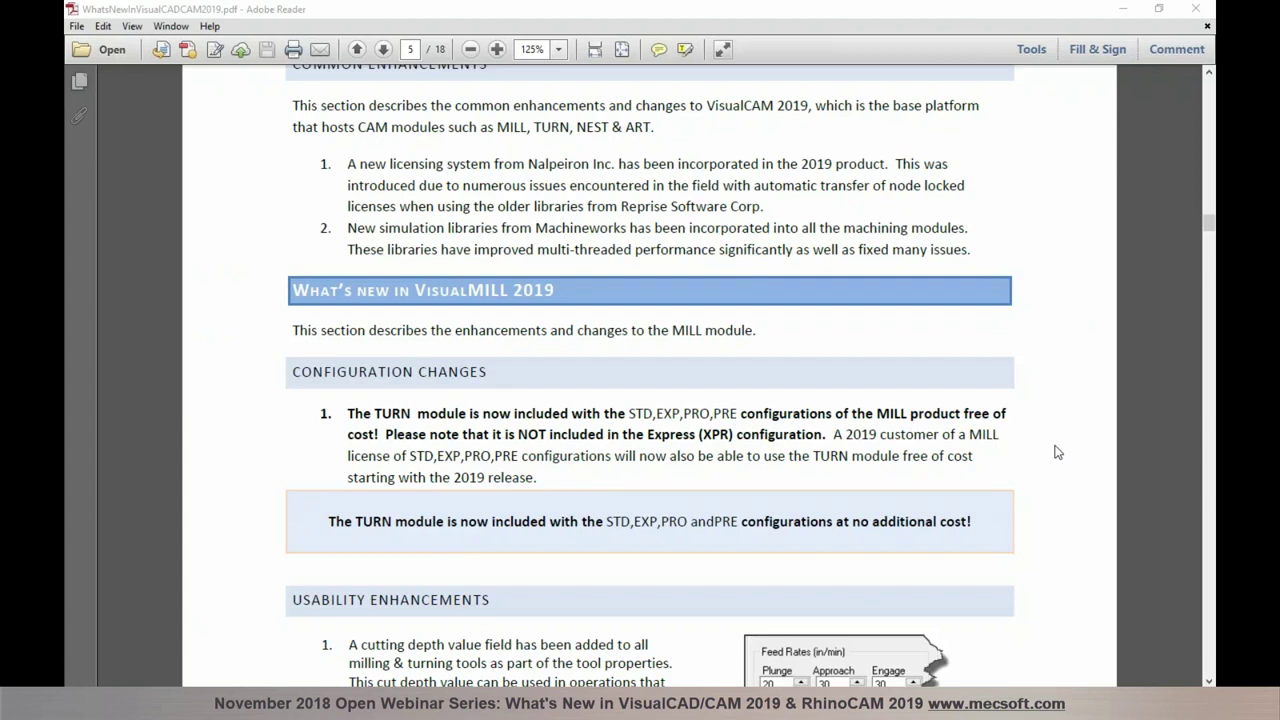
scroll(1058, 452, down, 1)
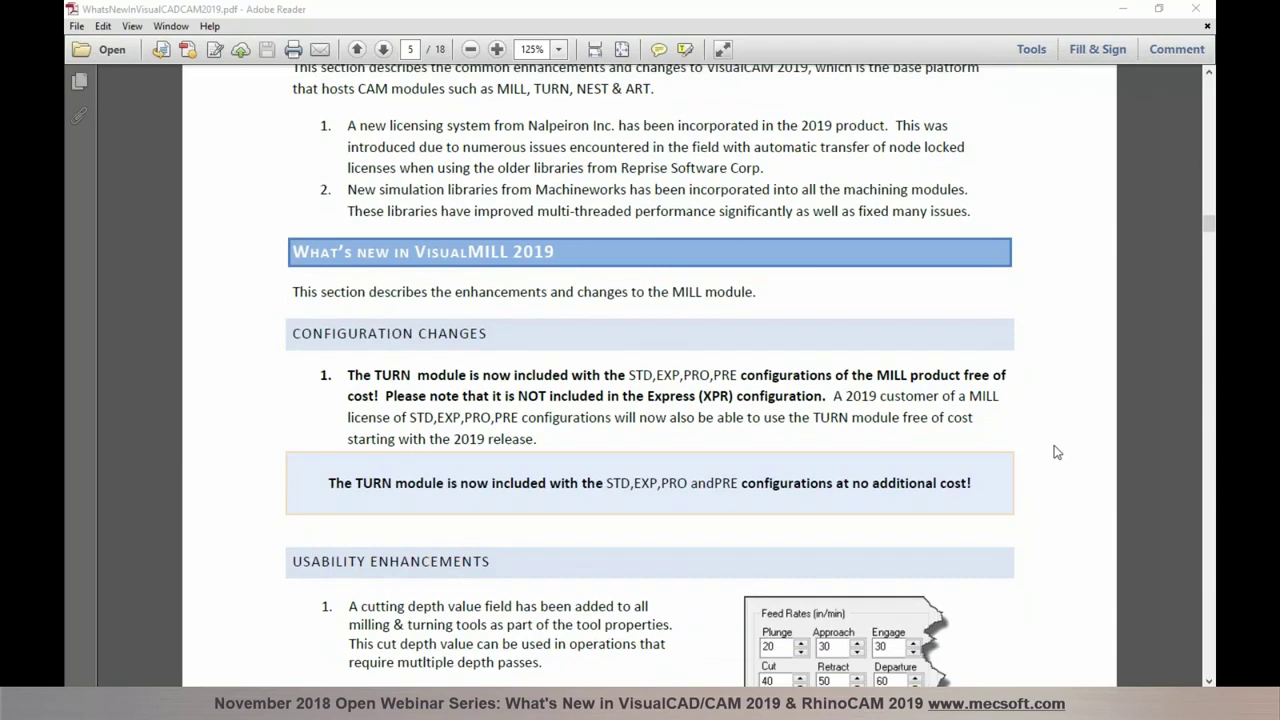
scroll(1058, 452, down, 1)
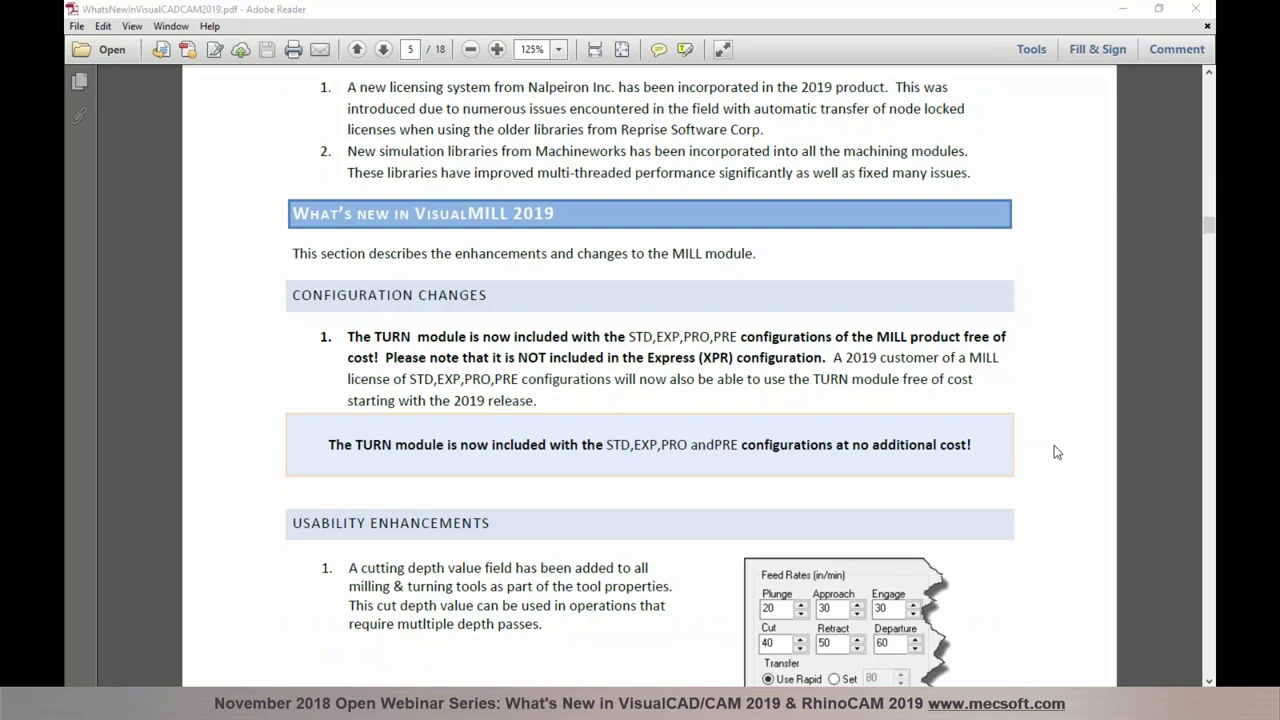
scroll(1057, 452, down, 1)
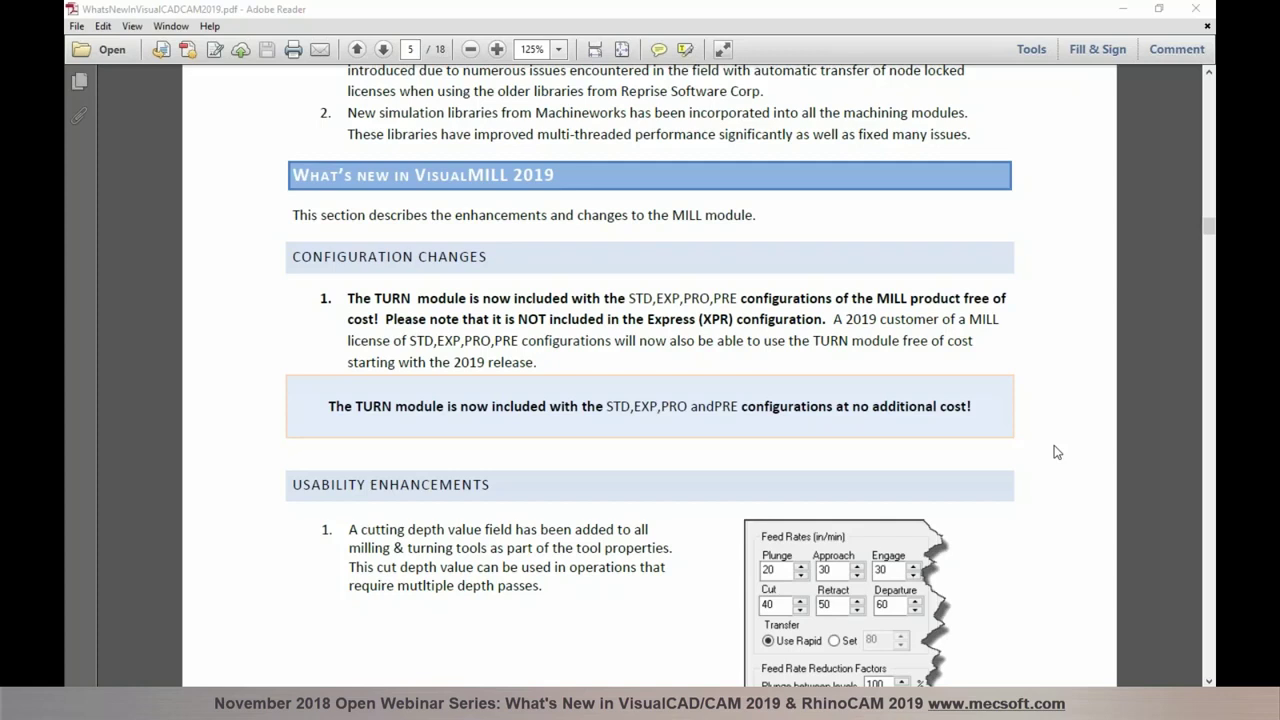
scroll(1057, 452, down, 1)
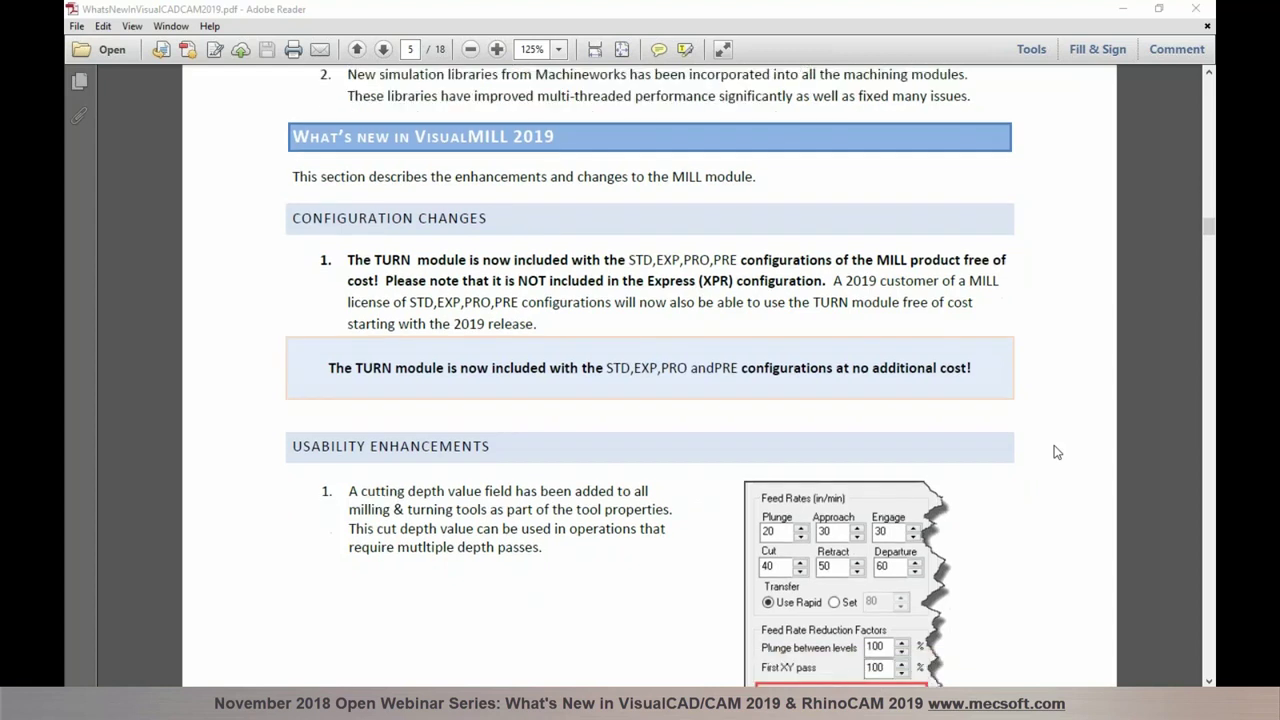
scroll(1057, 452, down, 1)
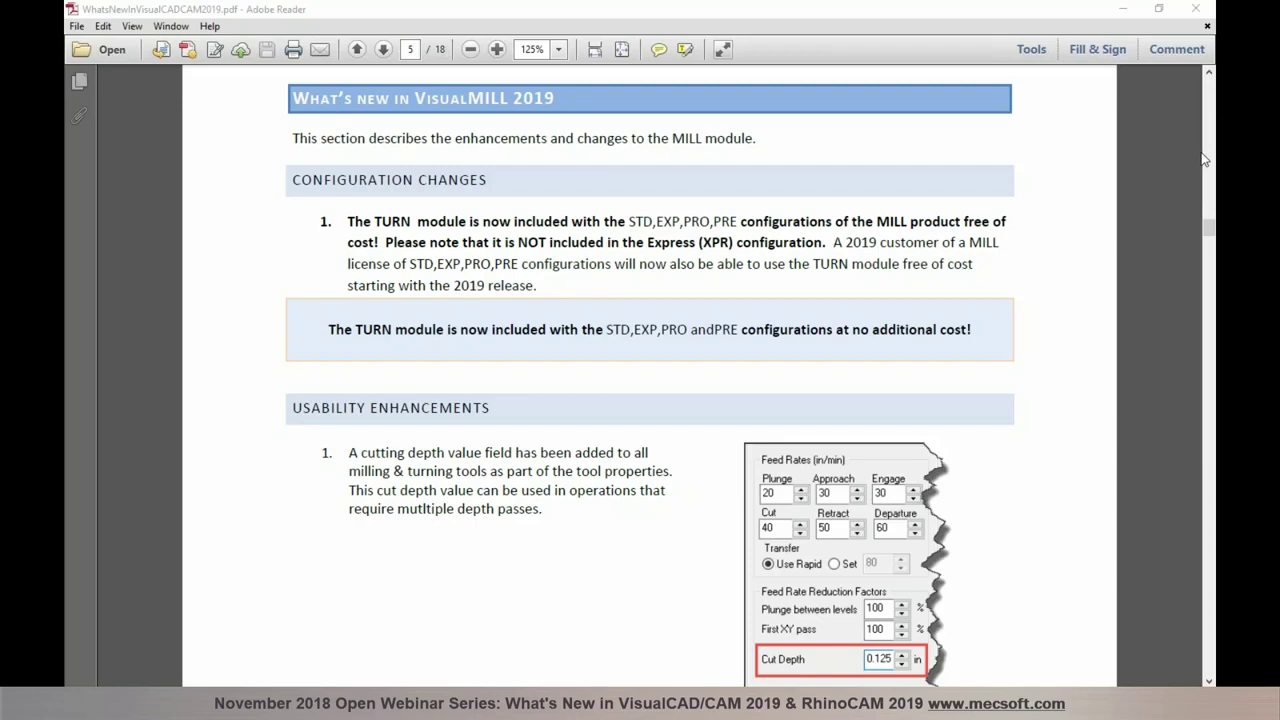
Switch to VisualCAD and load the MILL module for the pocketed block part.
key(alt+Tab)
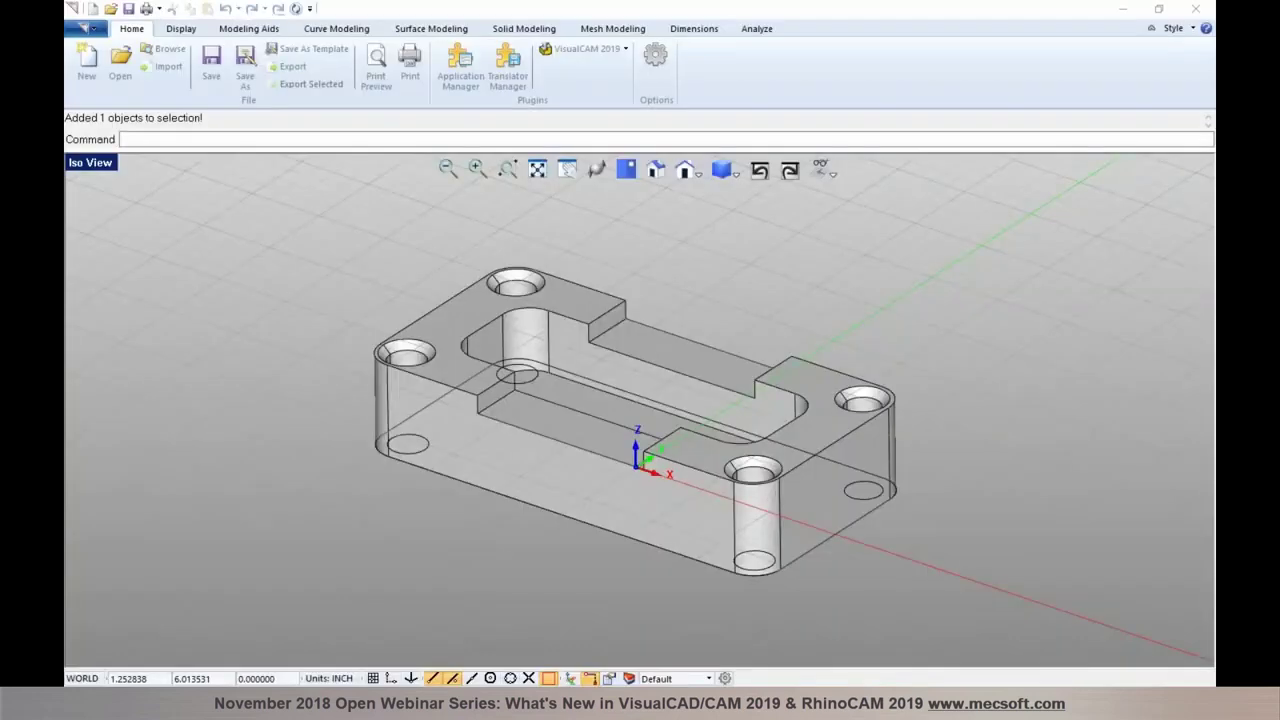
click(625, 52)
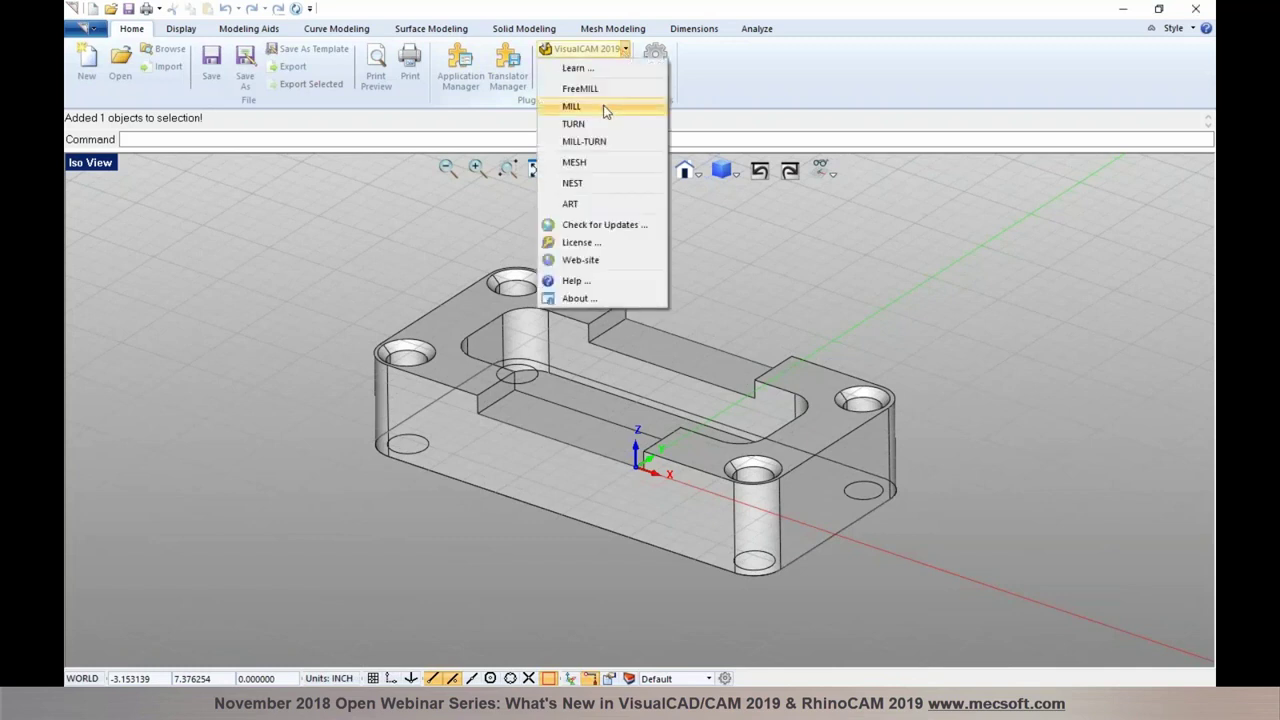
click(571, 106)
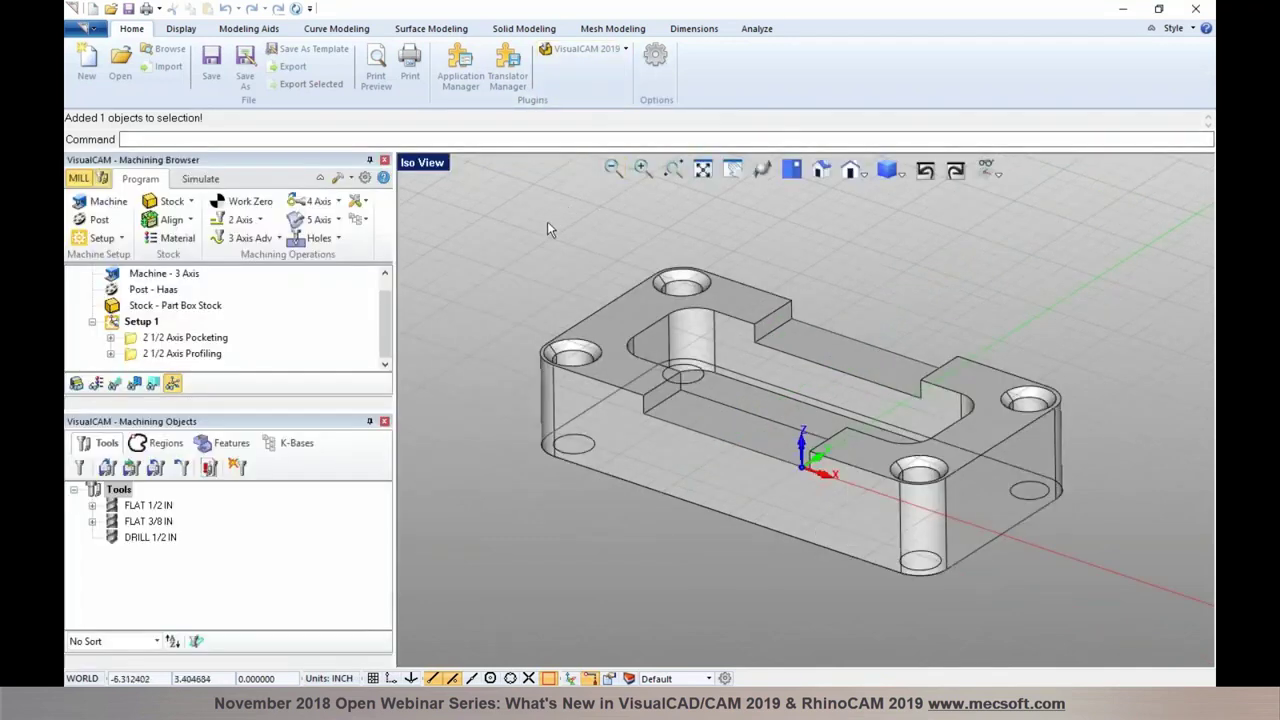
Compare the Cut Depth values in the feeds and speeds of the FLAT 1/2 IN and FLAT 3/8 IN tools.
click(124, 507)
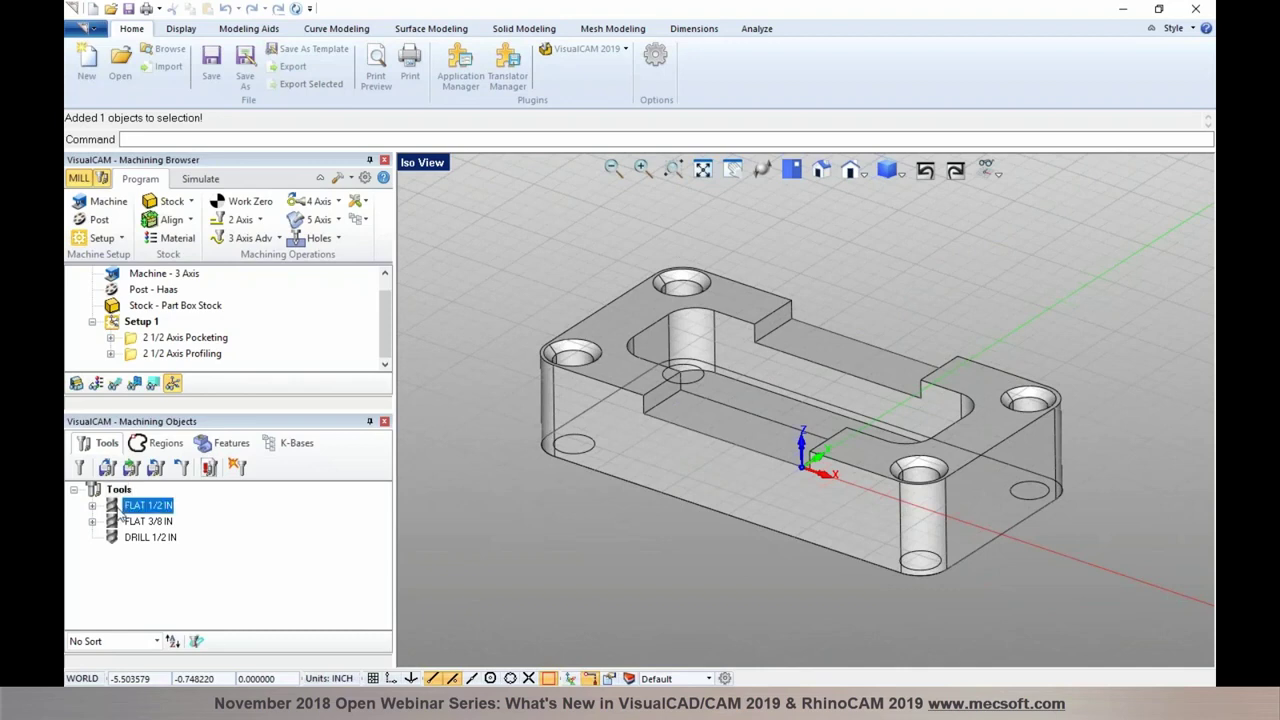
double_click(125, 507)
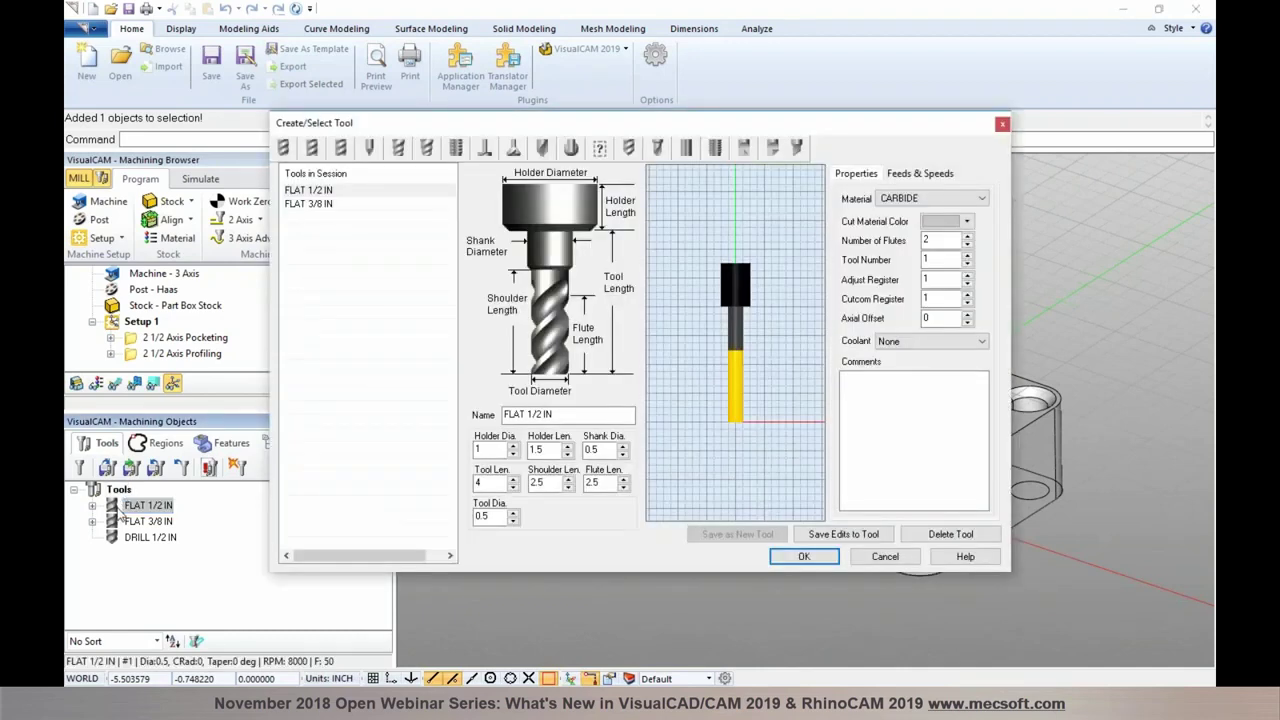
click(933, 176)
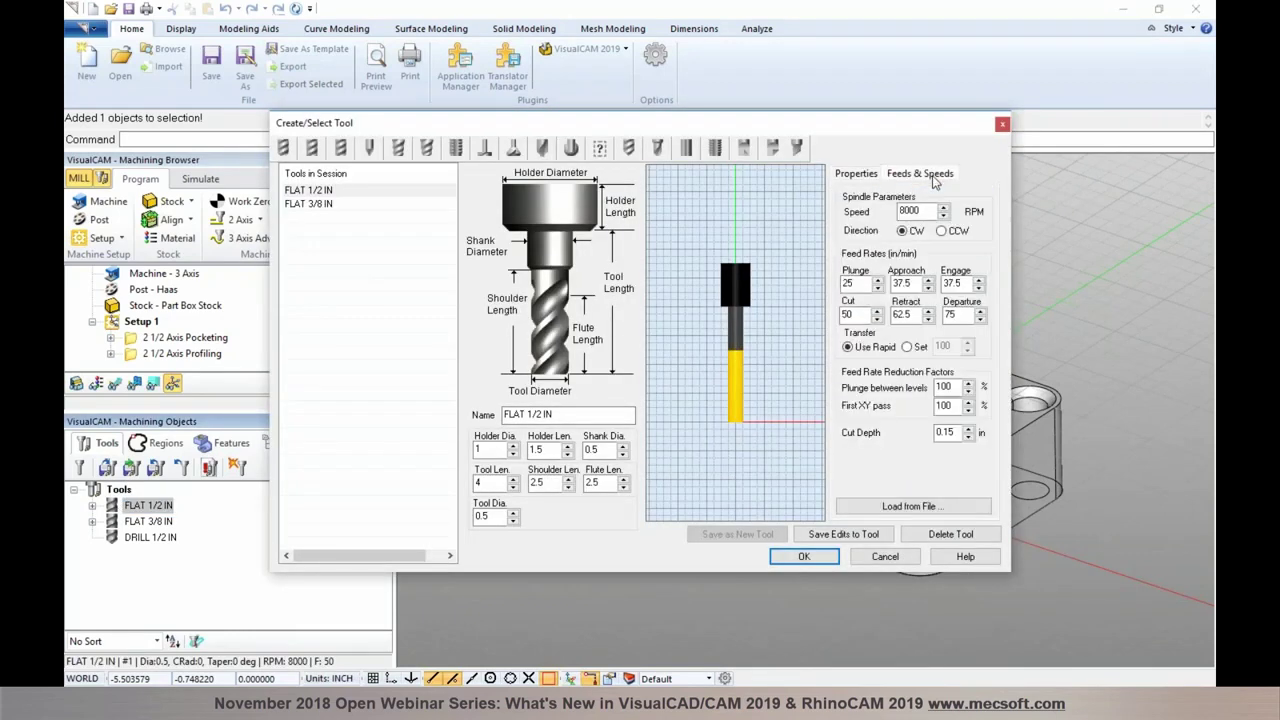
double_click(938, 433)
click(332, 204)
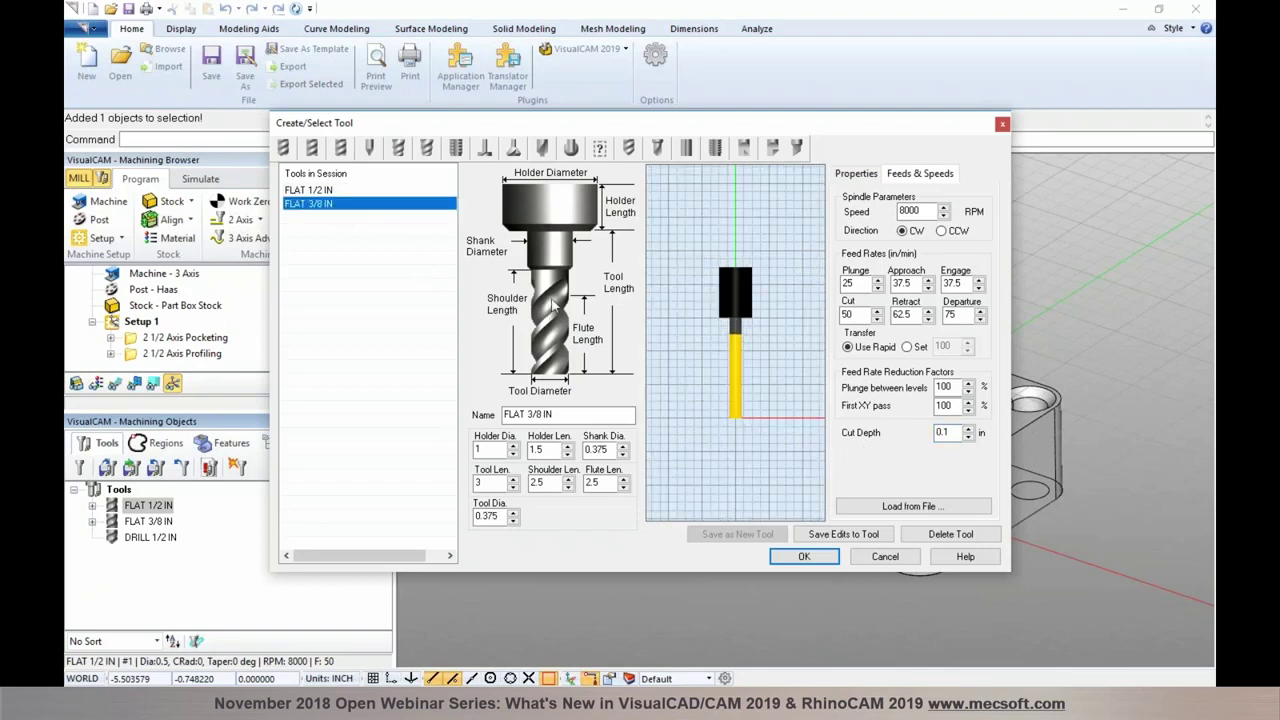
click(339, 192)
drag(953, 436, 937, 433)
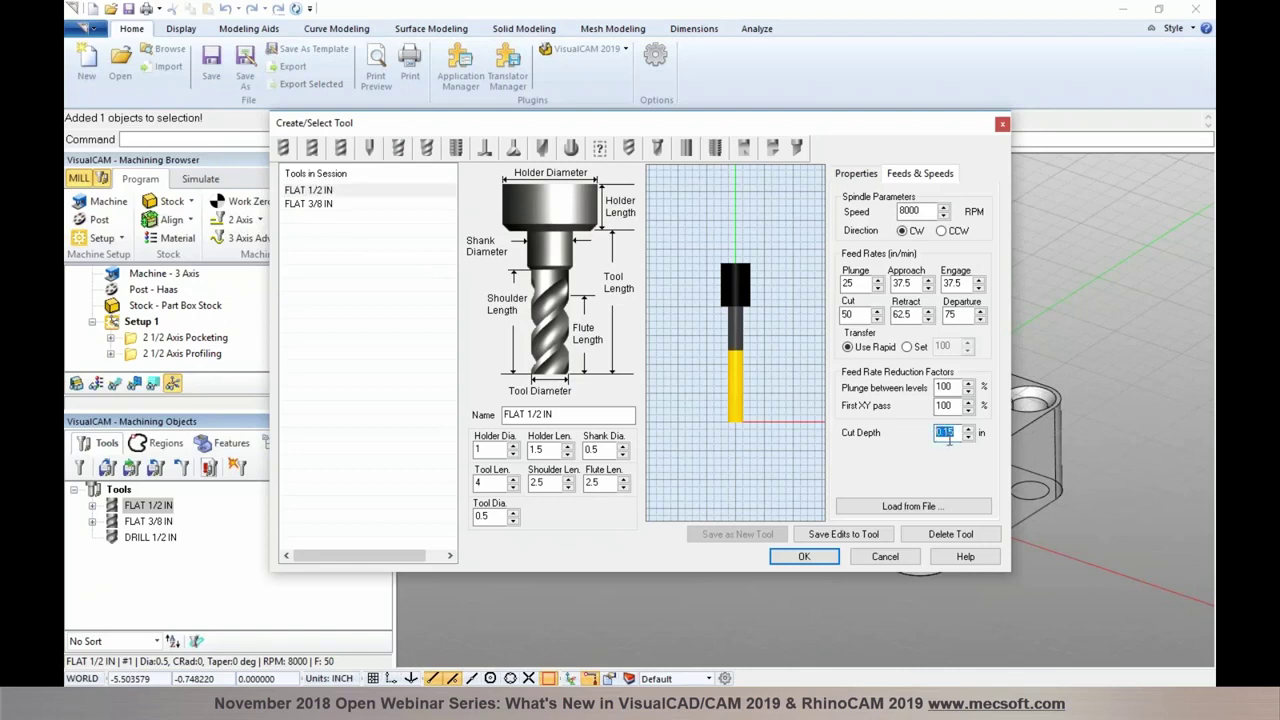
click(309, 204)
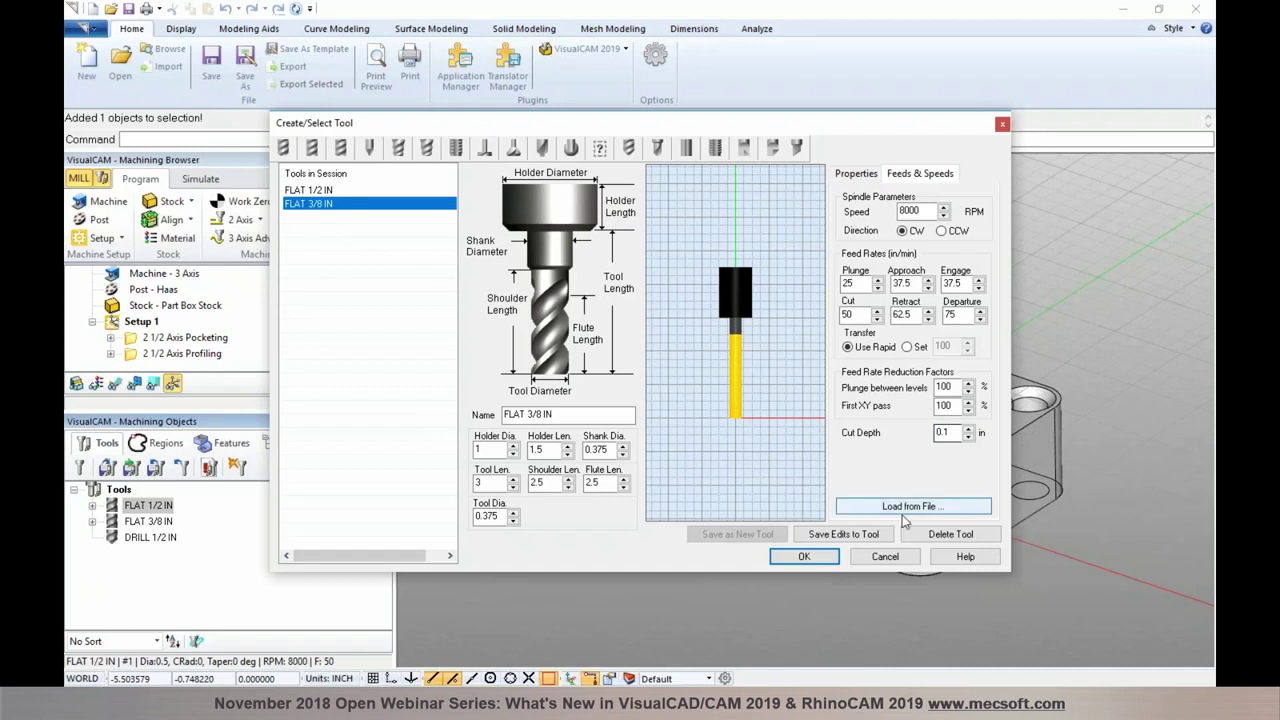
click(885, 557)
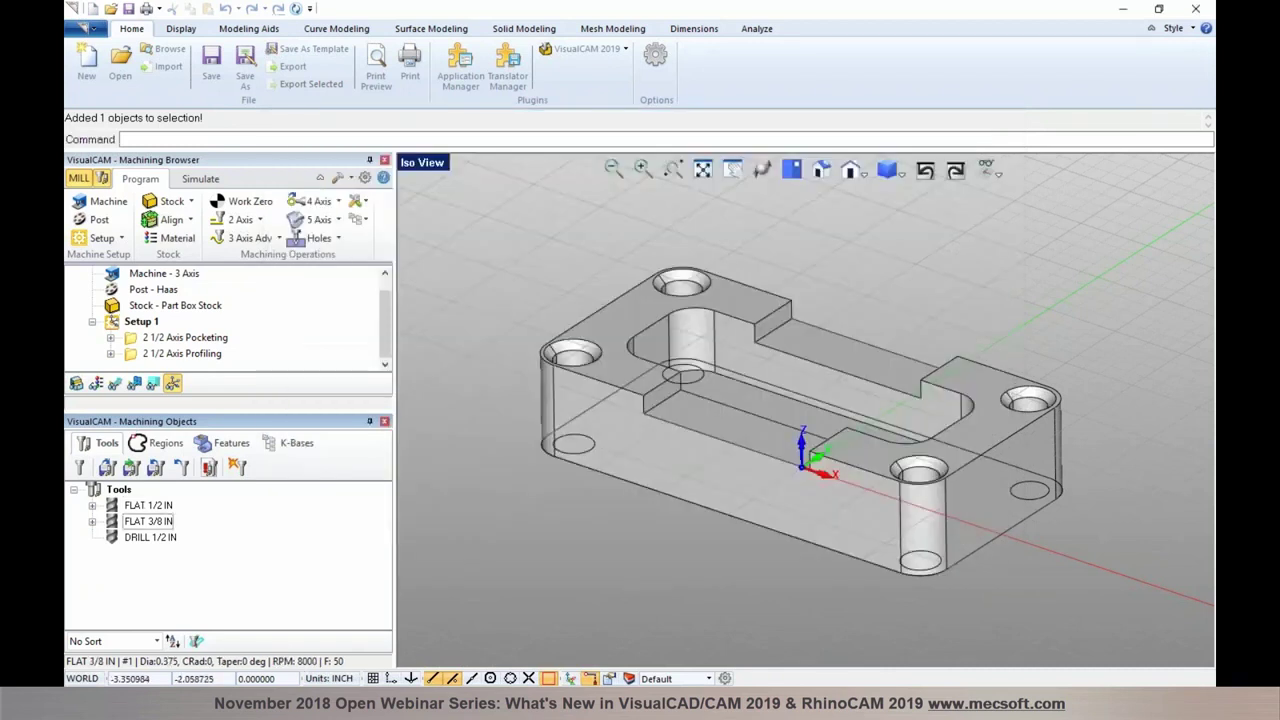
Load the tool's 0.1 cut depth as the 2 1/2 Axis Pocketing rough depth per cut, and regenerate the operation with its toolpath displayed.
double_click(140, 340)
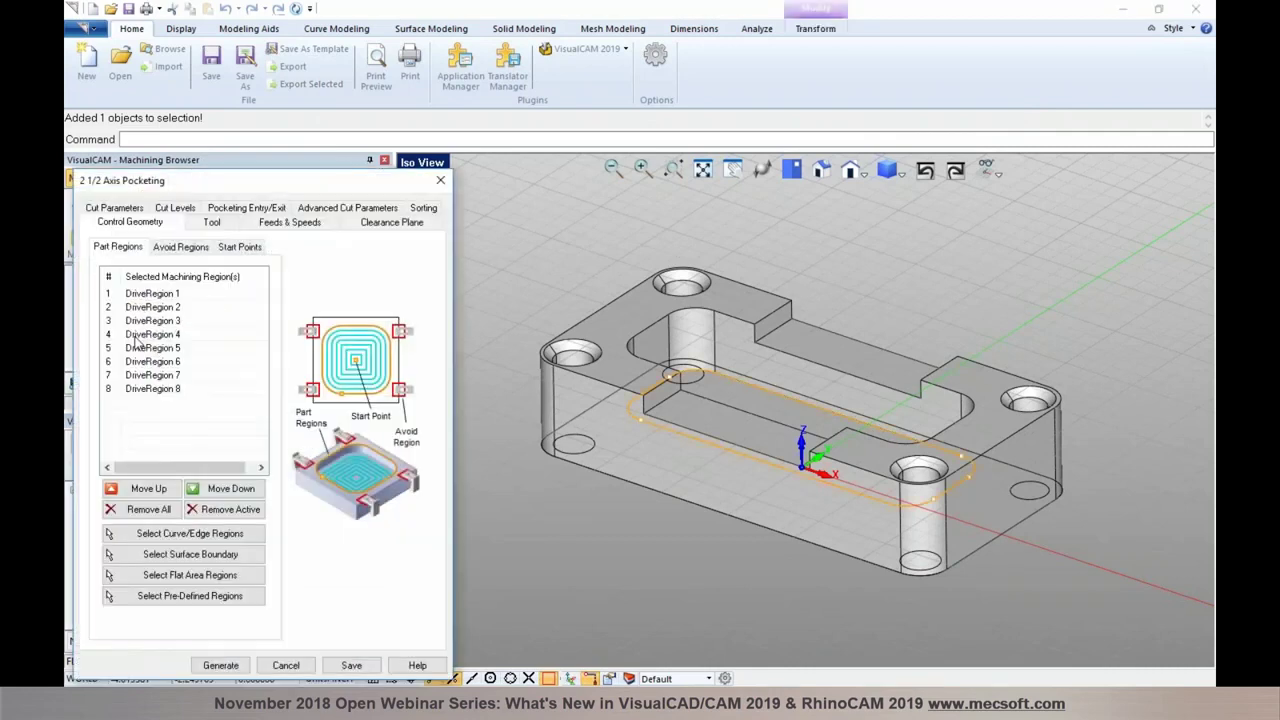
click(175, 211)
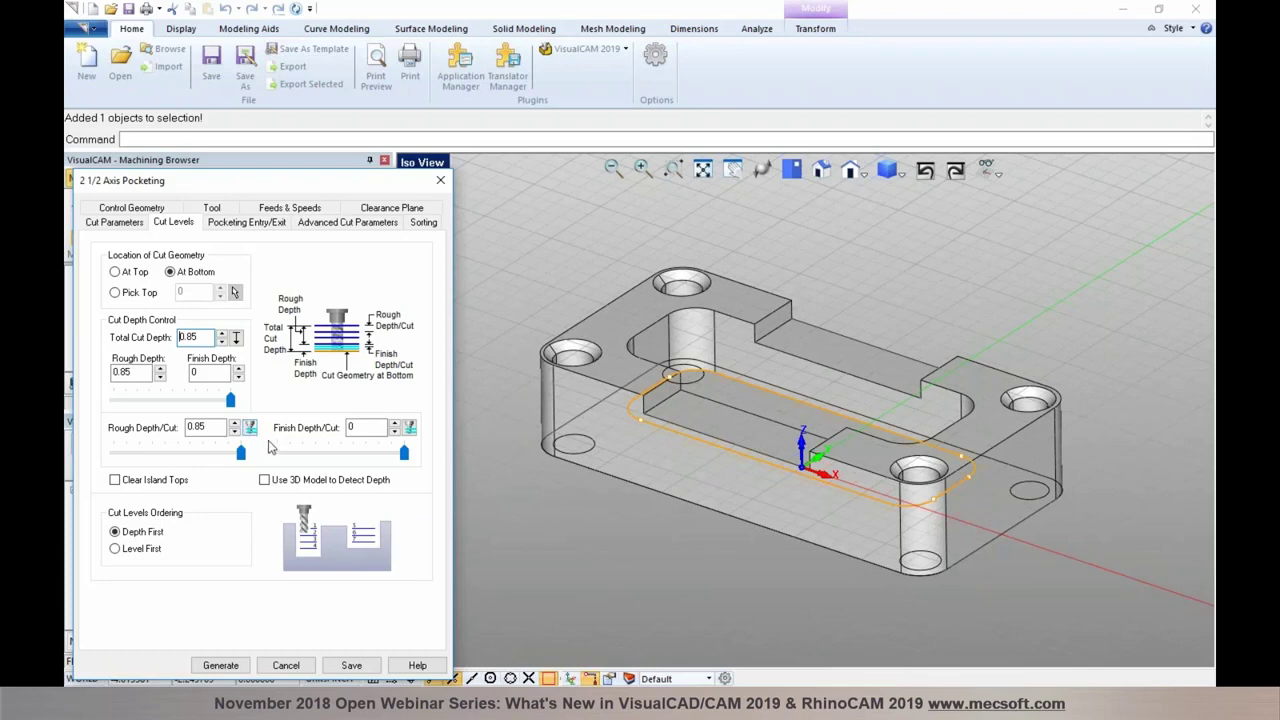
click(251, 434)
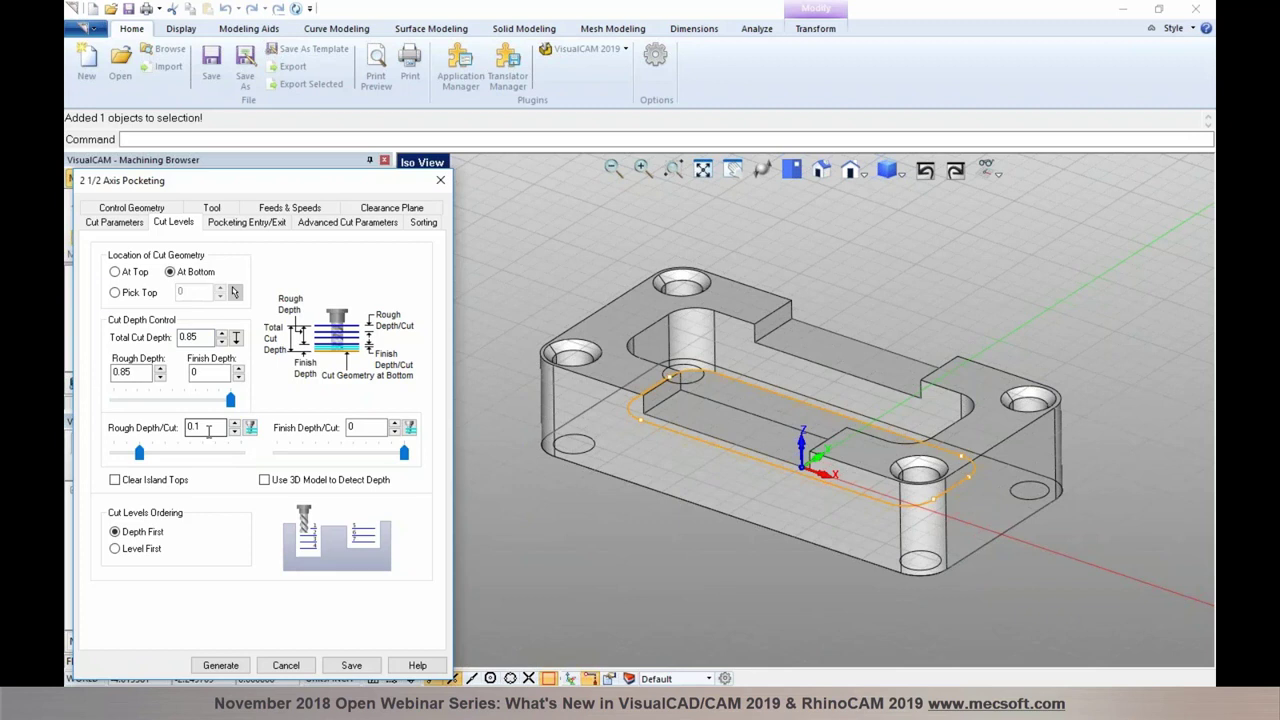
click(237, 666)
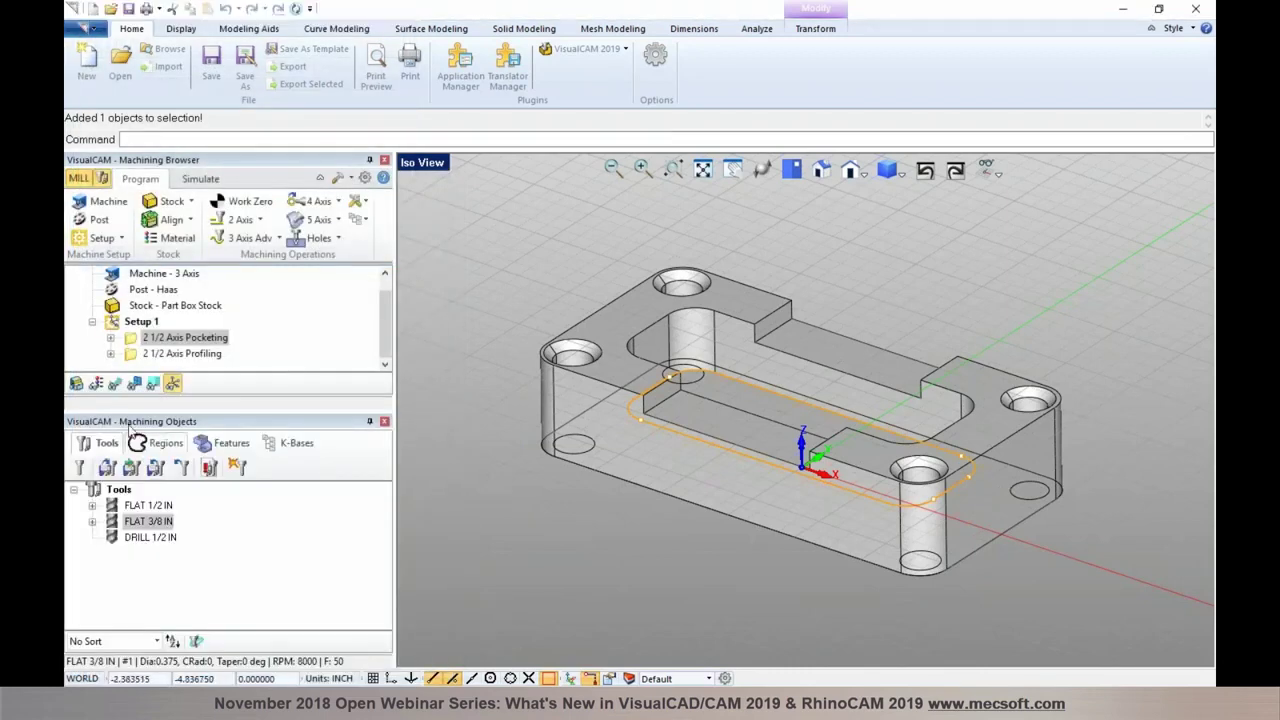
click(115, 383)
scroll(745, 388, up, 2)
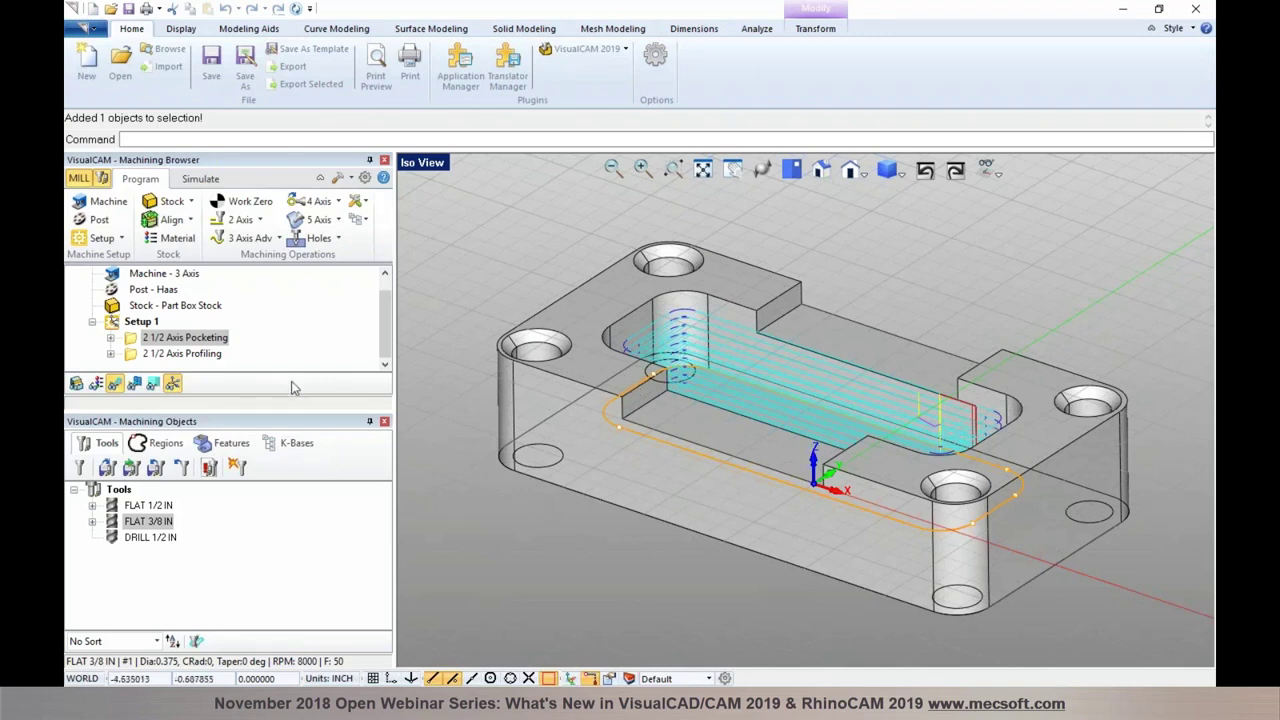
Try to post-process Setup 1, declining to continue with the duplicate tool numbers.
click(141, 322)
right_click(142, 323)
click(178, 357)
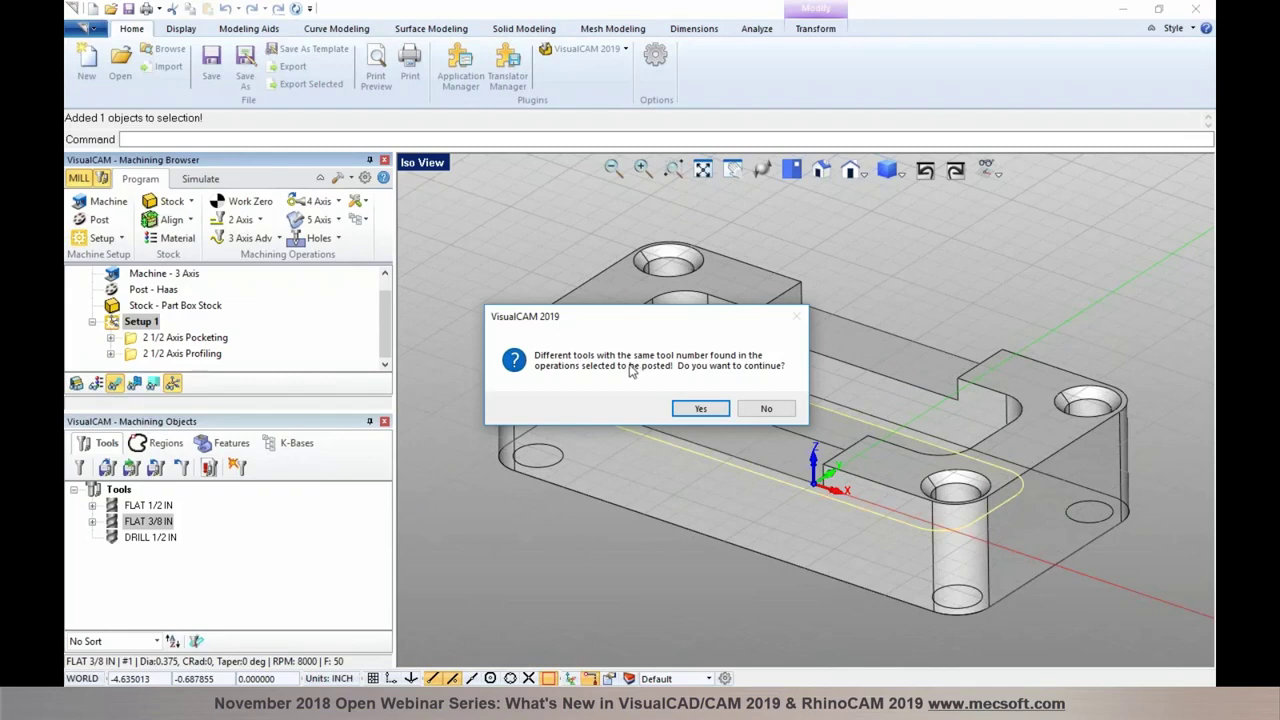
click(764, 409)
Examine the tool numbers assigned to the flat mills and the drill in the cutting tools information list.
click(212, 470)
click(133, 90)
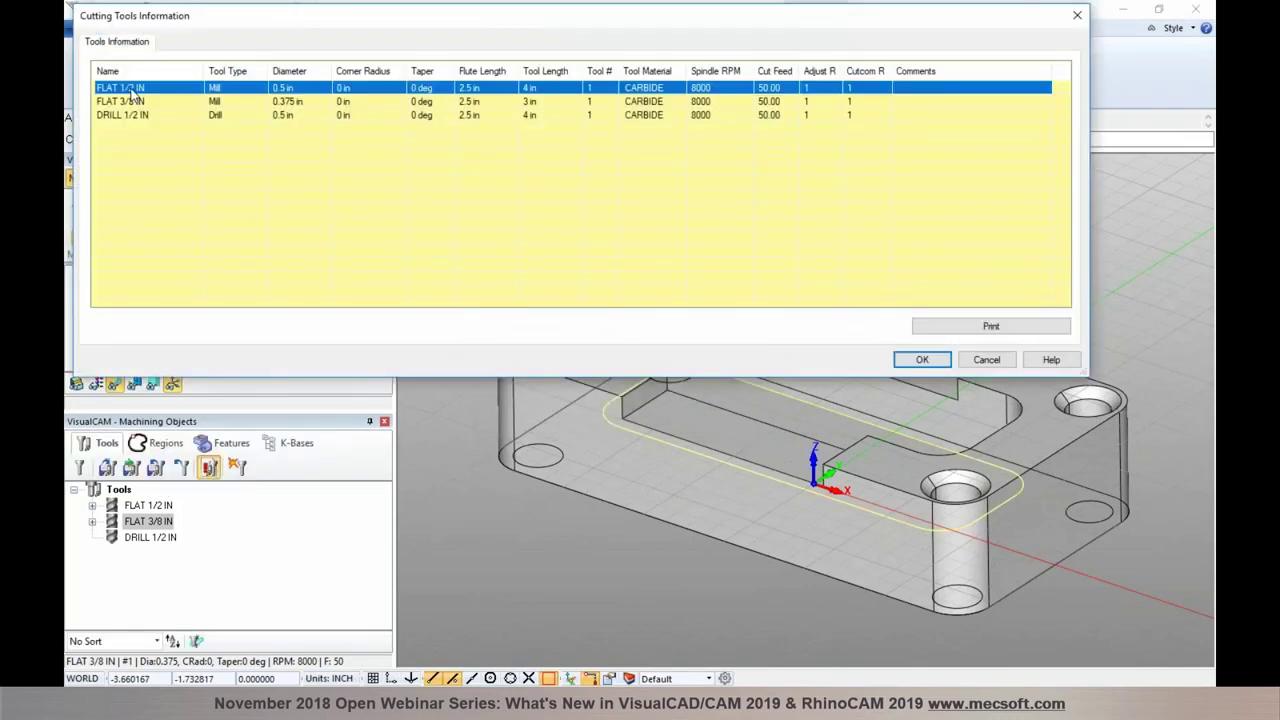
click(133, 101)
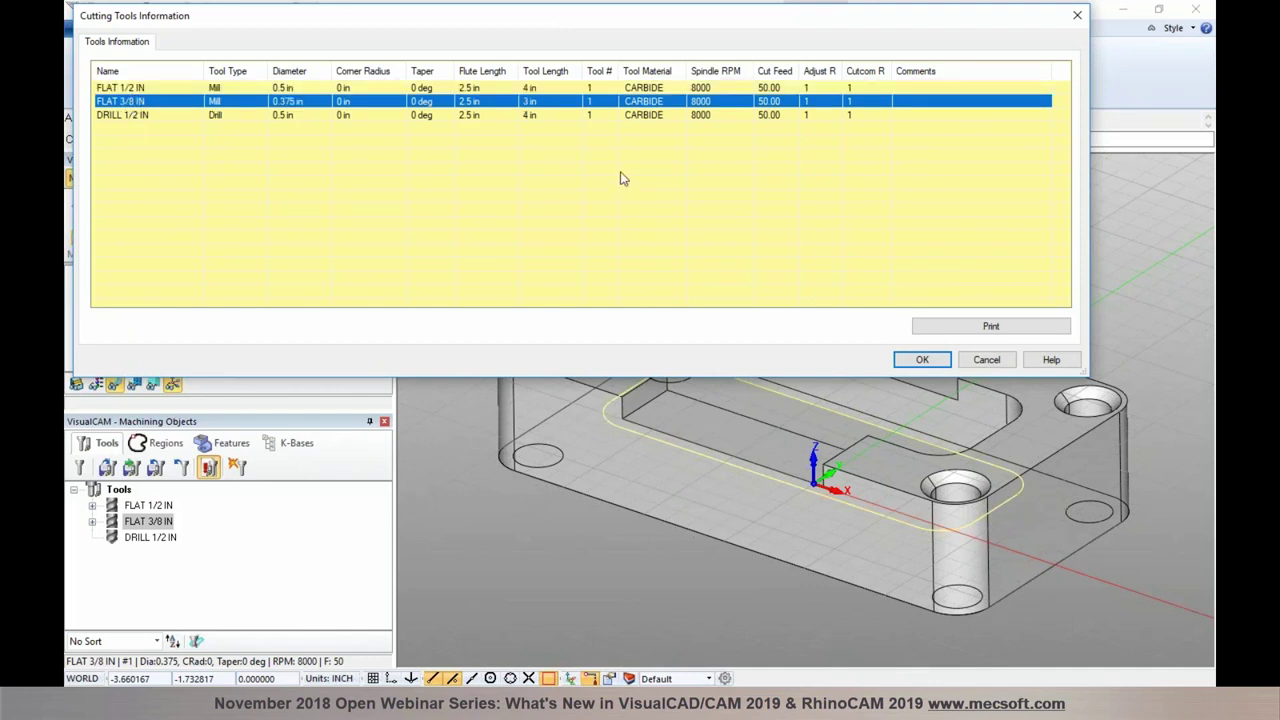
click(590, 89)
click(590, 101)
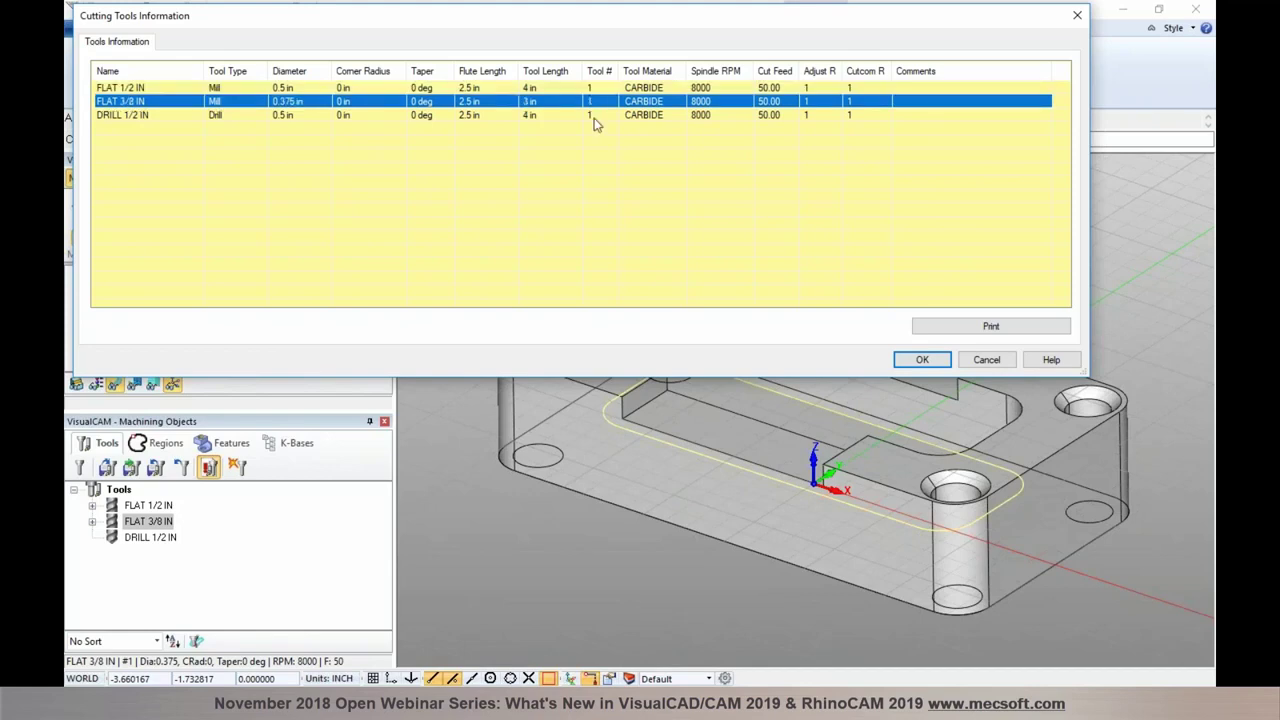
click(986, 360)
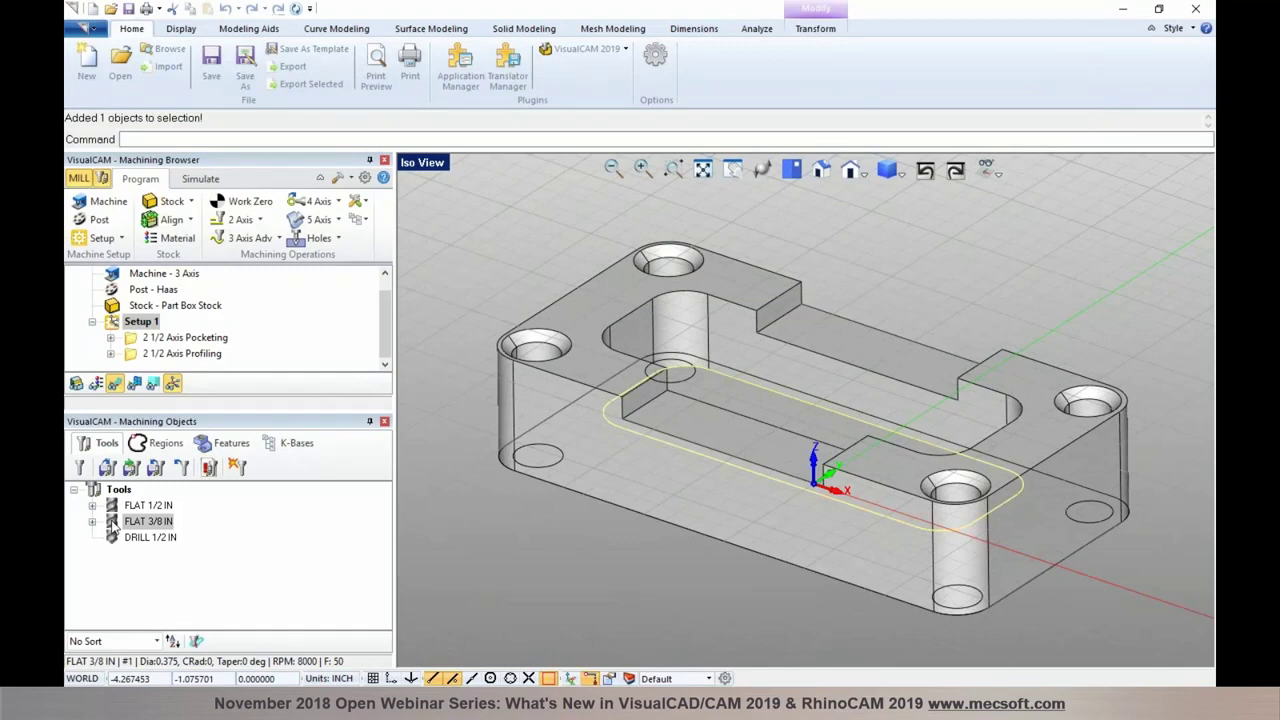
Clear the model selection and return to WhatsNewInVisualCADCAM2019.pdf to view the usability enhancements on tool cut depth.
click(567, 543)
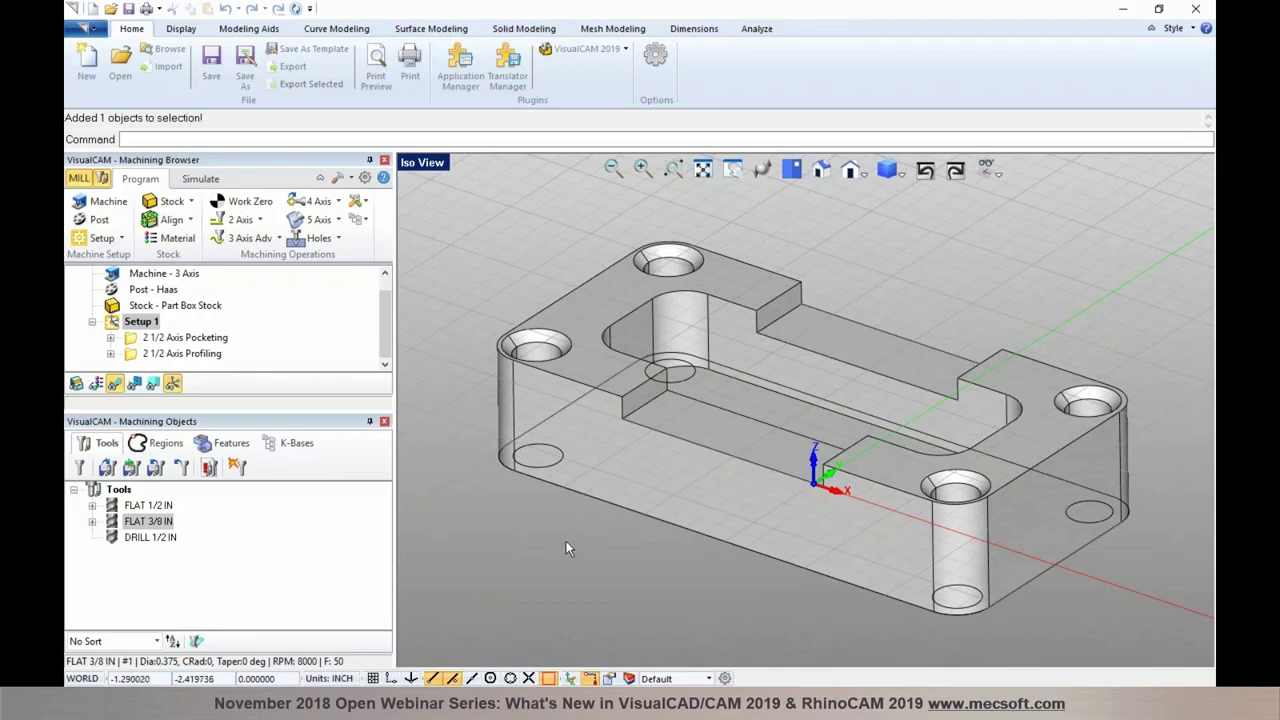
mouse_move(746, 700)
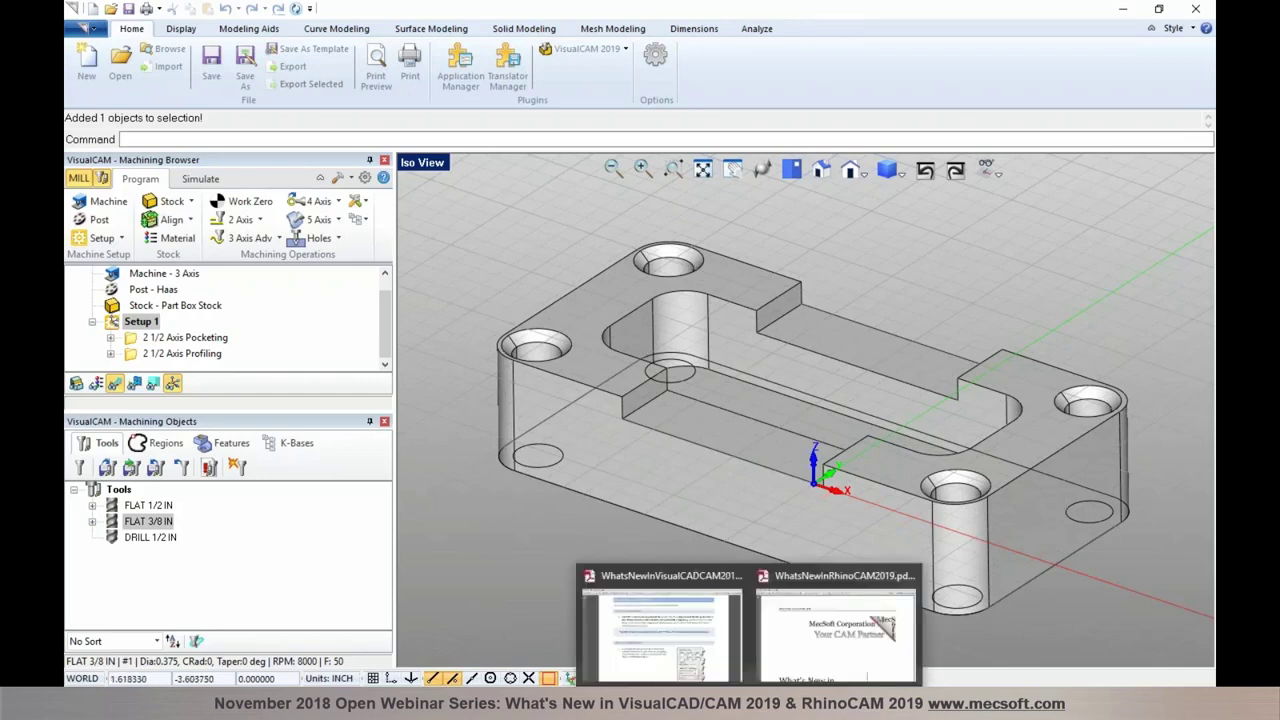
click(657, 648)
scroll(678, 551, down, 5)
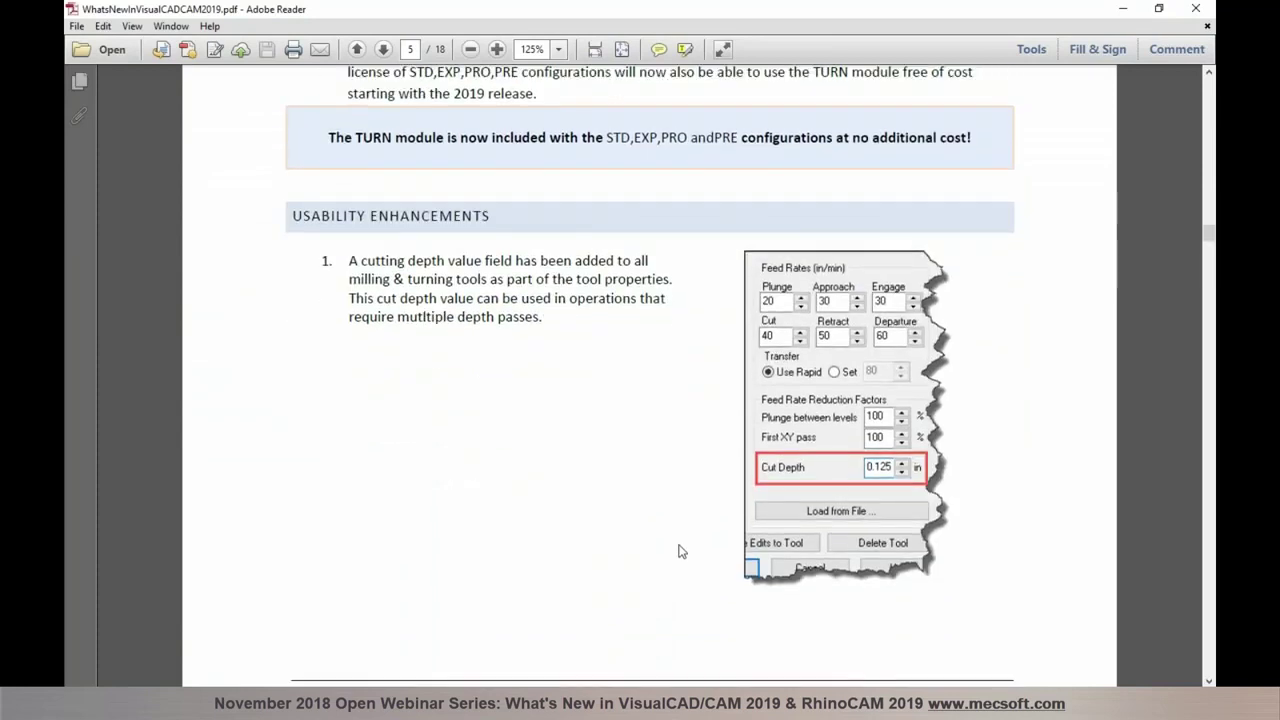
Review the remaining usability enhancements and the start of the feature based machining section in the PDF, and switch back to VisualCAM.
scroll(678, 551, down, 13)
scroll(650, 395, down, 5)
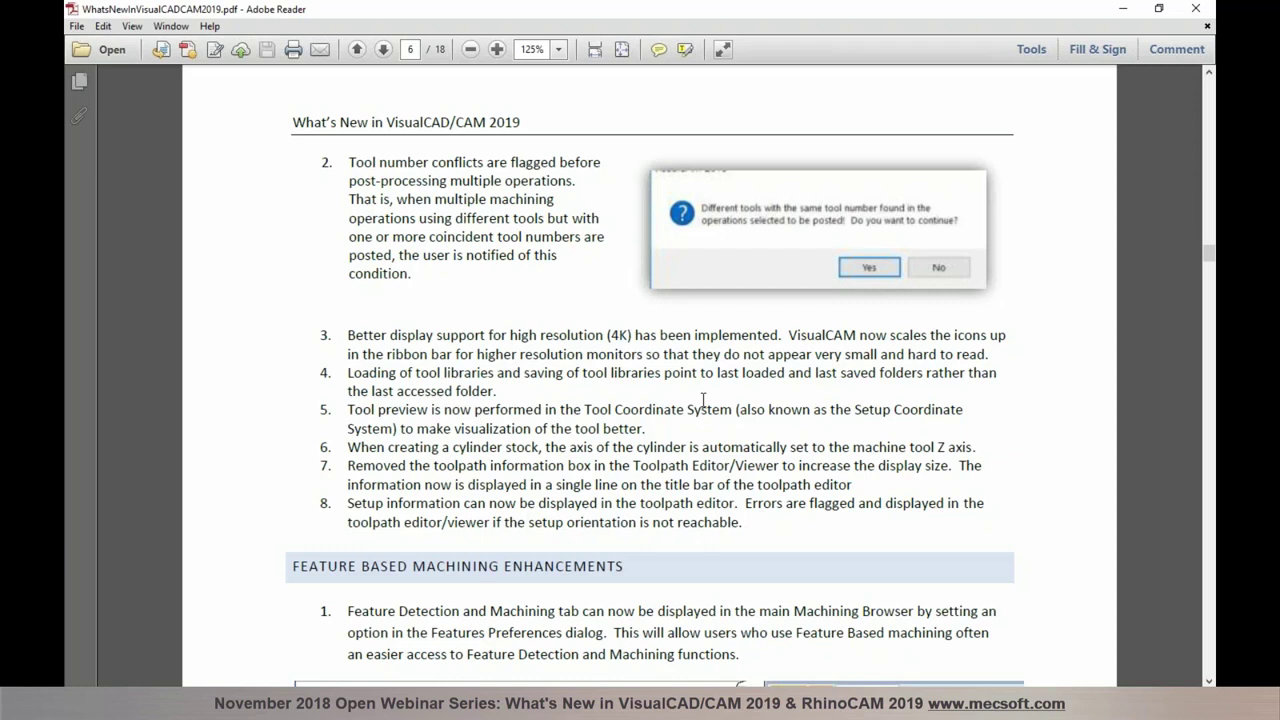
scroll(703, 400, down, 1)
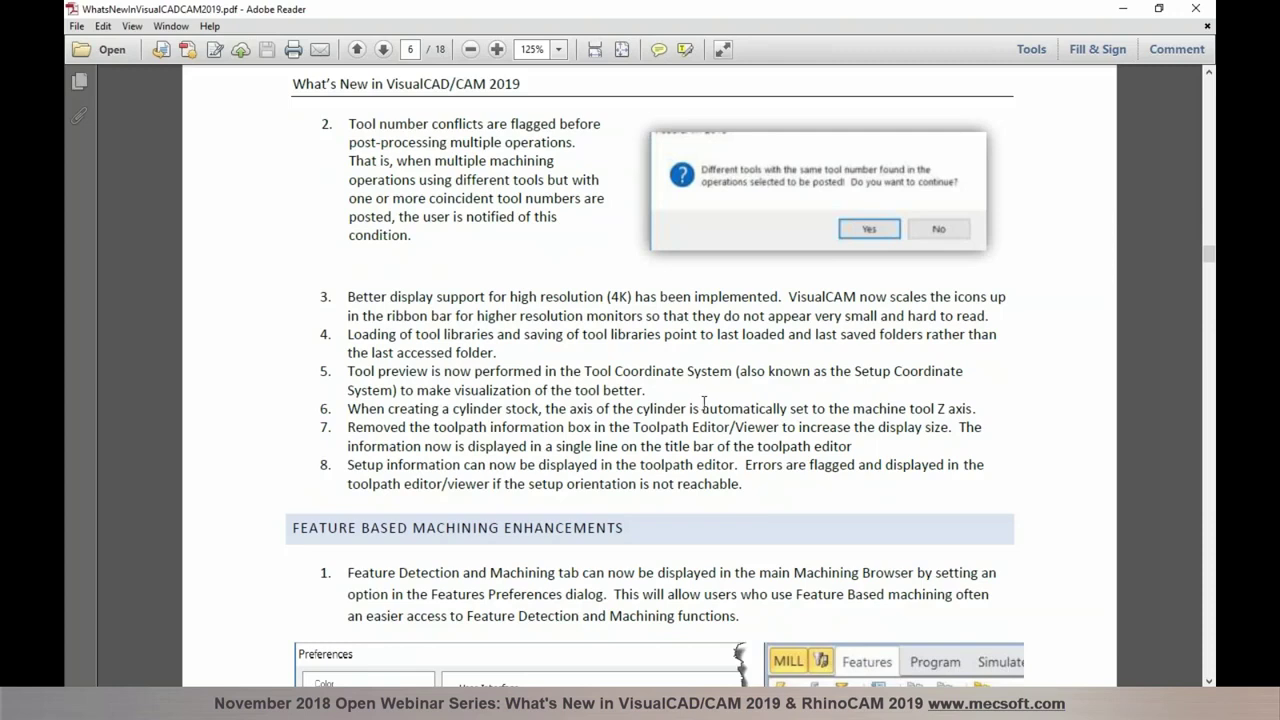
click(1122, 9)
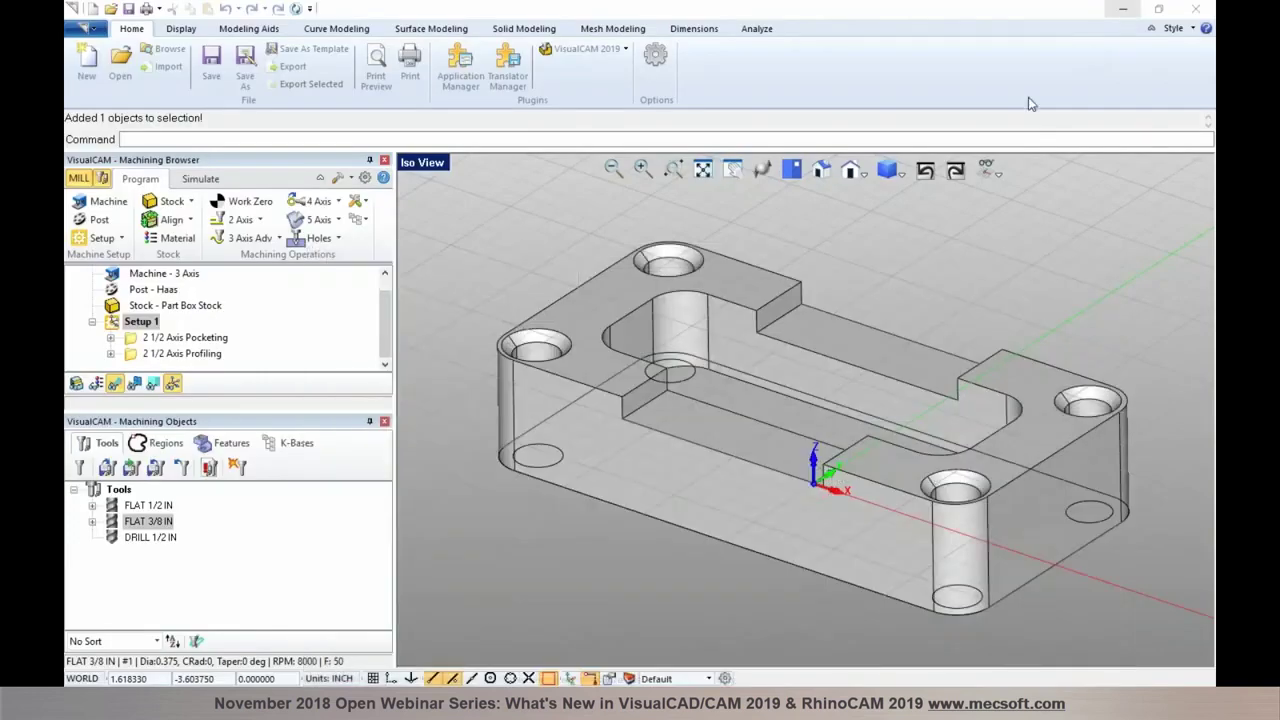
Open the 2 1/2 Axis Pocketing toolpath in the toolpath editor and preview the tool position at several GOTO motions.
click(198, 338)
click(111, 338)
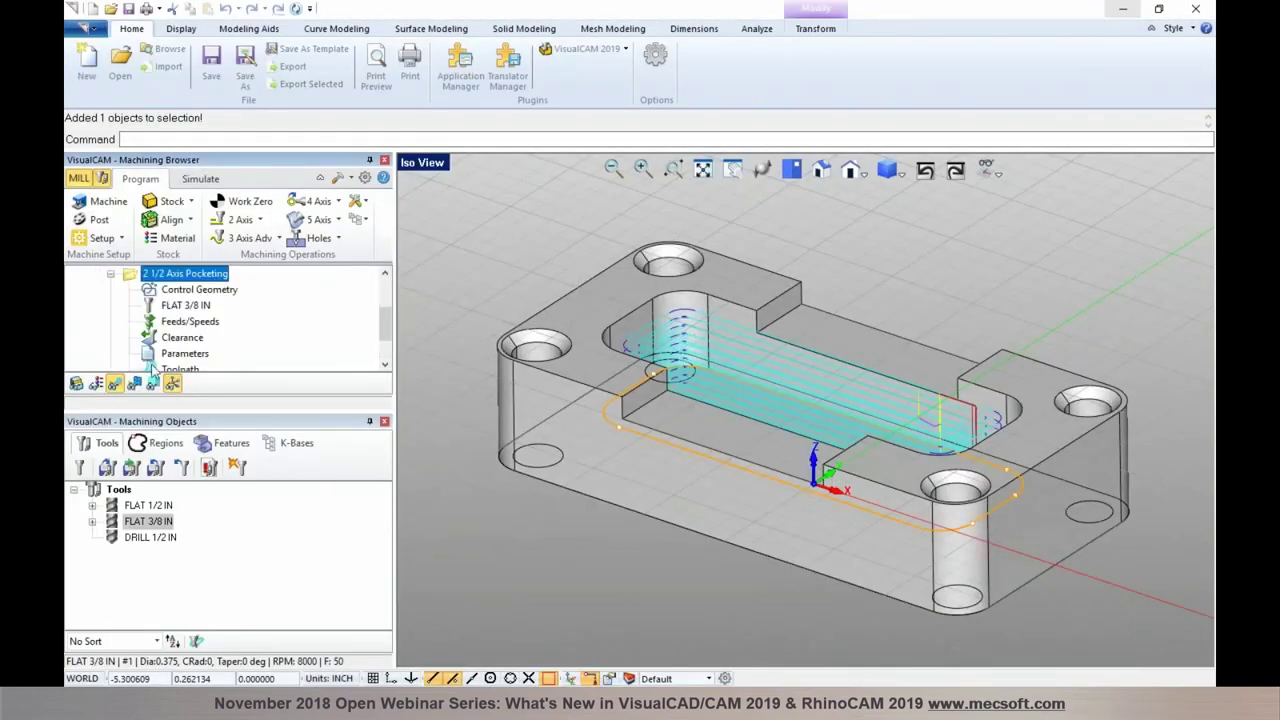
scroll(156, 366, down, 1)
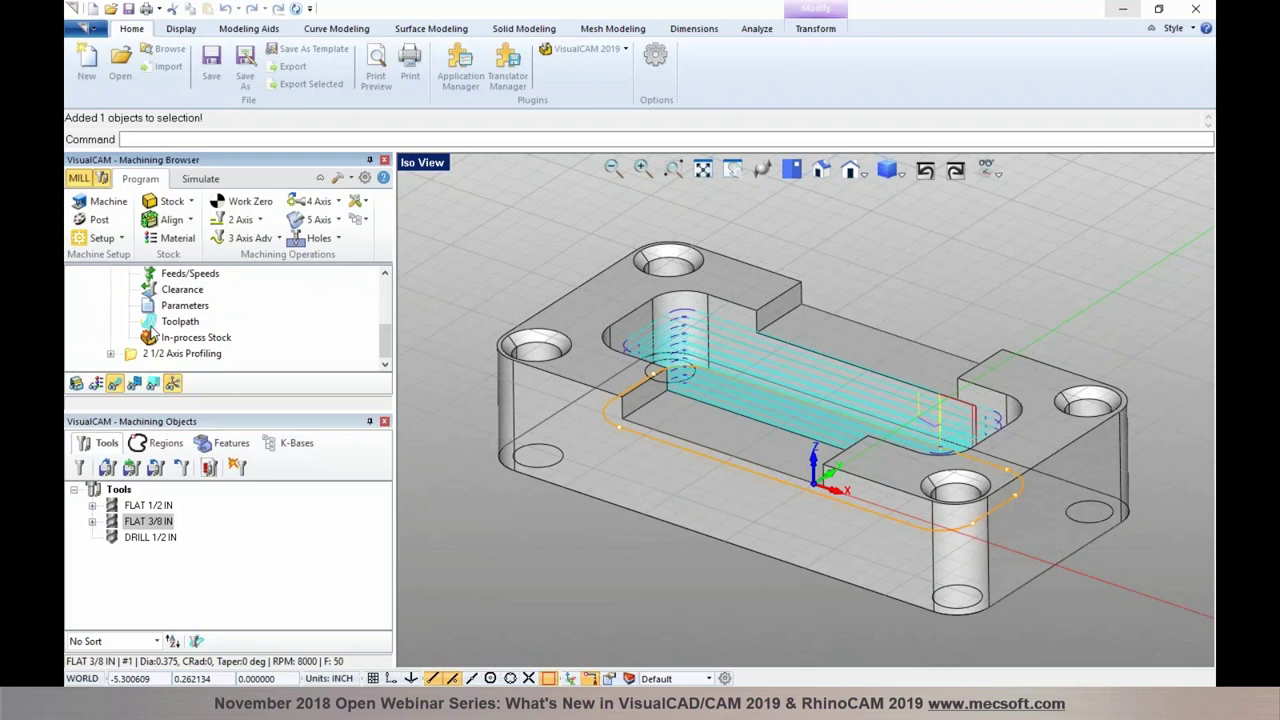
double_click(152, 324)
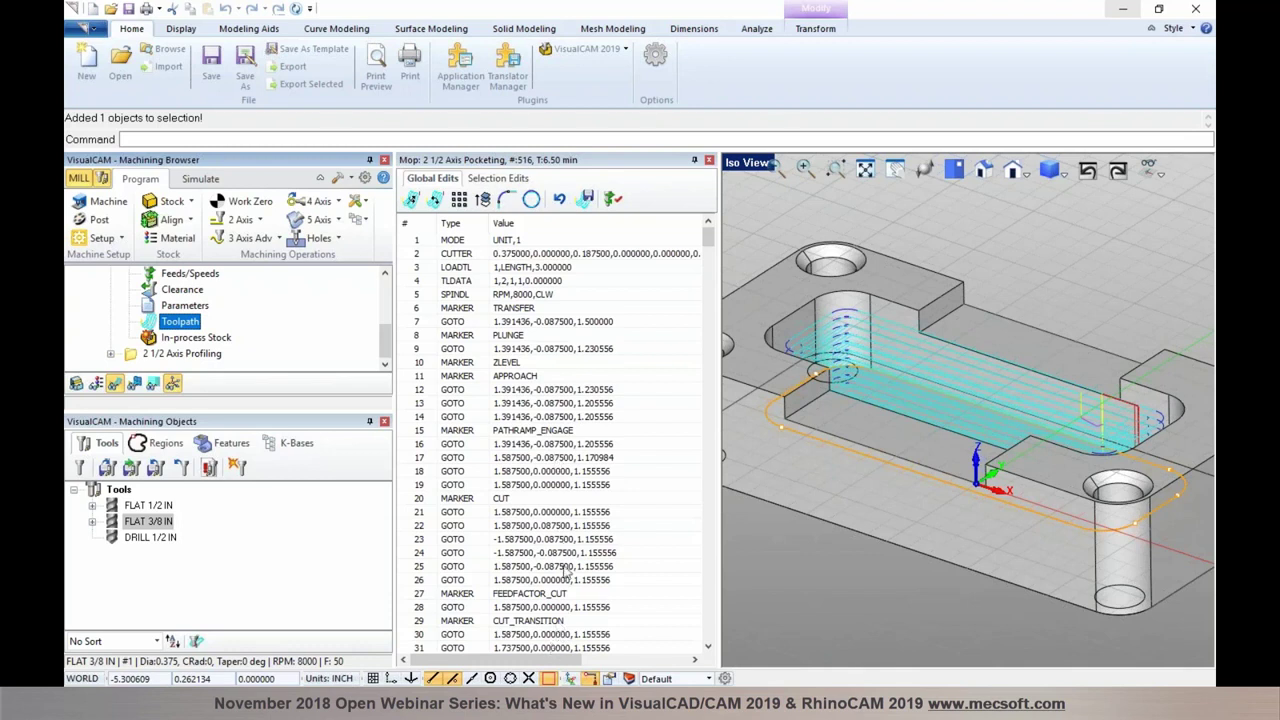
click(561, 609)
click(560, 633)
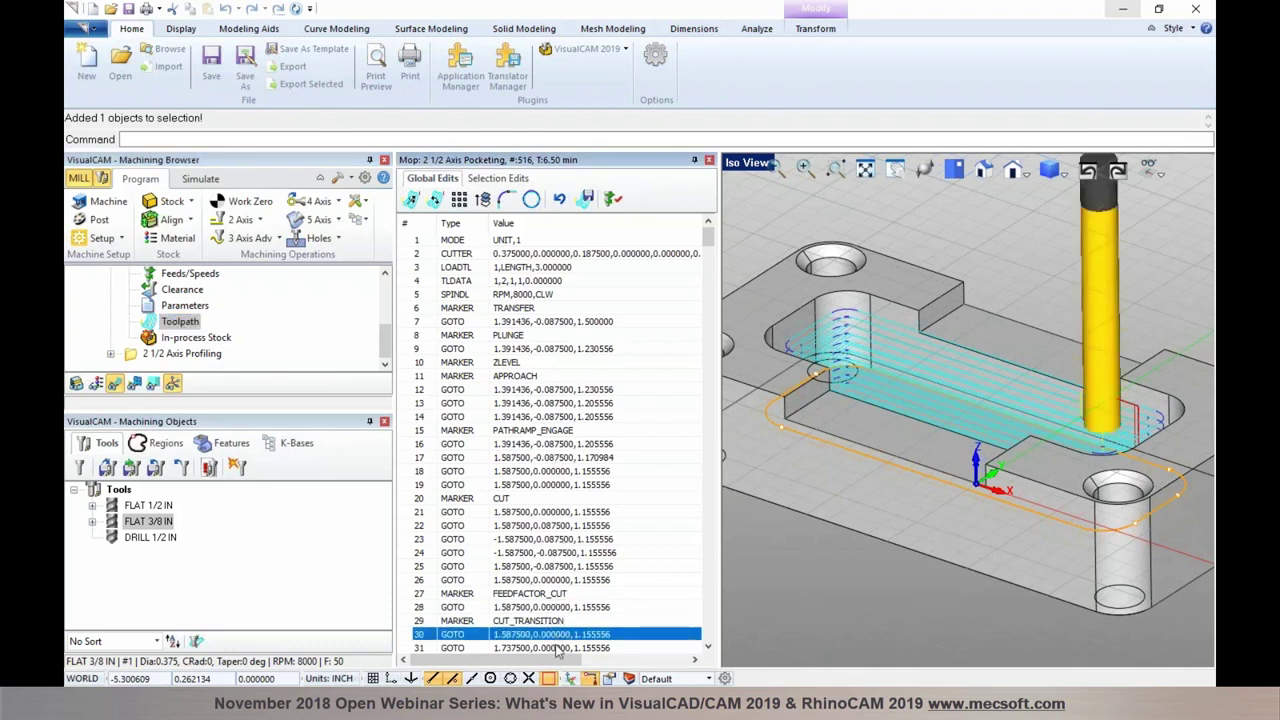
click(559, 648)
Examine the information for Setup 1 and the 2 1/2 Axis Pocketing operation in the toolpath editor, and close the editor.
scroll(574, 568, up, 1)
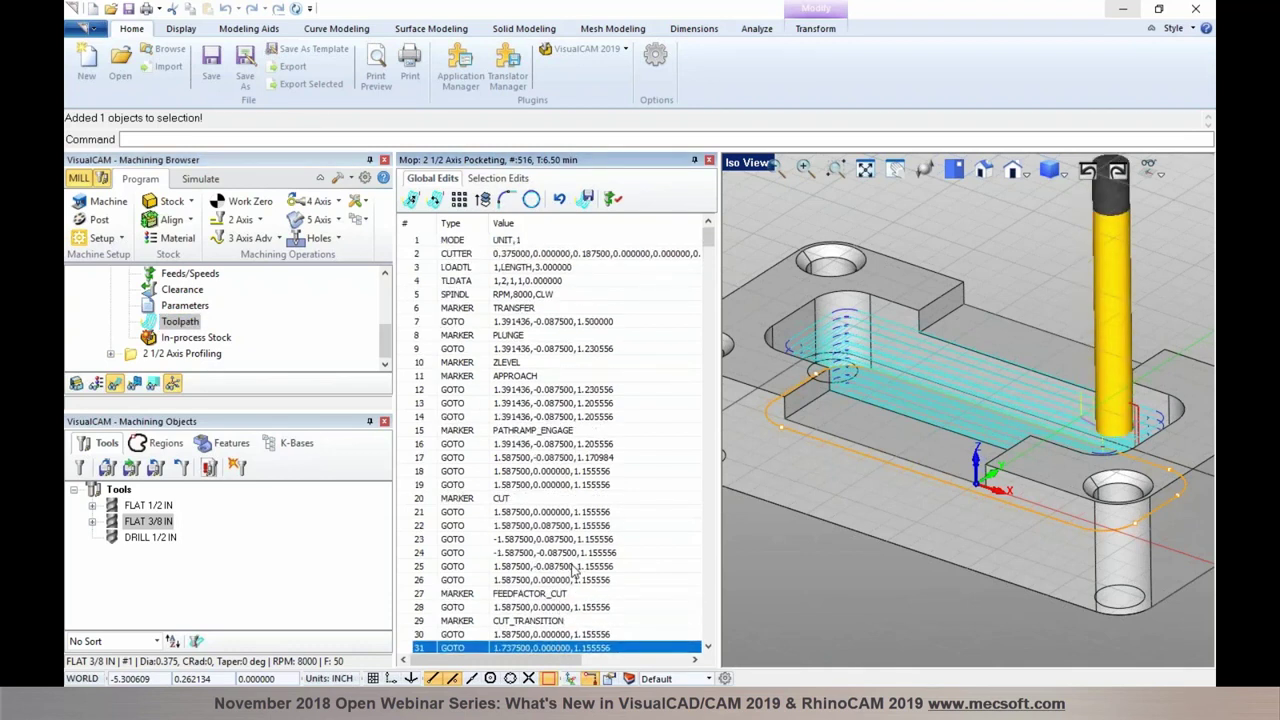
scroll(388, 340, up, 1)
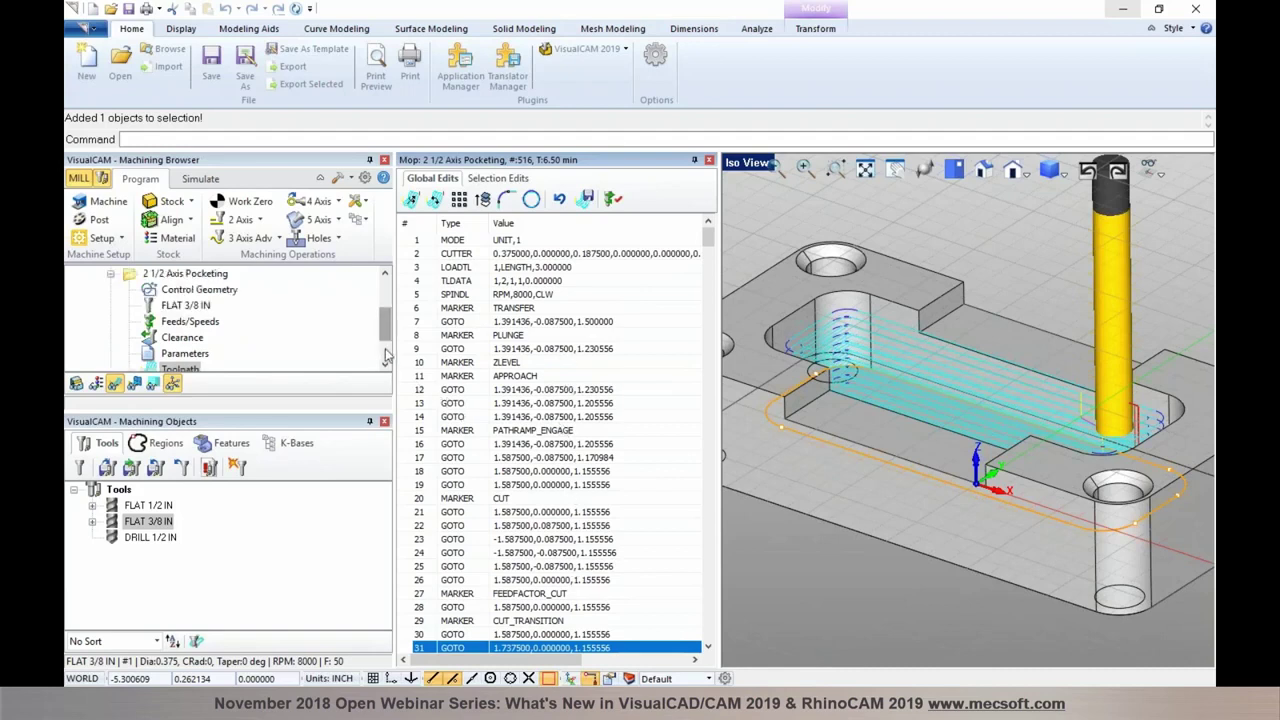
scroll(388, 340, up, 1)
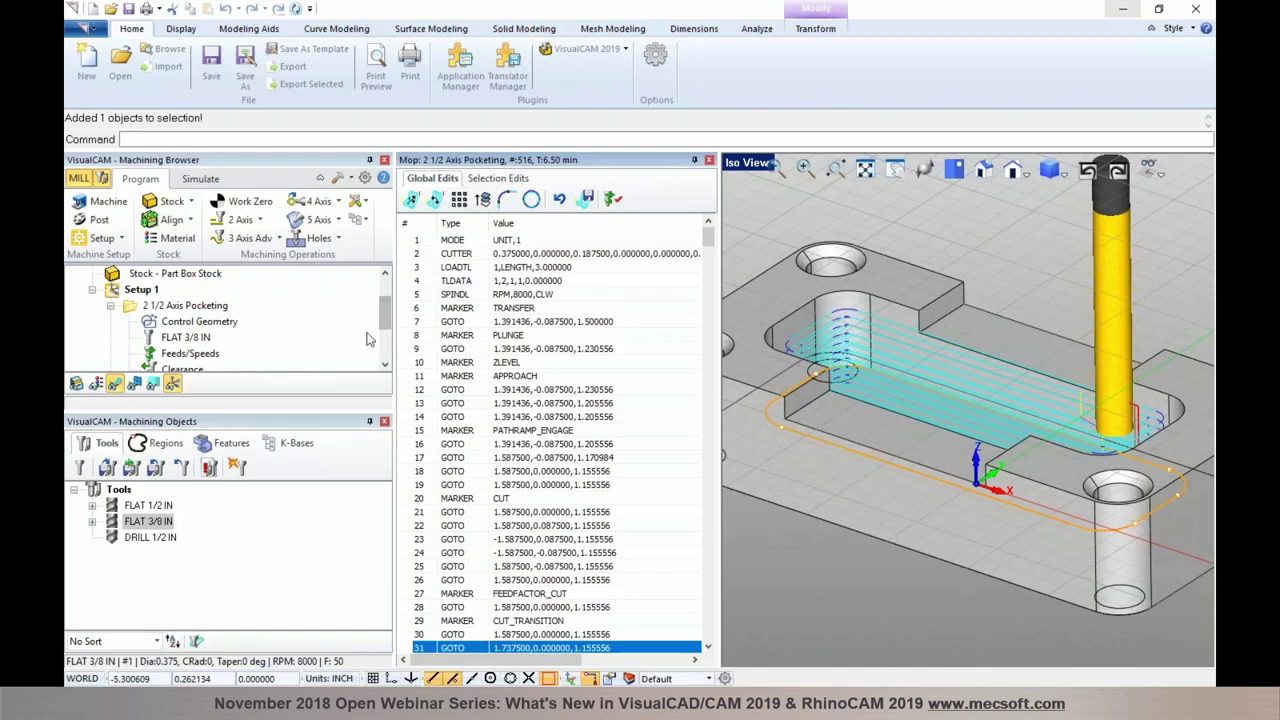
click(143, 290)
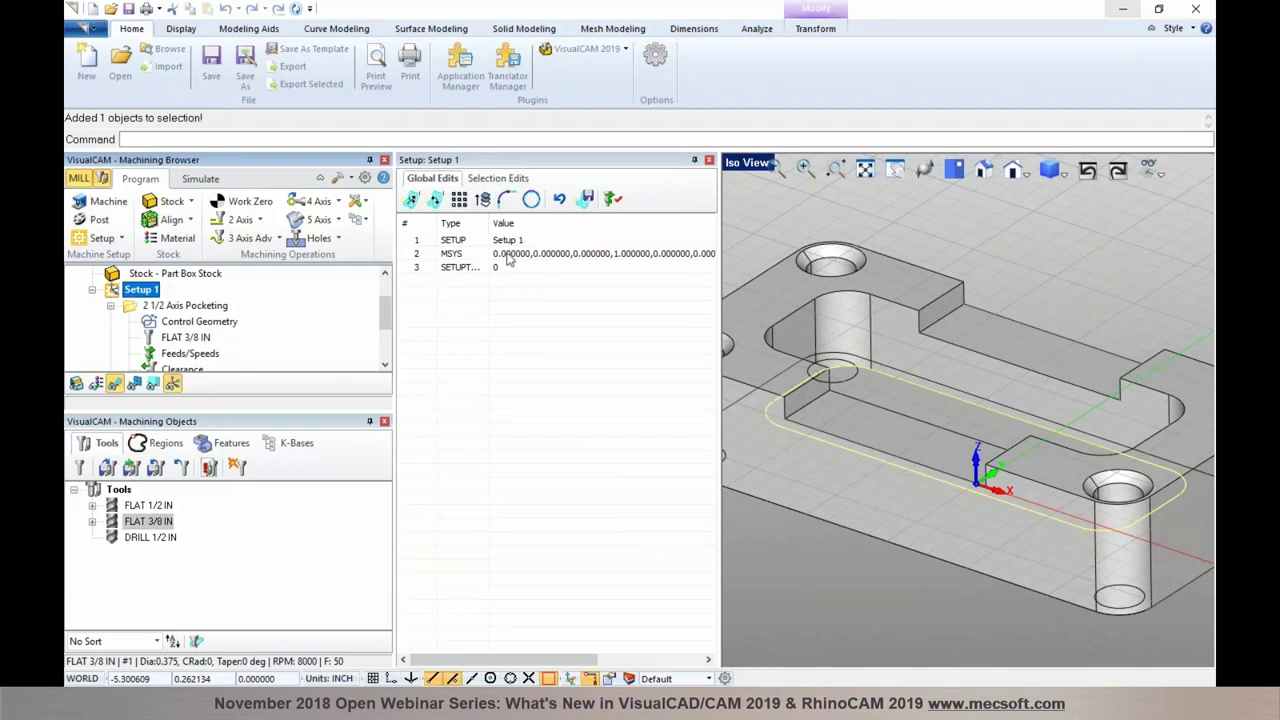
click(182, 306)
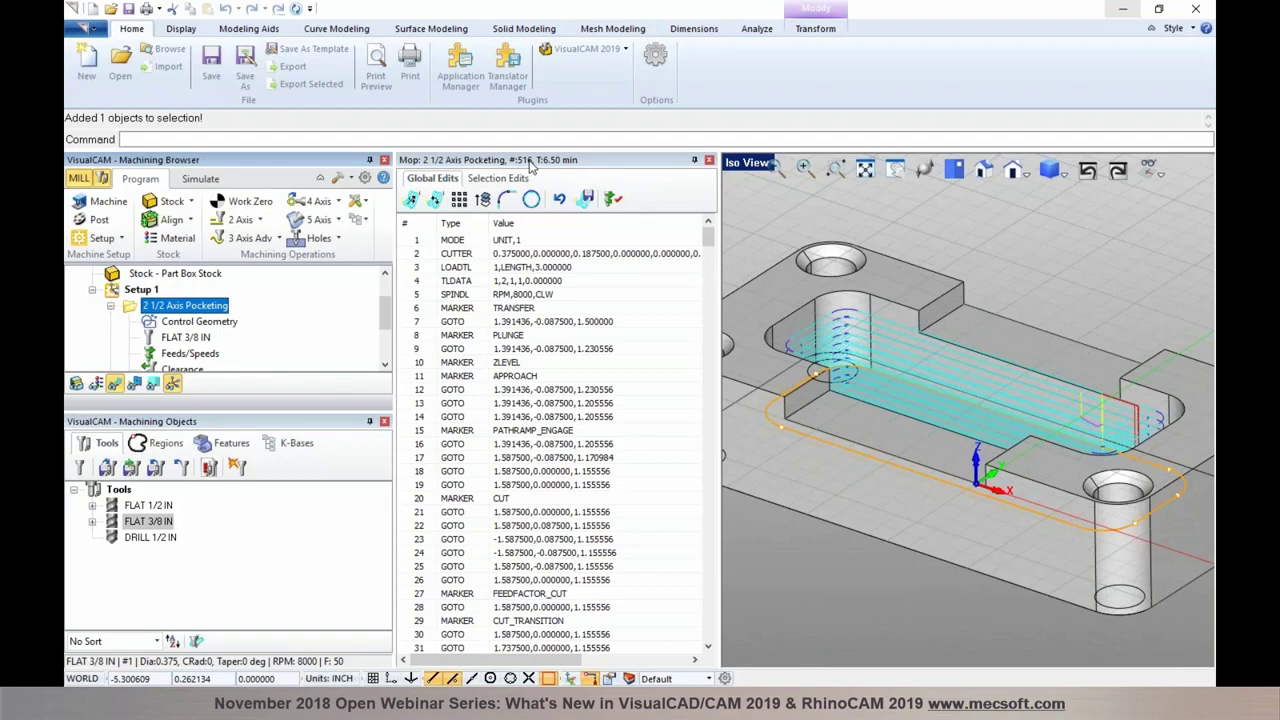
click(150, 292)
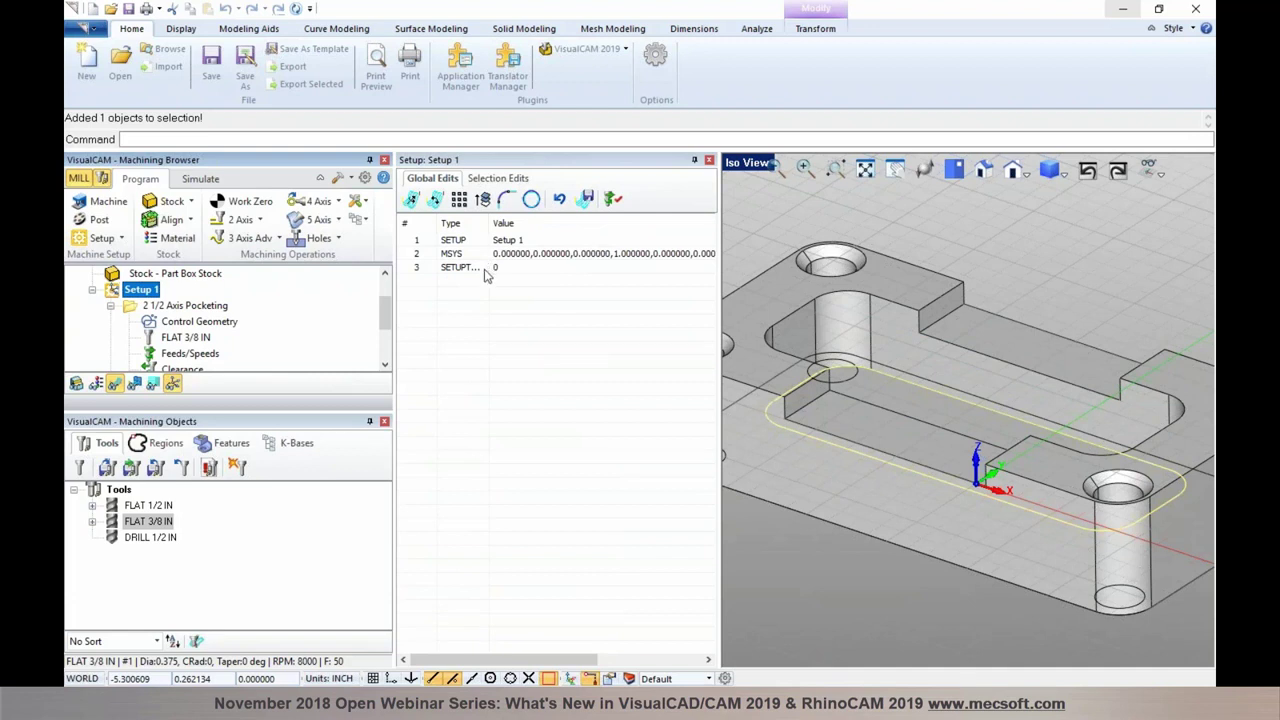
click(709, 161)
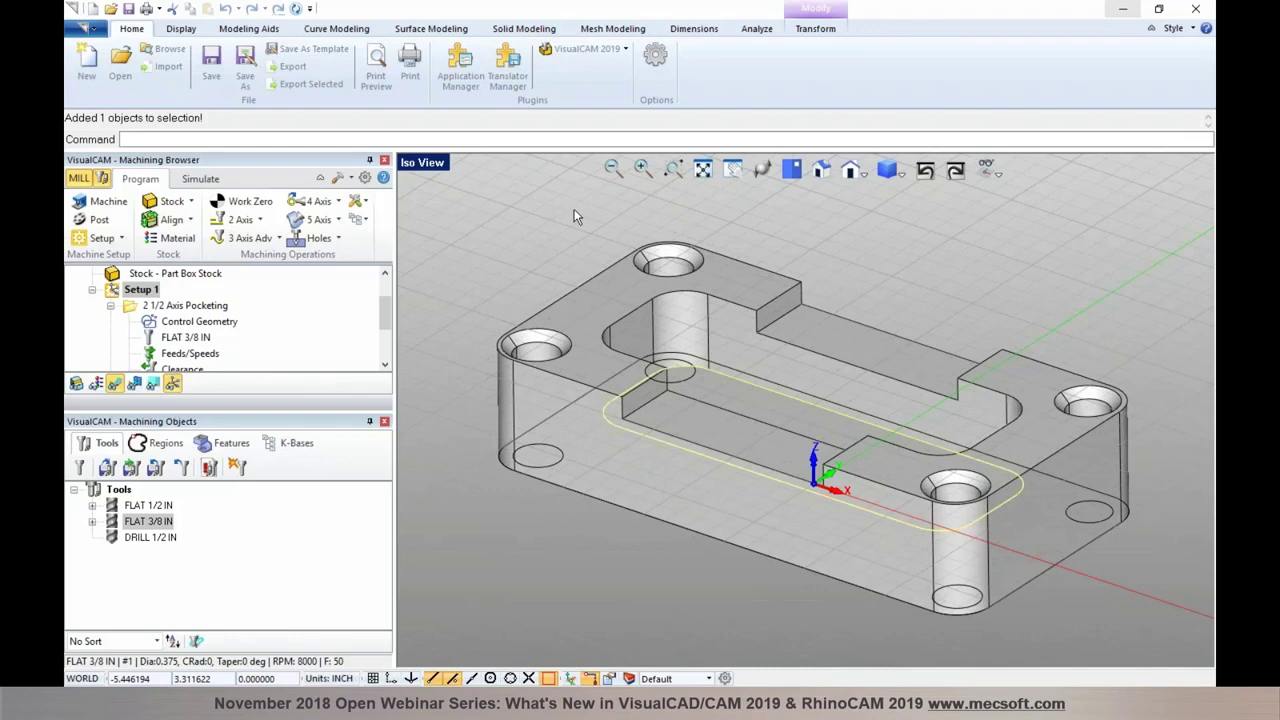
Clear the selection and dock the Machining Objects browser beside the Machining Browser, checking its features section before returning to its tools.
key(Escape)
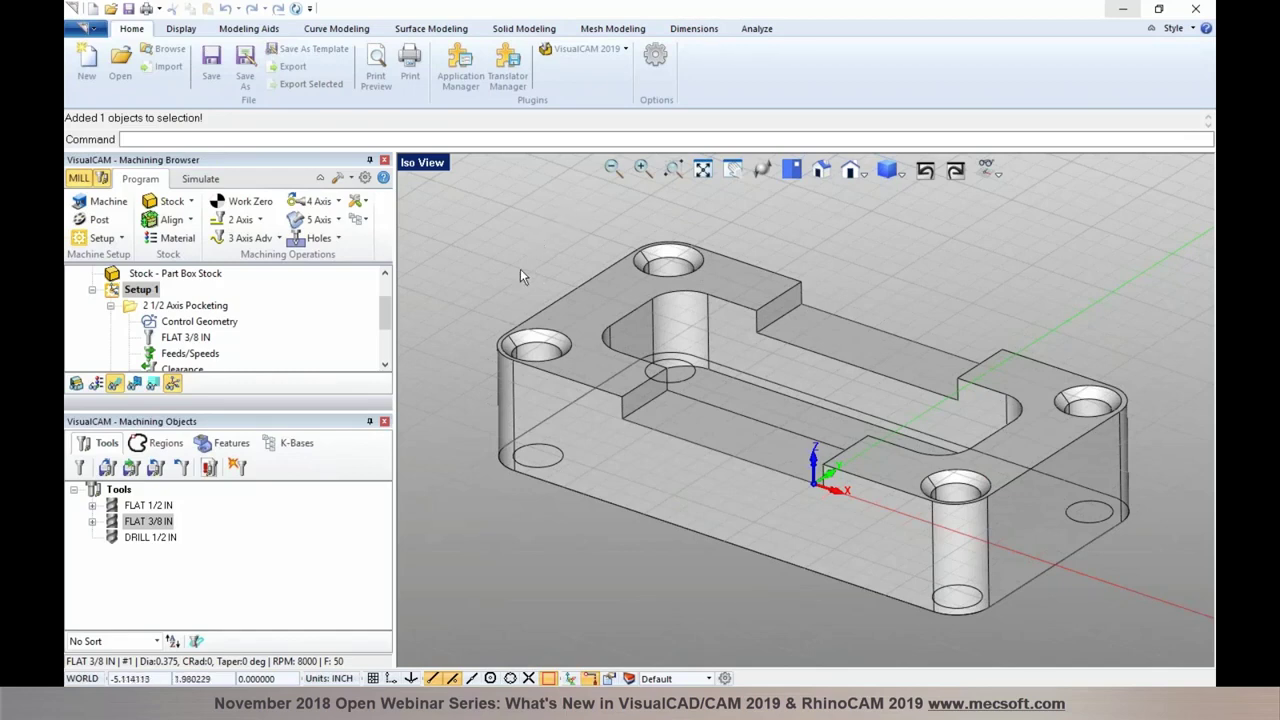
drag(251, 421, 783, 411)
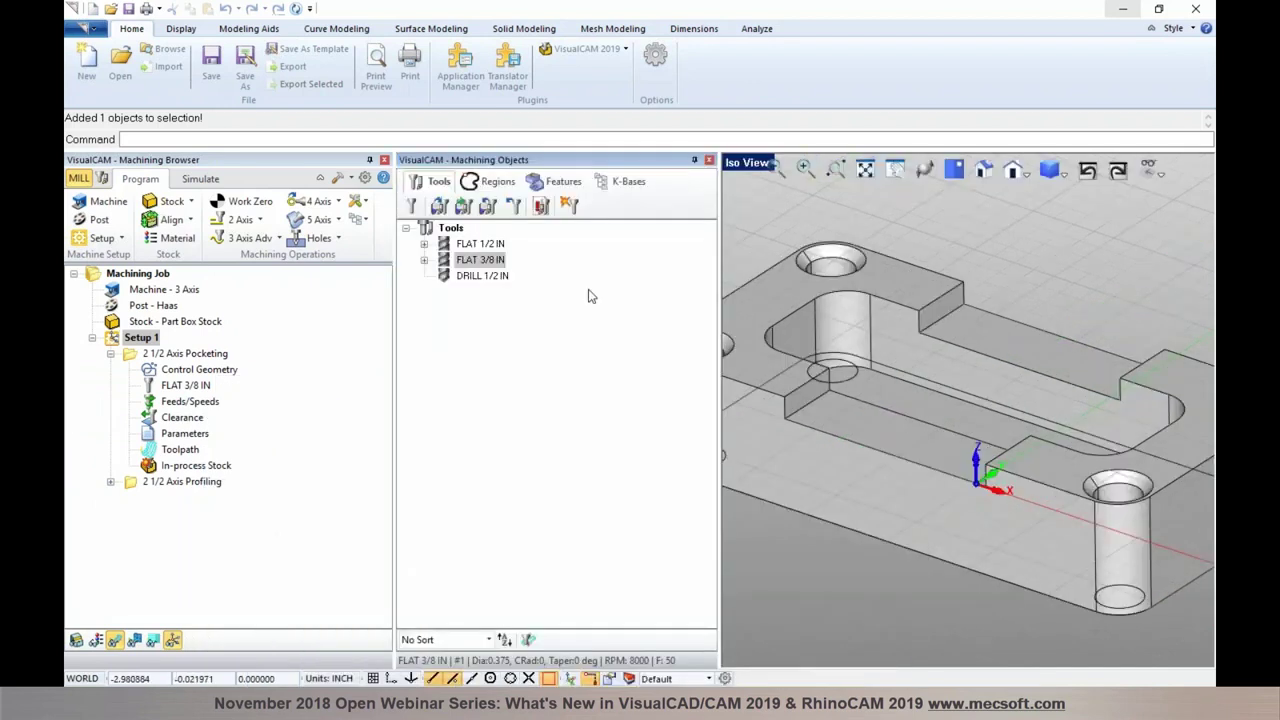
click(561, 184)
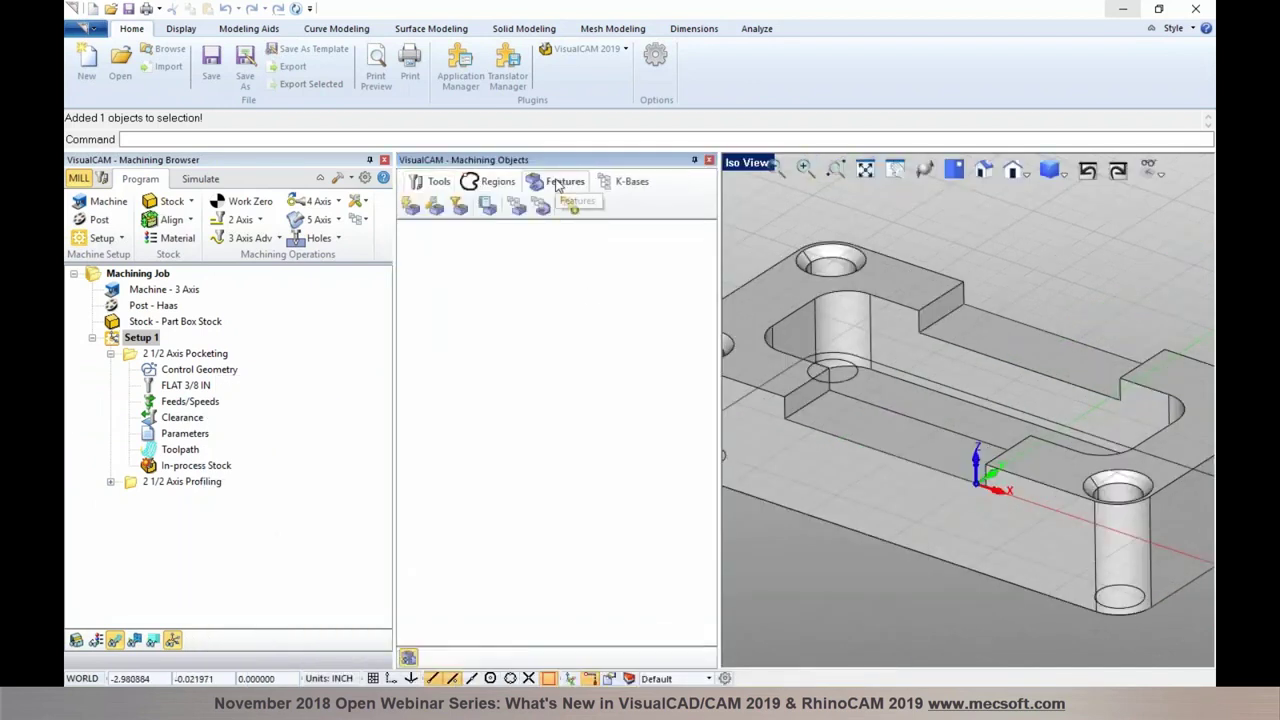
click(440, 182)
Turn off Show Features Tab in Machining Objects browser in the Features preferences and apply the change.
click(365, 178)
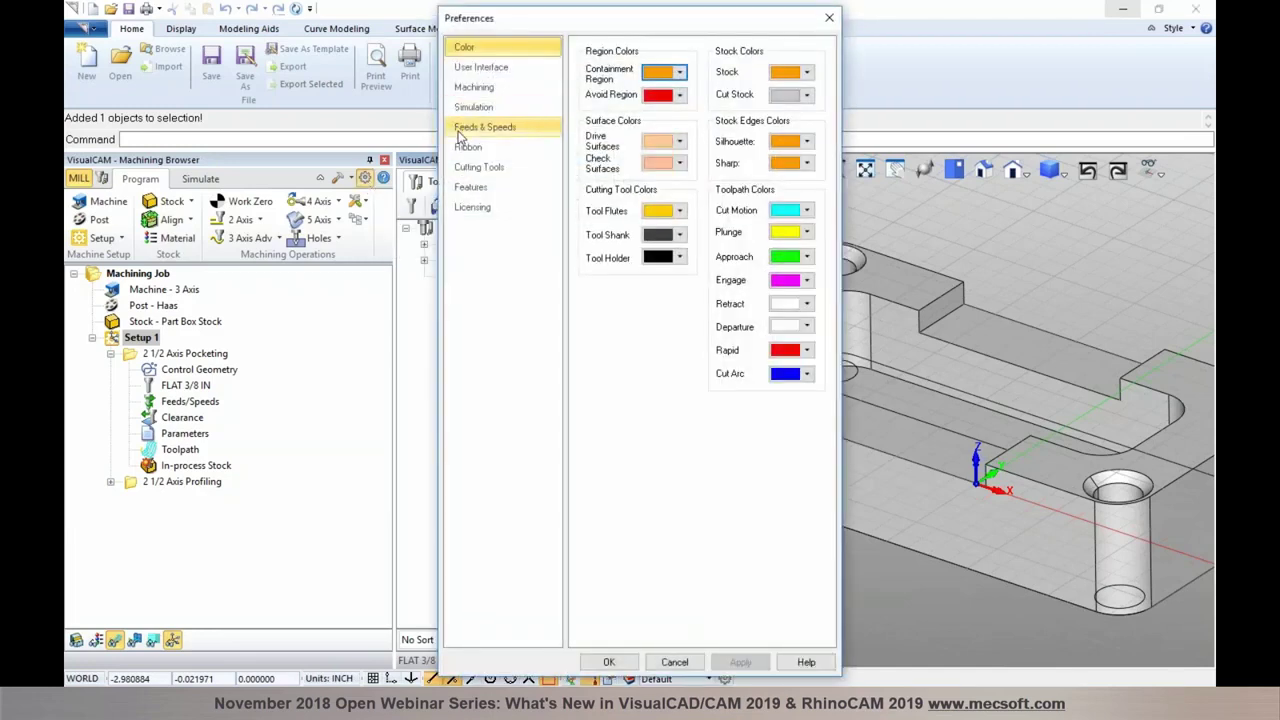
click(470, 188)
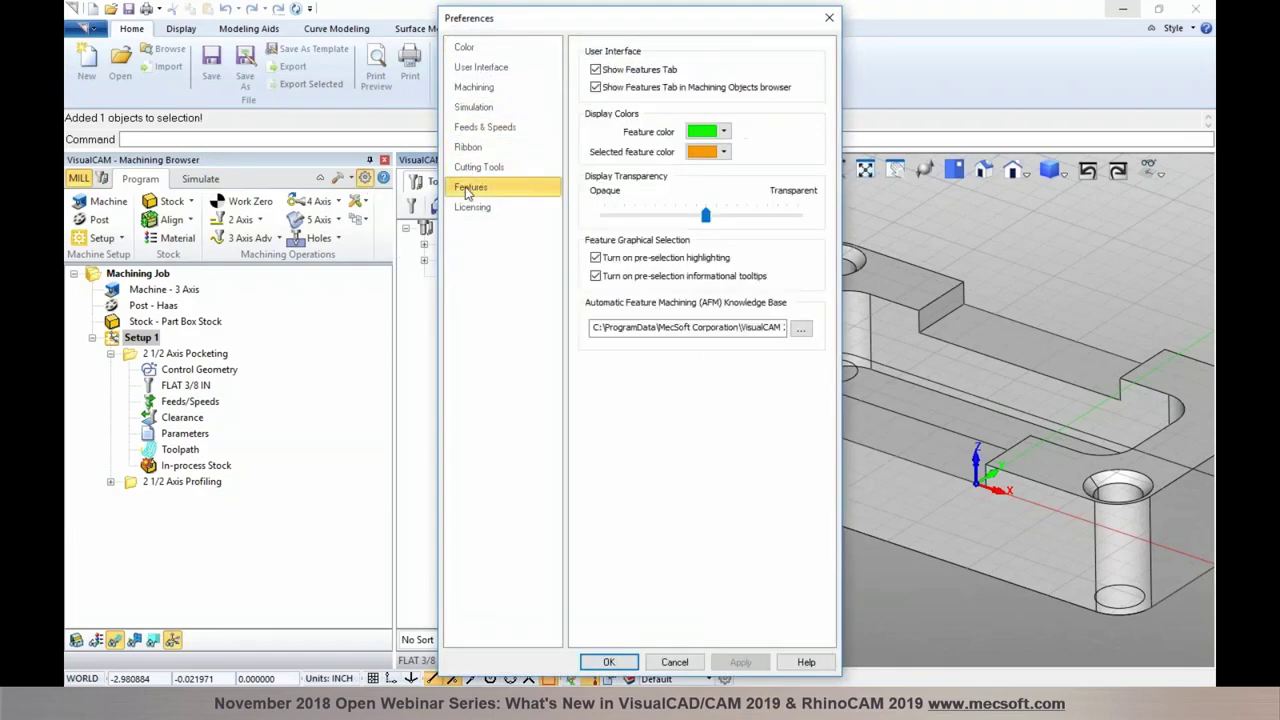
click(601, 94)
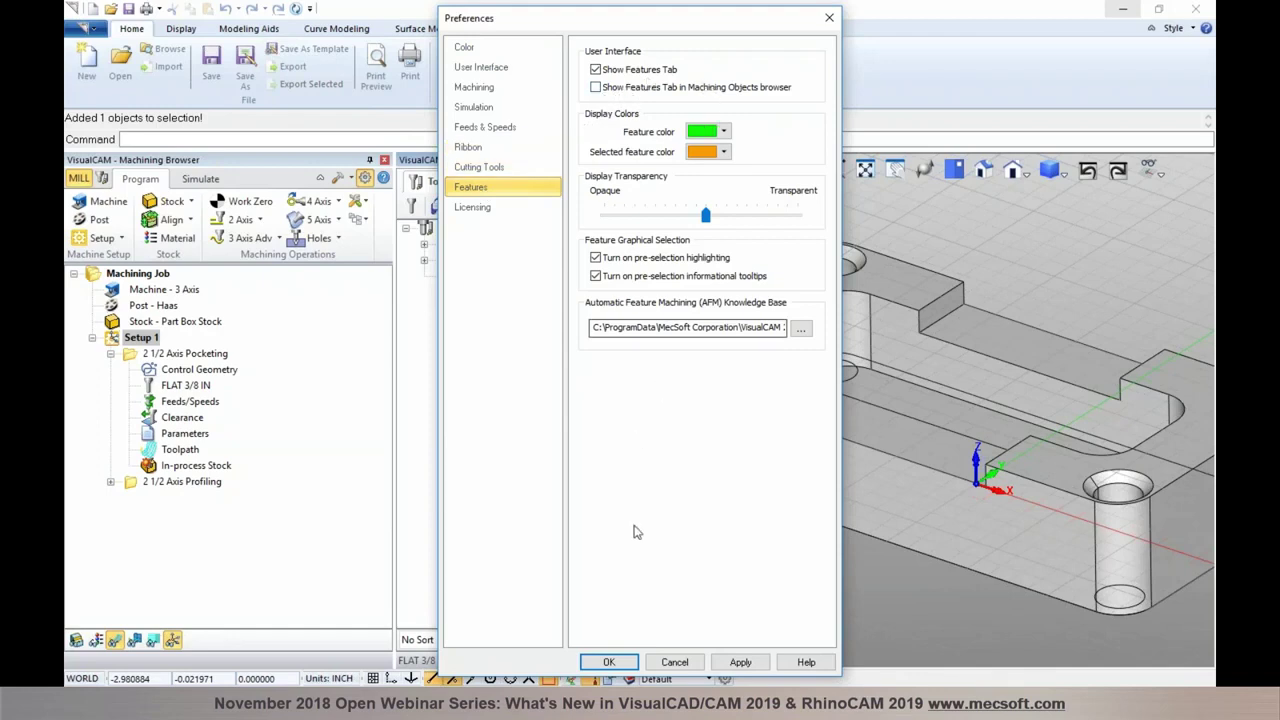
click(740, 664)
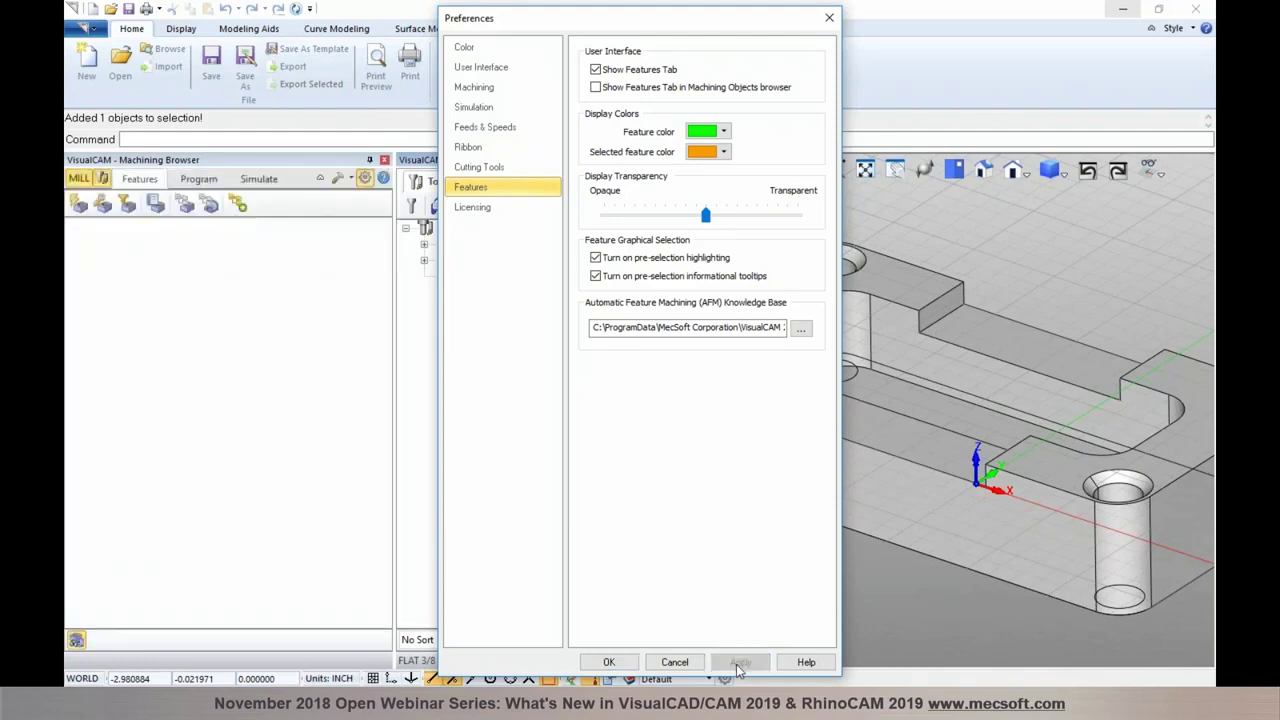
click(626, 664)
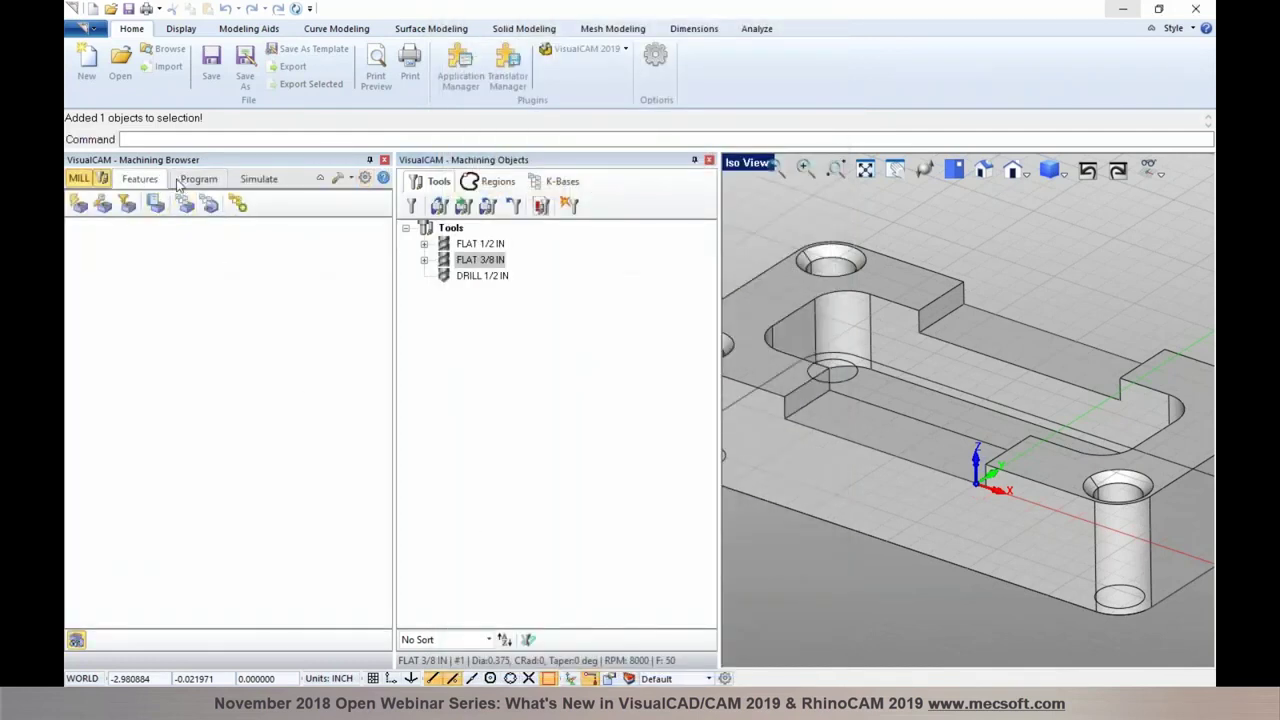
Turn Show Features Tab in Machining Objects browser back on in the Features preferences and apply it.
click(364, 178)
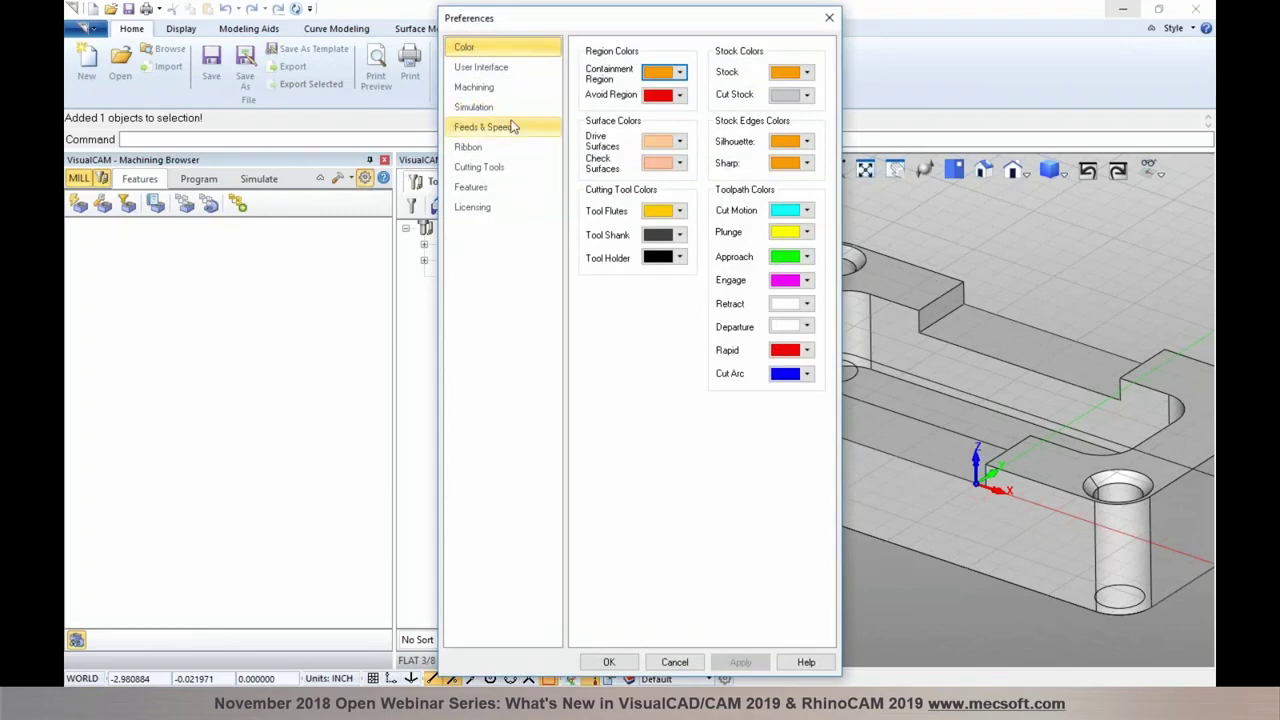
click(494, 186)
click(597, 88)
click(738, 661)
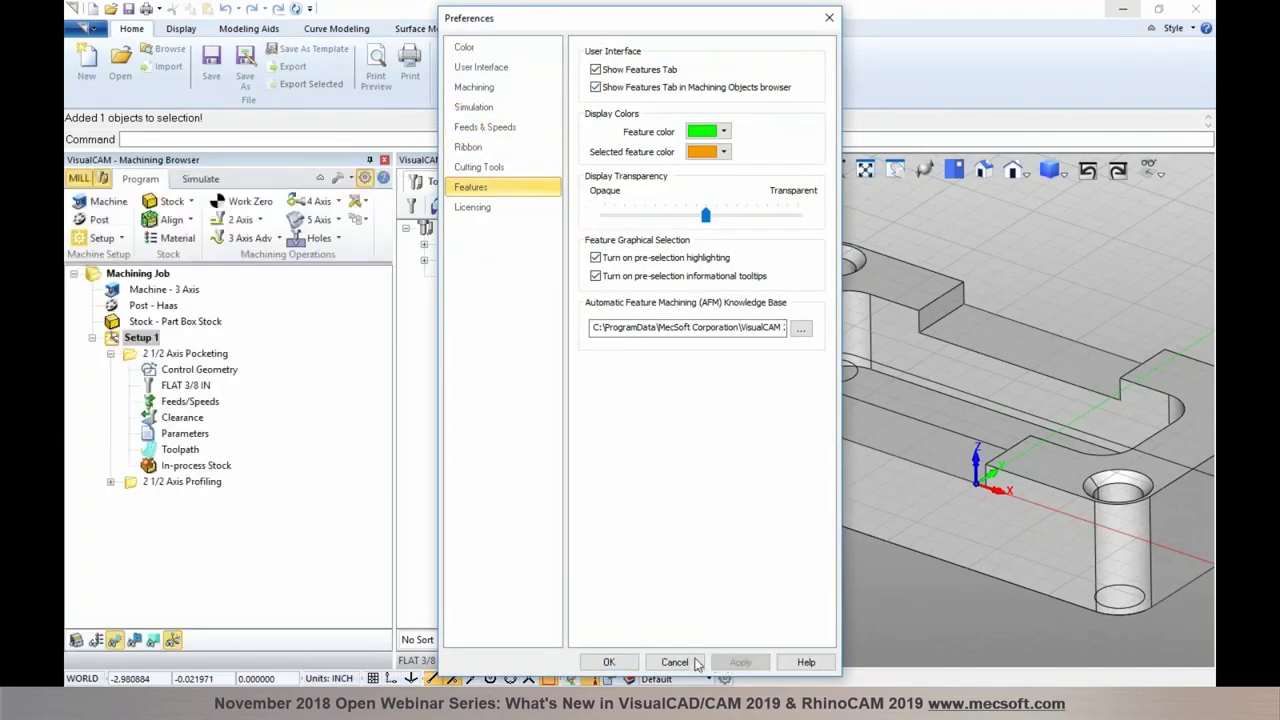
click(617, 662)
Run automatic feature detection on the part from the features section of the Machining Objects browser.
click(563, 183)
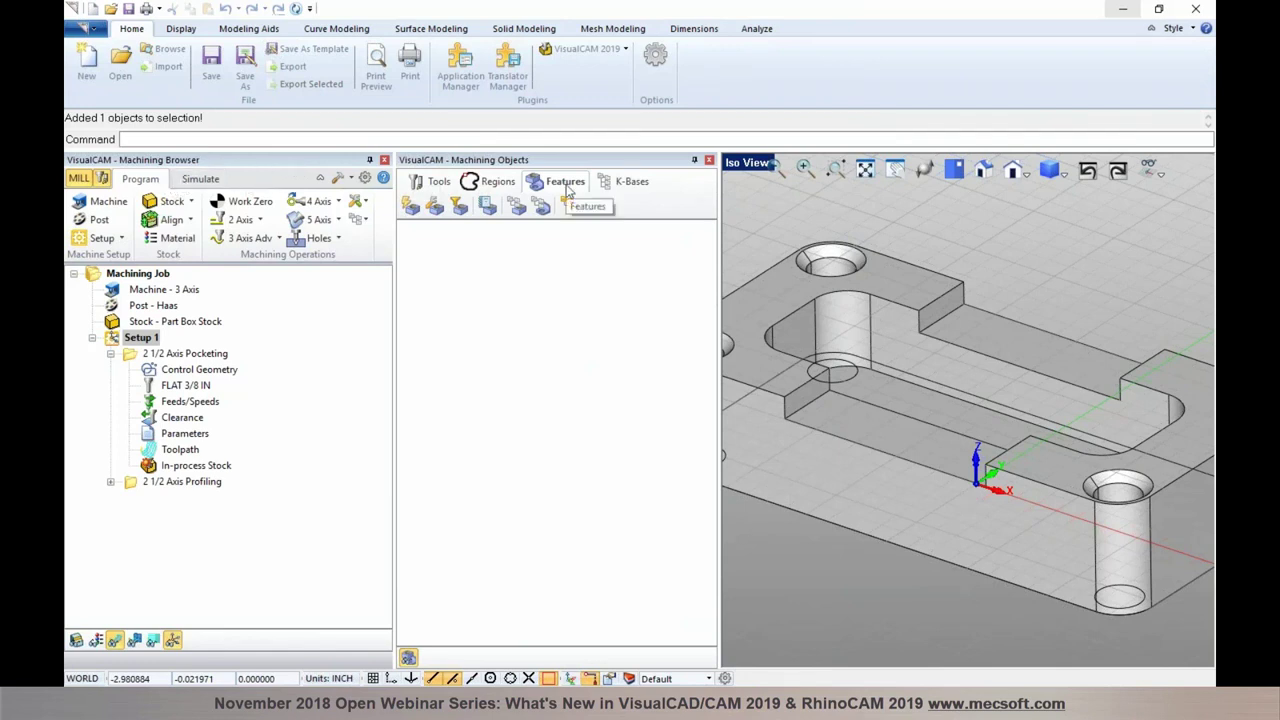
scroll(893, 309, down, 4)
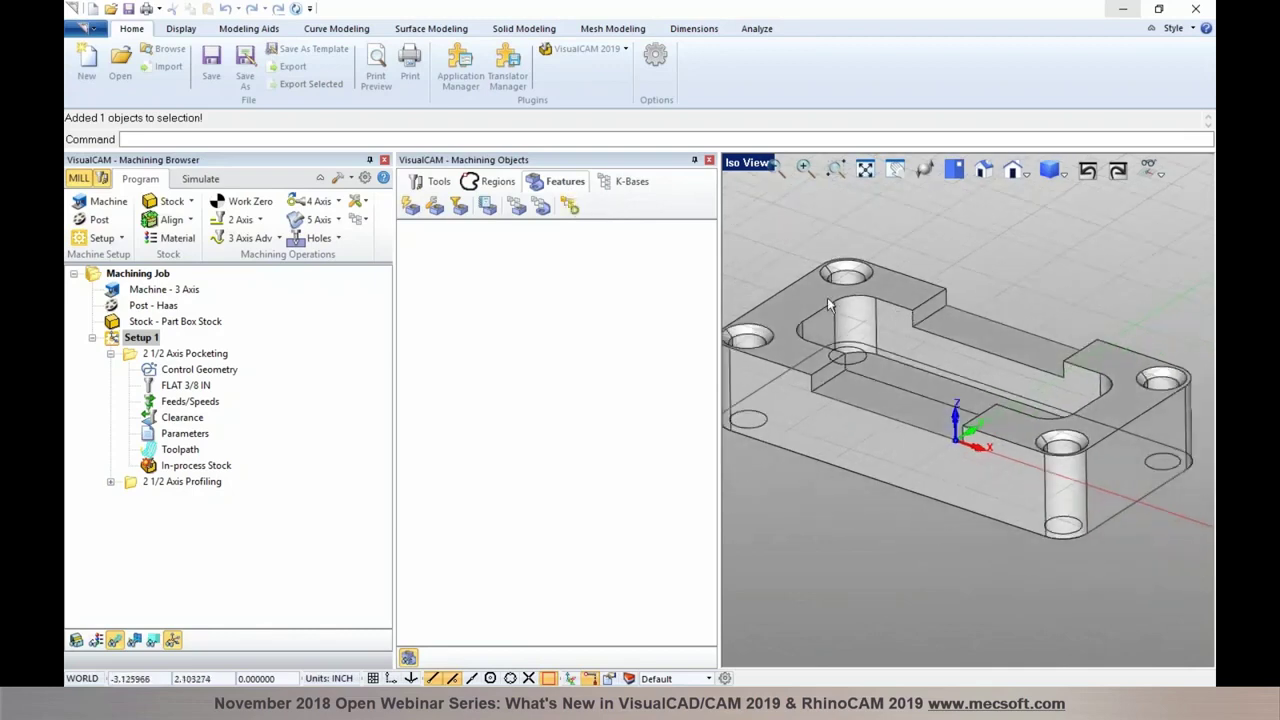
click(410, 206)
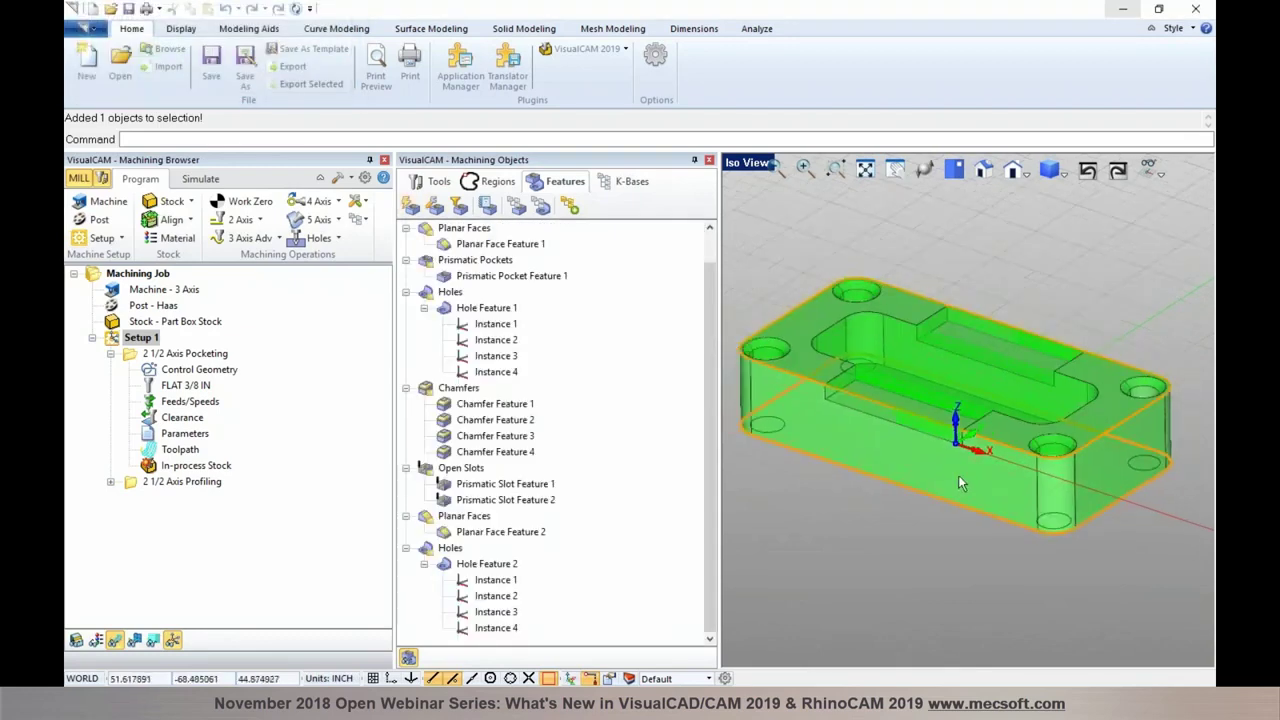
scroll(958, 483, down, 1)
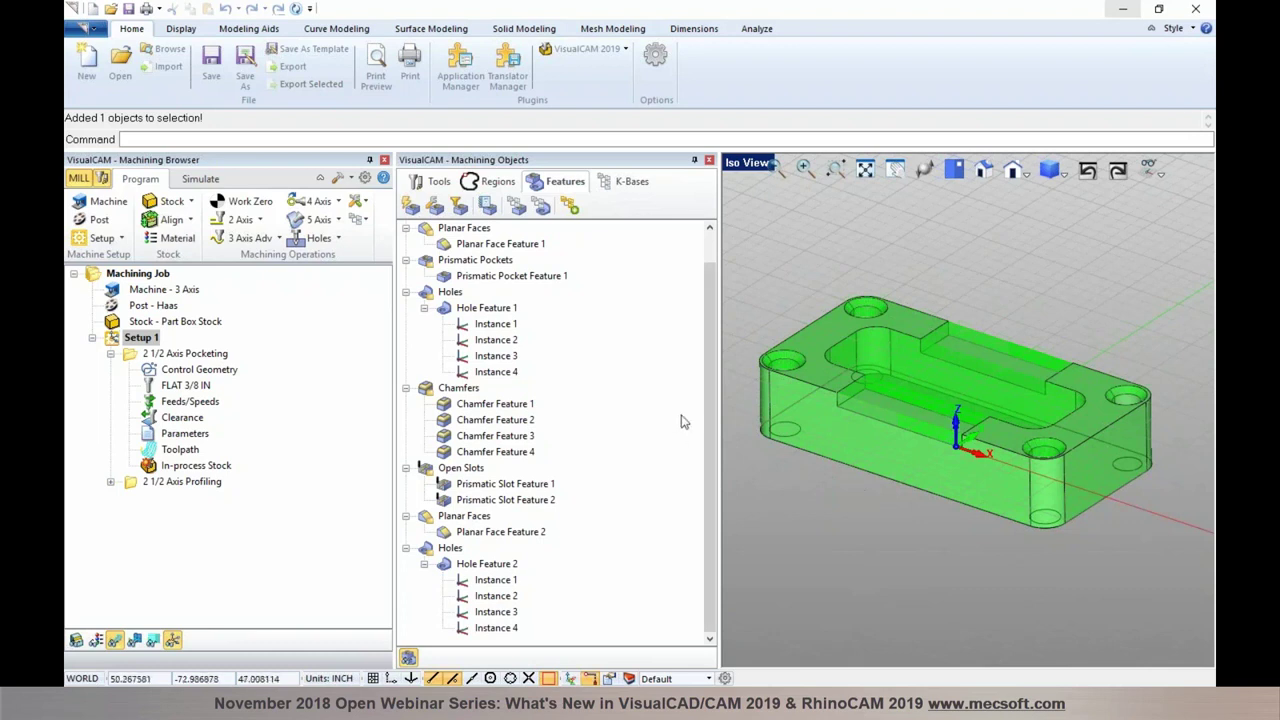
scroll(708, 423, up, 2)
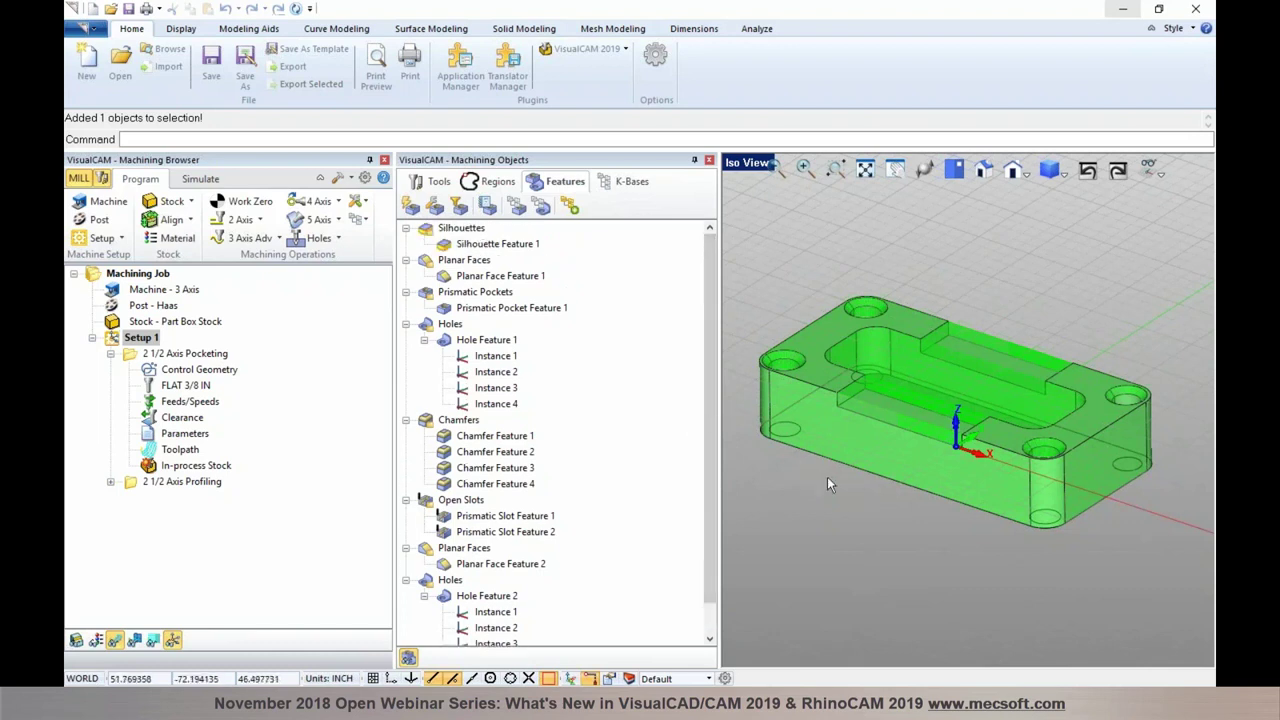
Examine the detected silhouette, top planar face, prismatic pocket and first hole features by highlighting each one on the part.
click(505, 248)
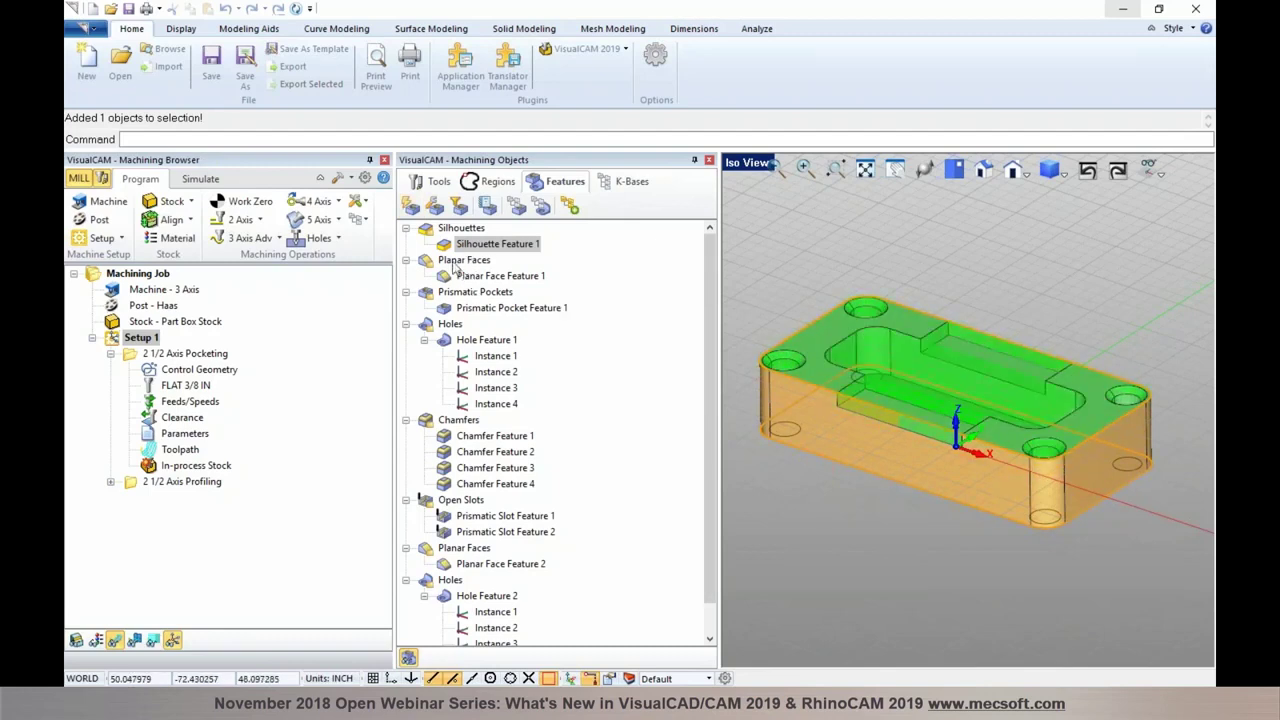
click(449, 247)
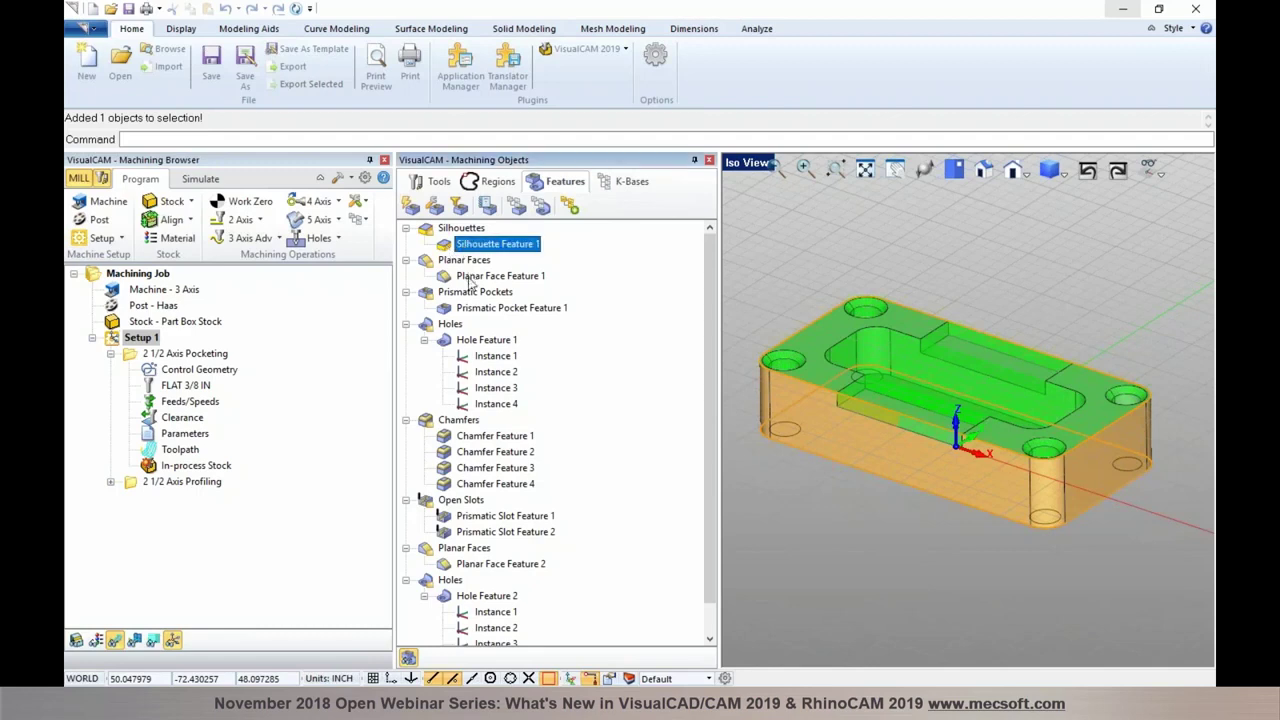
click(469, 280)
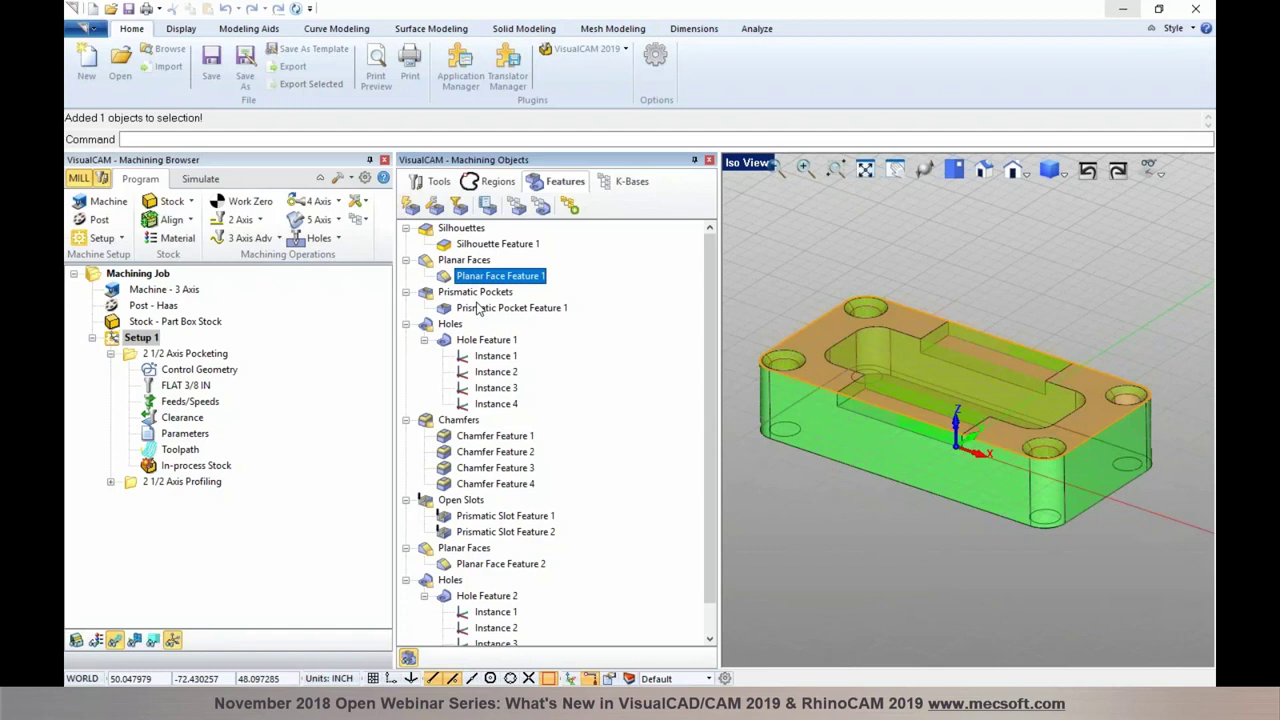
click(480, 312)
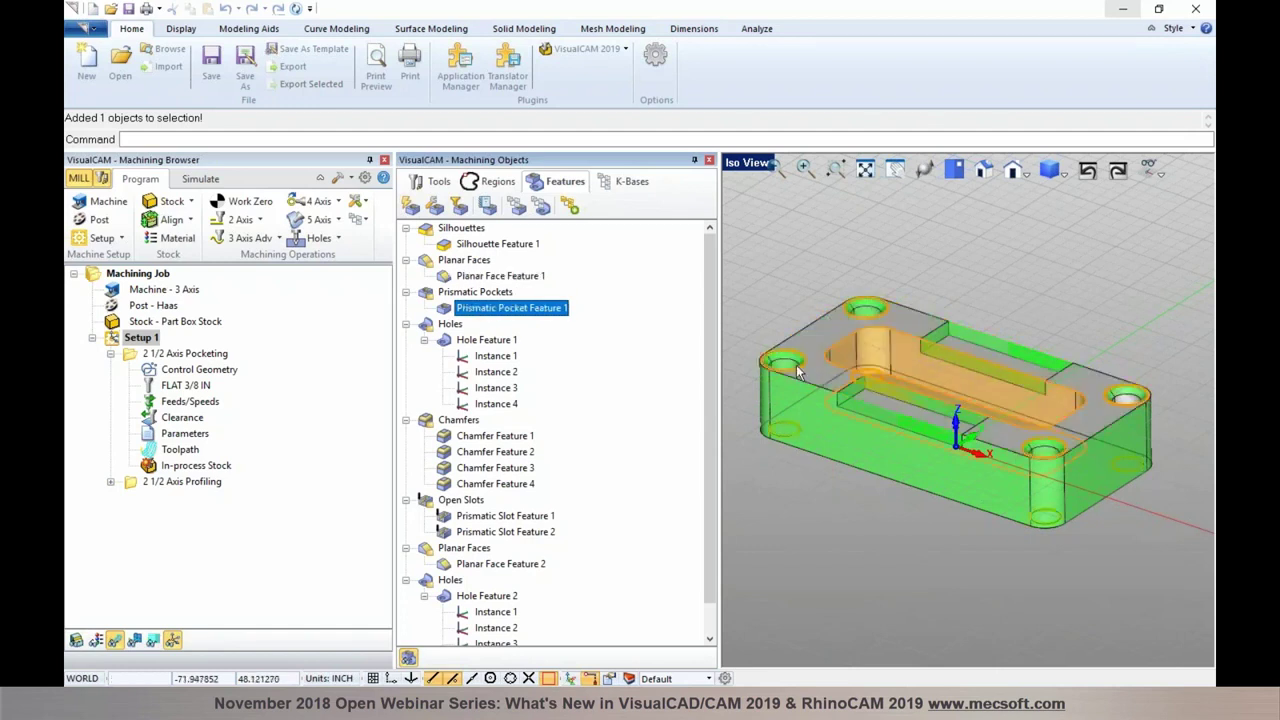
click(464, 342)
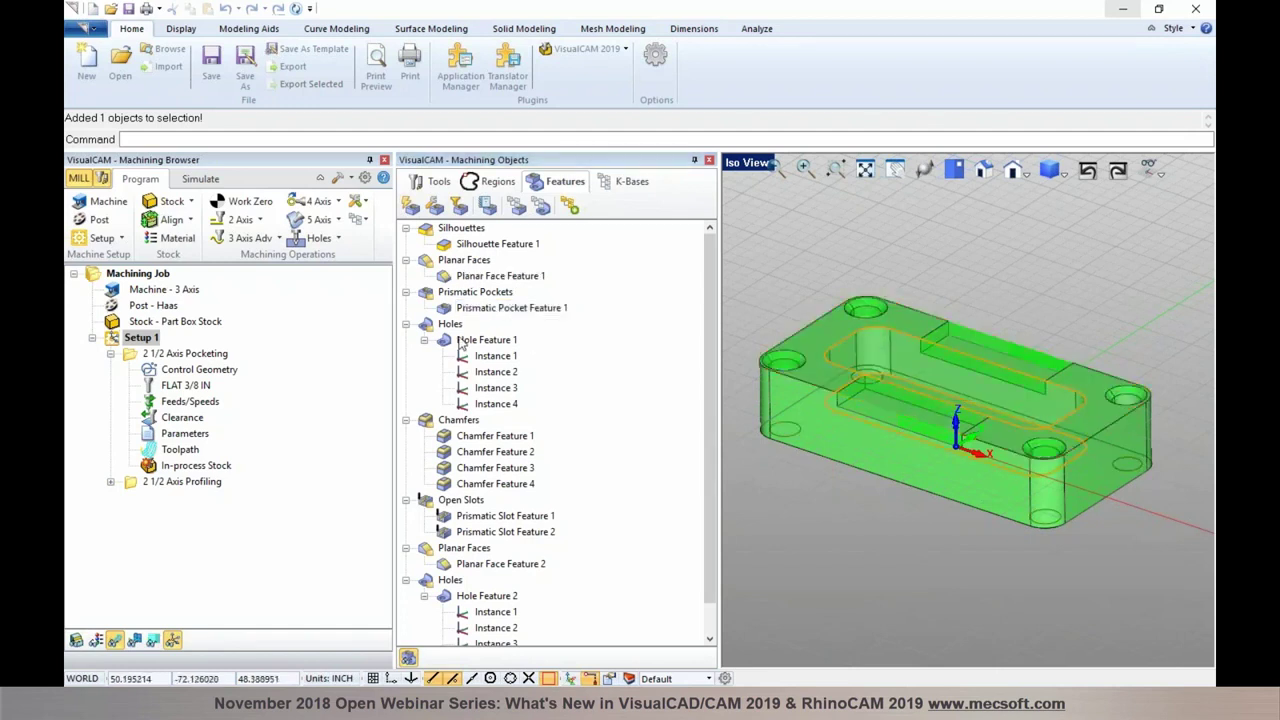
Examine the chamfers, both open slots, Planar Face Feature 2 and Hole Feature 2 on the part, ending with the silhouettes group.
click(458, 421)
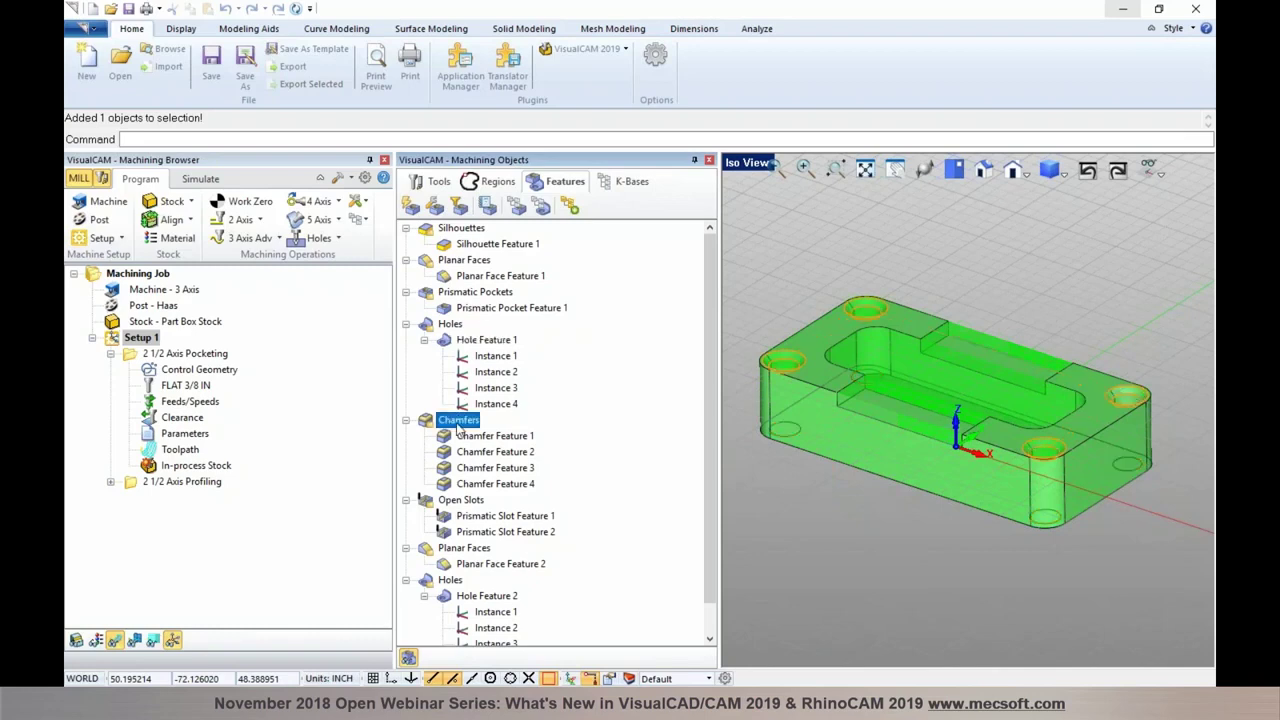
scroll(460, 425, down, 1)
click(475, 485)
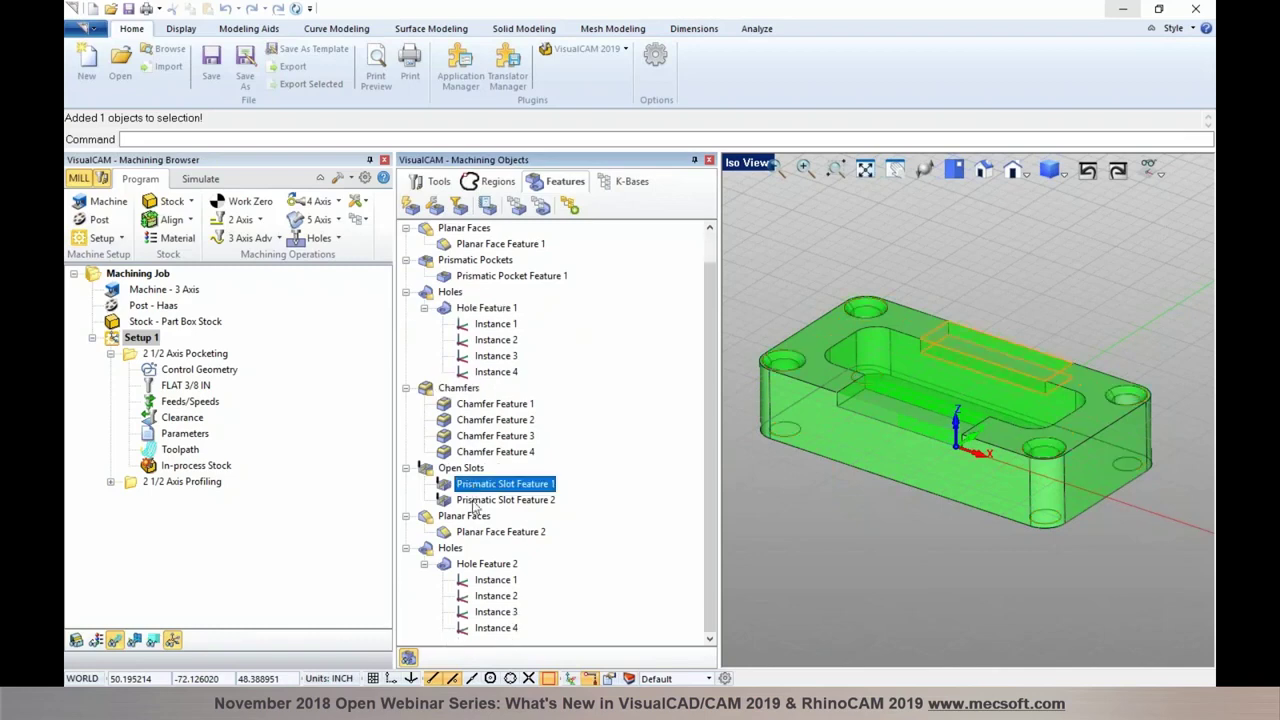
click(476, 500)
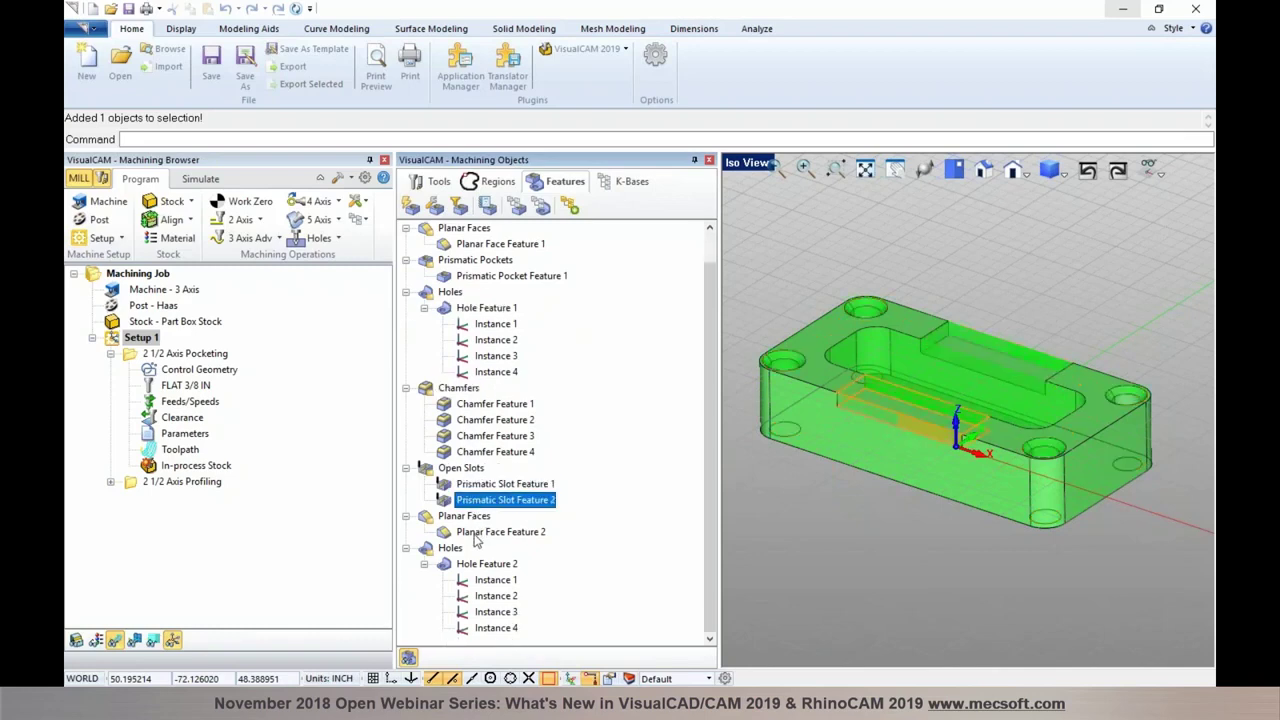
click(476, 534)
click(475, 565)
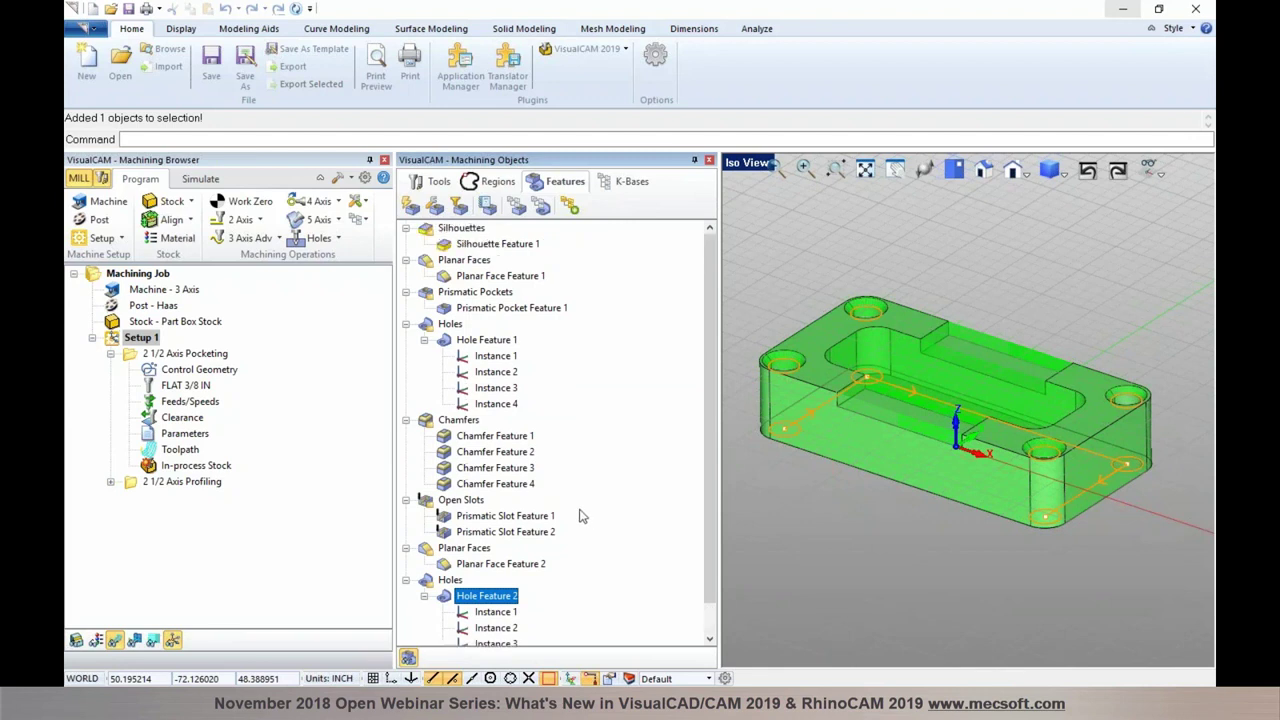
click(455, 231)
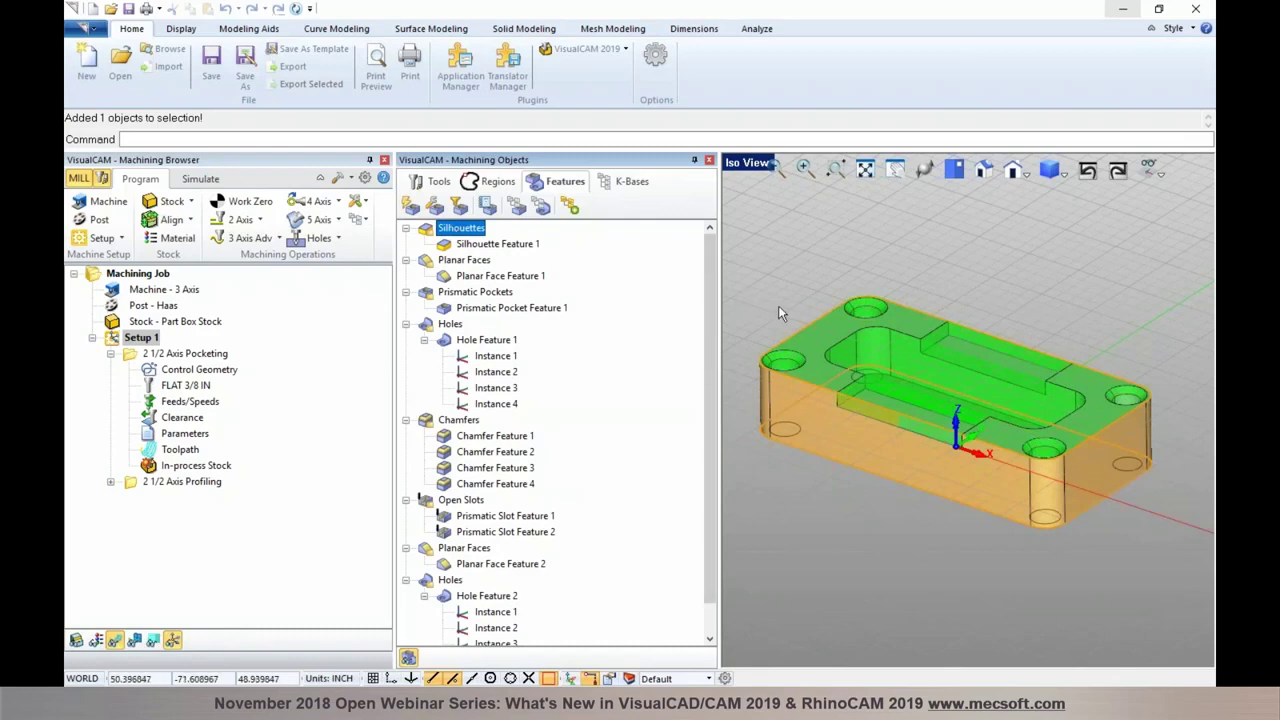
Delete Setup 1 with its pocketing and profiling operations from the machining job.
click(117, 340)
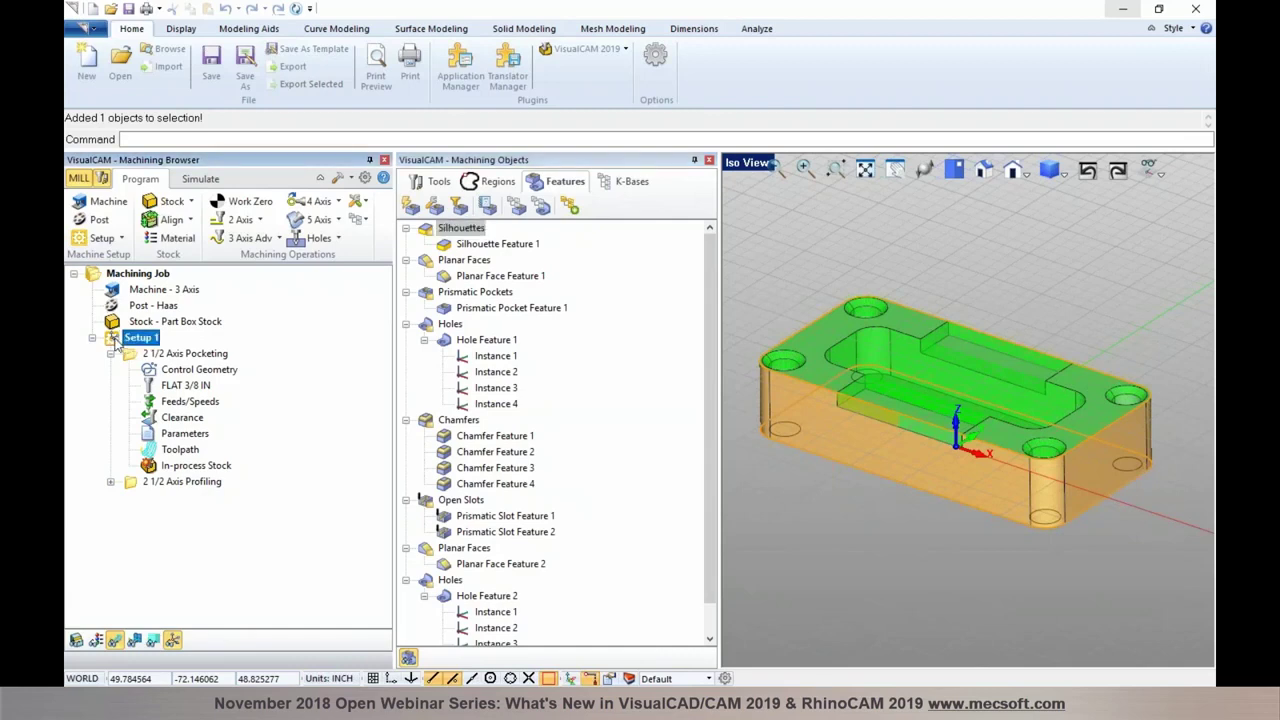
key(Delete)
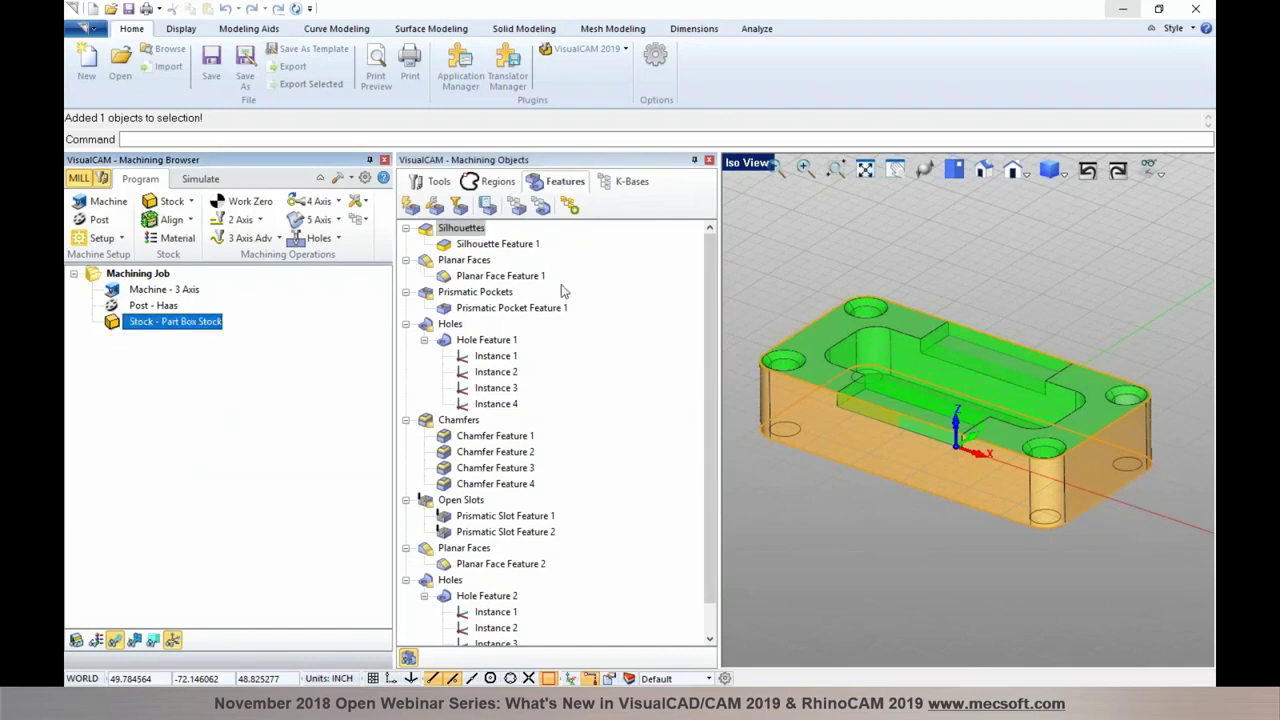
mouse_move(714, 258)
mouse_down()
mouse_move(708, 302)
mouse_move(708, 240)
mouse_up()
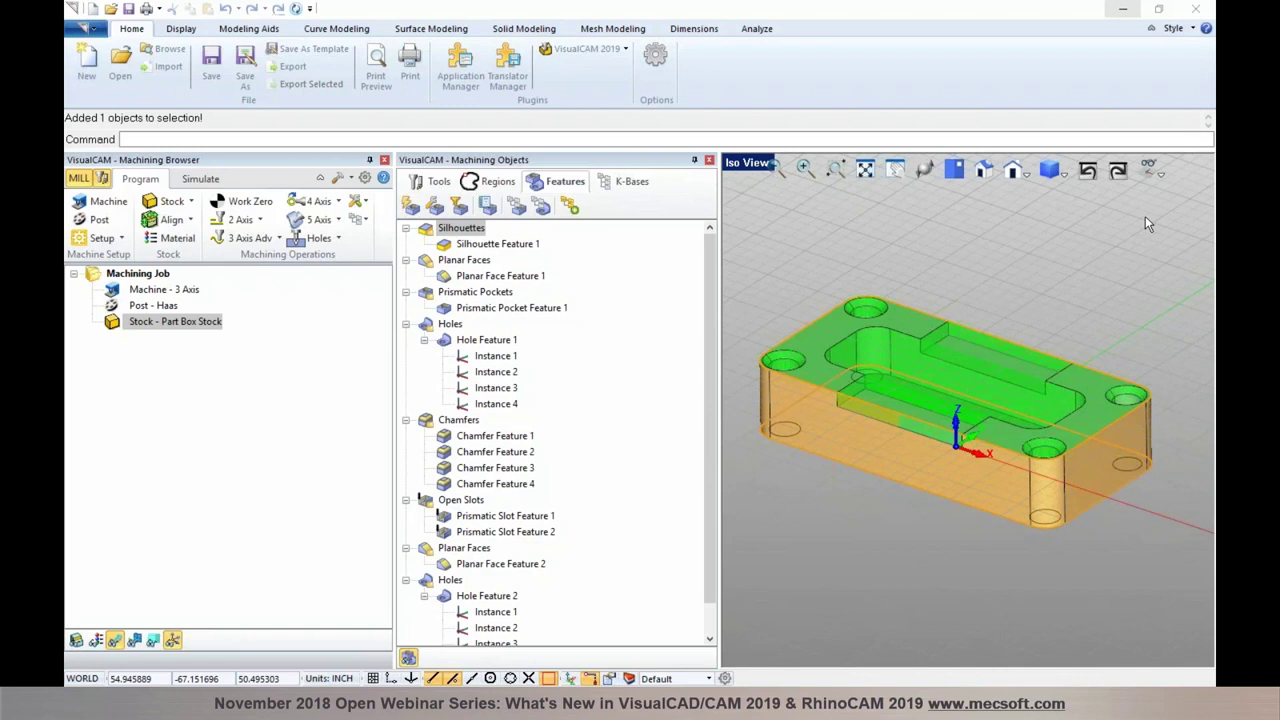
Automatically generate the machining operations for the part from its detected features.
click(570, 206)
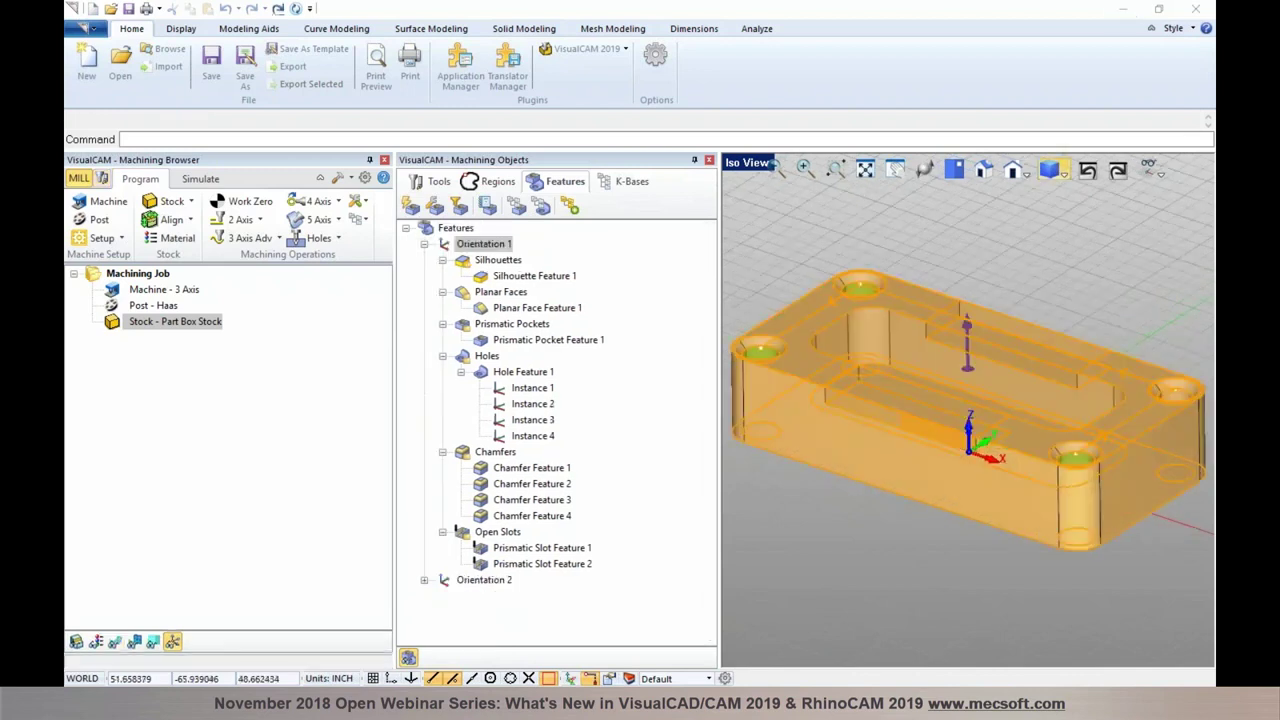
click(573, 210)
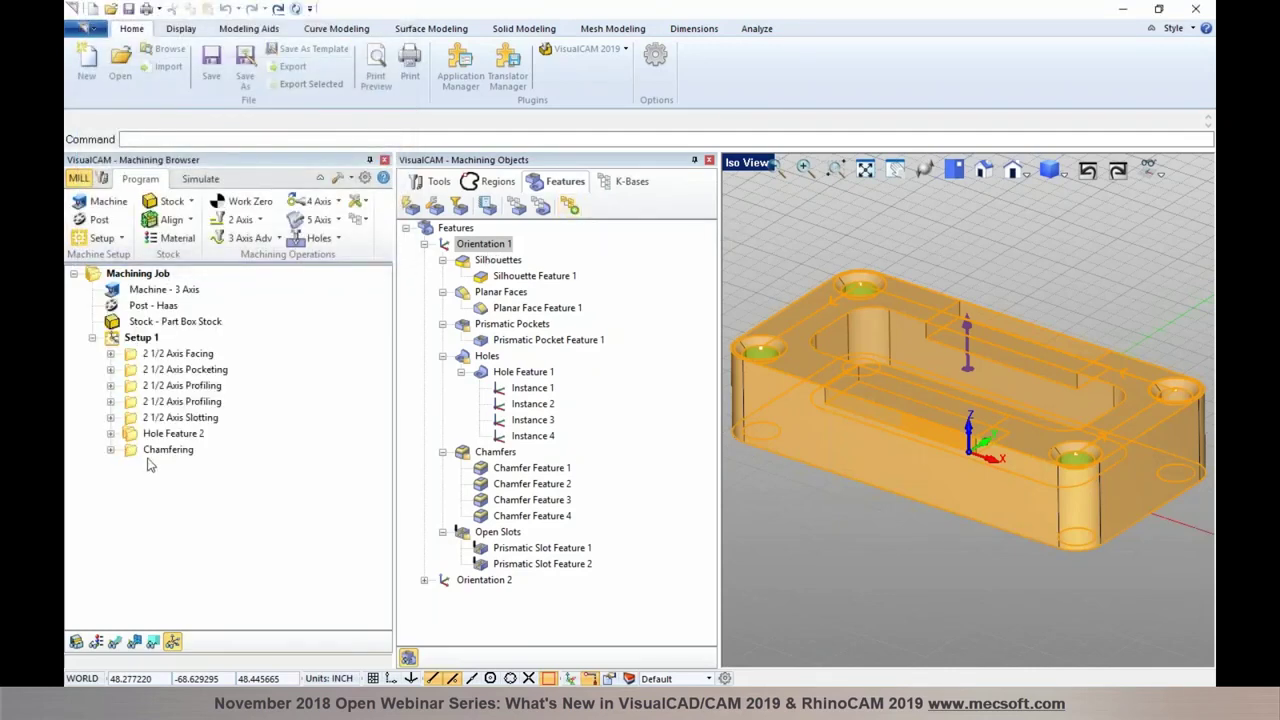
Turn on toolpath display and show the 2 1/2 Axis Facing and 2 1/2 Axis Pocketing toolpaths on the part.
click(151, 356)
click(114, 641)
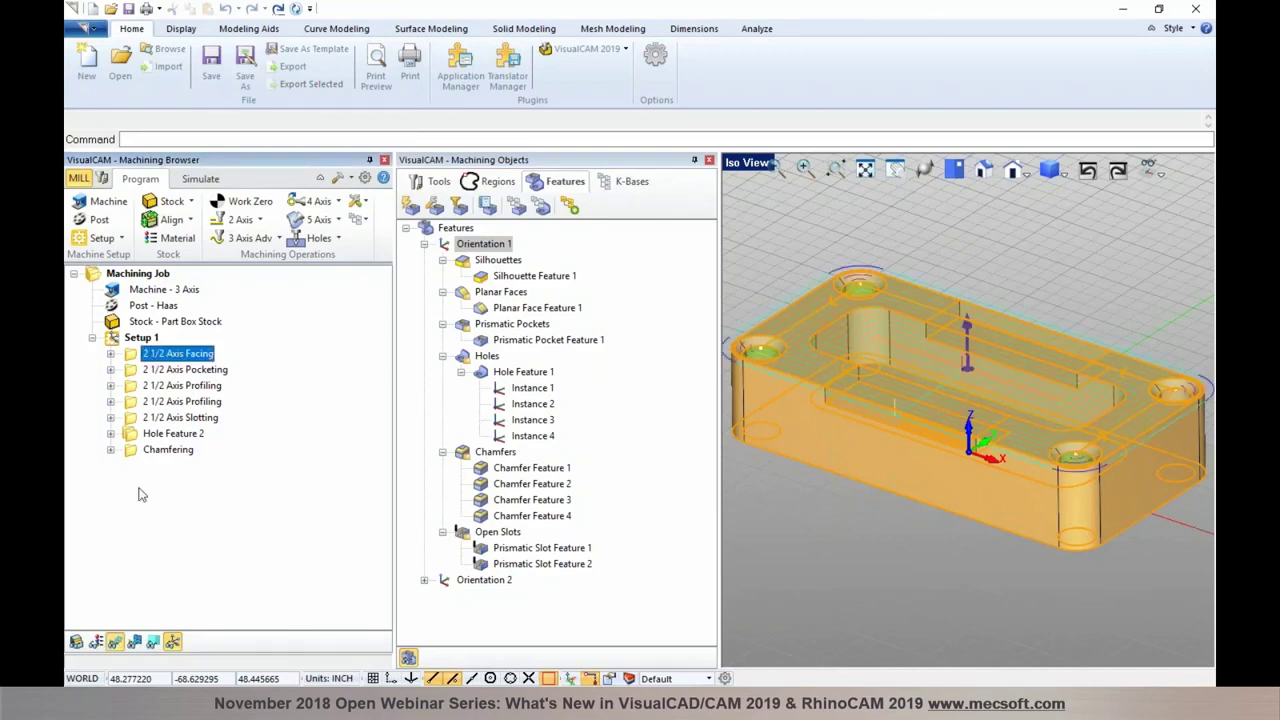
click(172, 370)
click(906, 374)
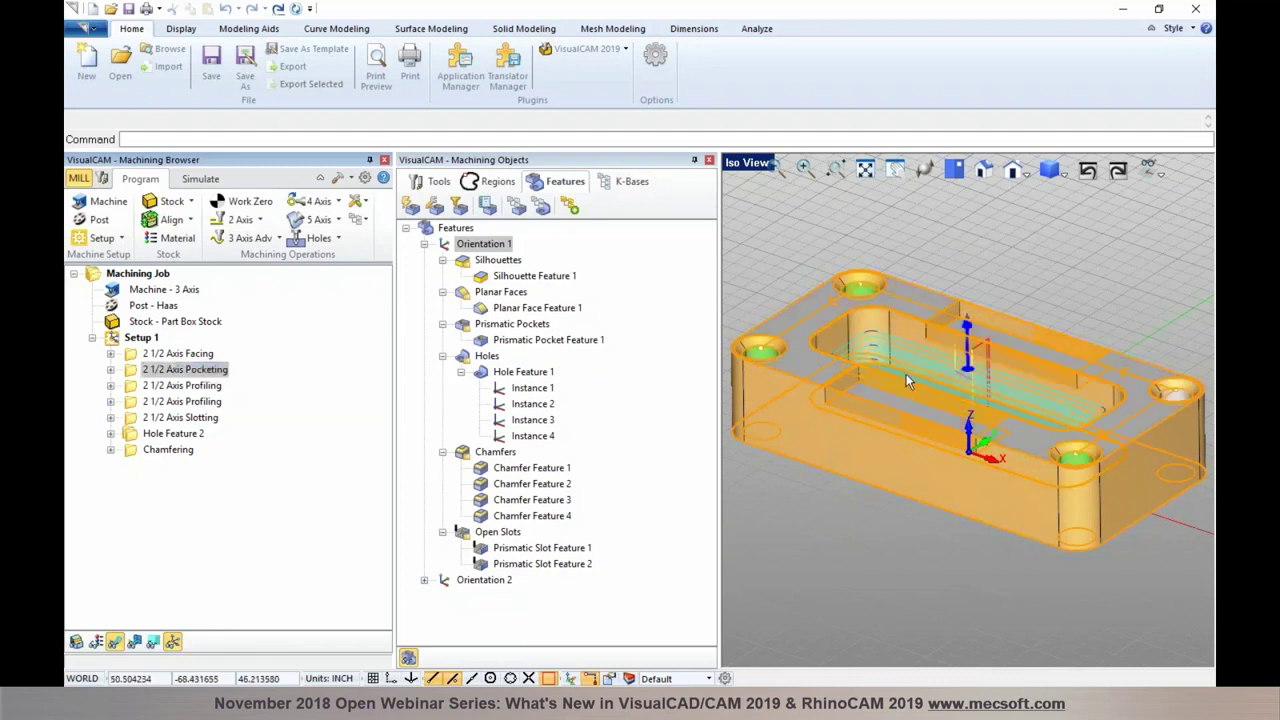
Examine the two profiling, the slotting, the Hole Feature 2 and the Chamfering toolpaths, expanding the hole group's drilling operations.
click(178, 387)
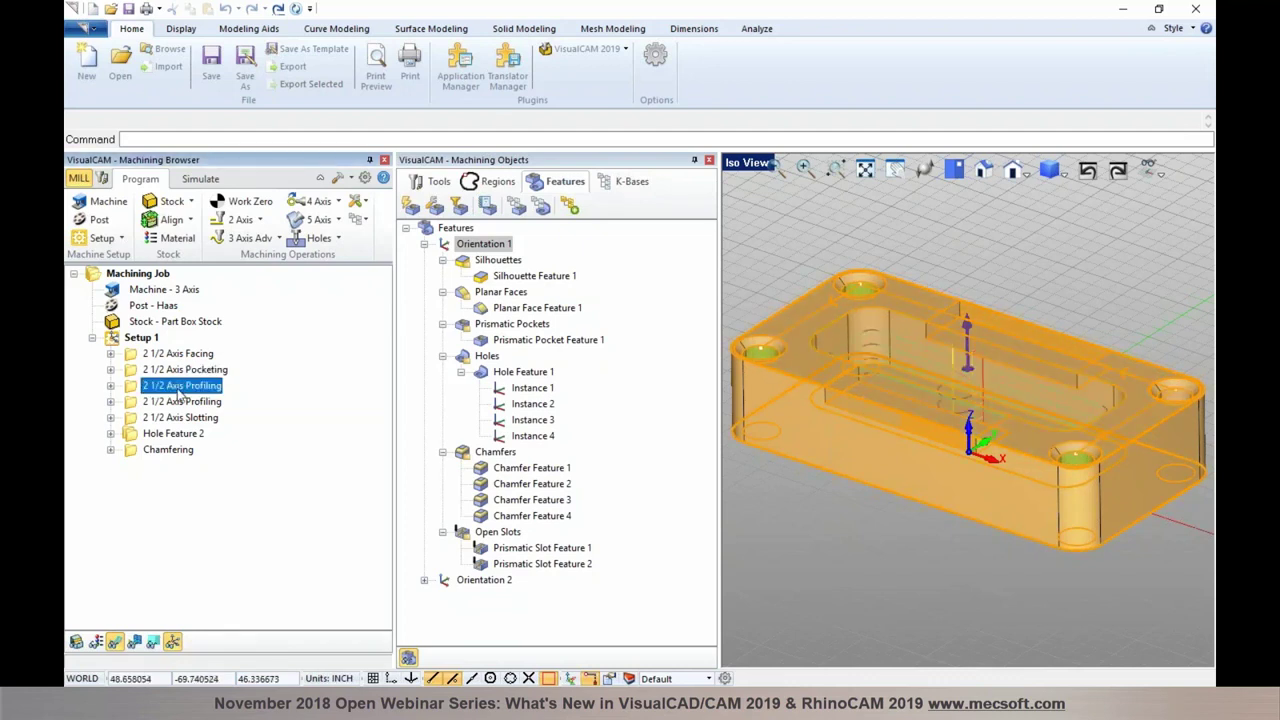
click(177, 402)
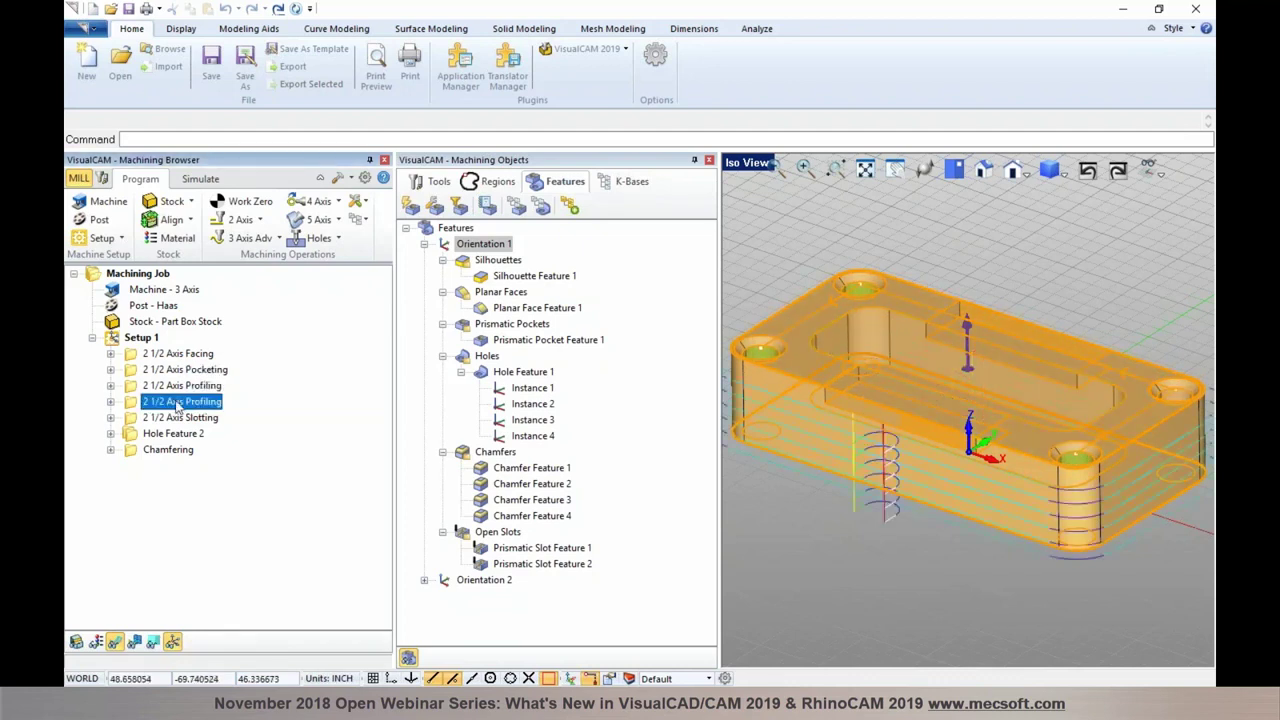
click(962, 495)
click(175, 418)
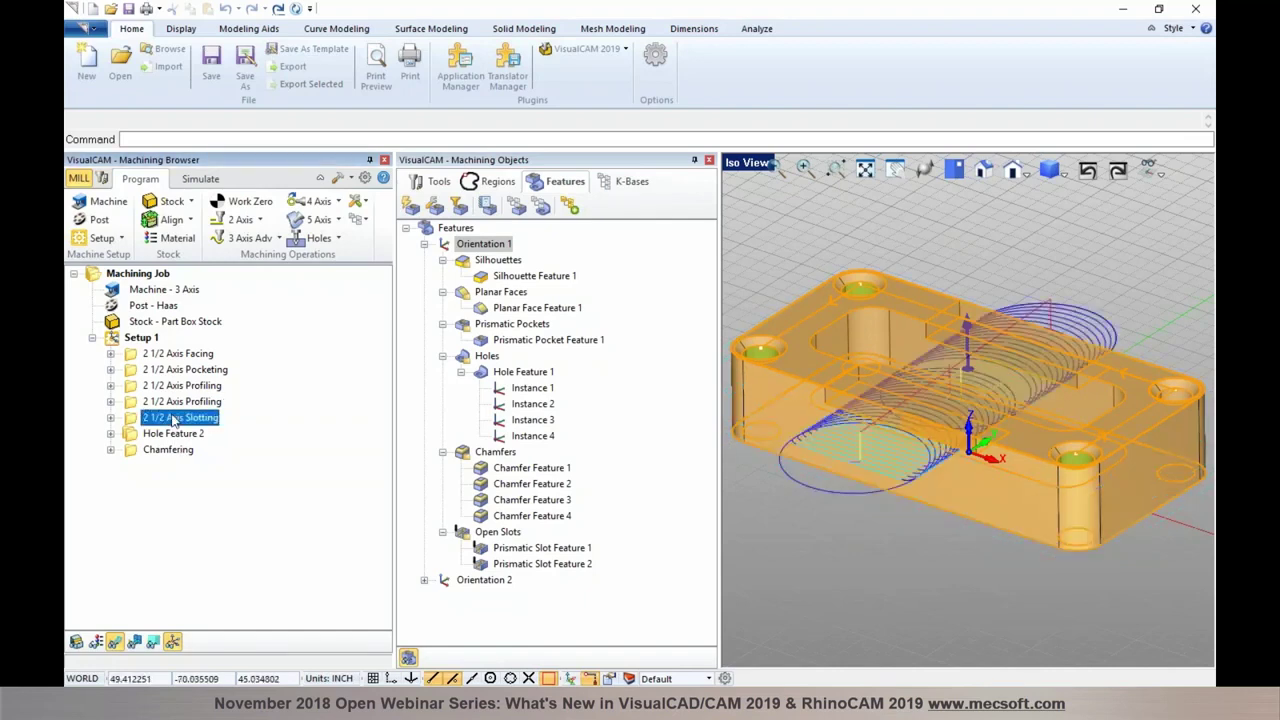
click(172, 435)
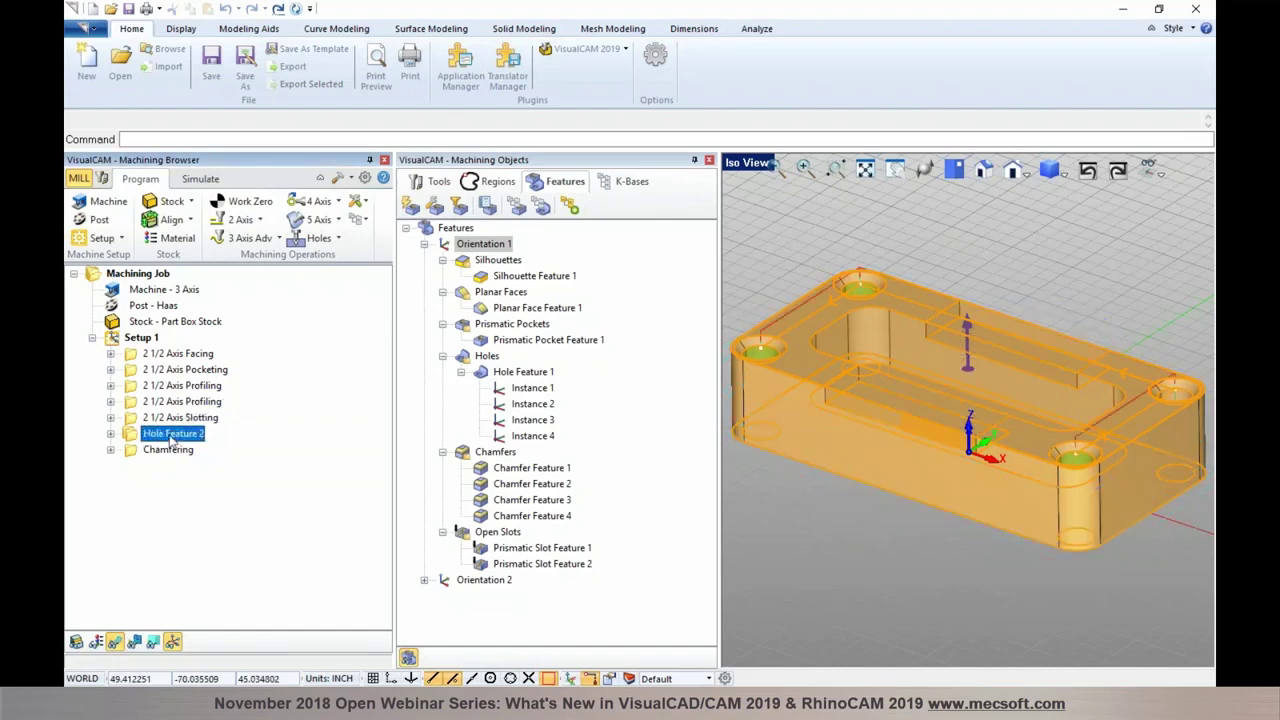
click(110, 434)
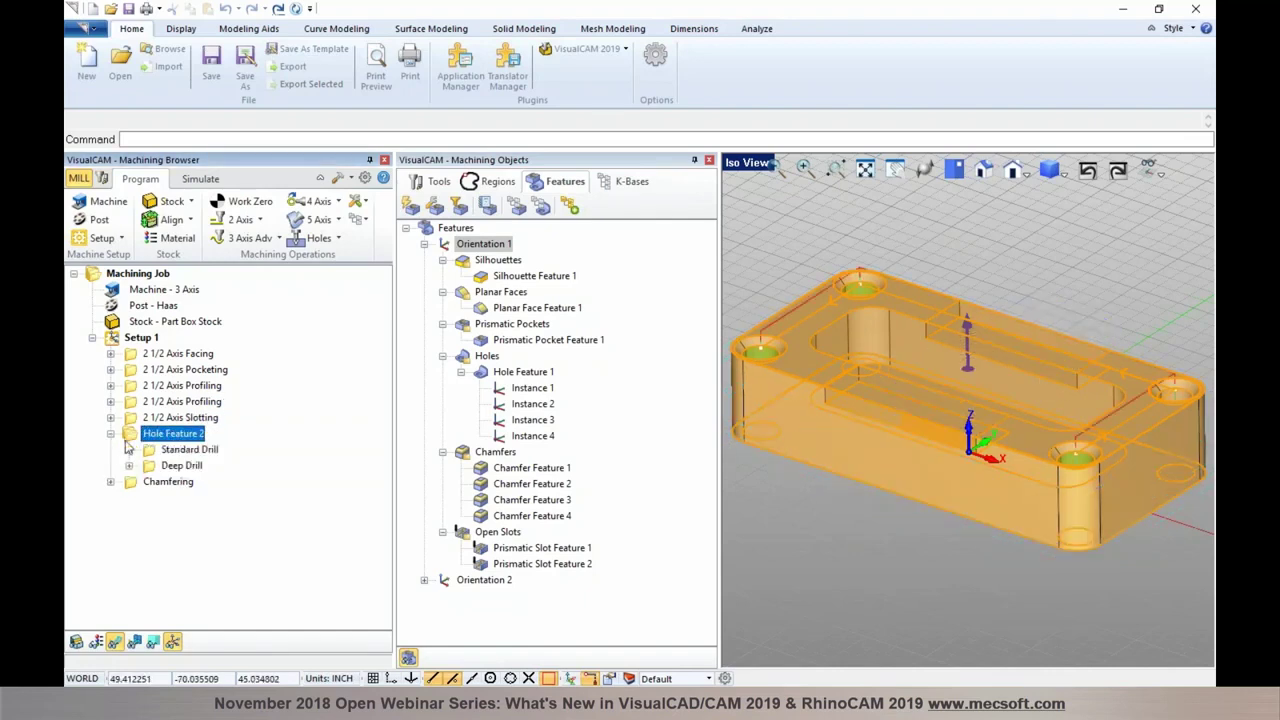
click(155, 484)
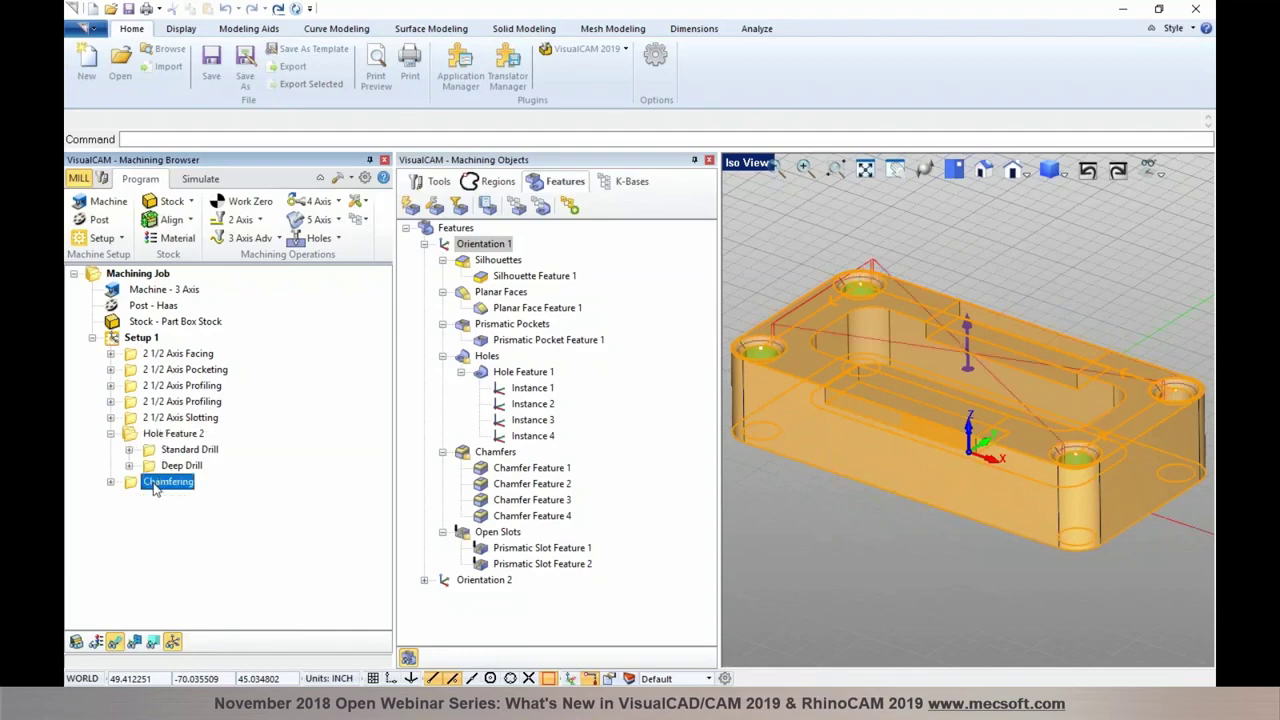
Close the Machining Objects browser and simulate the setup's cutting operations up to and including Chamfering.
click(709, 161)
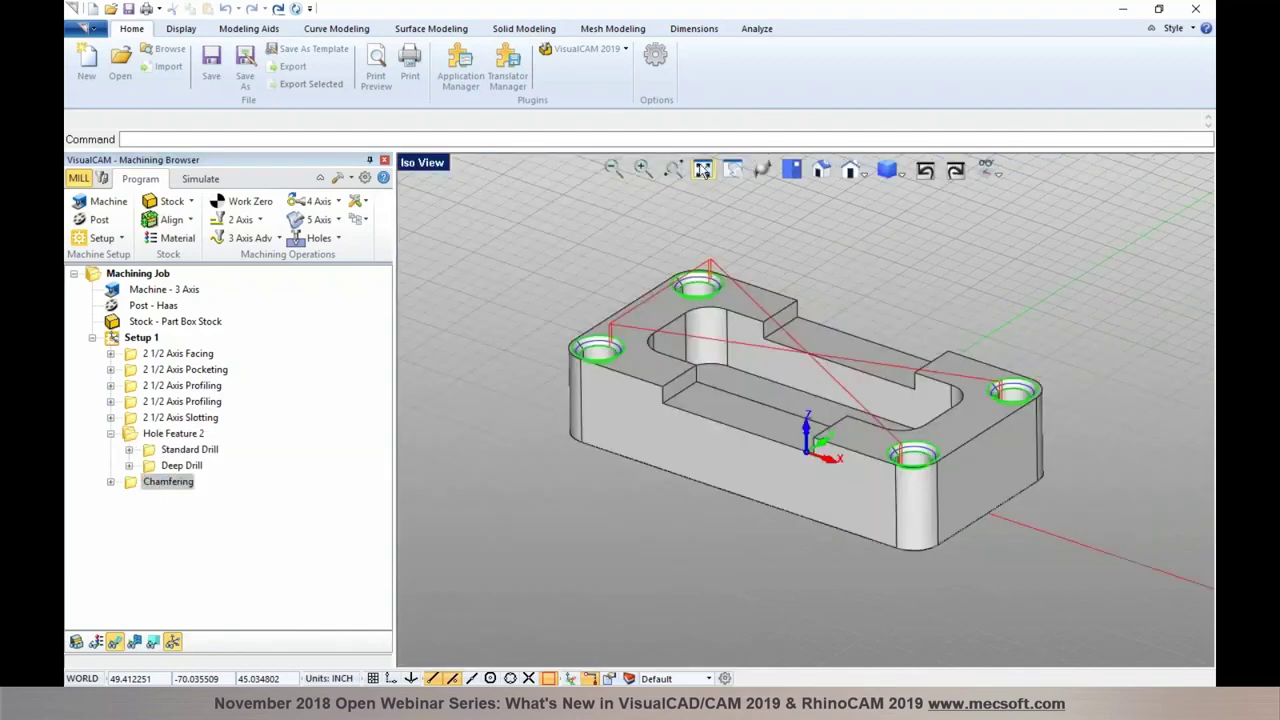
right_click(174, 484)
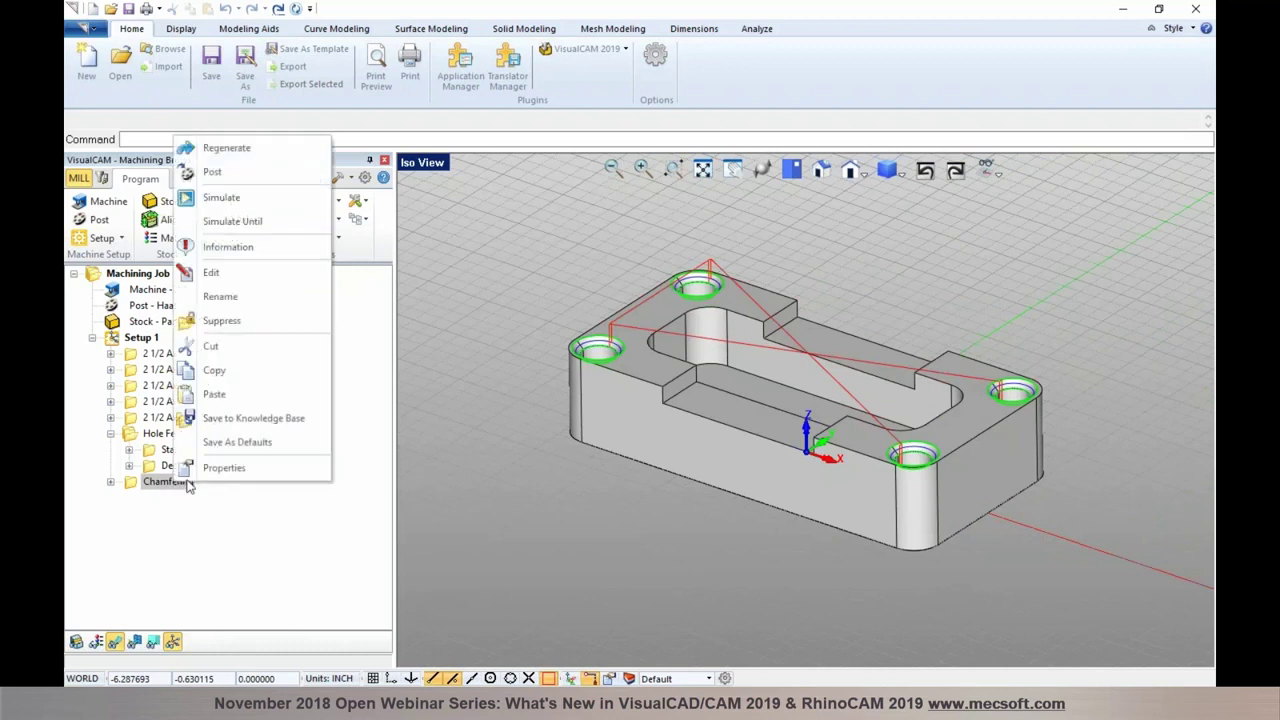
click(250, 222)
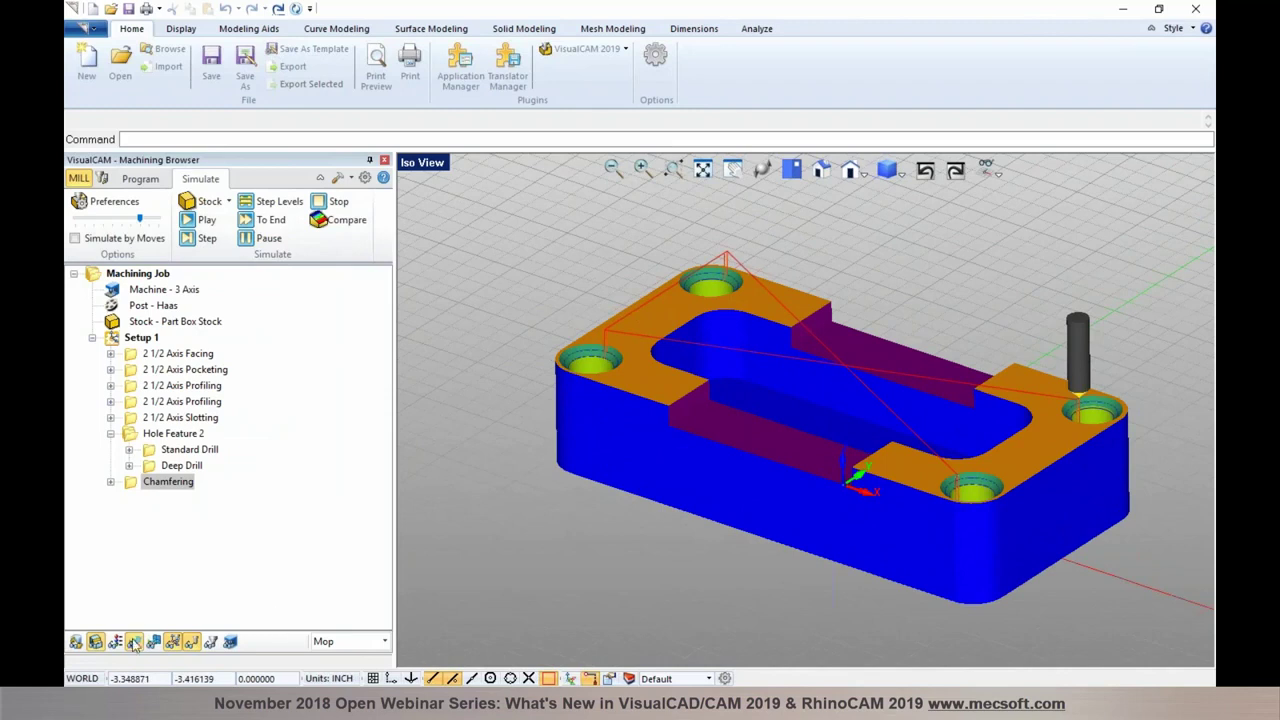
mouse_move(730, 537)
middle_down()
mouse_move(734, 518)
mouse_move(730, 552)
mouse_move(731, 524)
middle_up()
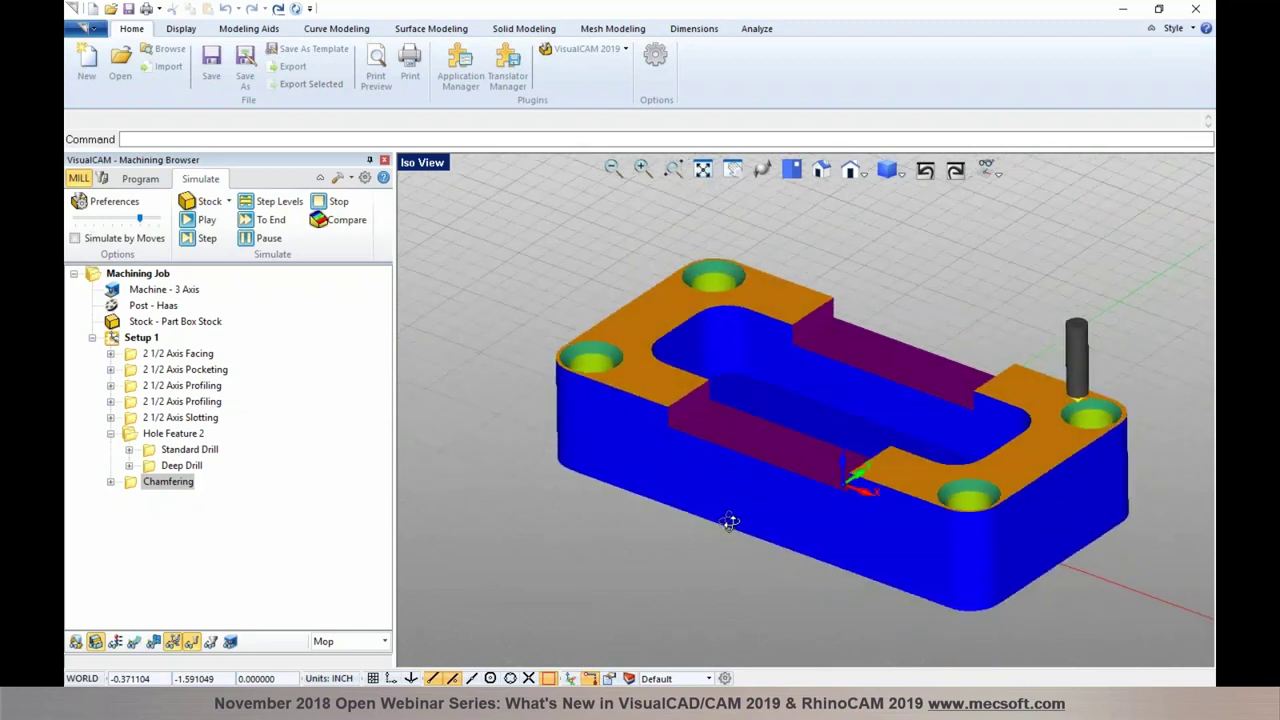
click(184, 483)
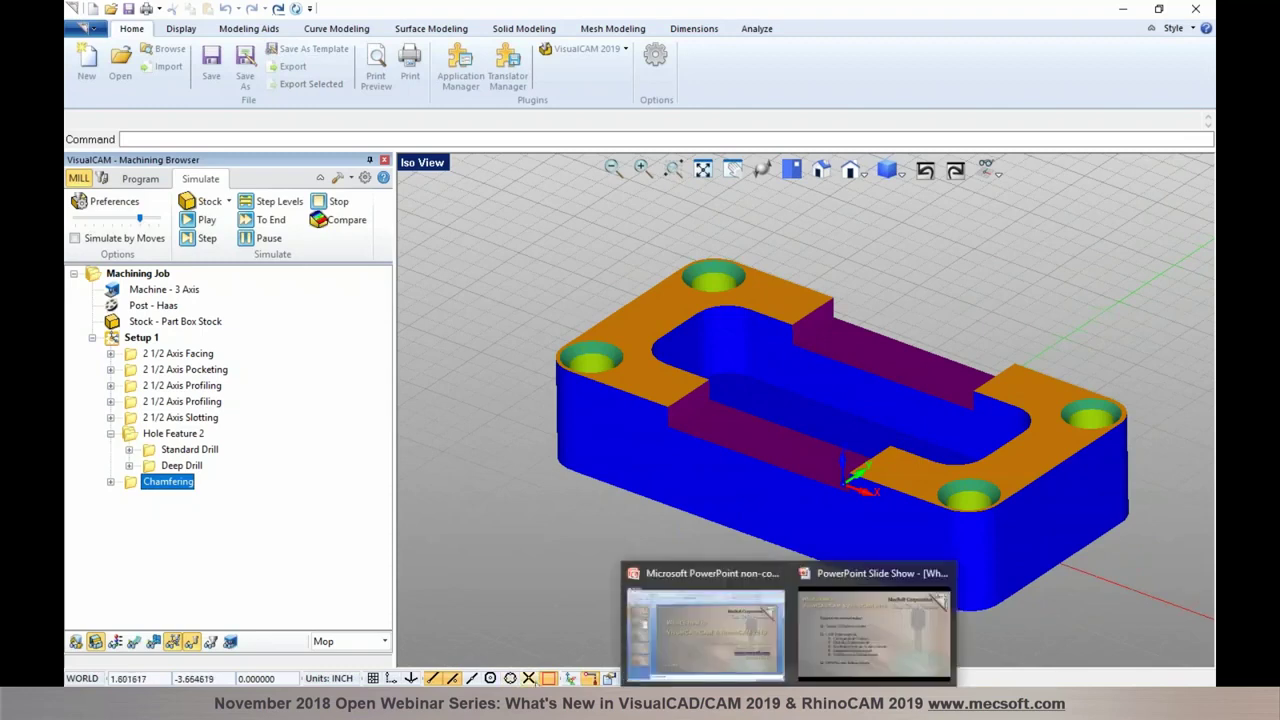
Switch to WhatsNewInVisualCADCAM2019.pdf in Adobe Reader and read the feature based machining enhancements through the Feature Types Detected table.
mouse_move(730, 698)
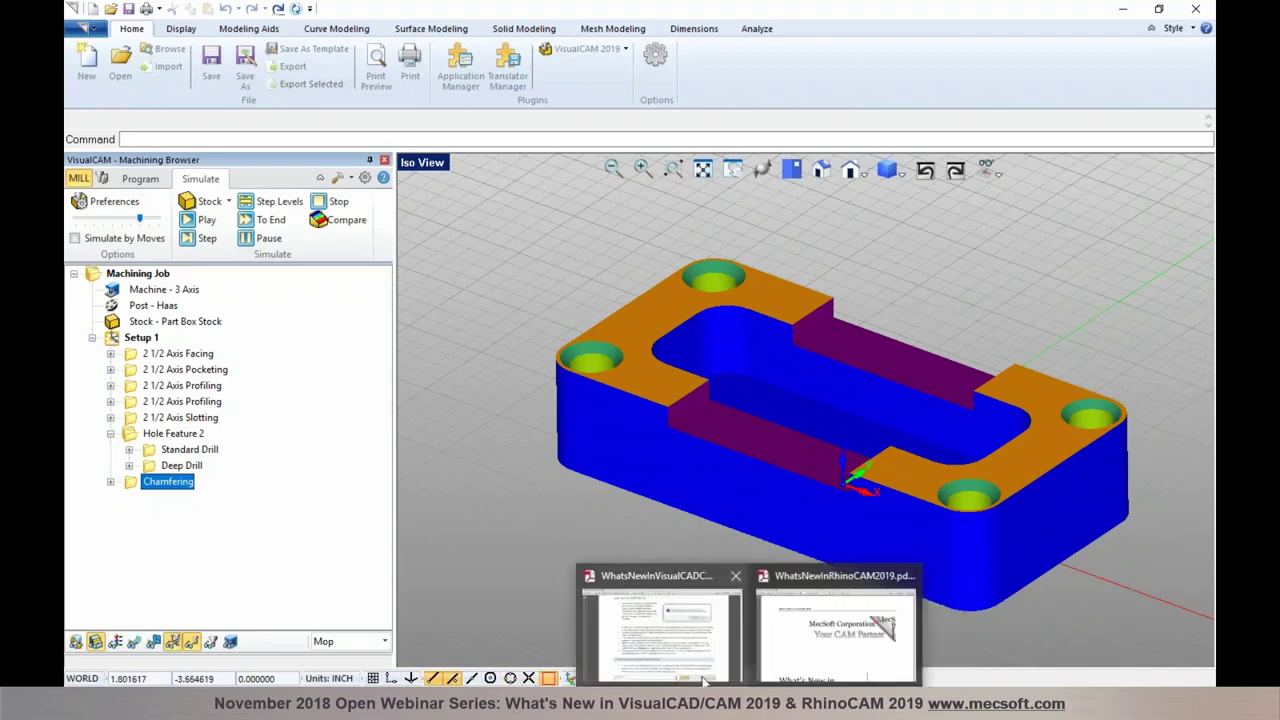
click(704, 676)
scroll(657, 442, down, 6)
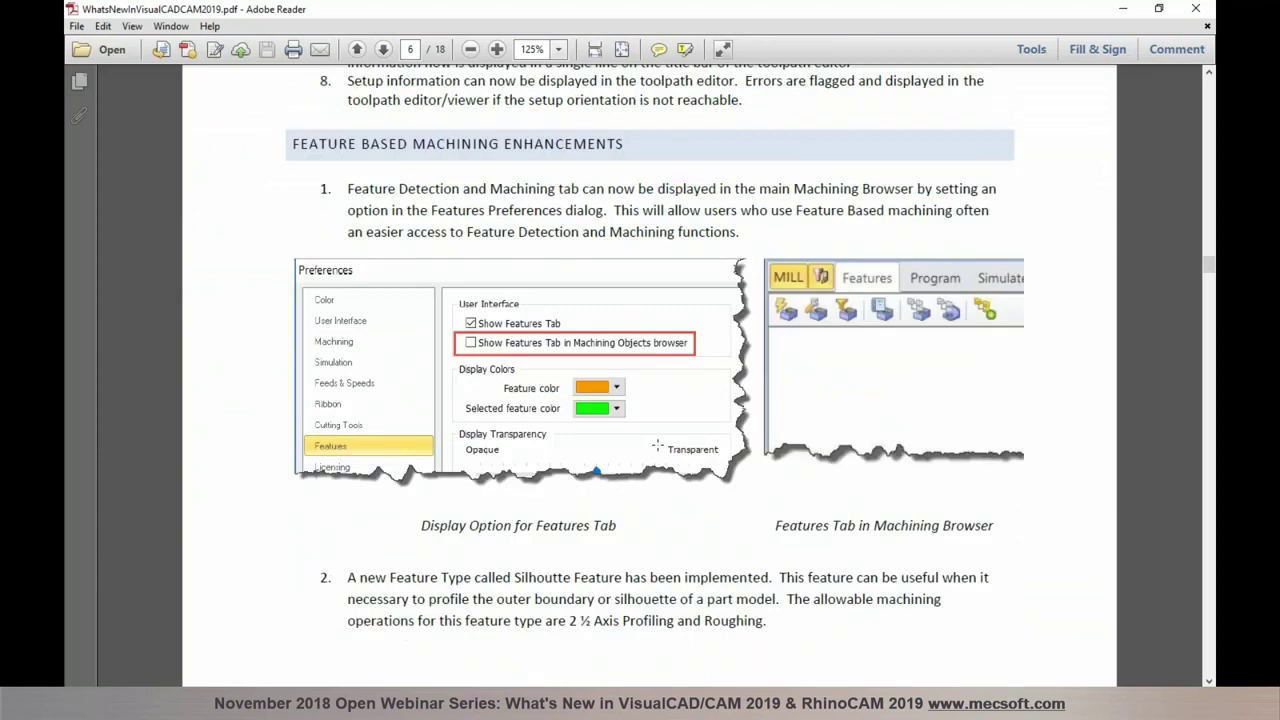
scroll(657, 446, down, 15)
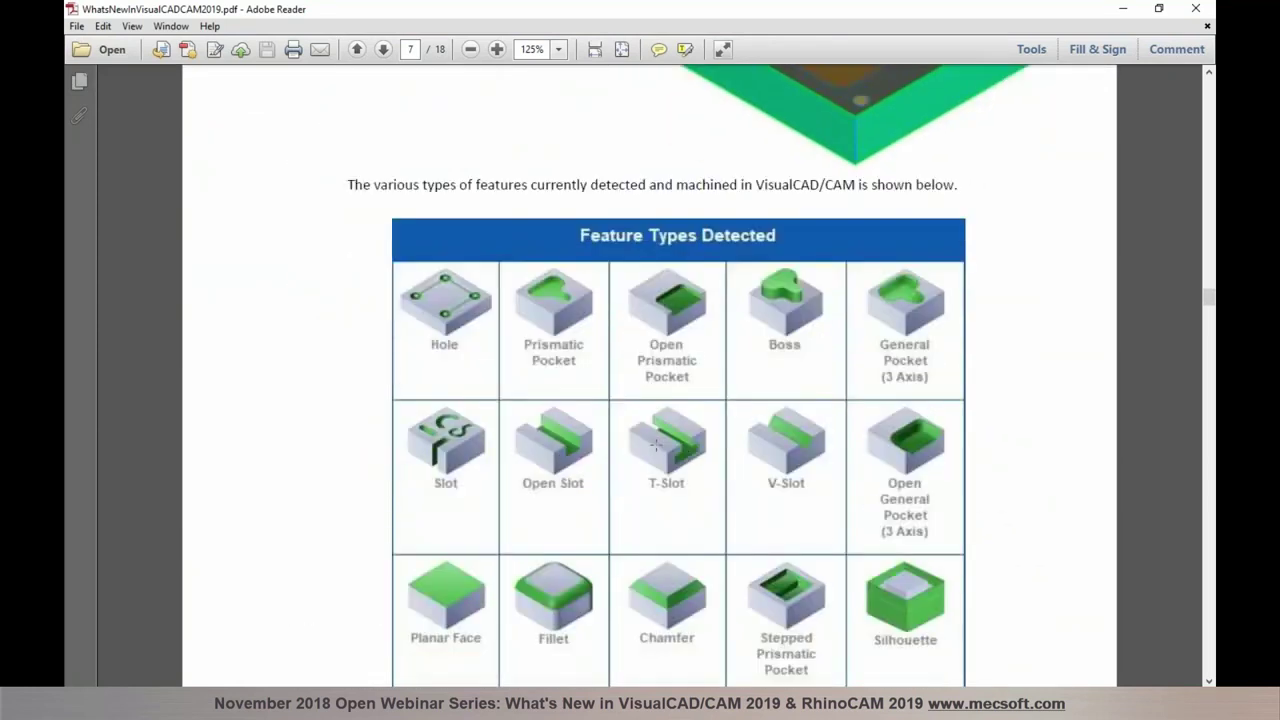
scroll(656, 446, down, 2)
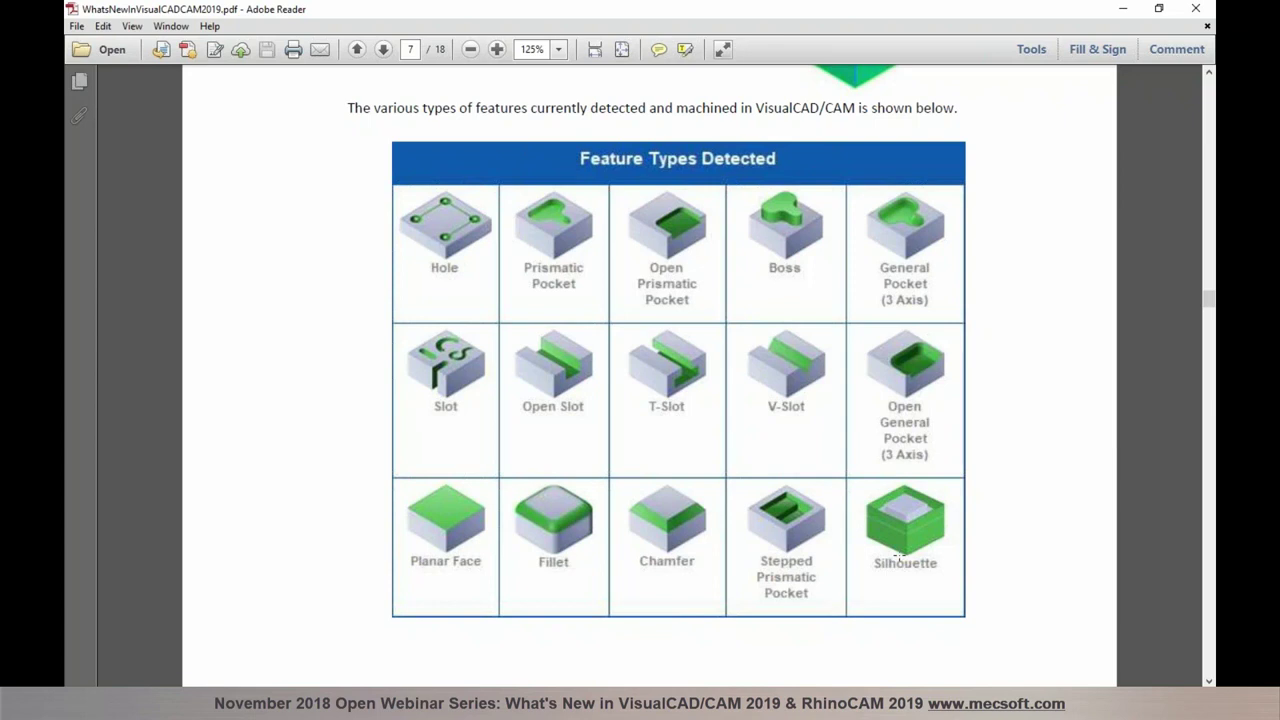
scroll(899, 553, down, 1)
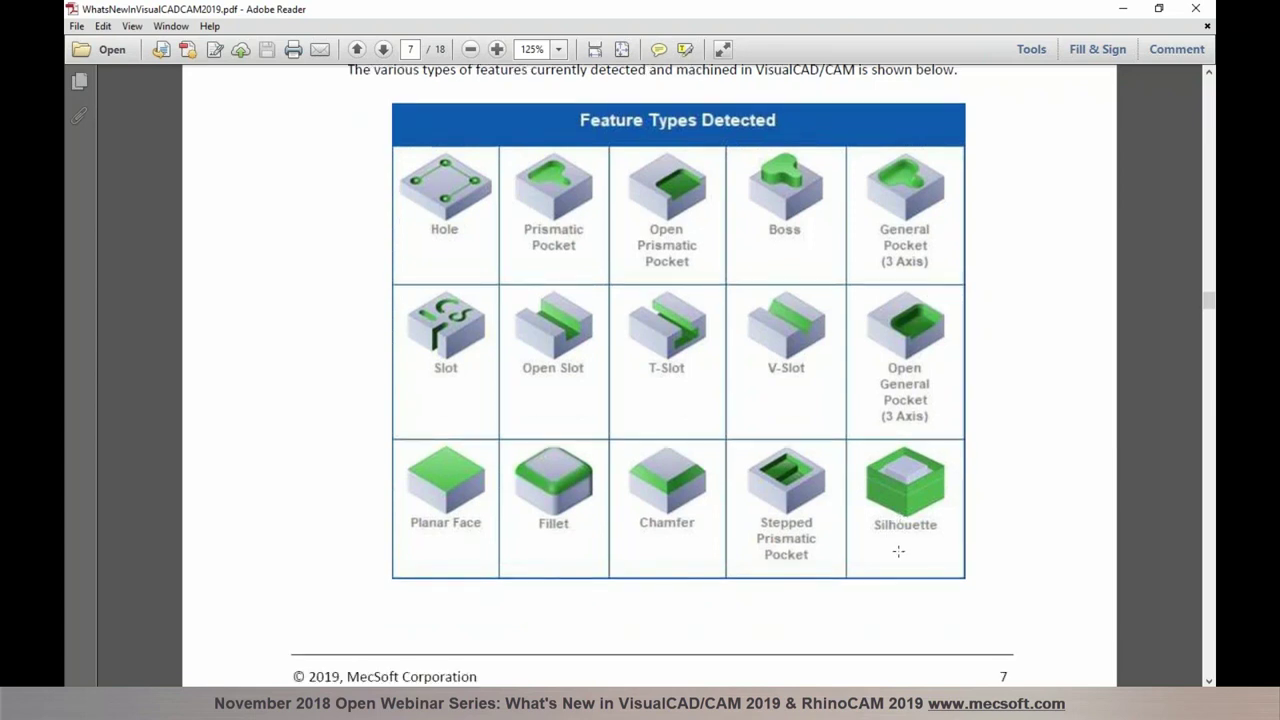
scroll(897, 550, down, 2)
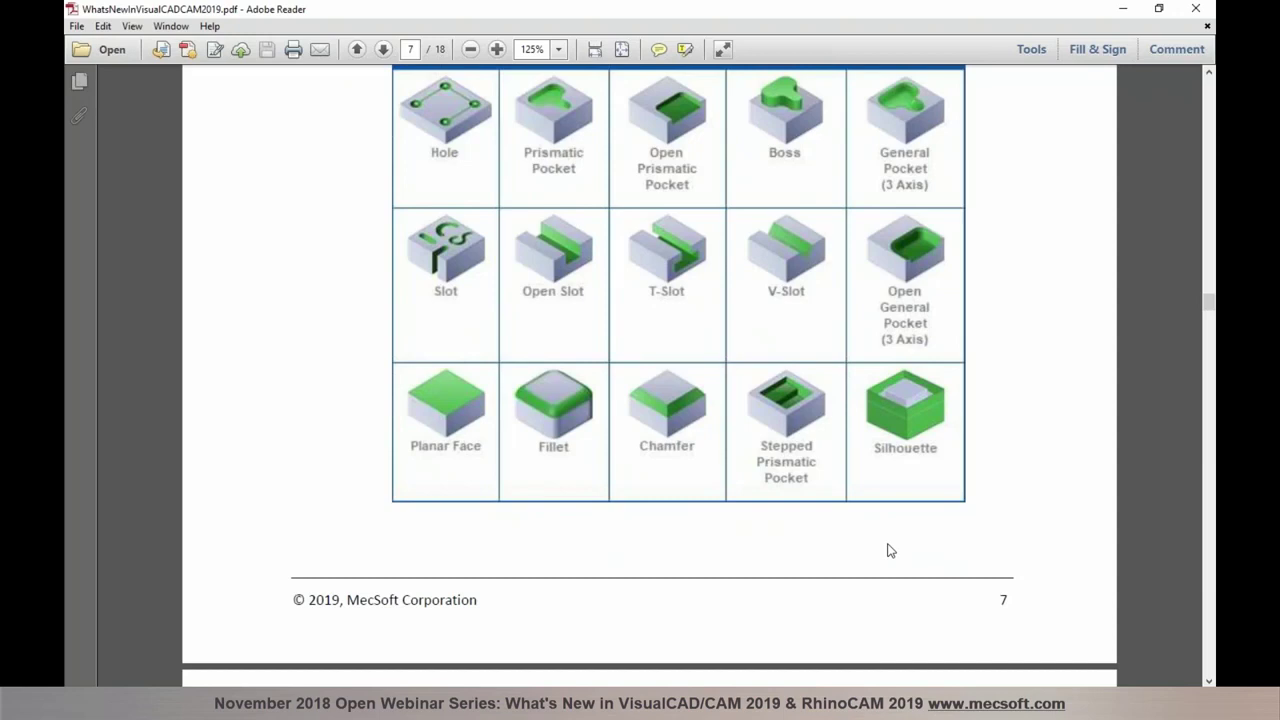
scroll(963, 371, down, 3)
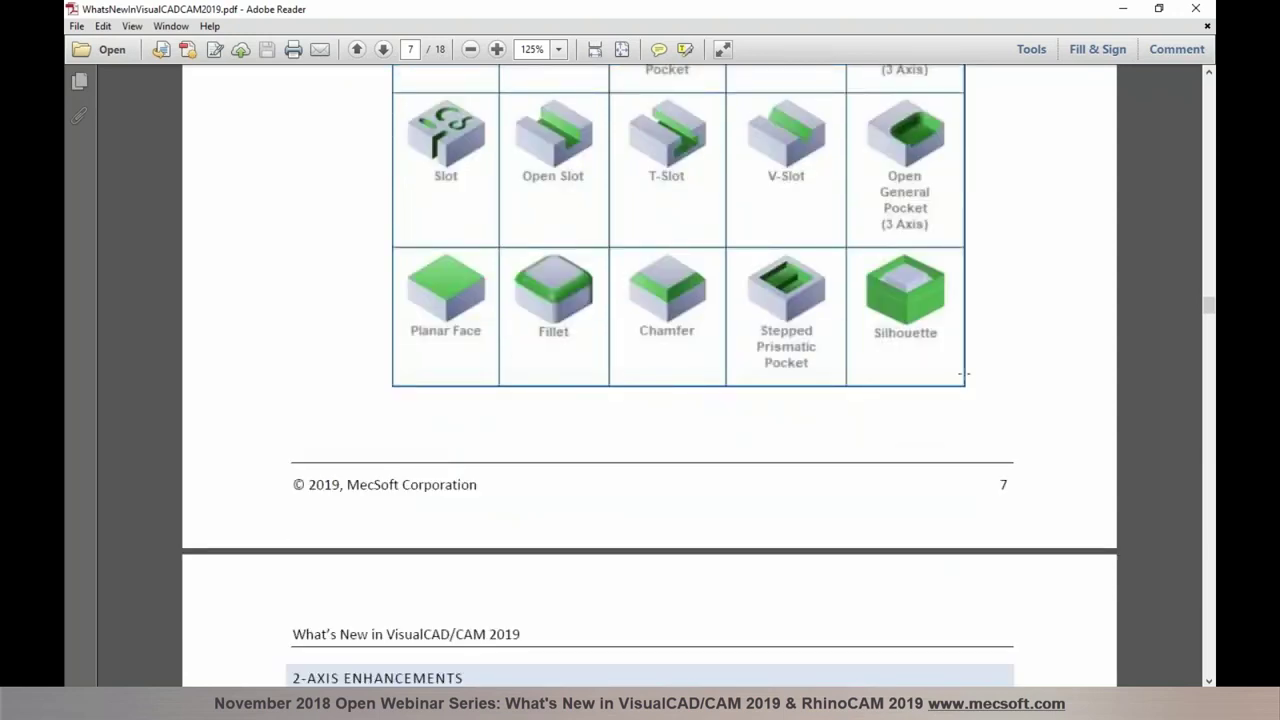
Read the new knife machining operation entry under 2-Axis Enhancements in the PDF.
scroll(963, 371, down, 12)
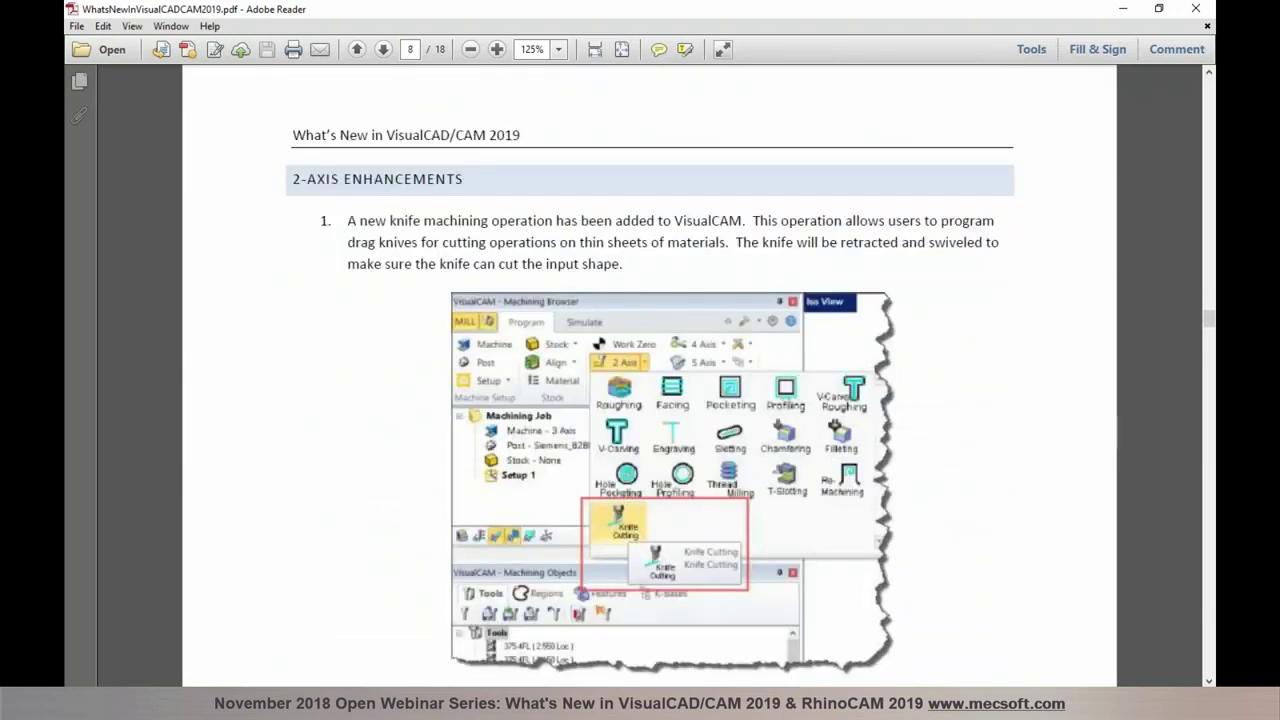
scroll(961, 375, down, 2)
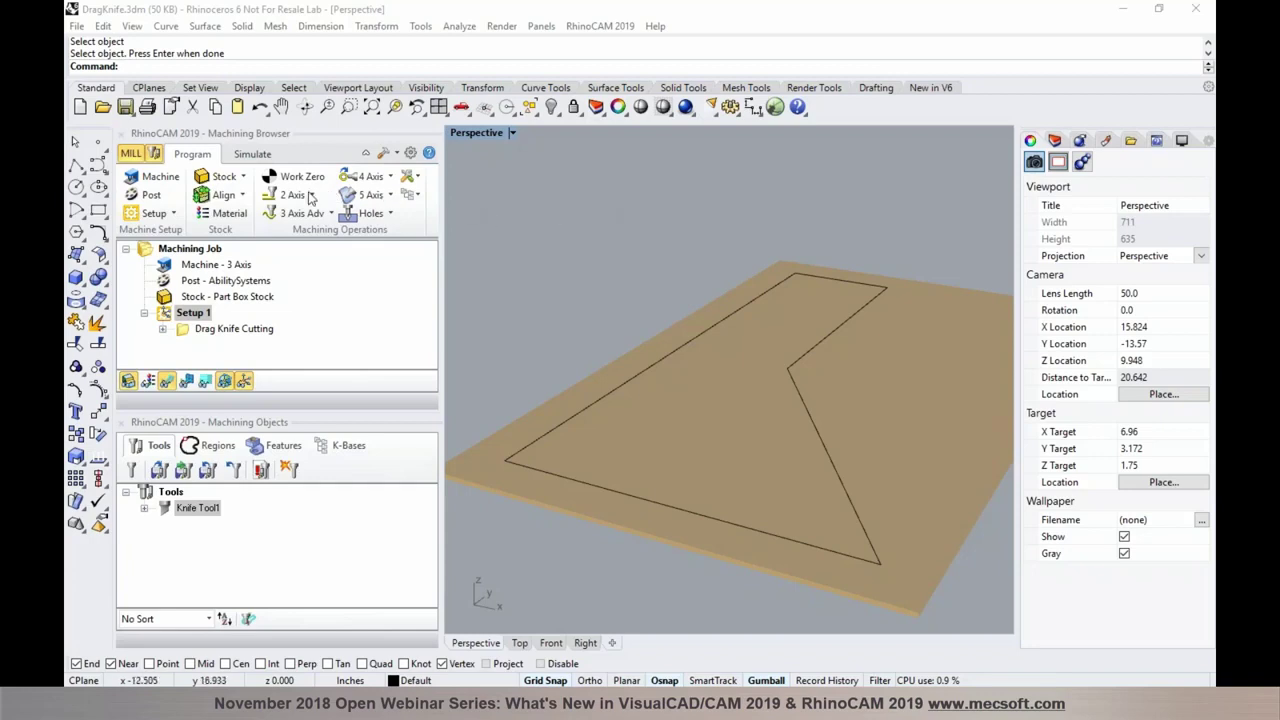
In DragKnife.3dm in Rhinoceros, start a Drag Knife Cutting operation, review its knife tool geometry and cut parameters, and cancel it.
click(312, 196)
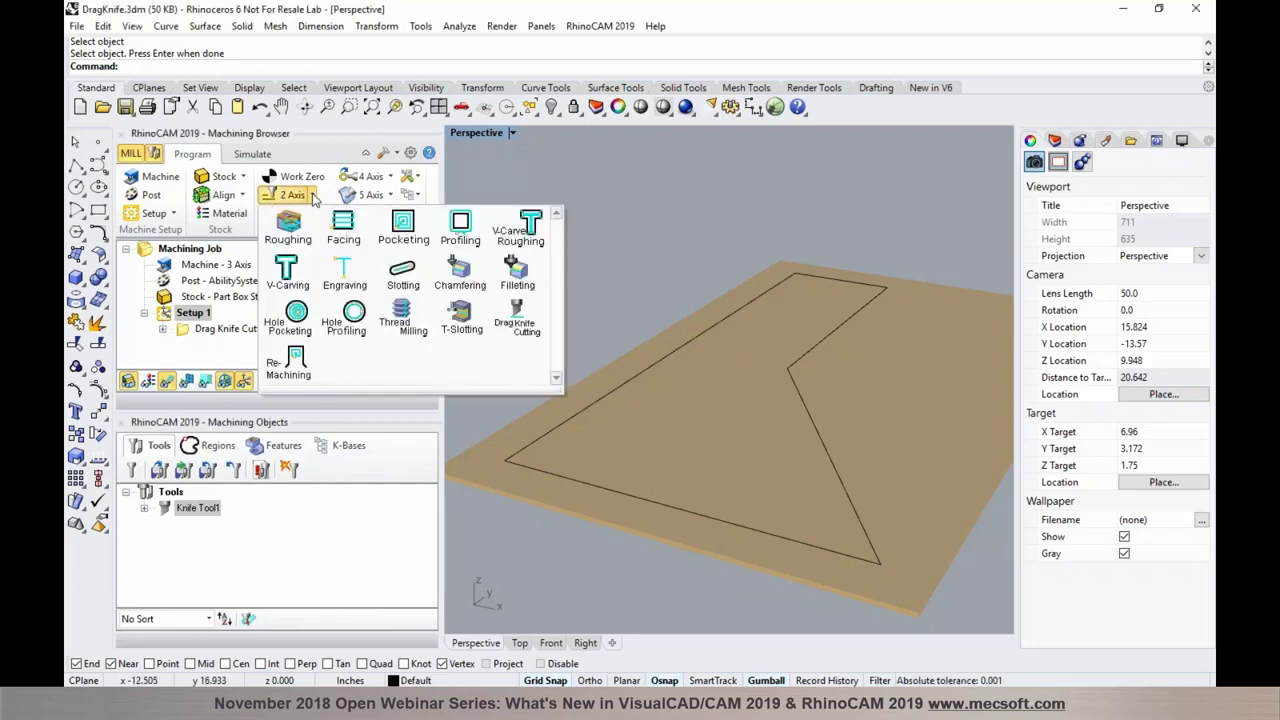
click(530, 334)
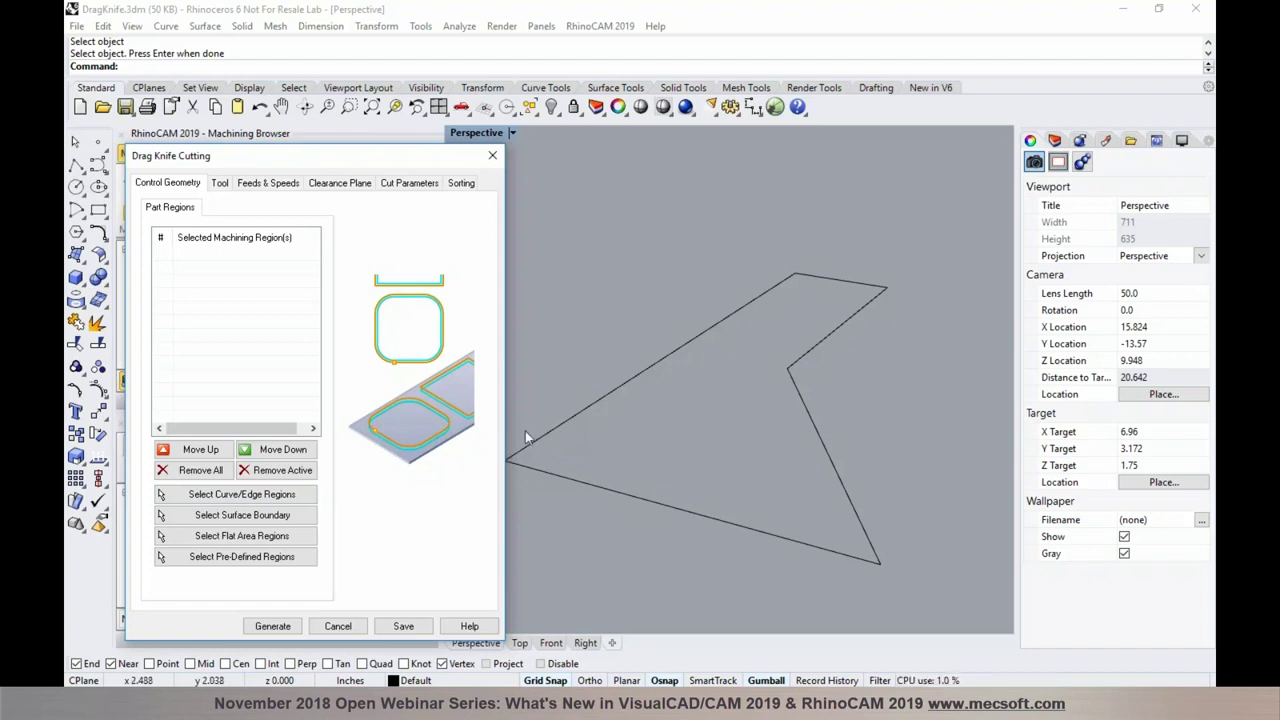
click(222, 185)
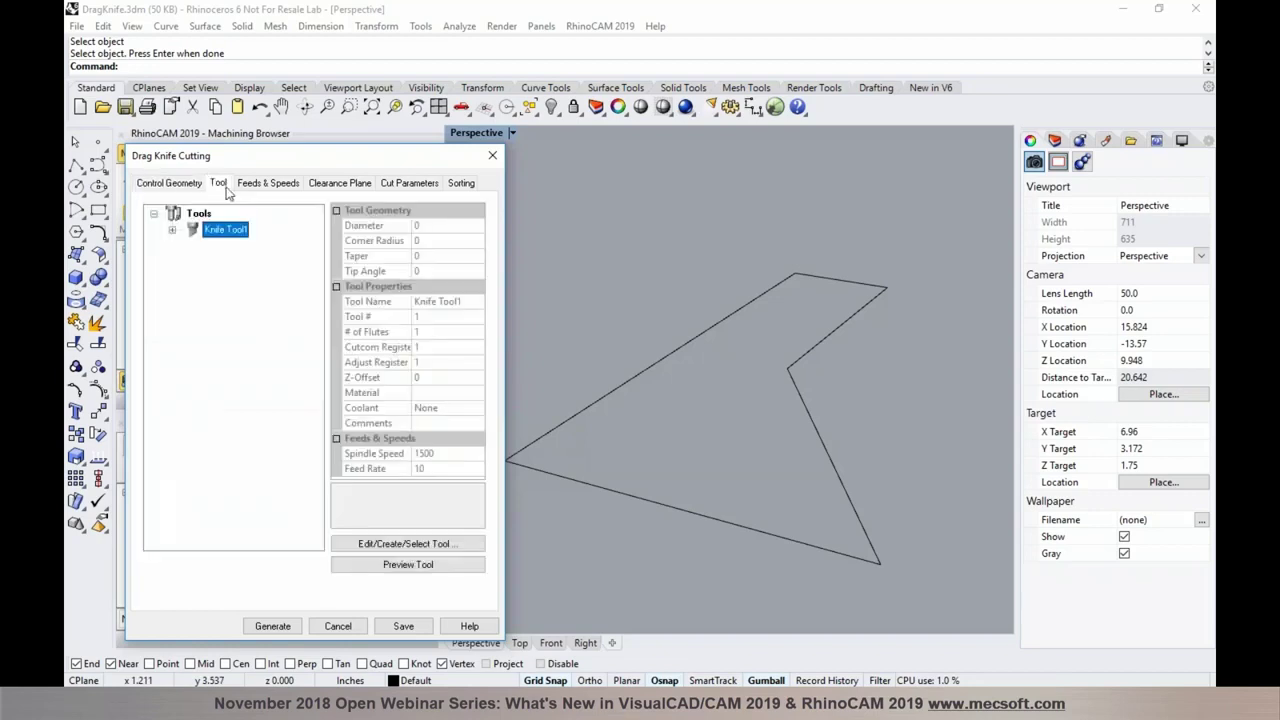
double_click(196, 231)
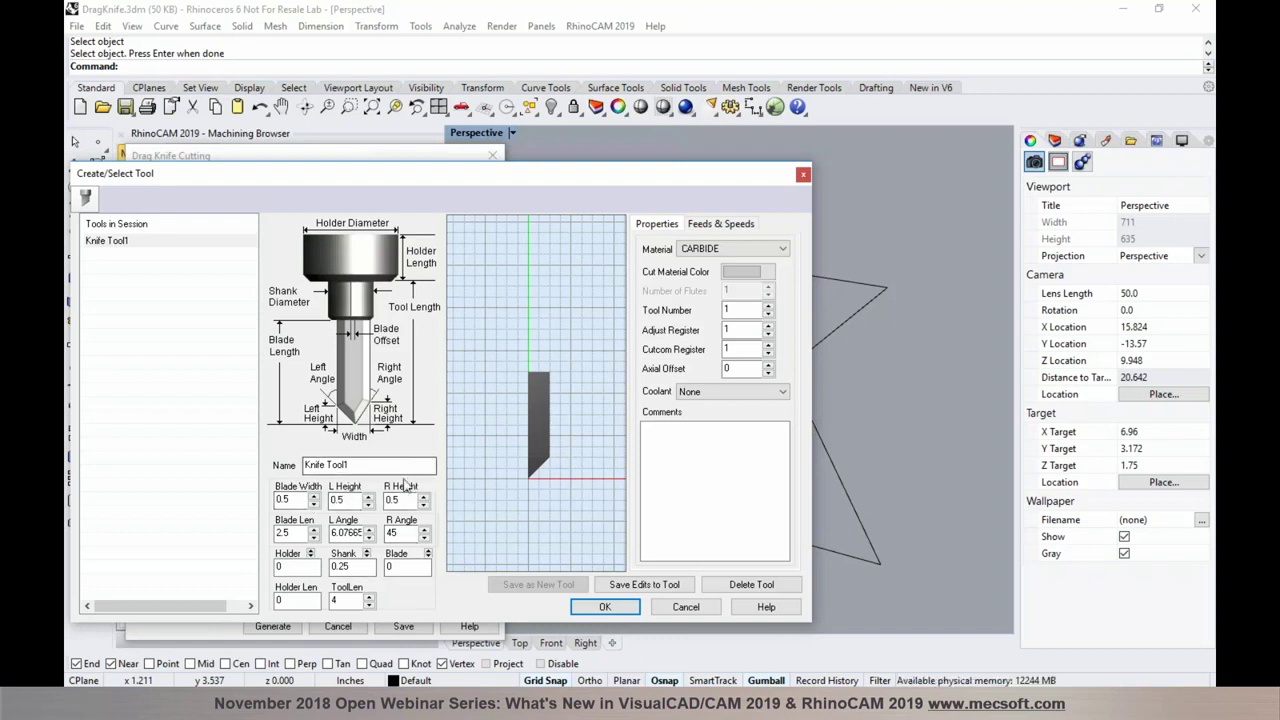
click(684, 607)
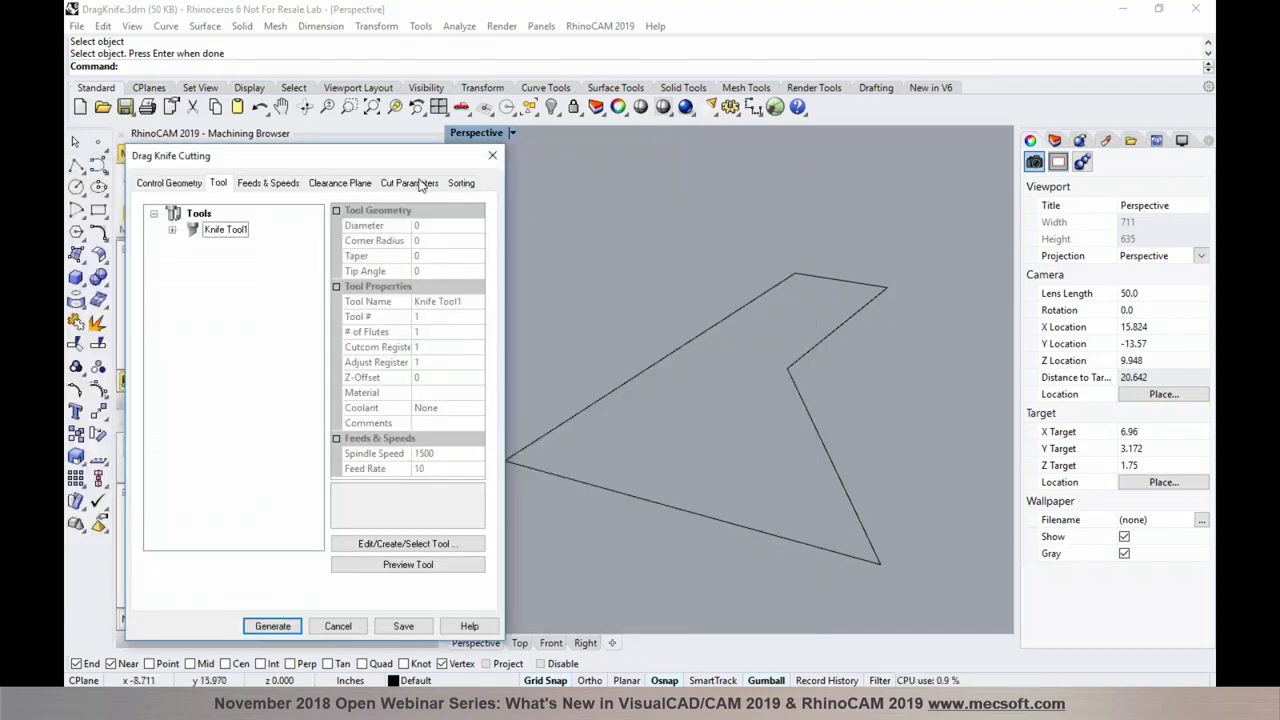
click(421, 185)
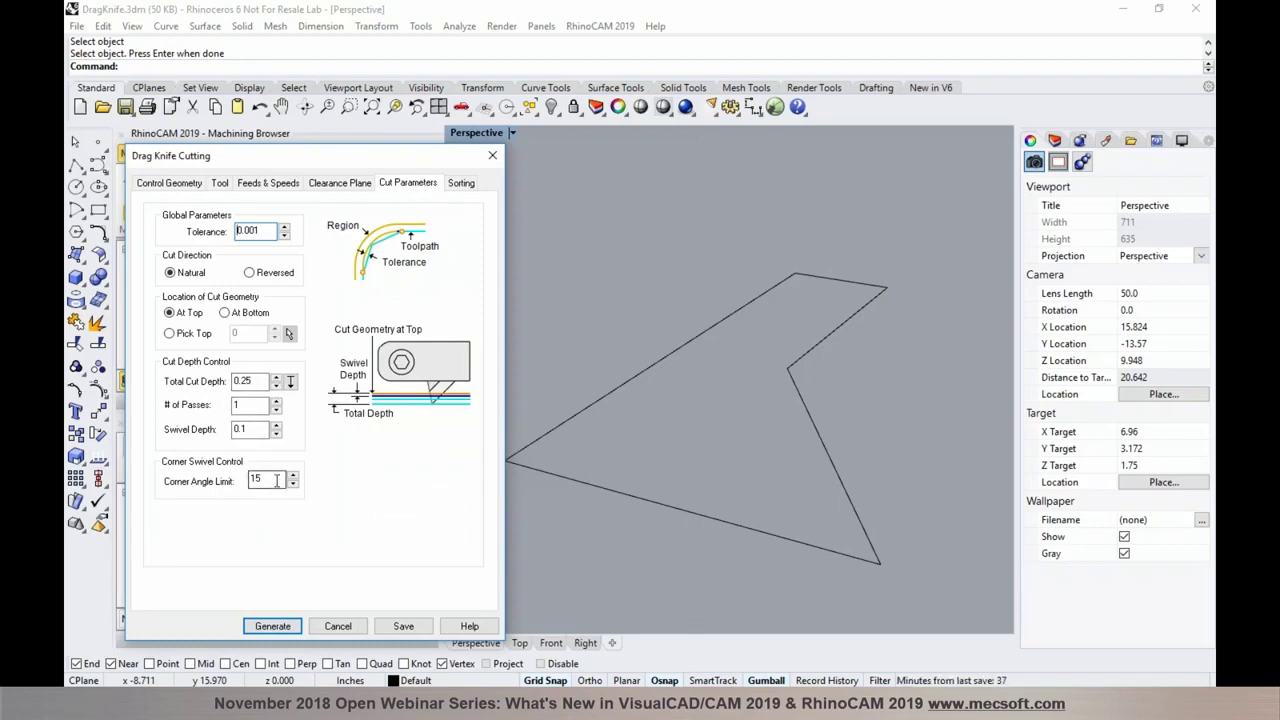
click(340, 626)
Examine the existing Drag Knife Cutting toolpath's corner swivels and its cut parameters, leaving the operation unedited.
click(200, 330)
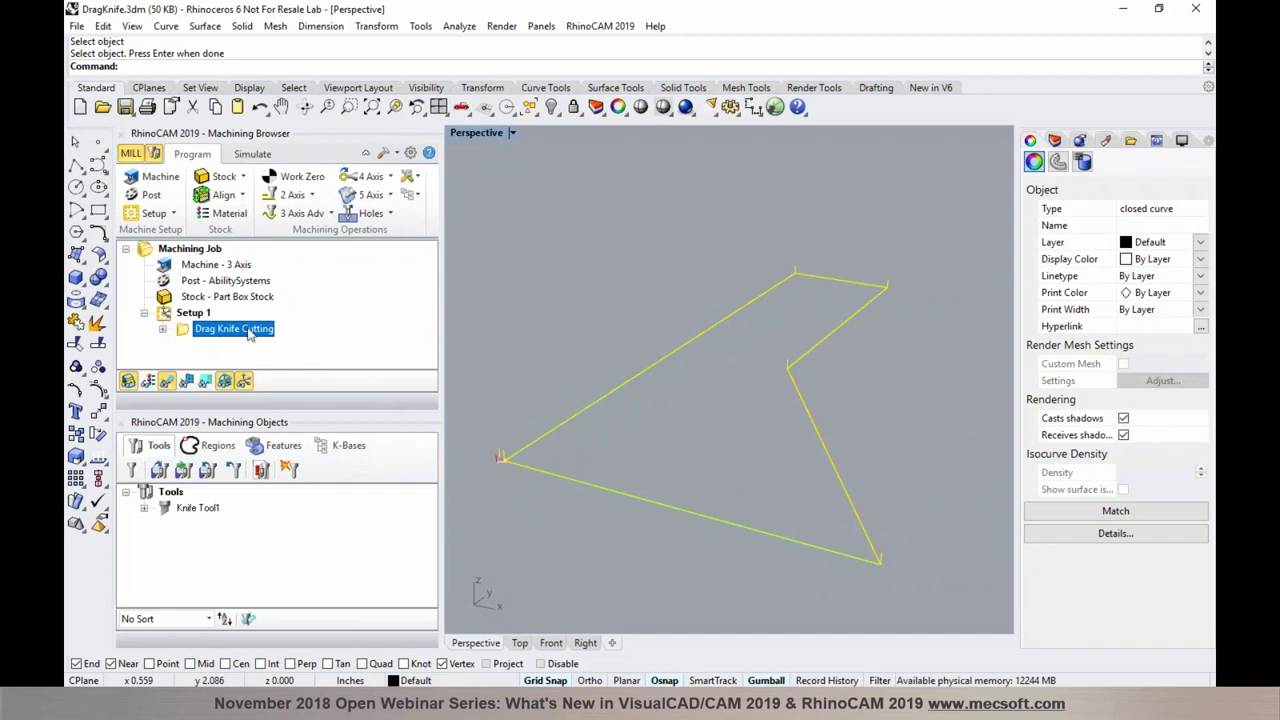
scroll(883, 566, up, 3)
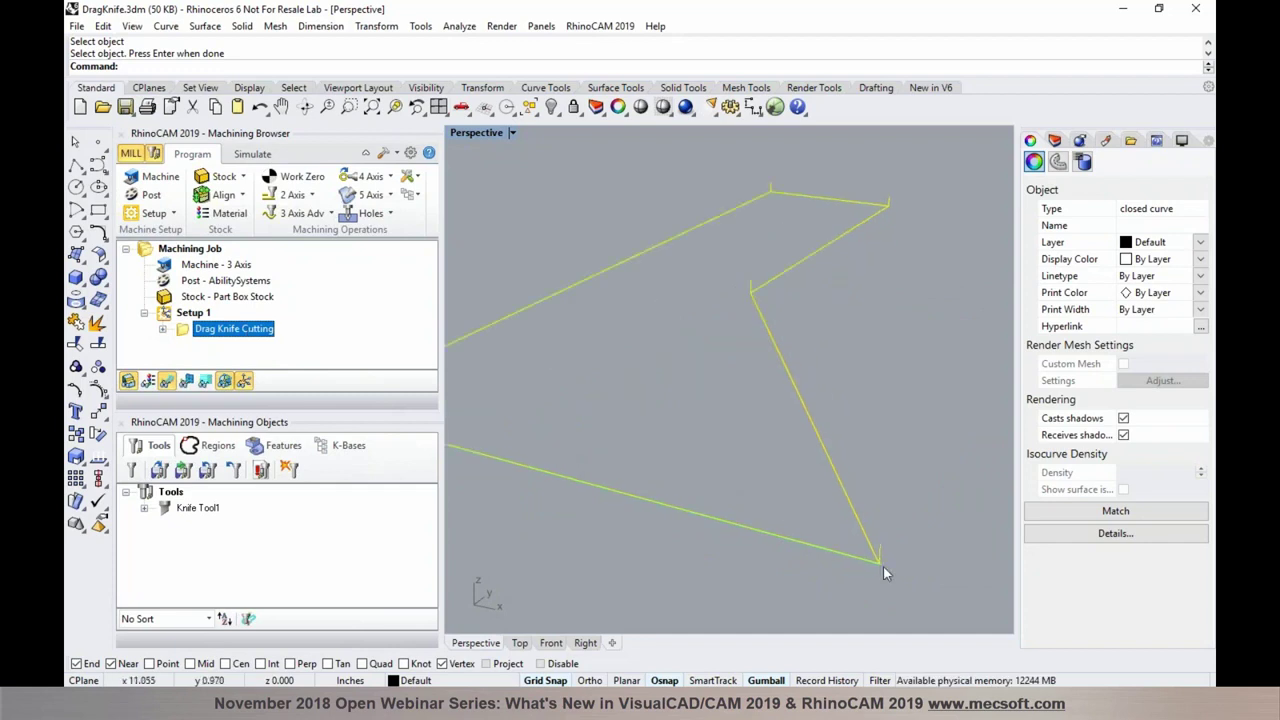
double_click(186, 334)
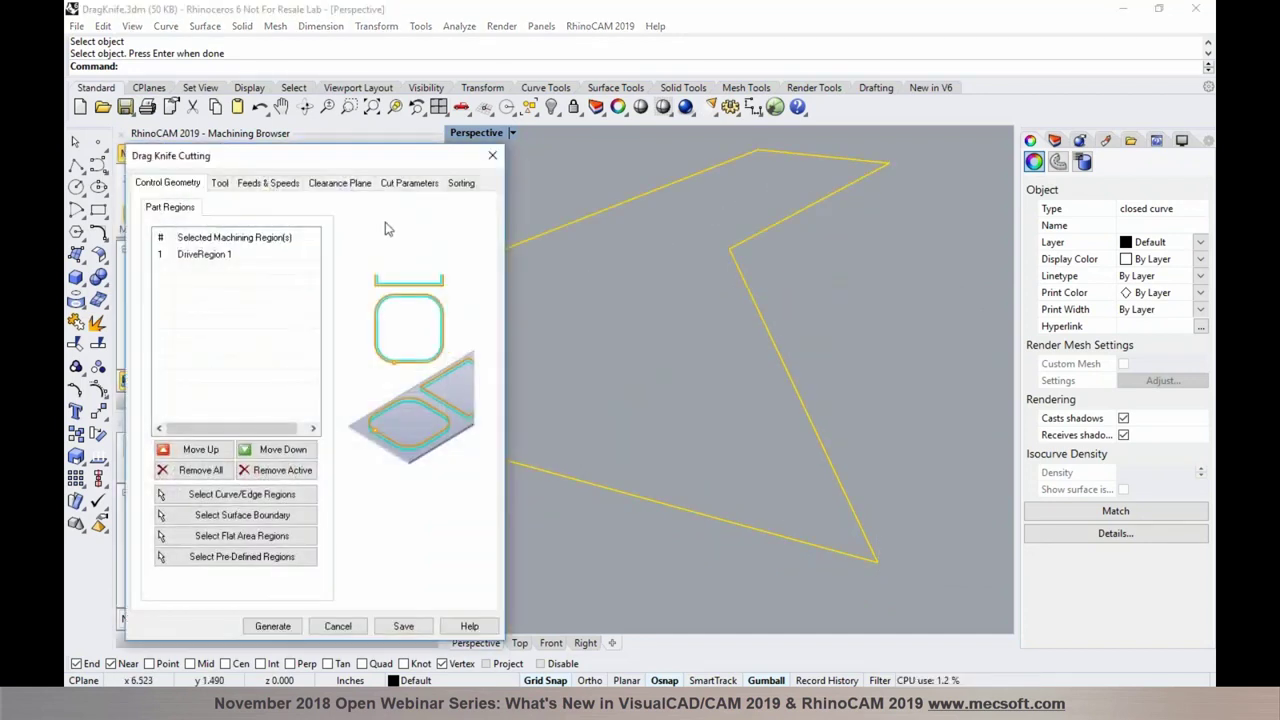
click(408, 183)
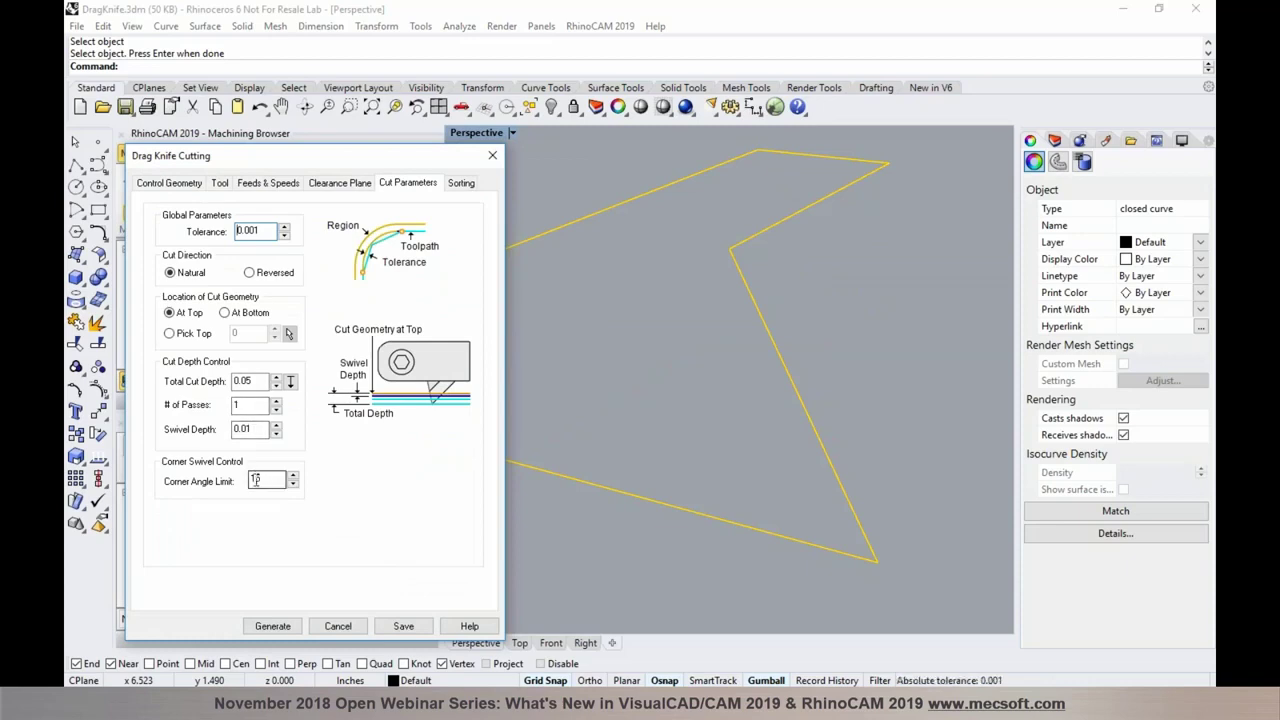
click(338, 626)
scroll(858, 308, down, 3)
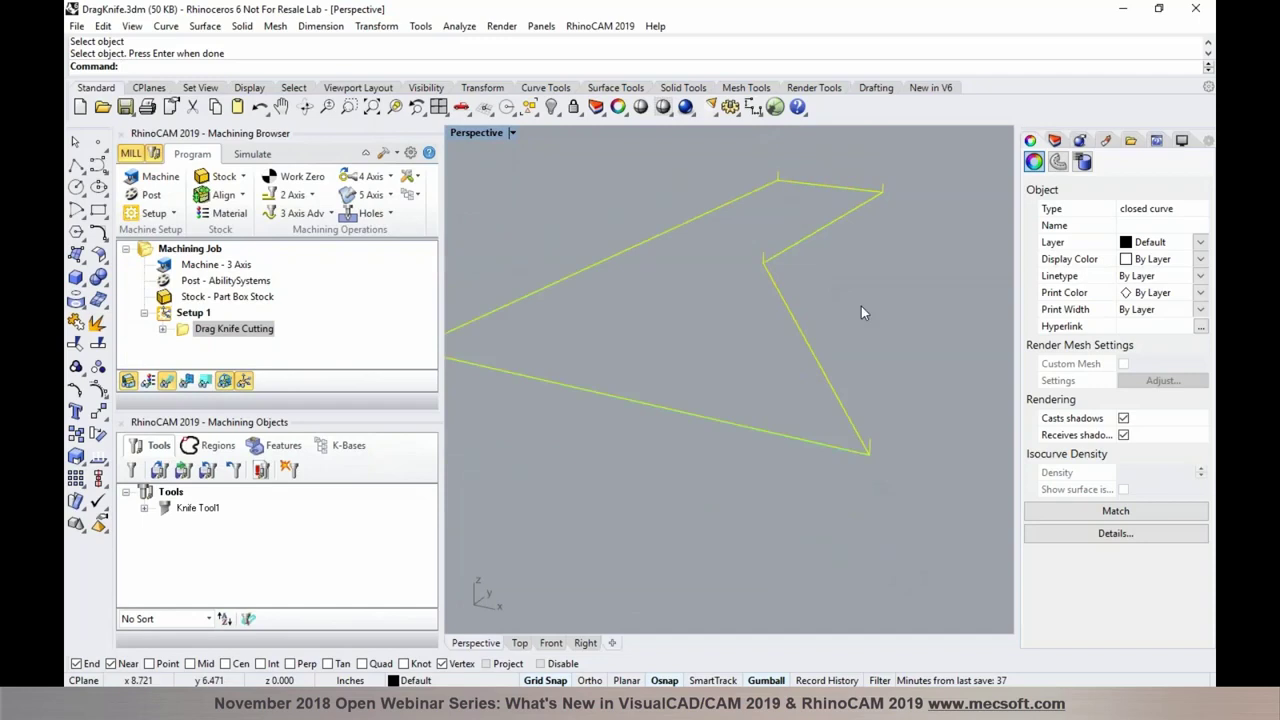
Set the simulation preferences to a maximum display interval of 0.5 with simulation by distance.
click(252, 153)
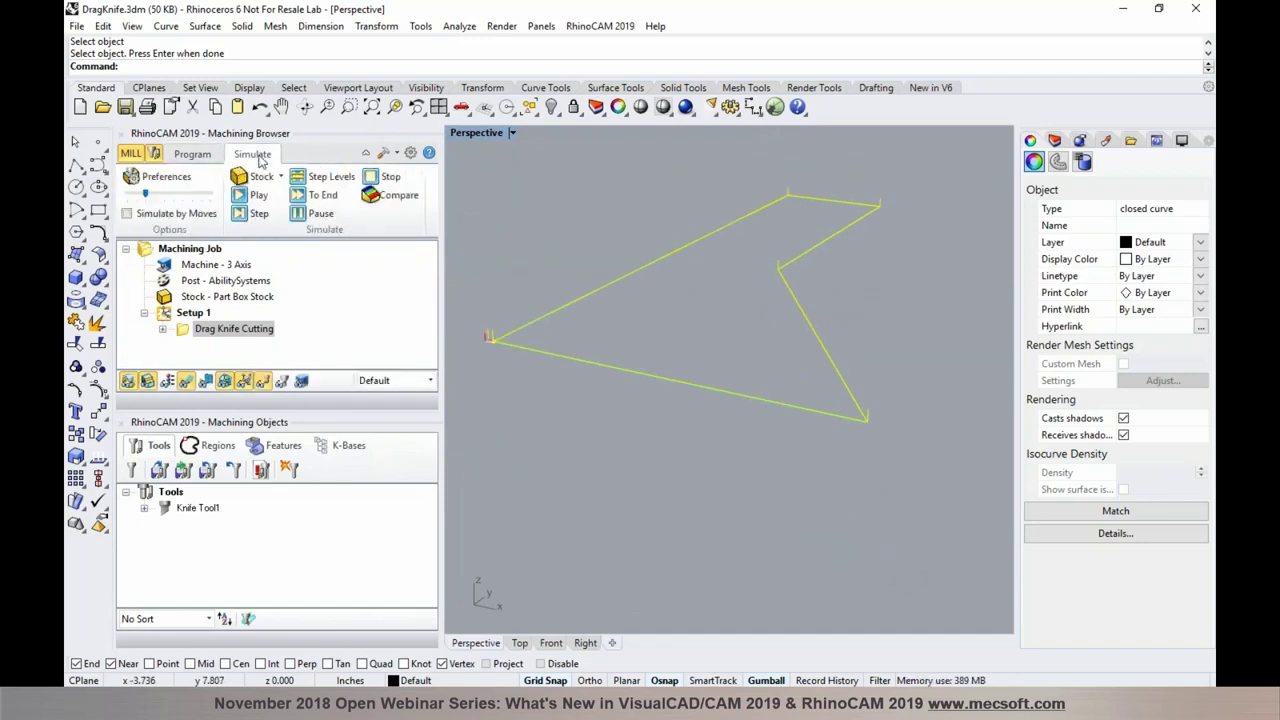
click(148, 180)
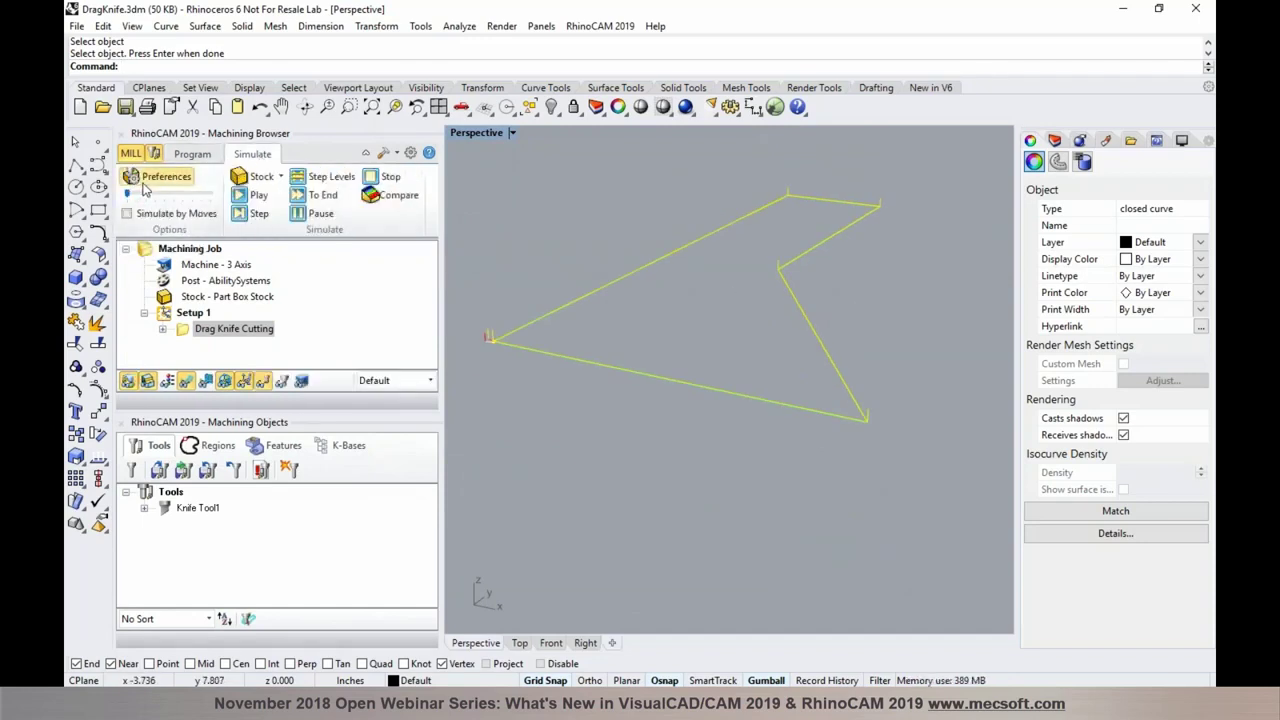
click(796, 162)
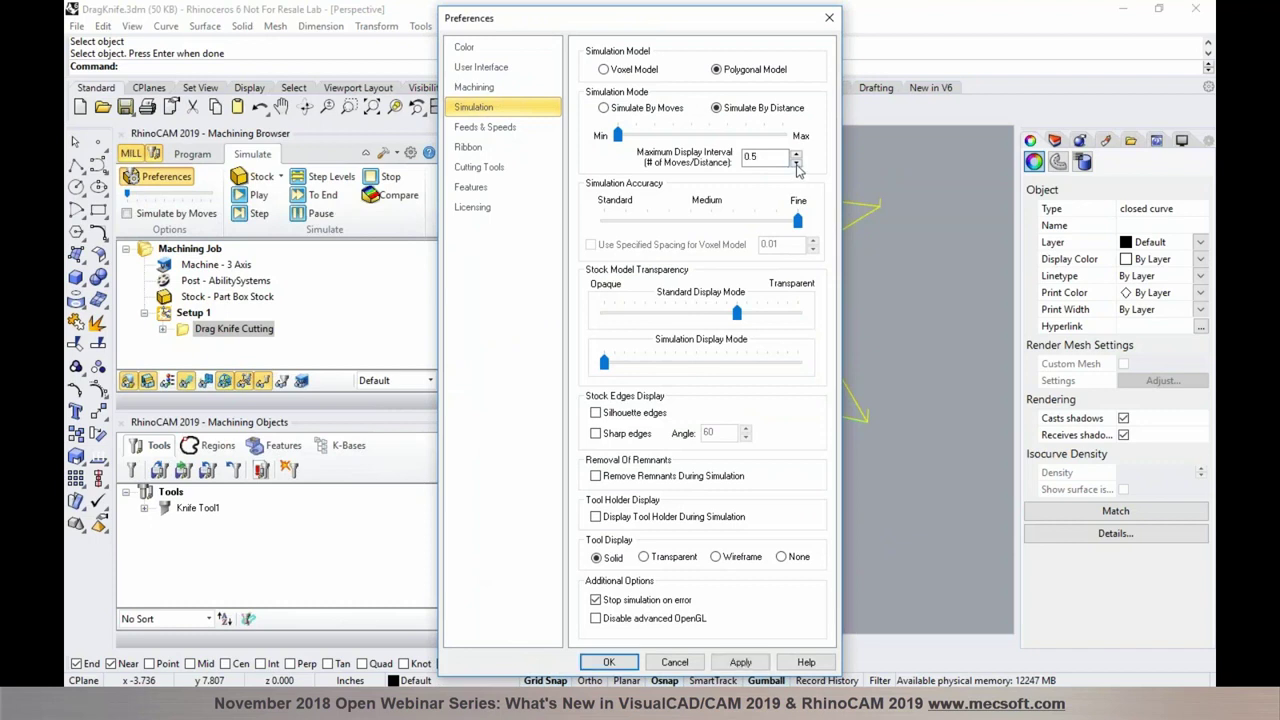
click(608, 662)
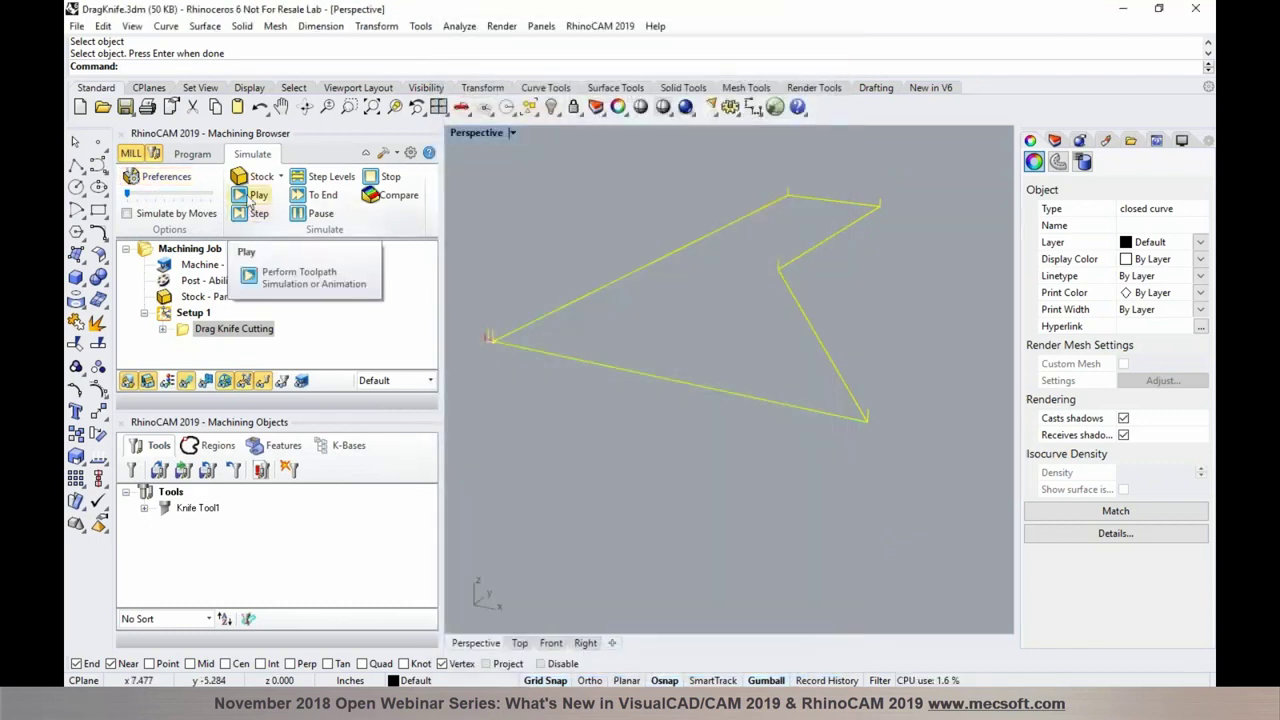
Simulate the Drag Knife Cutting operation and watch from several angles how the knife moves and swivels at the corners.
click(250, 198)
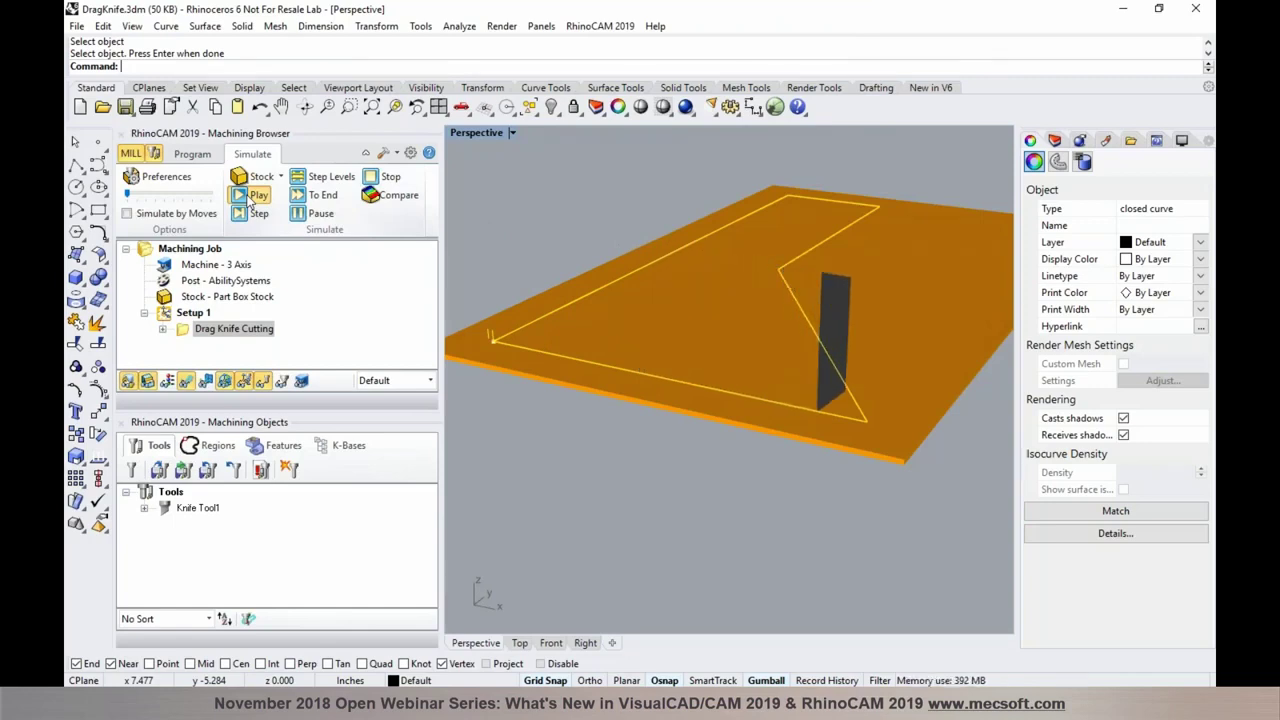
click(255, 195)
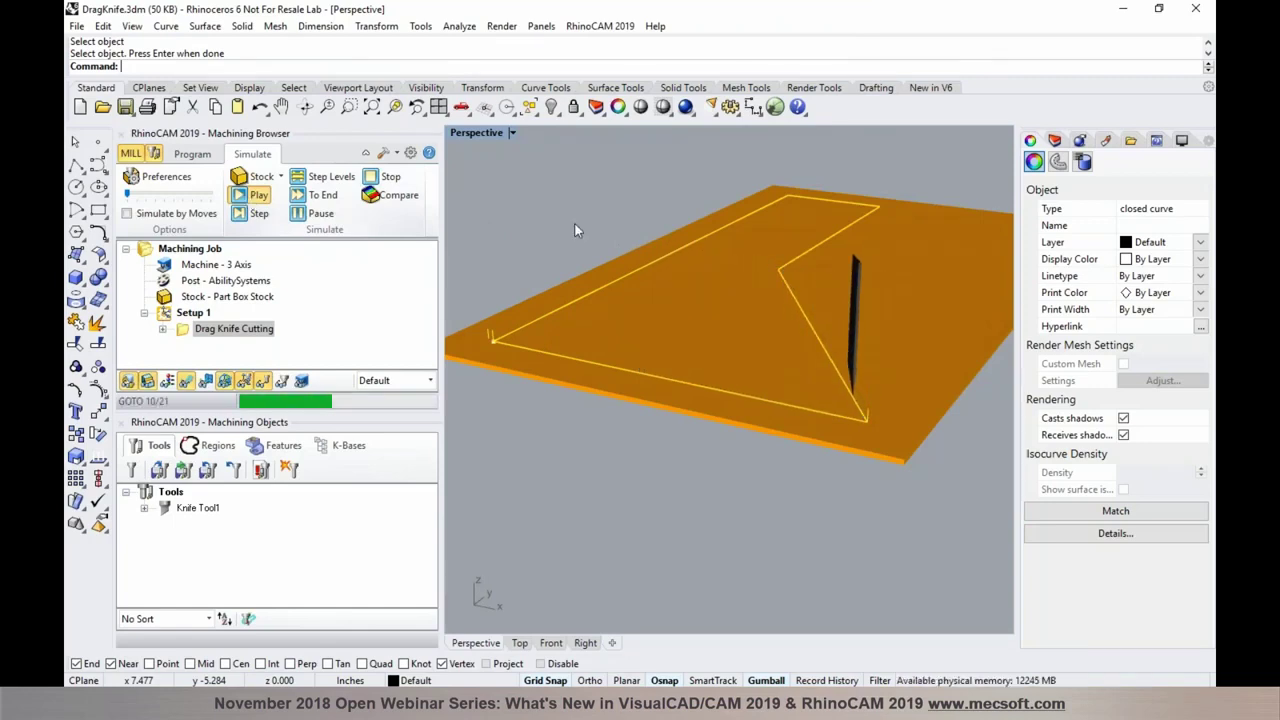
scroll(733, 318, up, 4)
right_drag(733, 318, 524, 371)
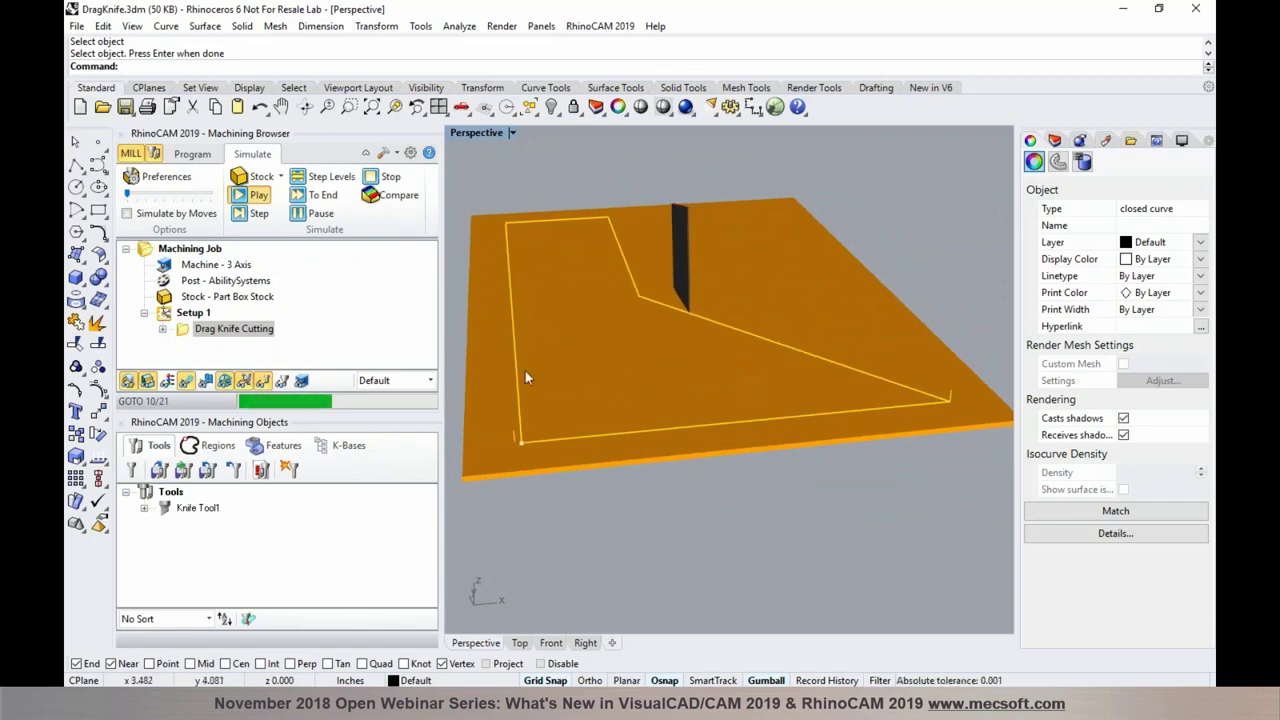
scroll(475, 208, up, 3)
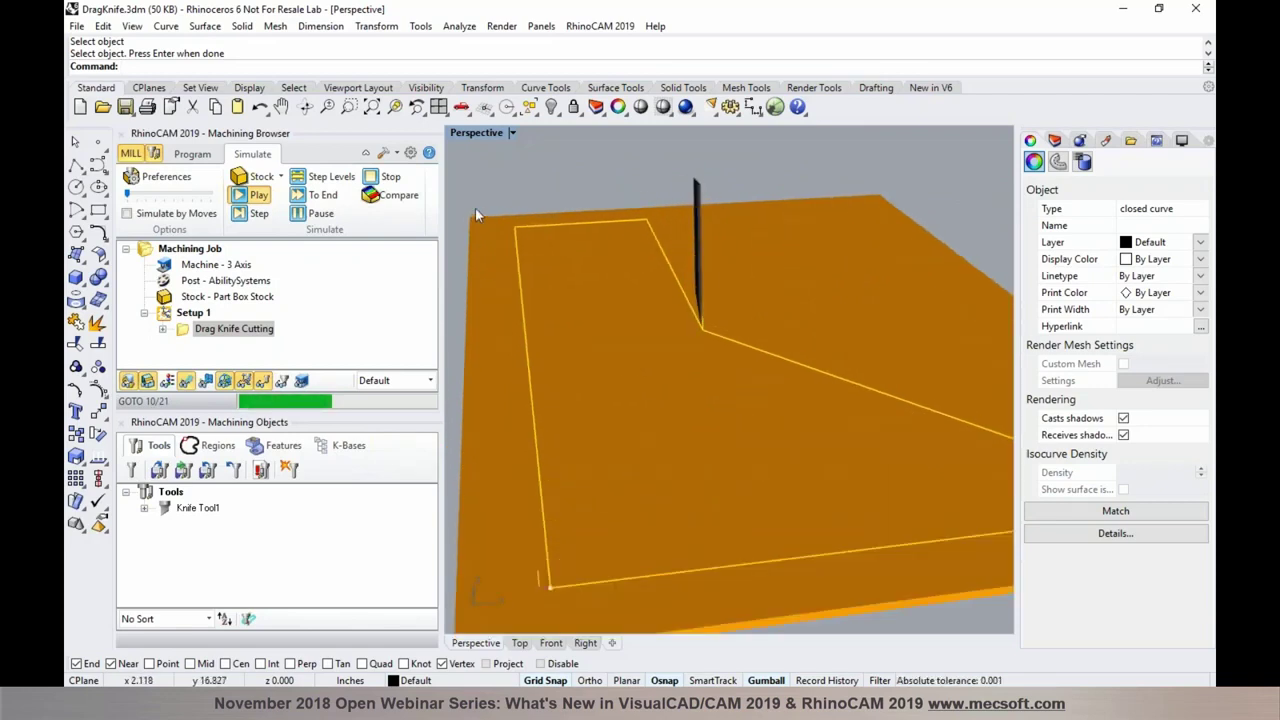
right_drag(571, 277, 747, 345)
scroll(654, 325, down, 4)
scroll(749, 332, up, 2)
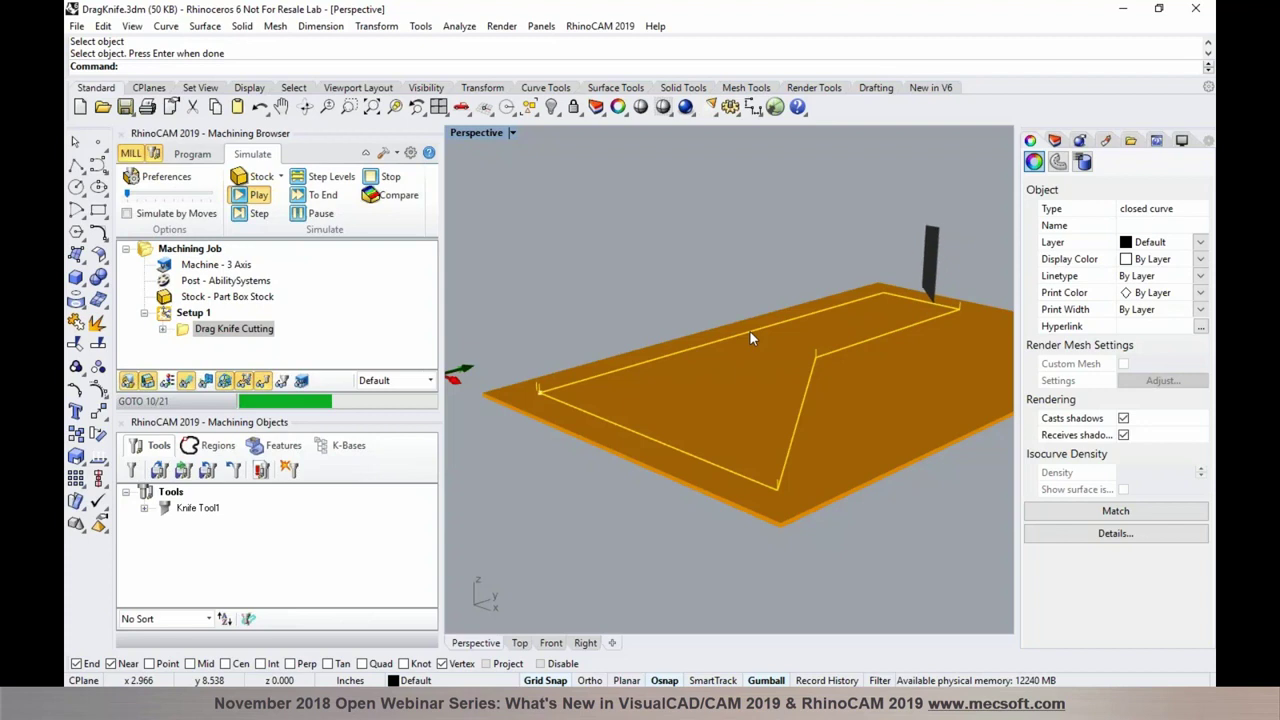
scroll(774, 305, up, 2)
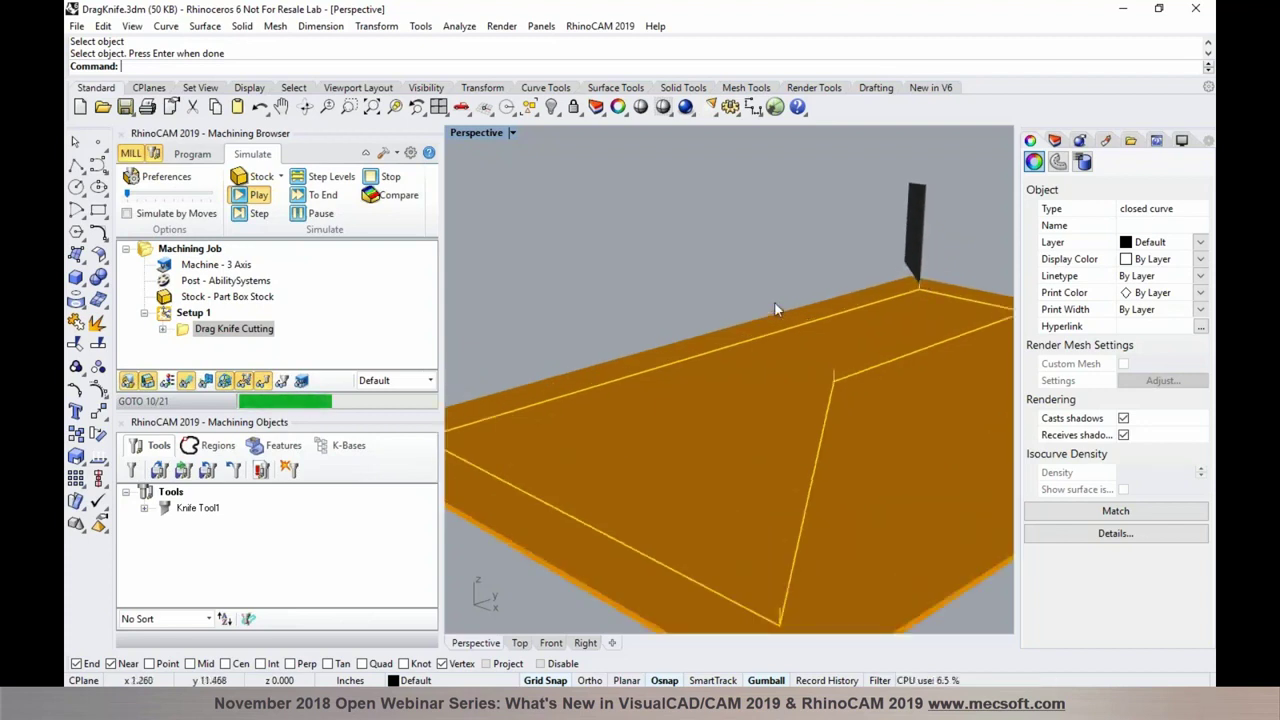
right_drag(832, 350, 797, 348)
scroll(932, 393, down, 4)
scroll(617, 410, up, 5)
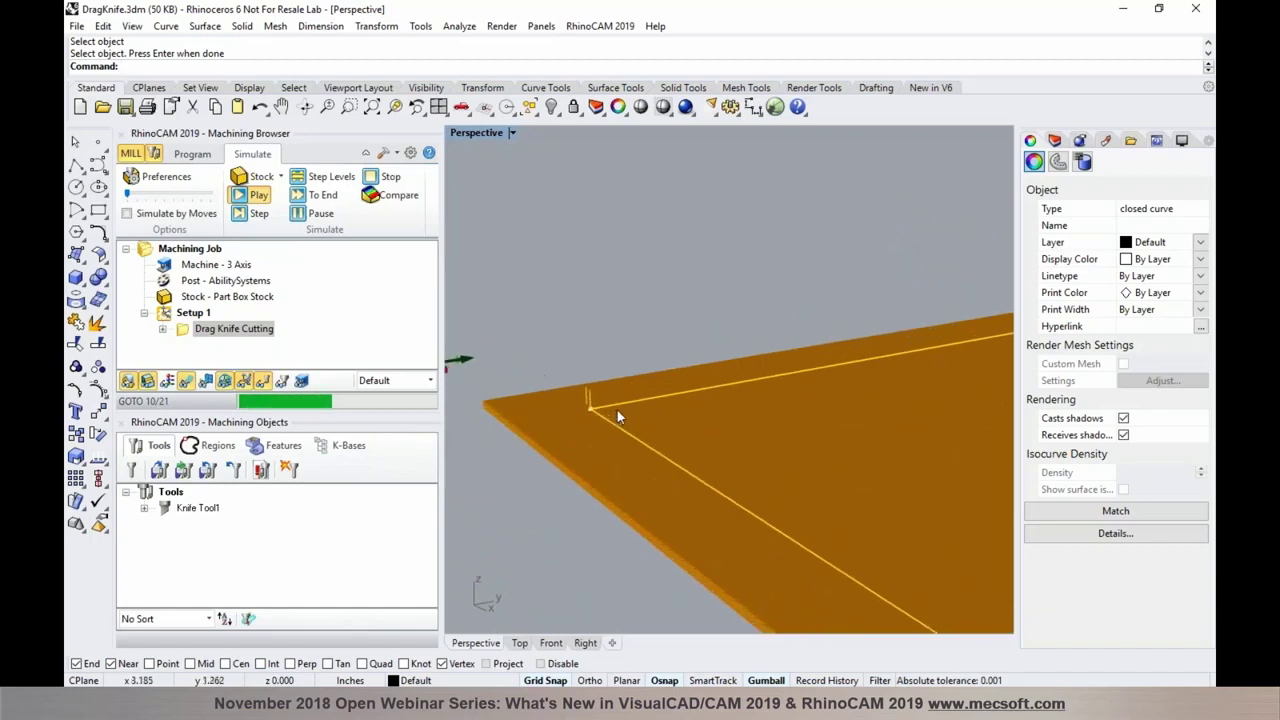
scroll(617, 410, down, 2)
right_drag(701, 430, 701, 428)
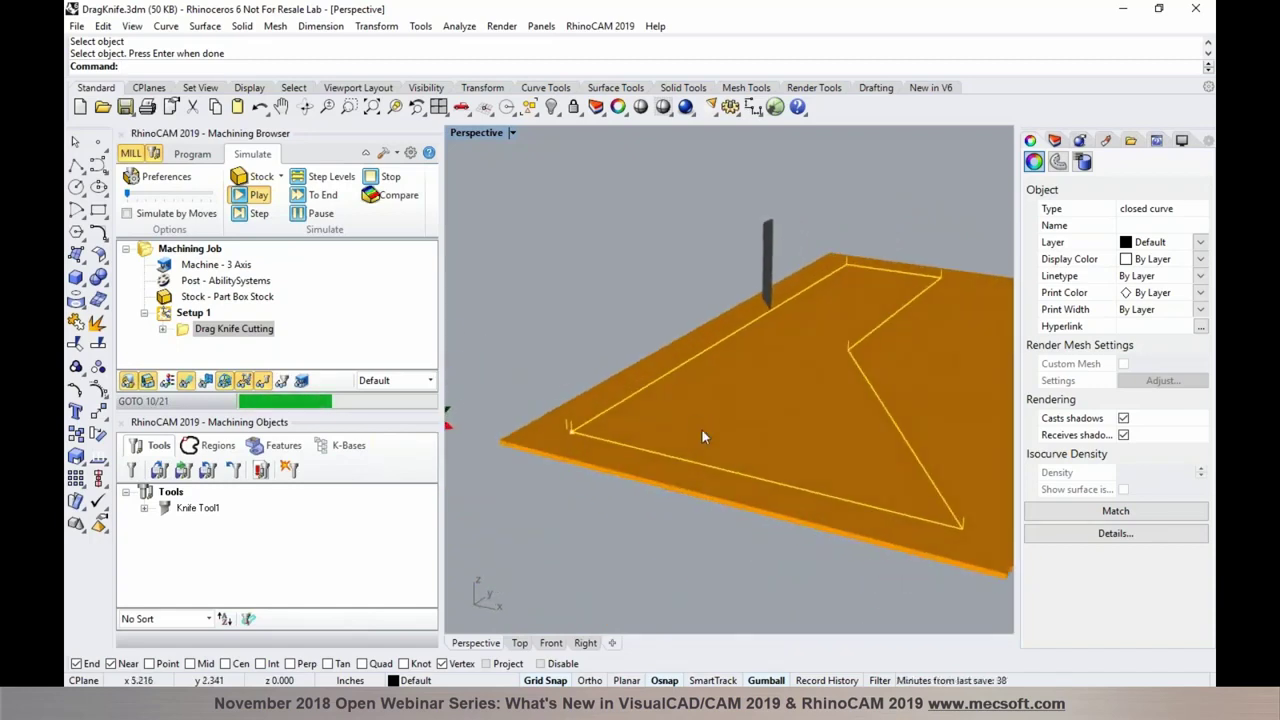
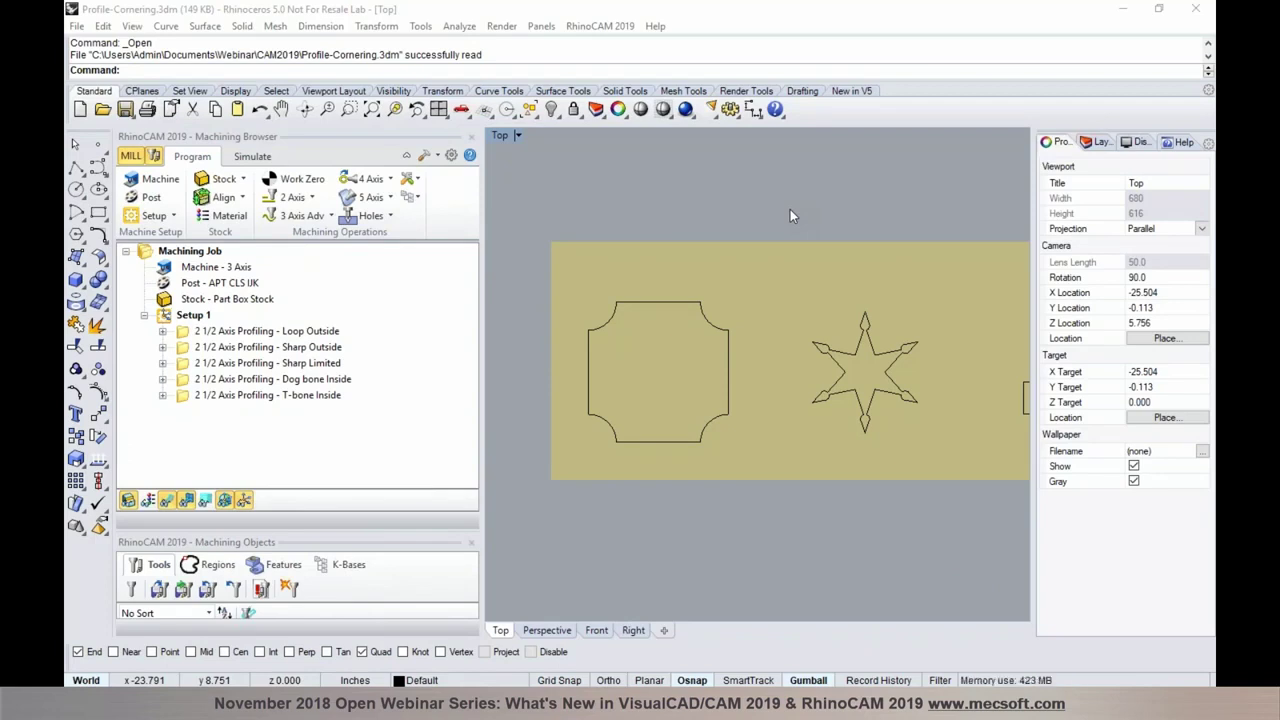
In Profile-Cornering.3dm, survey the profile shapes and open the cornering parameters of the 2 1/2 Axis Profiling - Loop Outside operation.
scroll(648, 308, down, 2)
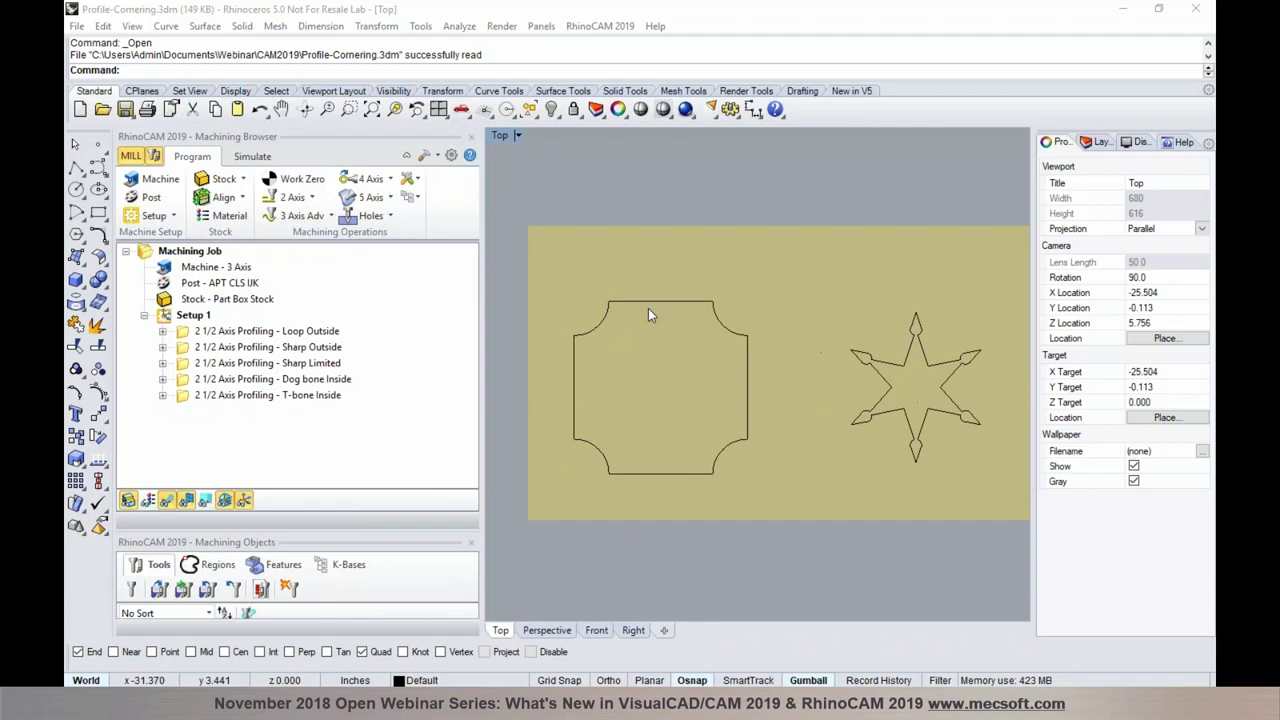
scroll(596, 303, down, 3)
scroll(596, 303, up, 2)
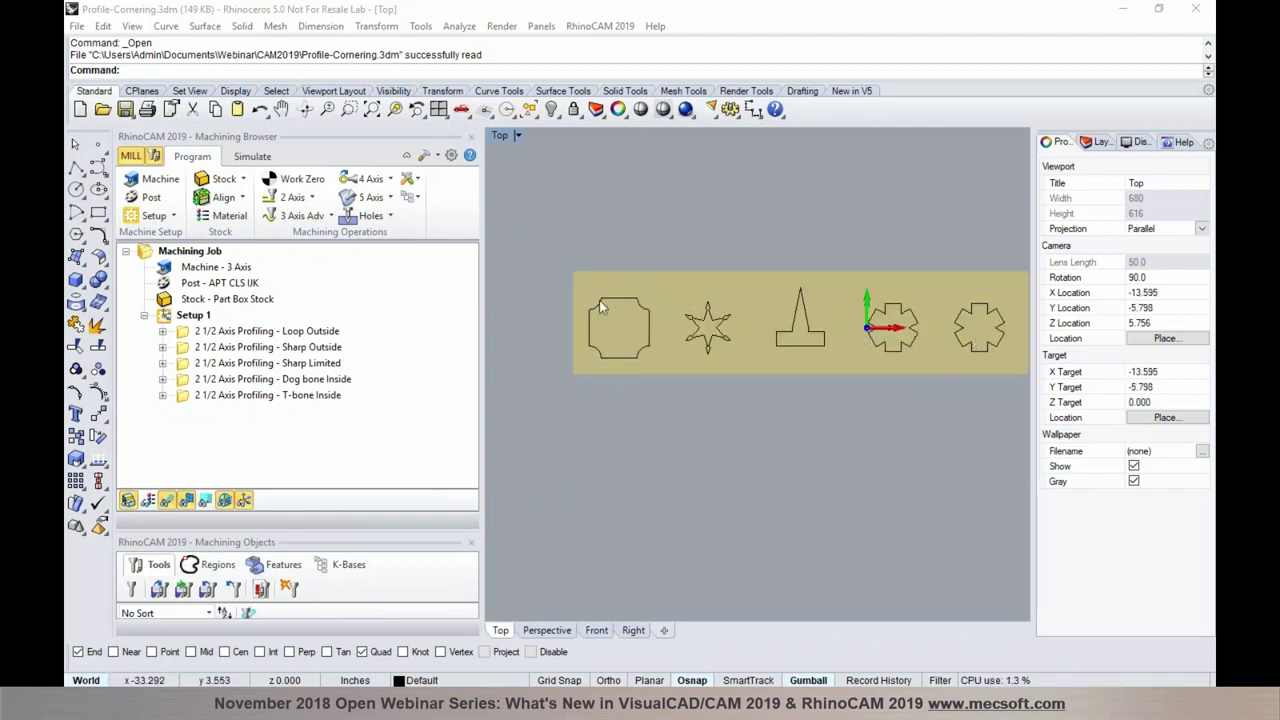
scroll(599, 301, up, 3)
scroll(599, 301, up, 1)
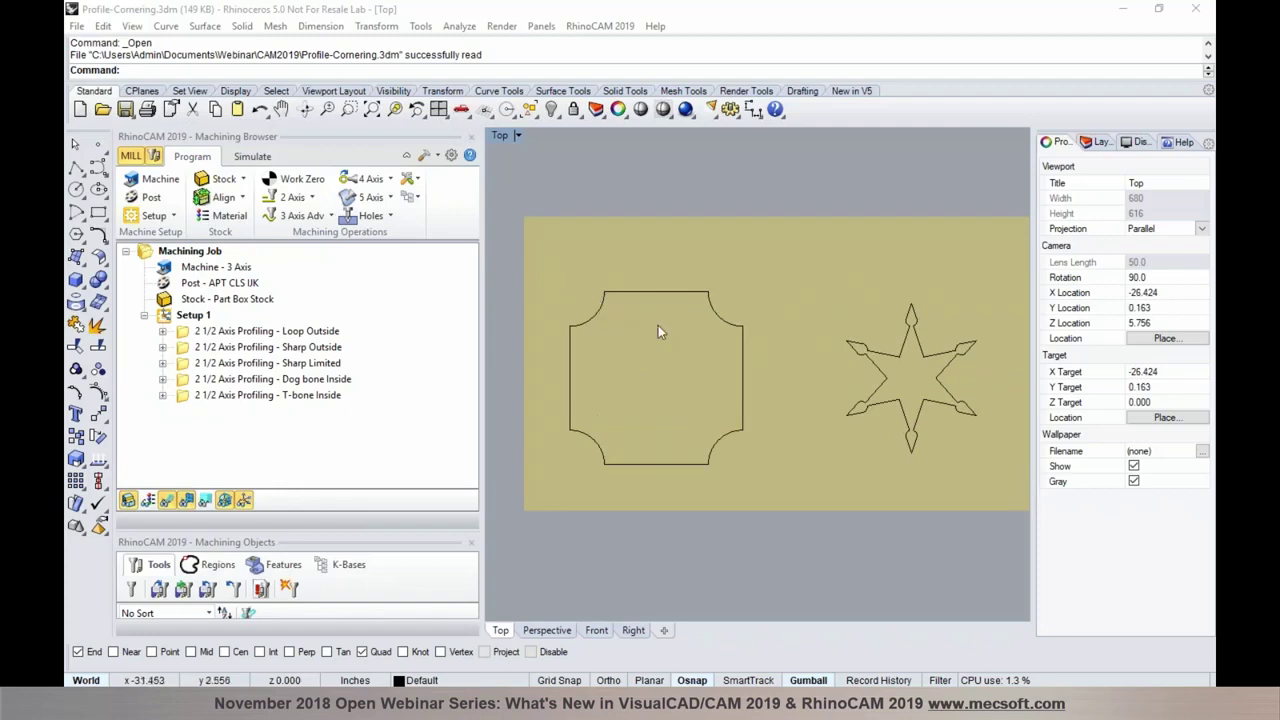
double_click(226, 333)
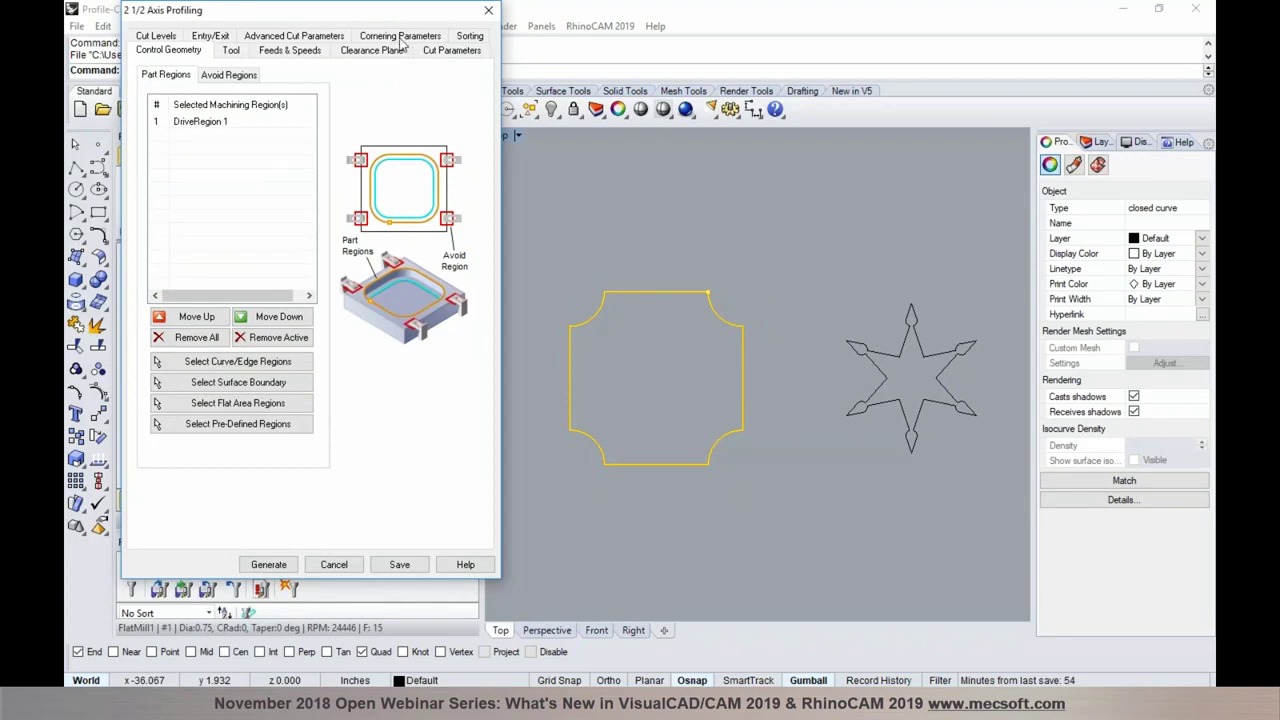
click(400, 38)
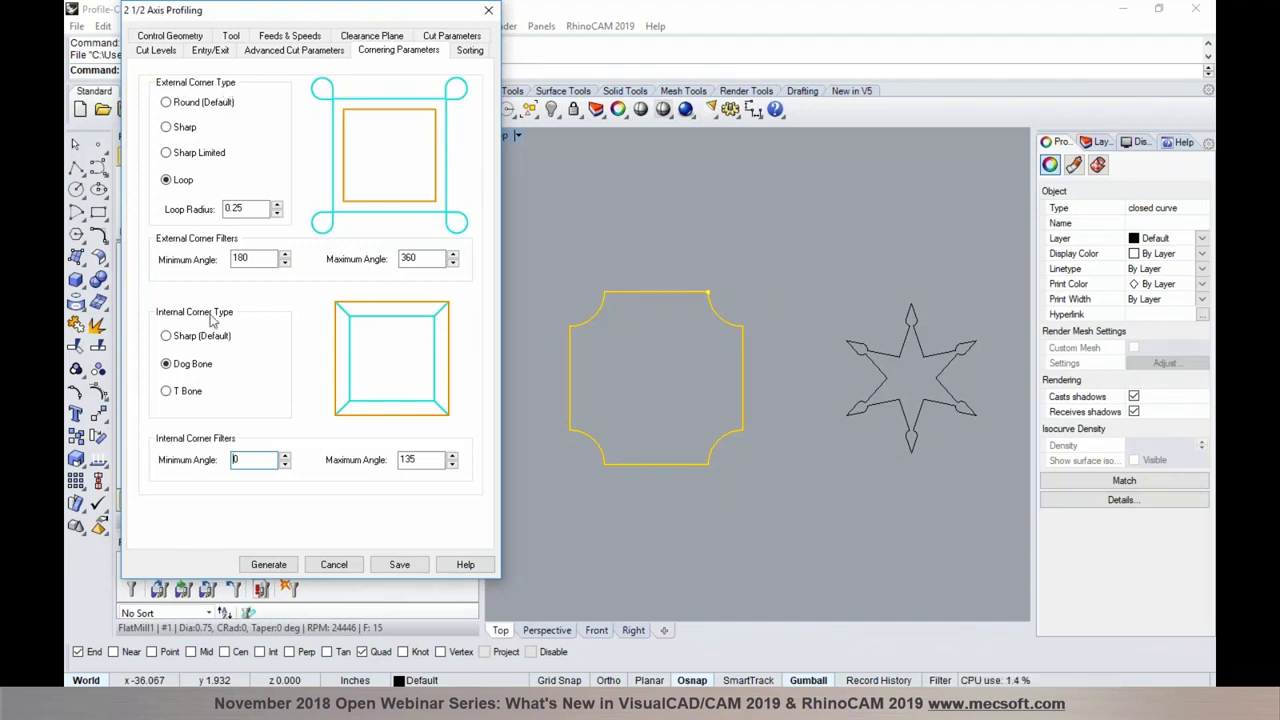
Preview the Round, Sharp, Sharp Limited and Loop external corner types, and review the loop radius and external corner angle filters.
click(190, 104)
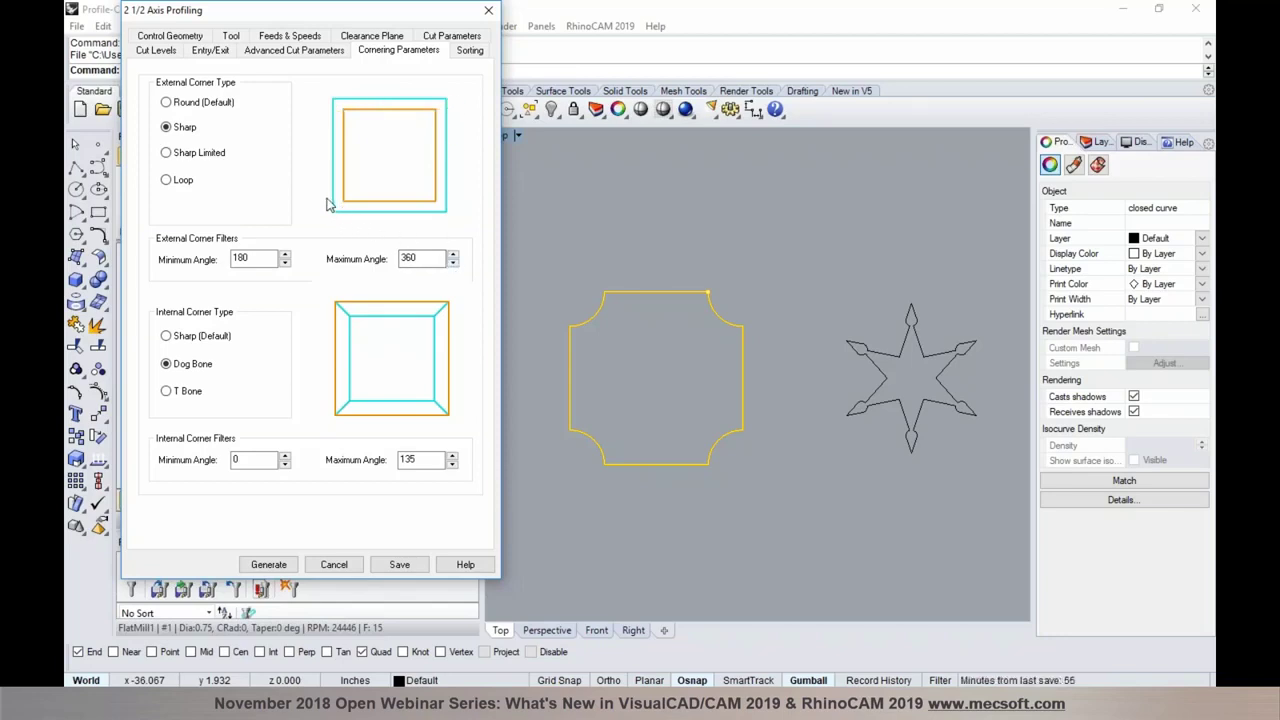
click(202, 160)
click(181, 182)
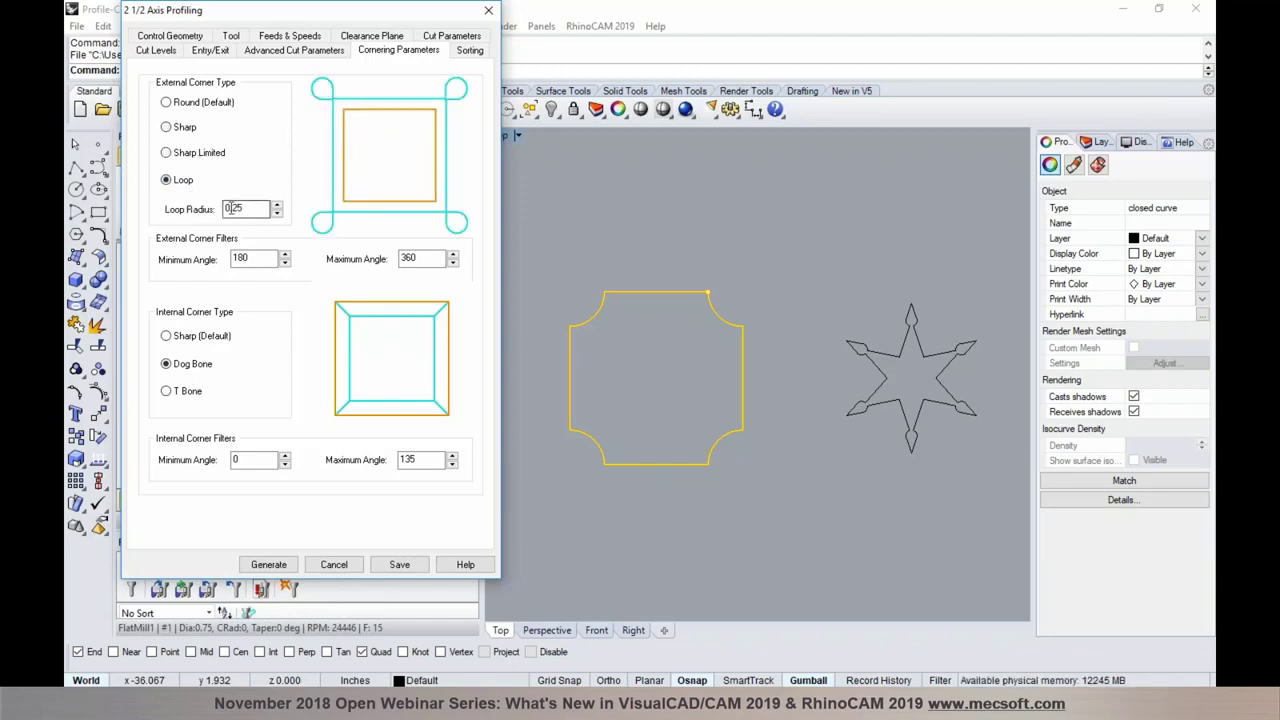
double_click(237, 258)
click(419, 258)
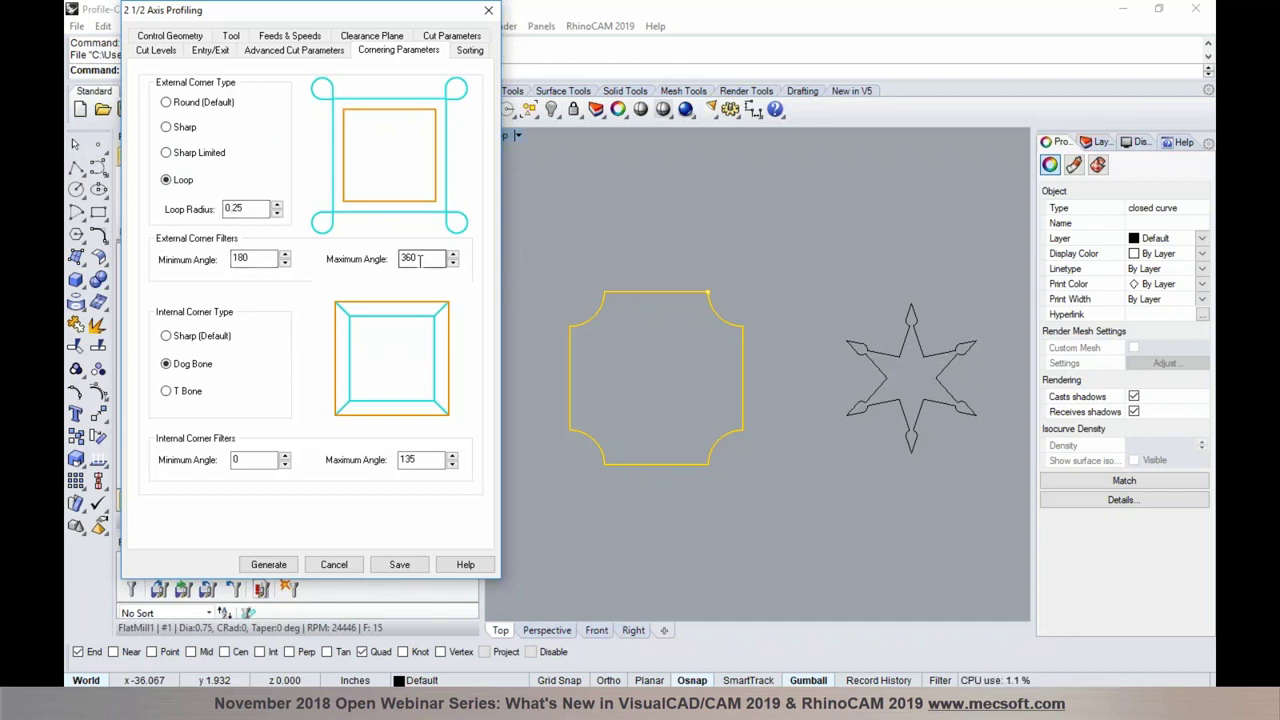
Preview the Sharp, Dog Bone and T Bone internal corner types, and close the operation without saving.
click(198, 337)
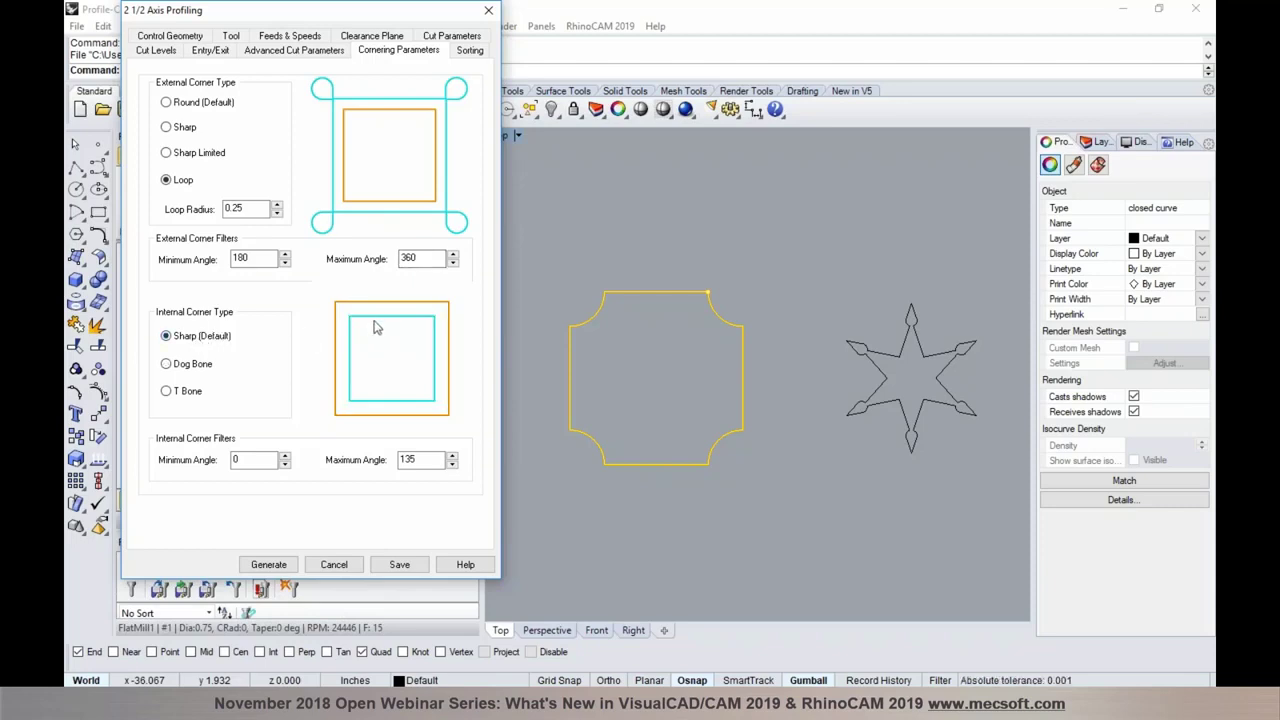
click(185, 365)
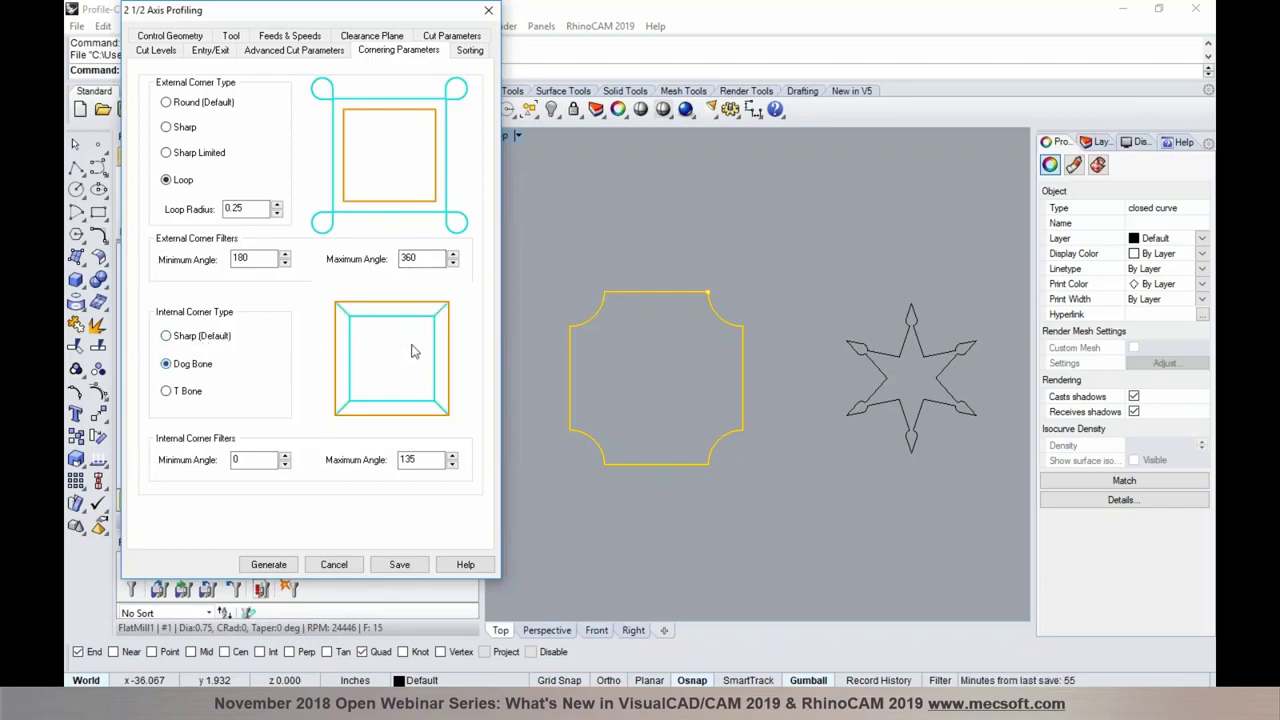
click(184, 392)
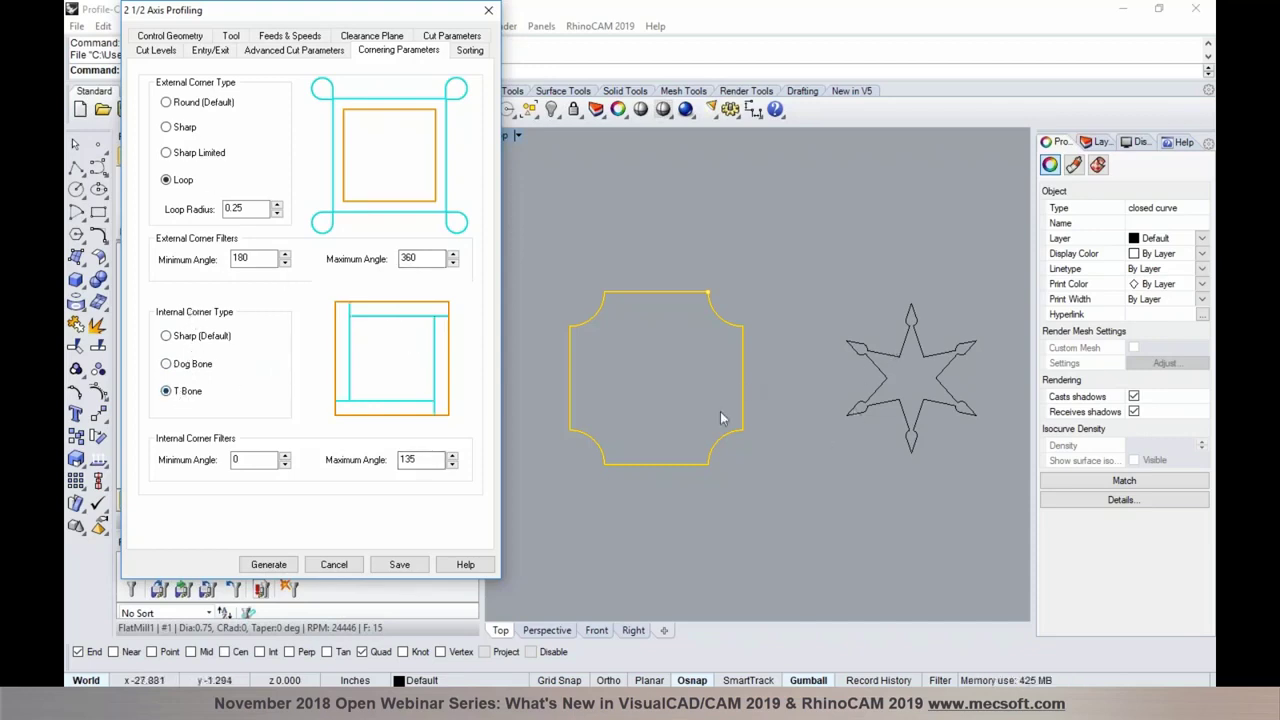
click(334, 565)
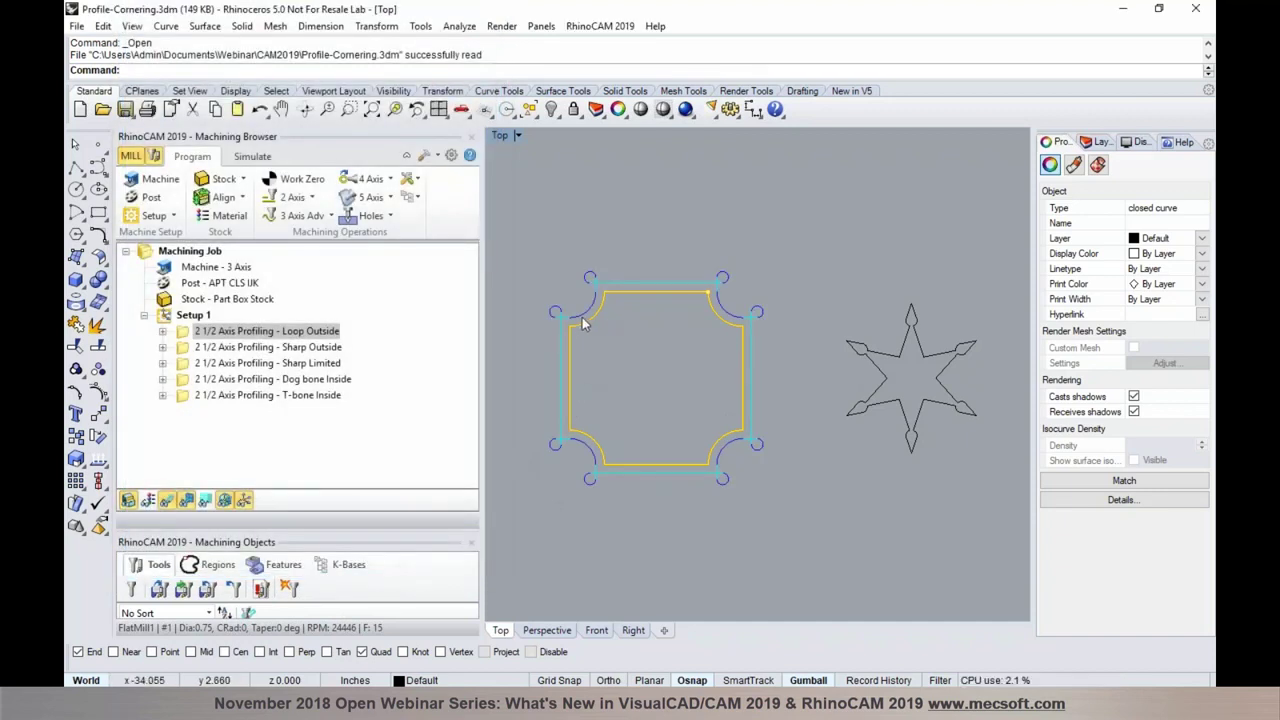
Compare the Loop Outside toolpath around the notched square with the operation's cornering parameters, leaving them as they are.
scroll(576, 311, up, 2)
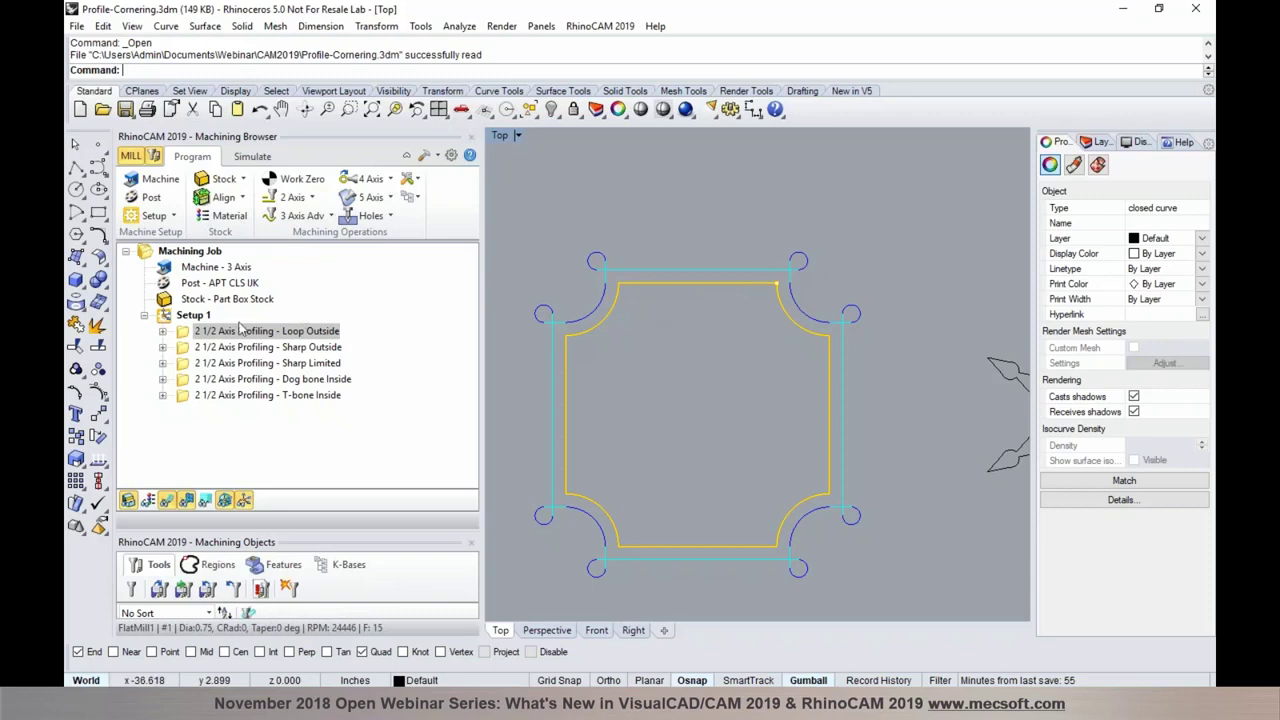
double_click(184, 333)
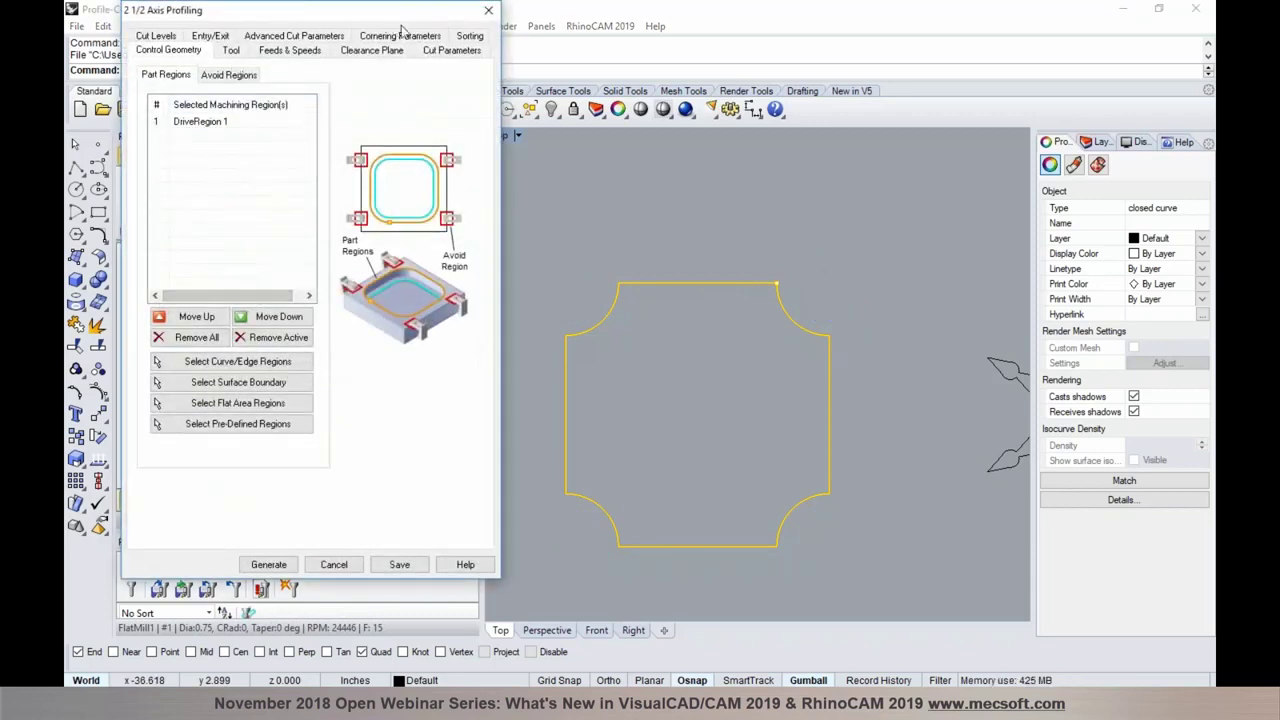
click(402, 36)
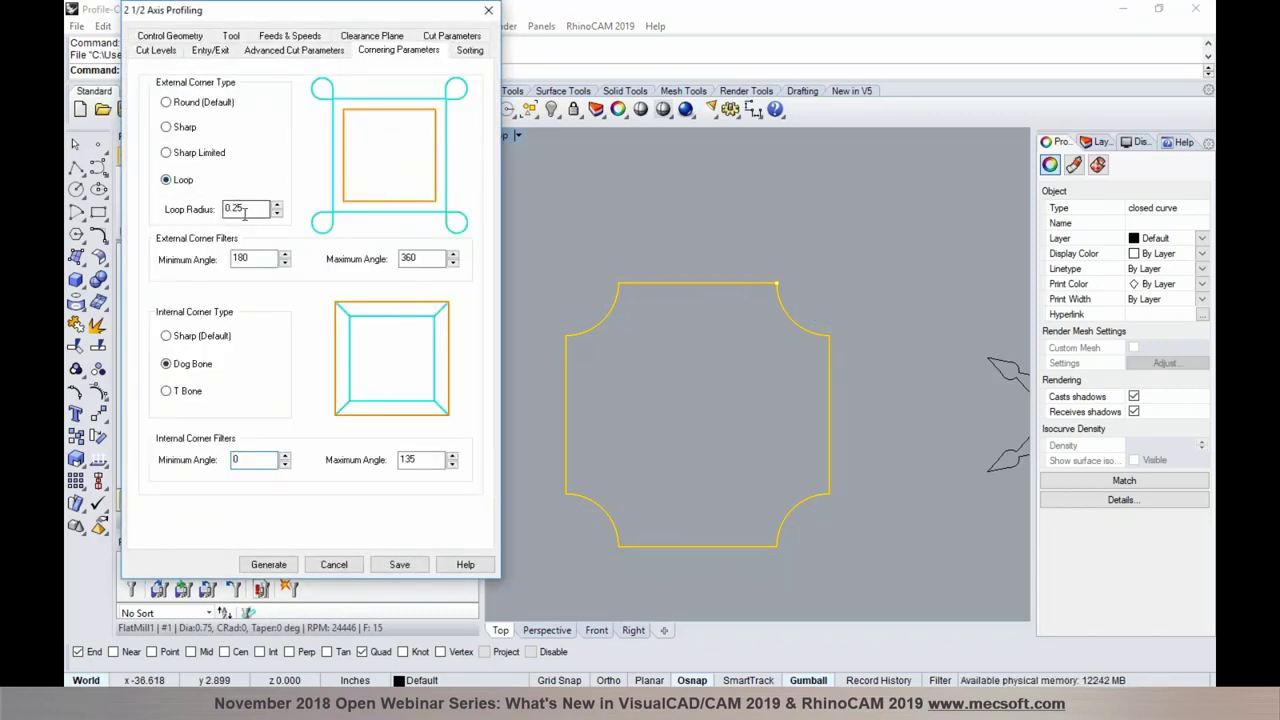
click(340, 564)
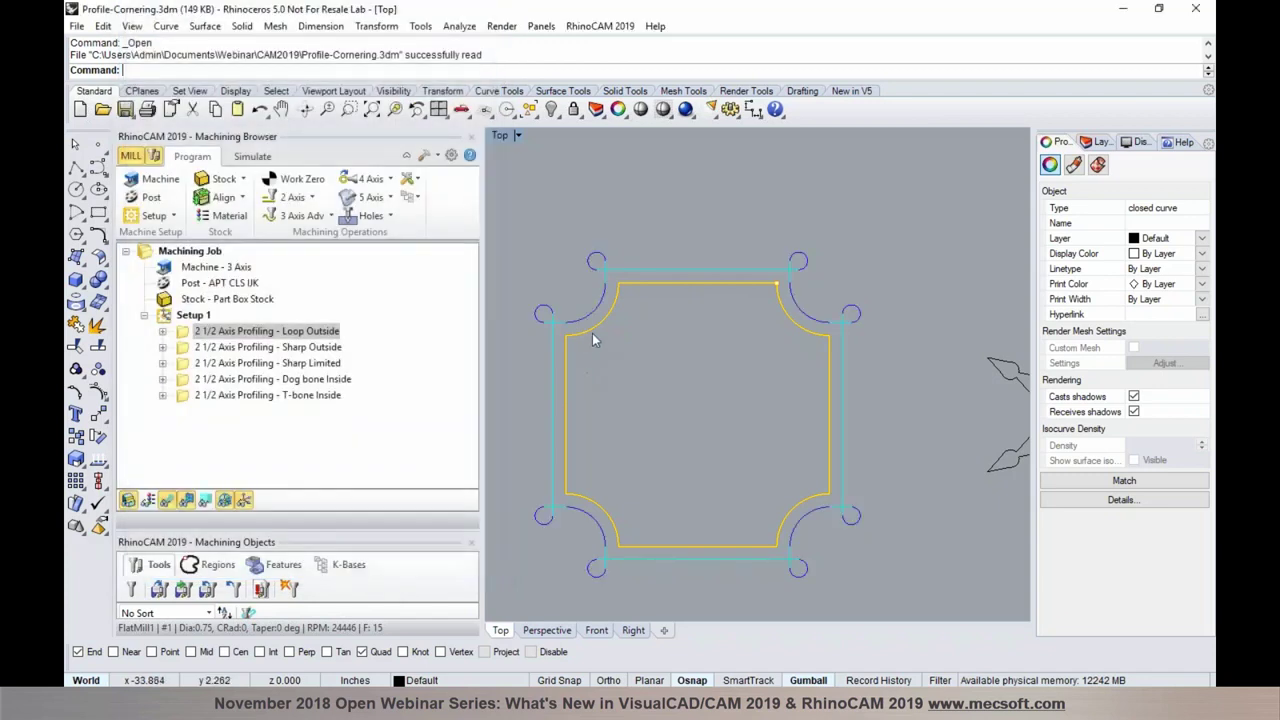
Slow down the simulation speed and simulate the 2 1/2 Axis Profiling - Loop Outside operation, stopping once the loops are cut.
click(256, 157)
drag(211, 198, 140, 198)
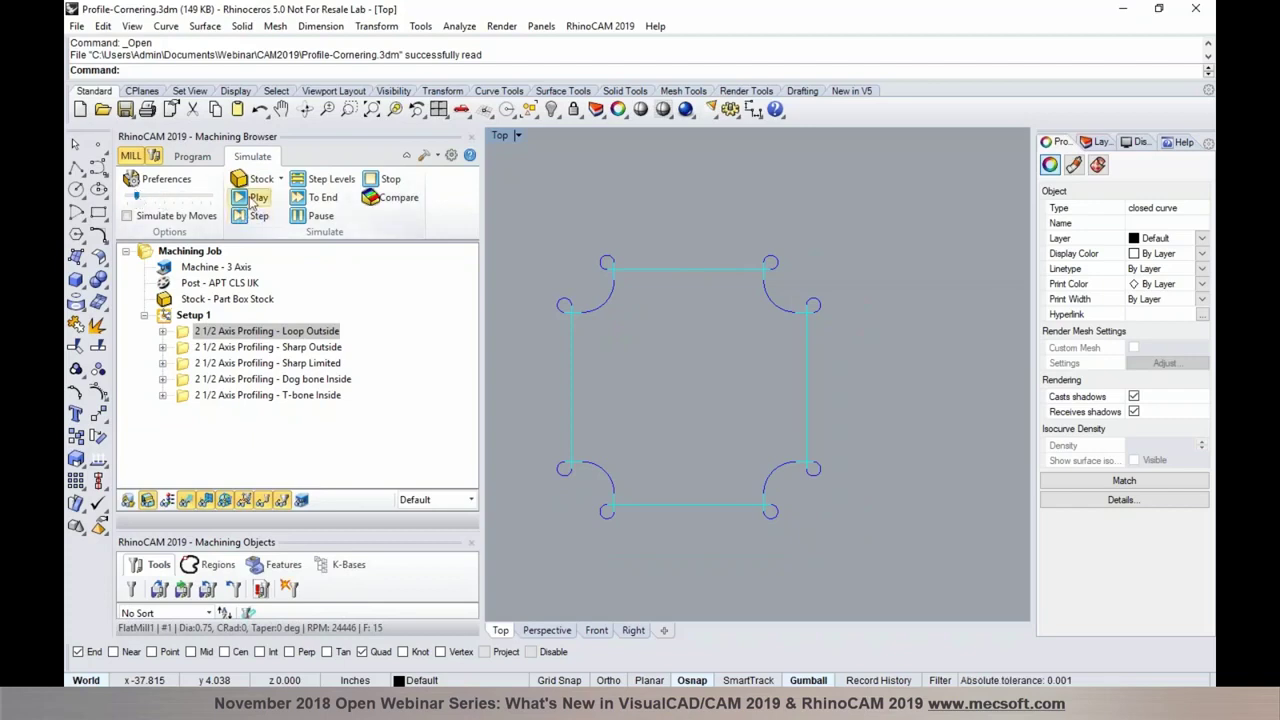
click(256, 198)
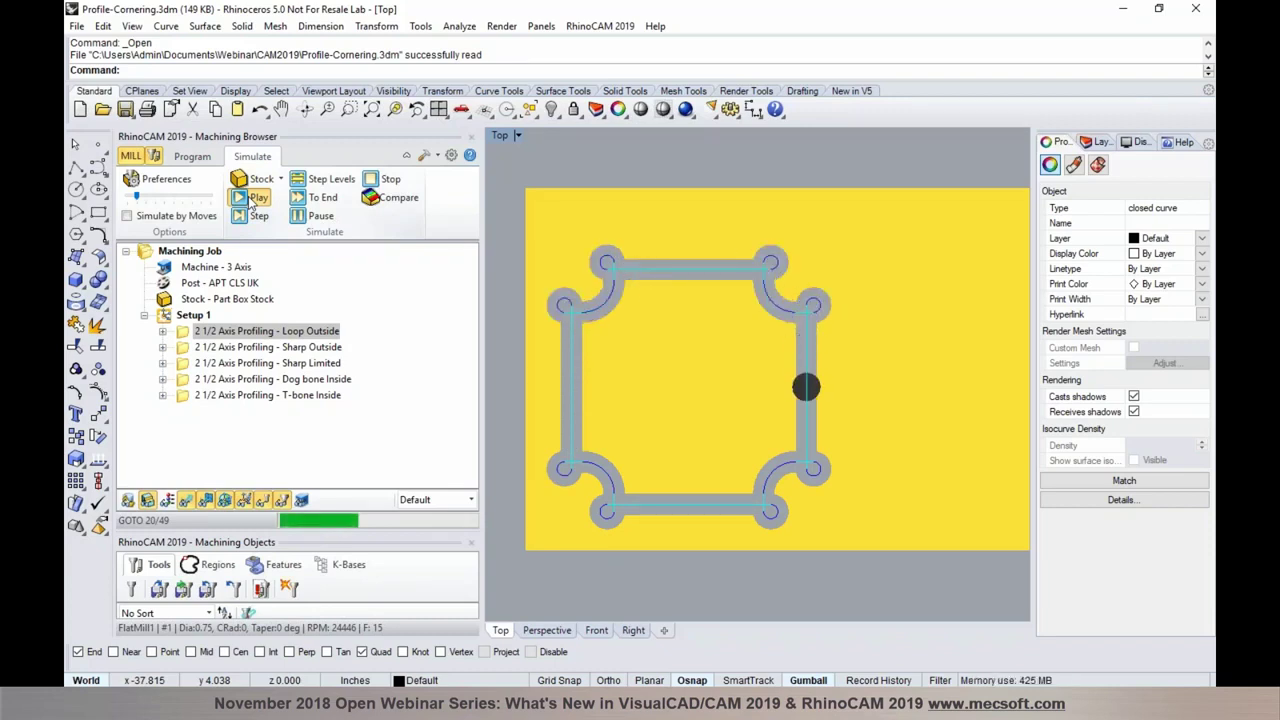
scroll(514, 307, down, 3)
click(743, 202)
scroll(710, 200, down, 6)
scroll(951, 230, up, 4)
scroll(668, 188, up, 2)
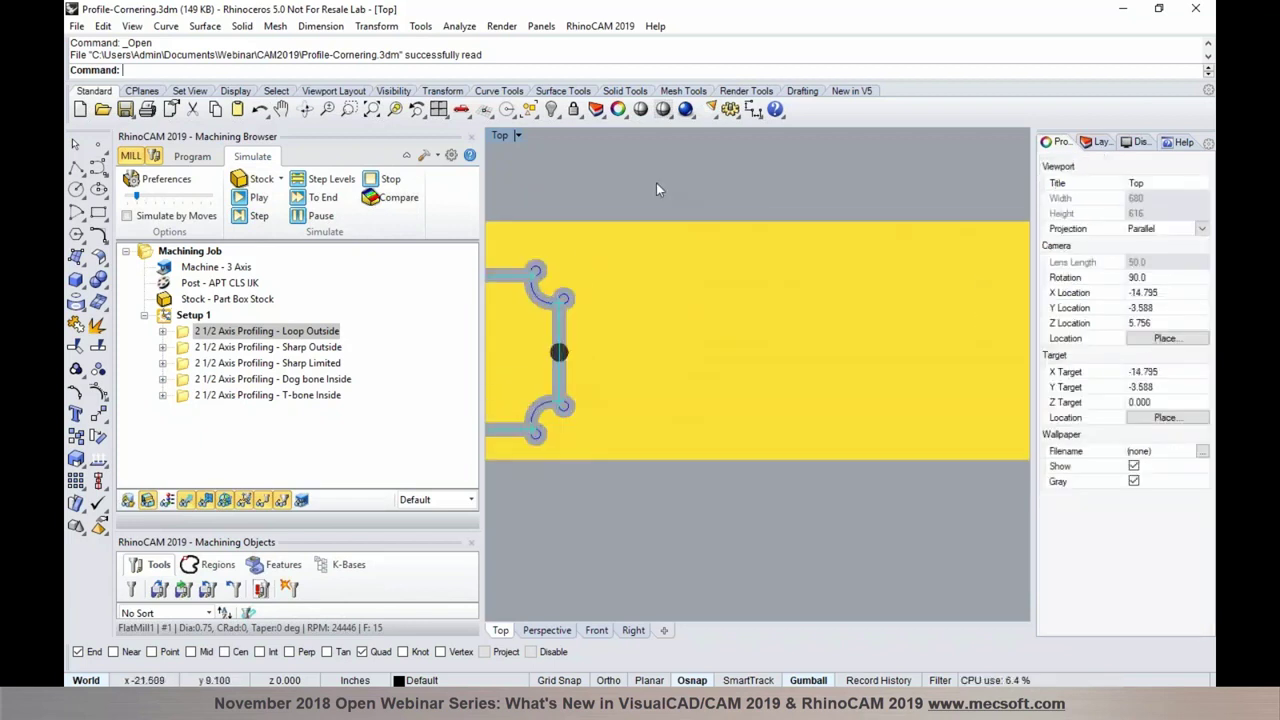
Simulate the 2 1/2 Axis Profiling - Sharp Outside operation around the star shape.
click(318, 347)
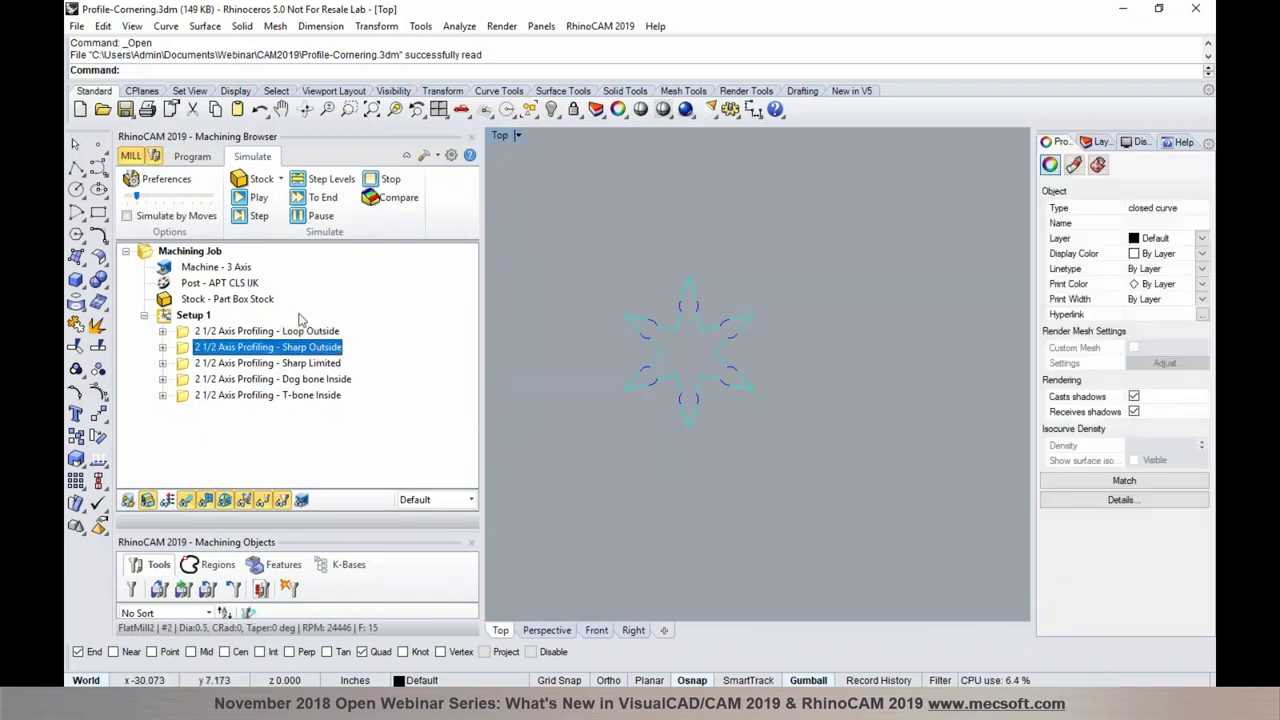
scroll(676, 312, up, 1)
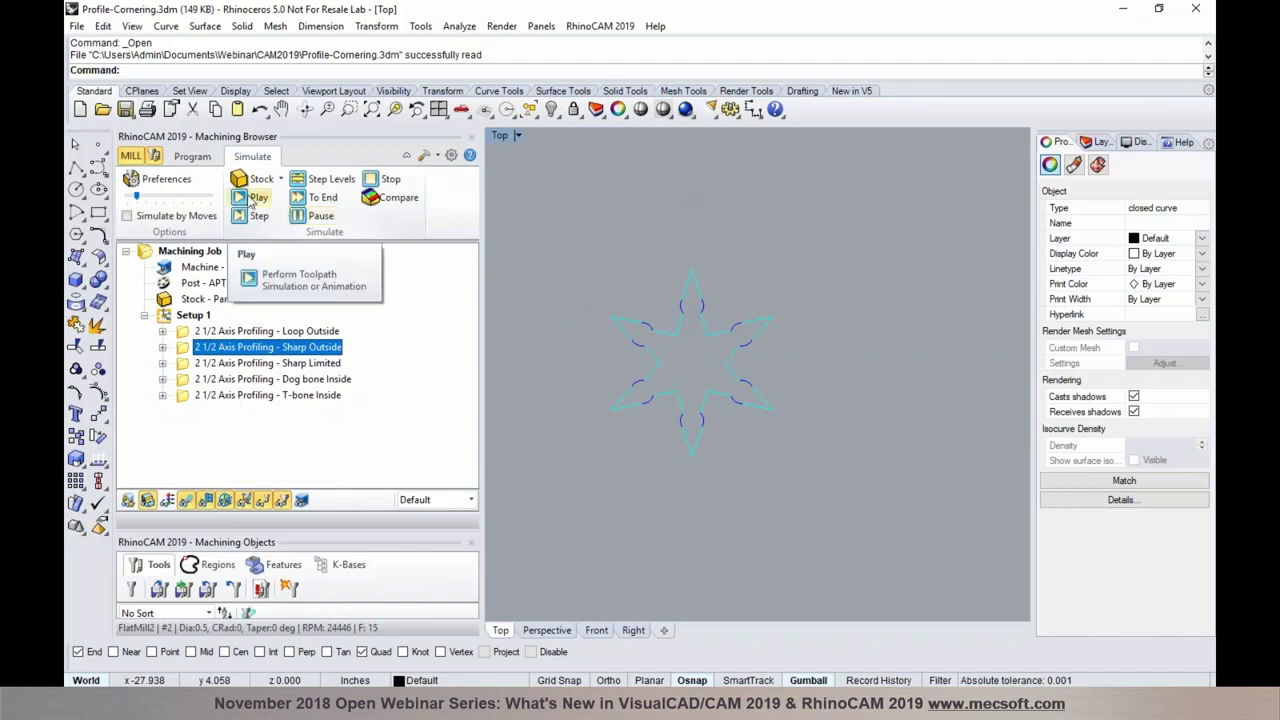
click(254, 198)
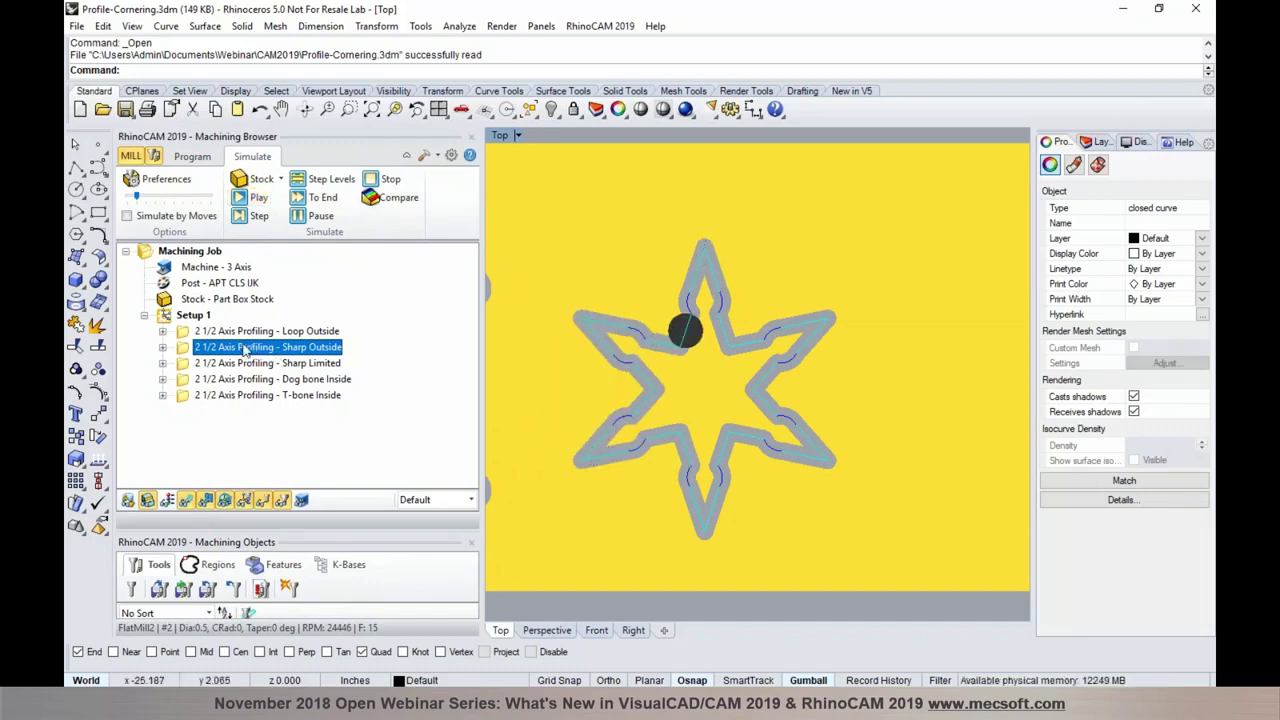
Open the cornering parameters of the 2 1/2 Axis Profiling - Sharp Outside operation for review.
double_click(186, 350)
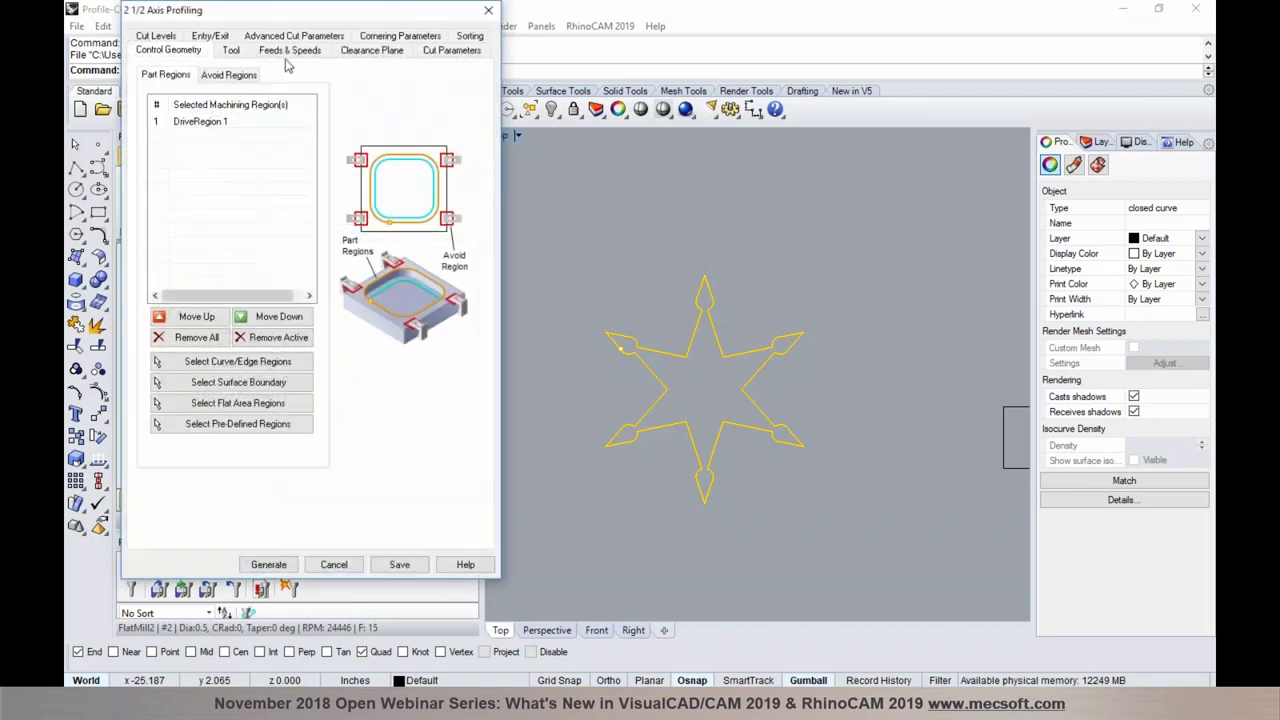
click(396, 42)
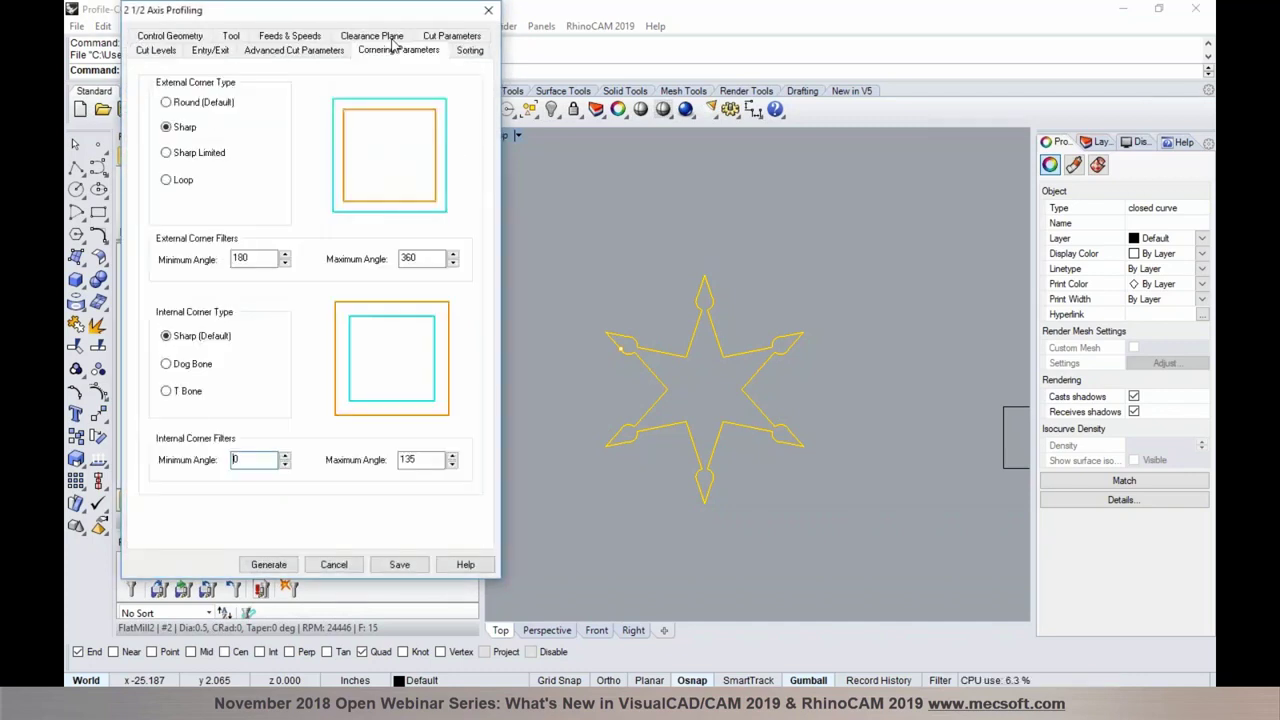
Close the Sharp Outside operation and review the cornering parameters of the Sharp Limited profiling operation without changing them.
click(345, 564)
scroll(780, 440, up, 5)
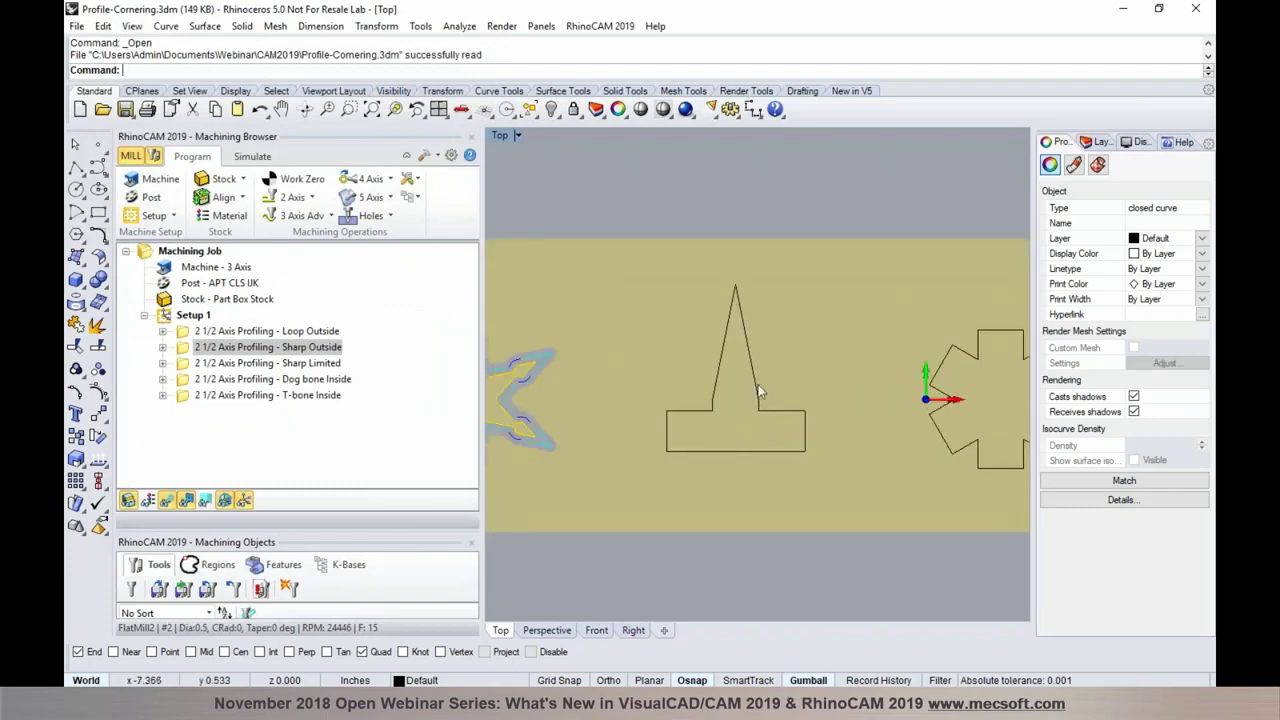
click(258, 363)
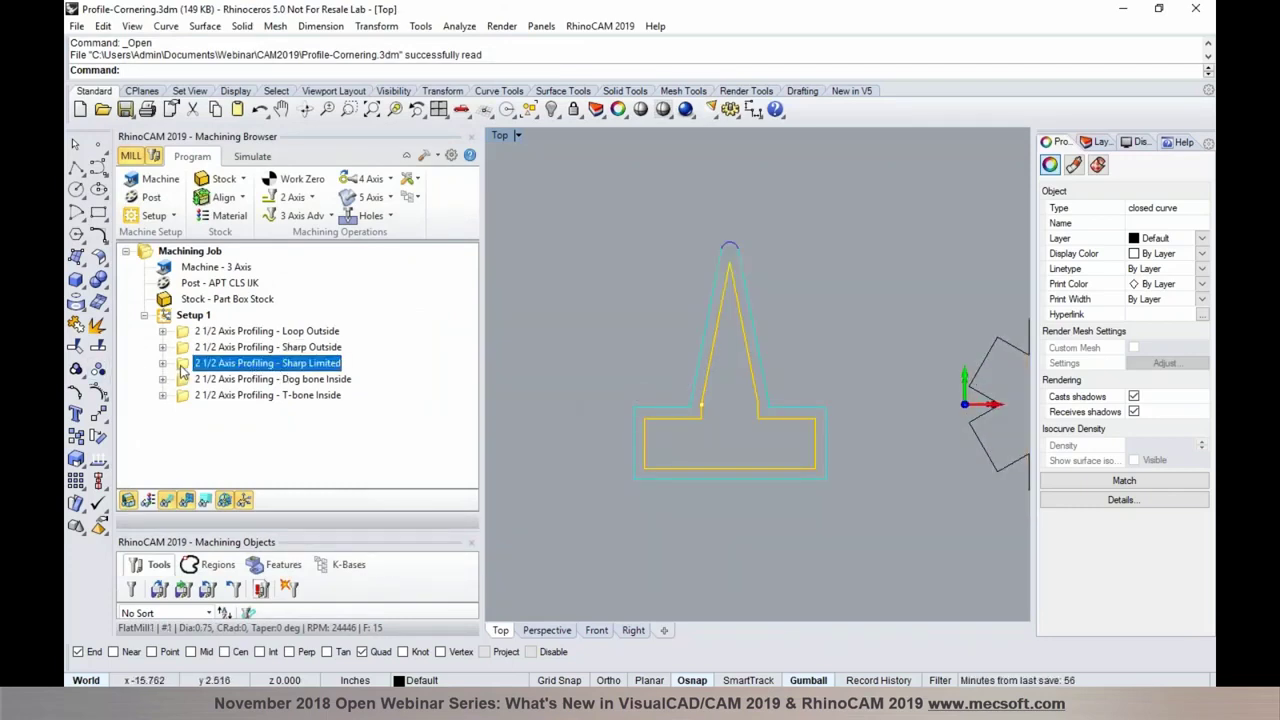
double_click(183, 366)
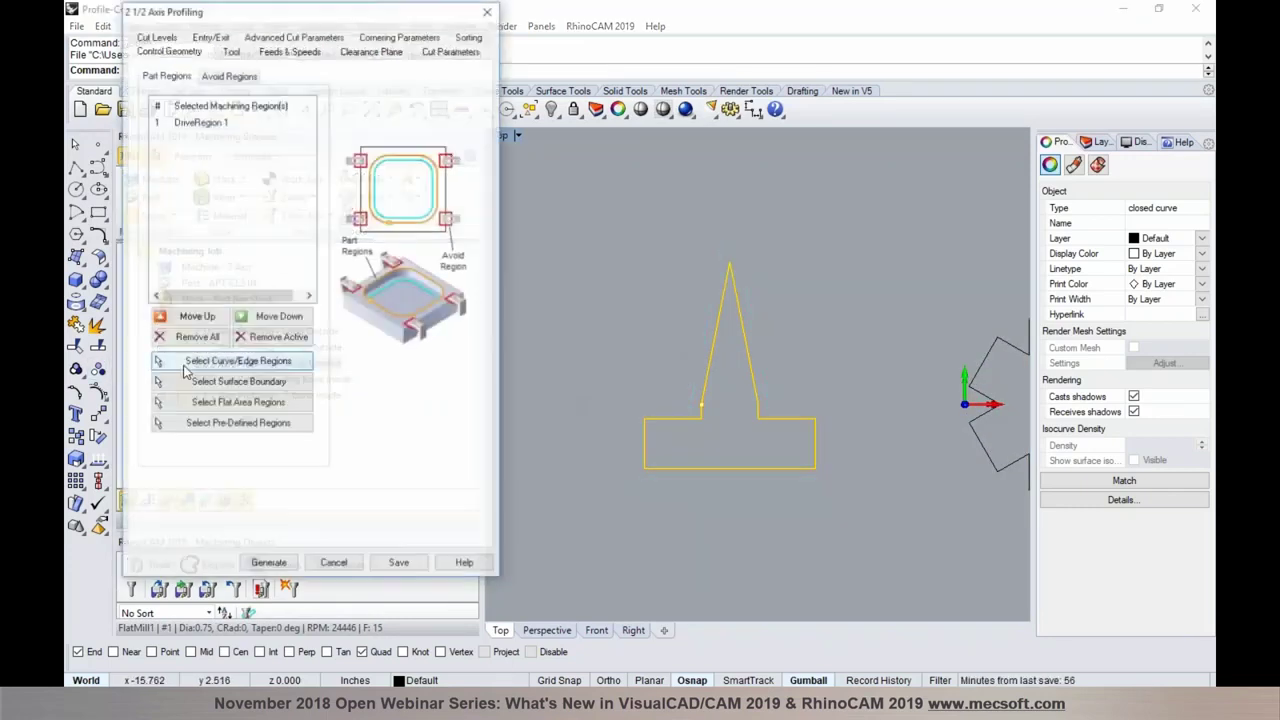
click(369, 48)
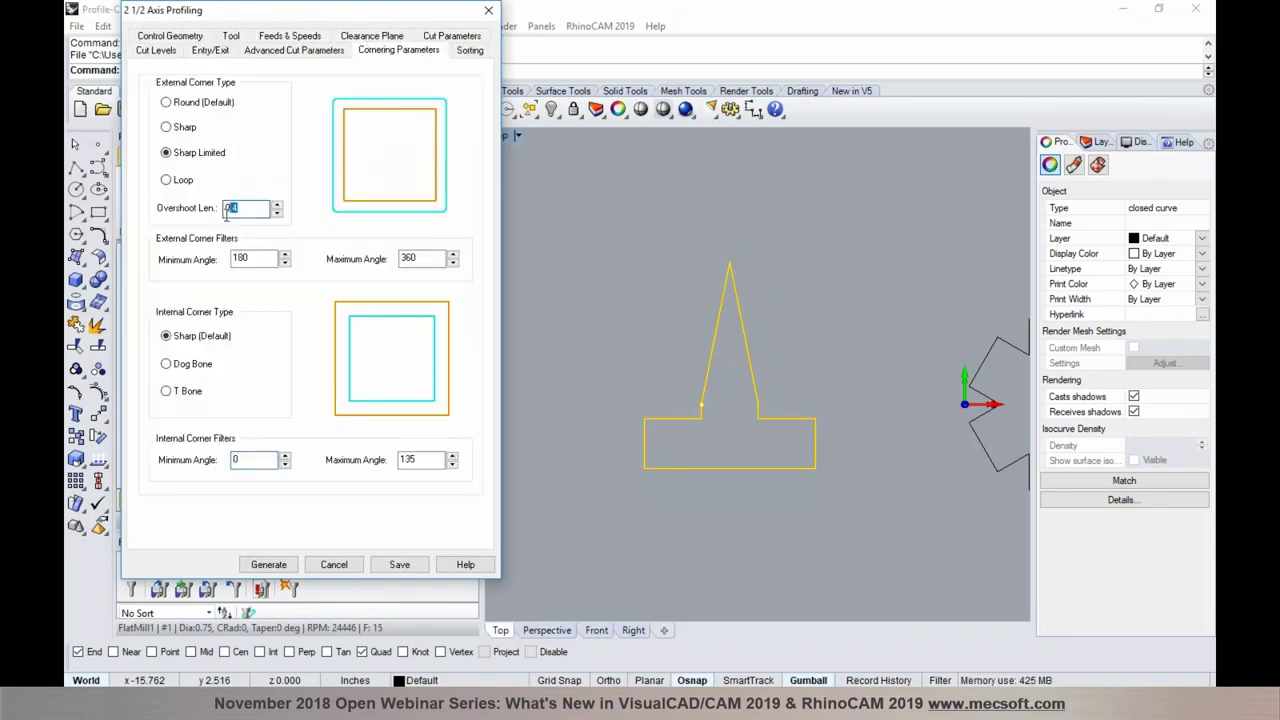
click(334, 564)
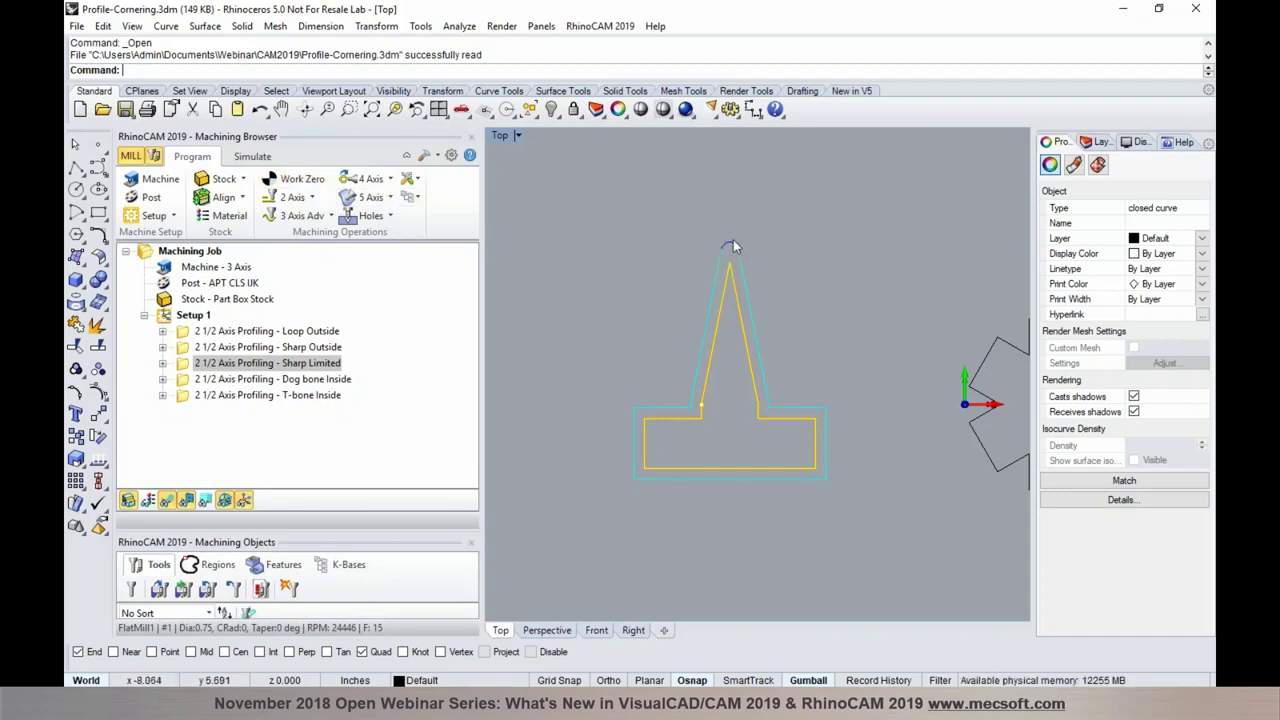
Set the Sharp Limited operation's overshoot length to 0.75 and regenerate its toolpath.
double_click(185, 366)
click(369, 40)
double_click(232, 207)
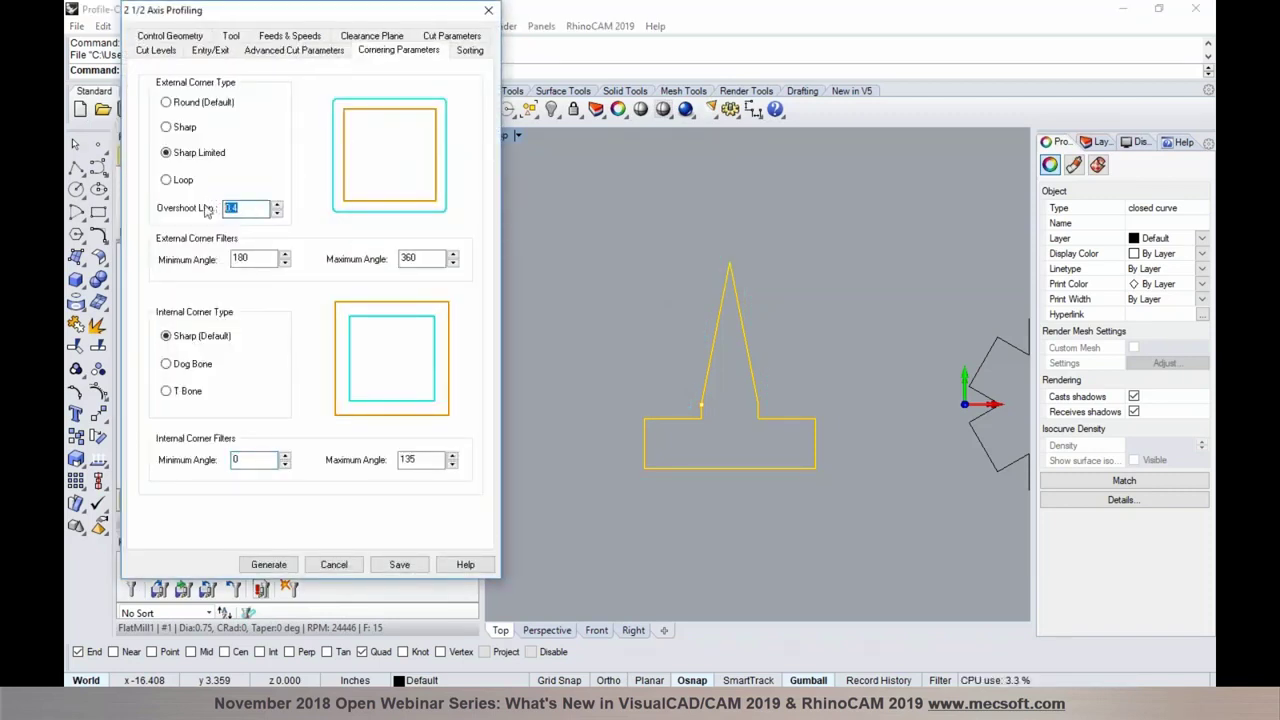
text(0)
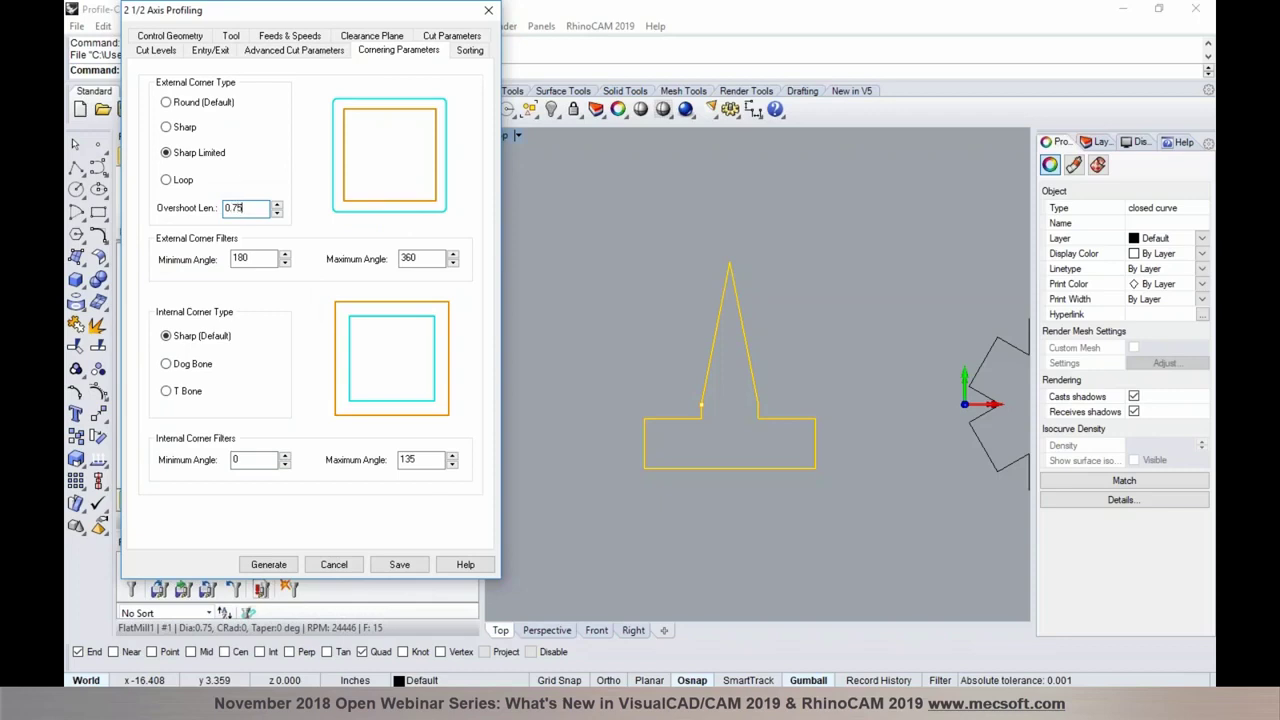
click(268, 564)
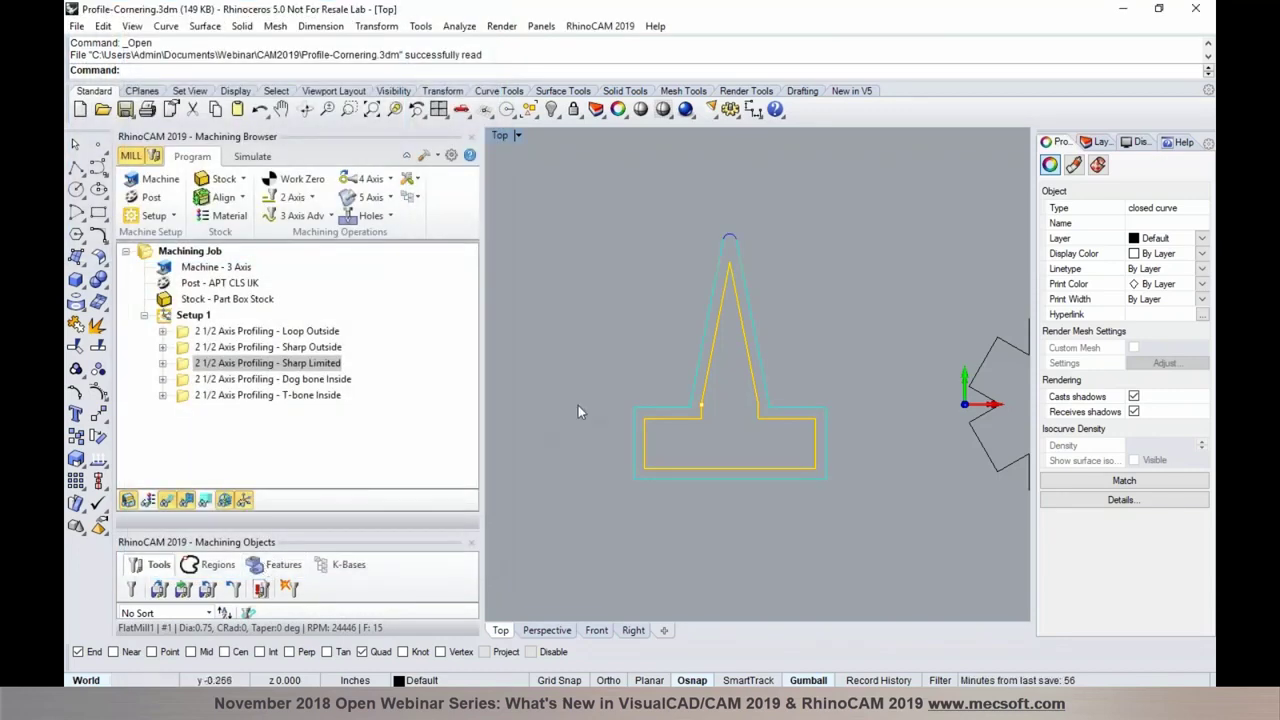
Set the Sharp Limited operation's overshoot length to 2 and regenerate its toolpath.
double_click(200, 363)
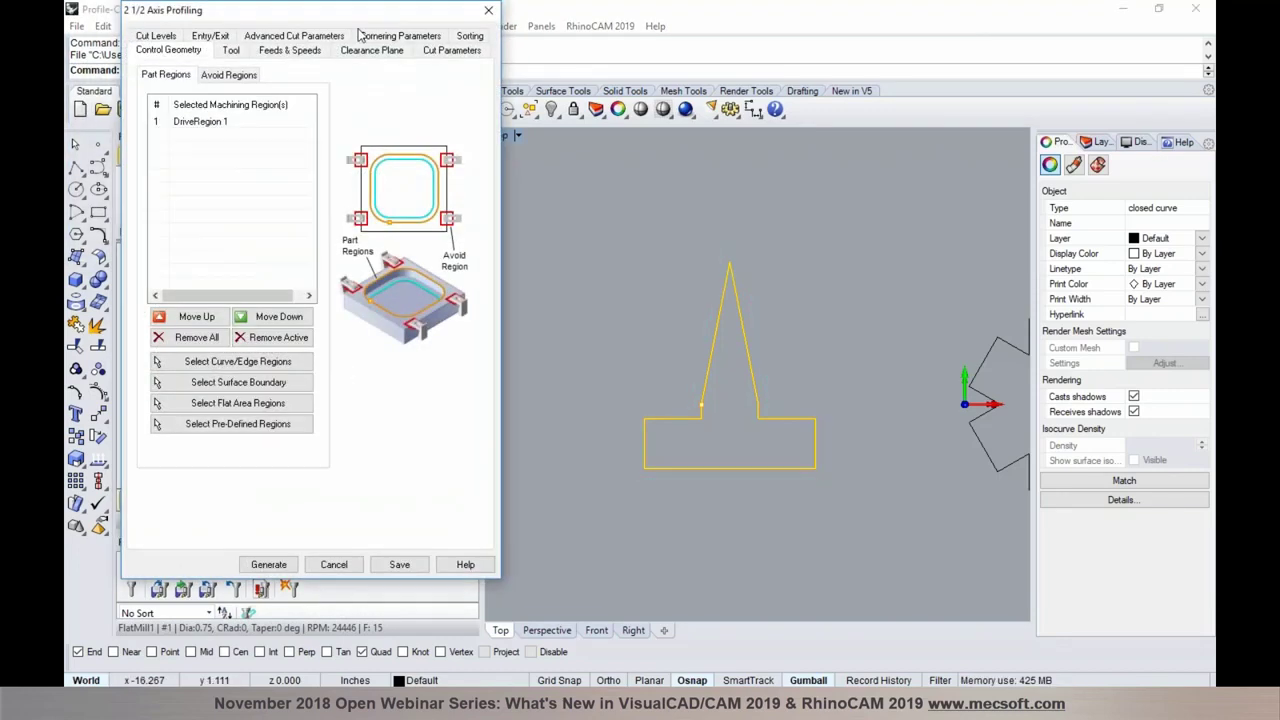
click(360, 35)
double_click(252, 208)
text(2)
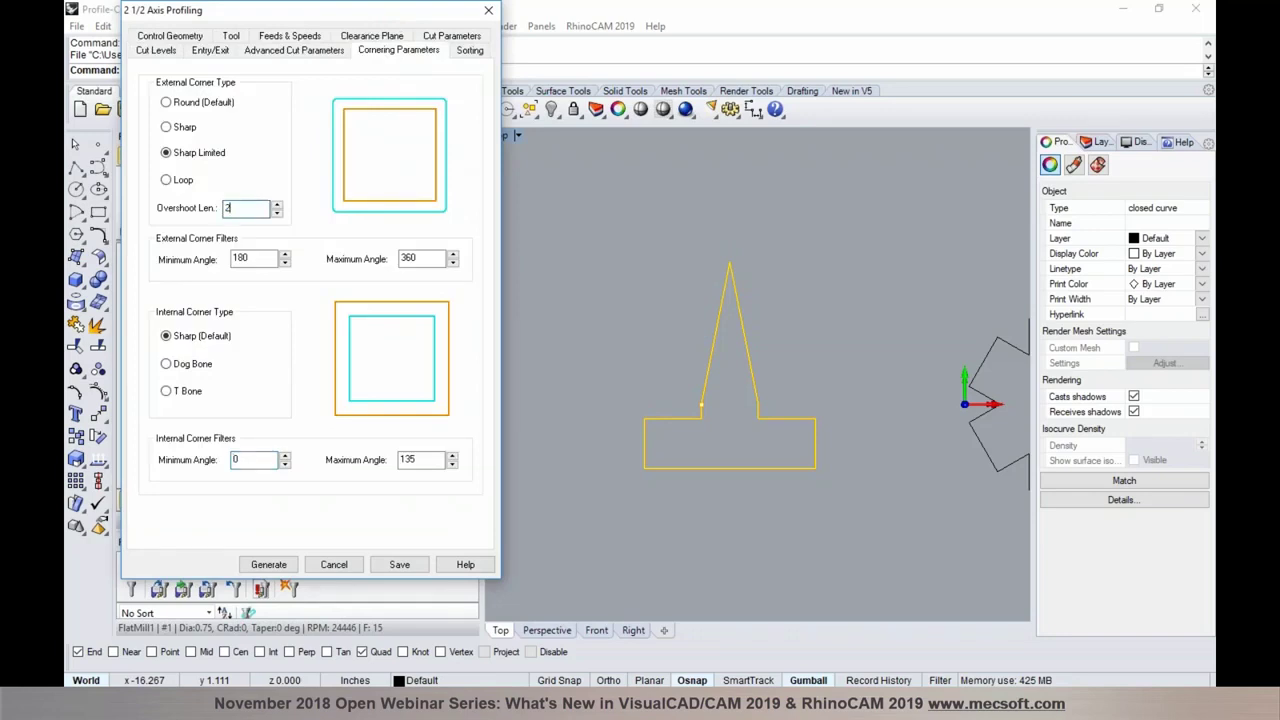
click(284, 565)
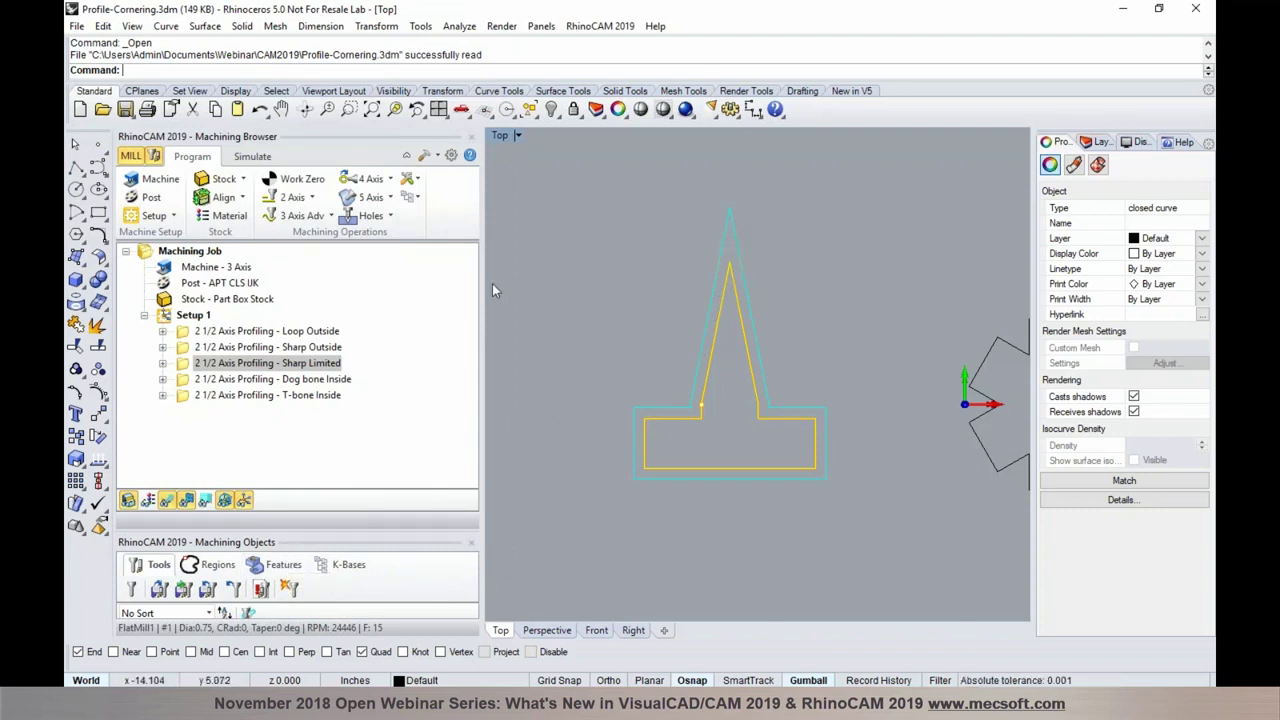
Set the Sharp Limited operation's overshoot length to 0.5 and regenerate its toolpath.
double_click(186, 364)
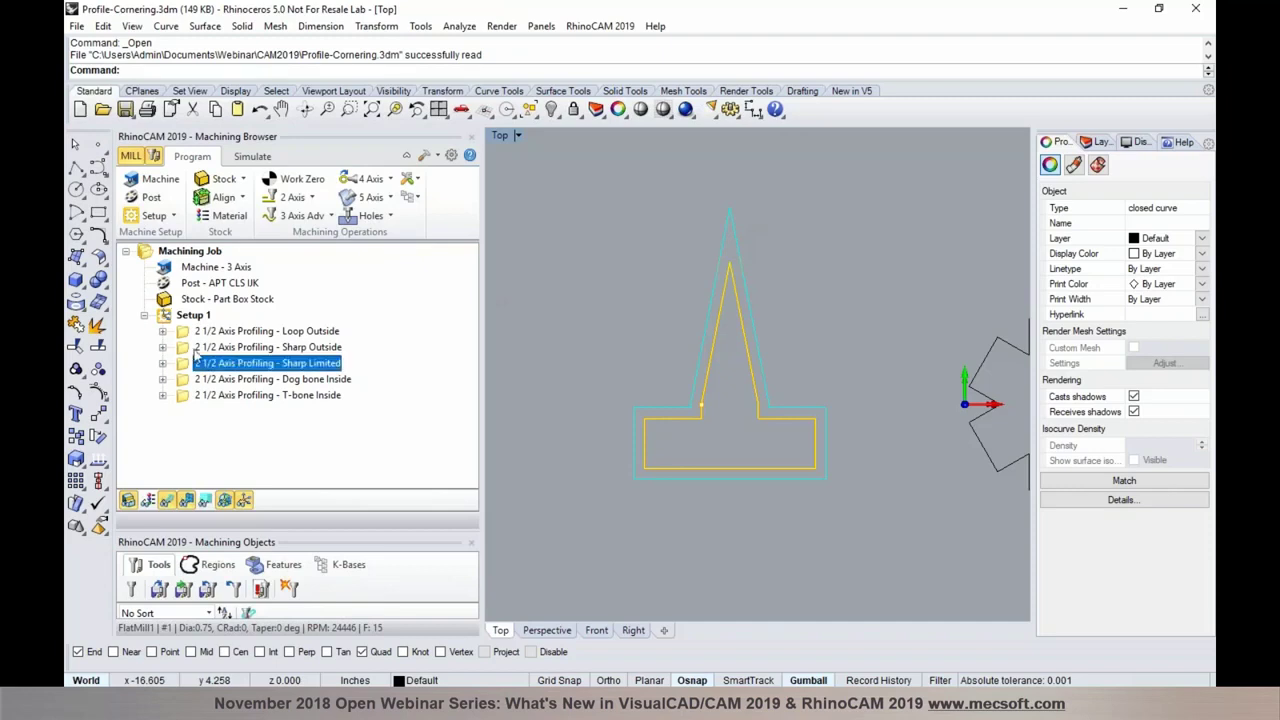
click(370, 40)
double_click(235, 208)
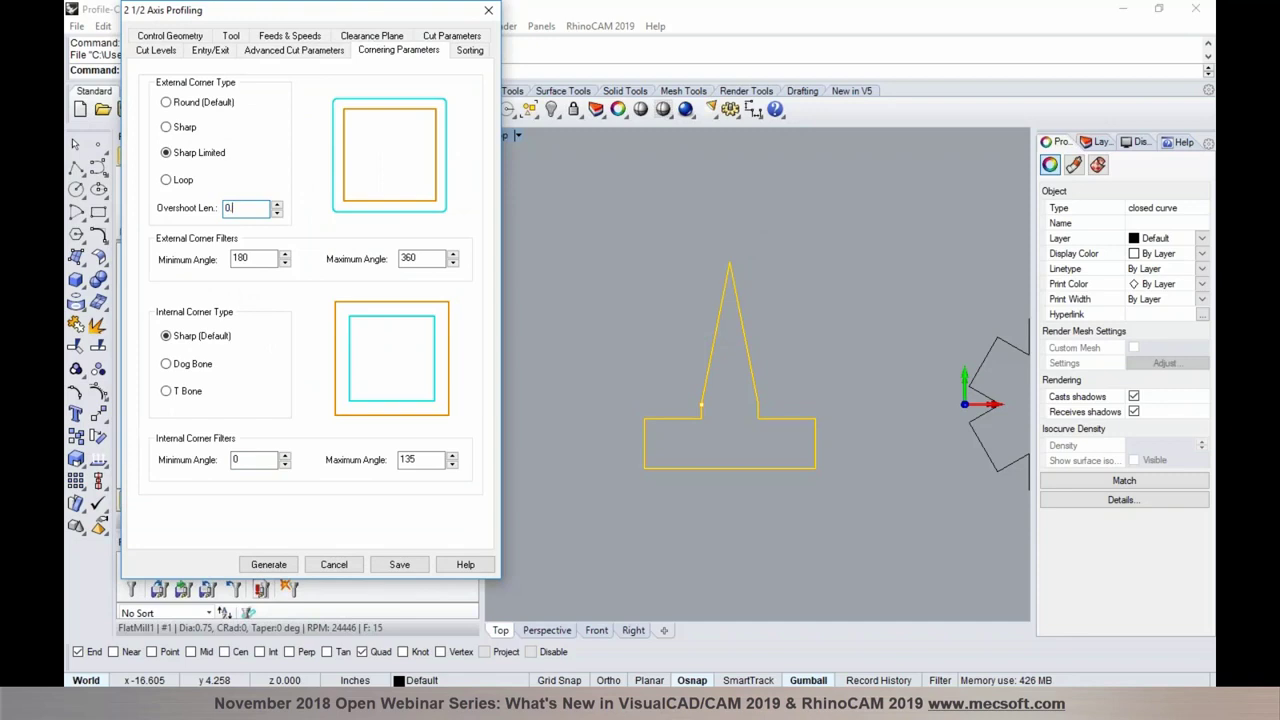
text(0.5)
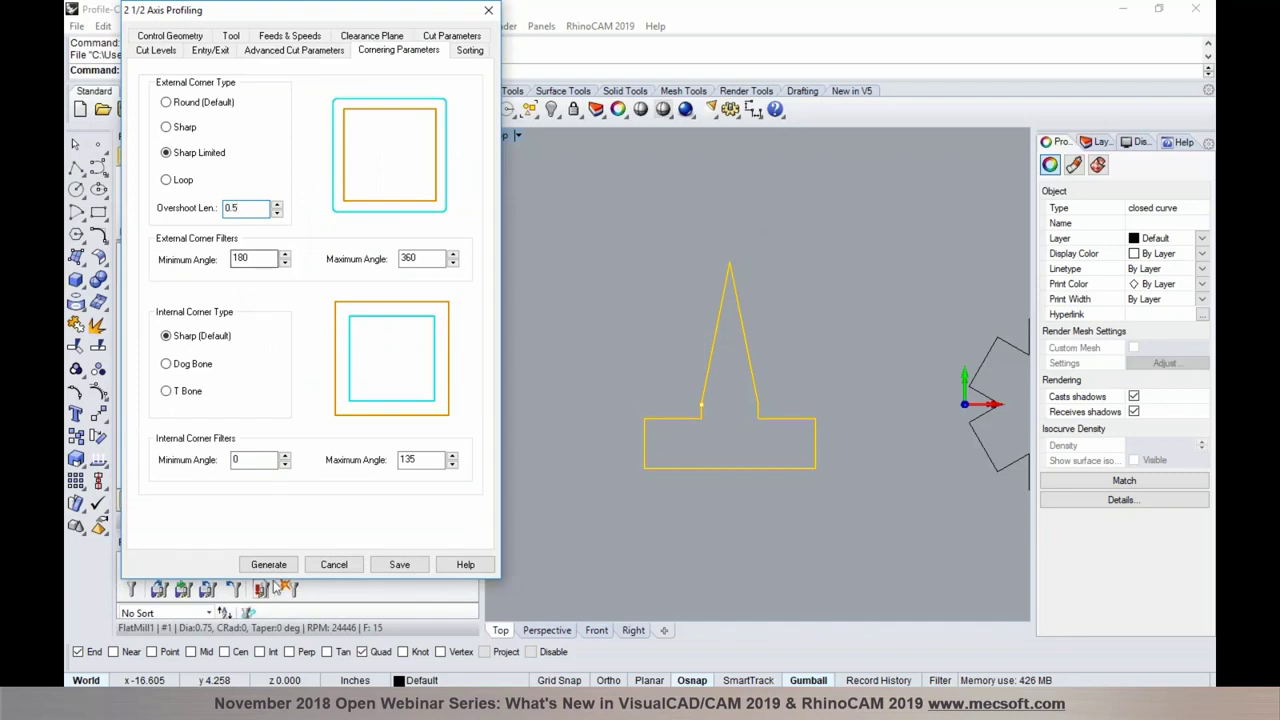
click(268, 564)
Play the cut material simulation of the Sharp Limited profiling operation and inspect the cut around the pointed profile.
click(252, 156)
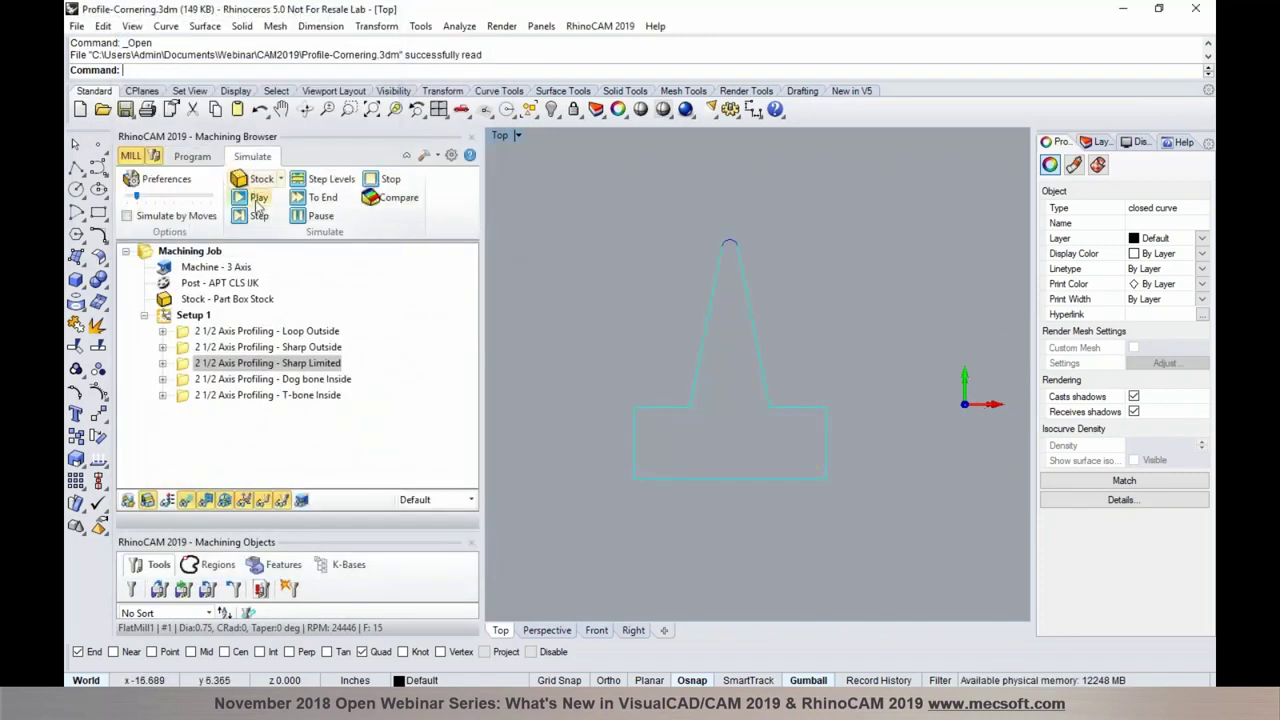
click(252, 197)
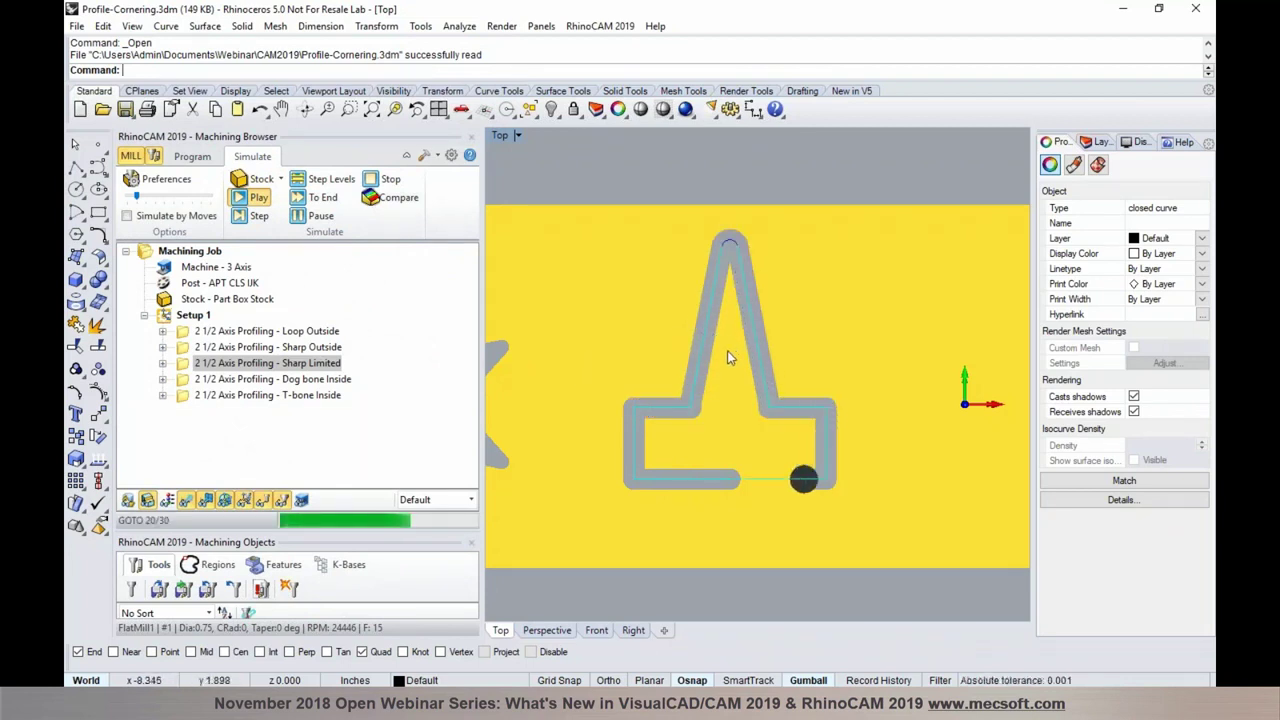
scroll(655, 341, down, 12)
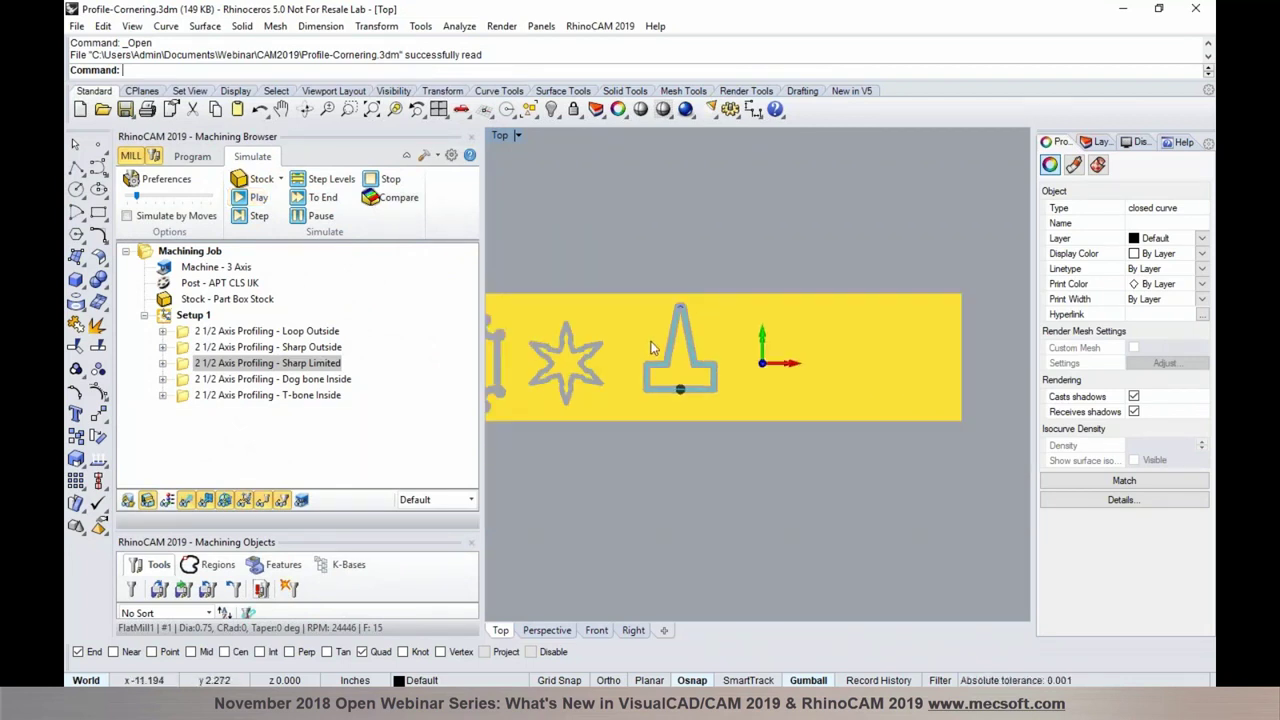
scroll(743, 311, up, 8)
Simulate the Dog bone Inside profiling operation and inspect the cut at the inner corners up close.
click(288, 380)
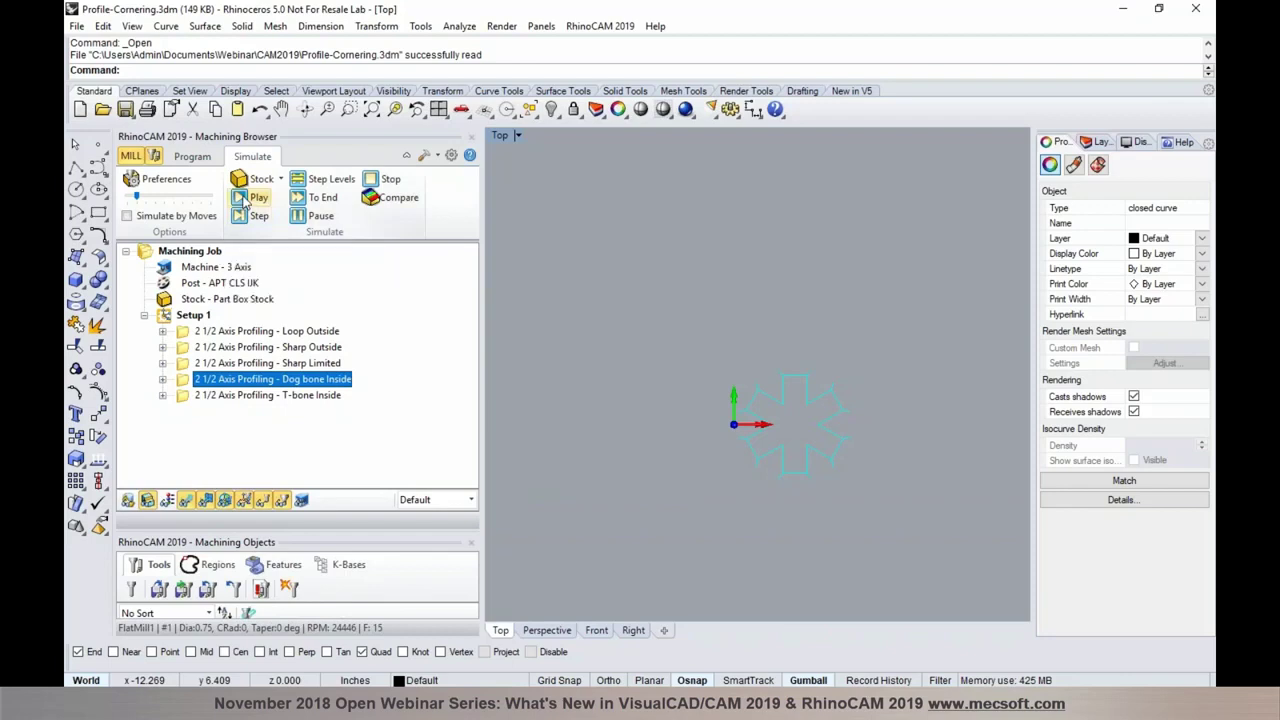
click(246, 199)
scroll(718, 389, up, 5)
scroll(760, 460, up, 2)
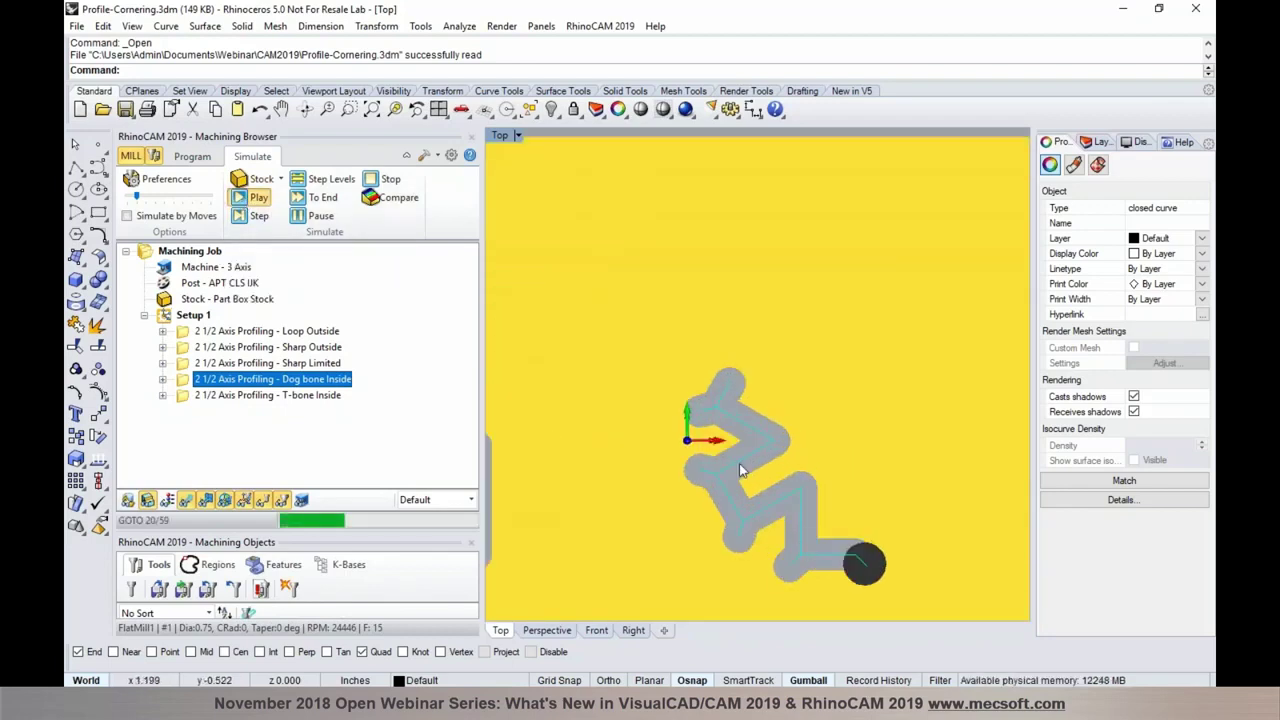
scroll(730, 468, up, 3)
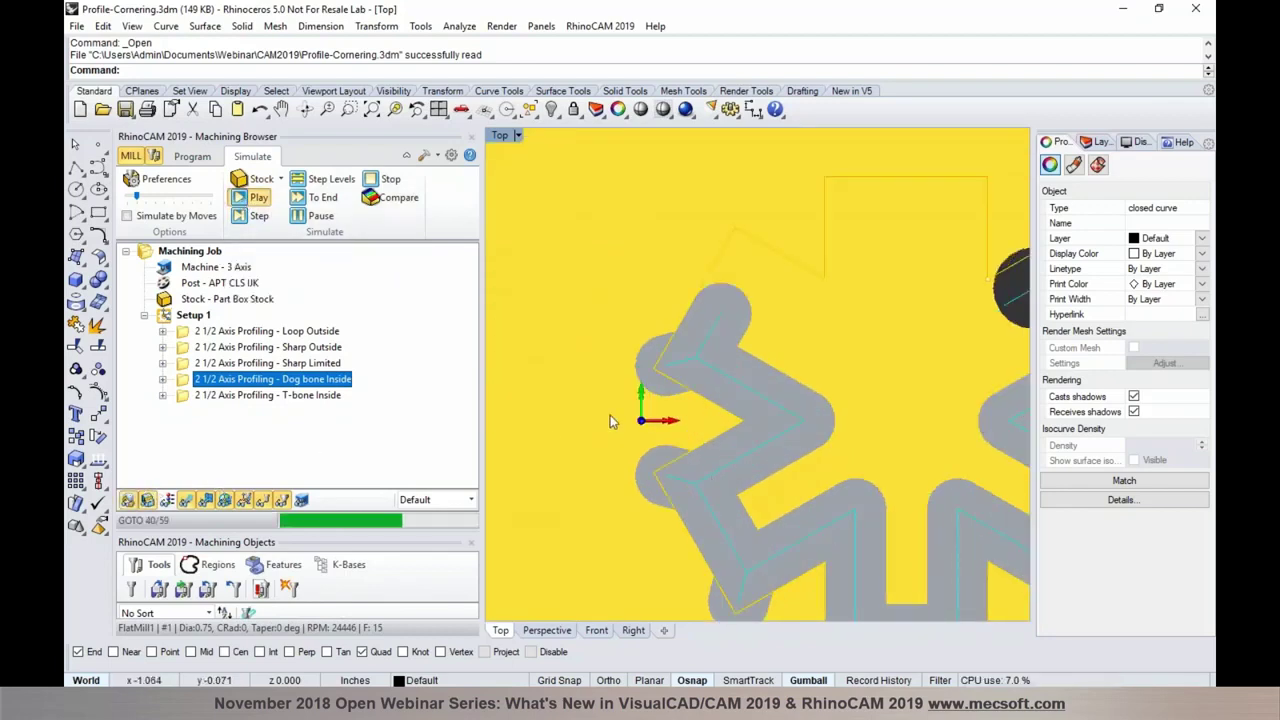
scroll(685, 353, up, 4)
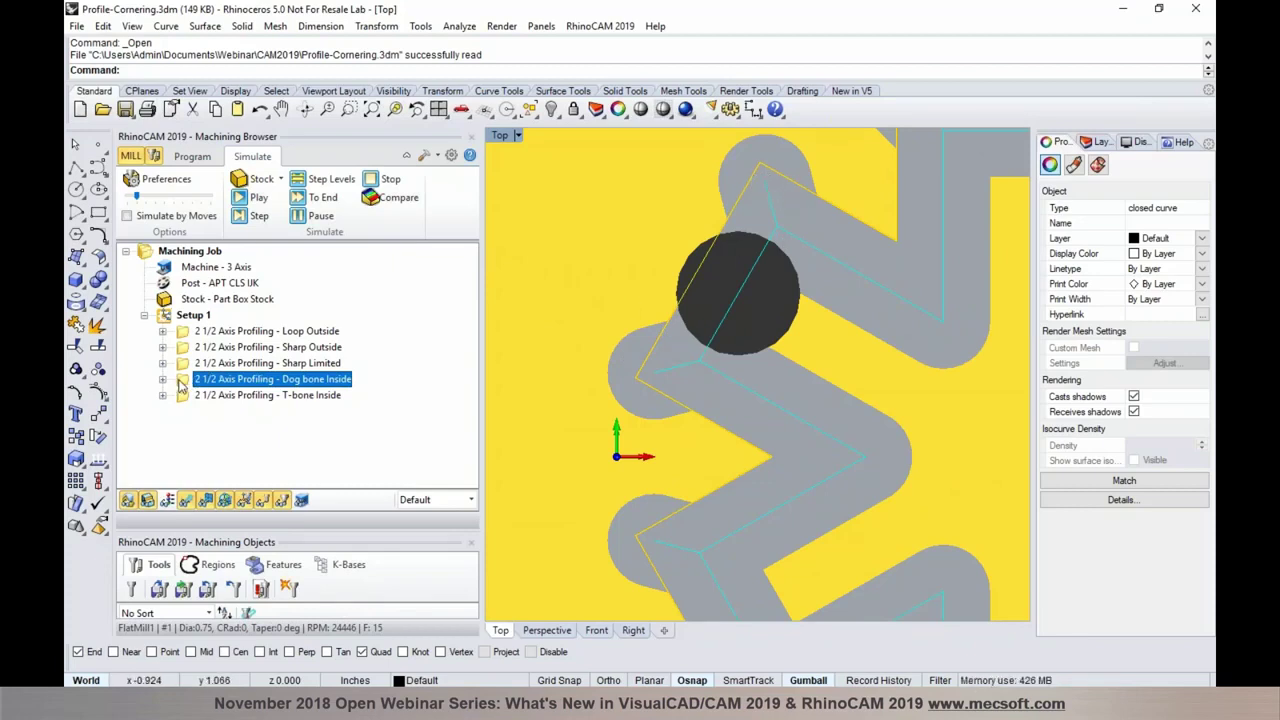
Regenerate the Dog bone Inside operation with the internal corner type set to Sharp (Default), and simulate it to the end.
double_click(182, 384)
click(370, 38)
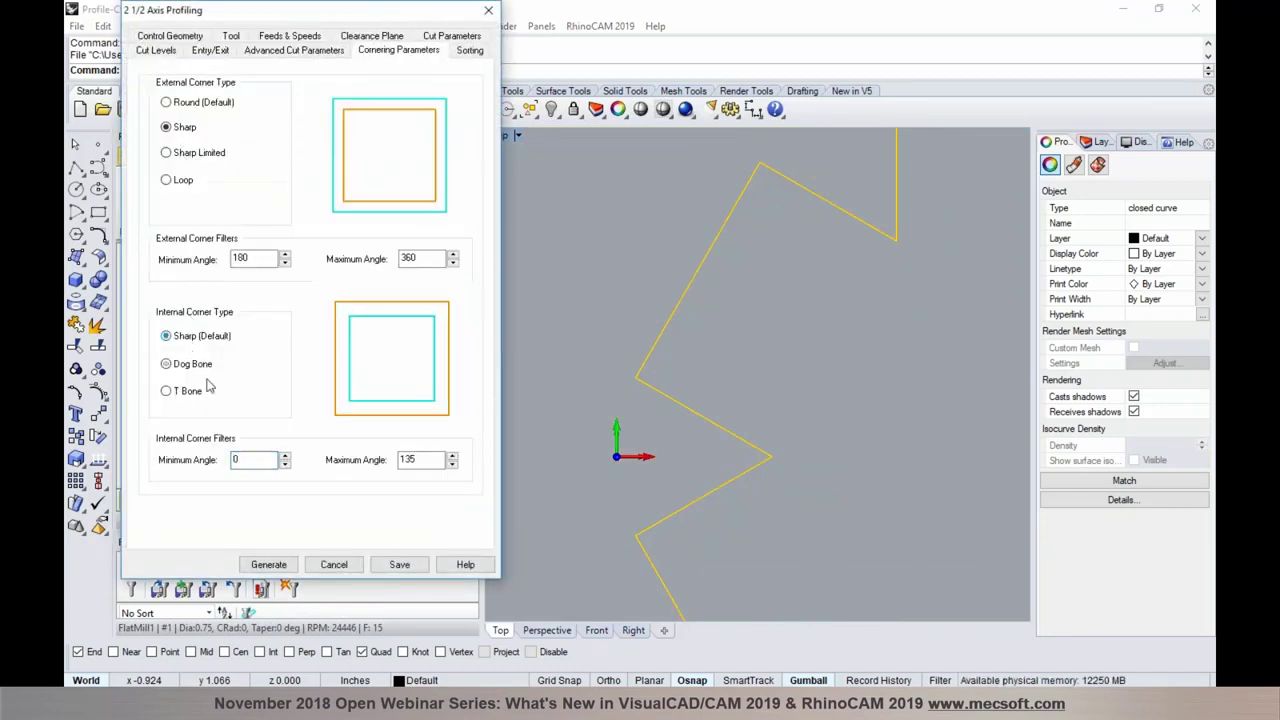
click(262, 564)
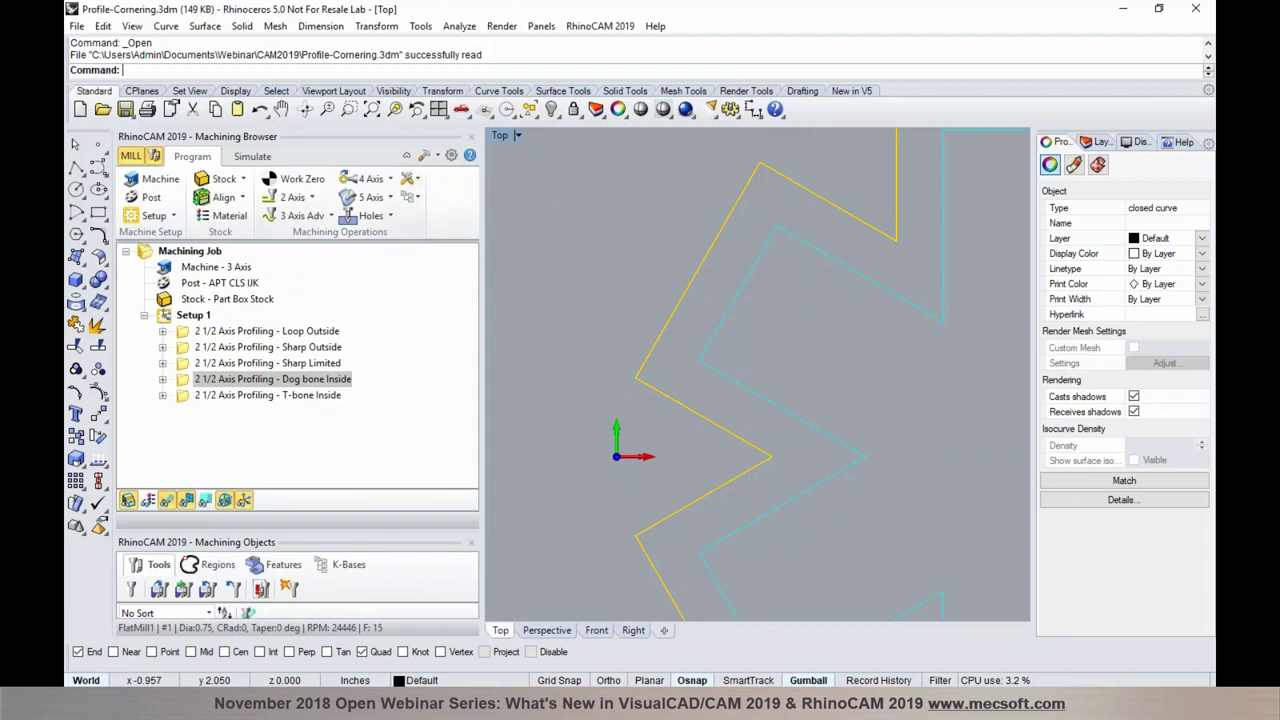
click(252, 157)
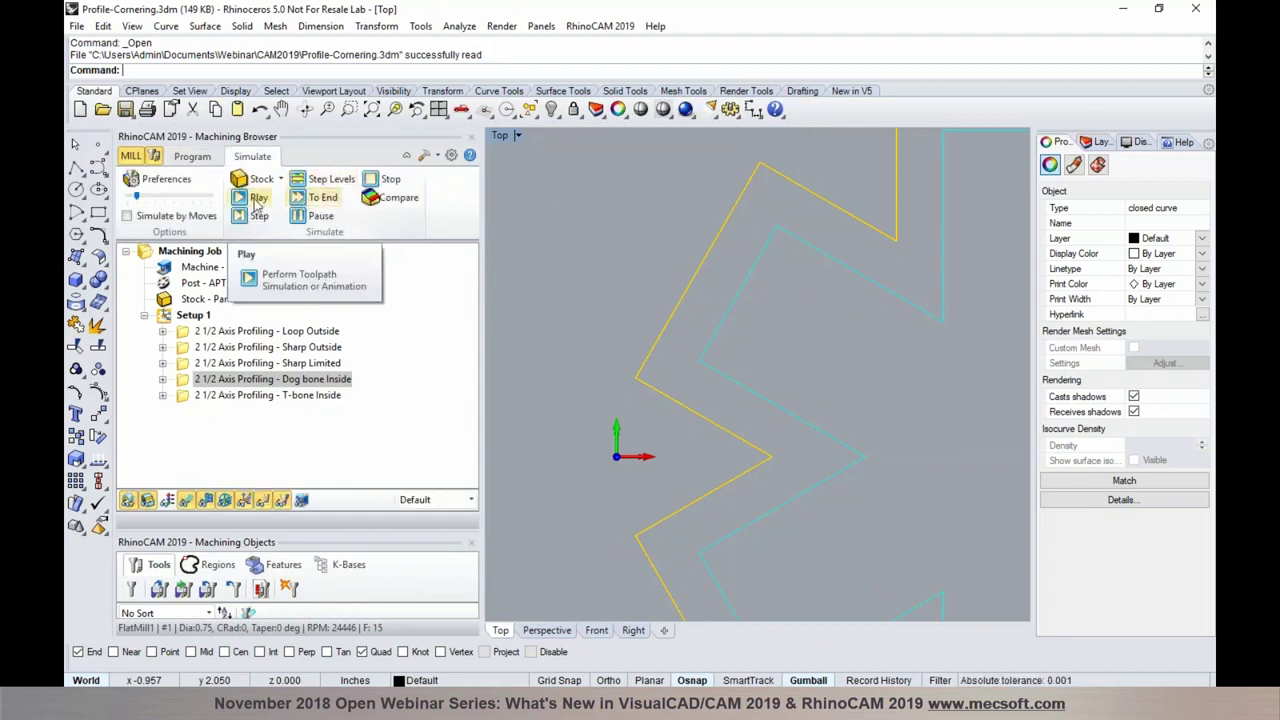
click(310, 199)
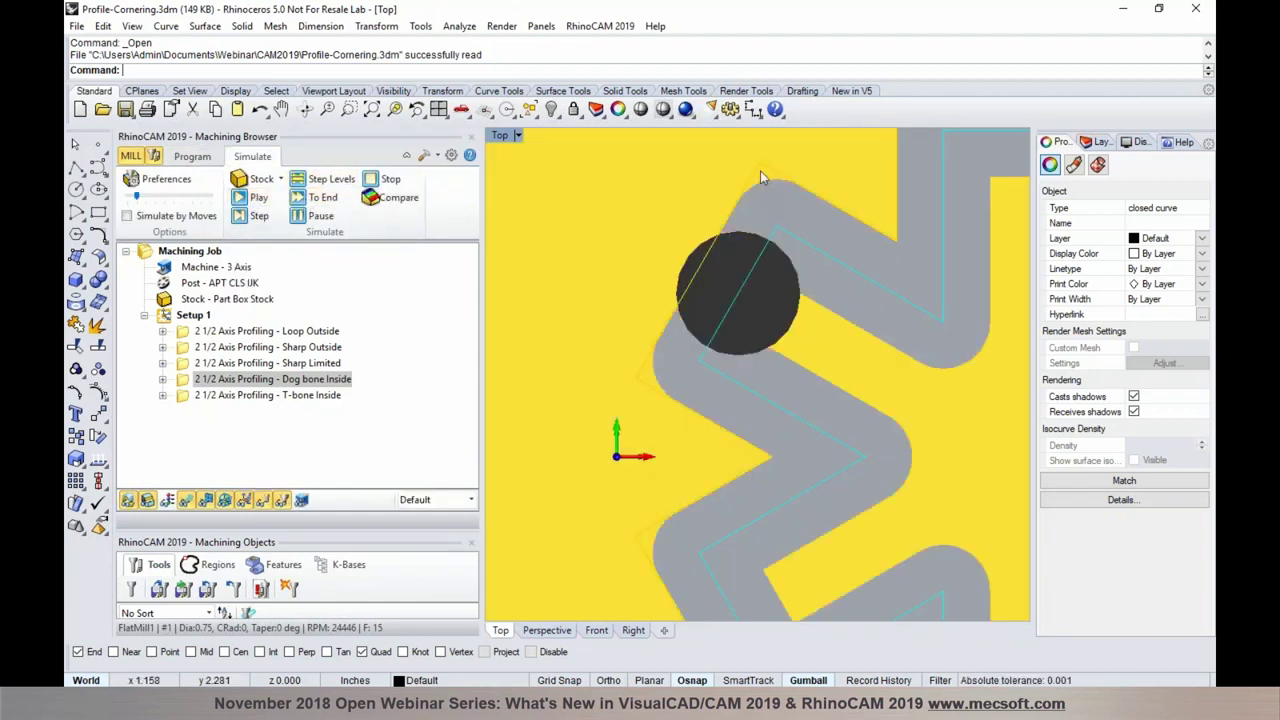
Set the Dog bone Inside operation's internal corner type to Dog Bone and regenerate its toolpath.
double_click(183, 383)
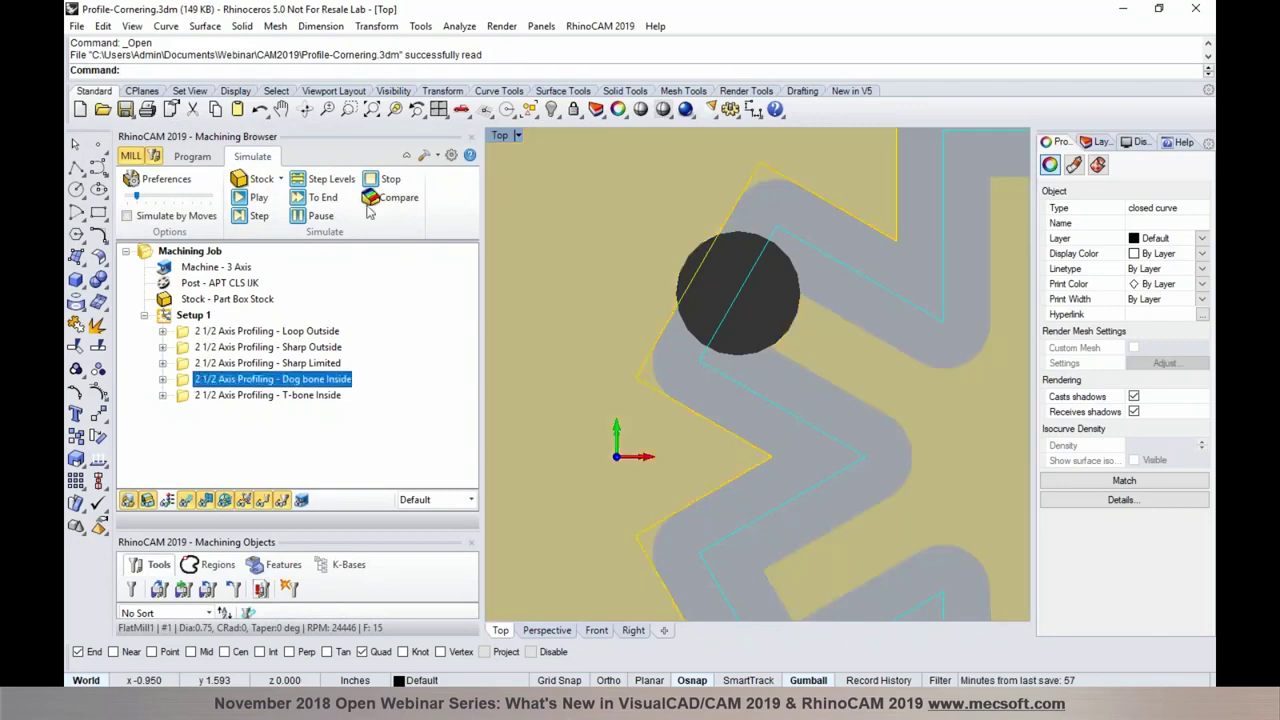
click(370, 40)
click(194, 364)
click(268, 564)
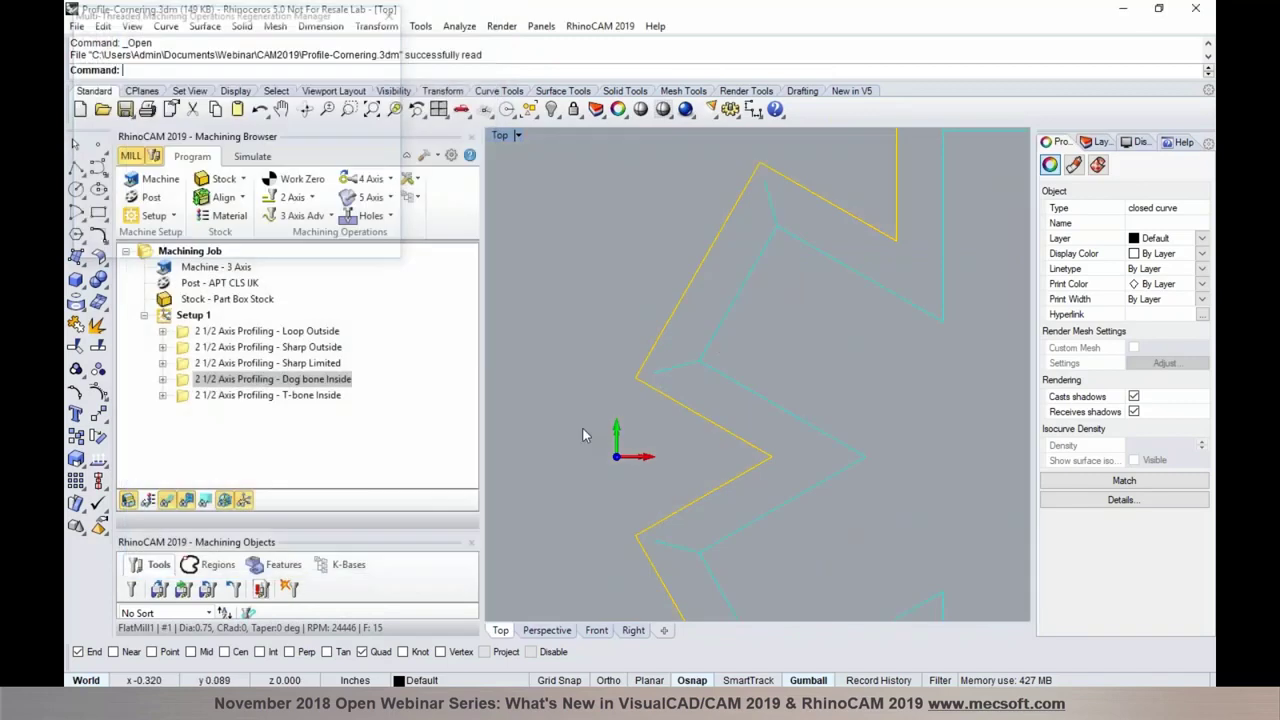
Play the simulation of the regenerated Dog bone Inside toolpath and view the finished cut on the stock.
click(252, 156)
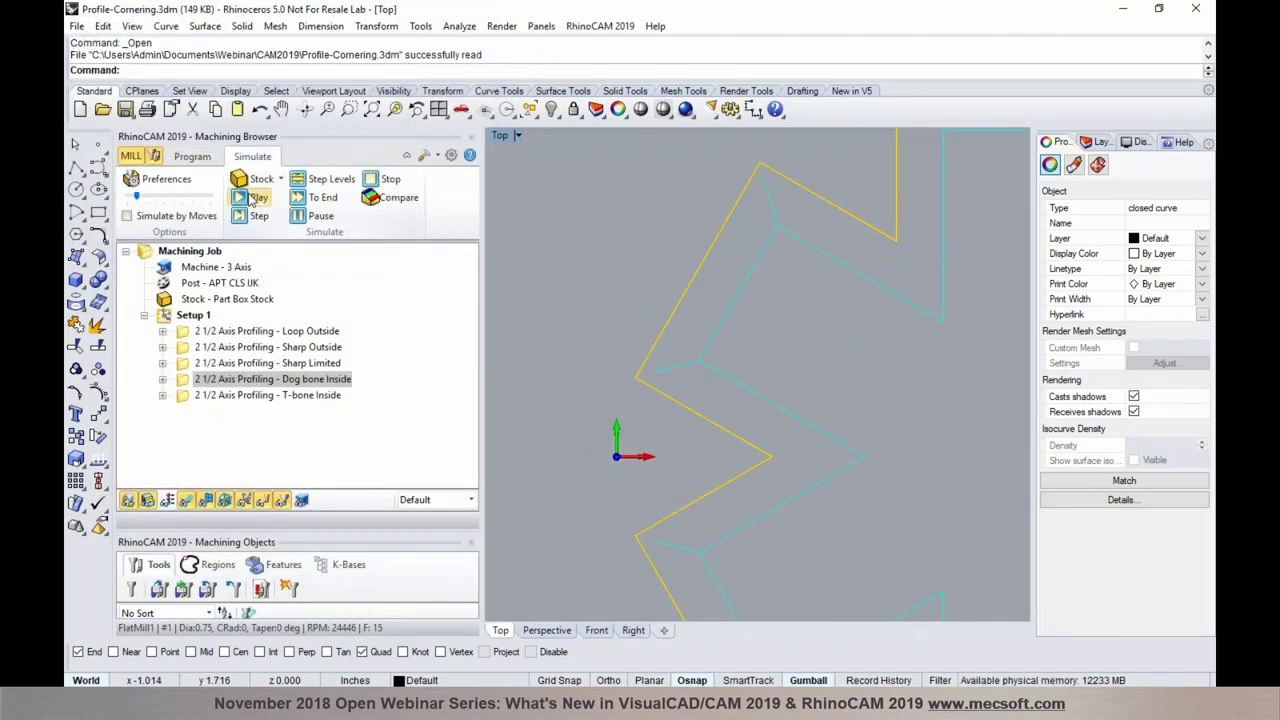
click(254, 197)
scroll(637, 321, down, 3)
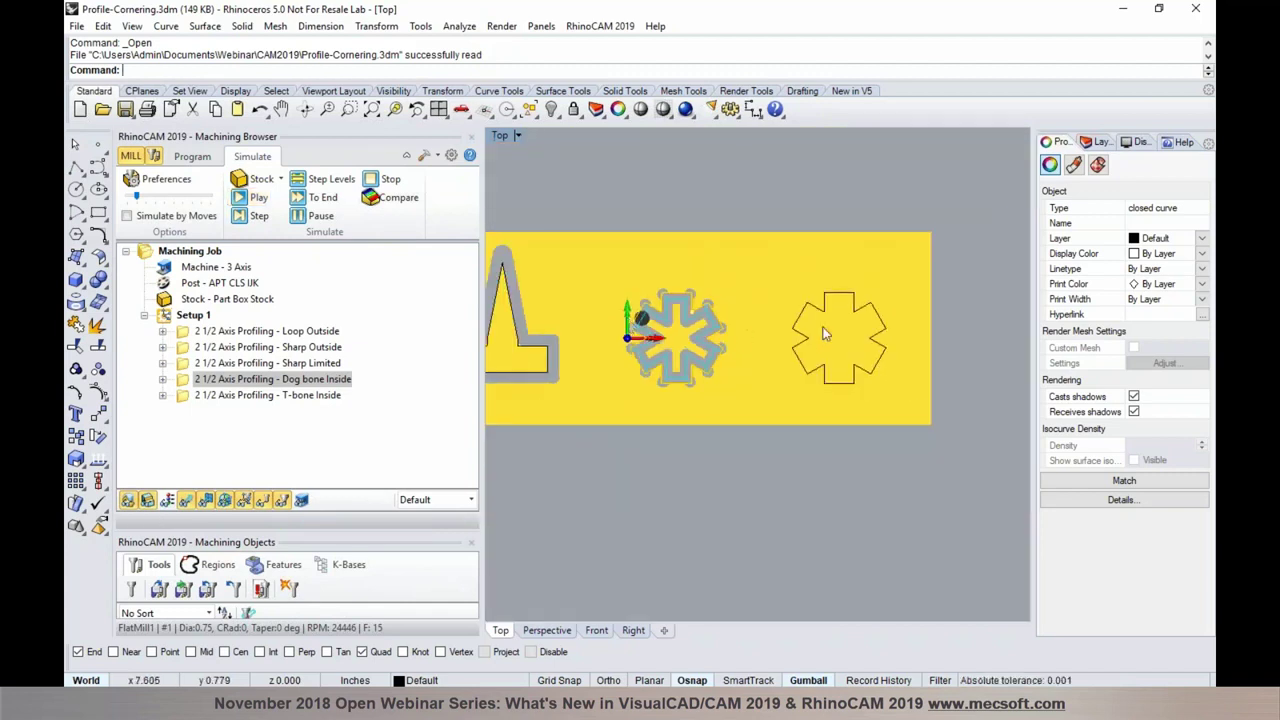
Simulate the T-bone Inside profiling operation, view the cut profiles across the stock and clear the selection.
click(270, 395)
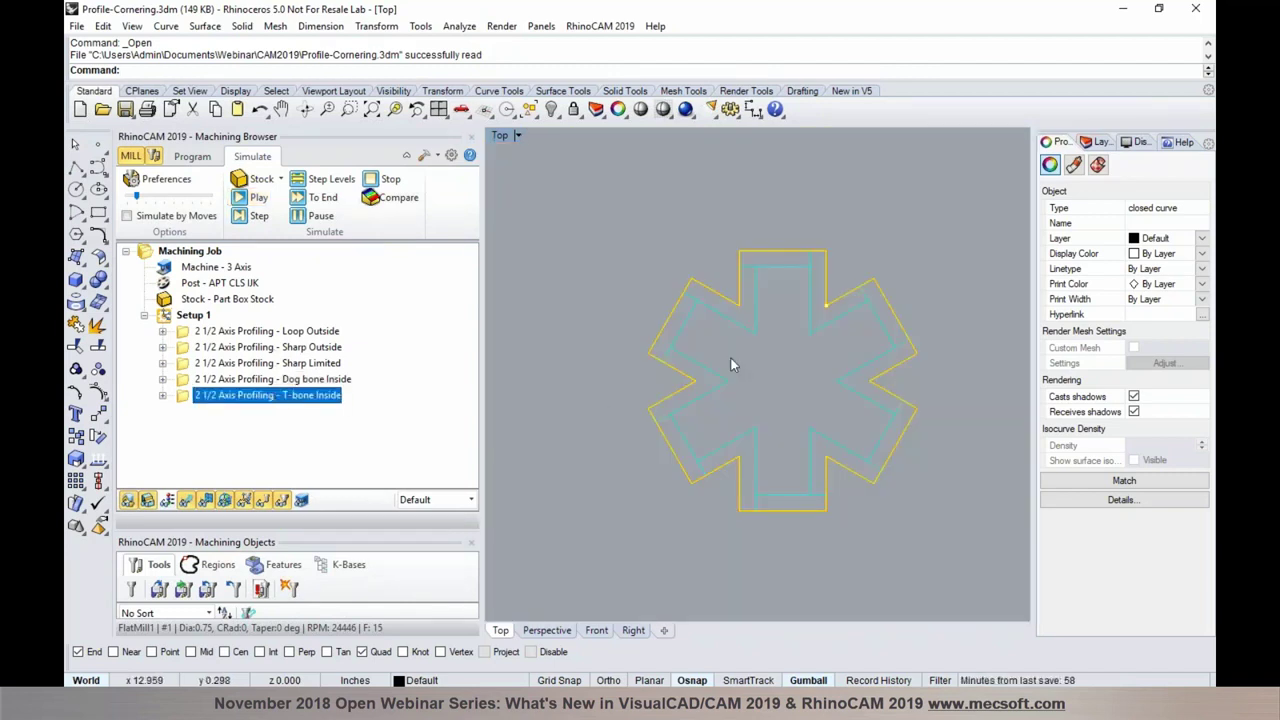
click(255, 199)
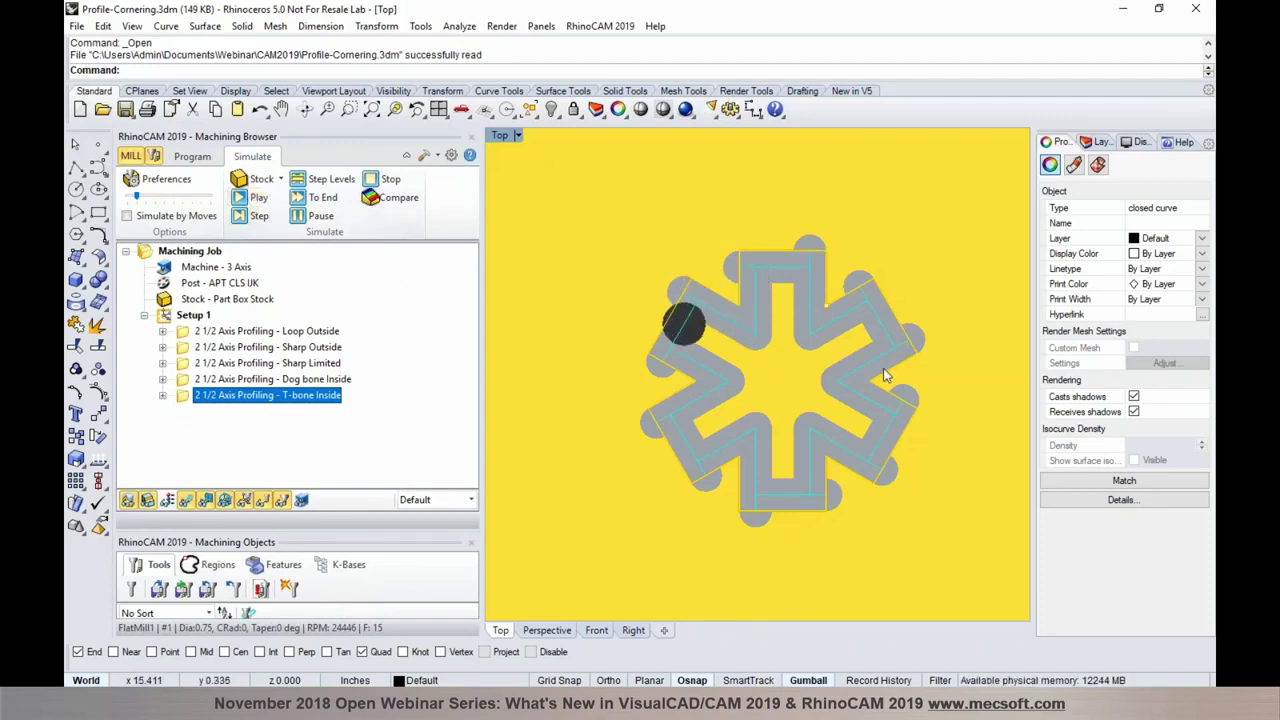
scroll(925, 363, down, 5)
click(525, 478)
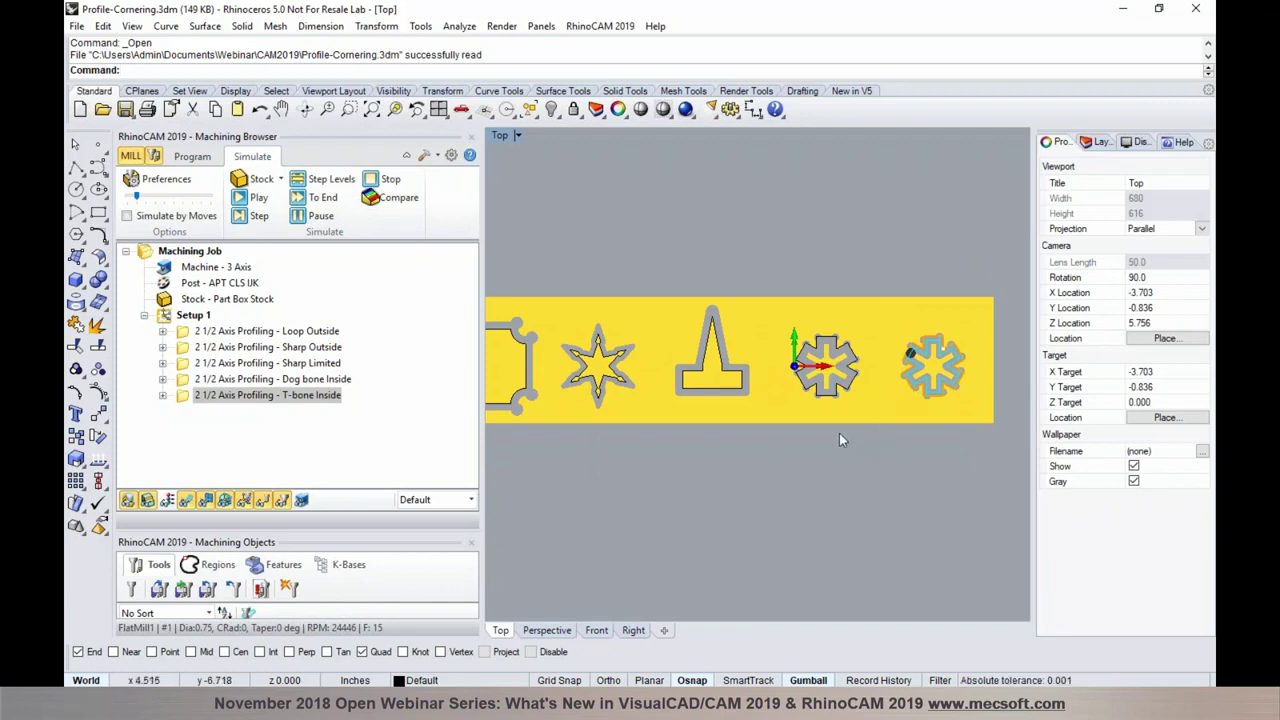
Switch to WhatsNewinVisualCADCAM2019.pdf in Adobe Reader and review the new profile cornering options from page 8 onward.
click(1202, 158)
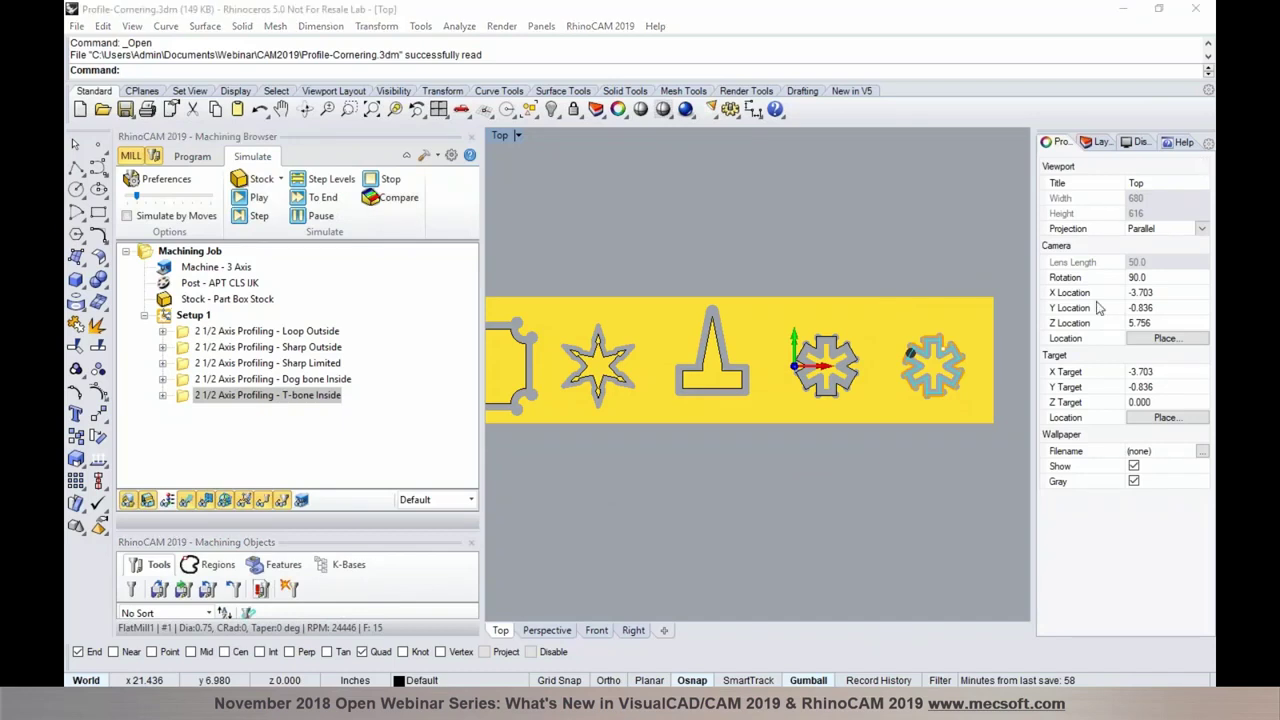
click(214, 704)
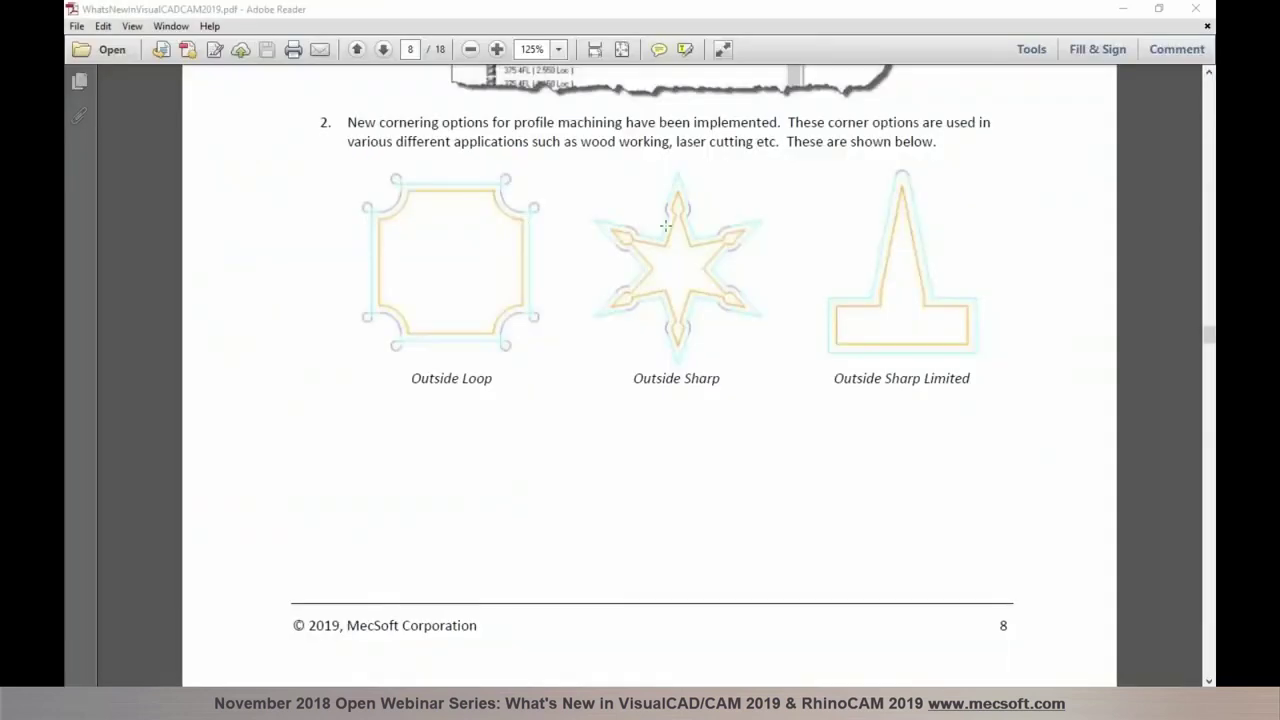
scroll(609, 260, down, 1)
scroll(850, 278, down, 15)
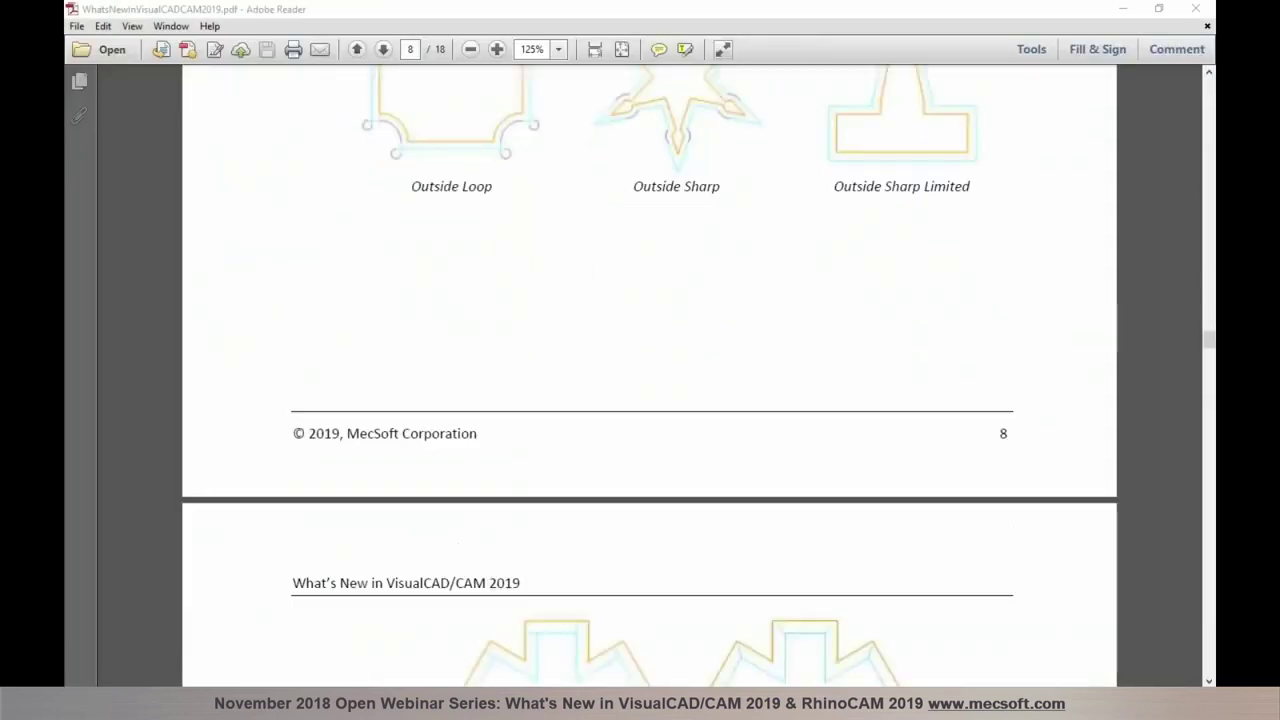
Read the Sorting clustering option for Profiling and Engraving on page 9 of the PDF, and switch to VisualCAM 2019.
scroll(663, 376, down, 5)
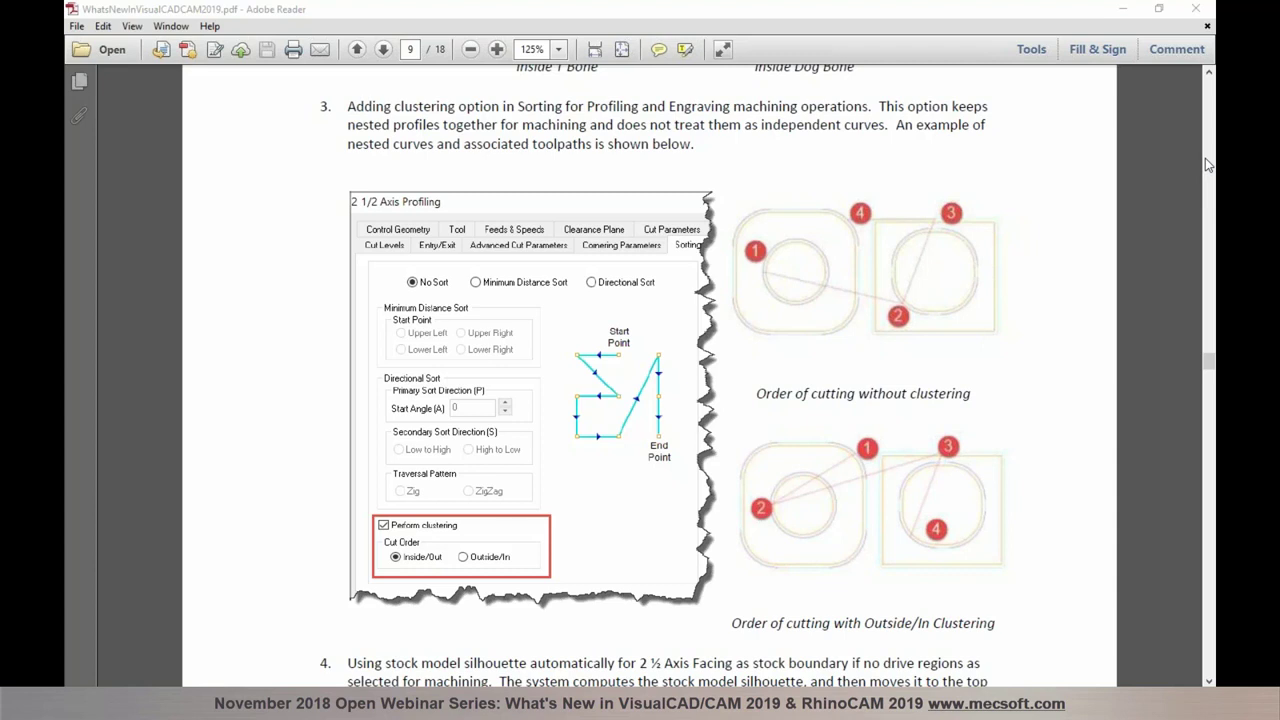
key(alt+Tab)
scroll(716, 350, up, 2)
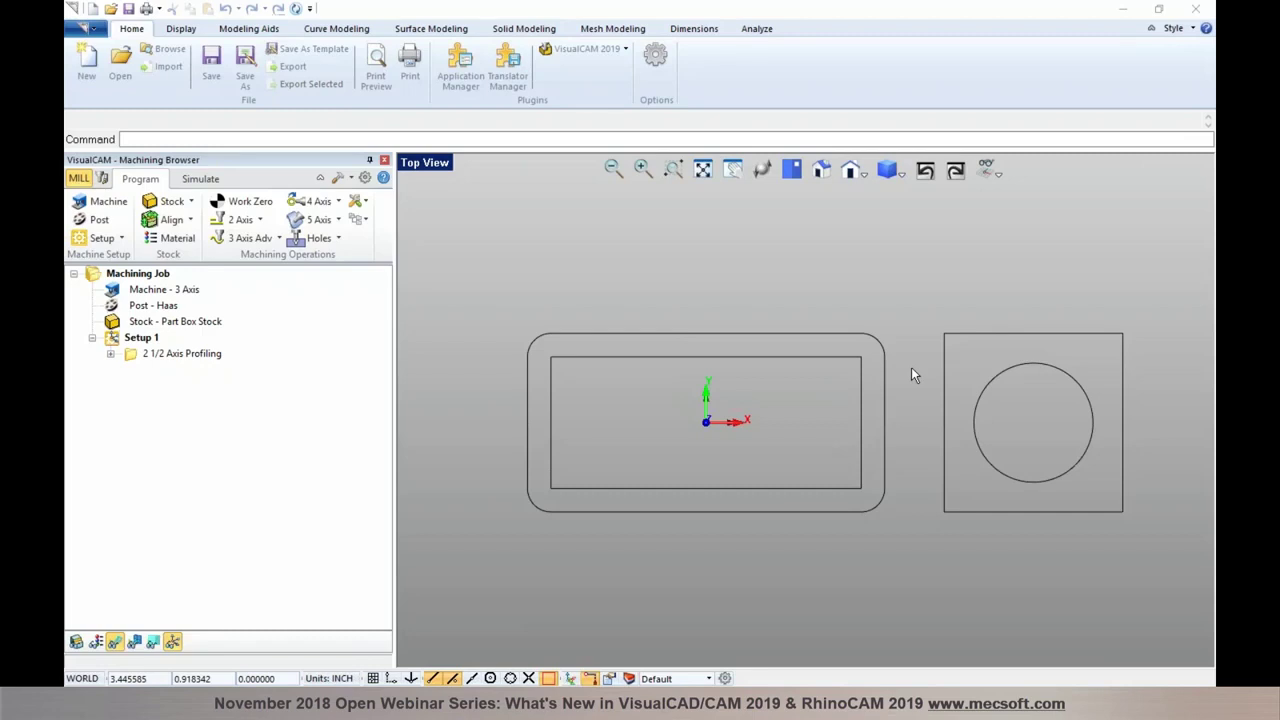
Check the Sorting settings of the 2 1/2 Axis Profiling operation without changing them and simulate its toolpath.
click(133, 360)
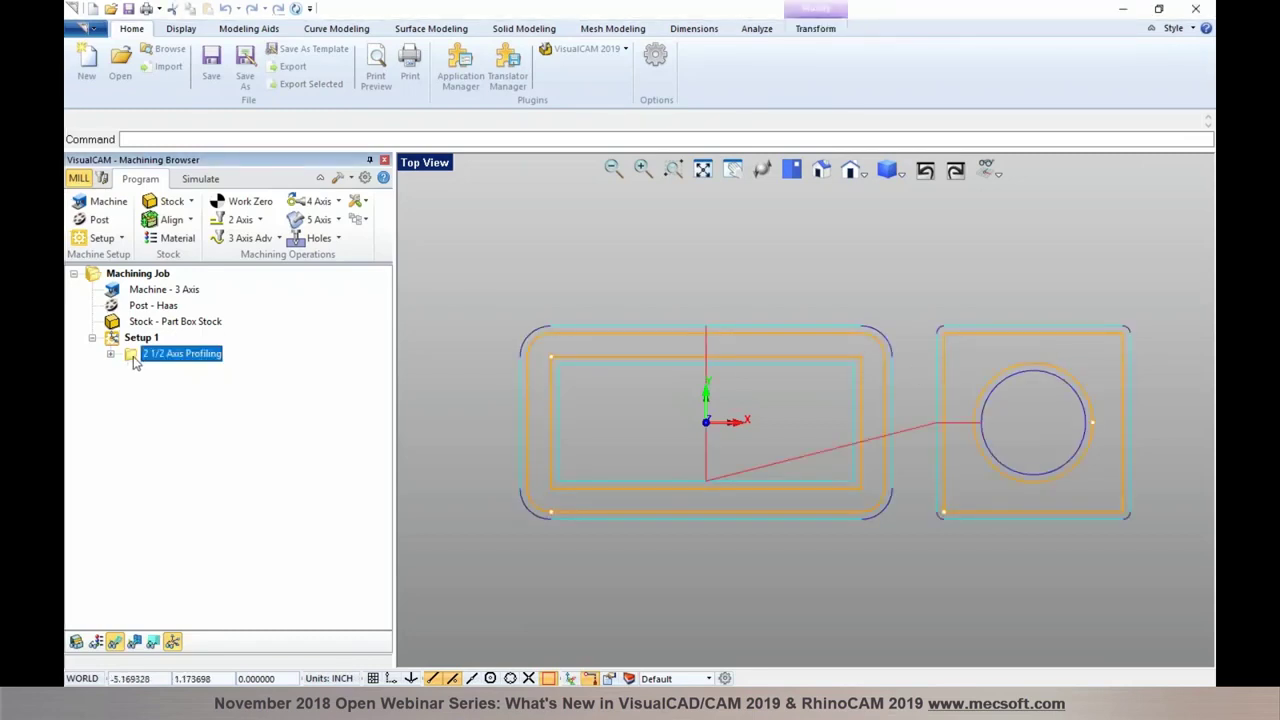
double_click(135, 362)
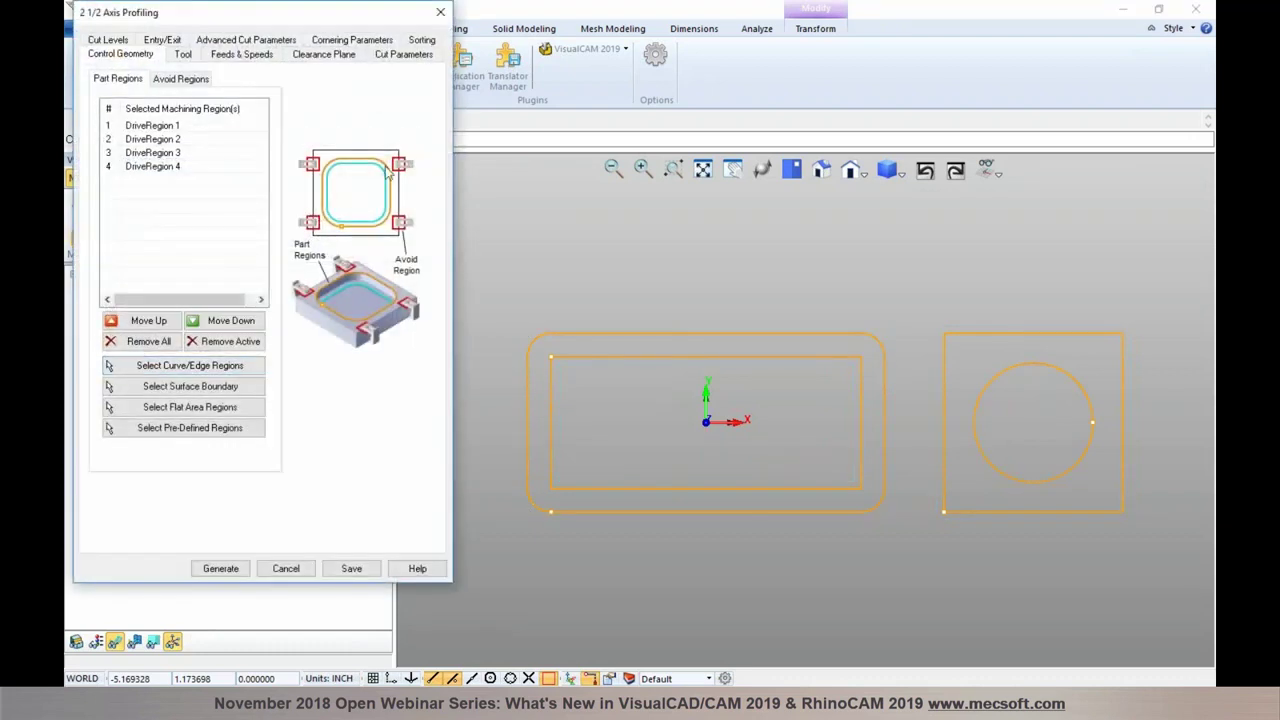
click(421, 41)
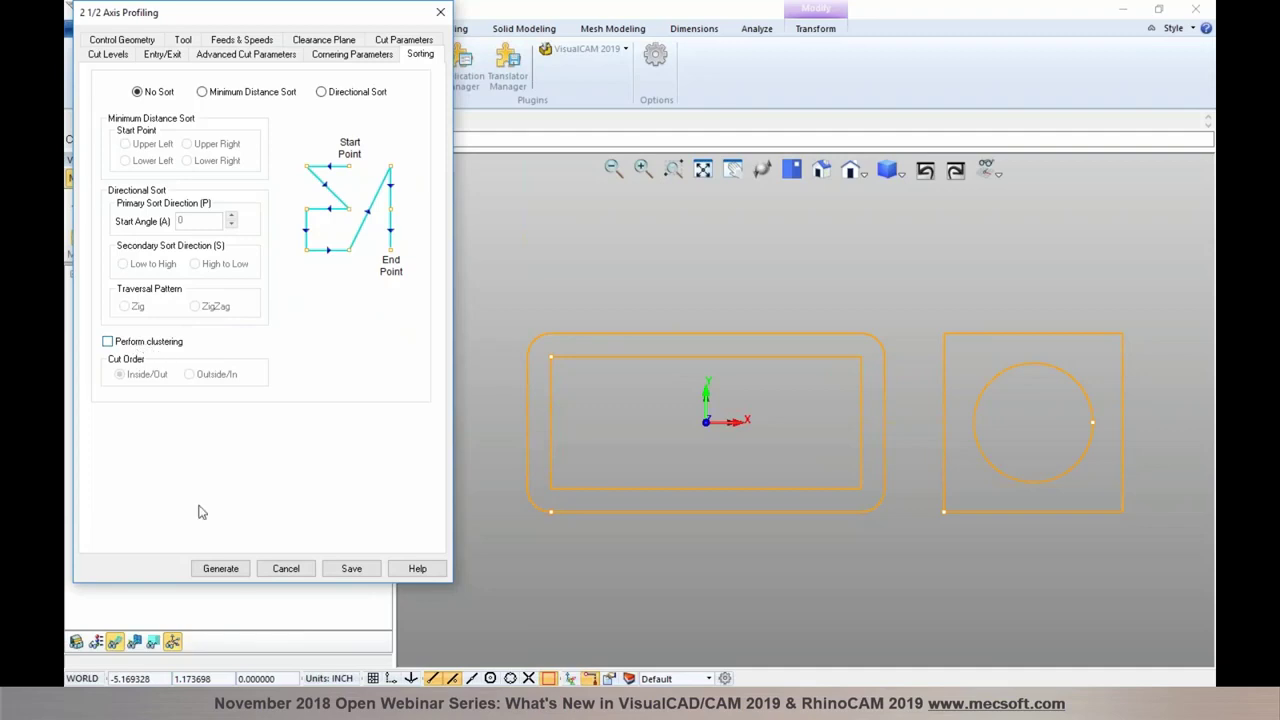
click(286, 568)
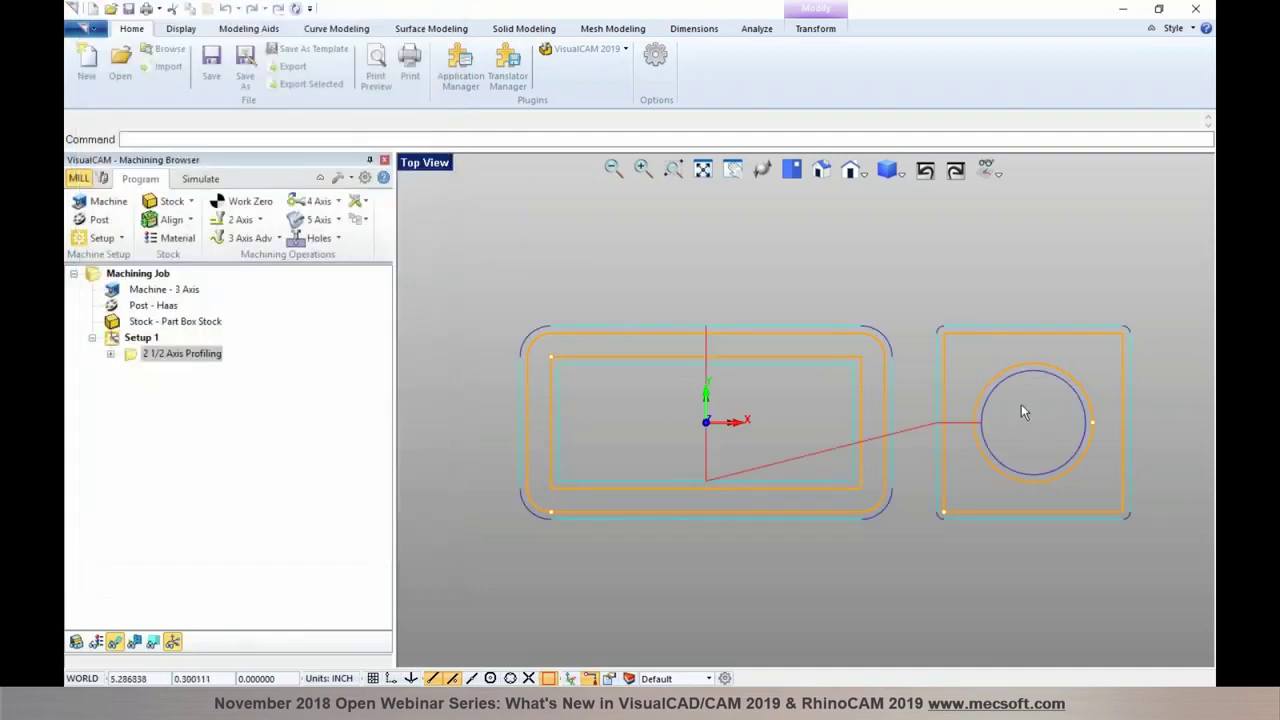
click(201, 179)
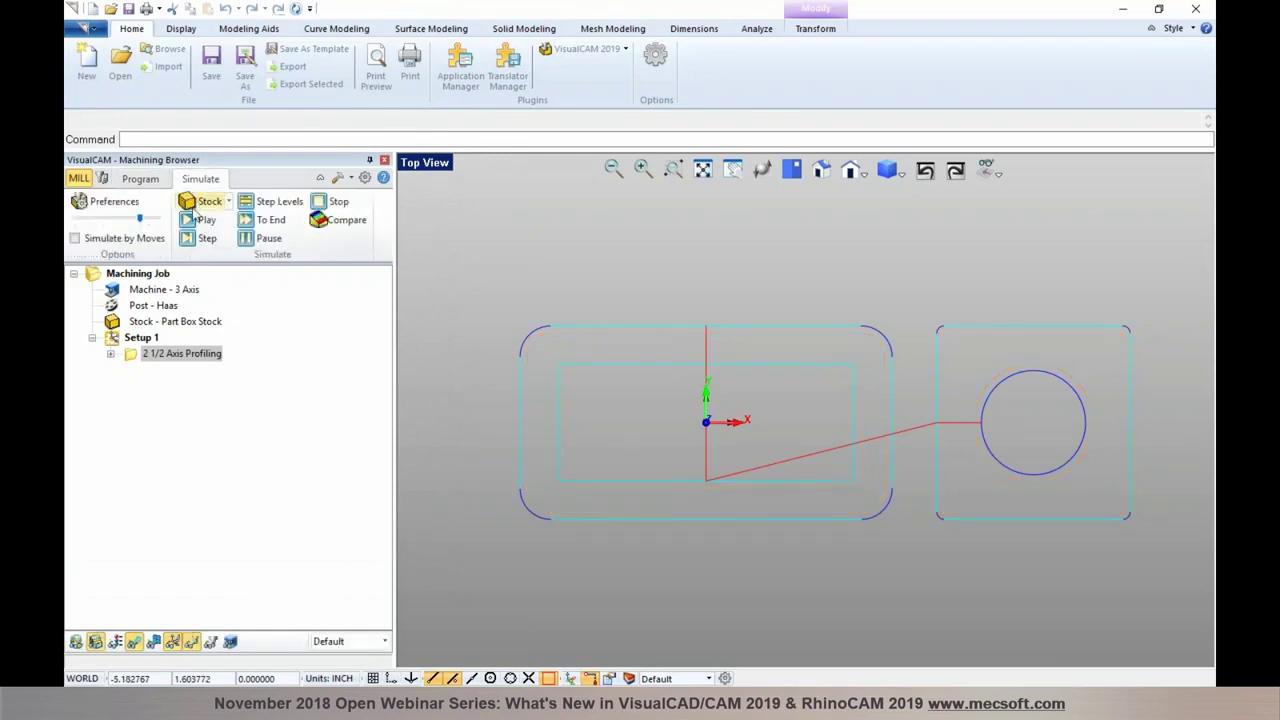
click(198, 222)
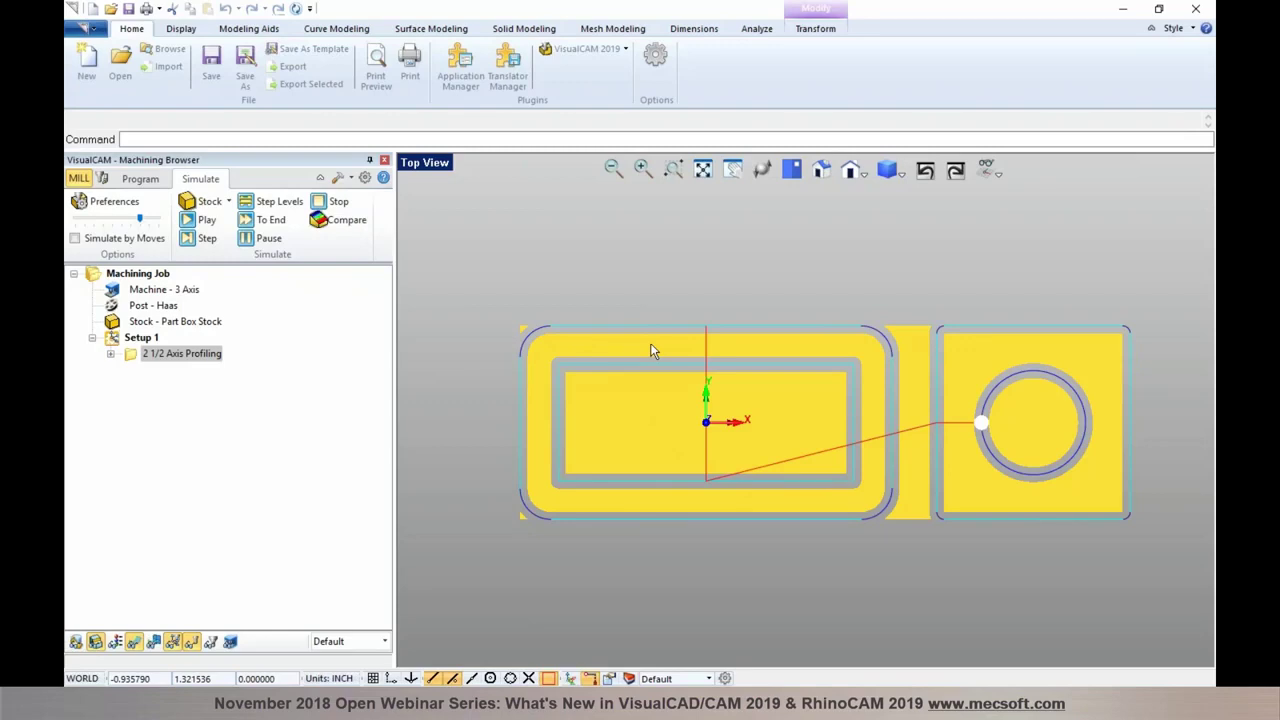
Enable Perform clustering with the Inside/Out cut order for the 2 1/2 Axis Profiling operation and regenerate its toolpath.
double_click(150, 354)
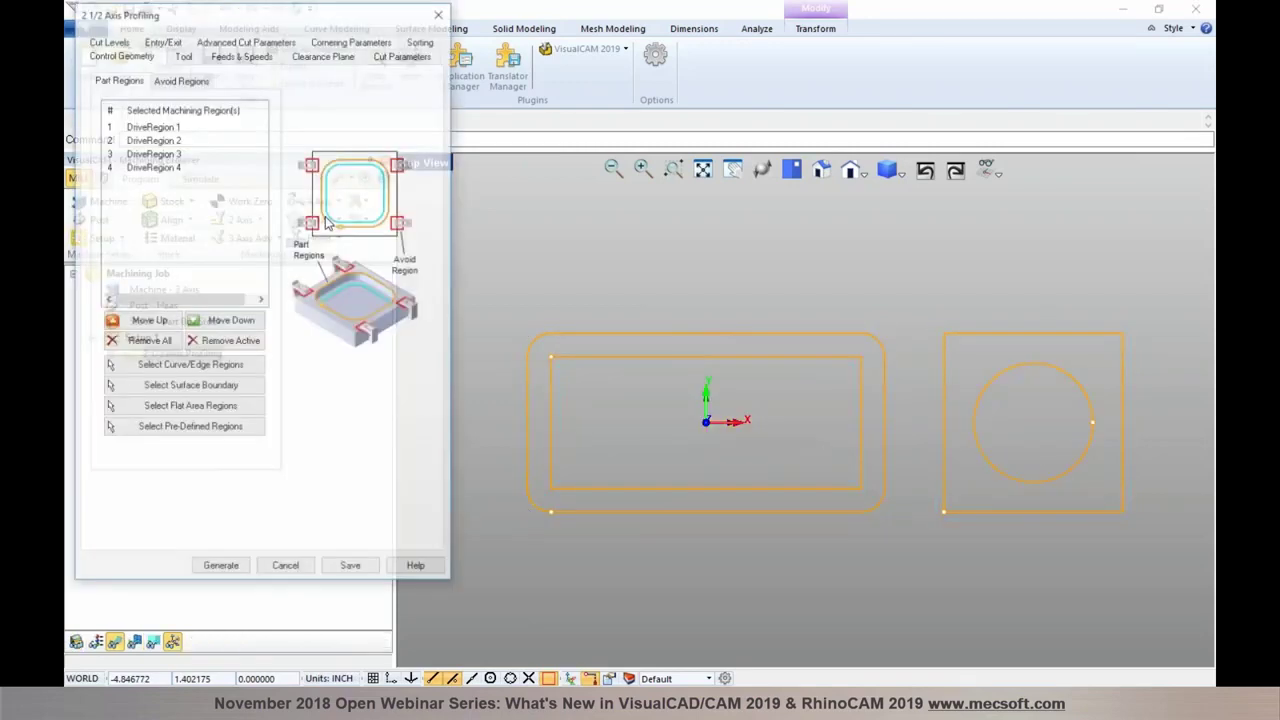
click(420, 44)
click(150, 342)
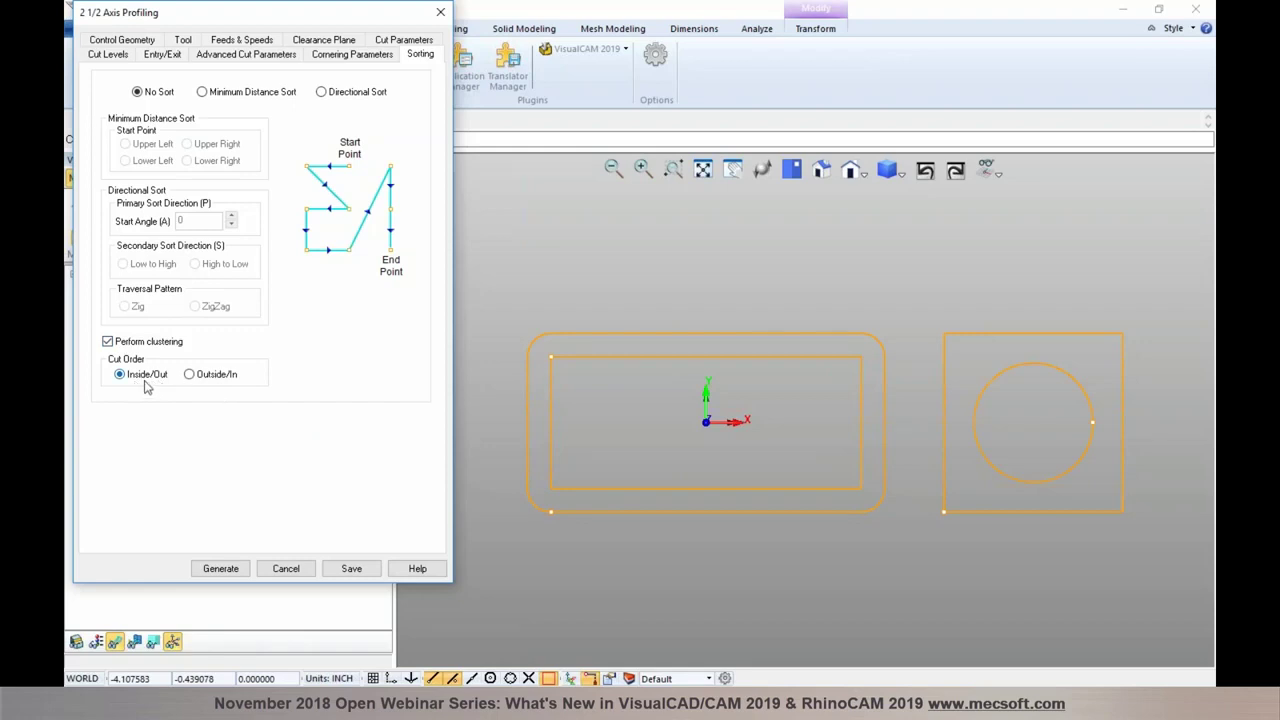
click(232, 571)
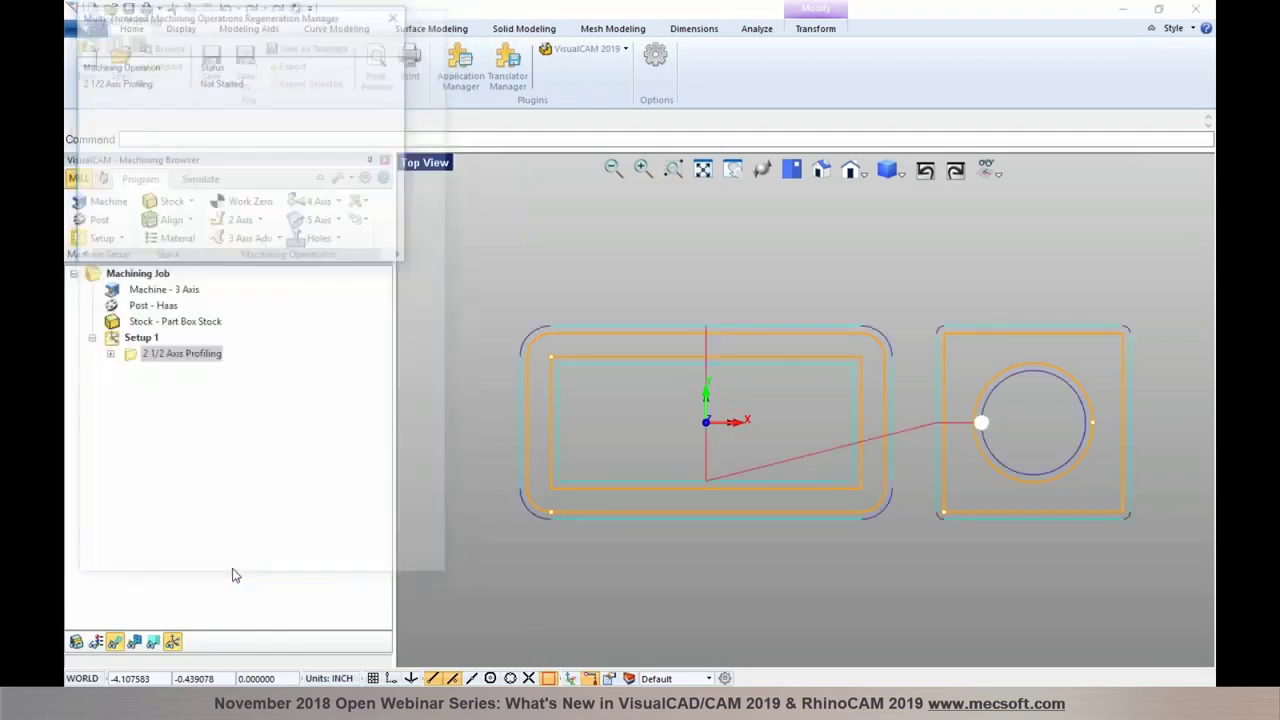
Reduce the simulation speed to its minimum and play the clustered 2 1/2 Axis Profiling toolpath.
click(200, 179)
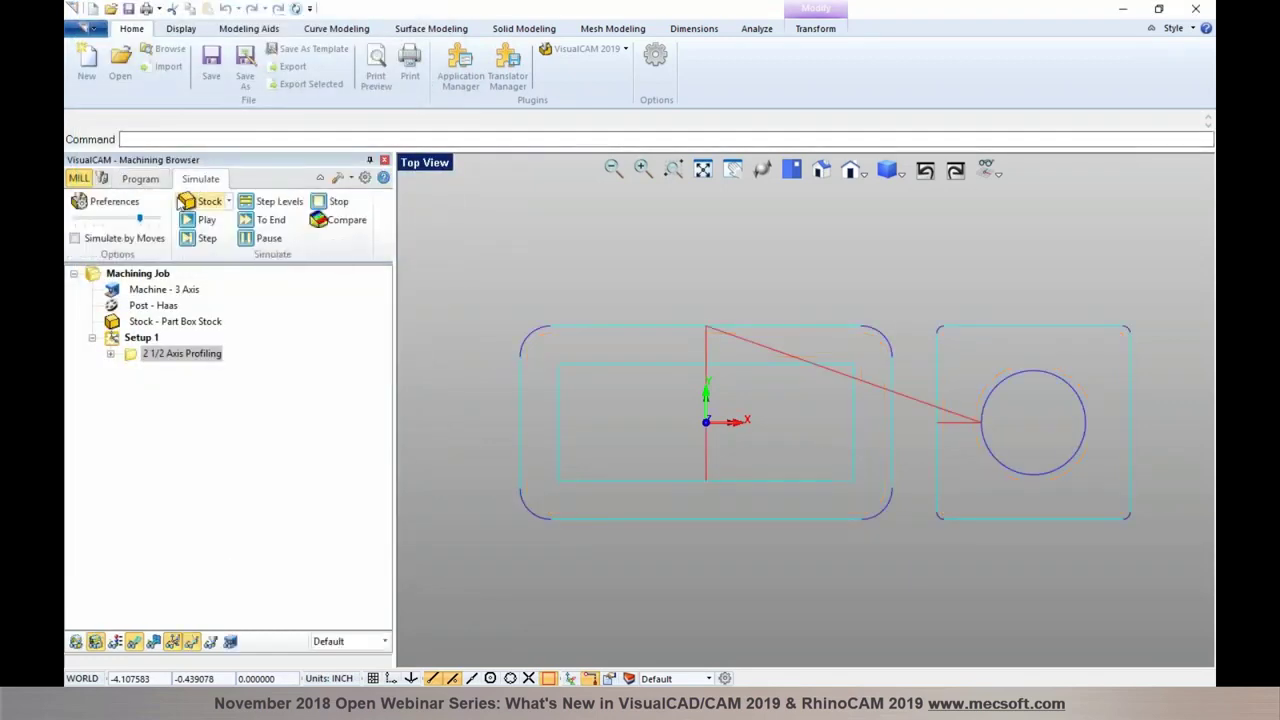
drag(140, 217, 76, 218)
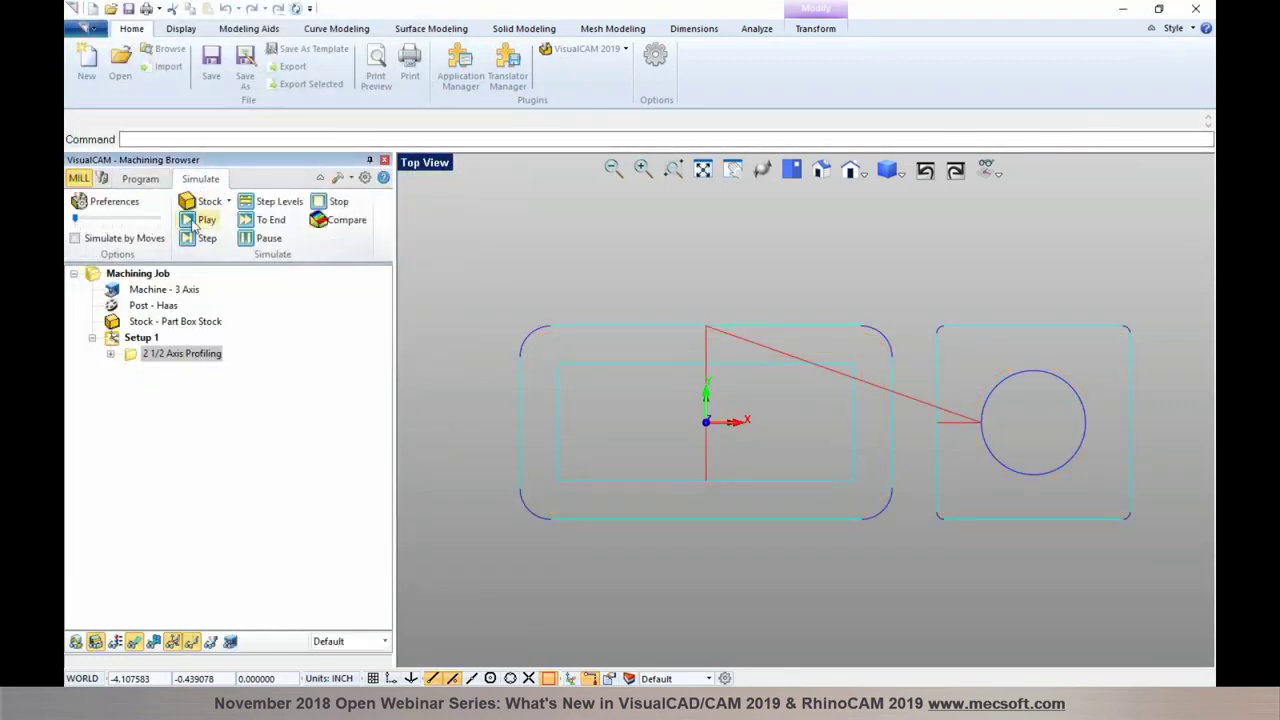
click(197, 220)
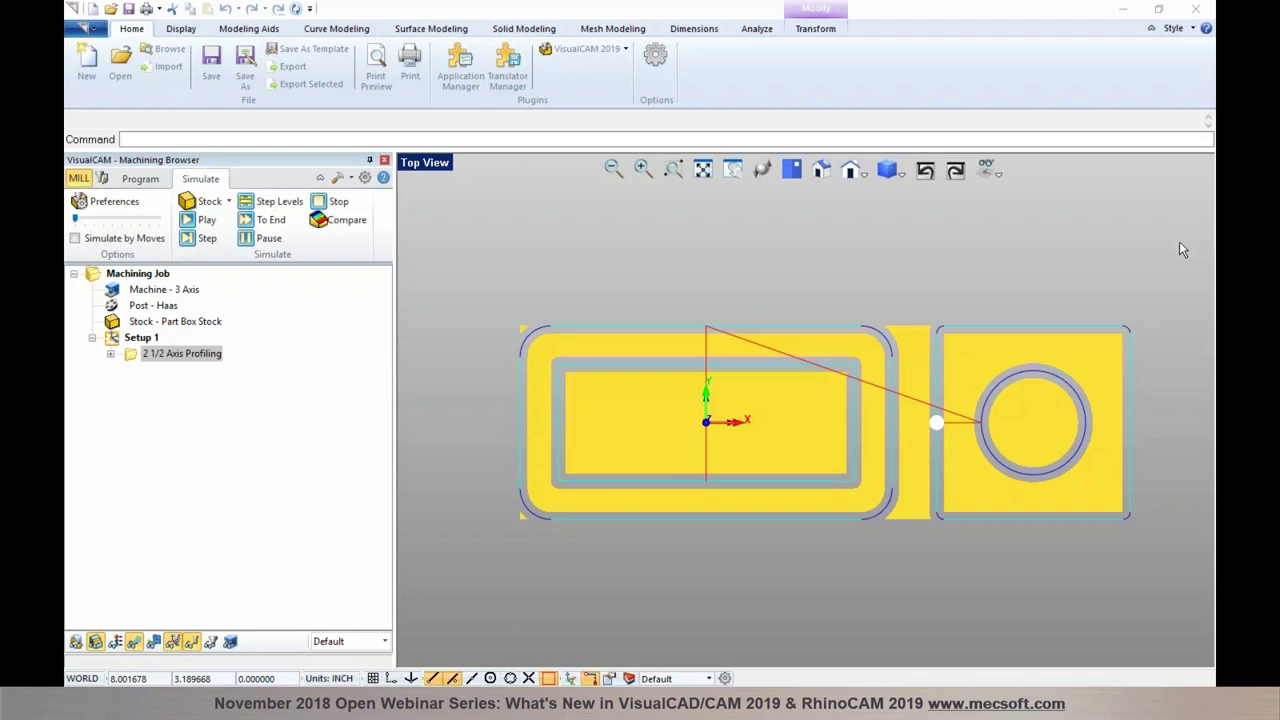
Switch to Rhinoceros with Facing & Holder Collision.3dm and generate a 2 1/2 Axis Facing operation using the stock model silhouette without part regions.
key(alt+Tab)
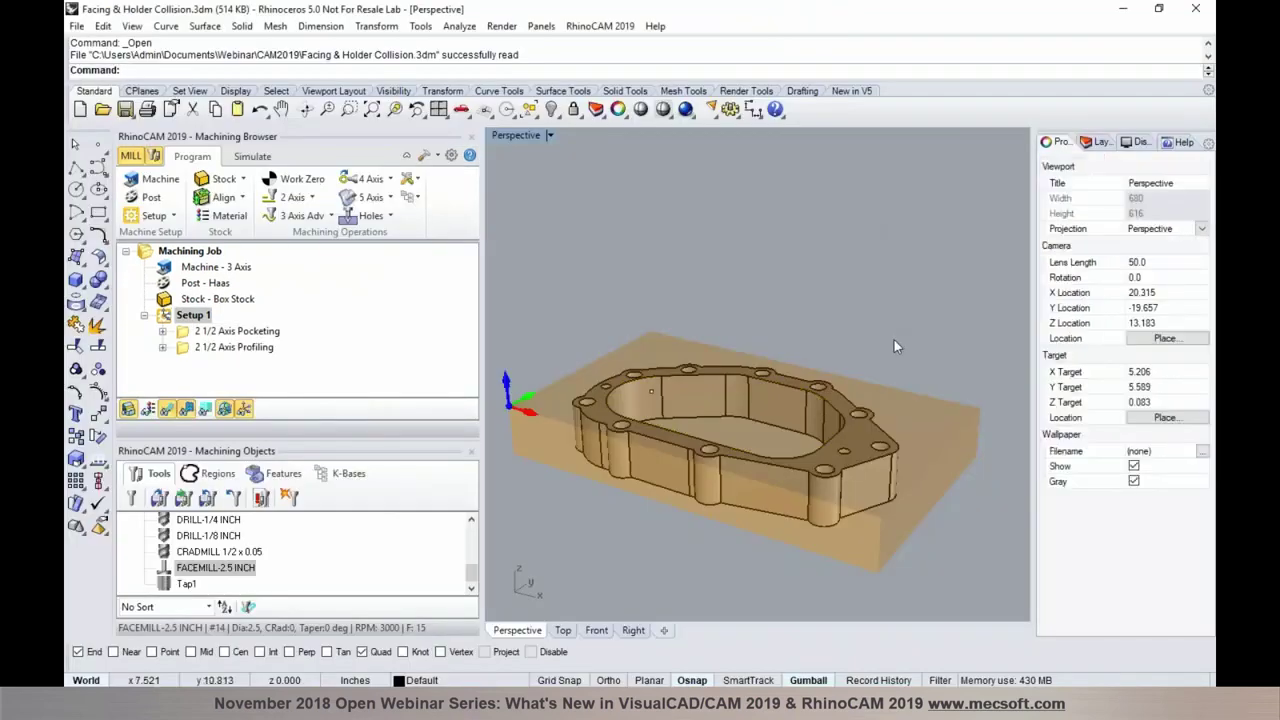
right_drag(894, 340, 868, 340)
scroll(696, 464, up, 4)
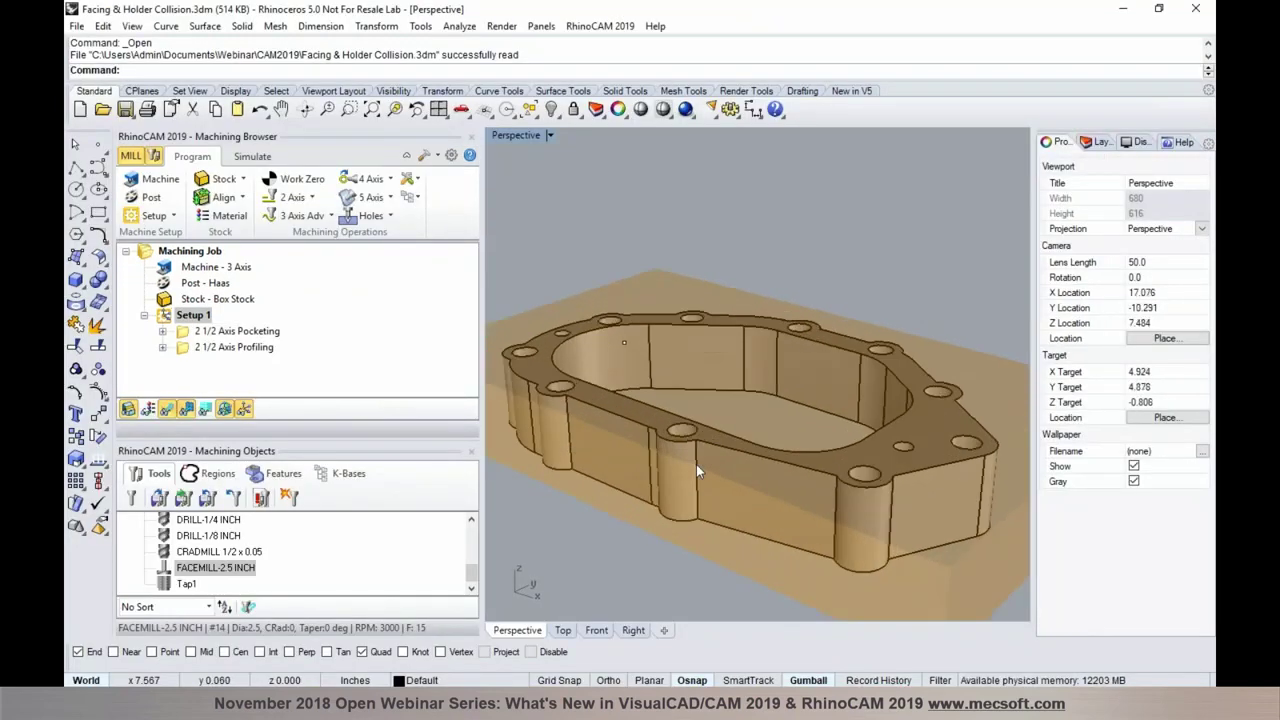
mouse_move(675, 432)
right_down()
mouse_move(730, 434)
mouse_move(690, 432)
right_up()
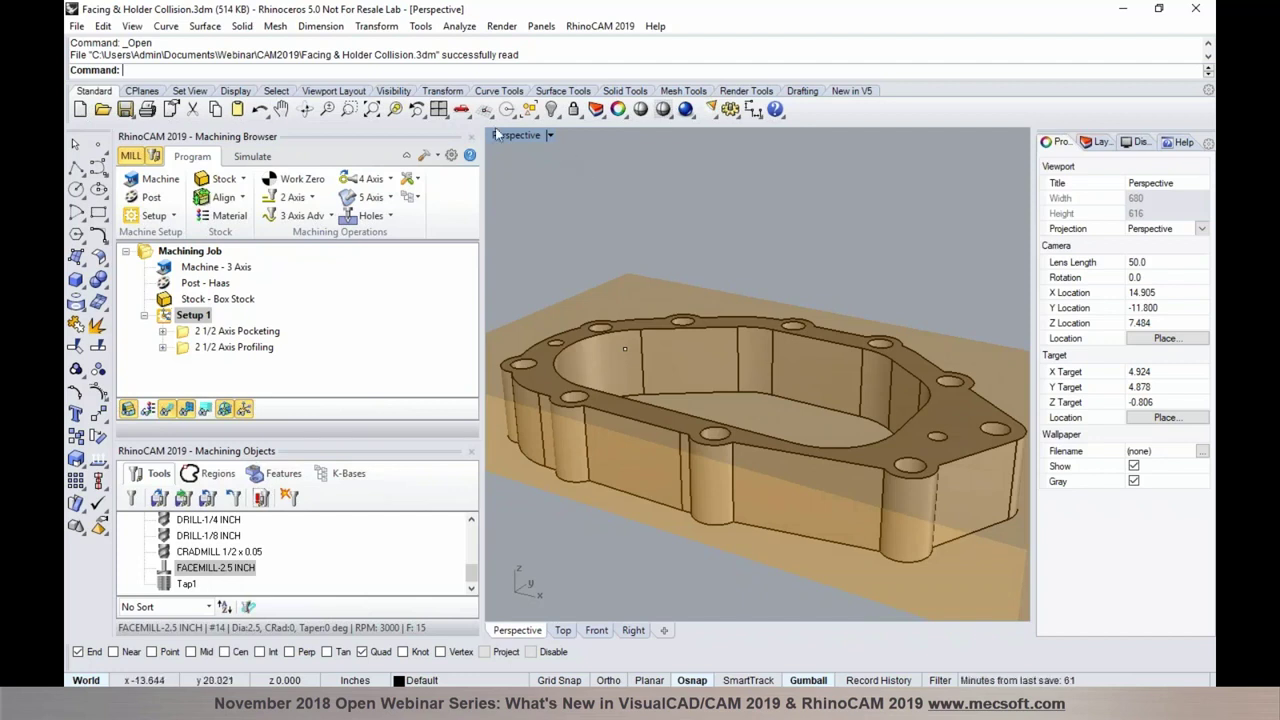
click(290, 197)
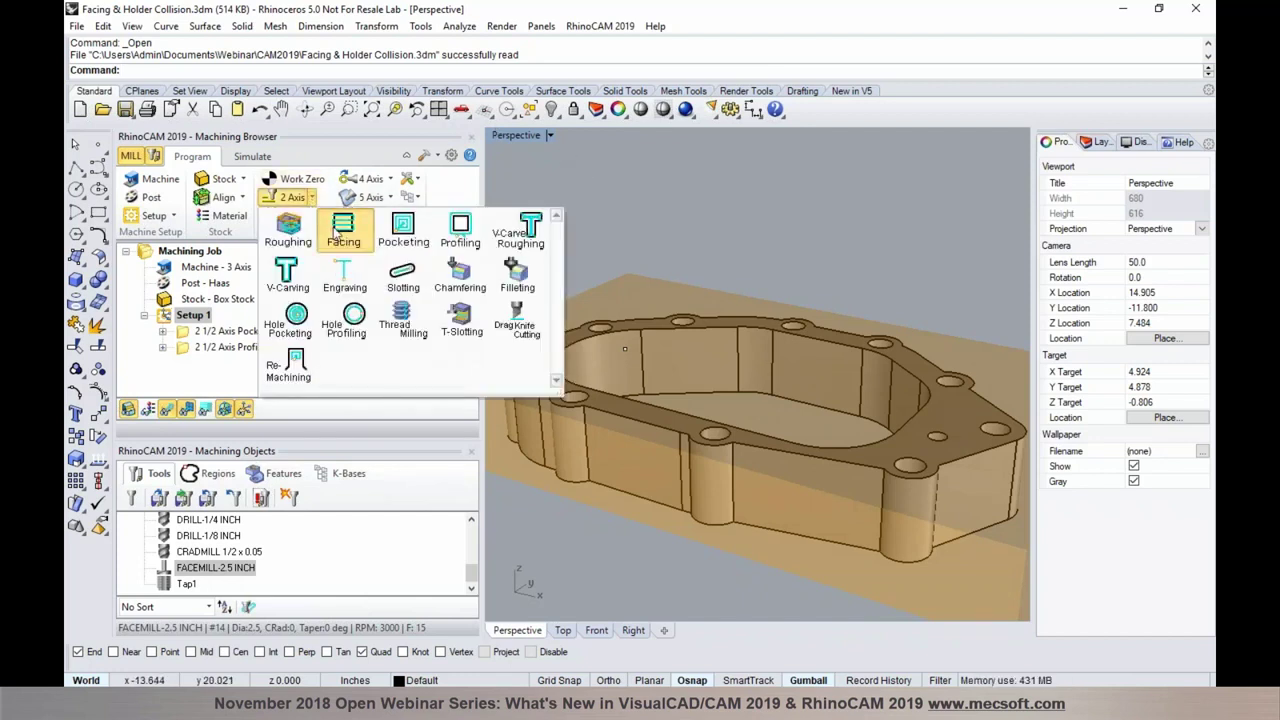
click(340, 230)
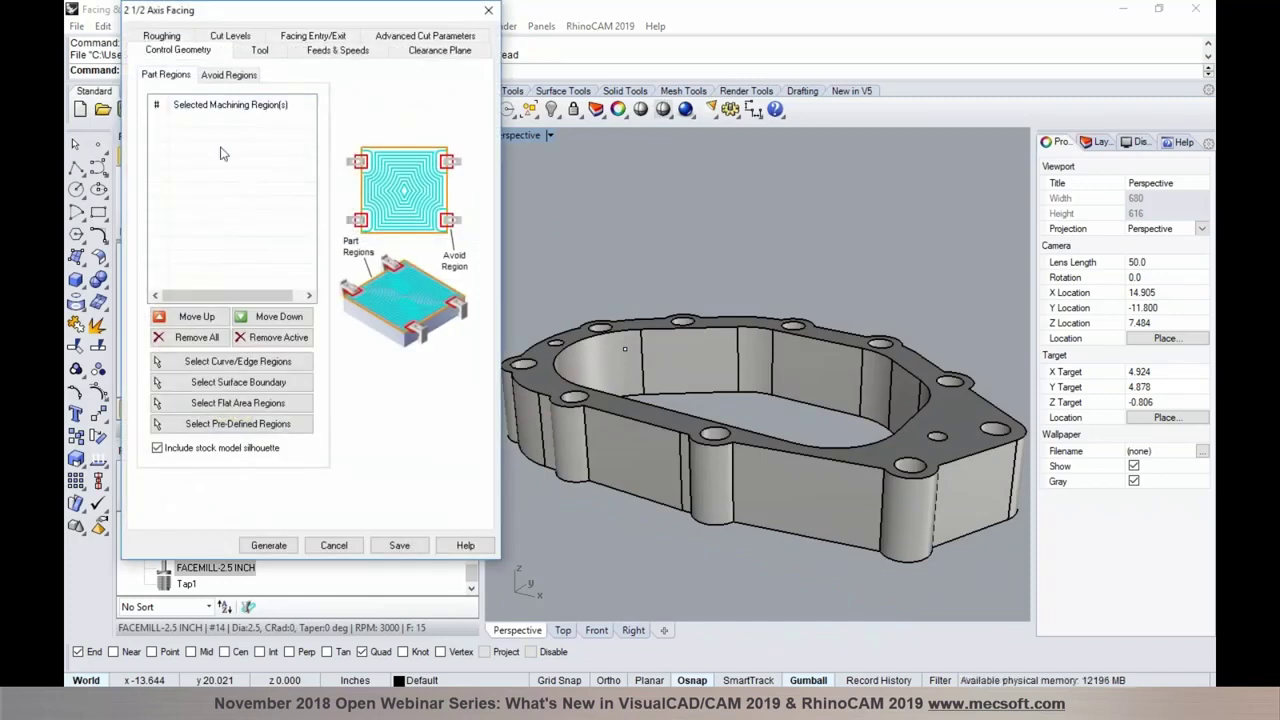
click(269, 546)
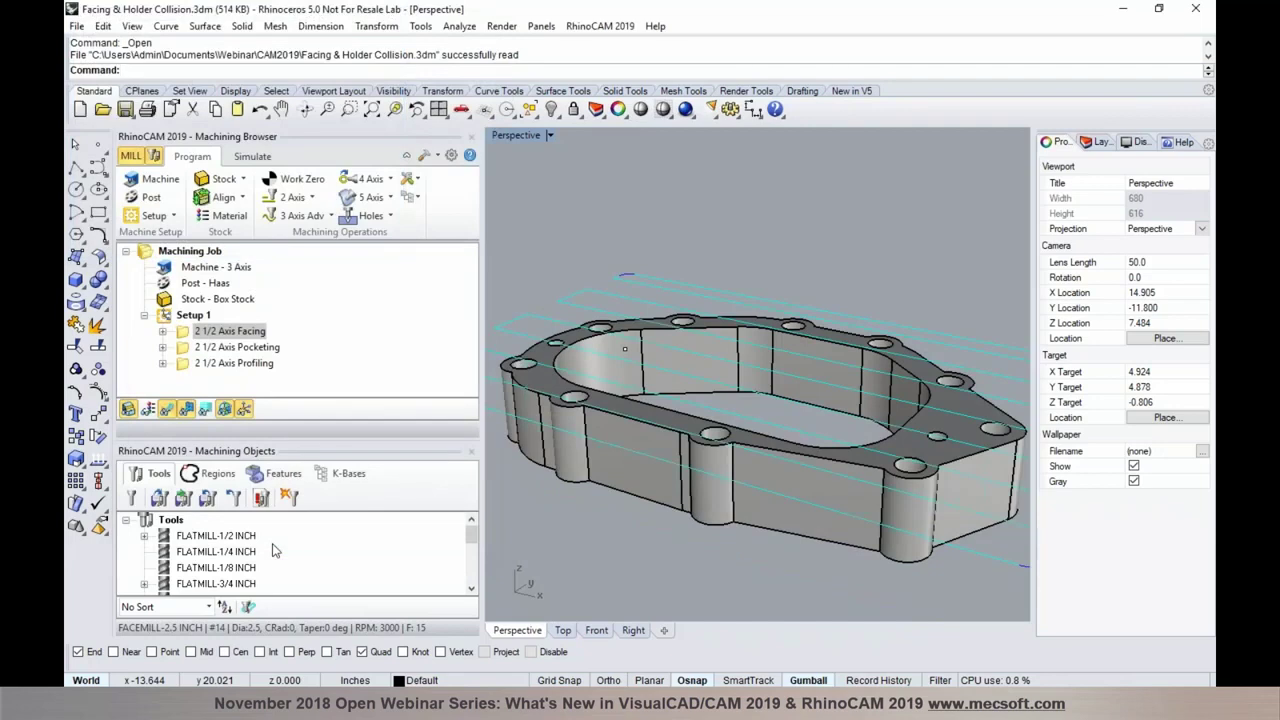
Examine the generated facing toolpath and the operation's part regions and stock silhouette option, leaving the settings unchanged.
scroll(700, 344, down, 3)
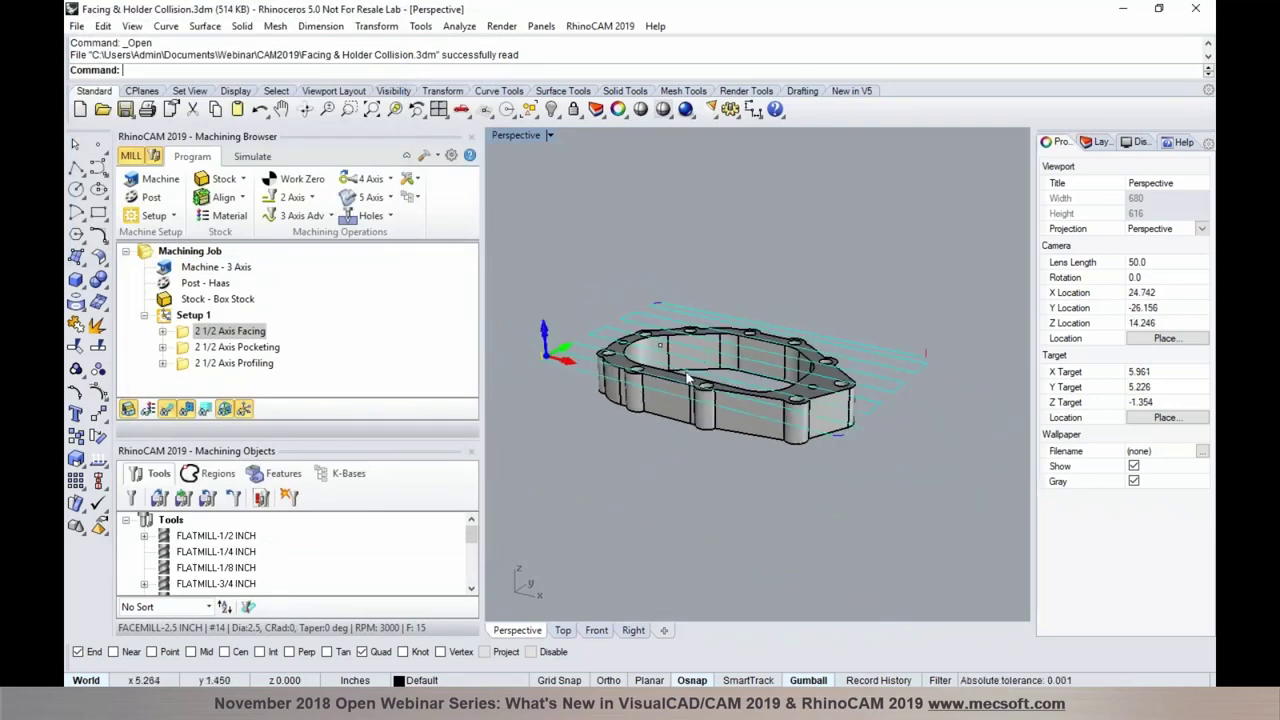
scroll(678, 374, up, 2)
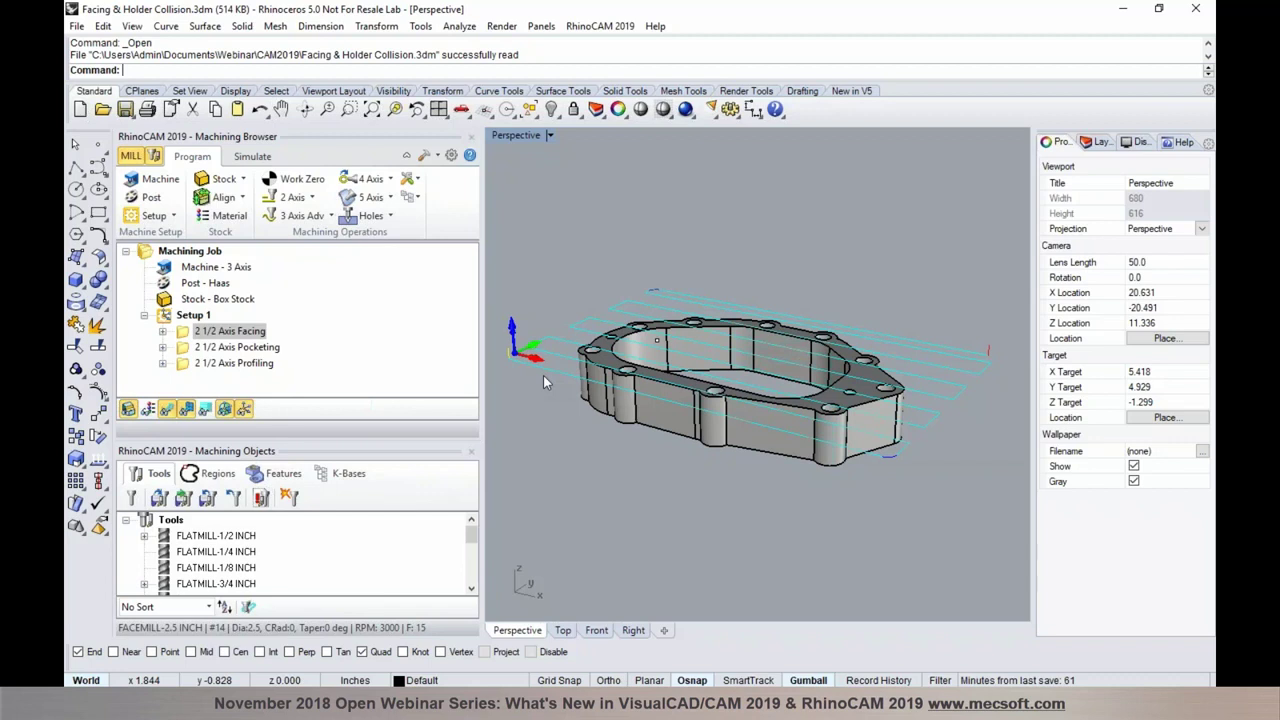
click(181, 338)
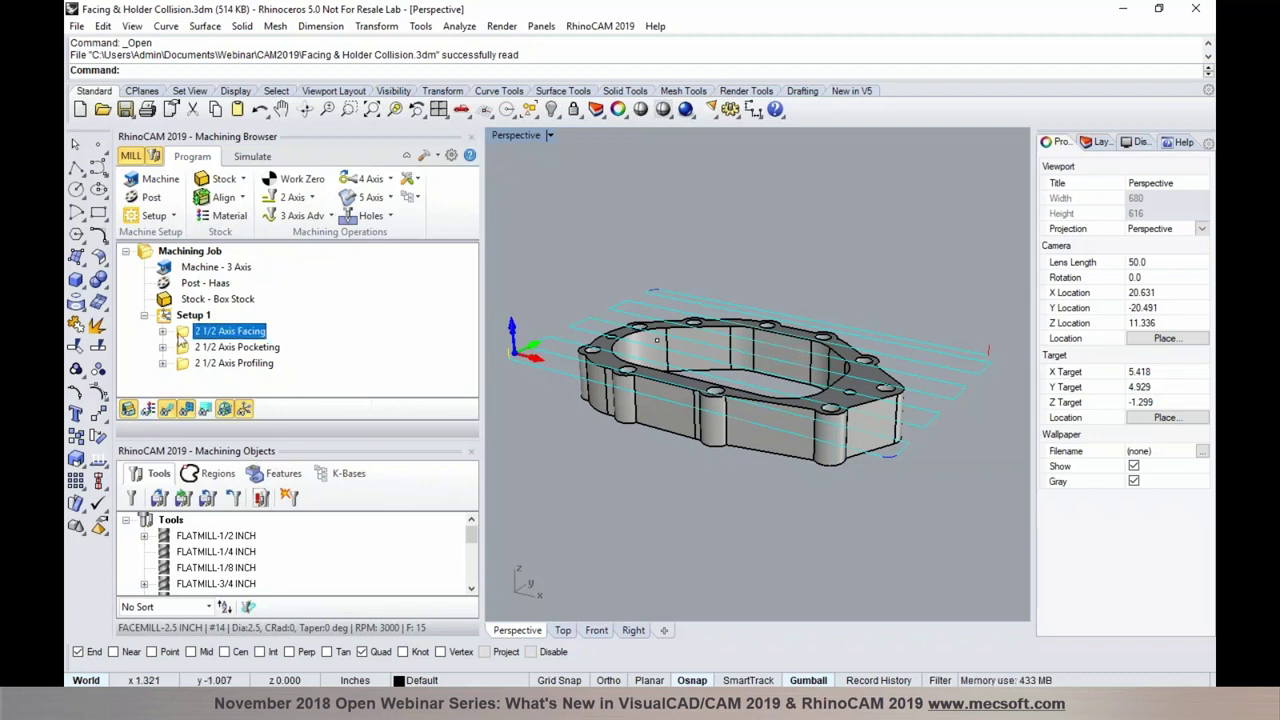
double_click(181, 341)
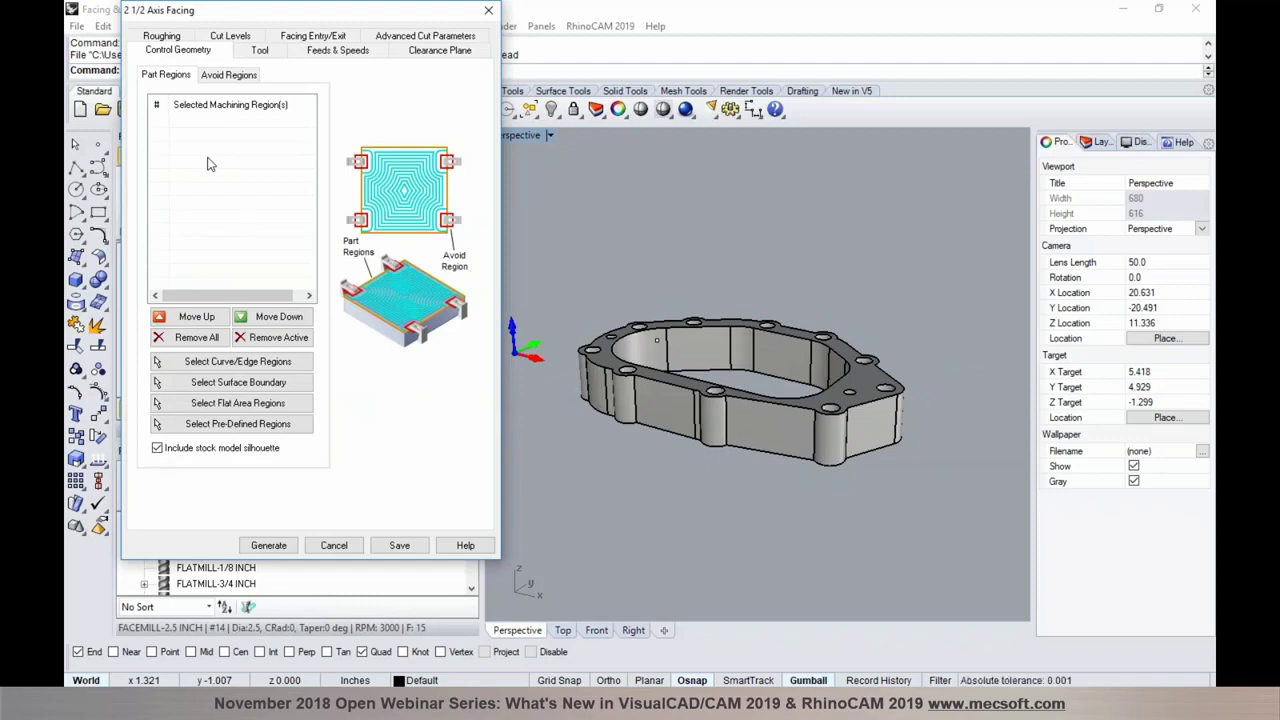
click(334, 545)
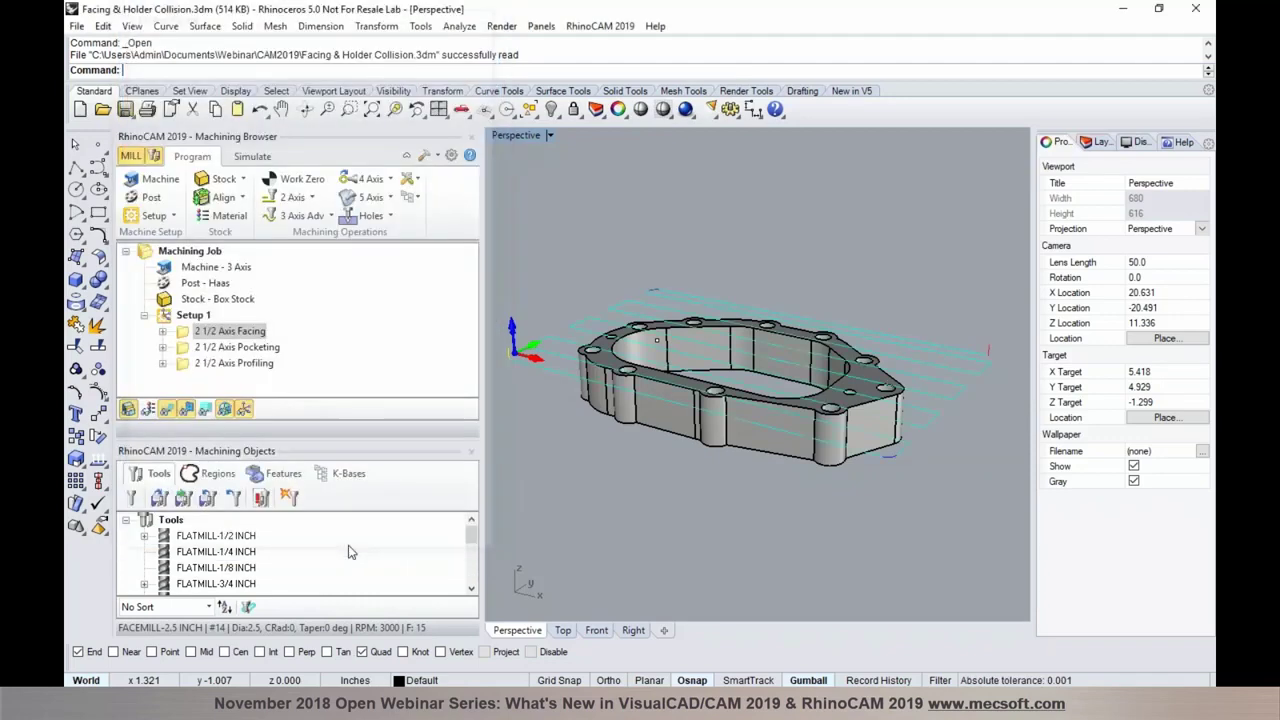
Simulate the 2 1/2 Axis Facing operation, skip to the end and inspect the faced stock up close.
click(246, 158)
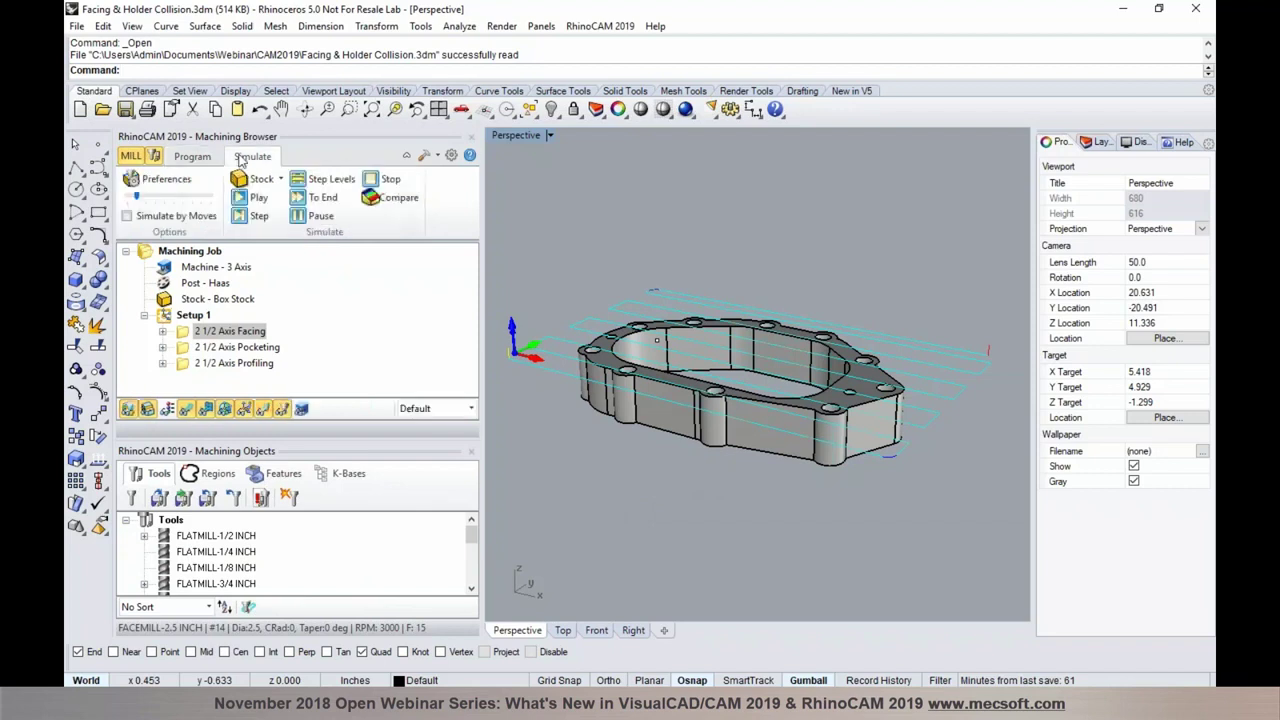
click(241, 198)
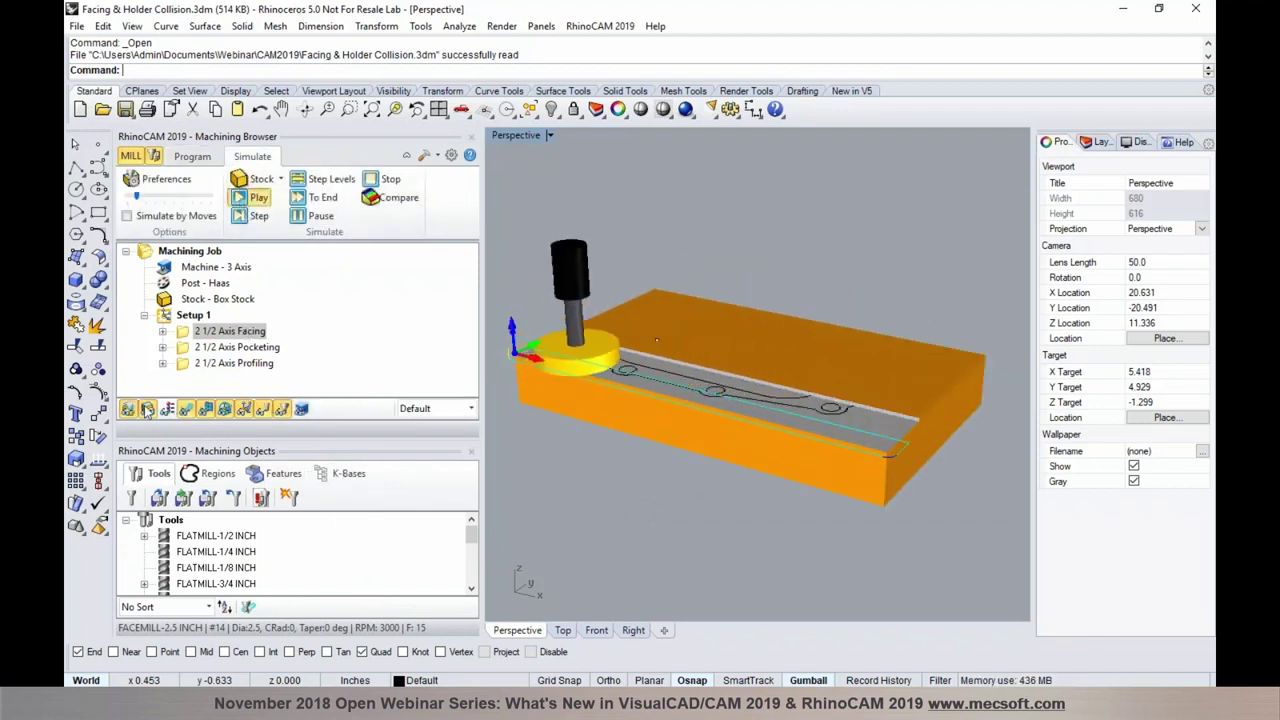
click(316, 197)
scroll(570, 335, up, 3)
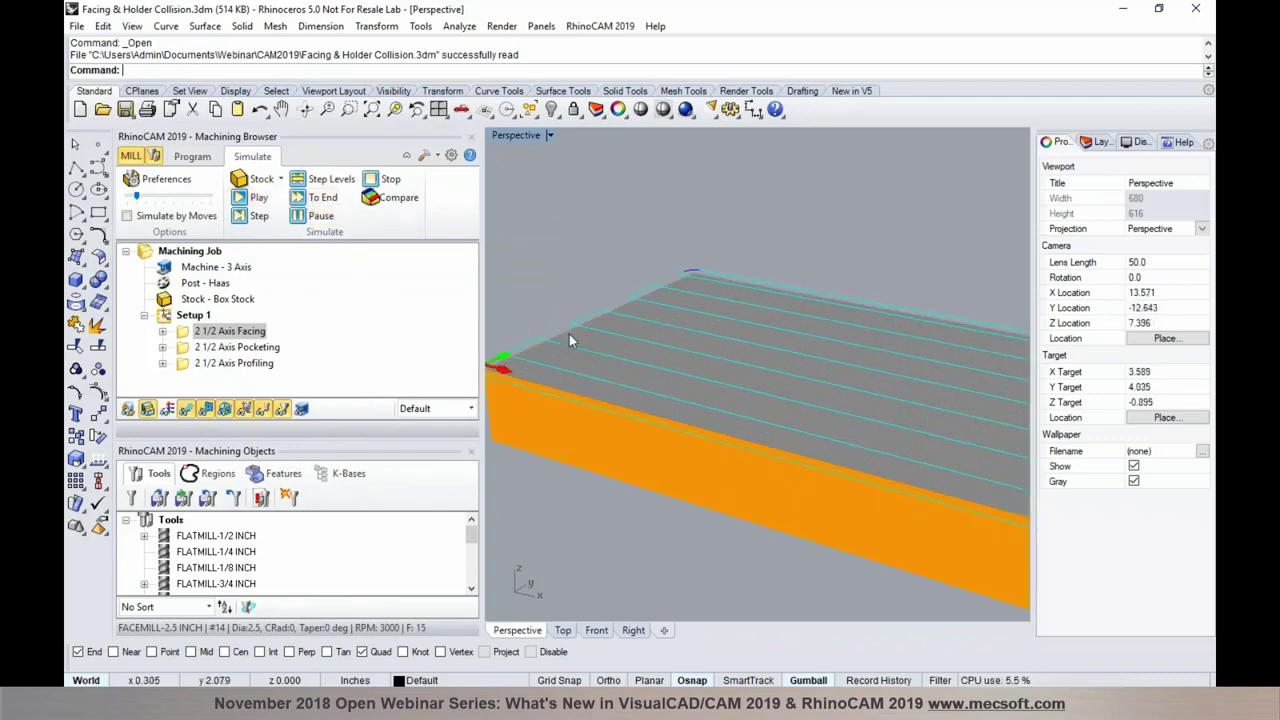
scroll(570, 335, down, 3)
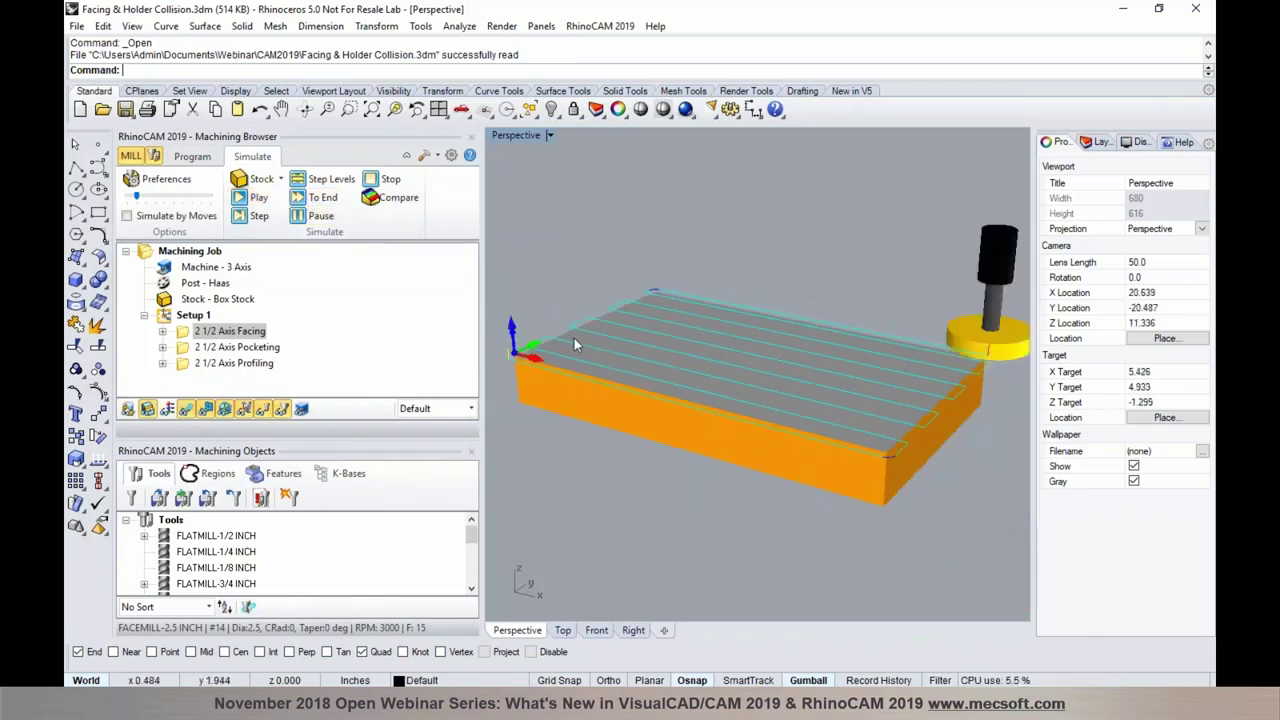
Return to programming mode and review the Cut Parameters of a new 2 1/2 Axis Roughing operation, closing it without generating.
click(192, 157)
right_drag(547, 268, 563, 291)
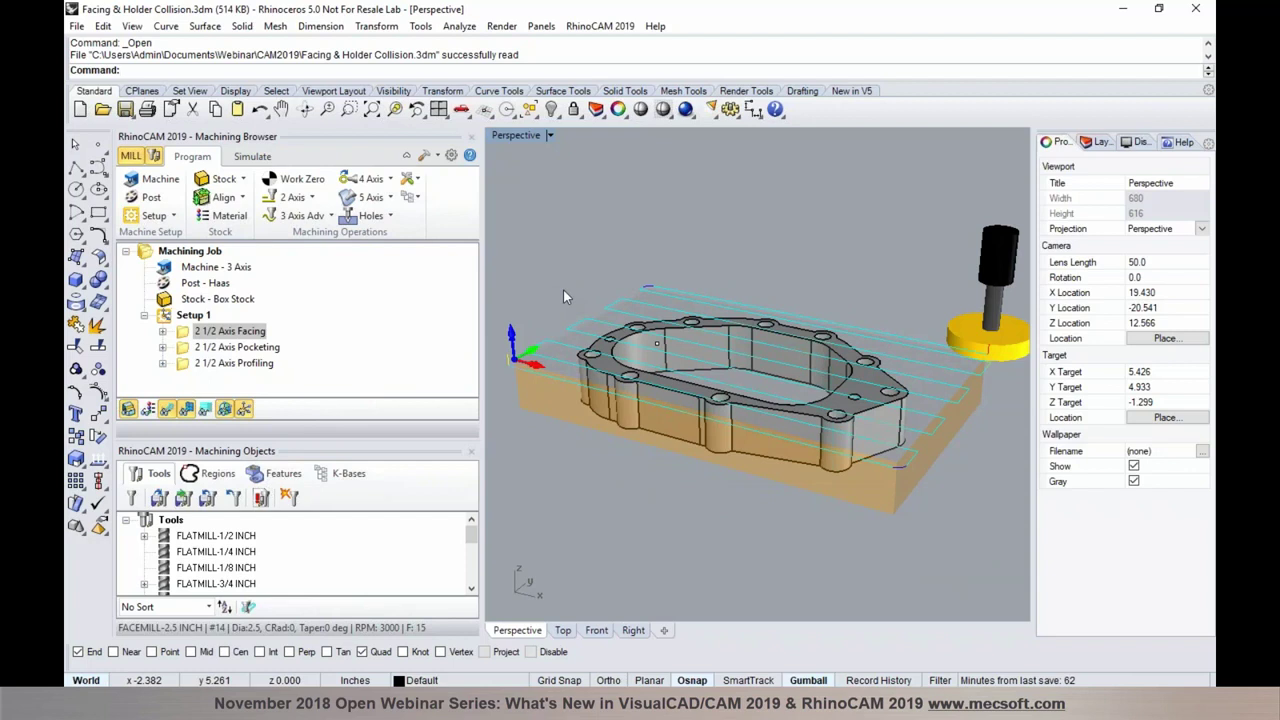
right_drag(566, 296, 670, 375)
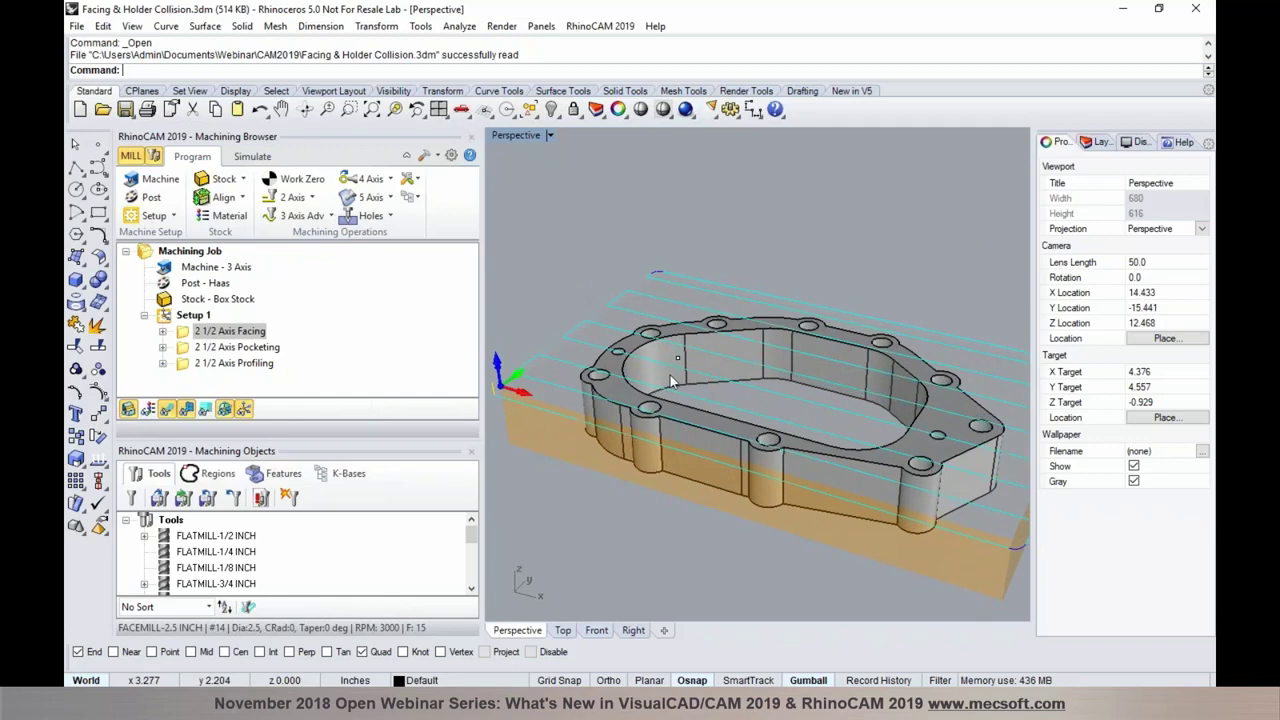
click(313, 198)
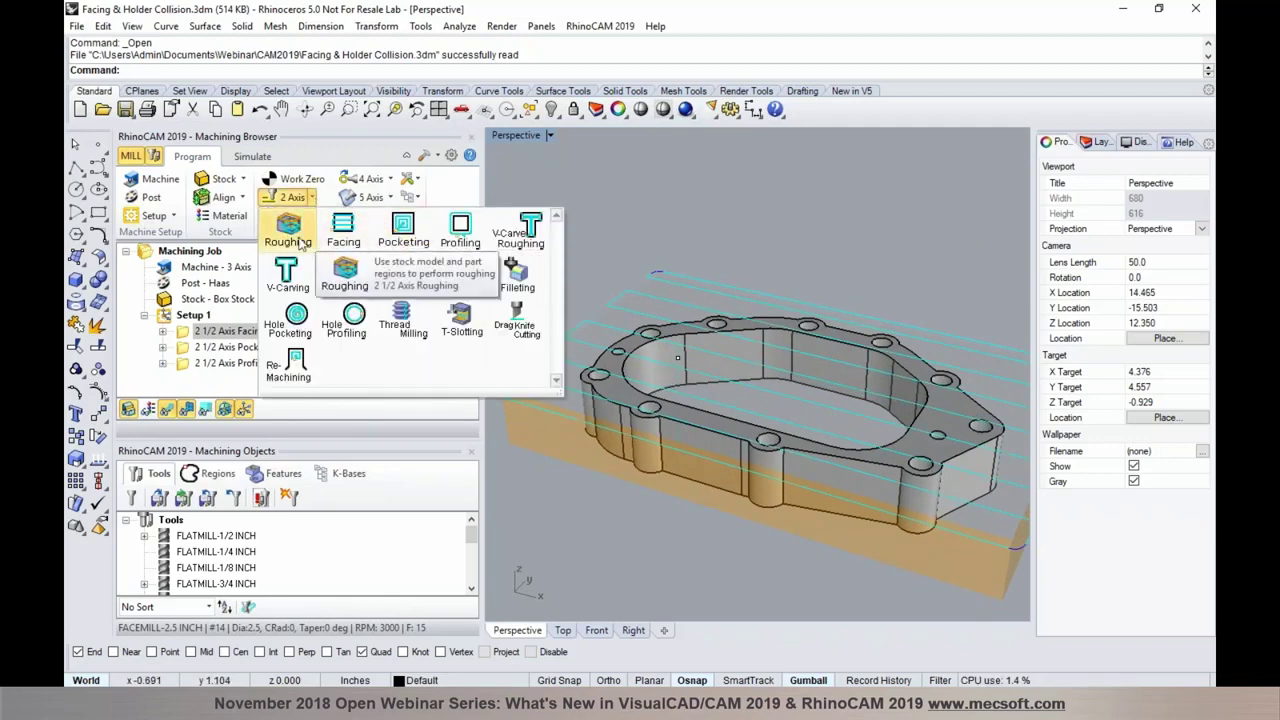
click(300, 244)
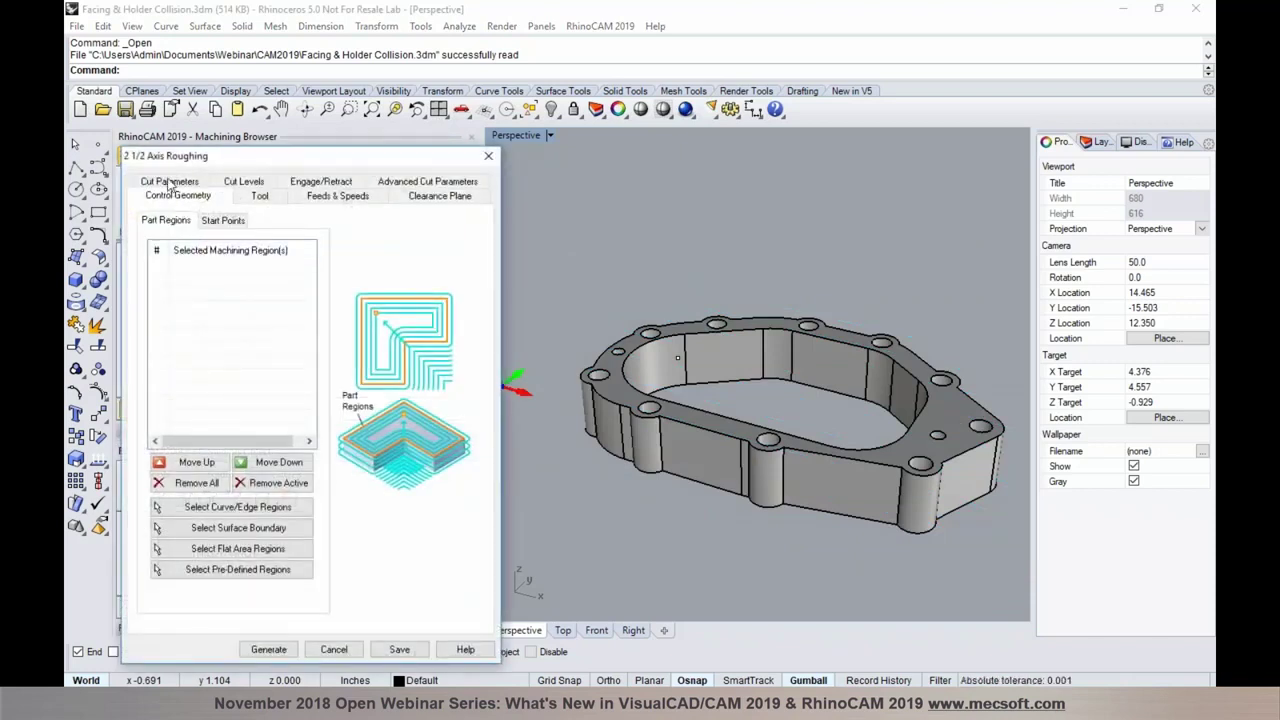
click(170, 183)
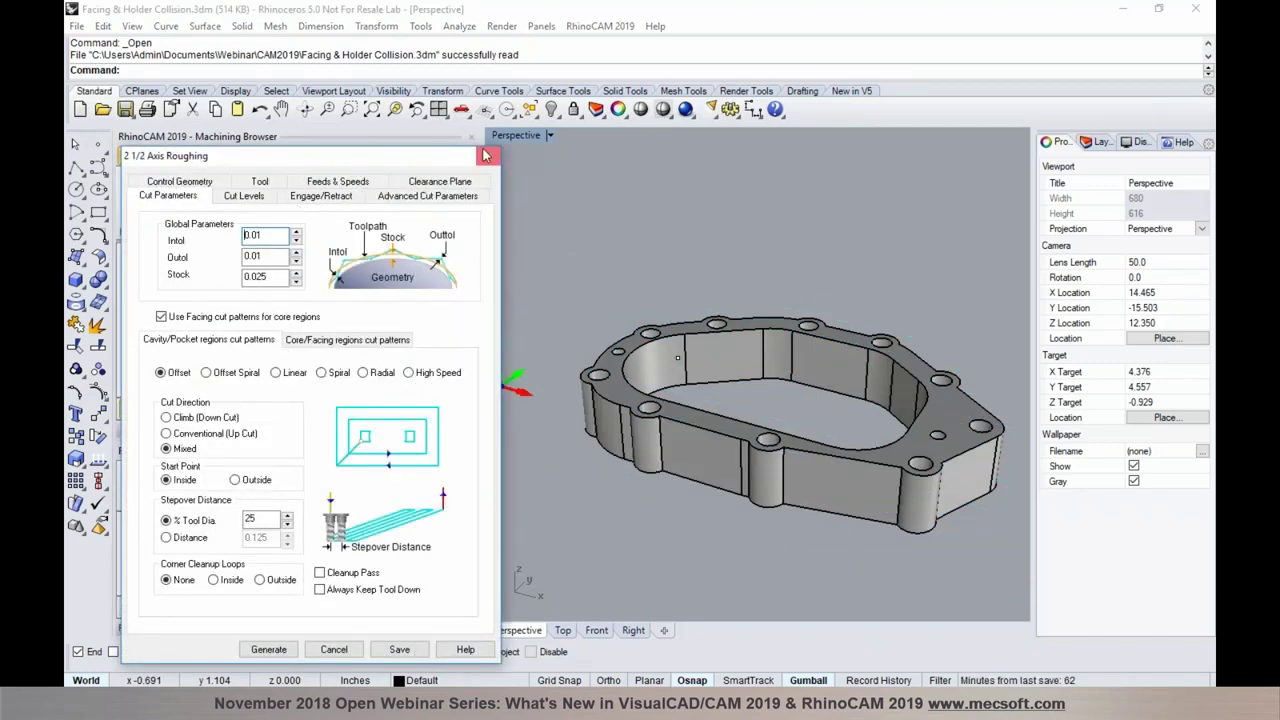
click(488, 156)
Review the High Speed cut pattern in a new 2 1/2 Axis Pocketing operation, closing it without generating.
click(312, 200)
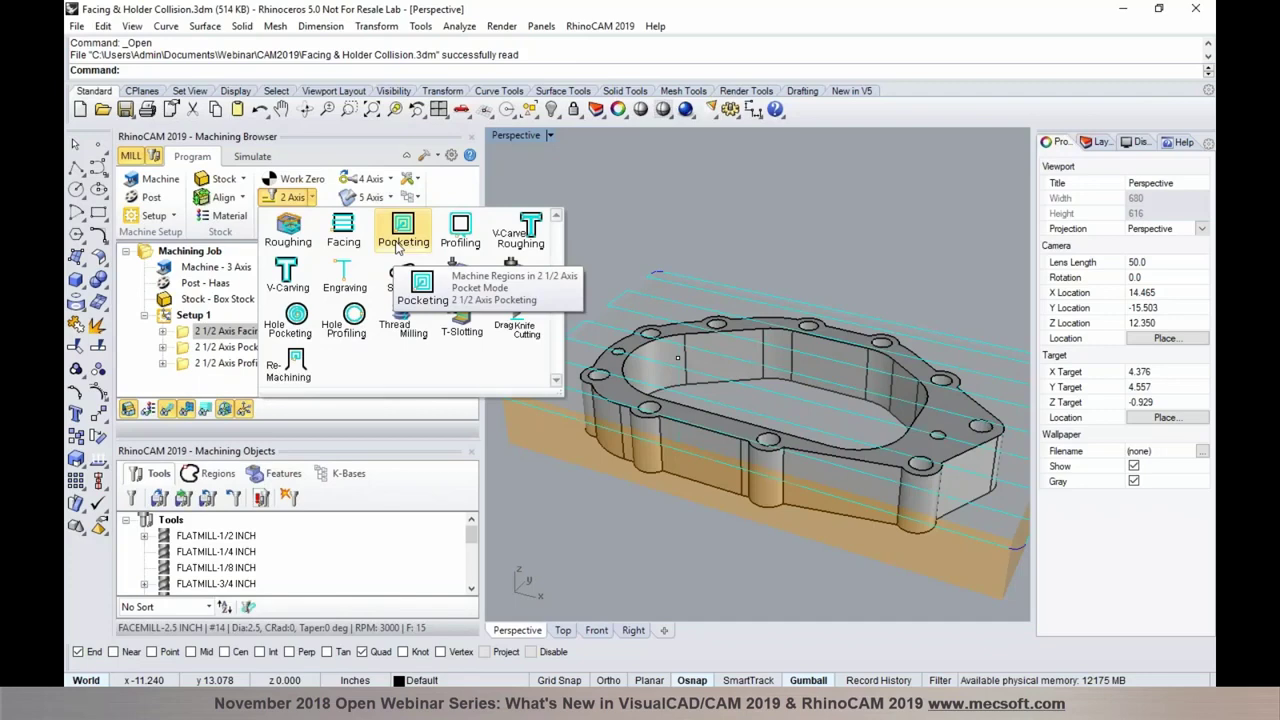
click(398, 240)
click(173, 185)
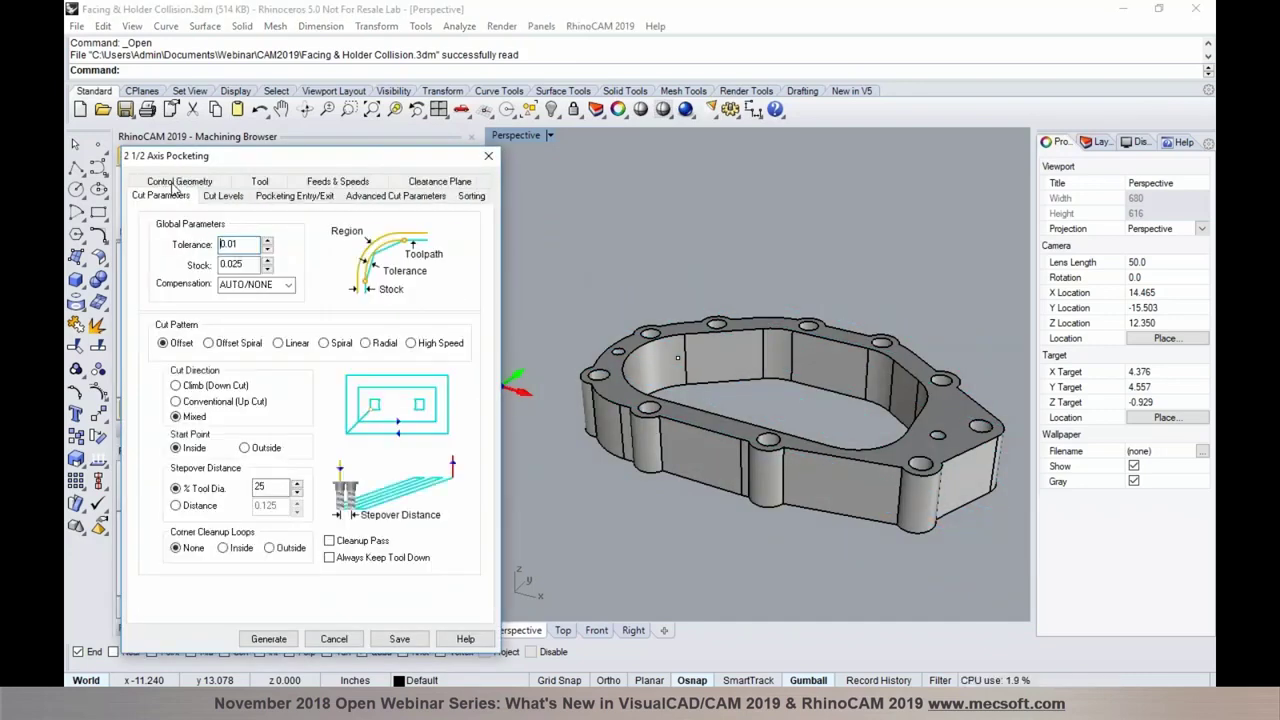
click(418, 345)
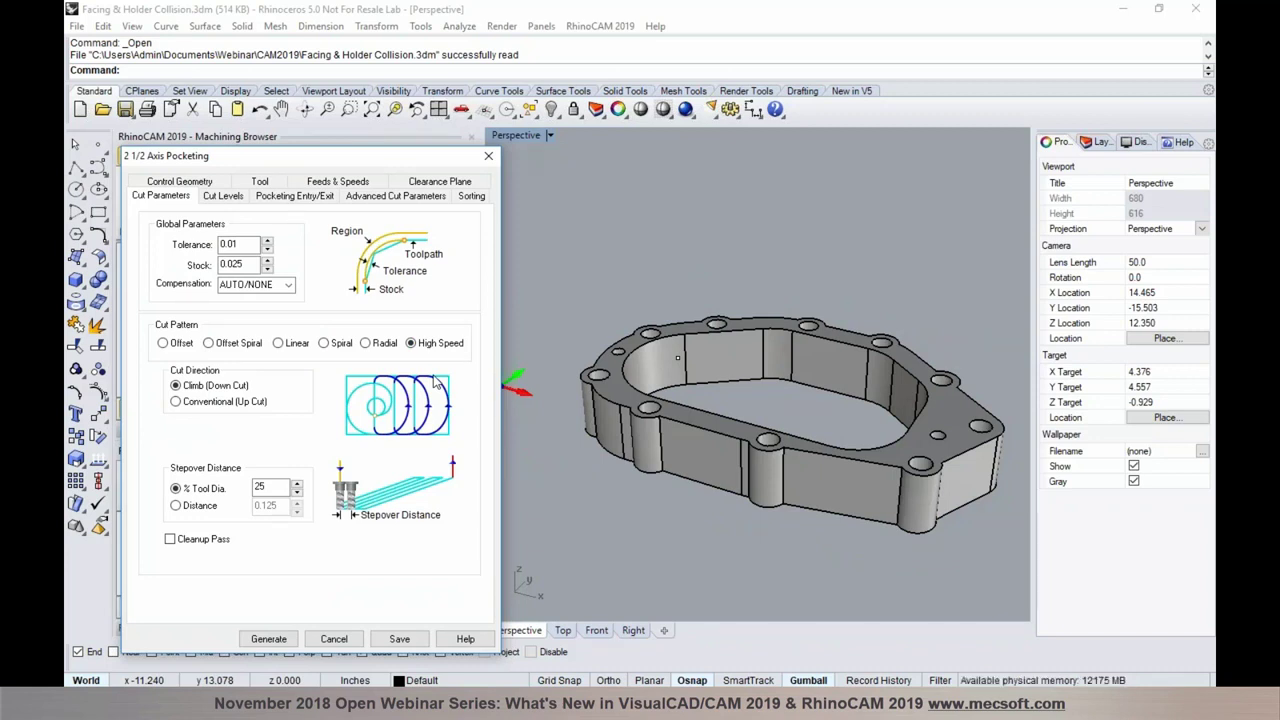
click(348, 640)
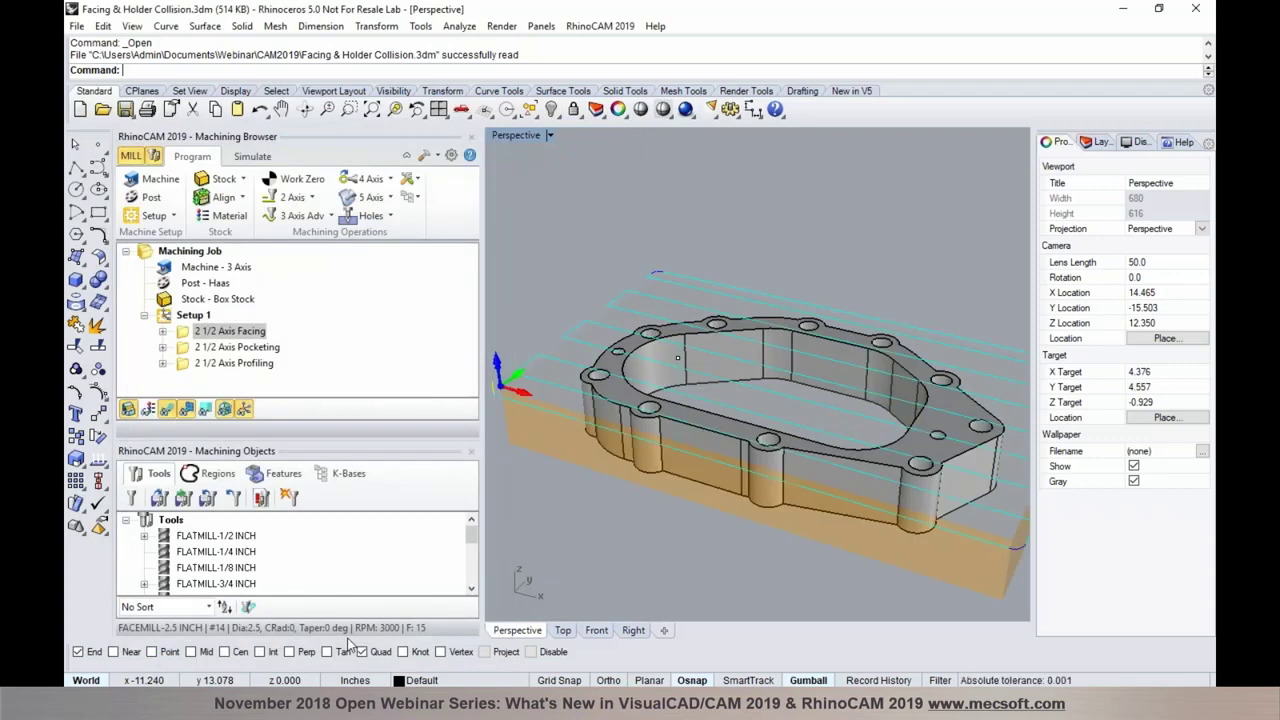
Select the existing 2 1/2 Axis Pocketing operation for simulation and set the simulated stock colouring to Mop.
click(228, 347)
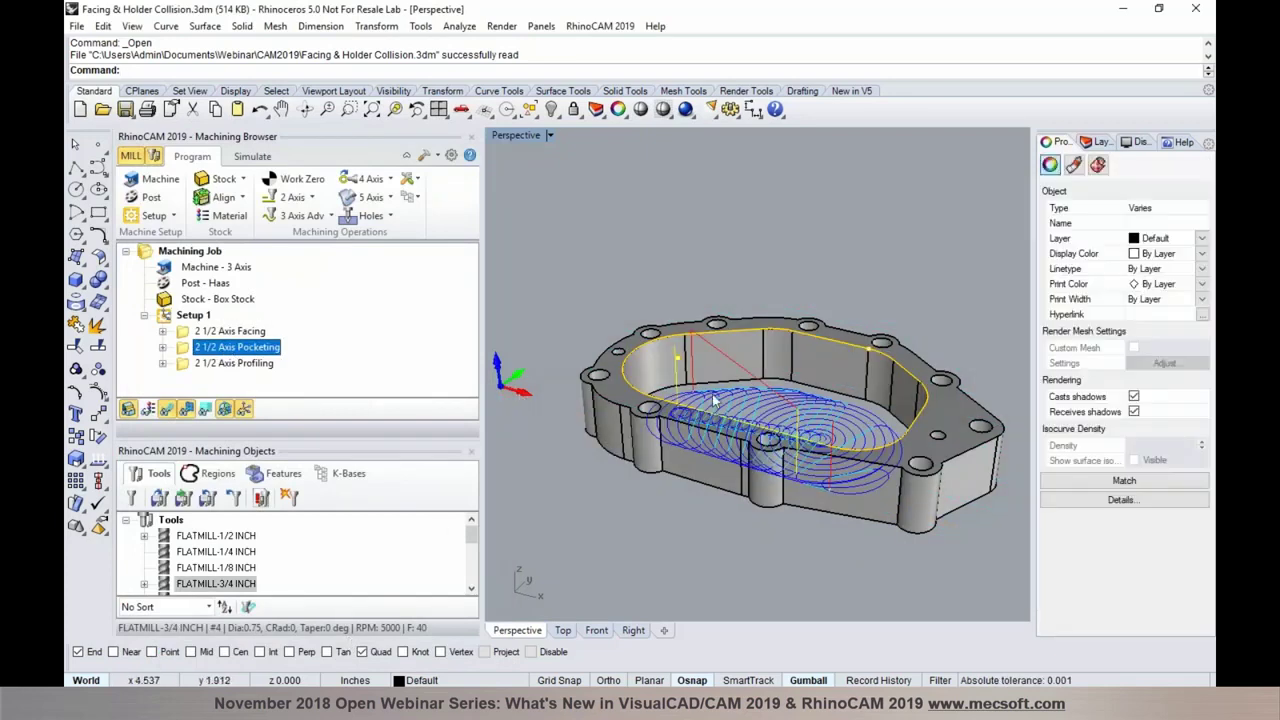
scroll(668, 441, up, 4)
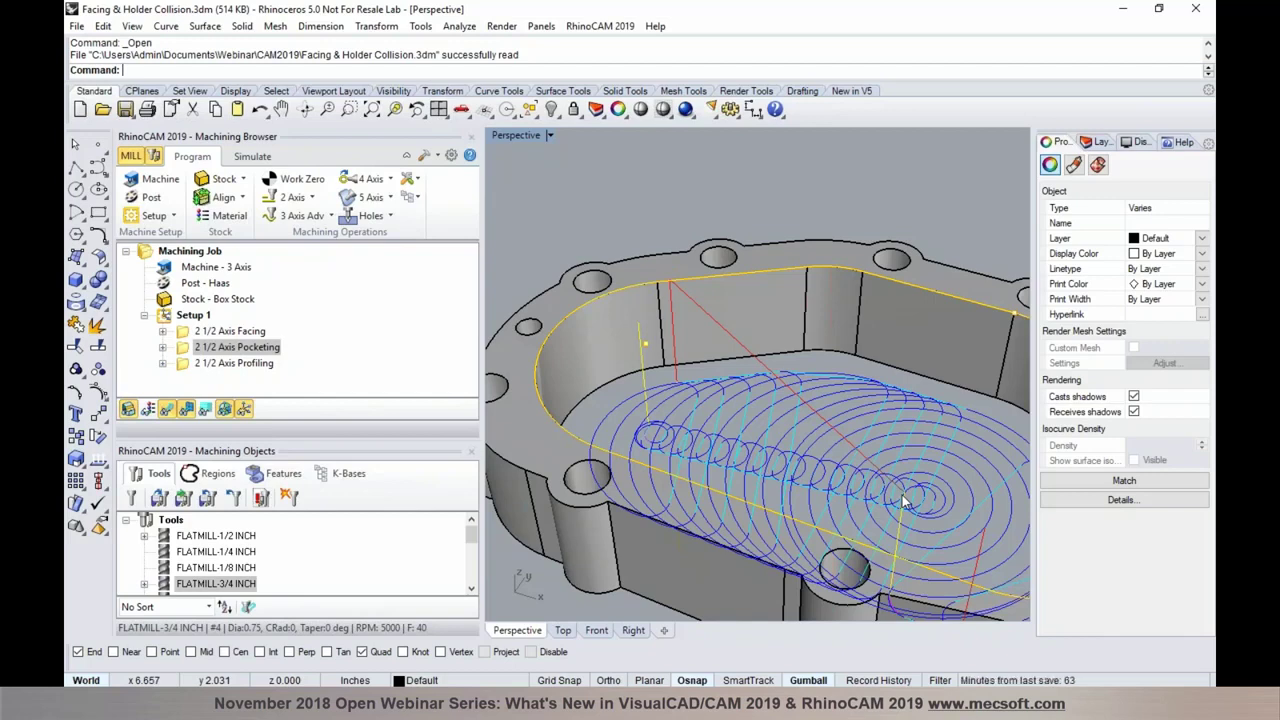
click(255, 160)
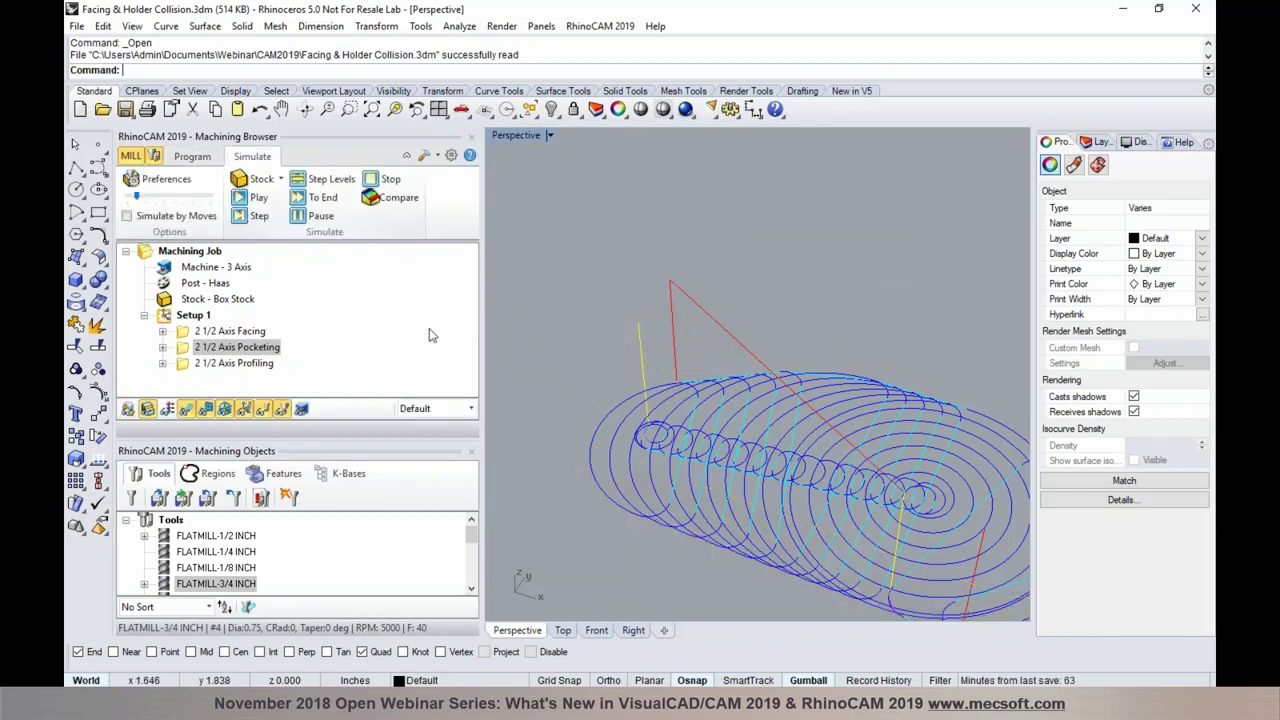
click(470, 408)
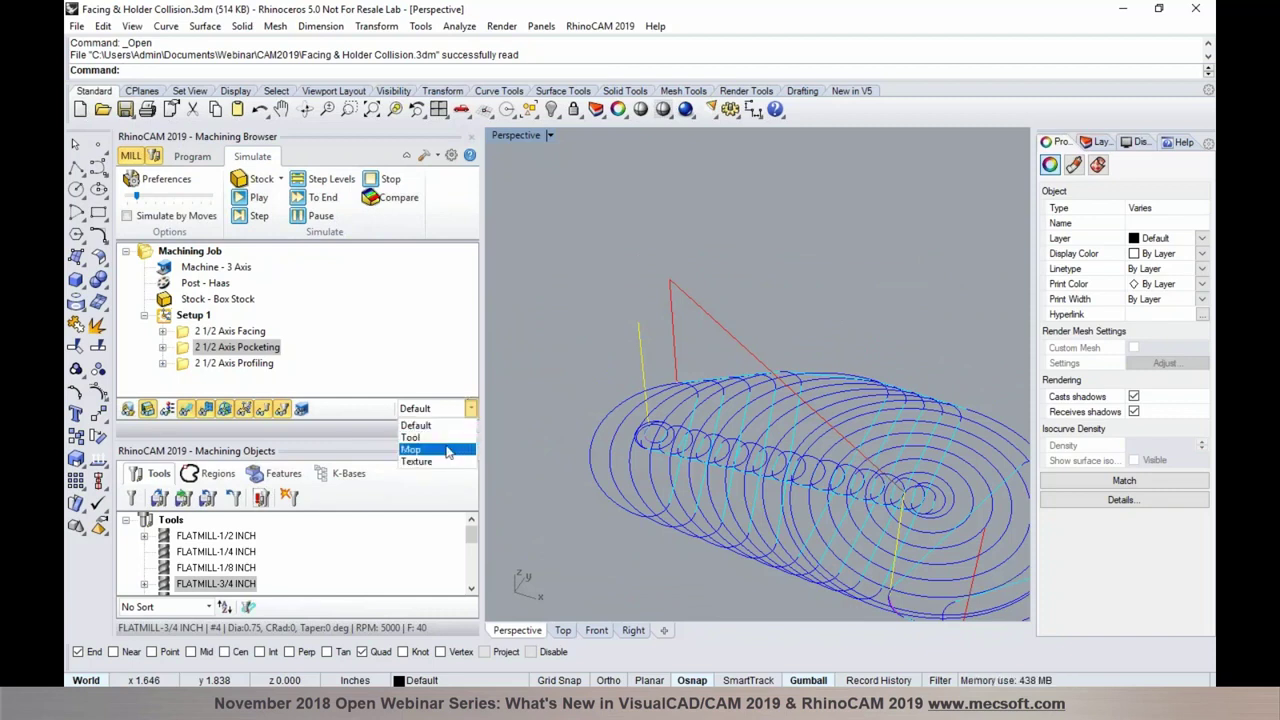
click(447, 452)
Play the 2 1/2 Axis Pocketing simulation and inspect the high-speed cutting motion and pocket walls from several angles.
click(240, 198)
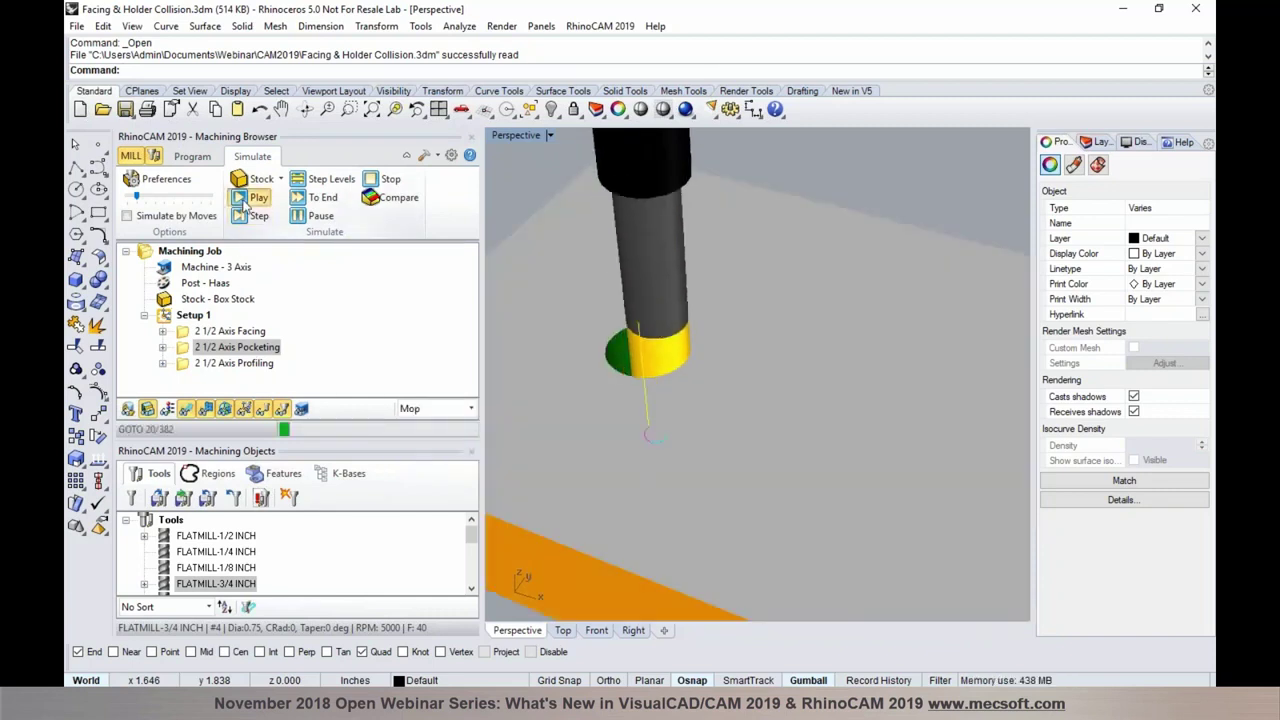
scroll(686, 375, down, 3)
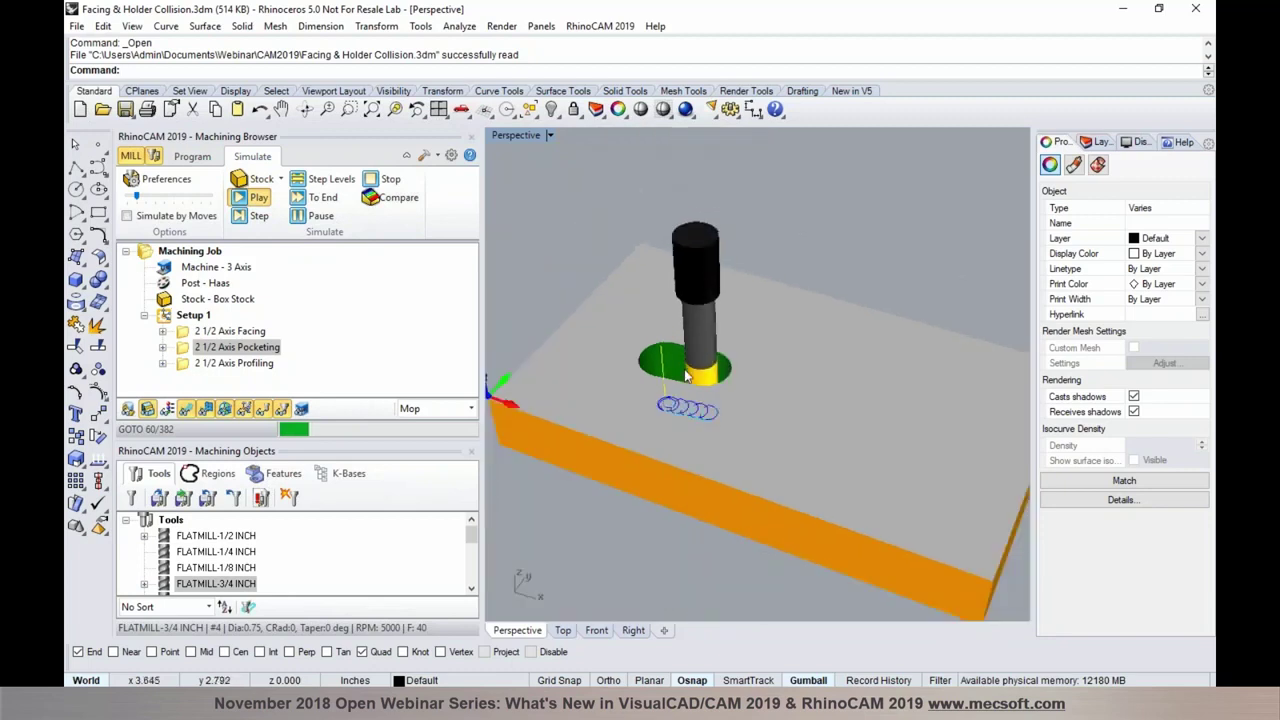
right_drag(550, 276, 543, 341)
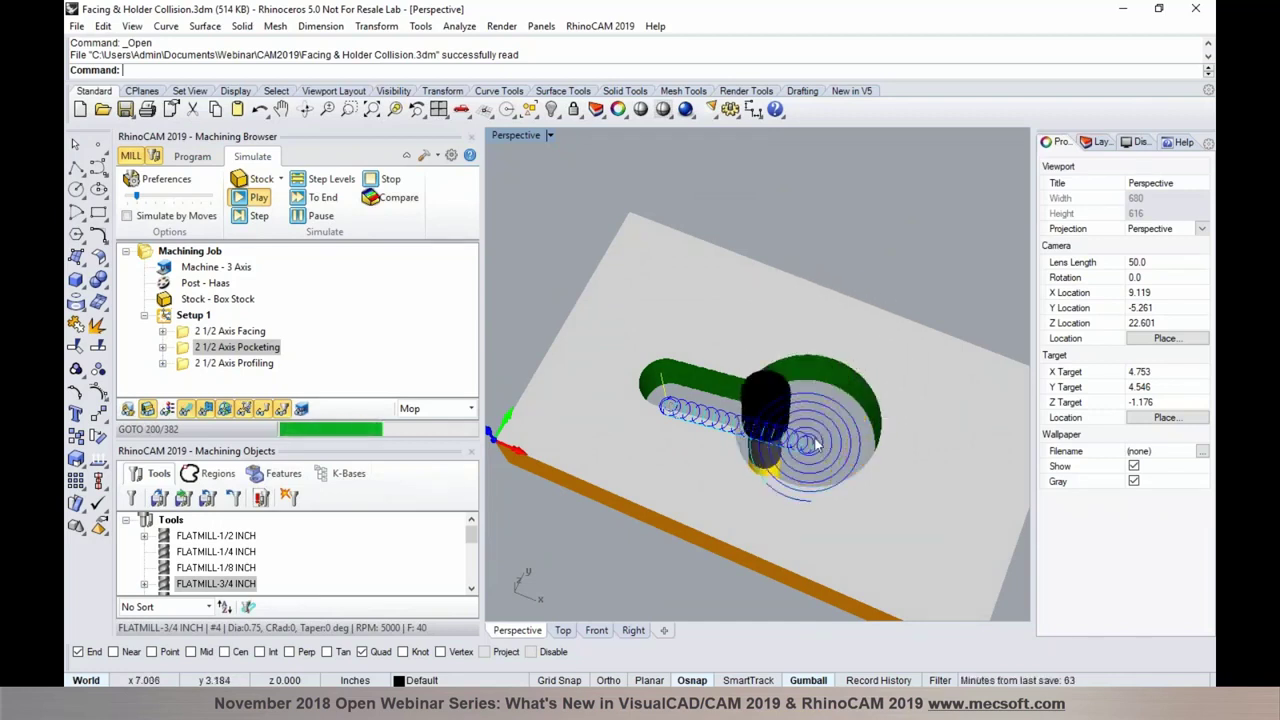
right_drag(772, 448, 699, 399)
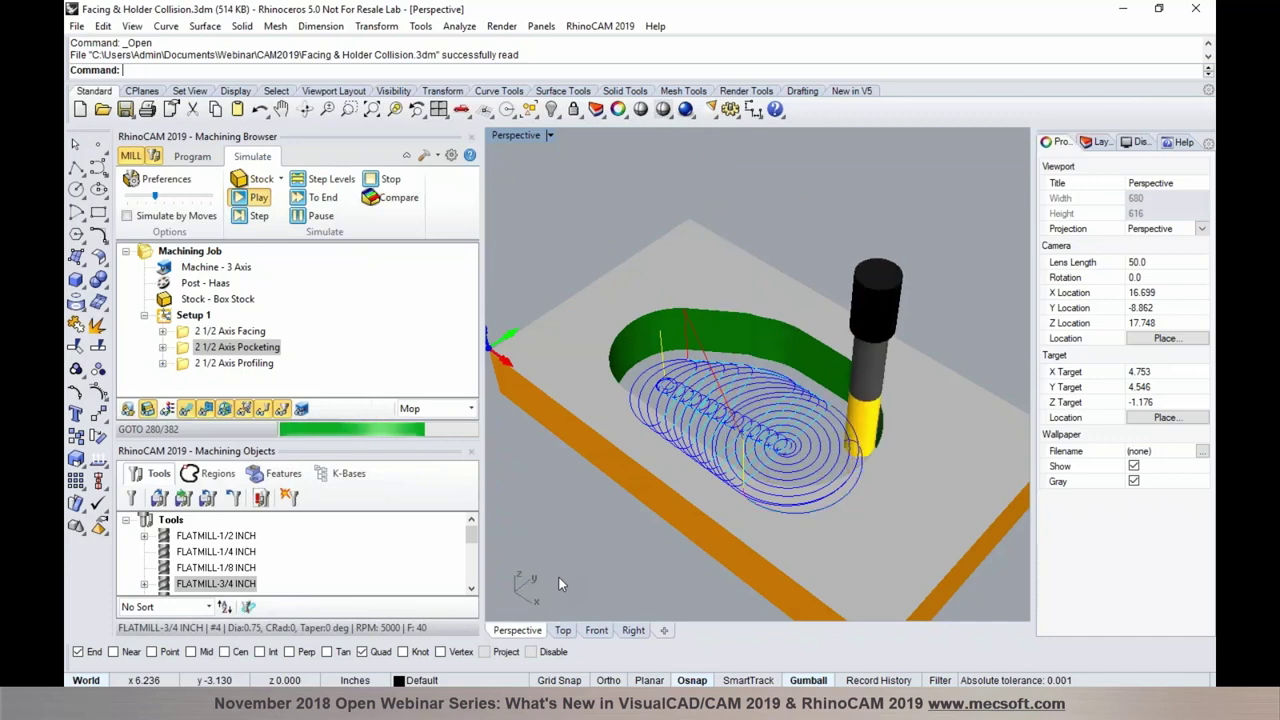
right_drag(606, 553, 640, 520)
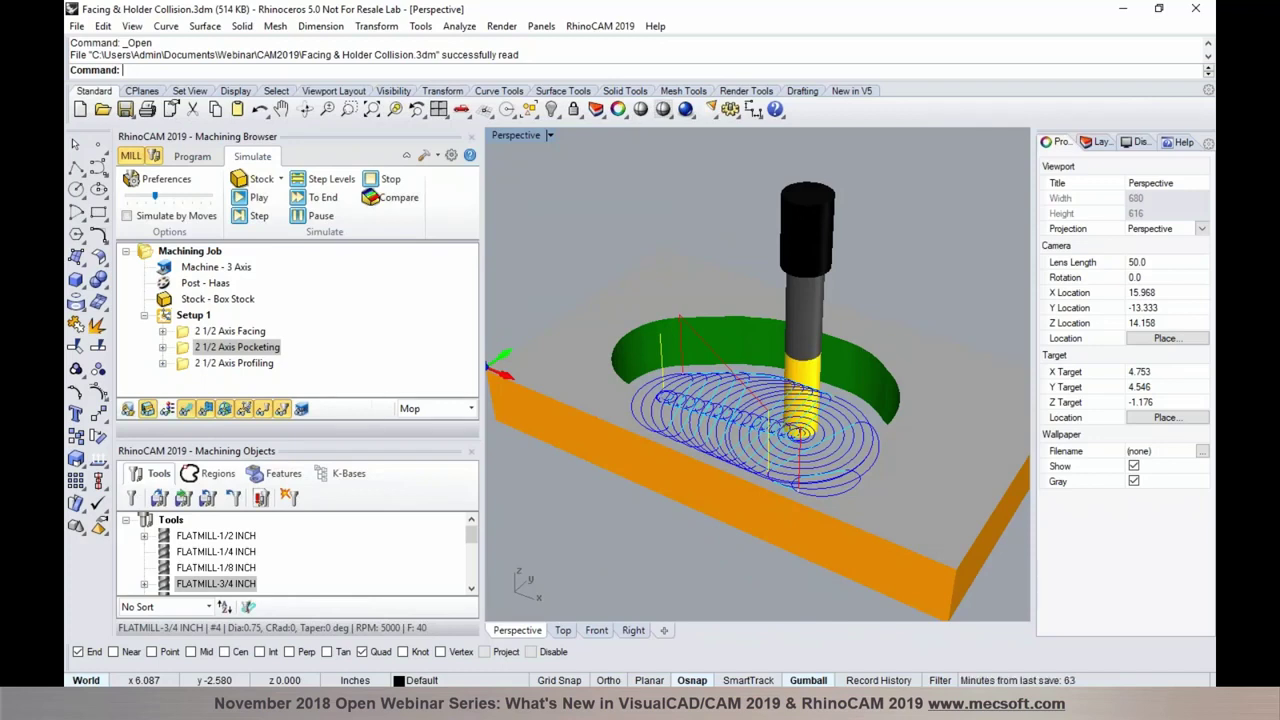
mouse_move(657, 465)
right_down()
mouse_move(737, 486)
mouse_move(657, 441)
right_up()
scroll(765, 413, up, 5)
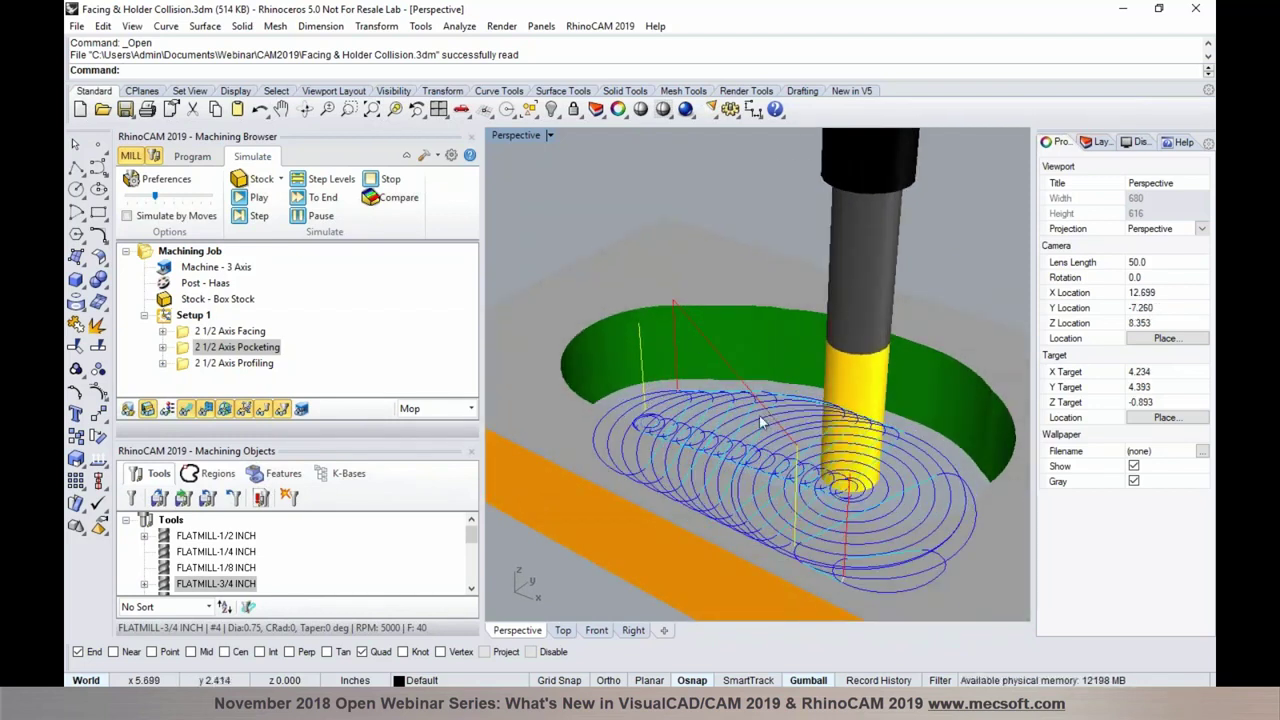
mouse_move(812, 442)
right_down()
mouse_move(783, 435)
mouse_move(805, 436)
right_up()
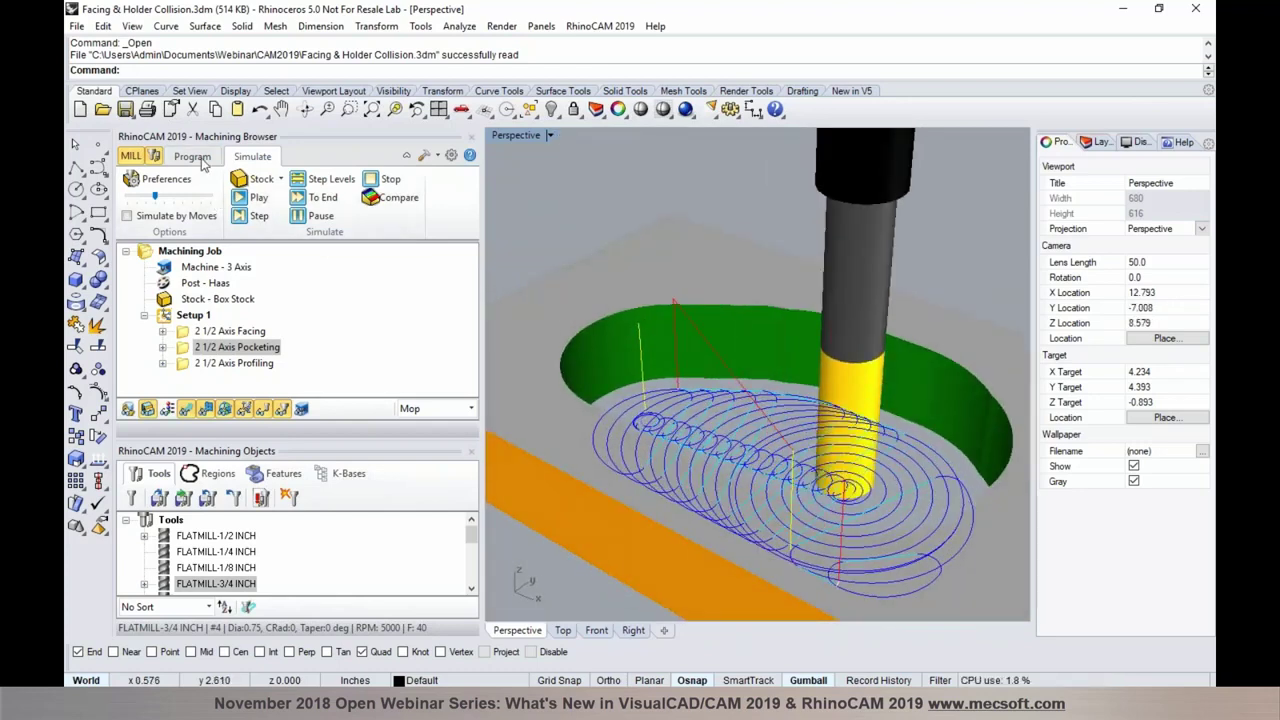
Return to programming mode and examine the pocketing toolpath against the part's inner cavity.
click(200, 160)
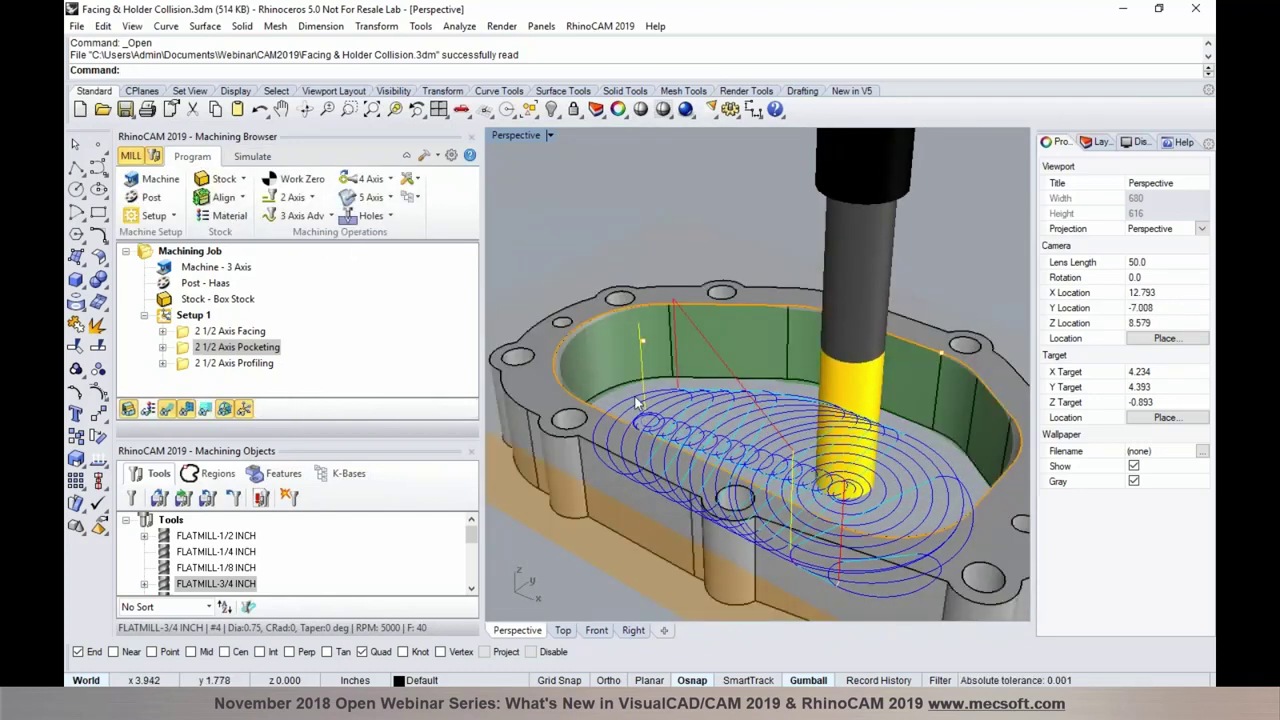
right_drag(663, 412, 714, 407)
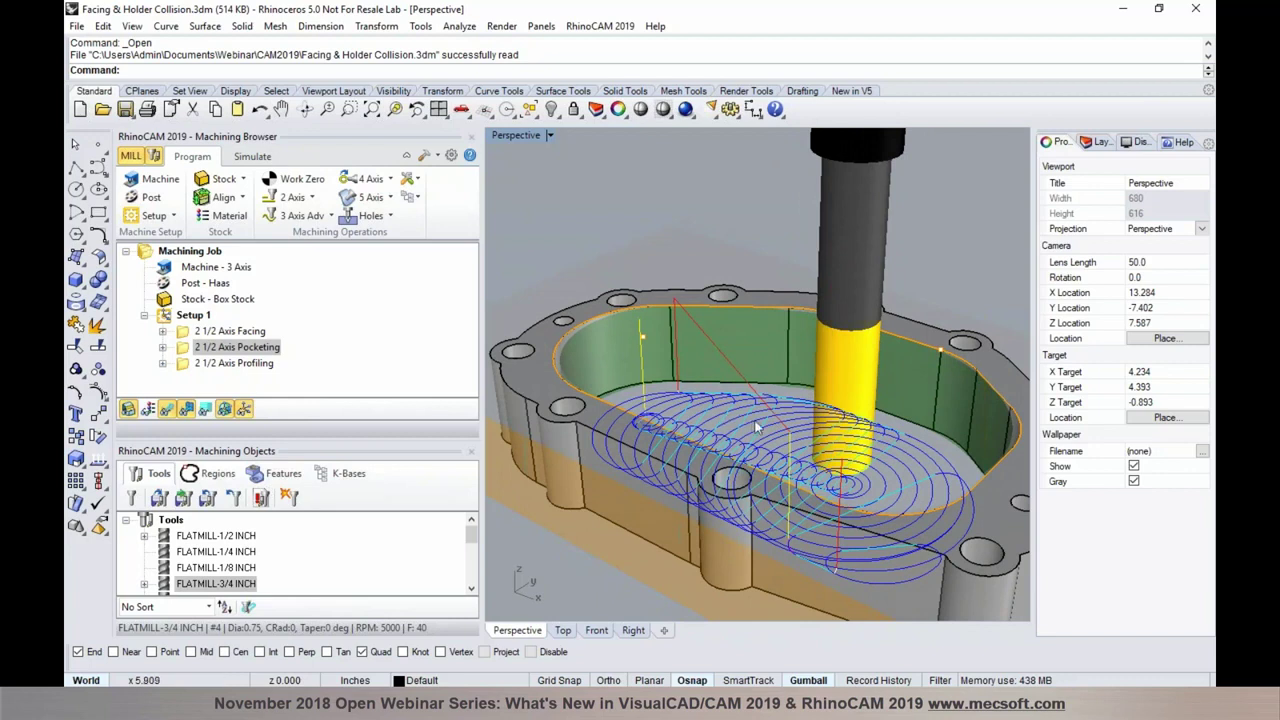
scroll(763, 428, down, 4)
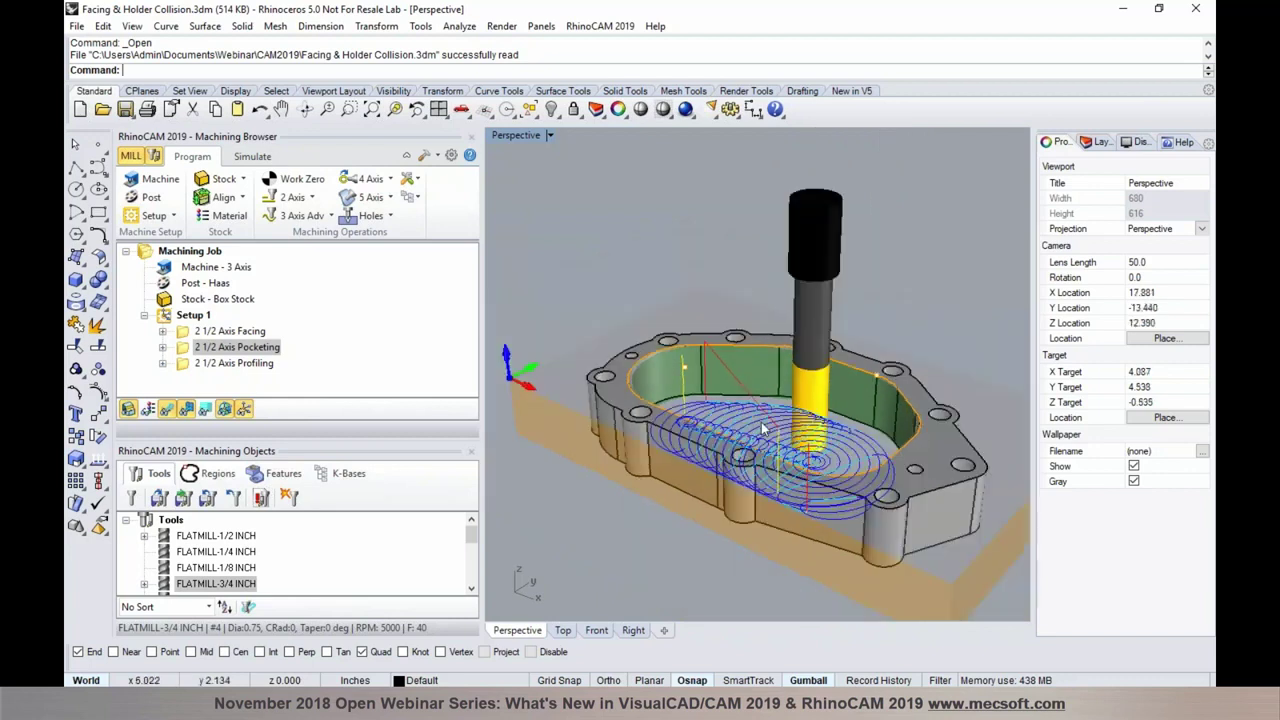
Select the 2 1/2 Axis Profiling operation and examine its toolpath along the cavity wall from different angles.
click(250, 365)
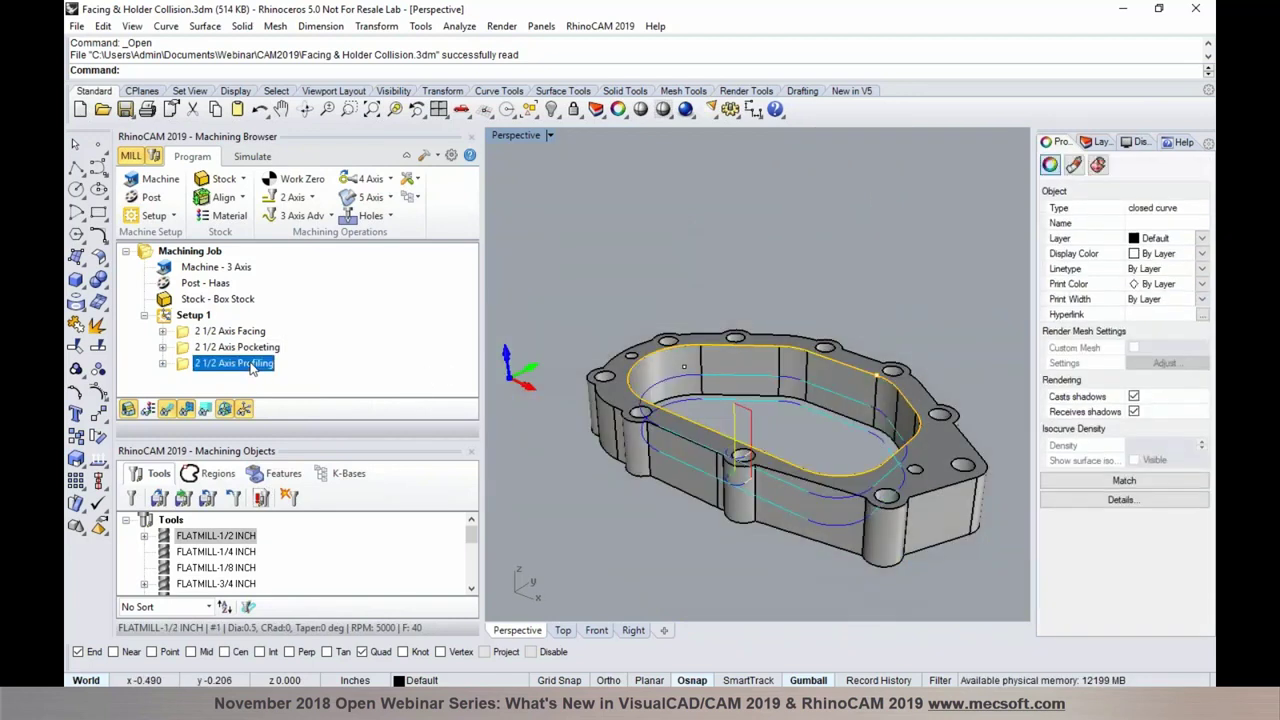
click(529, 467)
right_drag(645, 509, 572, 470)
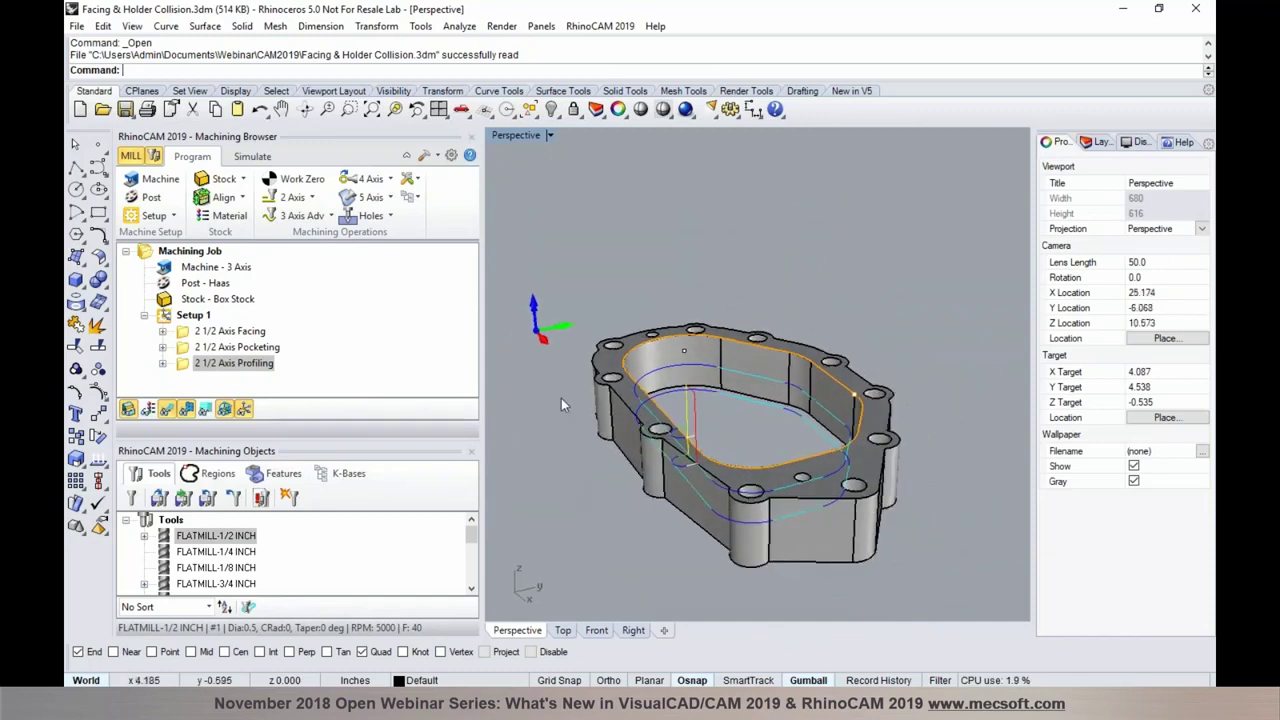
scroll(561, 398, up, 2)
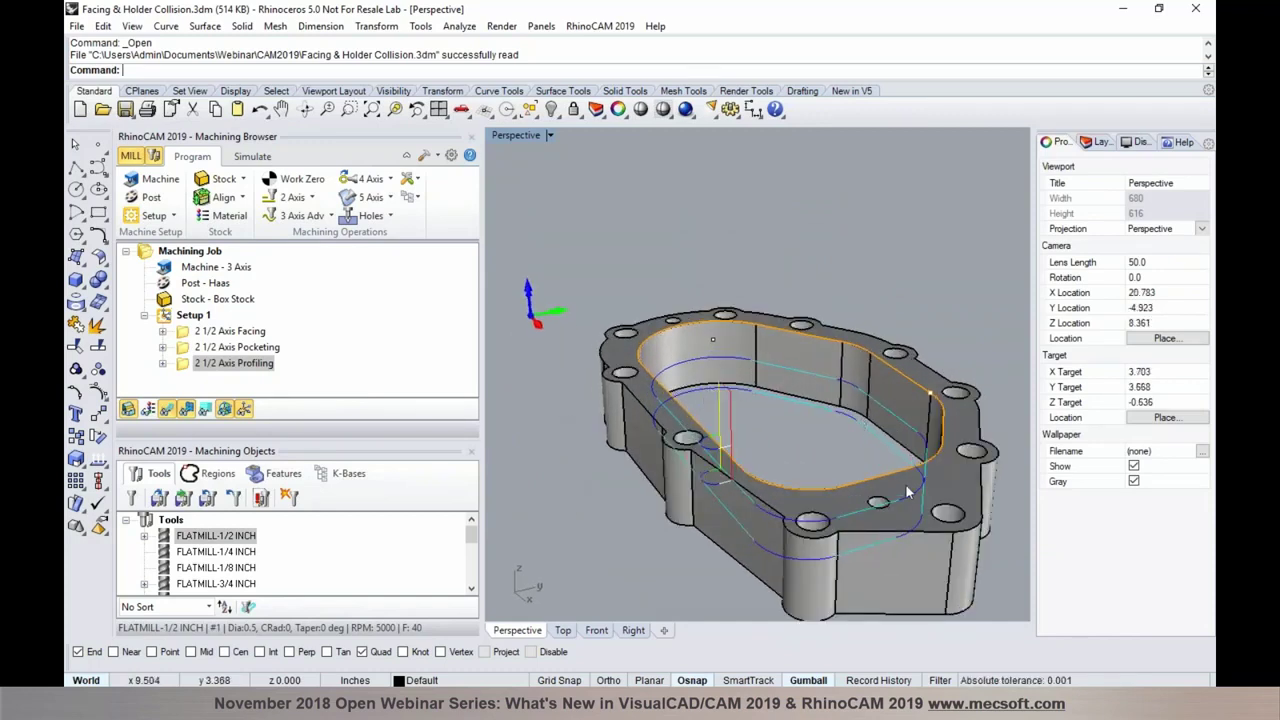
right_drag(781, 487, 718, 473)
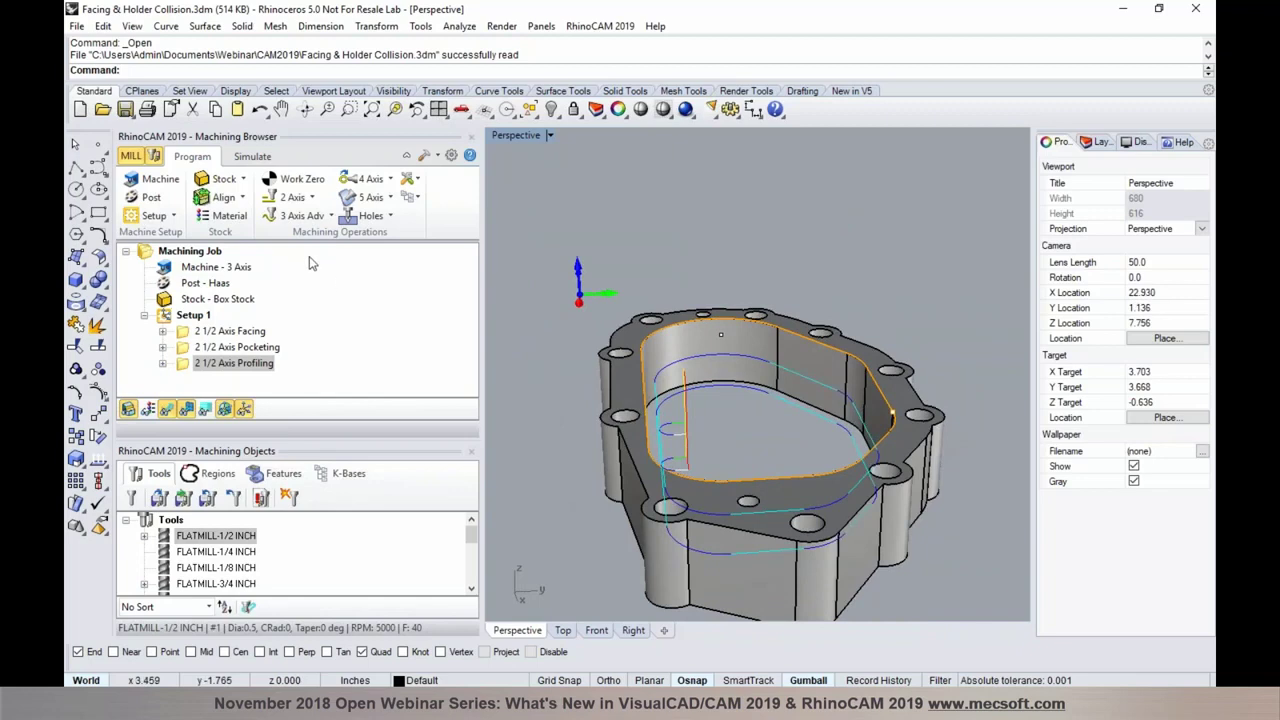
Simulate the 2 1/2 Axis Profiling operation, continuing past the Holder/Shank Collision errors and suppressing further error dialogs for this run.
click(255, 159)
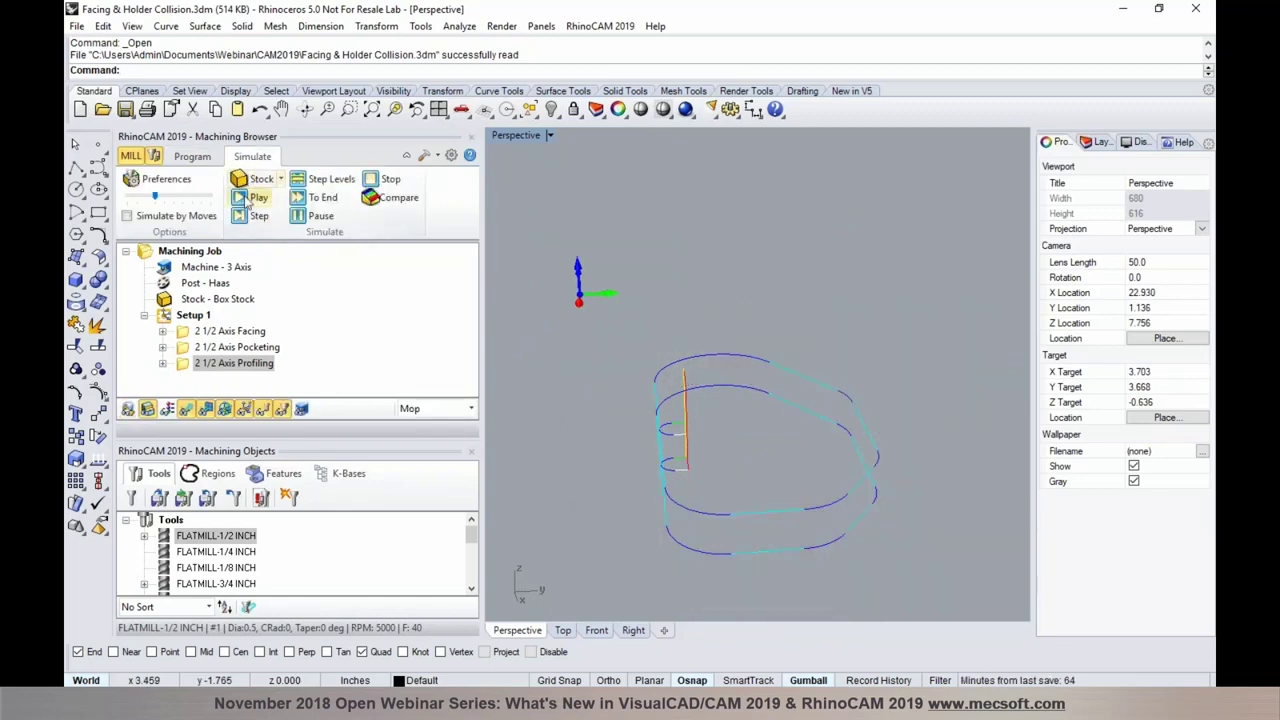
click(248, 198)
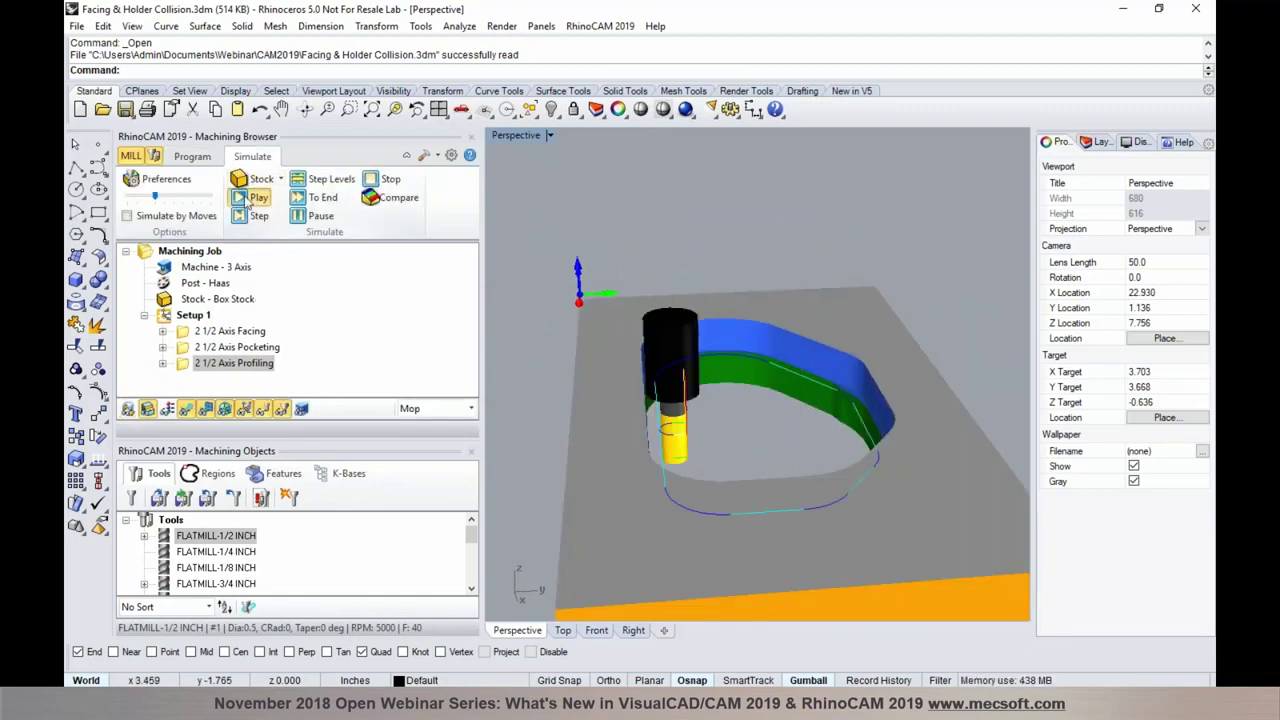
drag(587, 308, 691, 182)
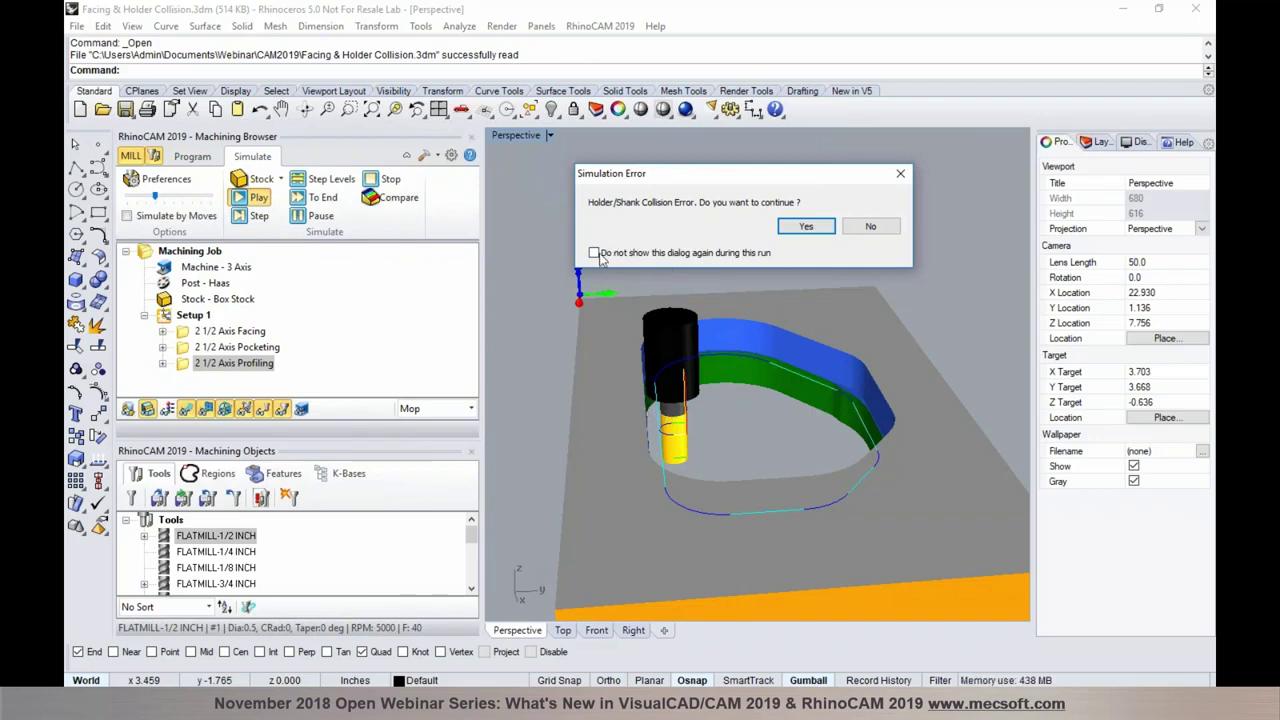
click(797, 228)
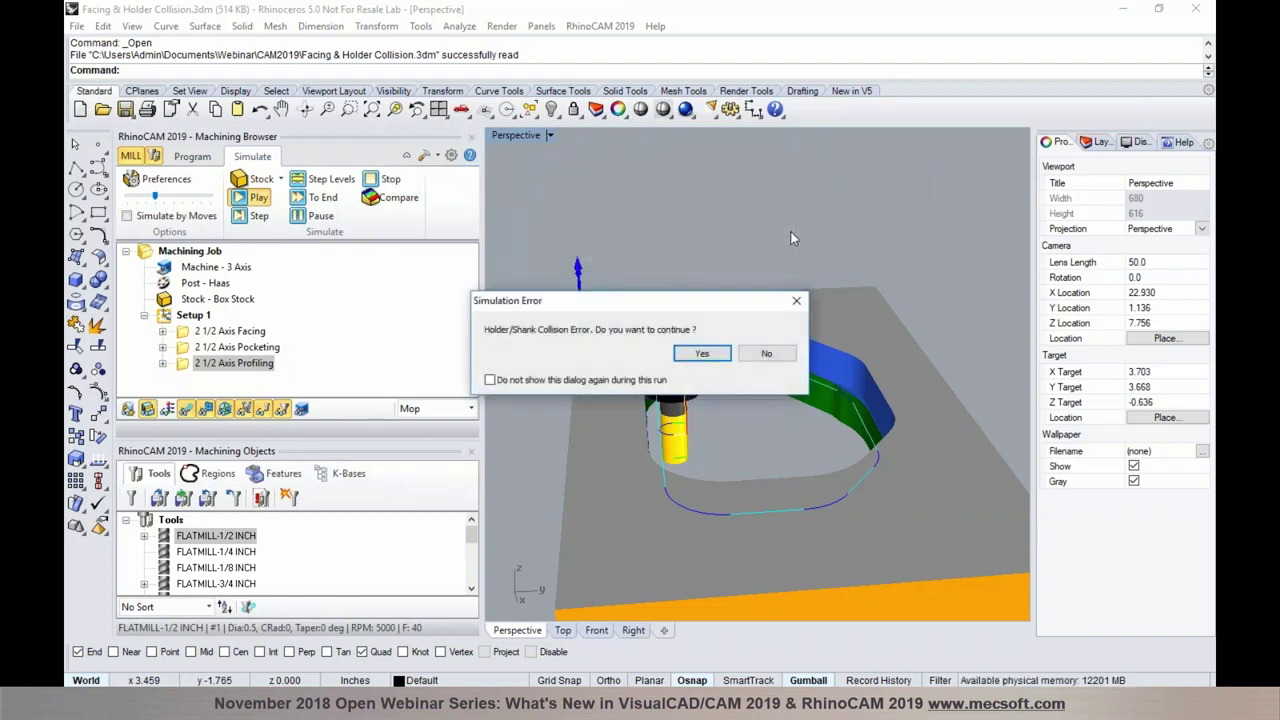
click(714, 354)
click(714, 354)
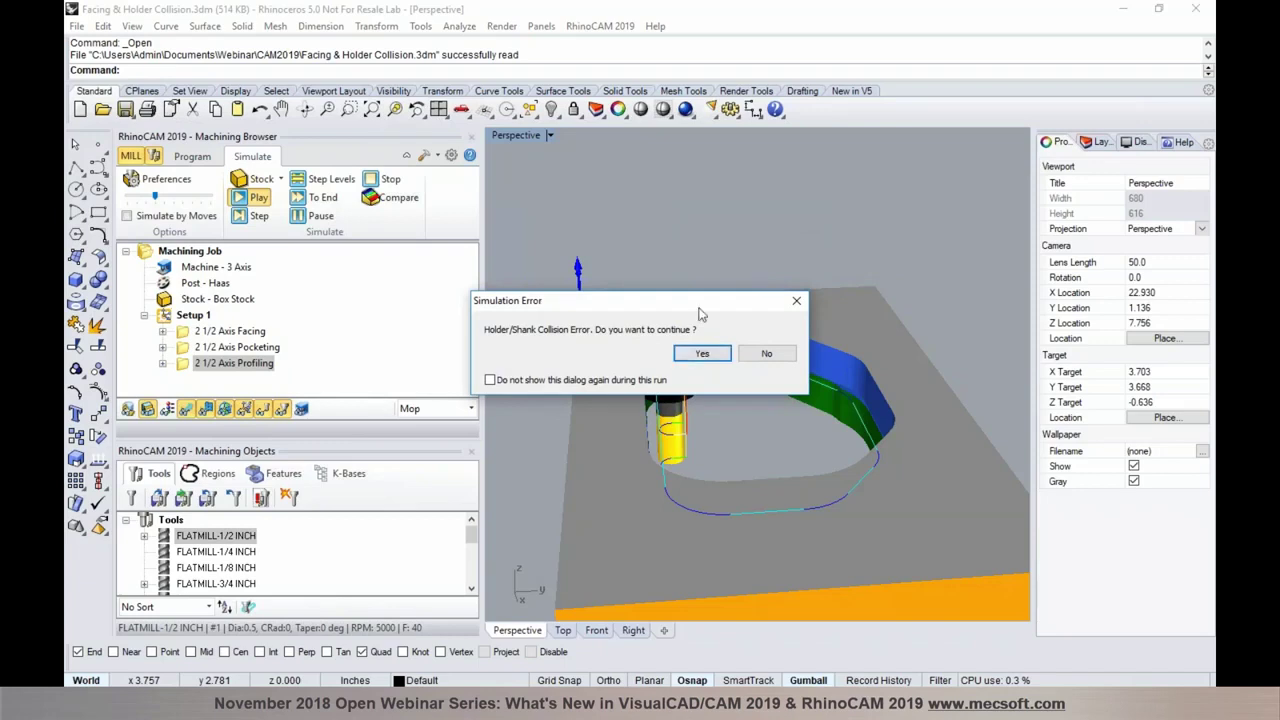
click(730, 226)
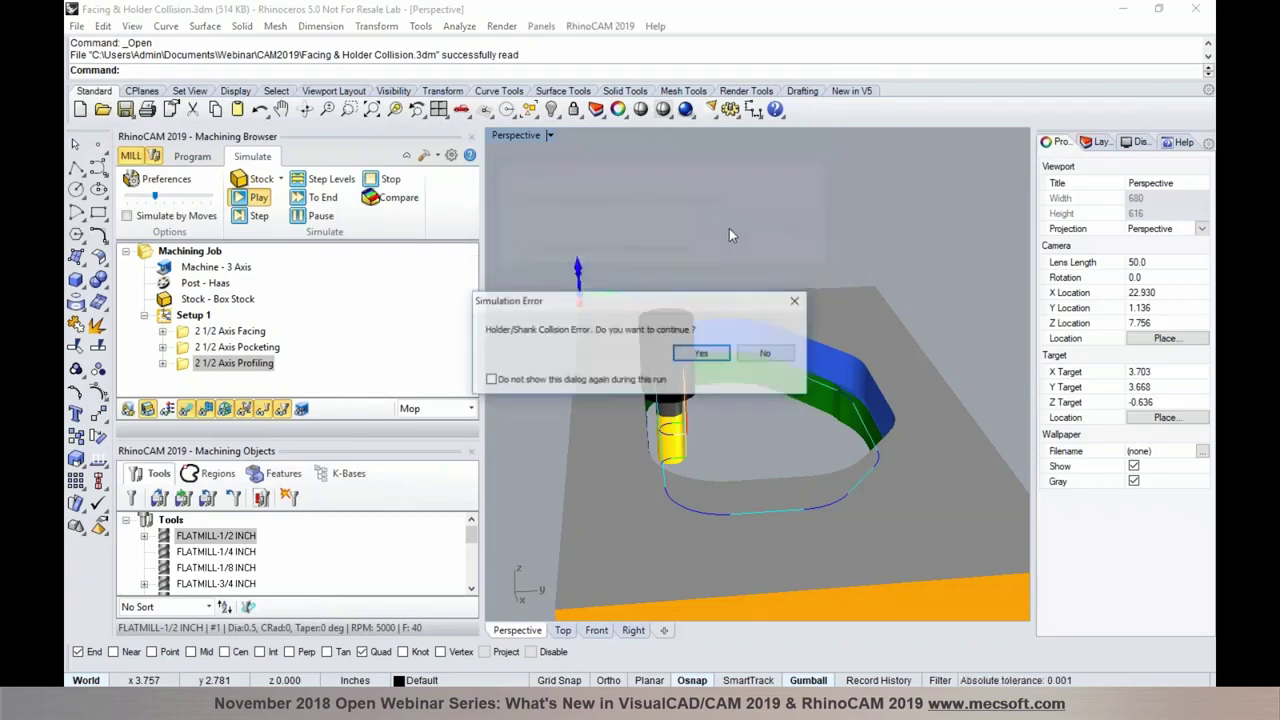
click(582, 384)
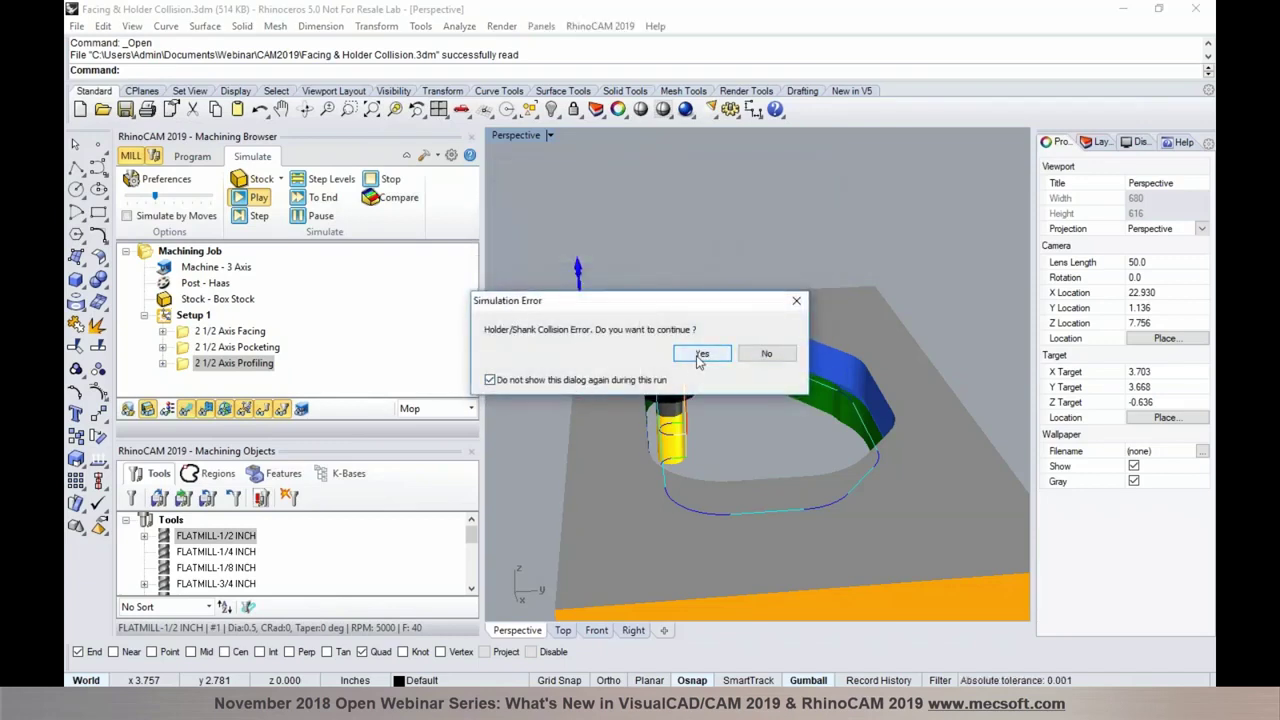
click(699, 357)
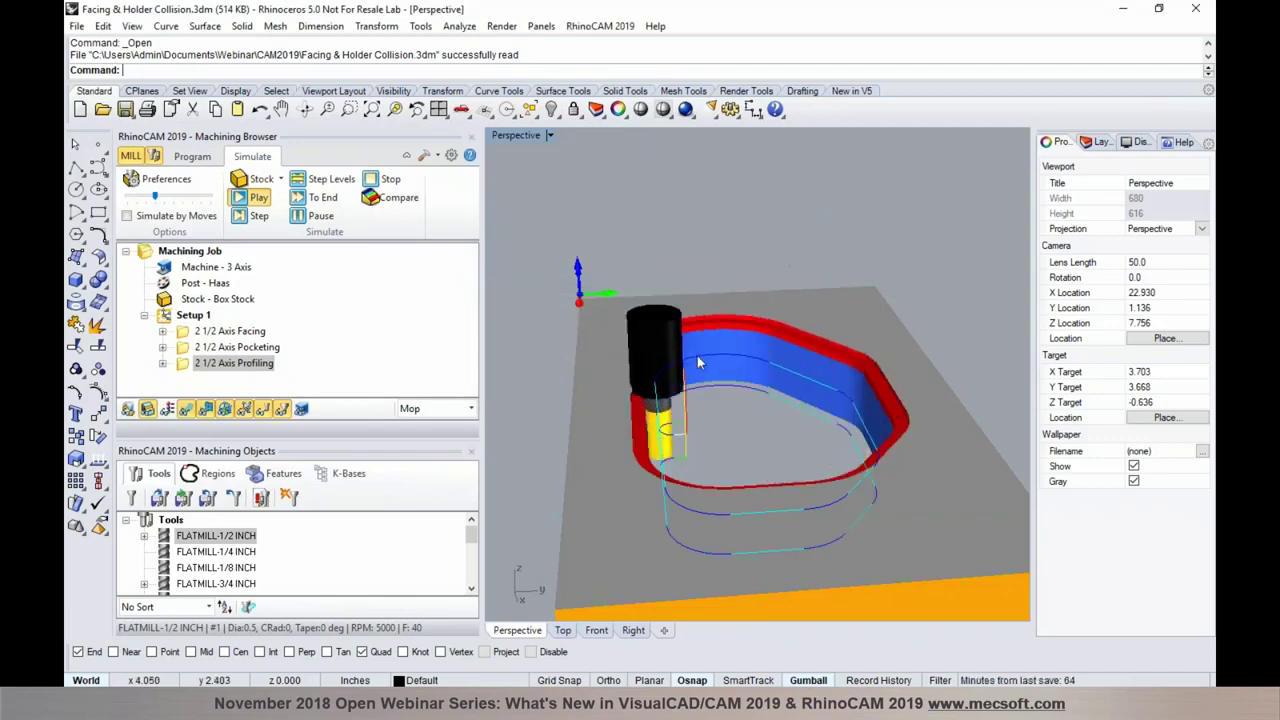
Inspect the holder collision area around the pocket rim of the simulated stock up close.
scroll(668, 420, up, 5)
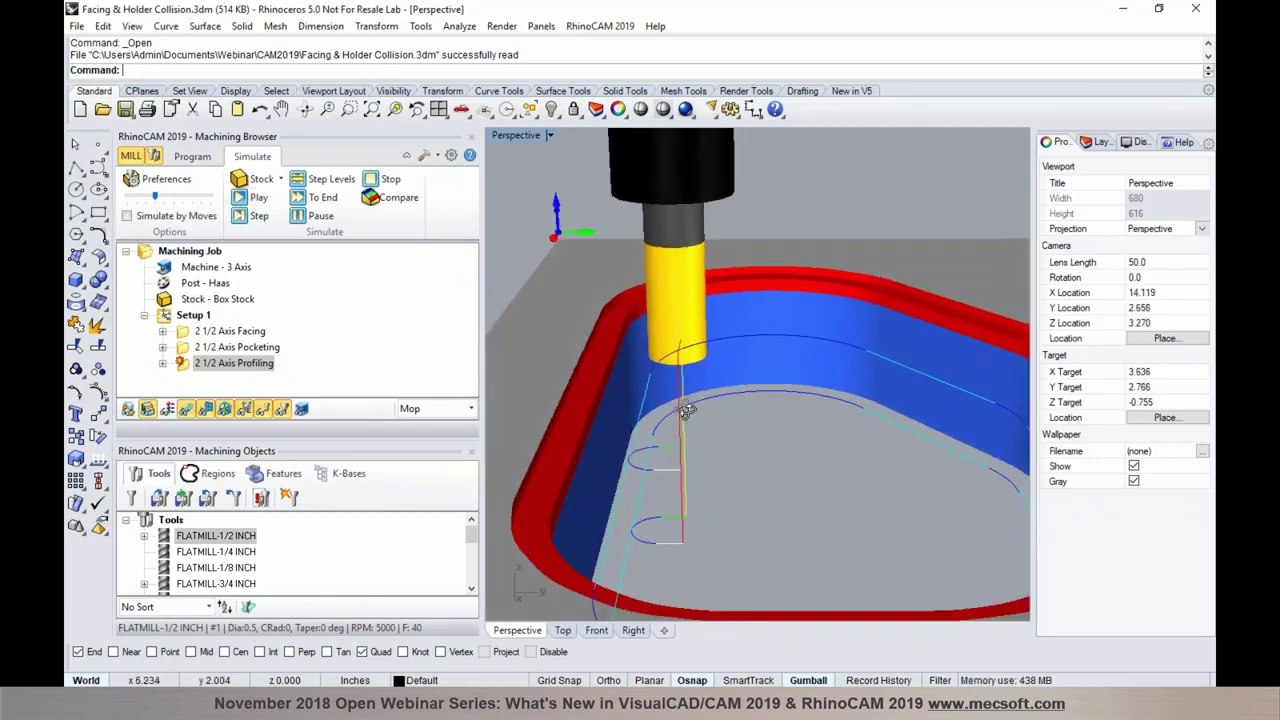
scroll(624, 390, up, 2)
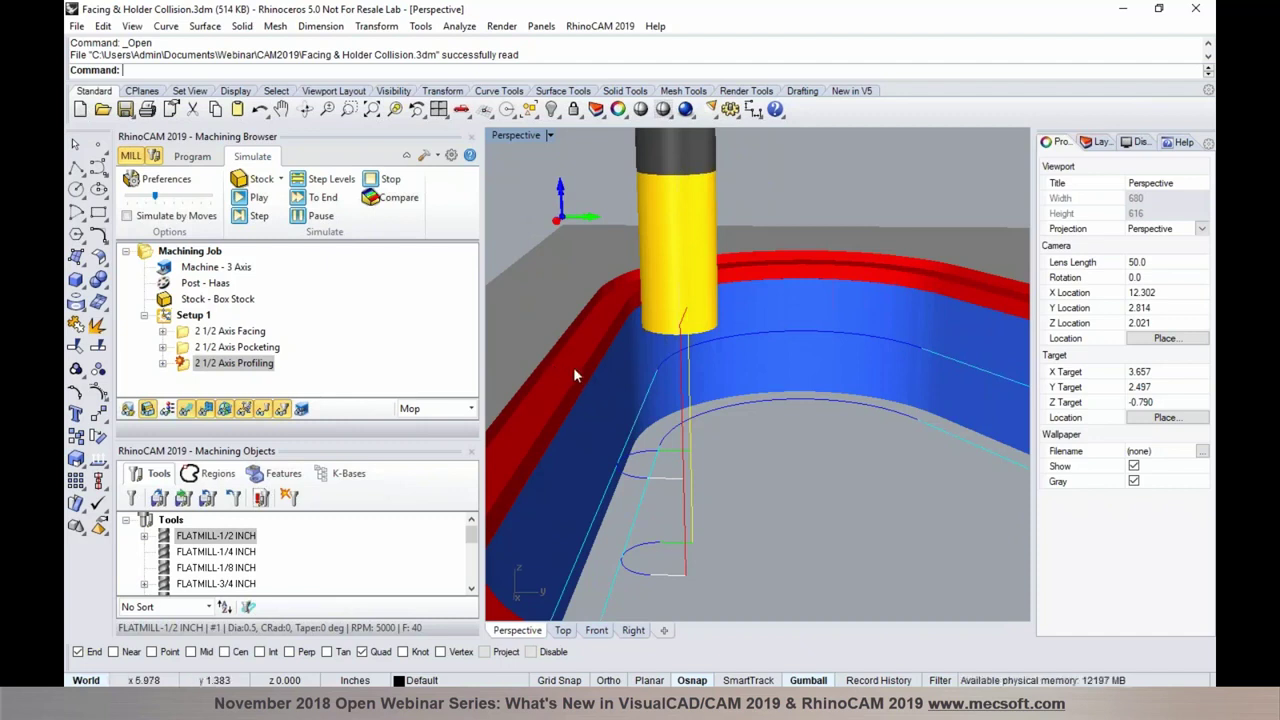
scroll(575, 370, down, 5)
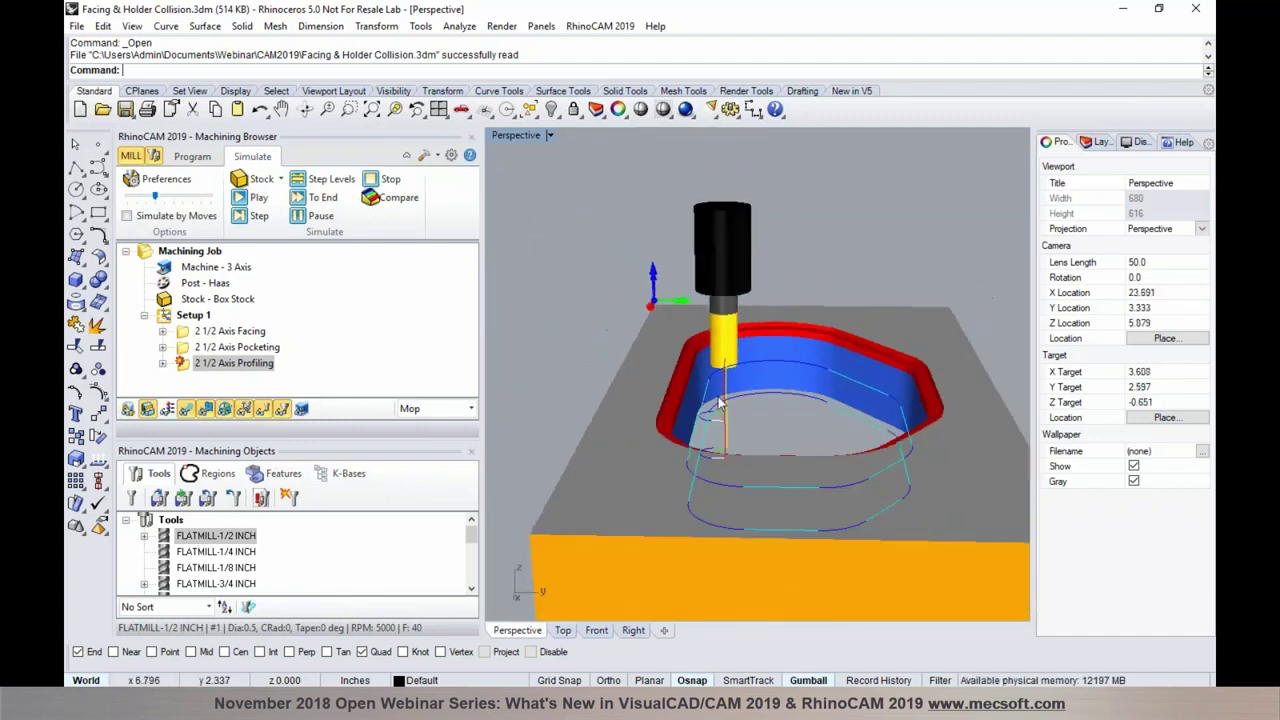
Open the 2 1/2 Axis Profiling toolpath in the Toolpath Editor and find the motions flagged for collision.
click(184, 368)
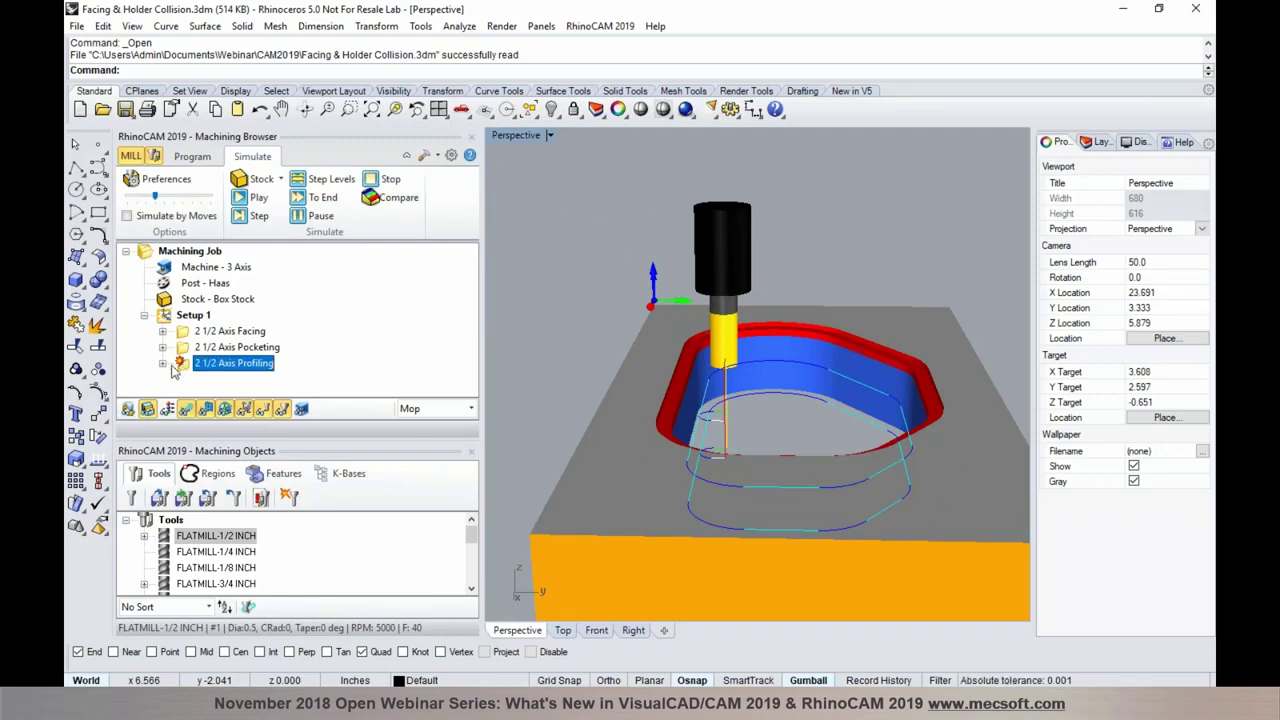
click(165, 364)
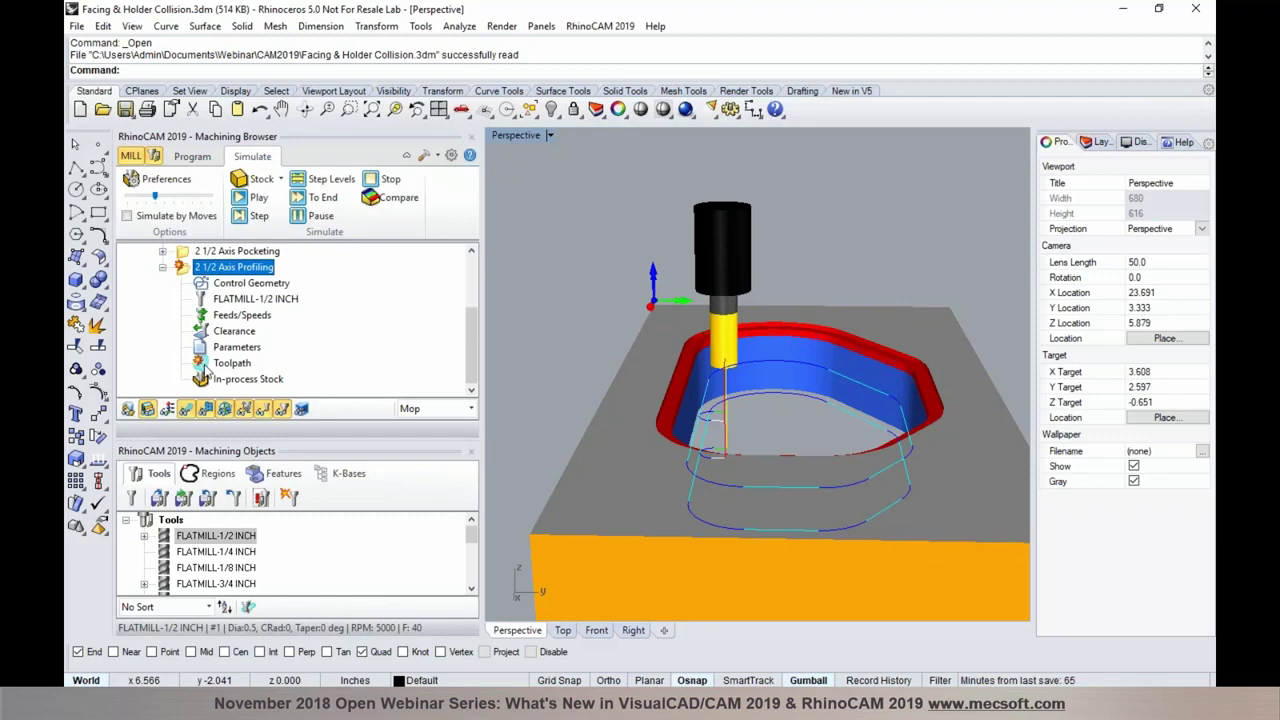
double_click(205, 369)
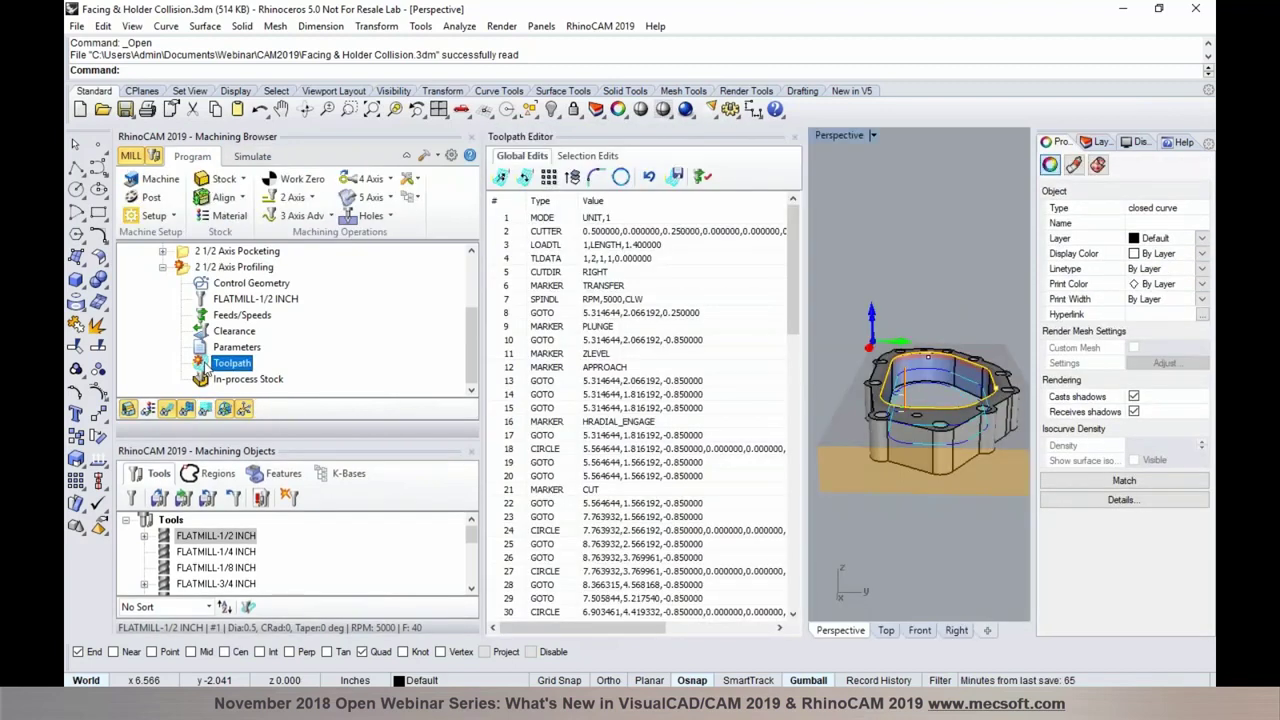
drag(480, 378, 440, 373)
drag(753, 325, 754, 498)
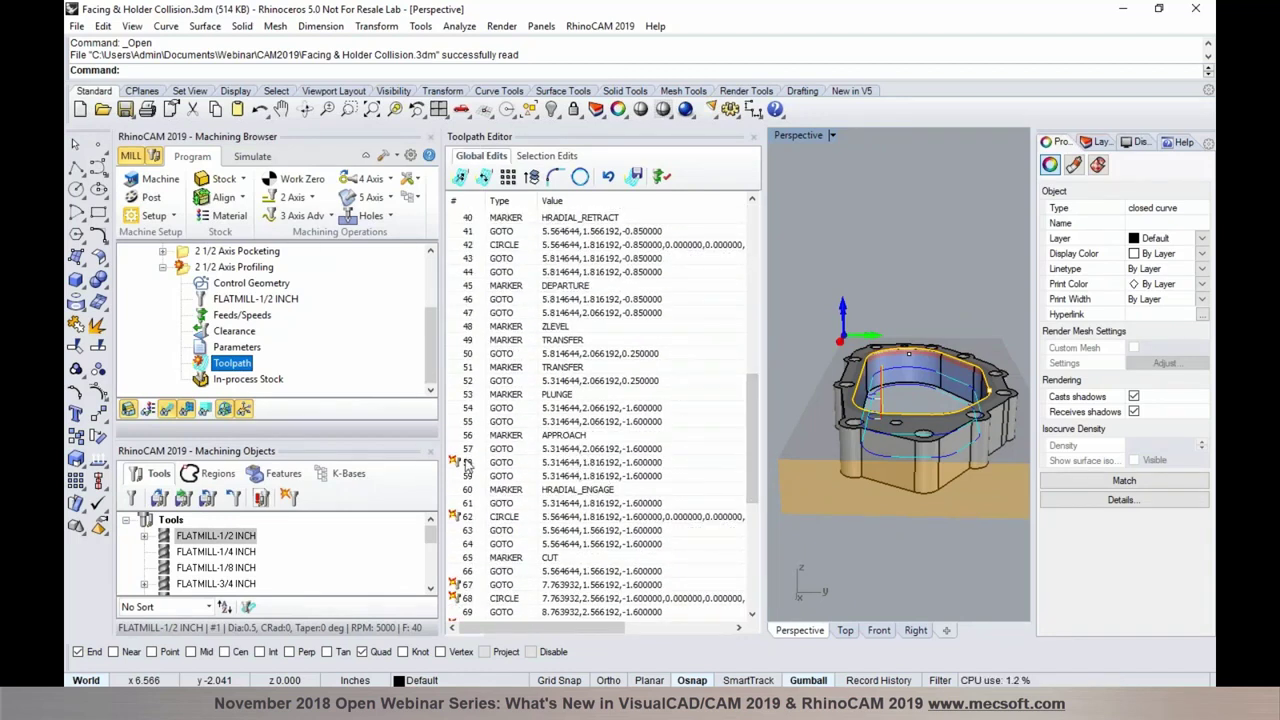
Check the tool position at flagged toolpath motions 58, 62, 67 and 68, and close the Toolpath Editor.
click(530, 464)
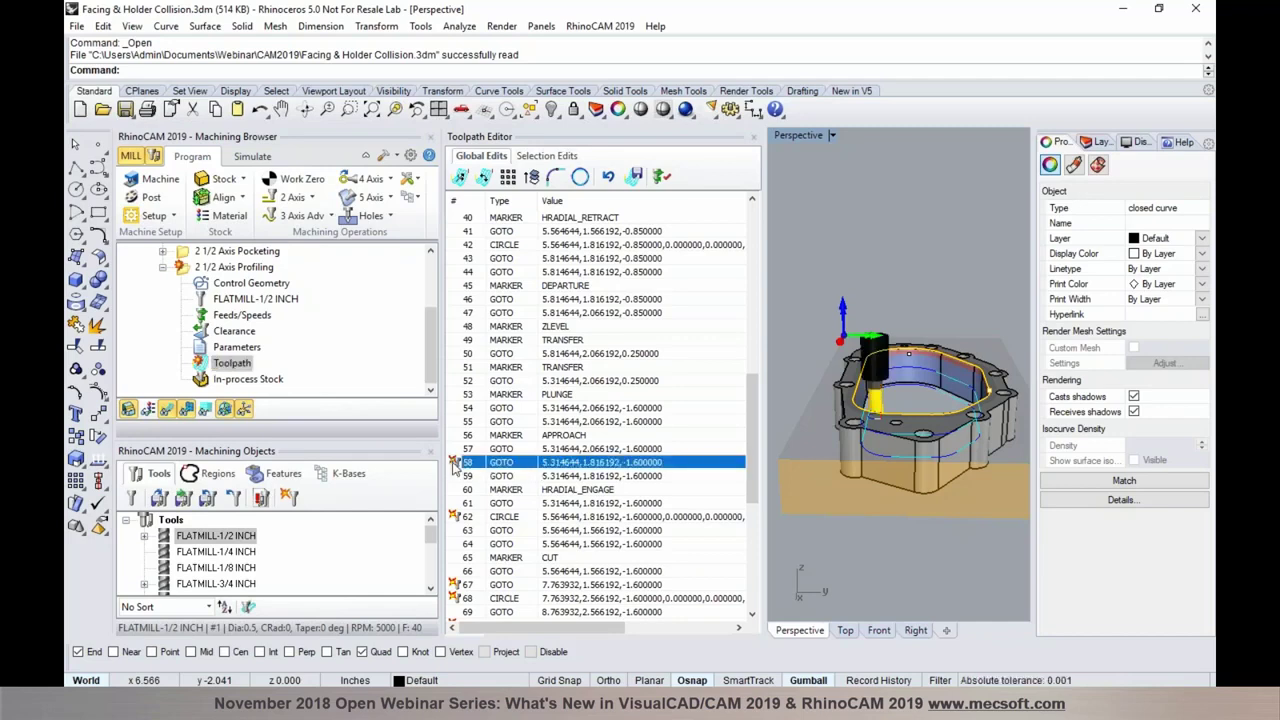
click(465, 517)
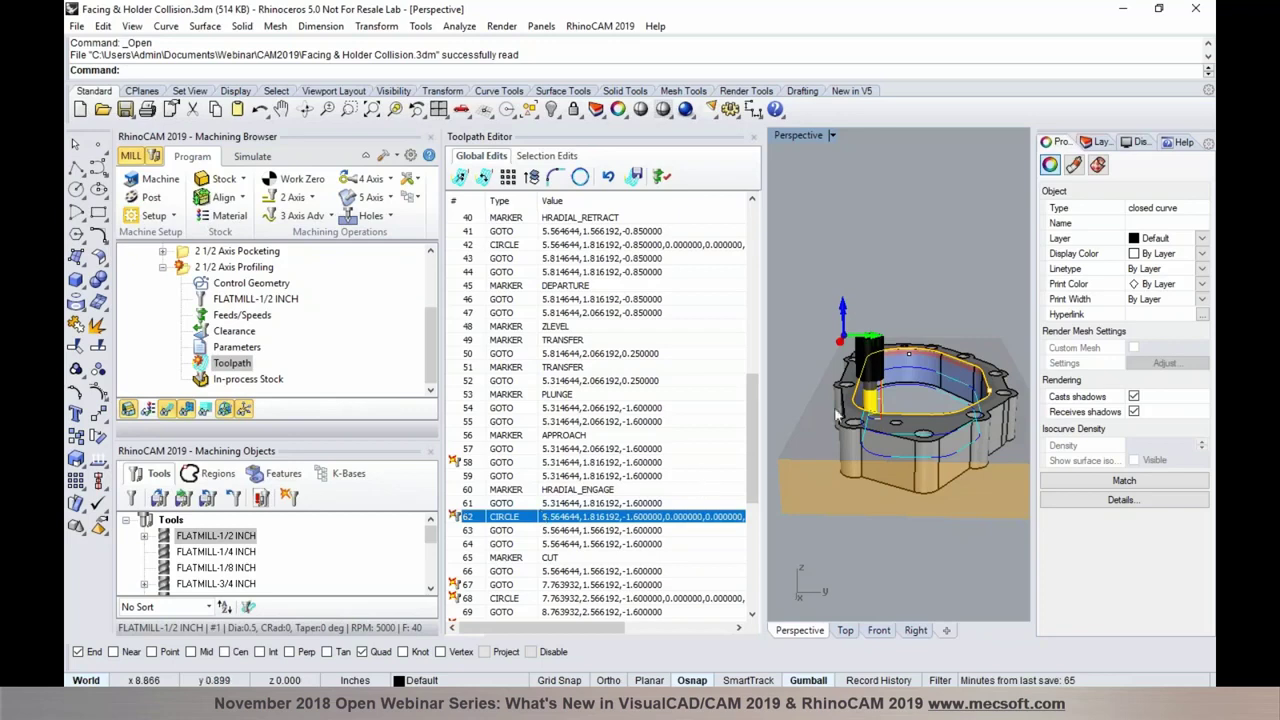
scroll(830, 420, up, 4)
scroll(853, 390, up, 4)
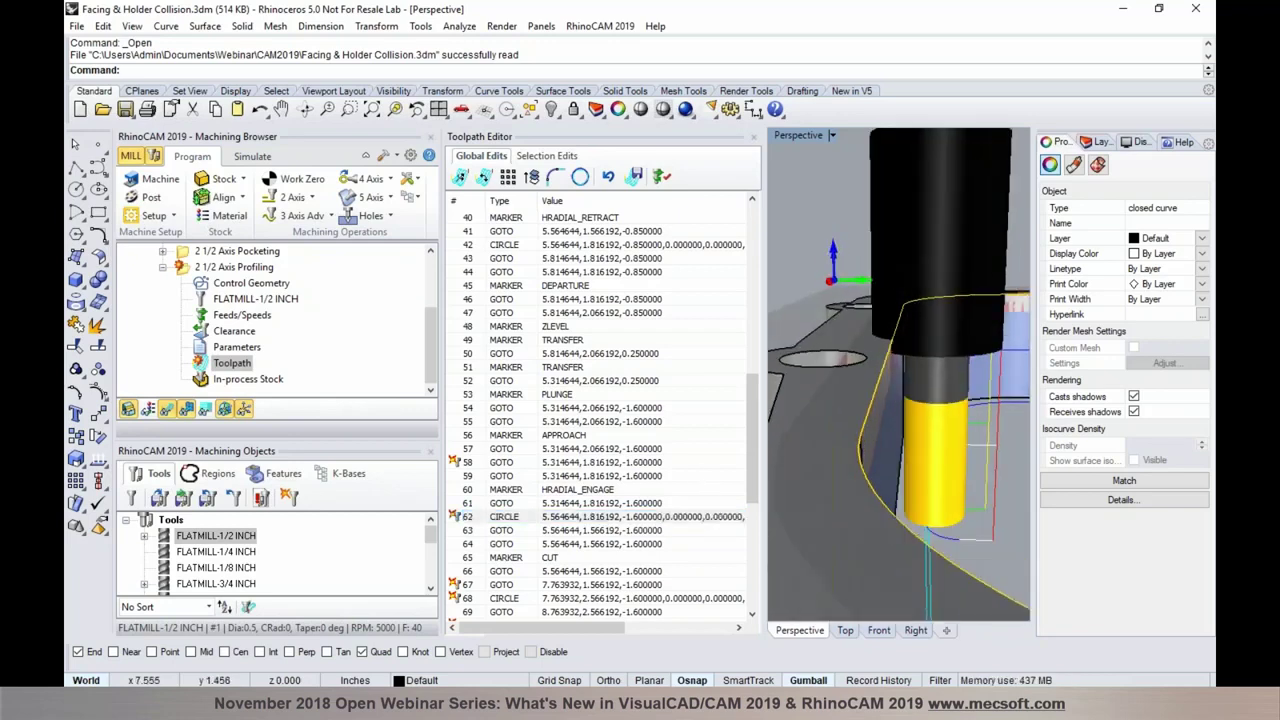
click(494, 517)
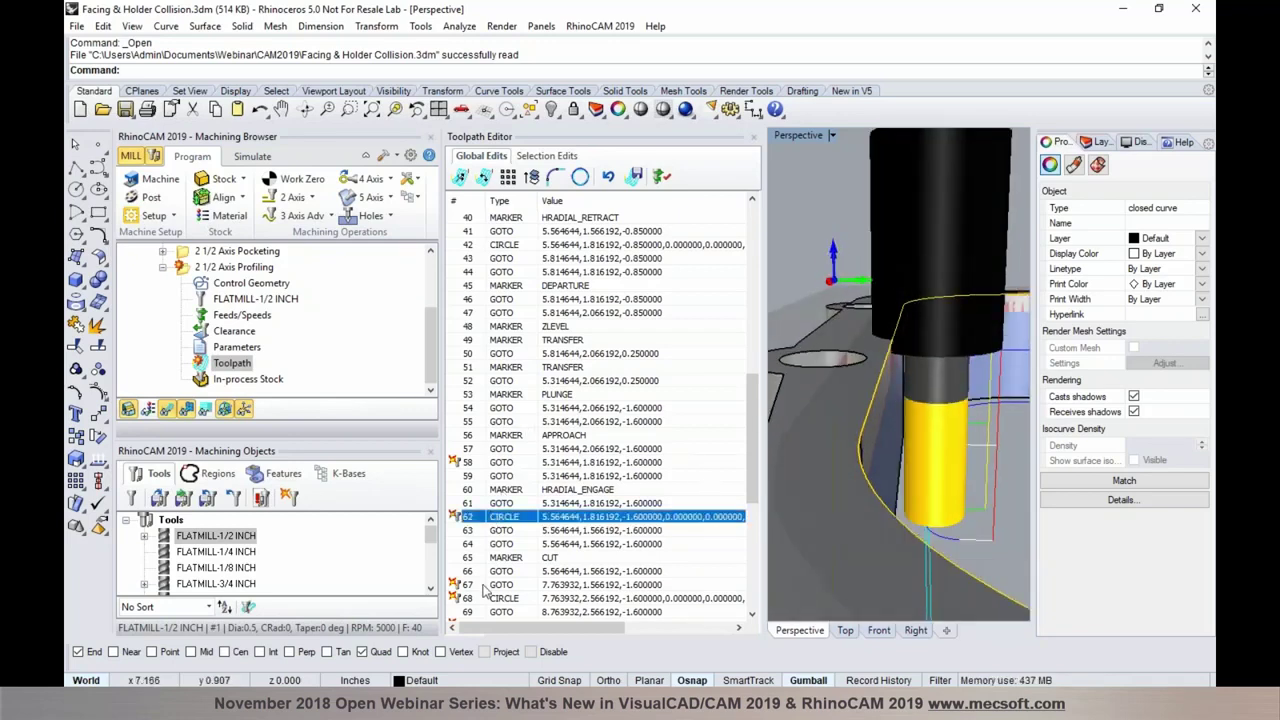
click(487, 585)
click(483, 598)
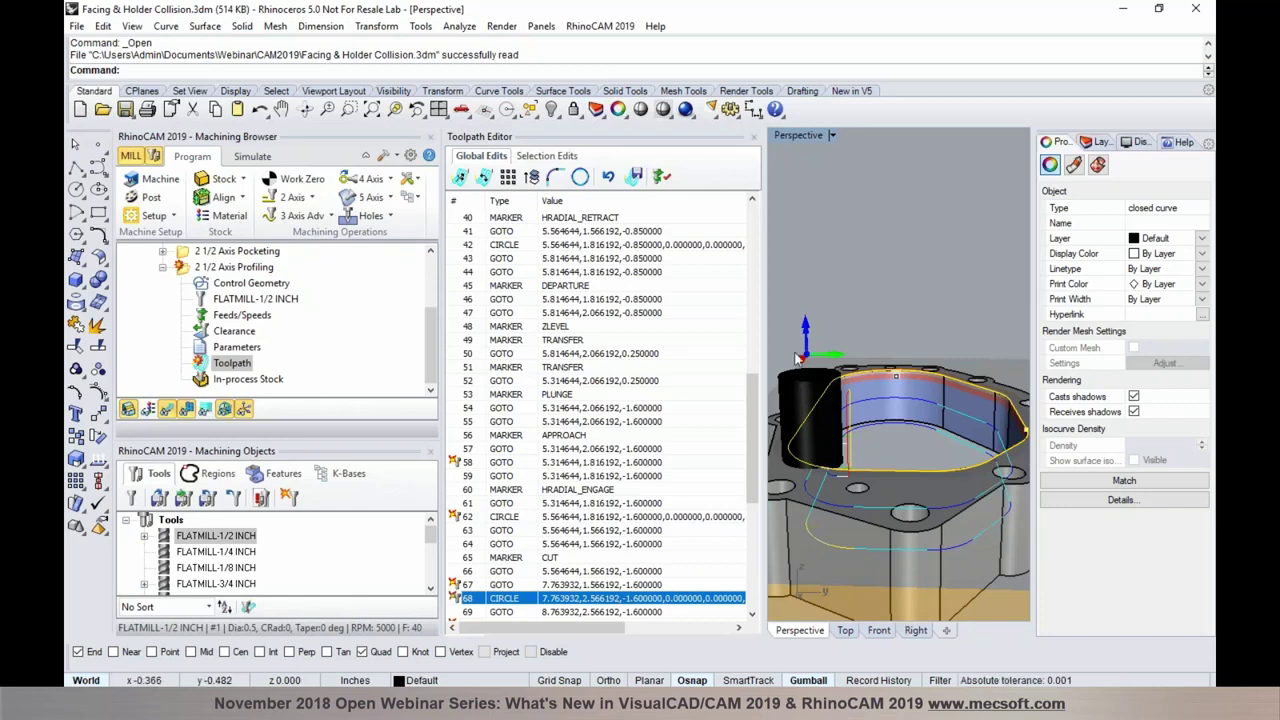
click(754, 139)
right_drag(674, 364, 705, 421)
scroll(636, 350, down, 3)
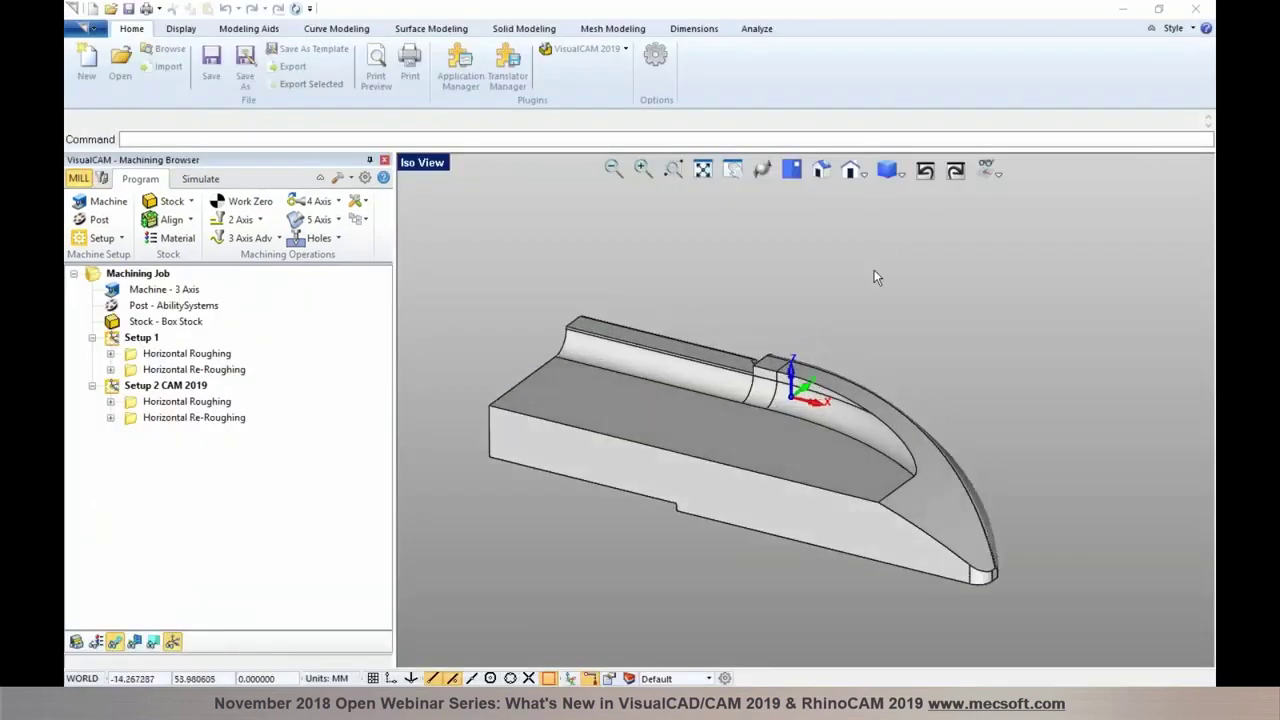
In VisualCAM, simulate the machining job up to and including the Horizontal Re-Roughing operation of Setup 1.
scroll(873, 277, up, 1)
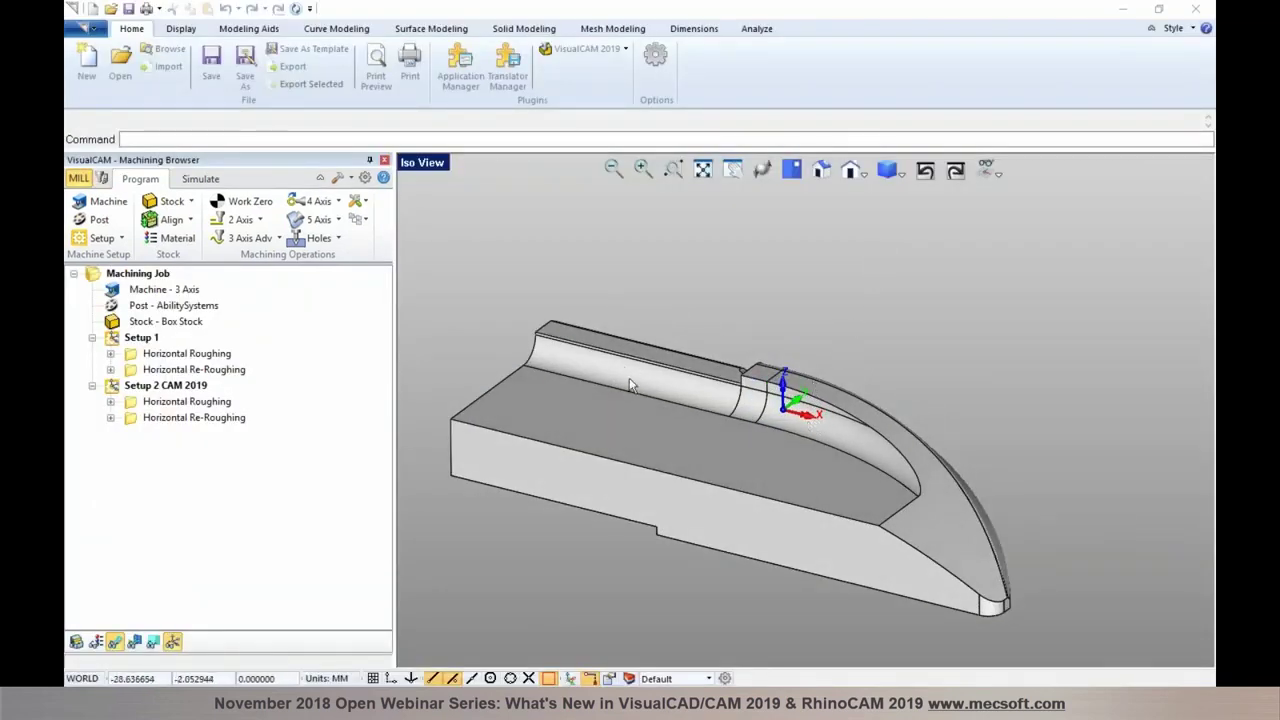
click(200, 178)
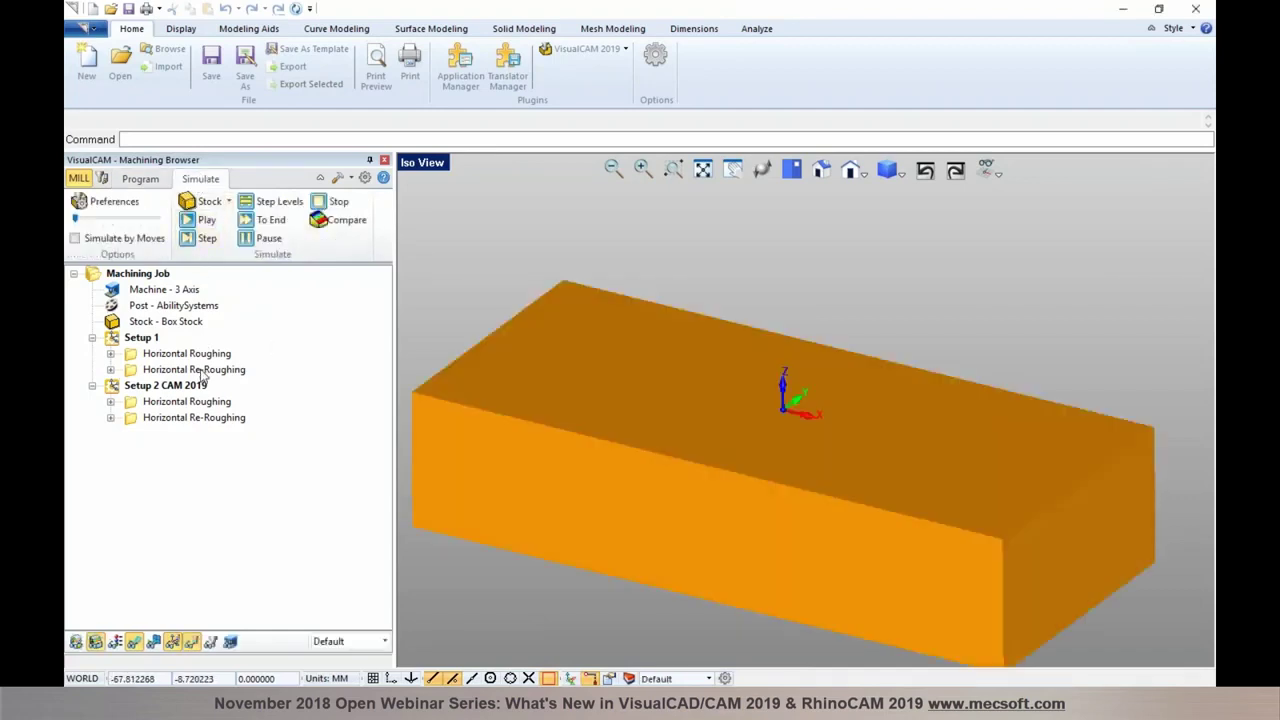
click(203, 372)
right_click(203, 372)
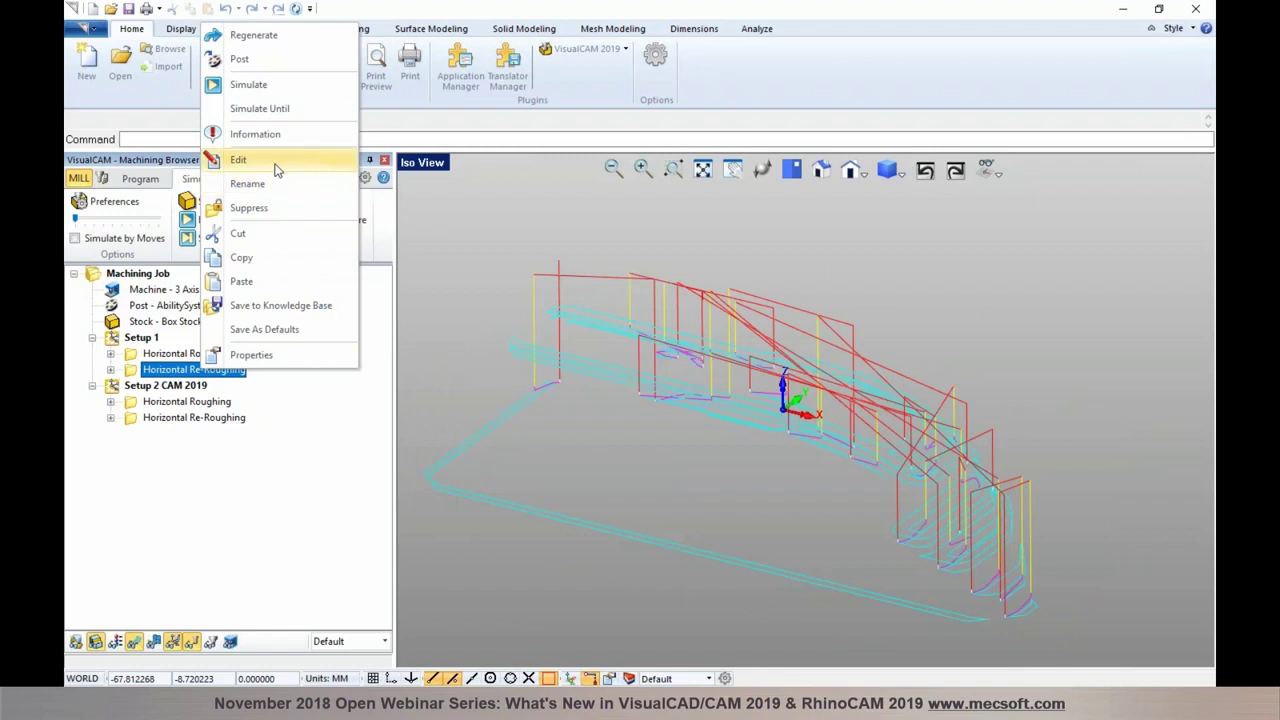
click(283, 109)
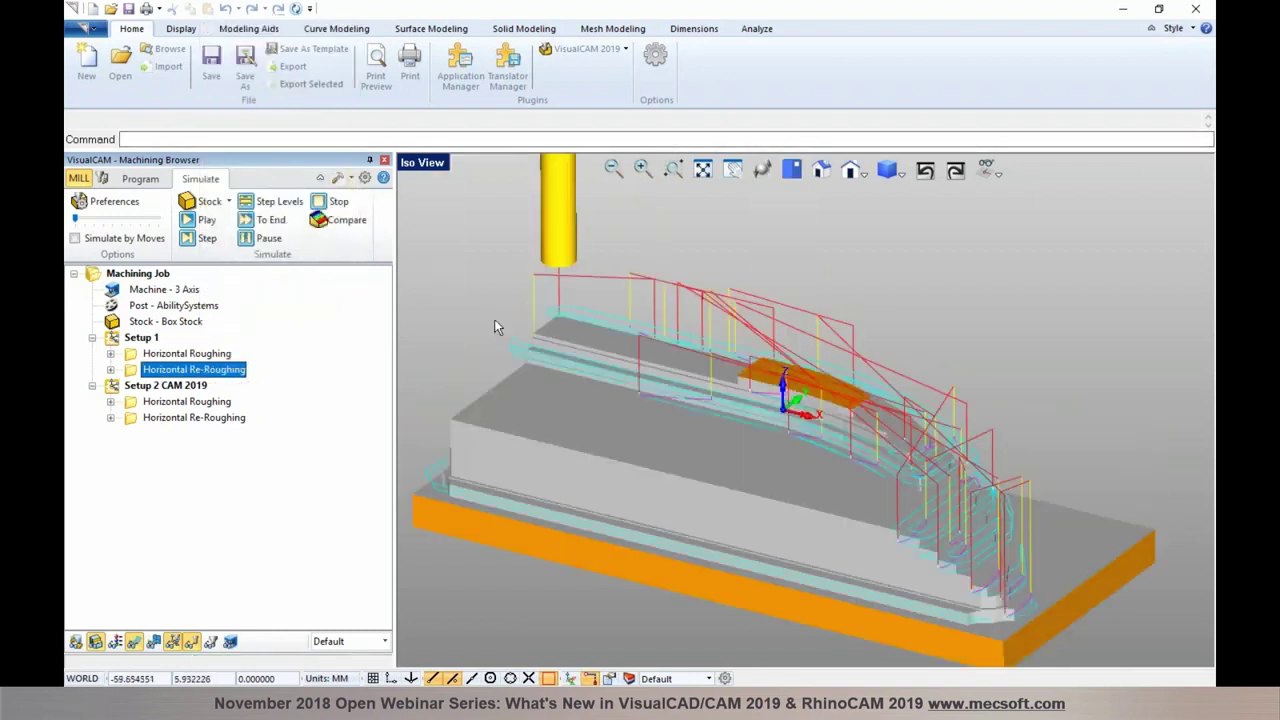
Hide the toolpath and compare the stock simulated from Setup 1 with the part.
click(134, 641)
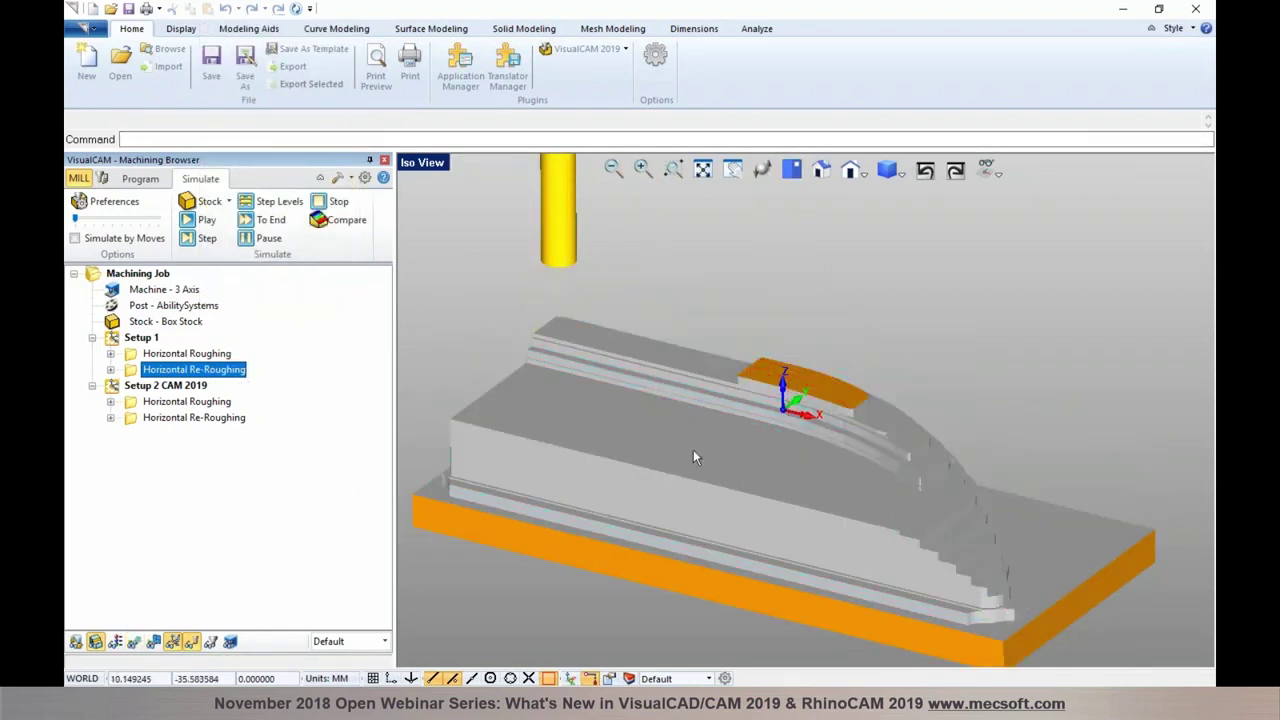
click(340, 222)
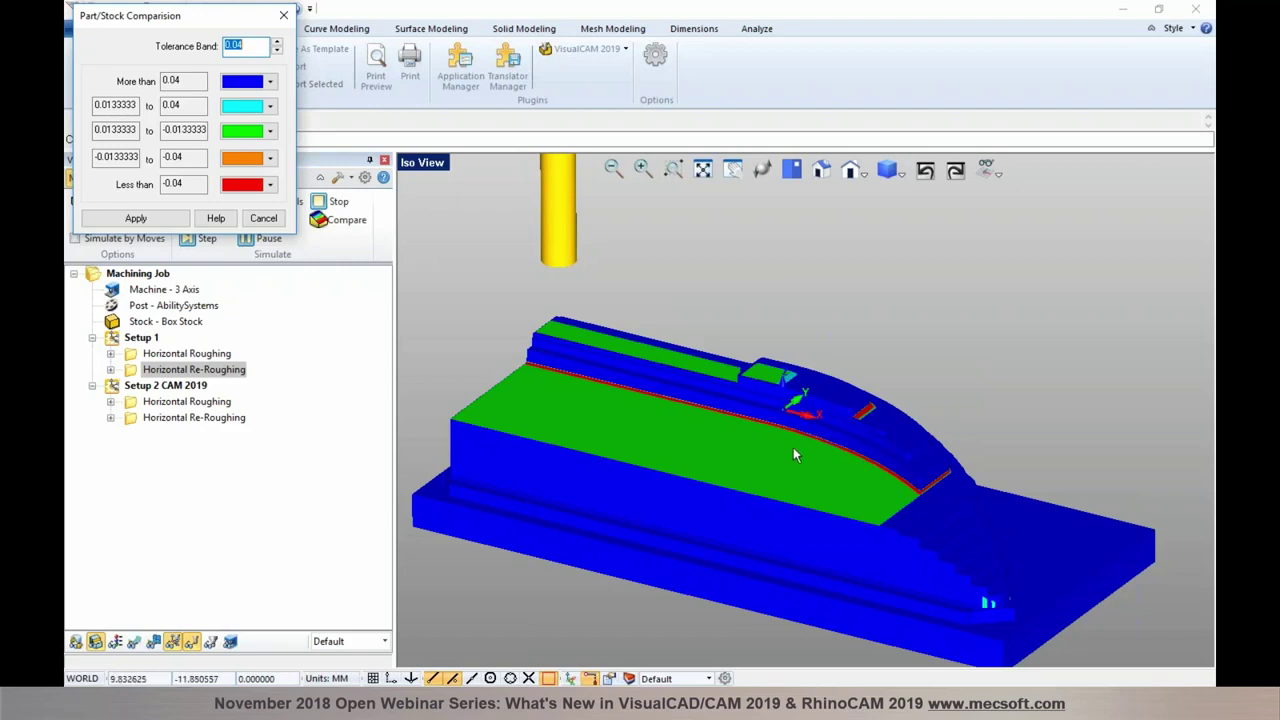
click(264, 219)
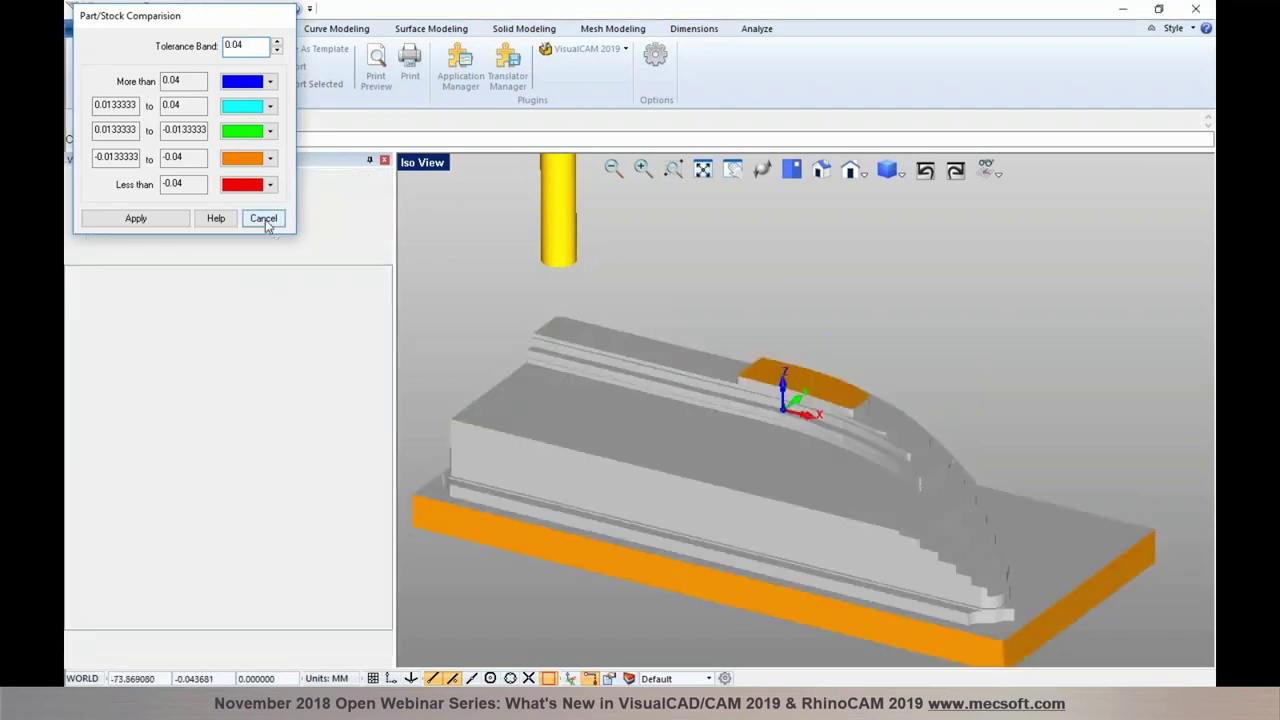
Suppress Setup 1 together with its Horizontal Roughing and Horizontal Re-Roughing operations.
click(141, 338)
right_click(145, 340)
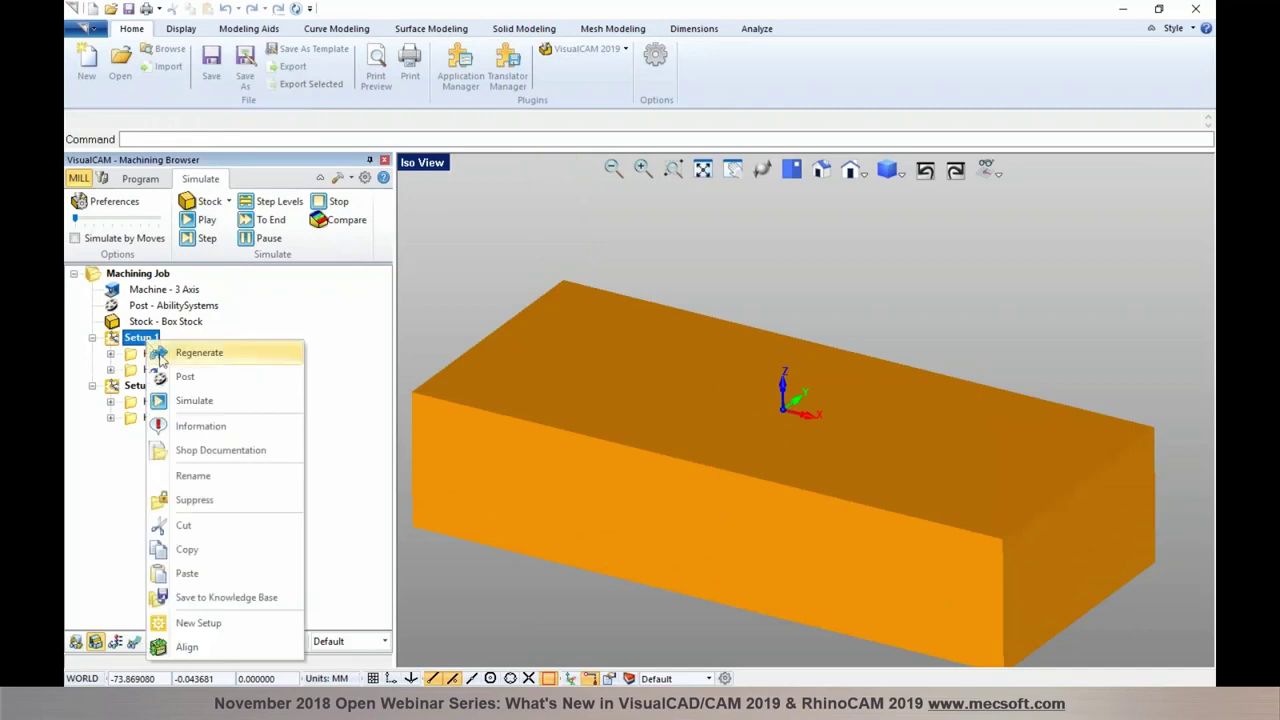
click(205, 509)
Simulate the job up to and including the Horizontal Re-Roughing operation of Setup 2 CAM 2019.
right_click(177, 420)
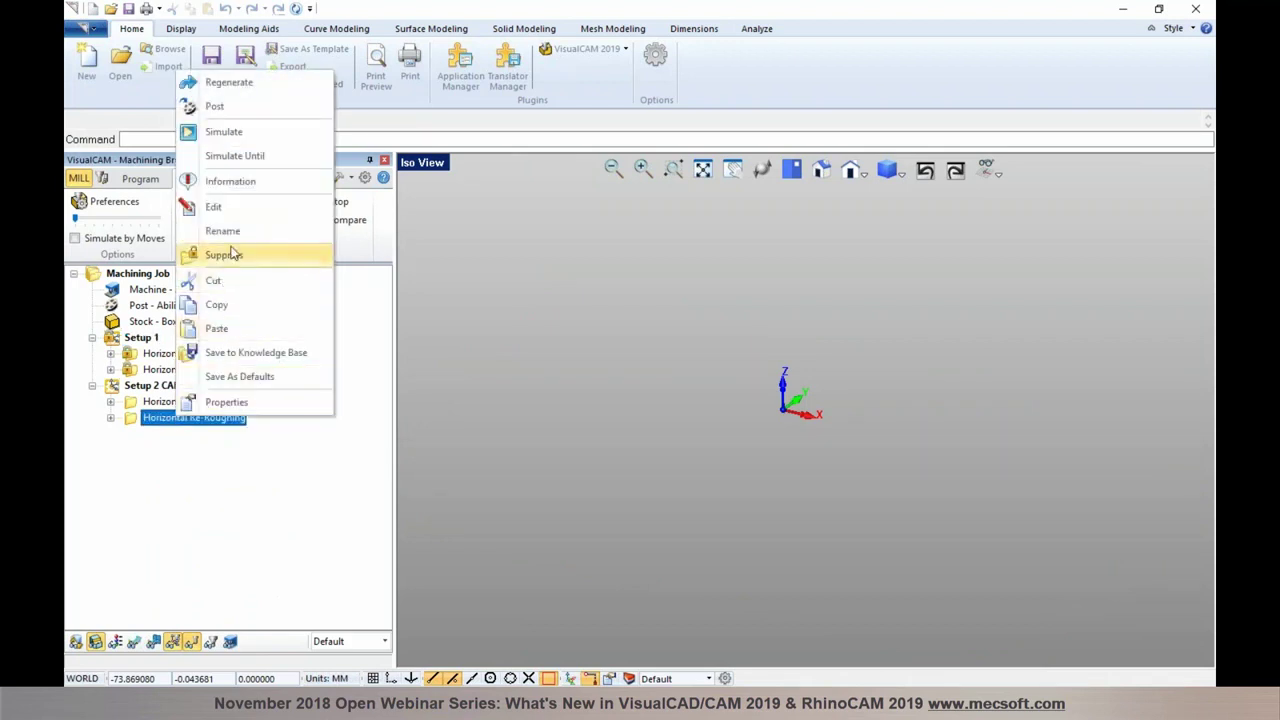
click(250, 157)
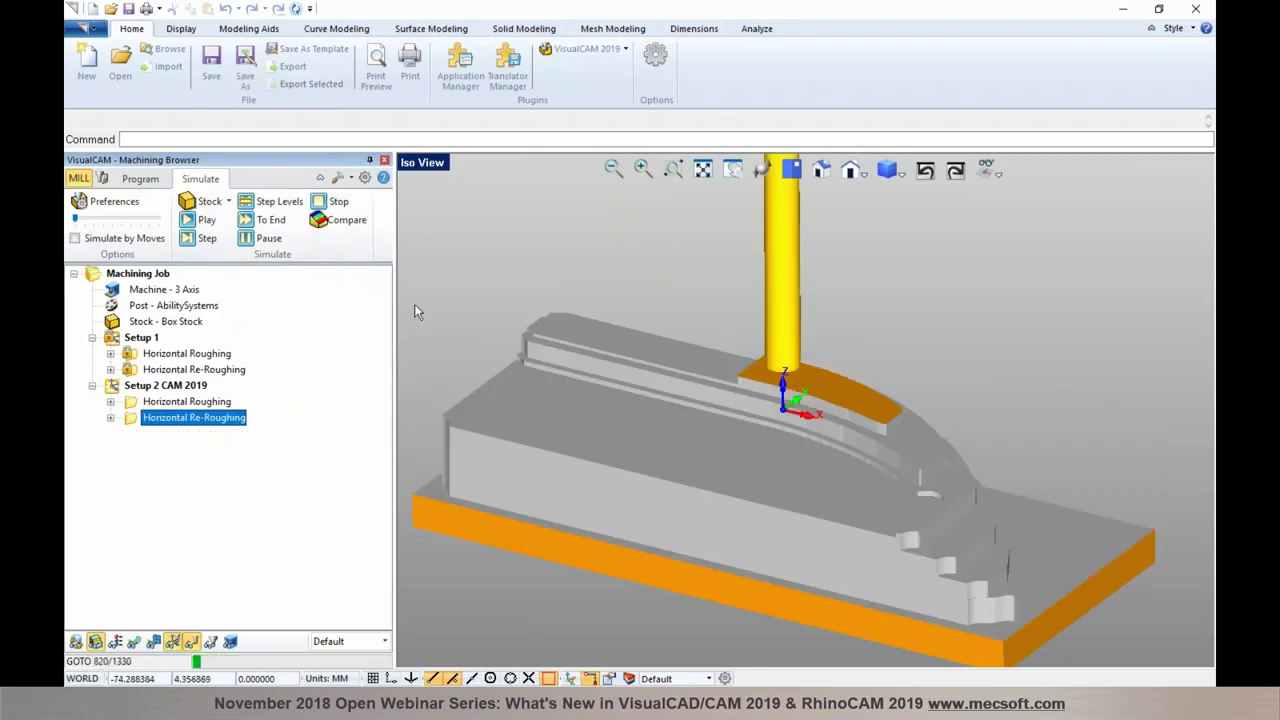
scroll(744, 442, up, 1)
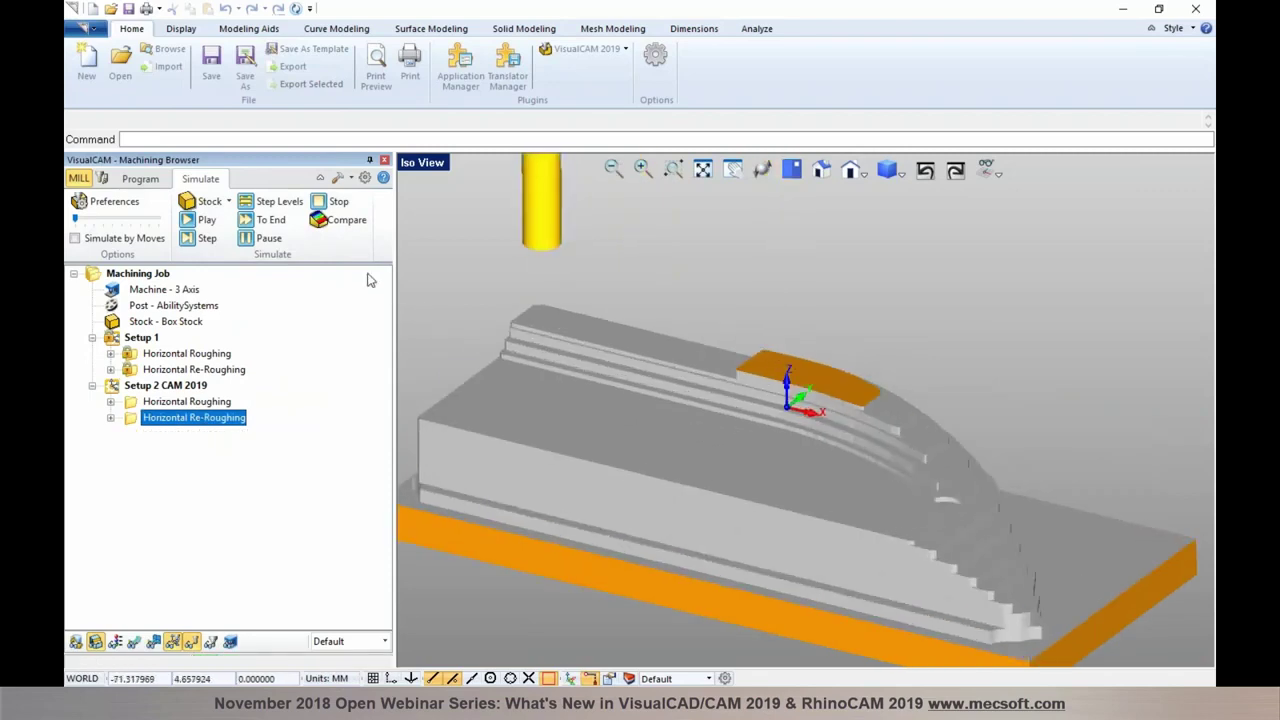
Compare the part with the stock simulated from Setup 2 CAM 2019, and close the comparison.
click(337, 224)
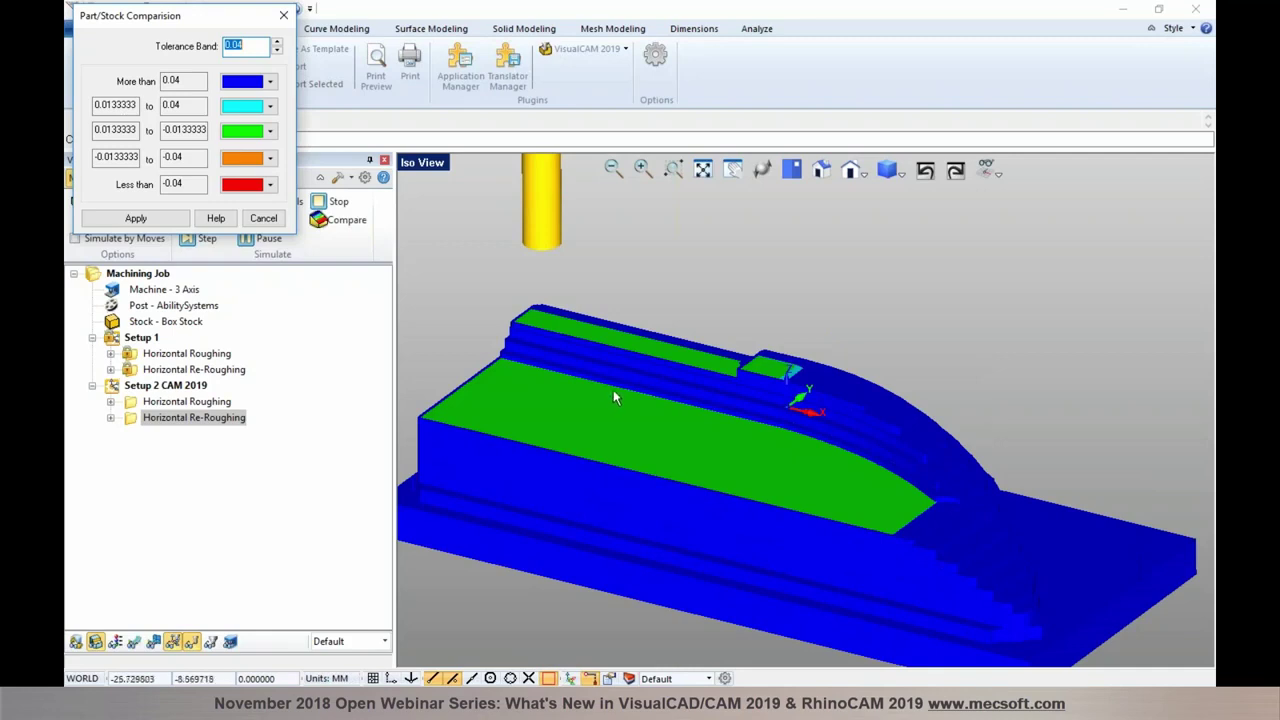
click(263, 218)
scroll(813, 388, down, 2)
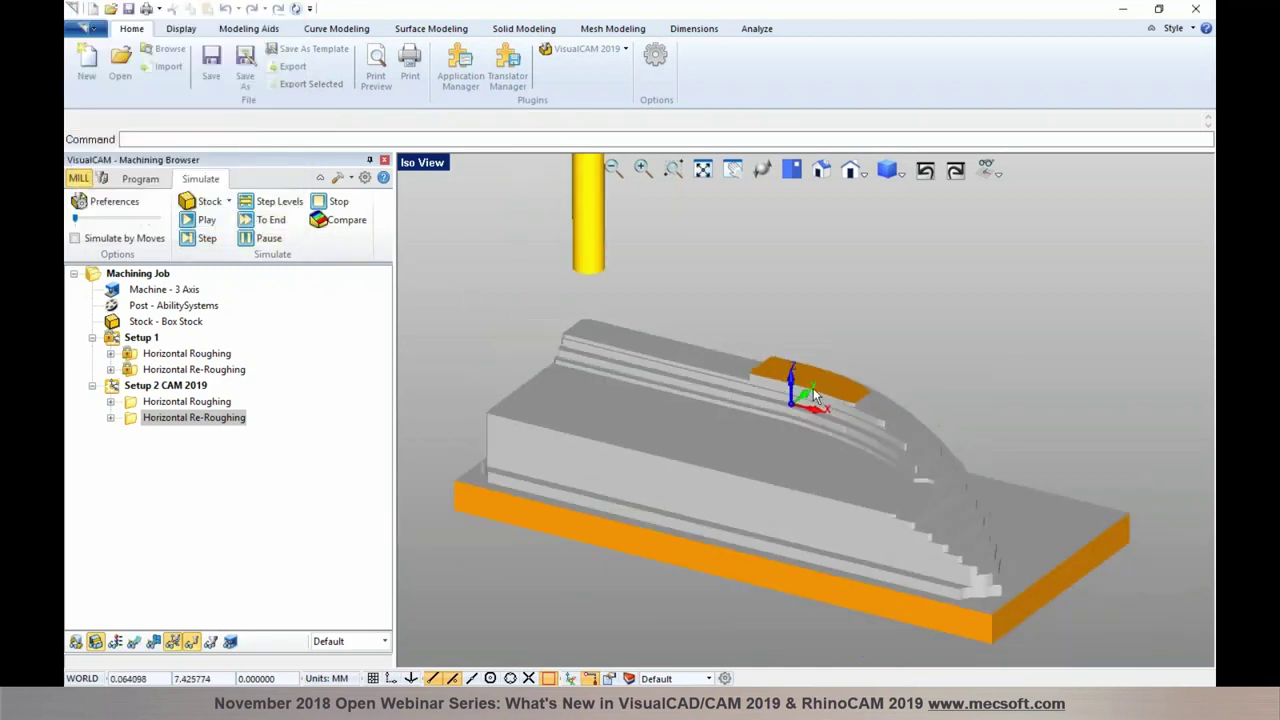
scroll(774, 418, up, 1)
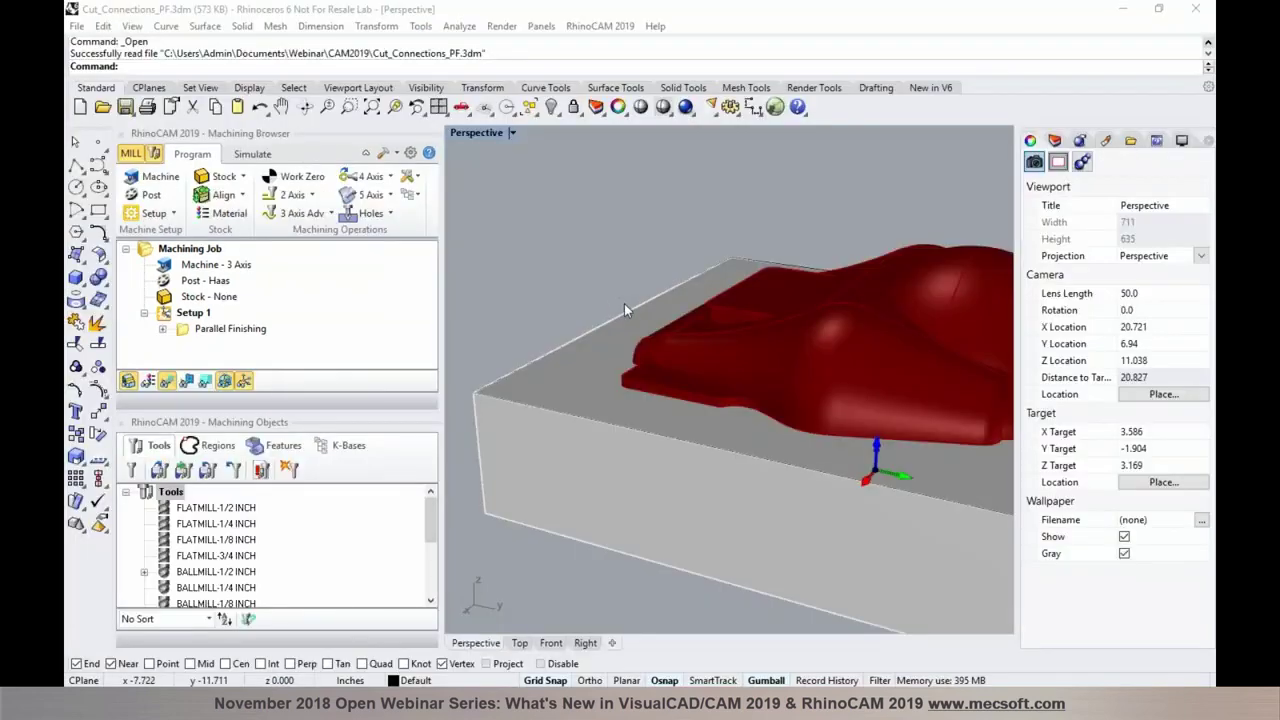
In RhinoCAM, review the Cut Connections settings under Entry/Exit of the Parallel Finishing operation and close it without changes.
right_drag(624, 303, 660, 300)
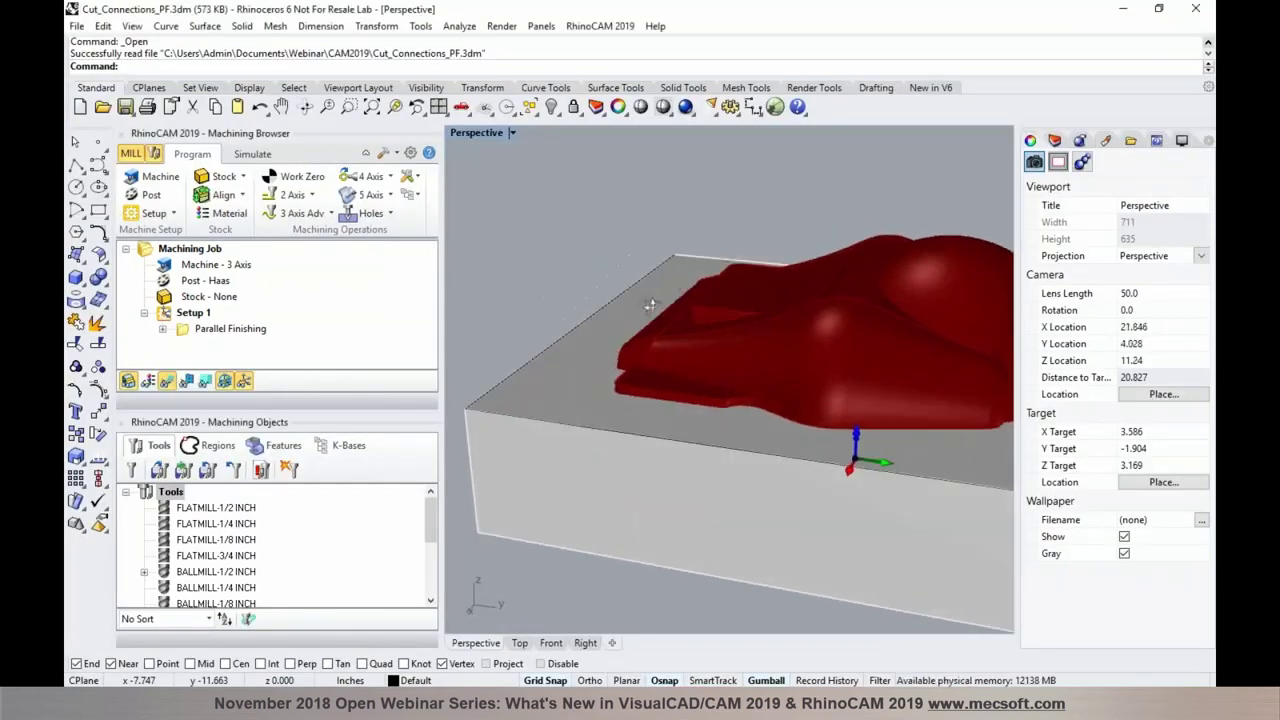
click(233, 330)
double_click(185, 330)
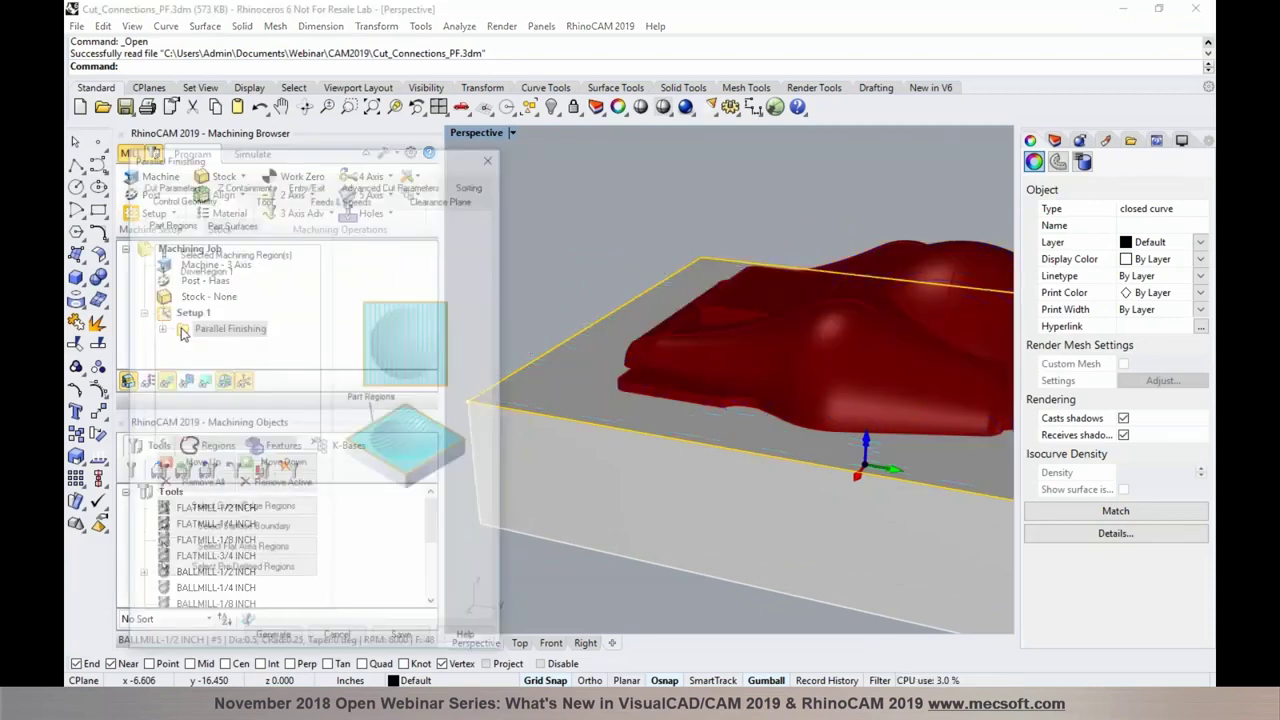
click(316, 188)
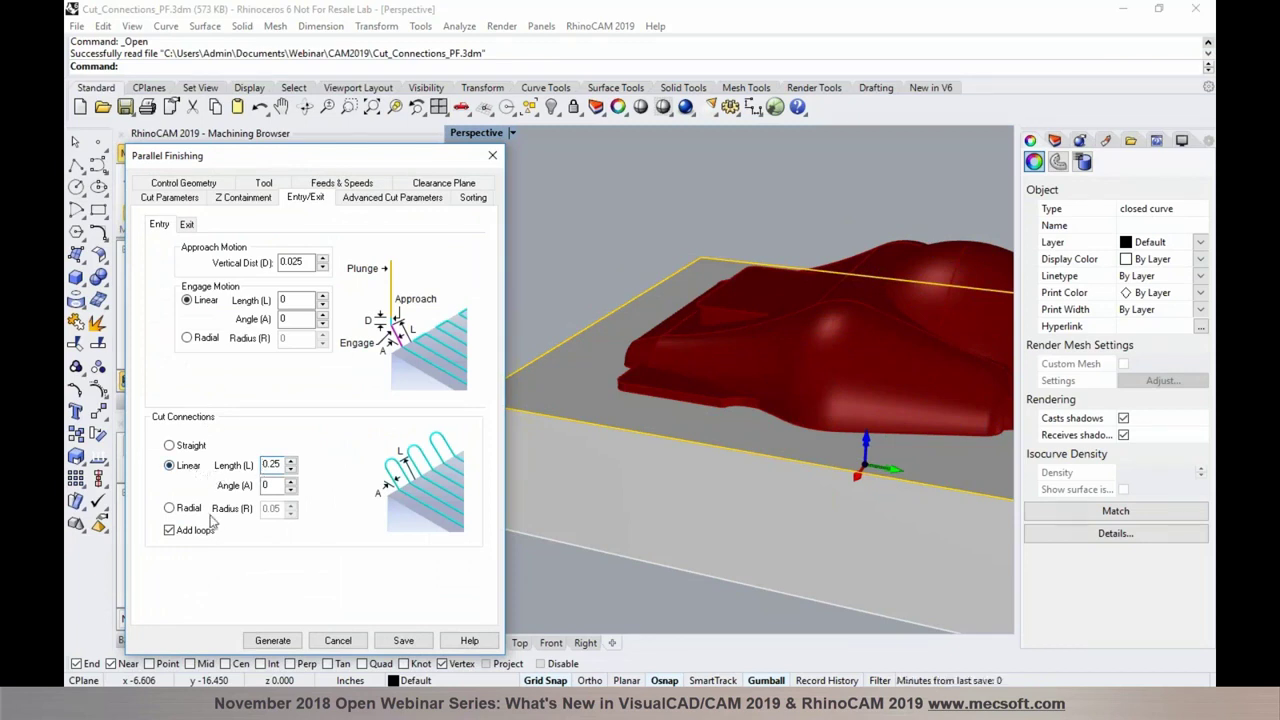
click(338, 641)
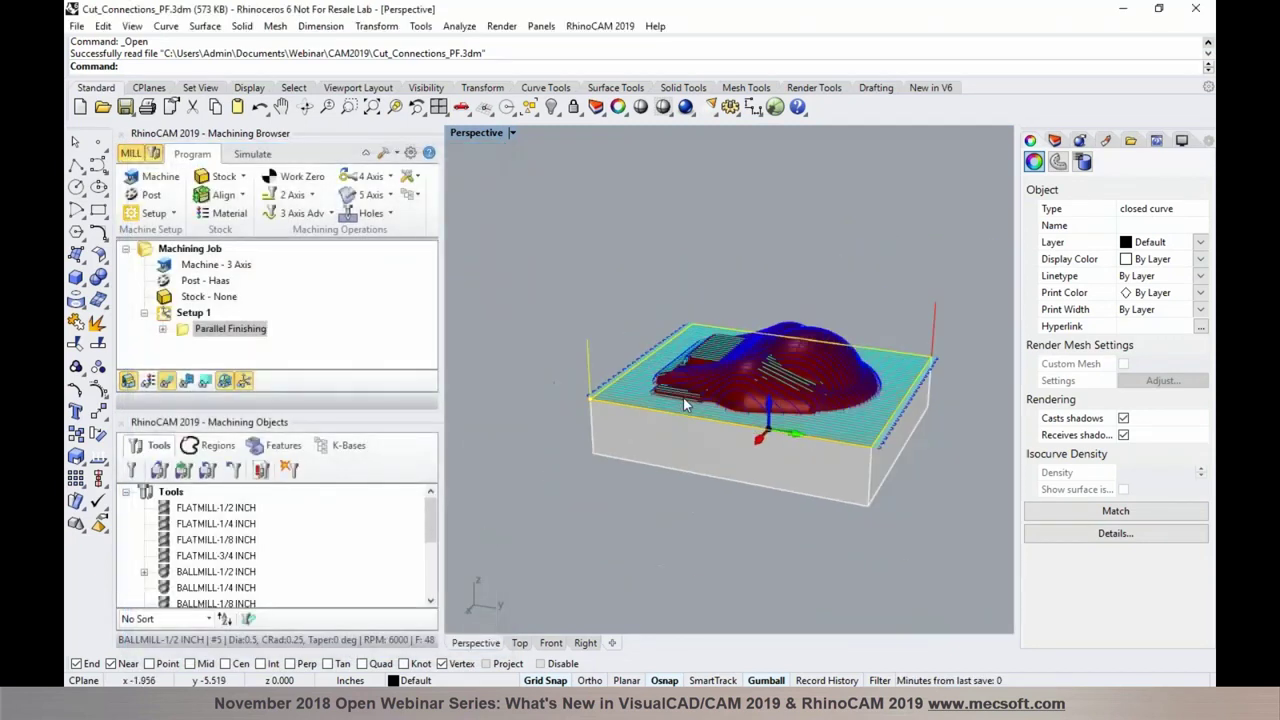
Examine the looped cut connections of the Parallel Finishing toolpath along the edge of the stock boundary up close.
scroll(595, 390, up, 6)
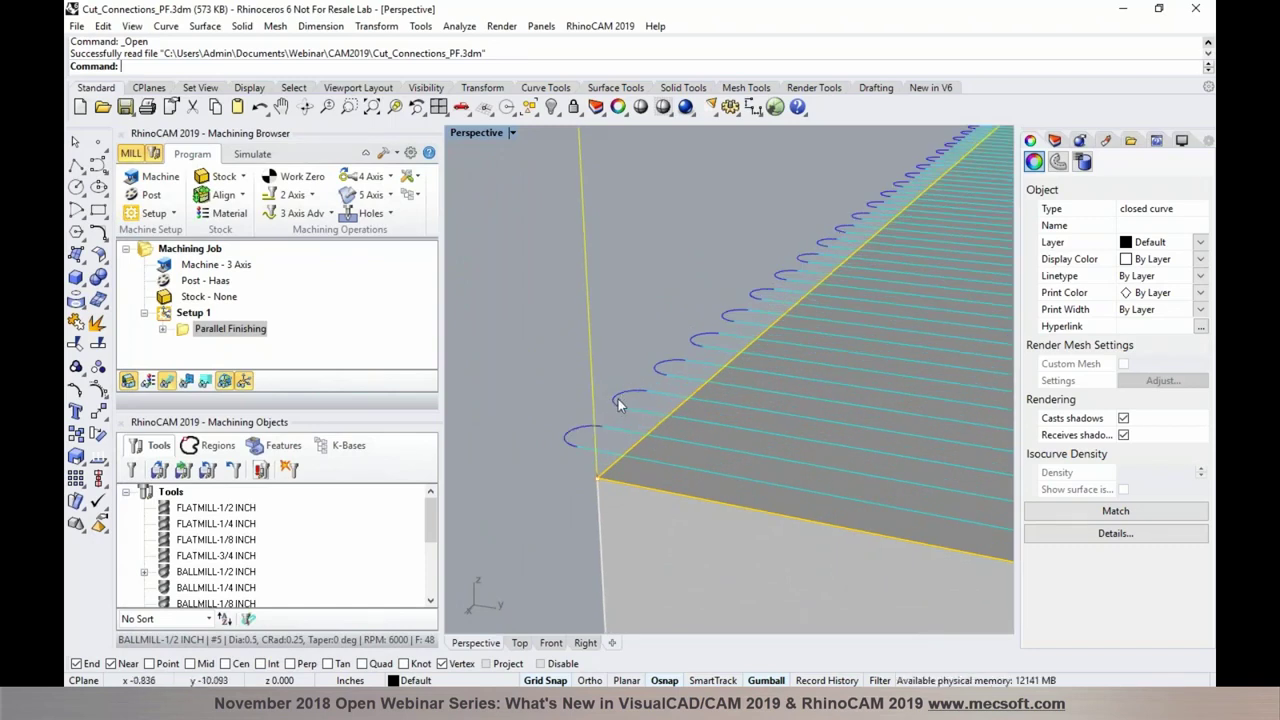
scroll(620, 404, up, 2)
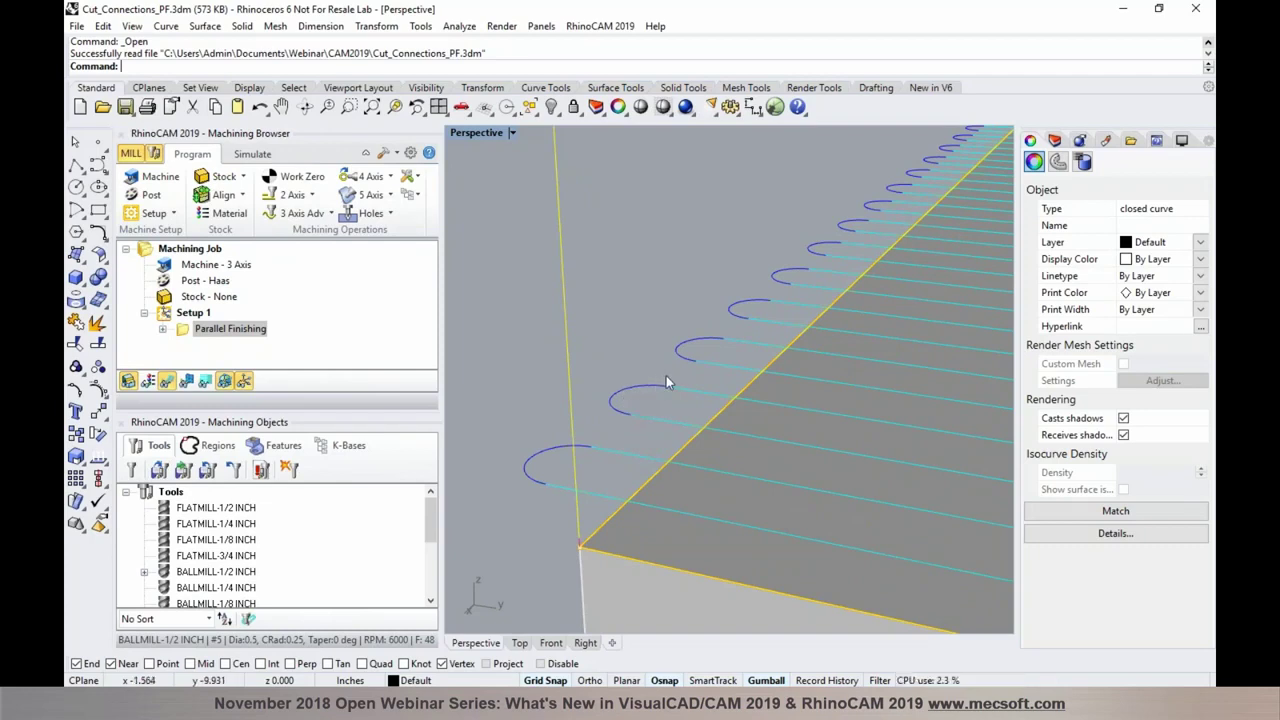
scroll(693, 421, down, 3)
scroll(693, 421, down, 2)
scroll(640, 385, down, 2)
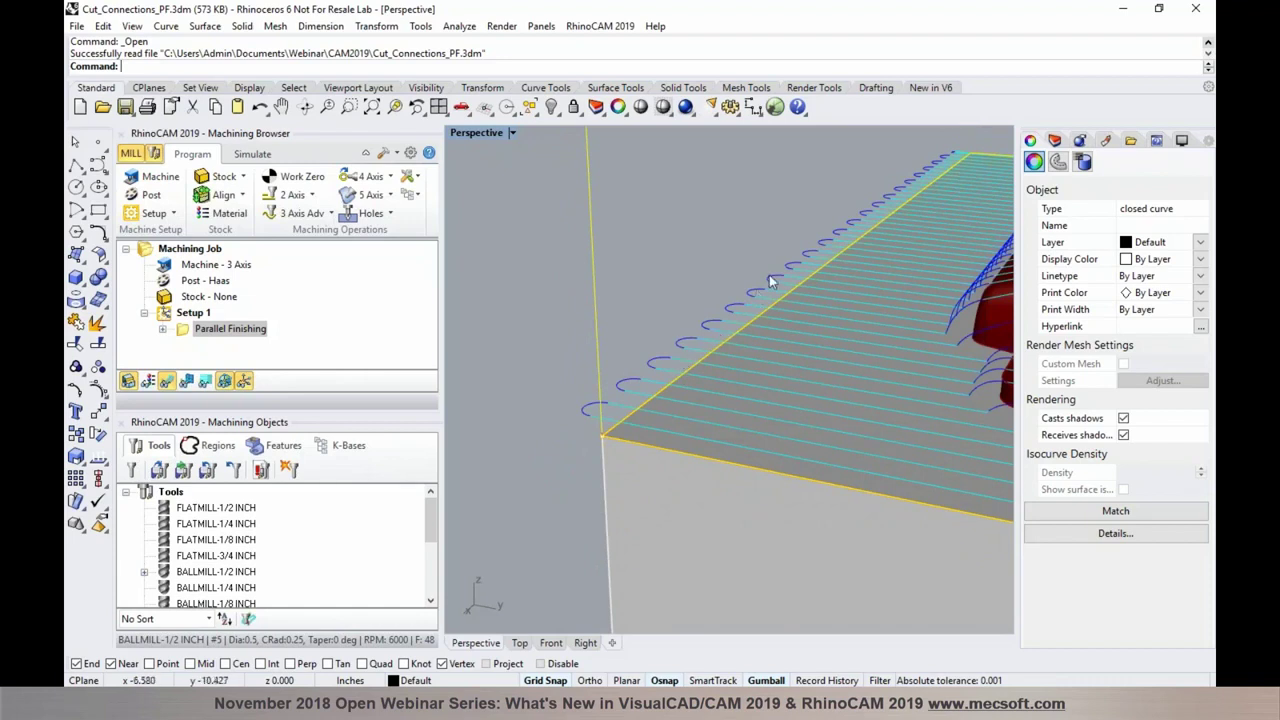
scroll(770, 282, up, 3)
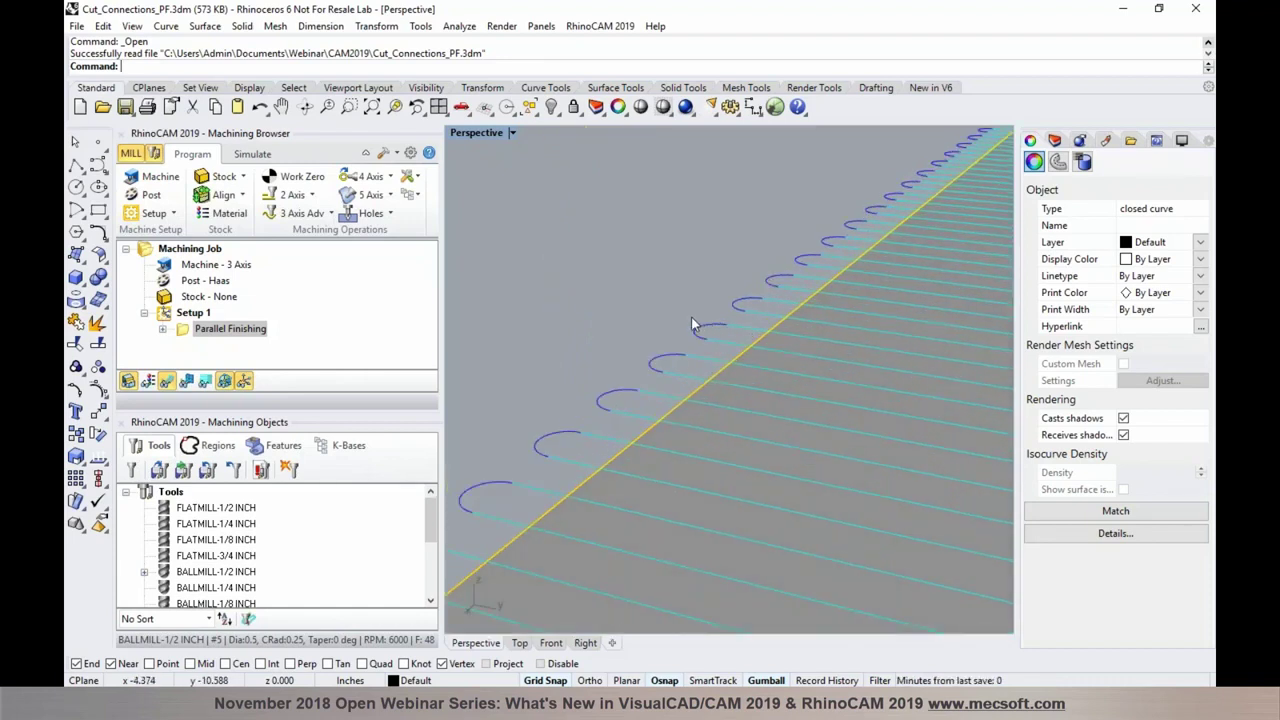
scroll(657, 323, down, 2)
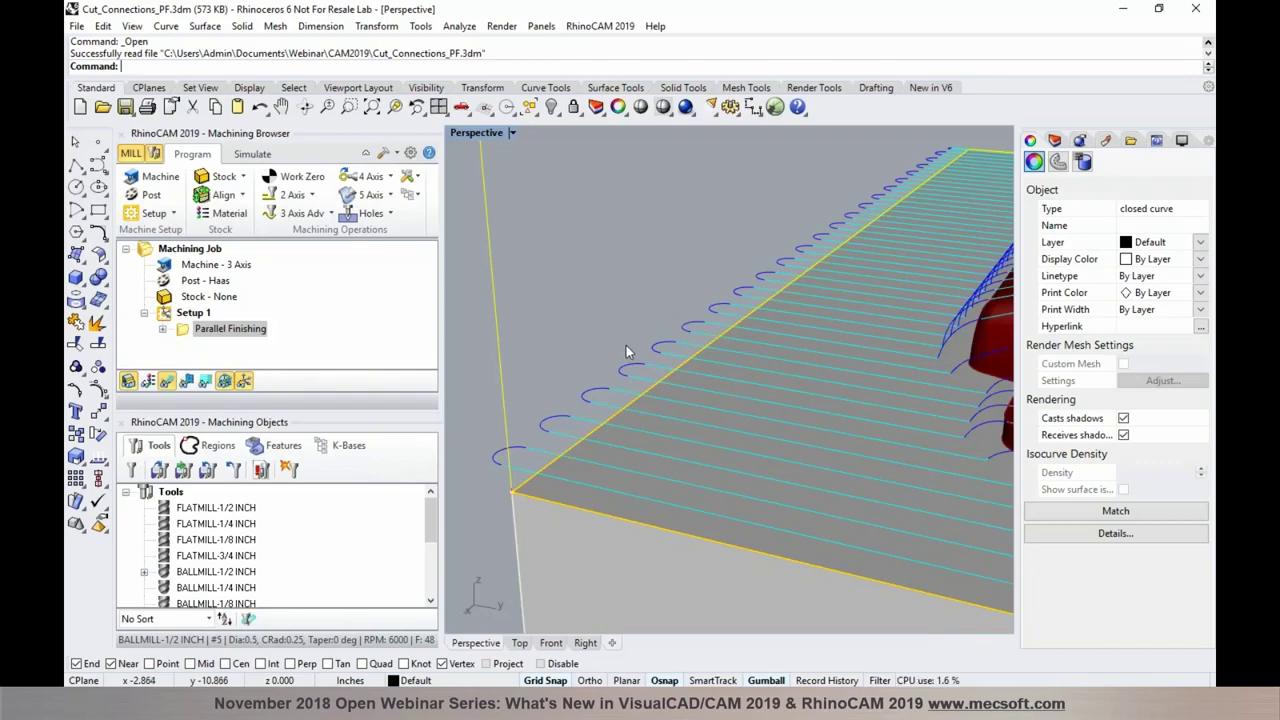
scroll(590, 334, down, 2)
scroll(575, 340, down, 2)
scroll(576, 342, down, 1)
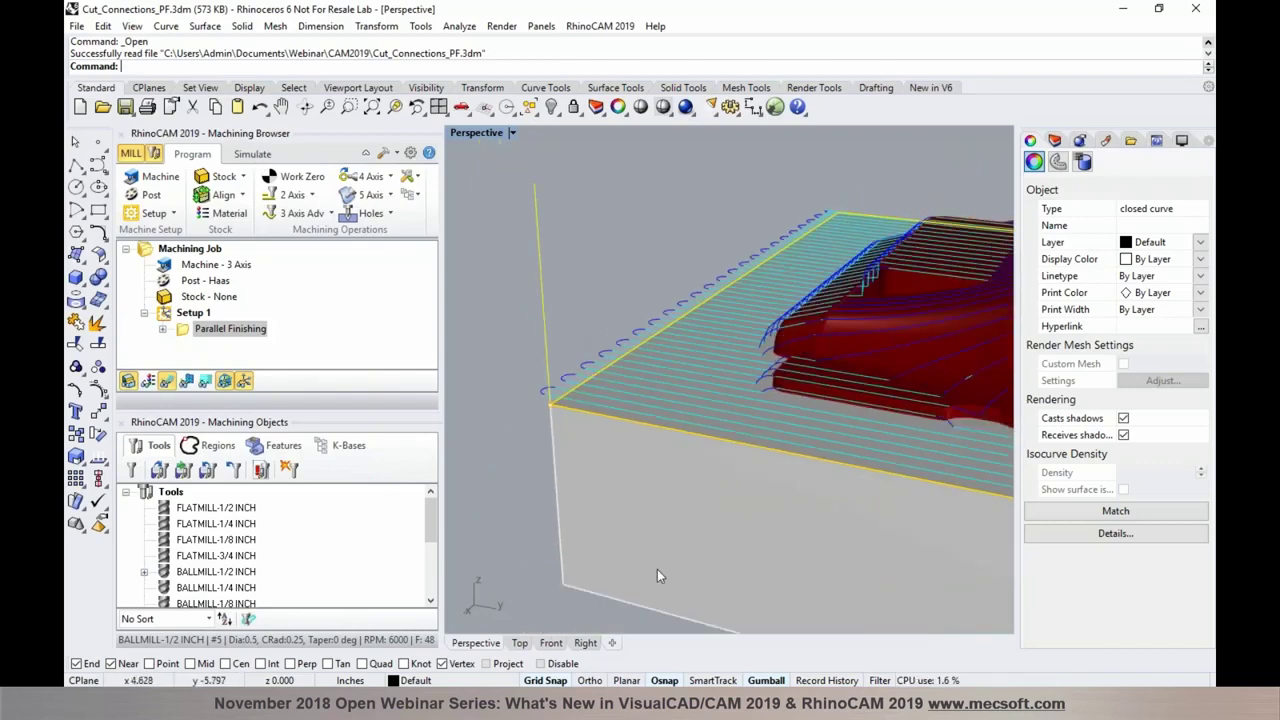
Switch to WhatsNewInVisualCADCAM2019.pdf in Adobe Reader and read the page 12 item on parallel finishing cut connections.
mouse_move(750, 704)
click(710, 655)
scroll(650, 378, down, 2)
scroll(650, 378, down, 6)
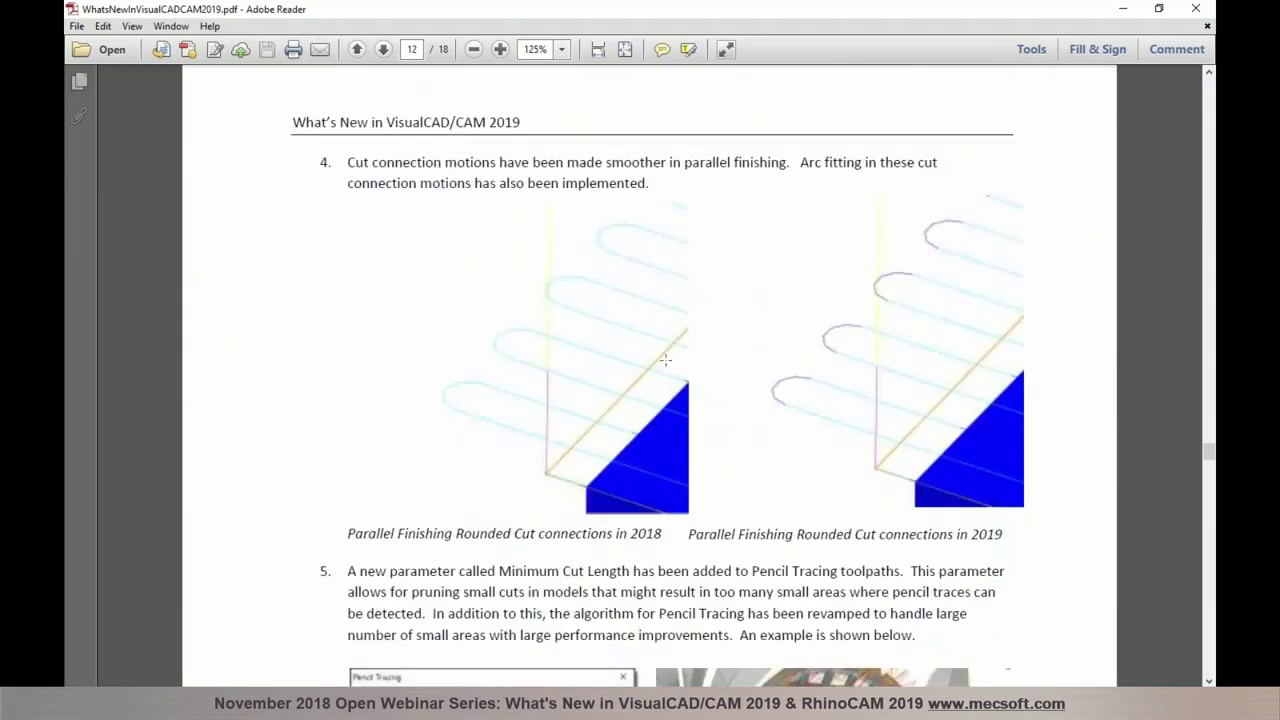
Read the page 12 items on cut connections and the Minimum Cut Length parameter for Pencil Tracing.
scroll(673, 390, down, 3)
scroll(650, 340, up, 12)
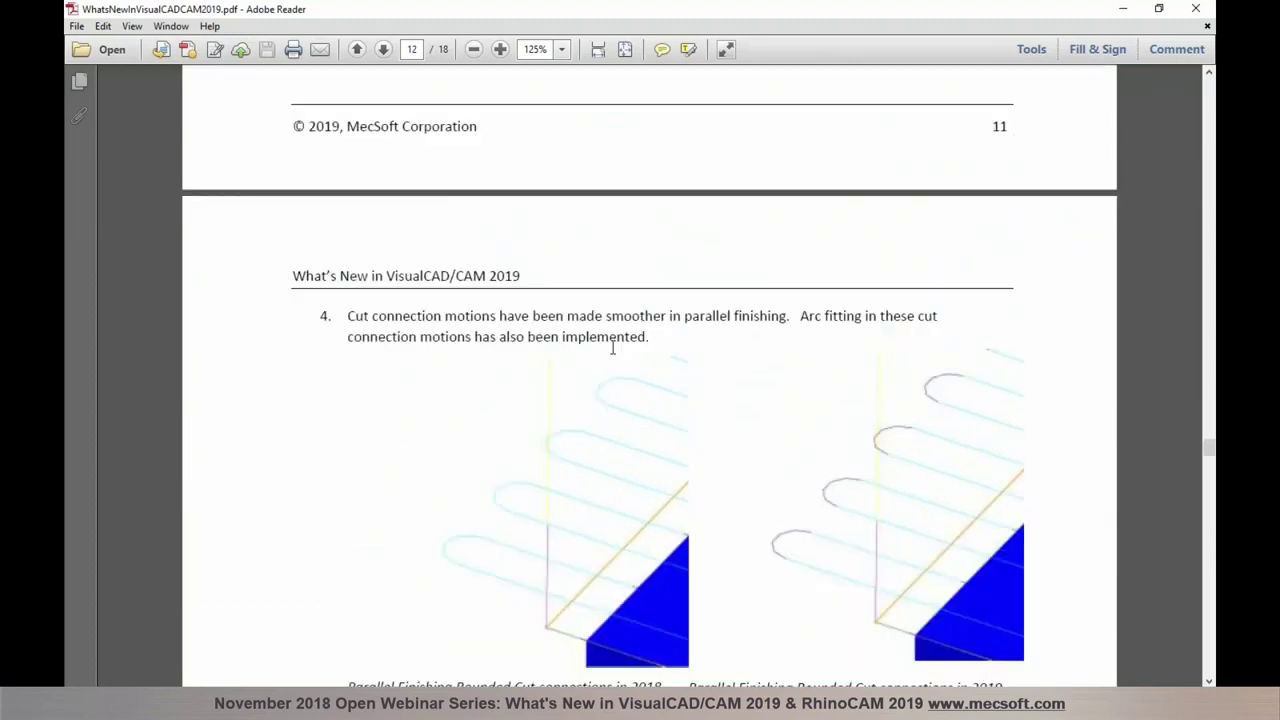
scroll(638, 319, down, 10)
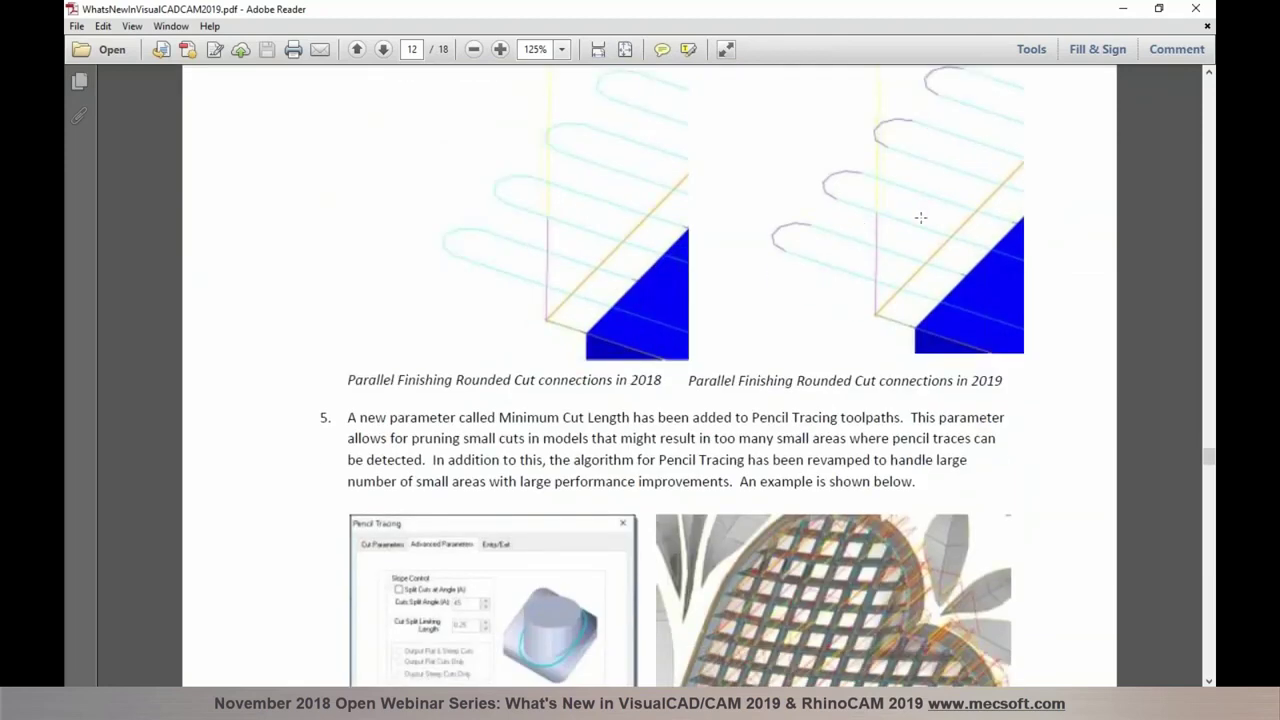
click(1205, 160)
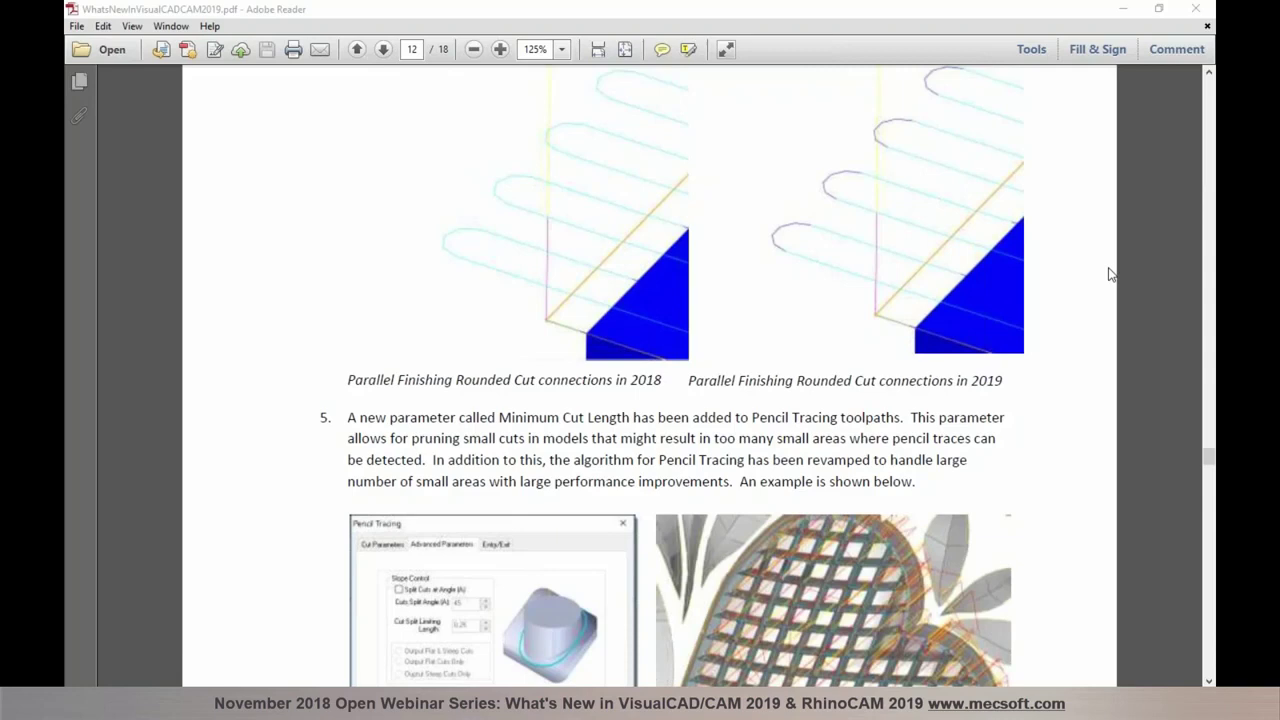
Switch to the heart model in VisualCAM and display the Pencil Tracing toolpath on it.
key(alt+Tab)
scroll(871, 299, up, 4)
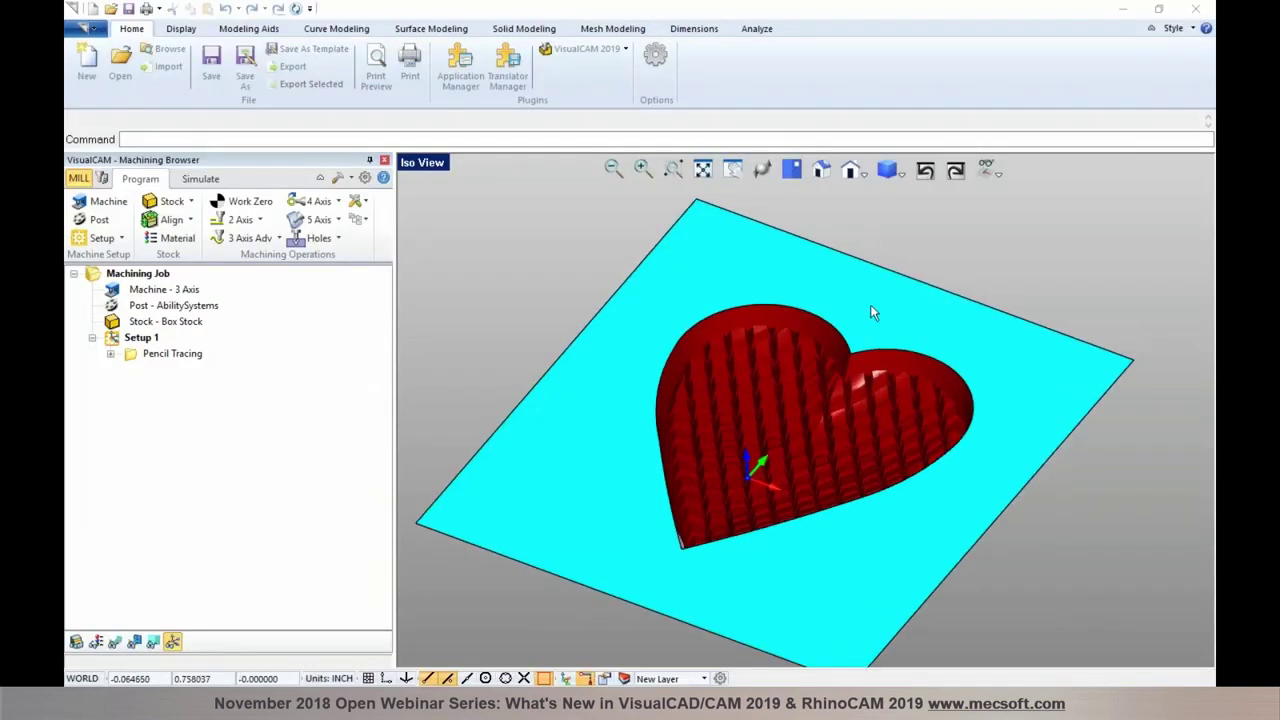
scroll(812, 372, up, 5)
mouse_move(748, 367)
middle_down()
mouse_move(752, 378)
mouse_move(746, 366)
middle_up()
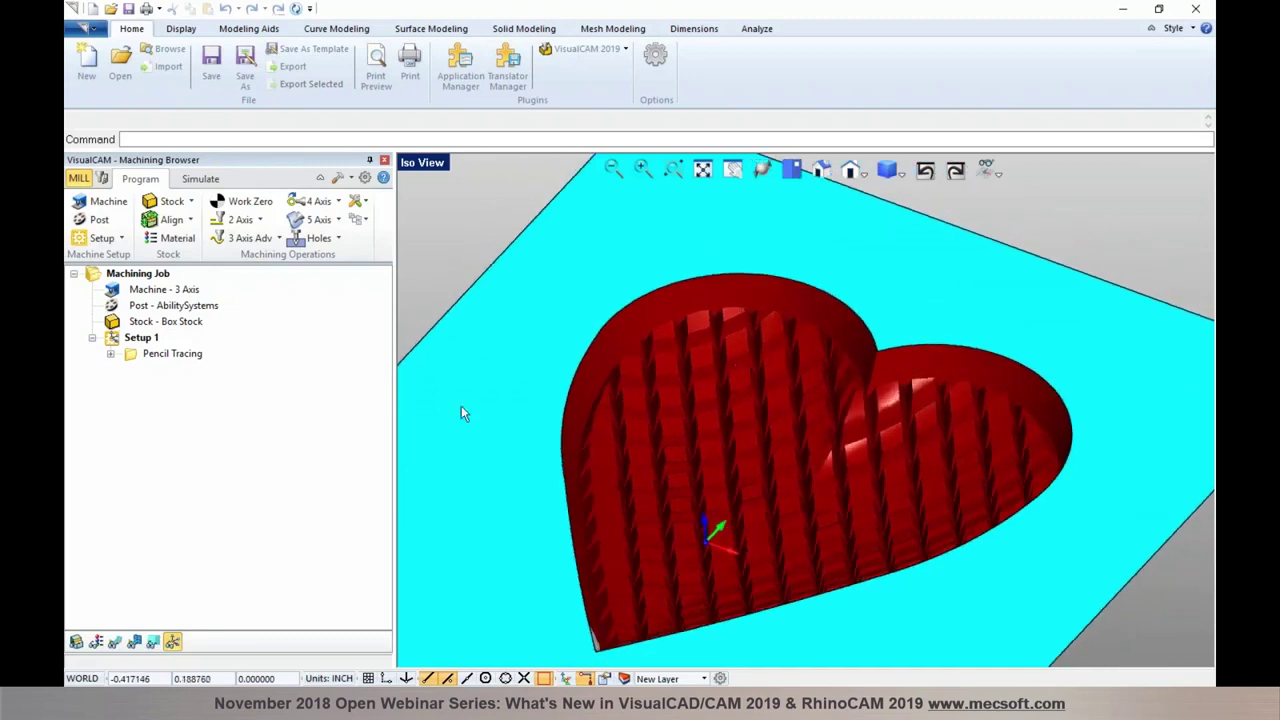
click(172, 353)
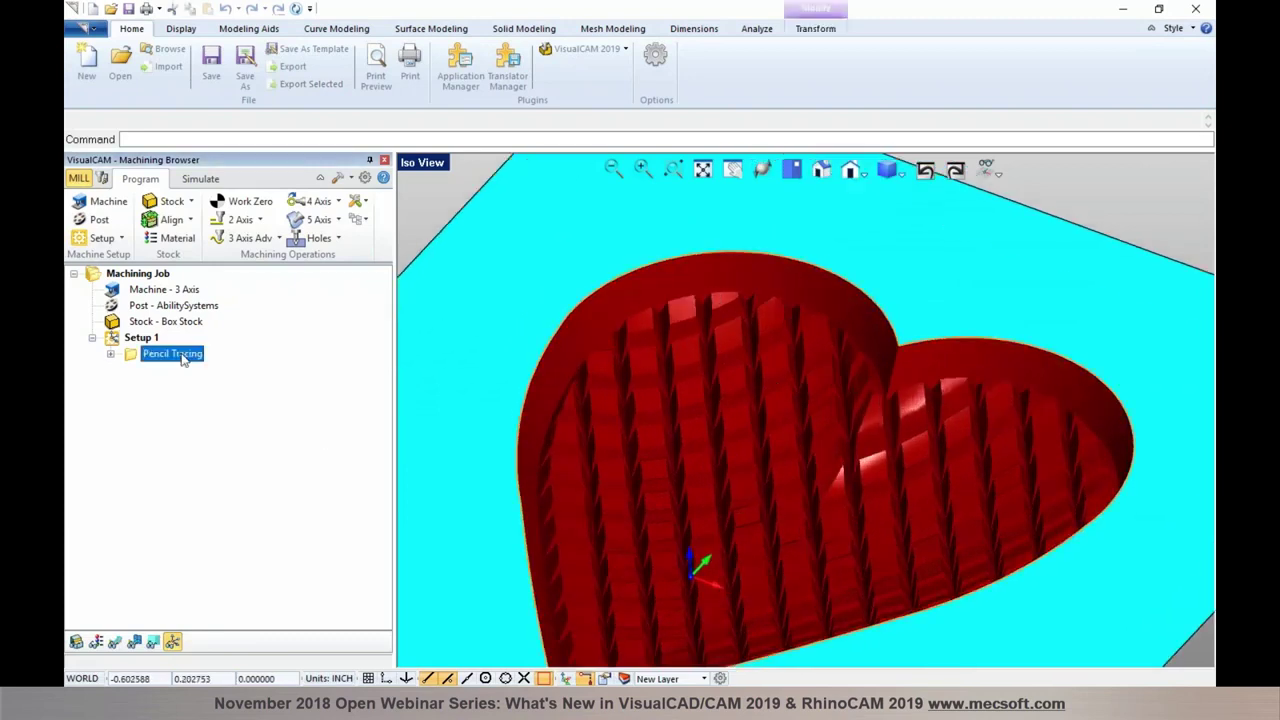
click(115, 641)
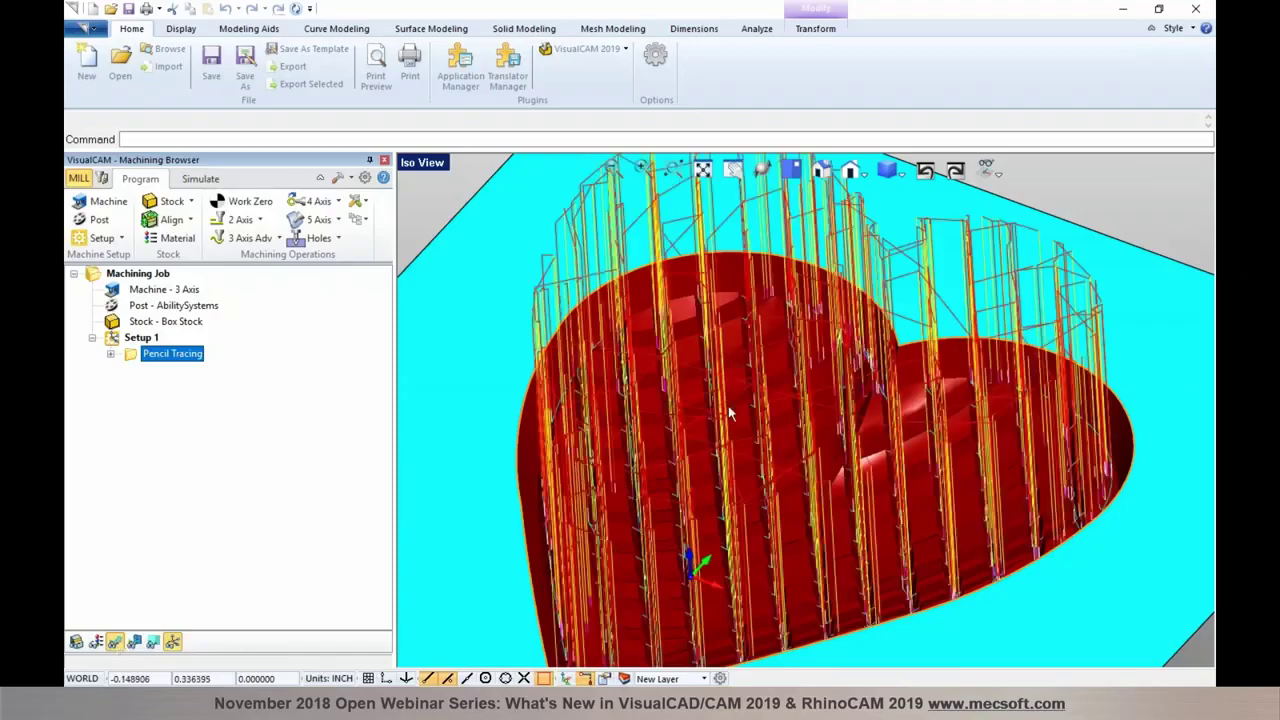
mouse_move(668, 385)
middle_down()
mouse_move(682, 430)
mouse_move(676, 375)
middle_up()
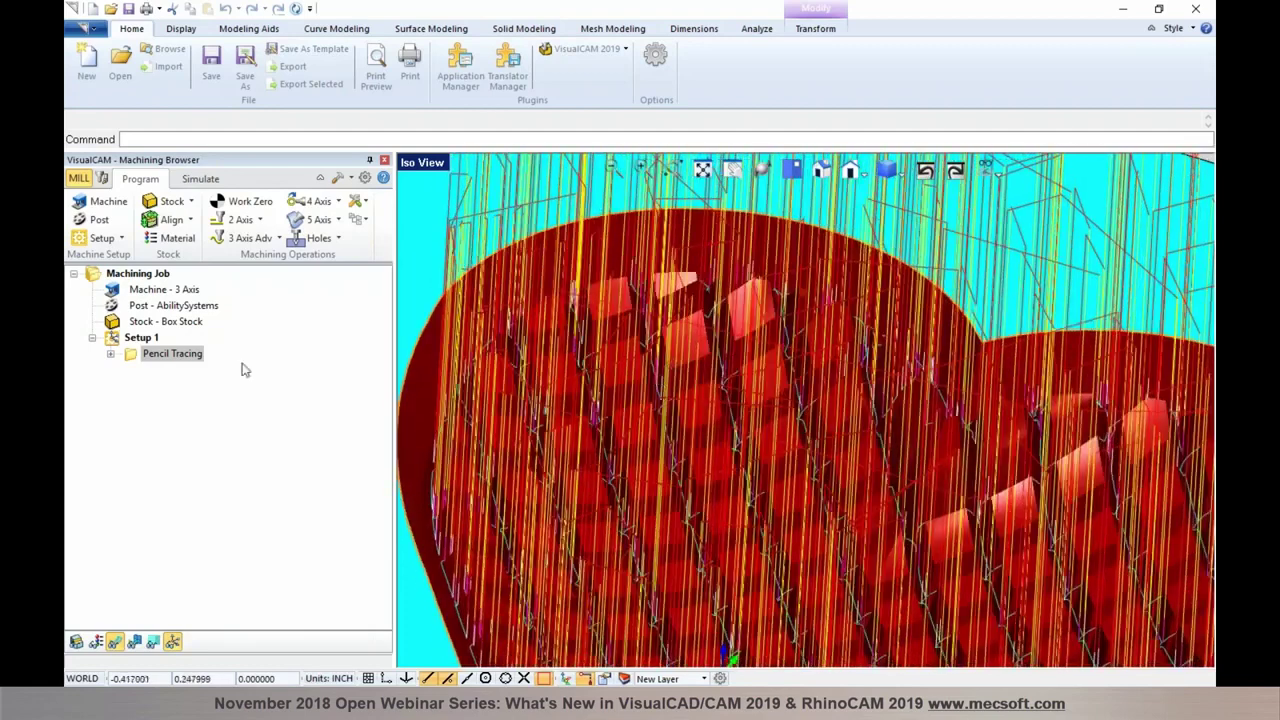
Review the Advanced Parameters of the Pencil Tracing operation, including Minimum Cut Length, and close it without changes.
double_click(145, 353)
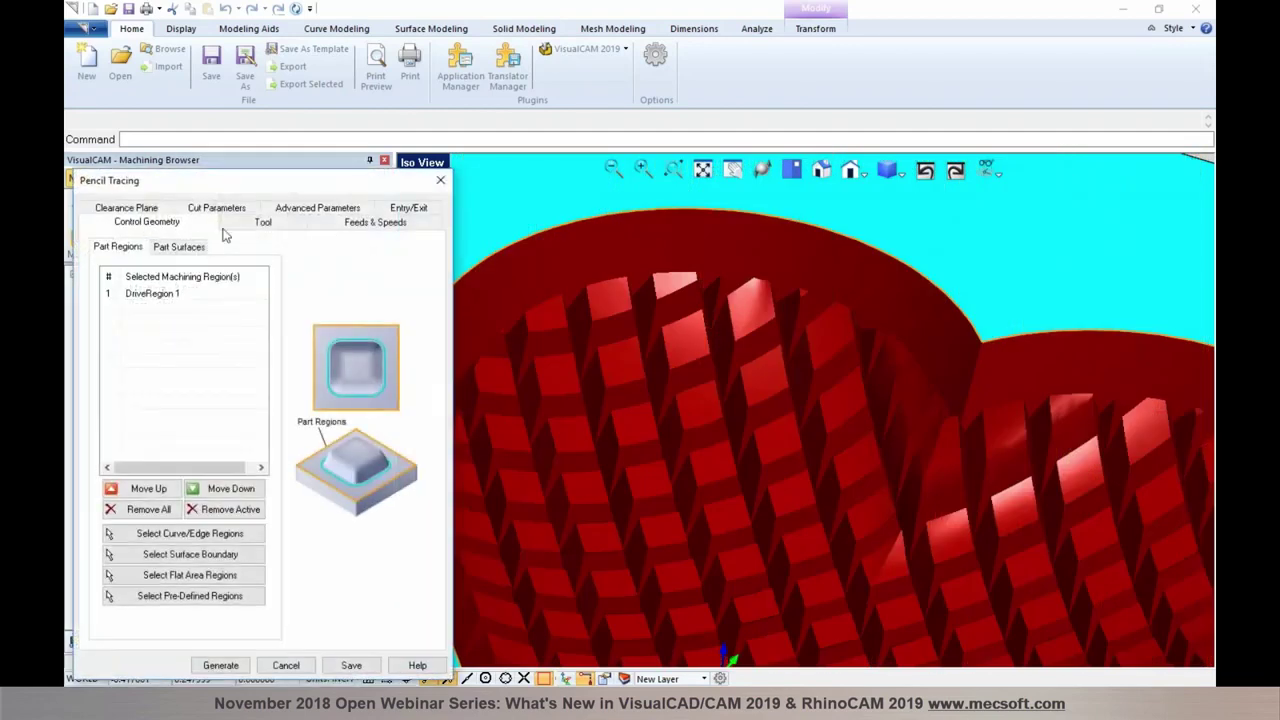
click(282, 210)
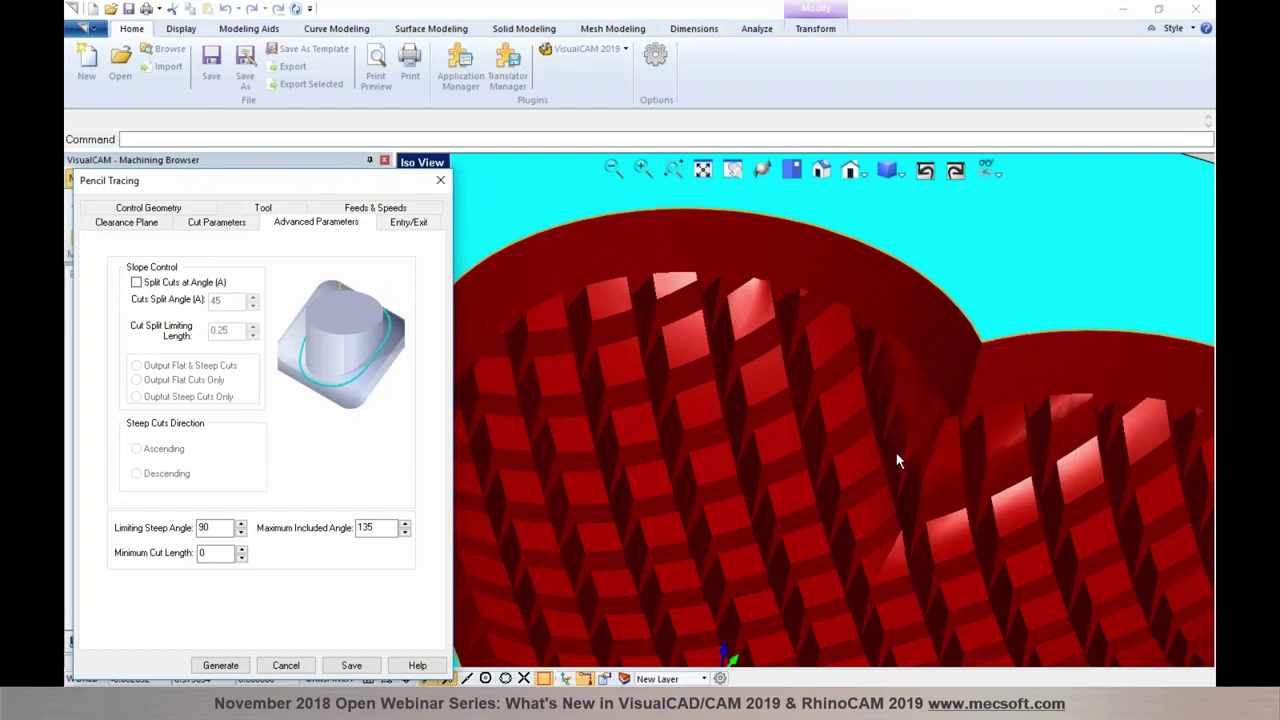
click(286, 665)
Examine the Pencil Tracing toolpath along the grooves of the heart cavity up close and from several angles.
scroll(655, 472, up, 5)
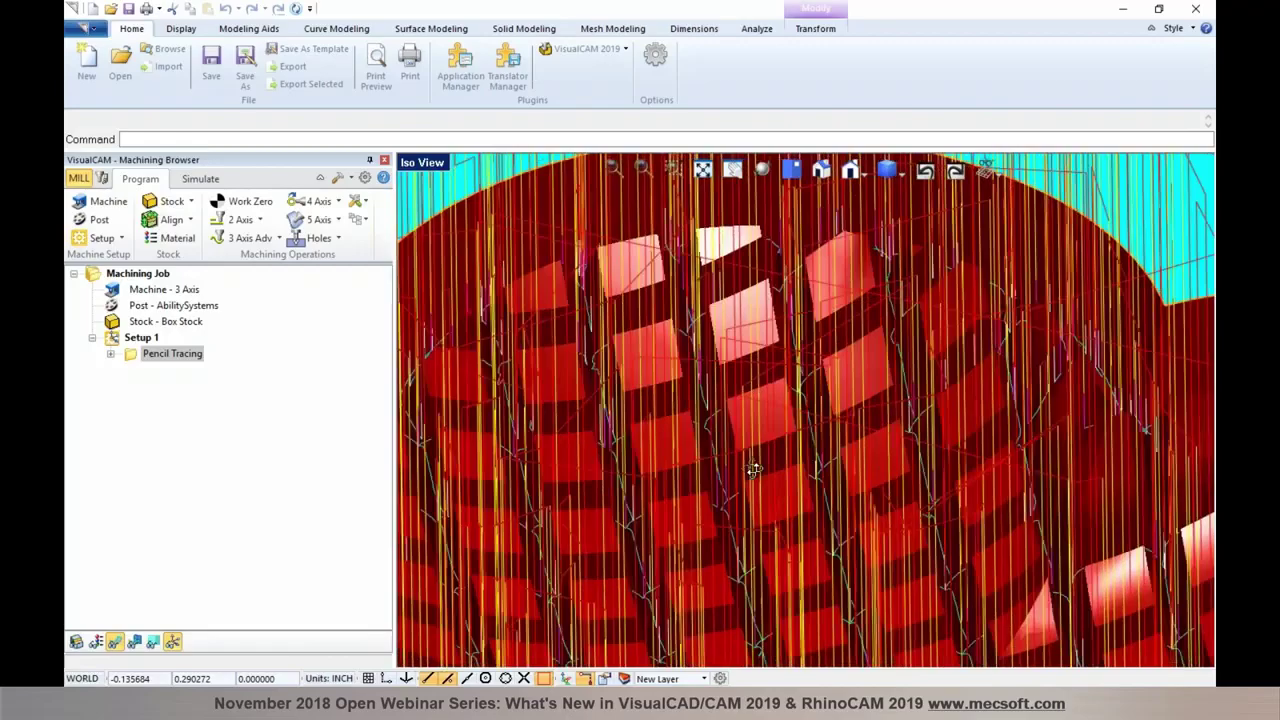
middle_drag(754, 470, 643, 278)
scroll(701, 485, up, 3)
scroll(643, 305, down, 3)
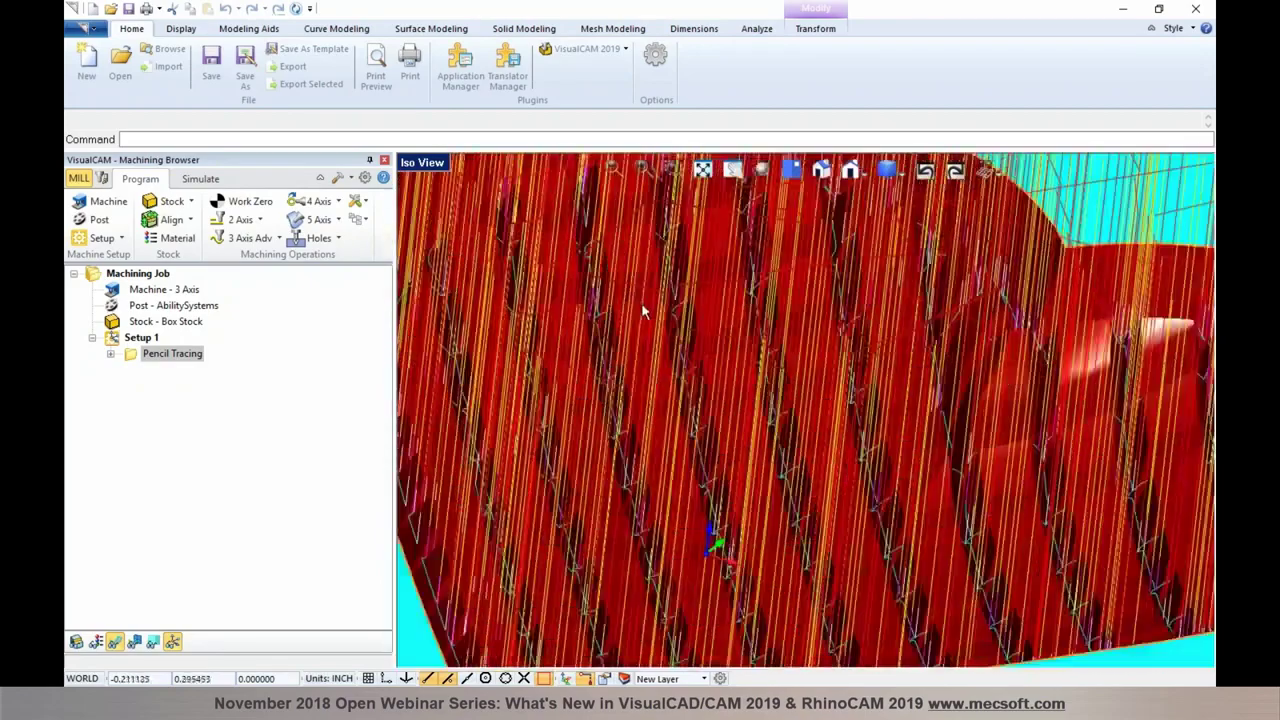
scroll(643, 312, down, 3)
middle_drag(749, 394, 742, 384)
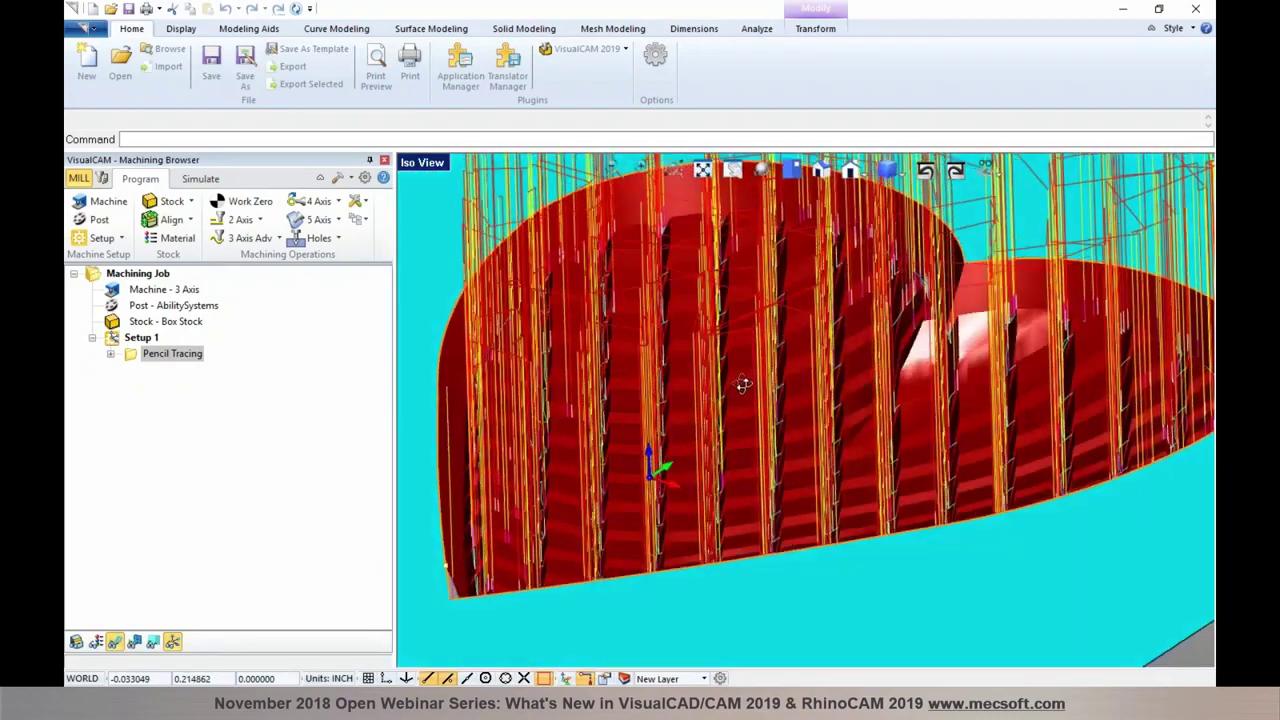
scroll(743, 385, up, 4)
scroll(901, 427, up, 2)
mouse_move(901, 427)
middle_down()
mouse_move(918, 431)
mouse_move(908, 410)
mouse_move(884, 432)
middle_up()
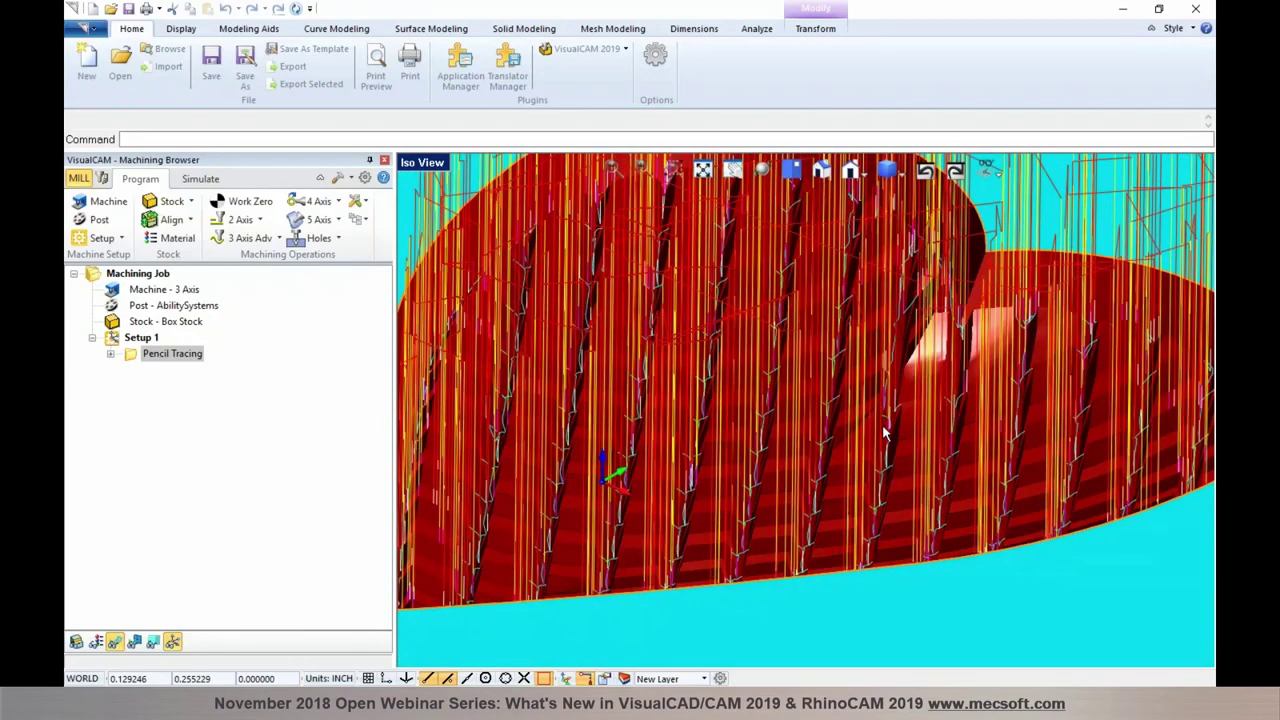
scroll(868, 462, down, 2)
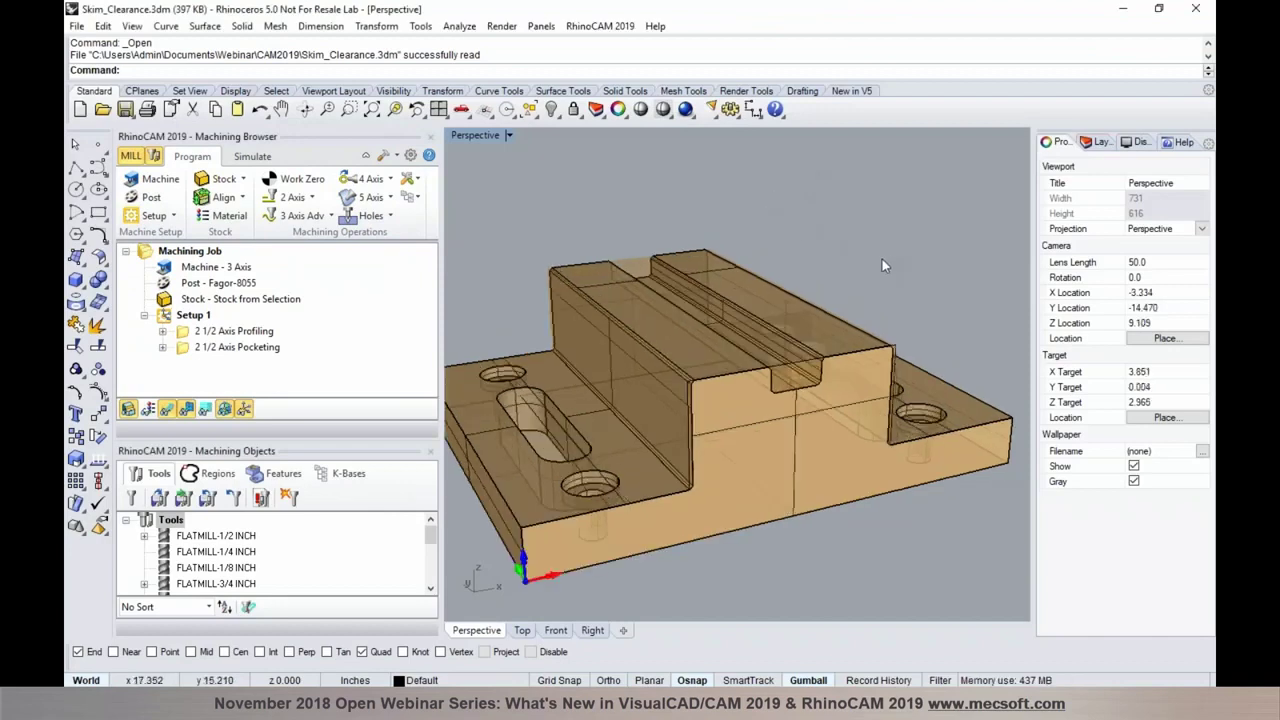
In Skim_Clearance.3dm, simulate the 2 1/2 Axis Profiling operation to its end.
click(230, 331)
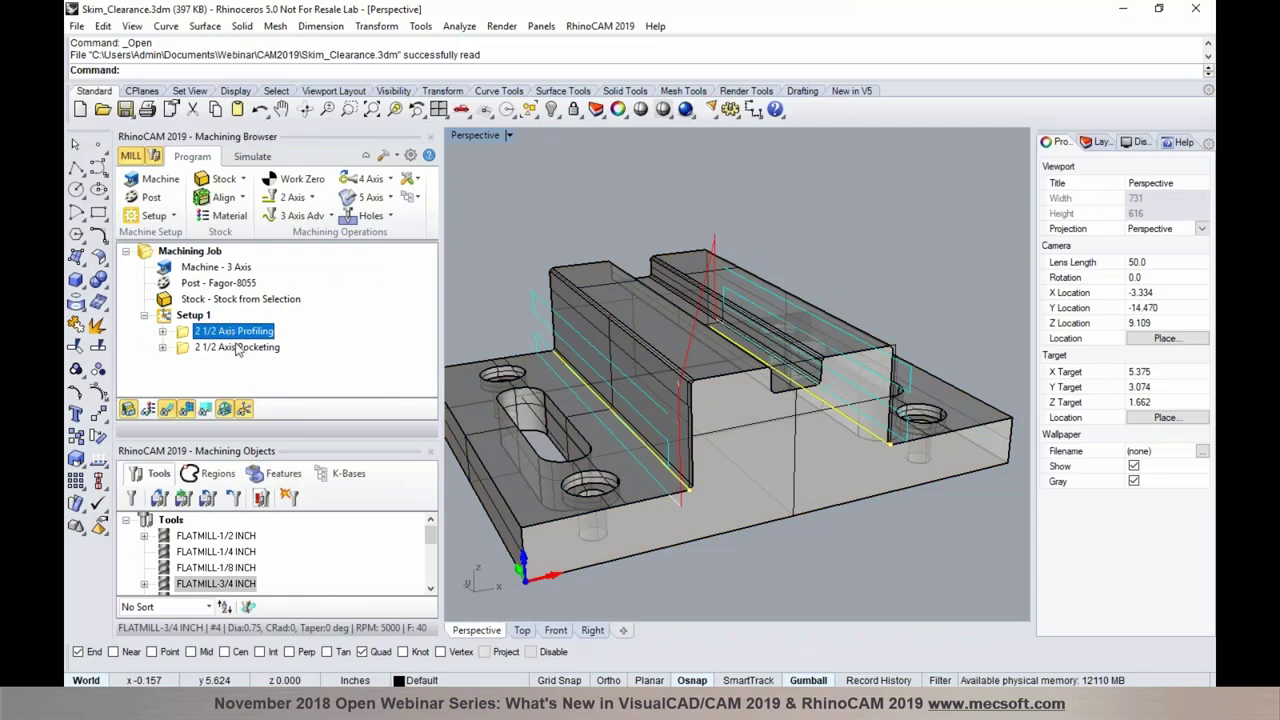
click(252, 157)
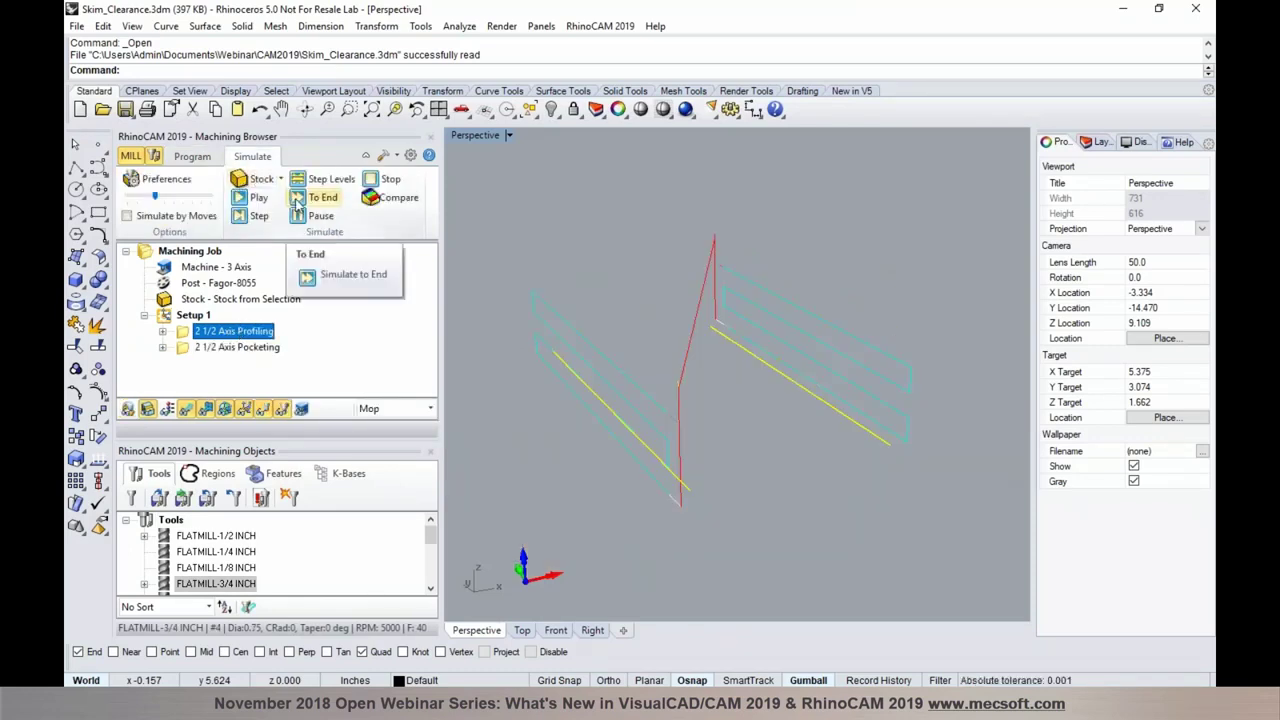
click(297, 199)
Display the 2 1/2 Axis Pocketing toolpath and inspect its transfer move between the two slots.
click(264, 352)
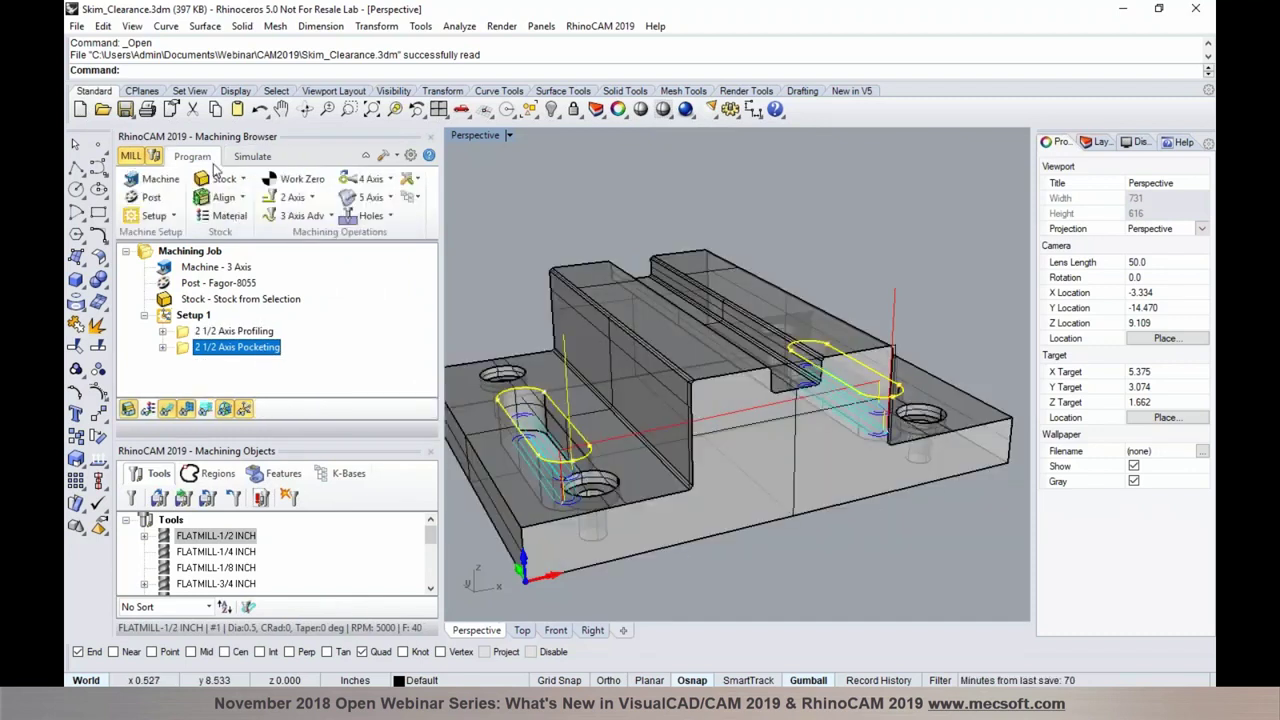
scroll(608, 470, up, 5)
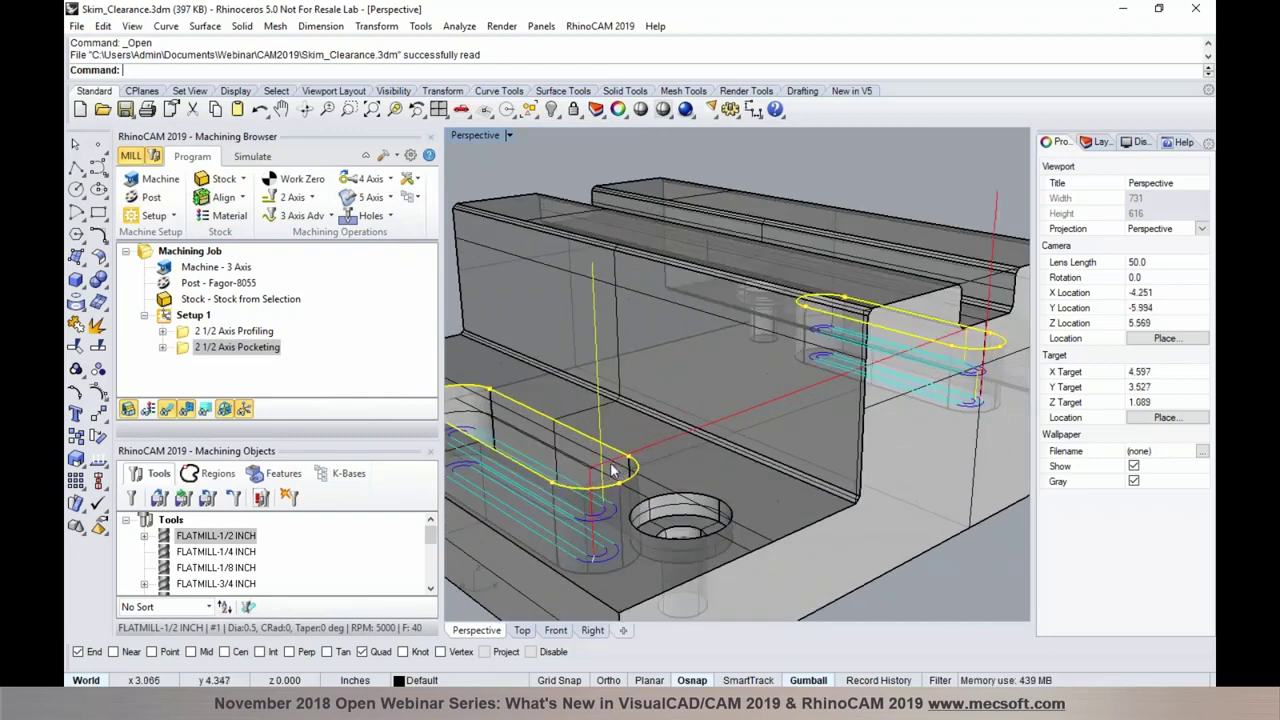
right_drag(610, 468, 587, 452)
scroll(585, 448, down, 2)
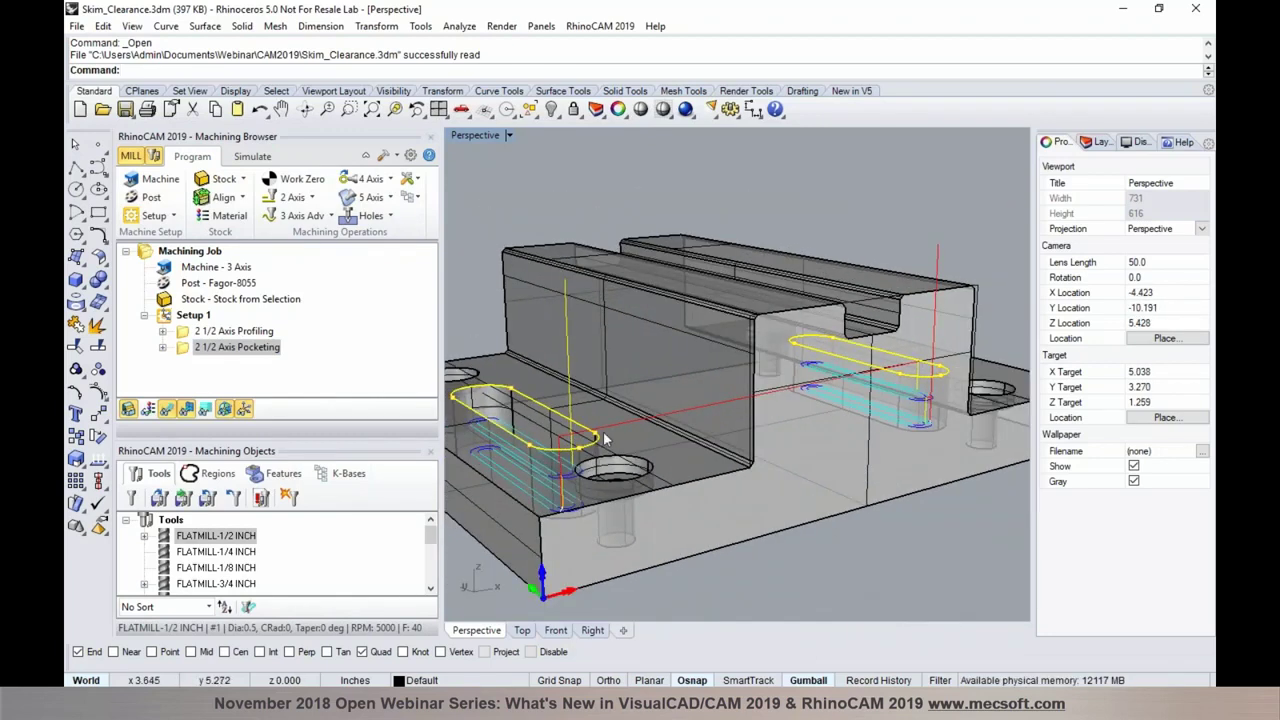
mouse_move(604, 446)
right_down()
mouse_move(636, 459)
mouse_move(597, 436)
right_up()
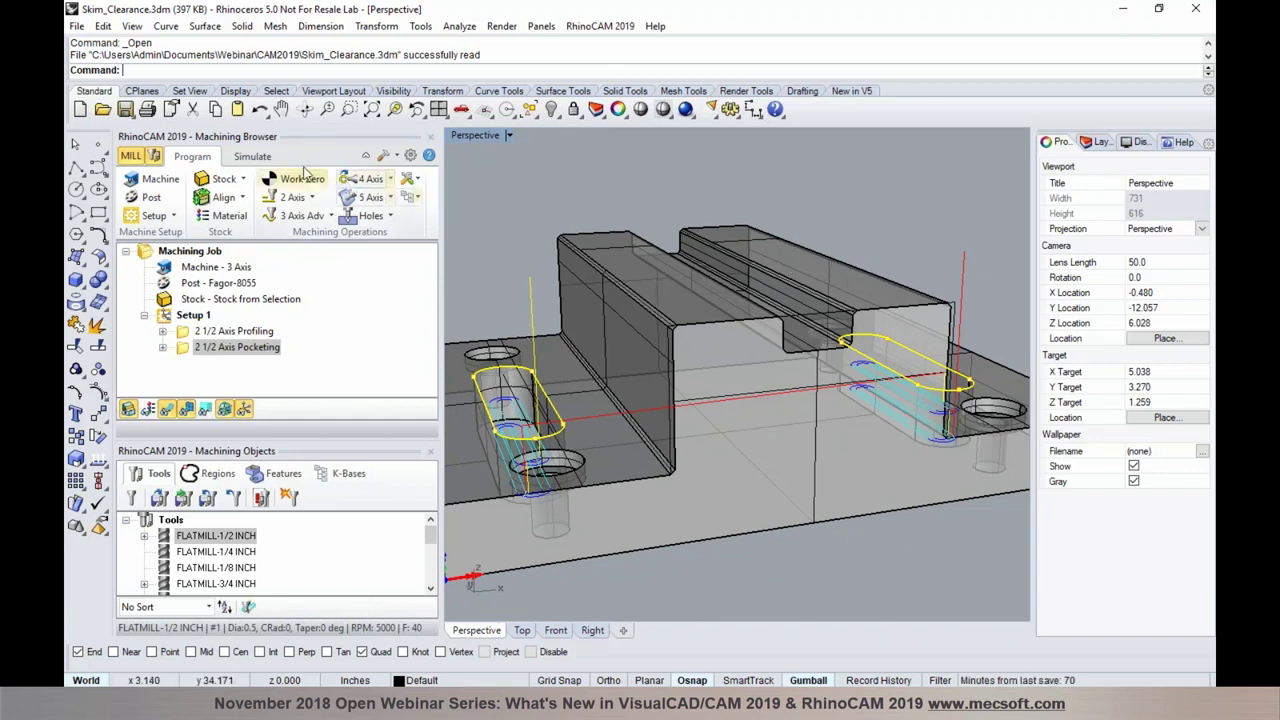
Play the 2 1/2 Axis Pocketing simulation and inspect where the tool transfers between the slots across the raised block.
click(262, 158)
click(256, 199)
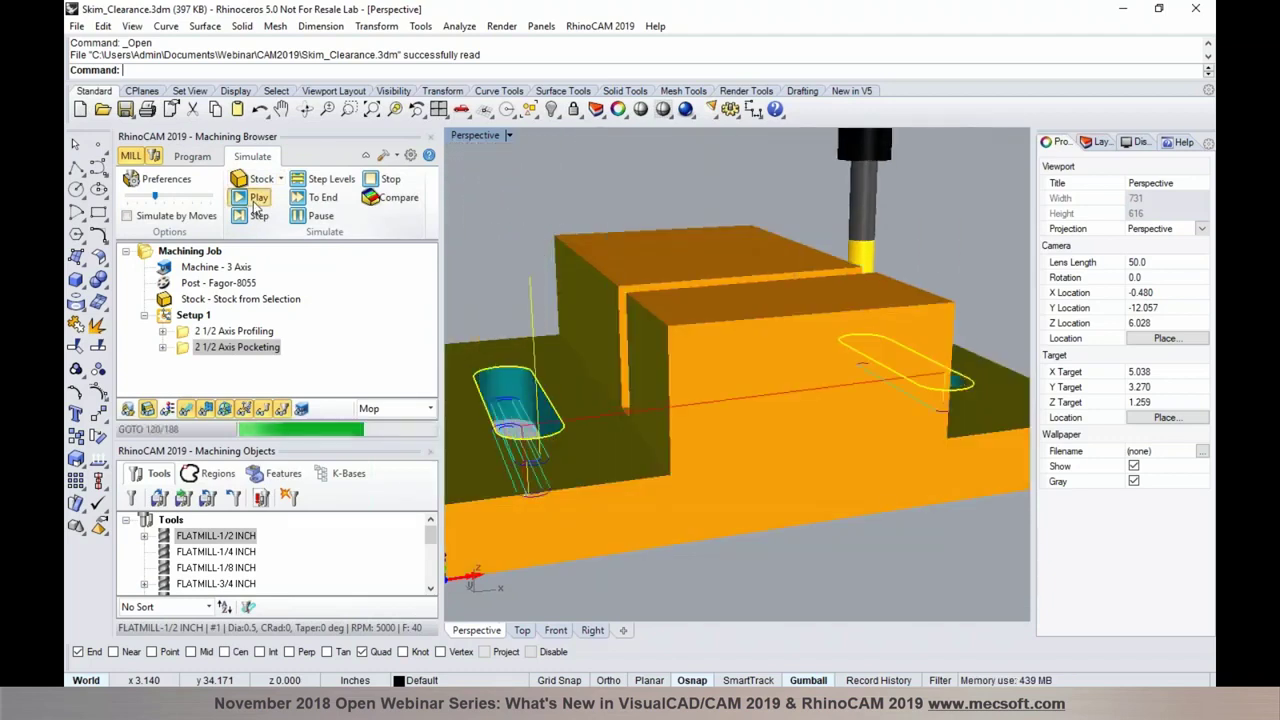
right_drag(715, 367, 760, 366)
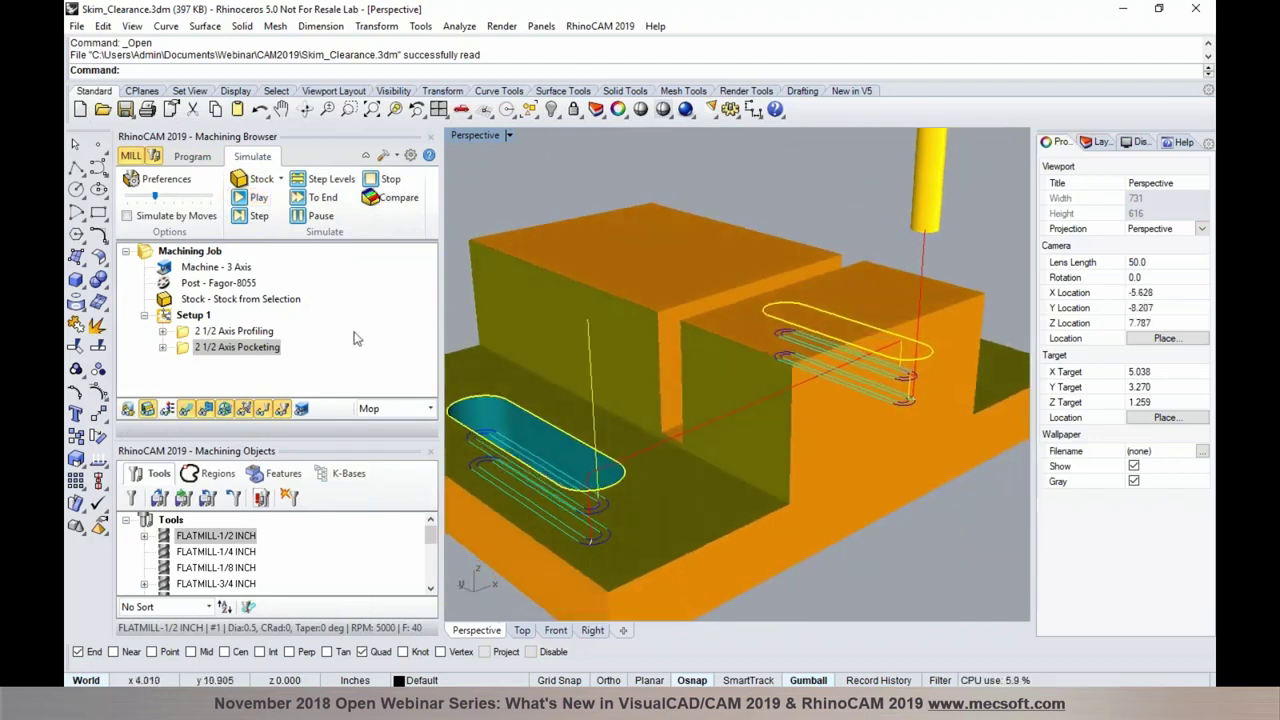
Regenerate the 2 1/2 Axis Pocketing toolpath using the Skim cut transfer method with a skim clearance of 0.1.
click(187, 347)
double_click(187, 347)
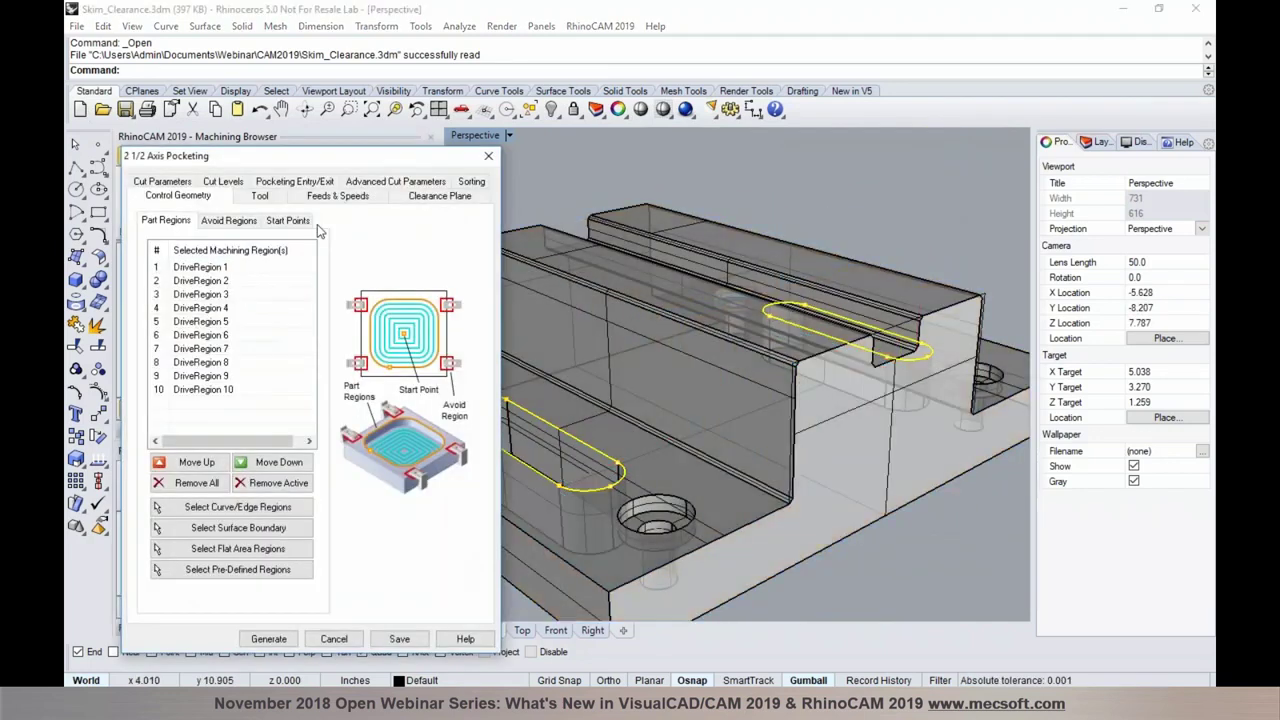
click(428, 201)
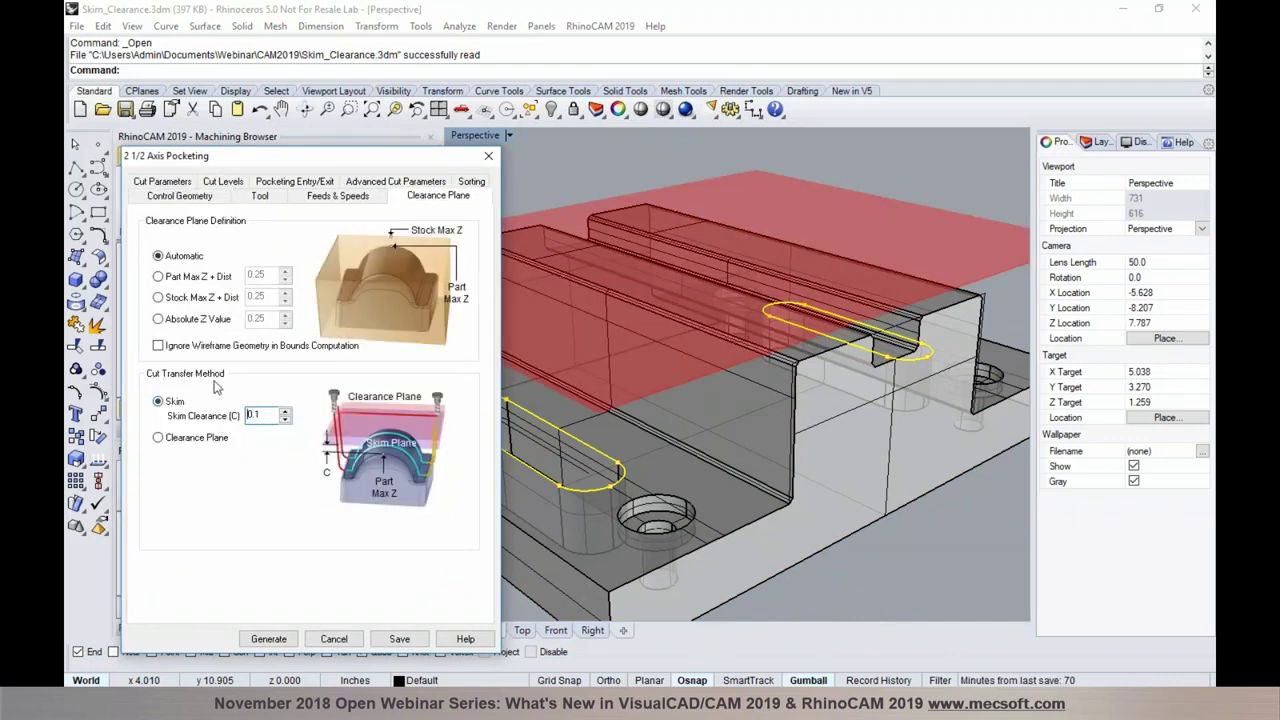
click(288, 638)
right_drag(671, 440, 663, 268)
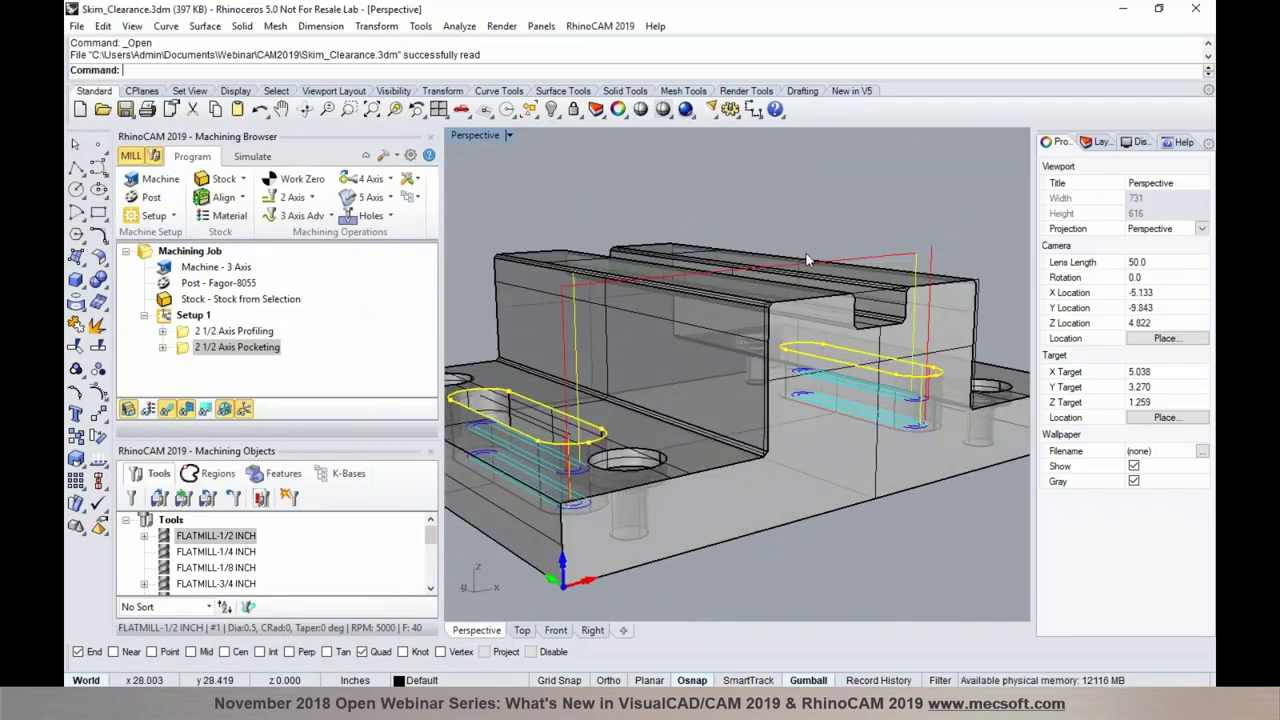
Simulate the regenerated pocketing toolpath, inspect its transfer over the raised block, and return to the programming display.
click(251, 163)
click(239, 203)
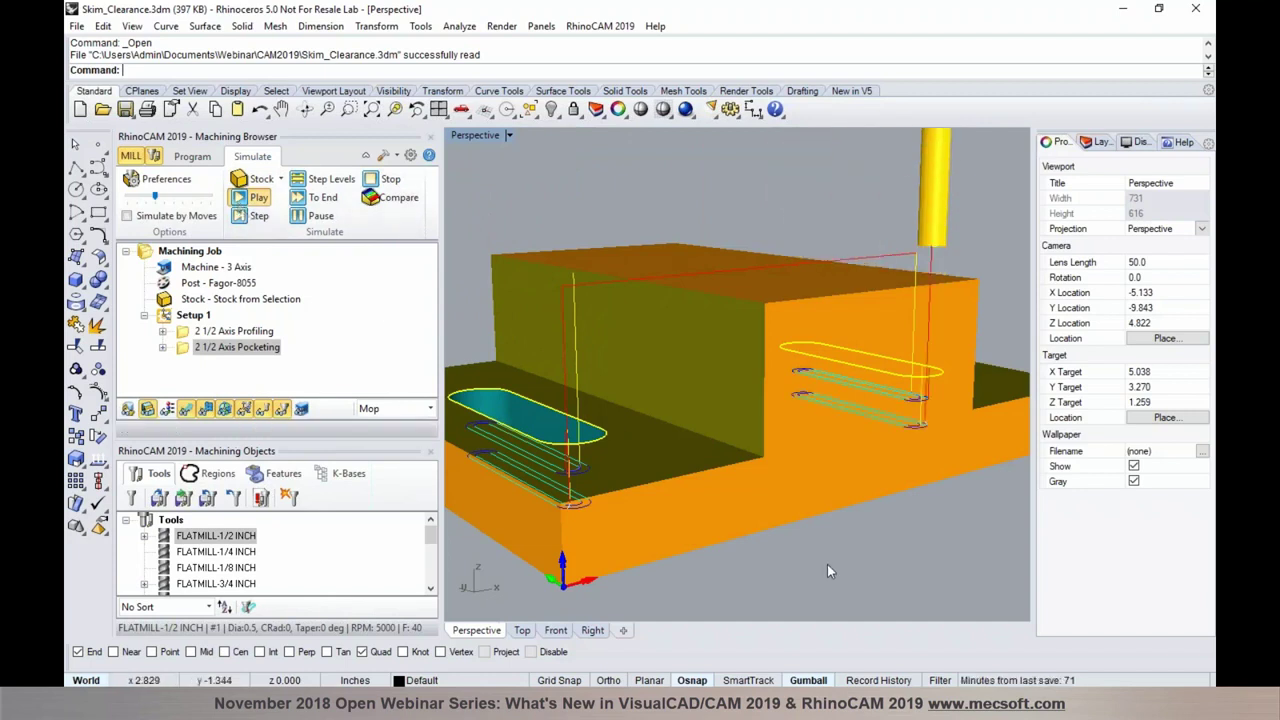
right_drag(828, 564, 847, 583)
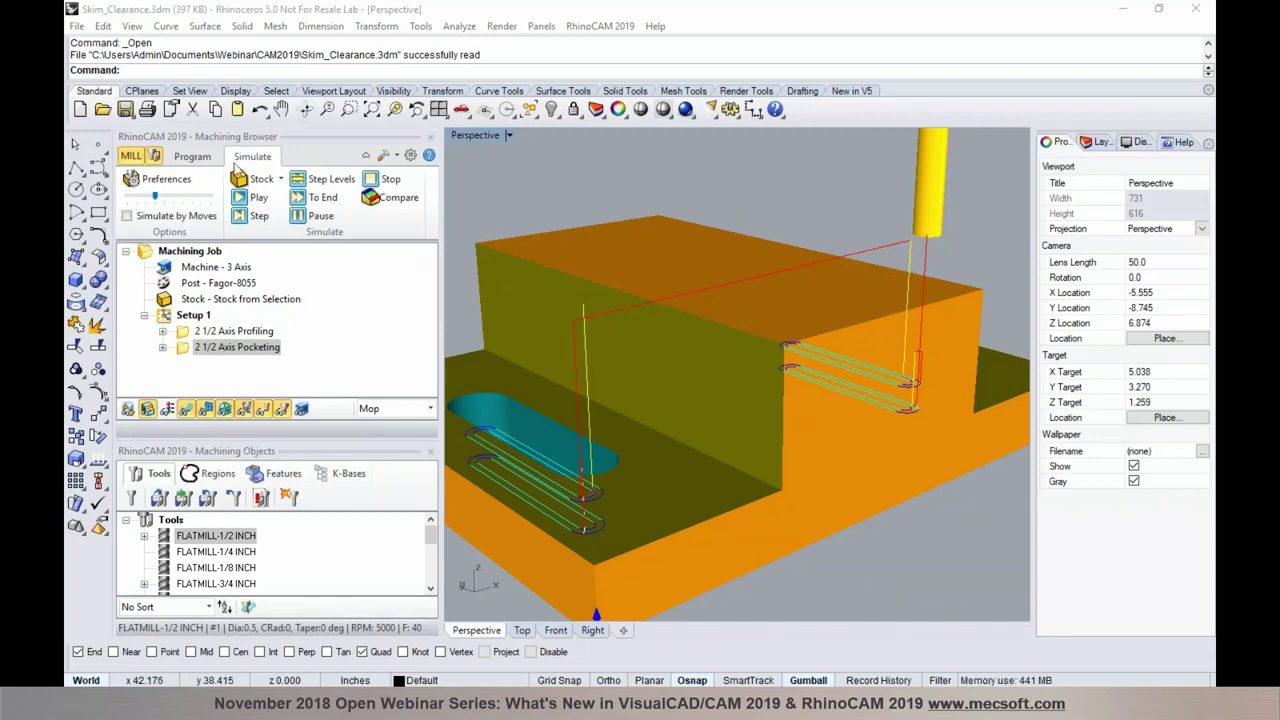
click(205, 159)
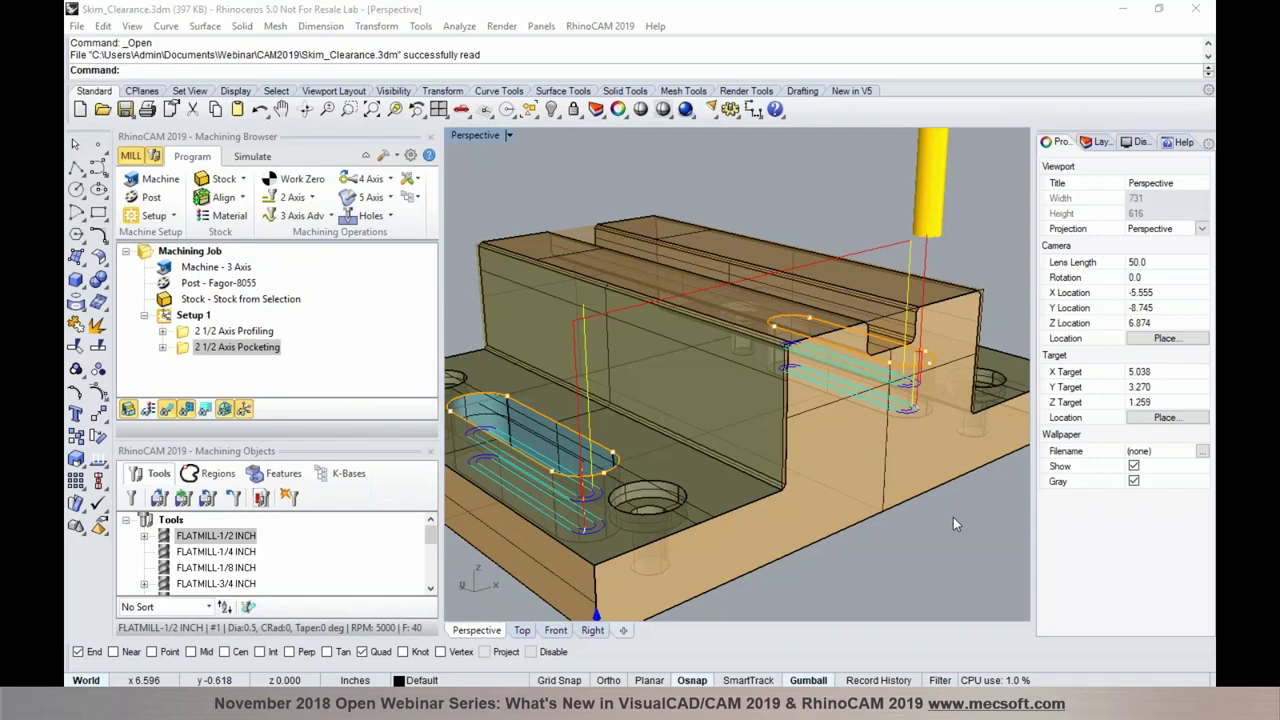
Open the FLATMILL-1/2 INCH tool definition and inspect its feeds and speeds parameters.
scroll(870, 335, down, 5)
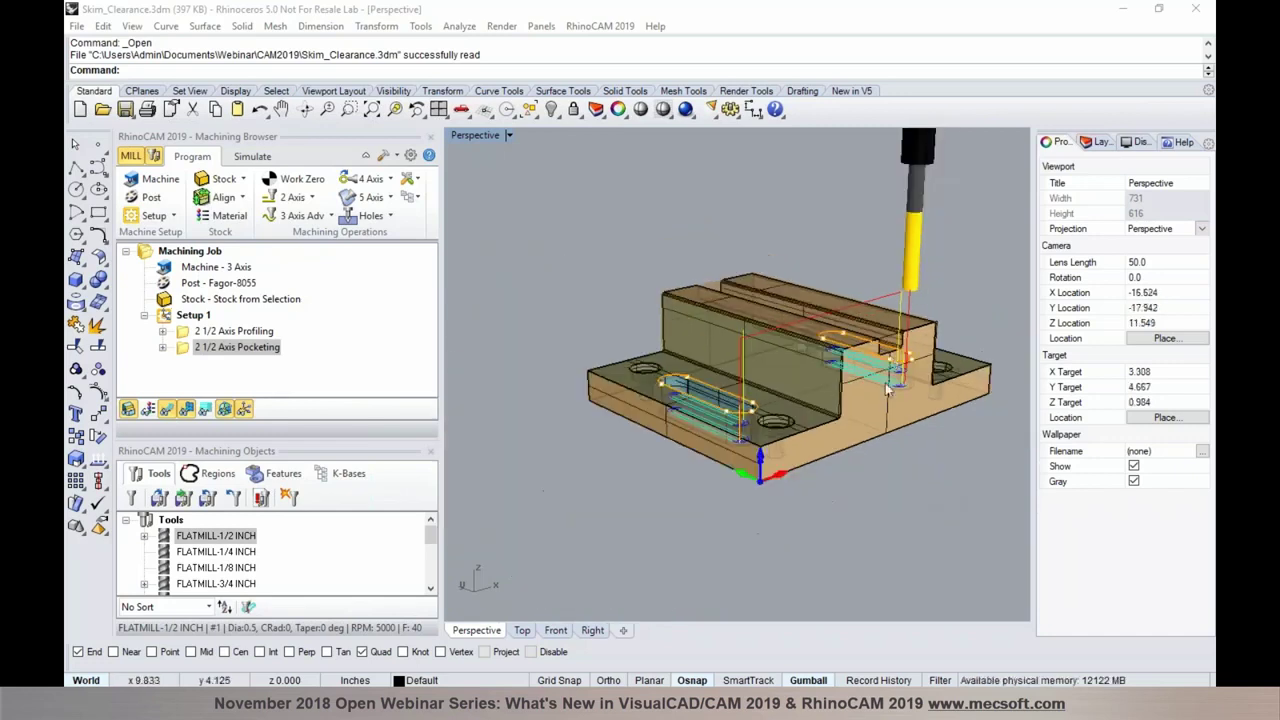
scroll(897, 220, up, 3)
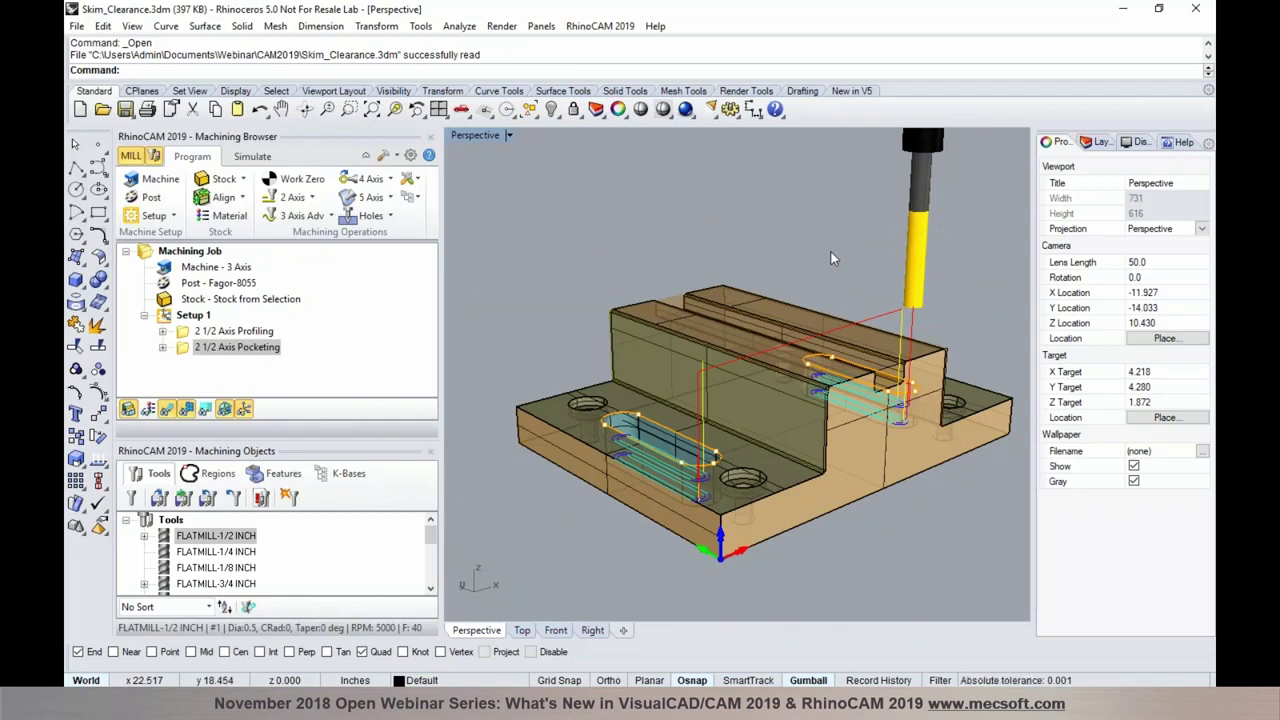
click(171, 540)
double_click(171, 540)
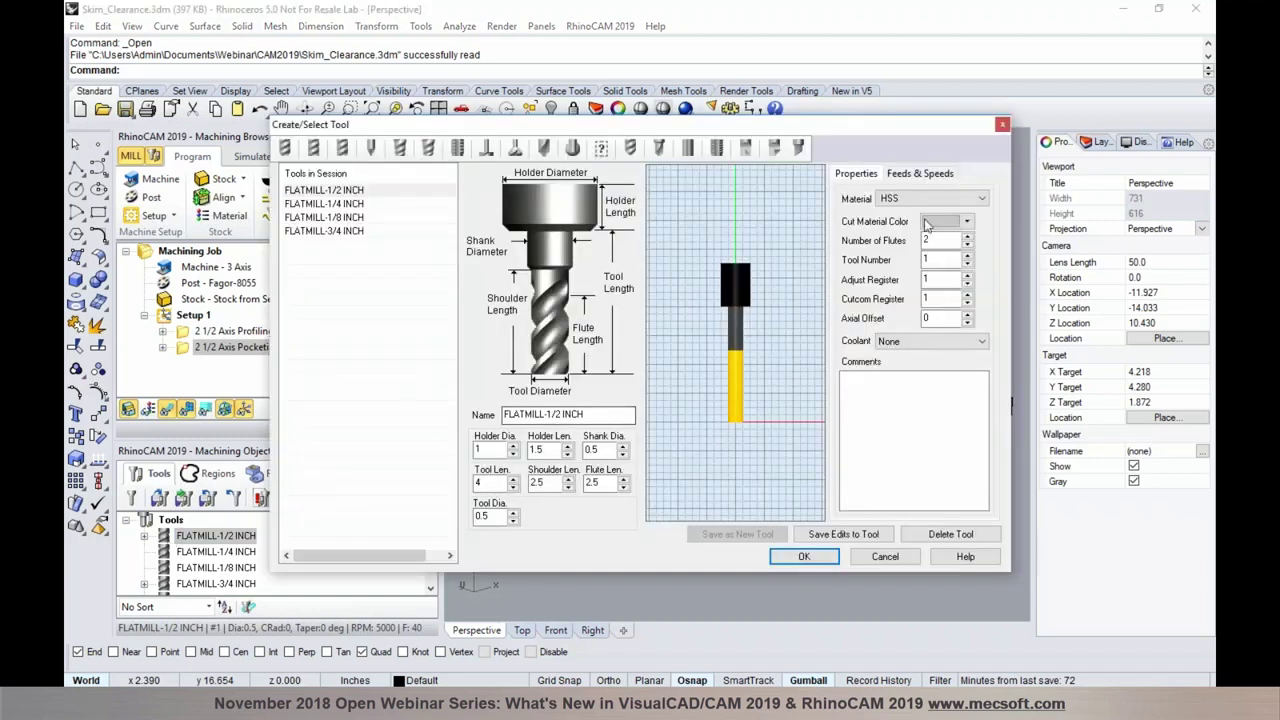
click(942, 176)
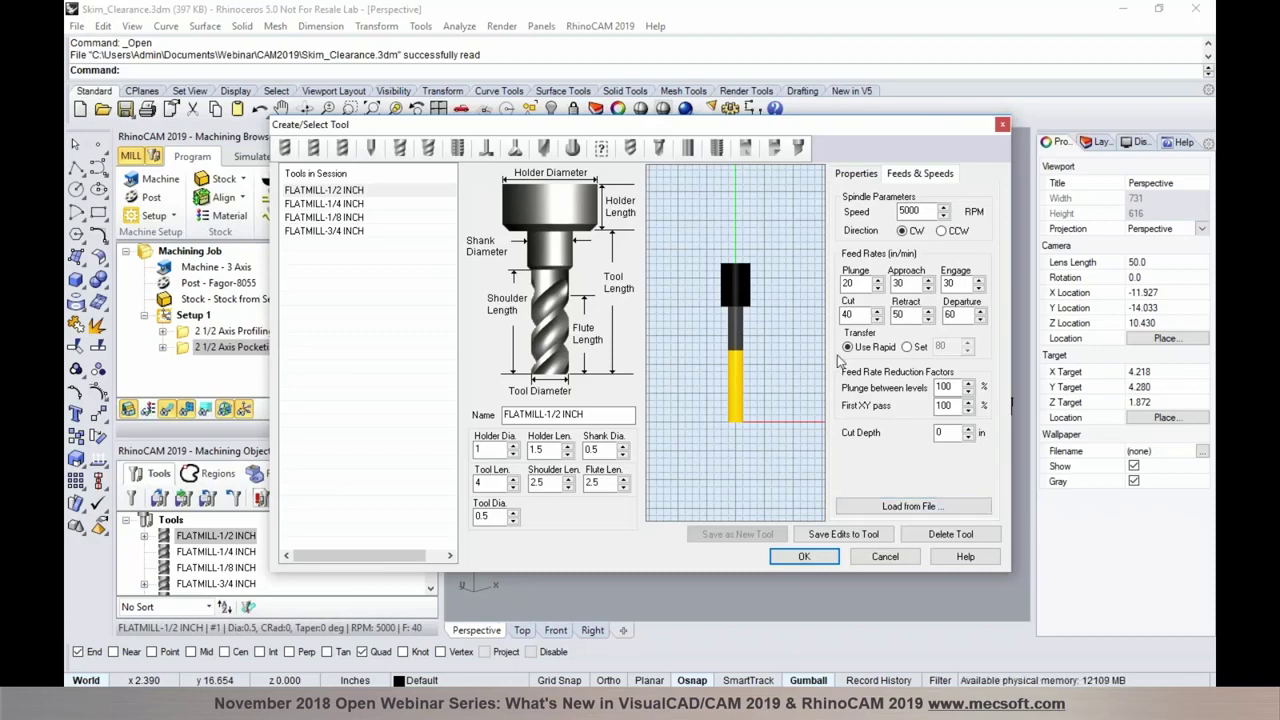
drag(586, 129, 646, 141)
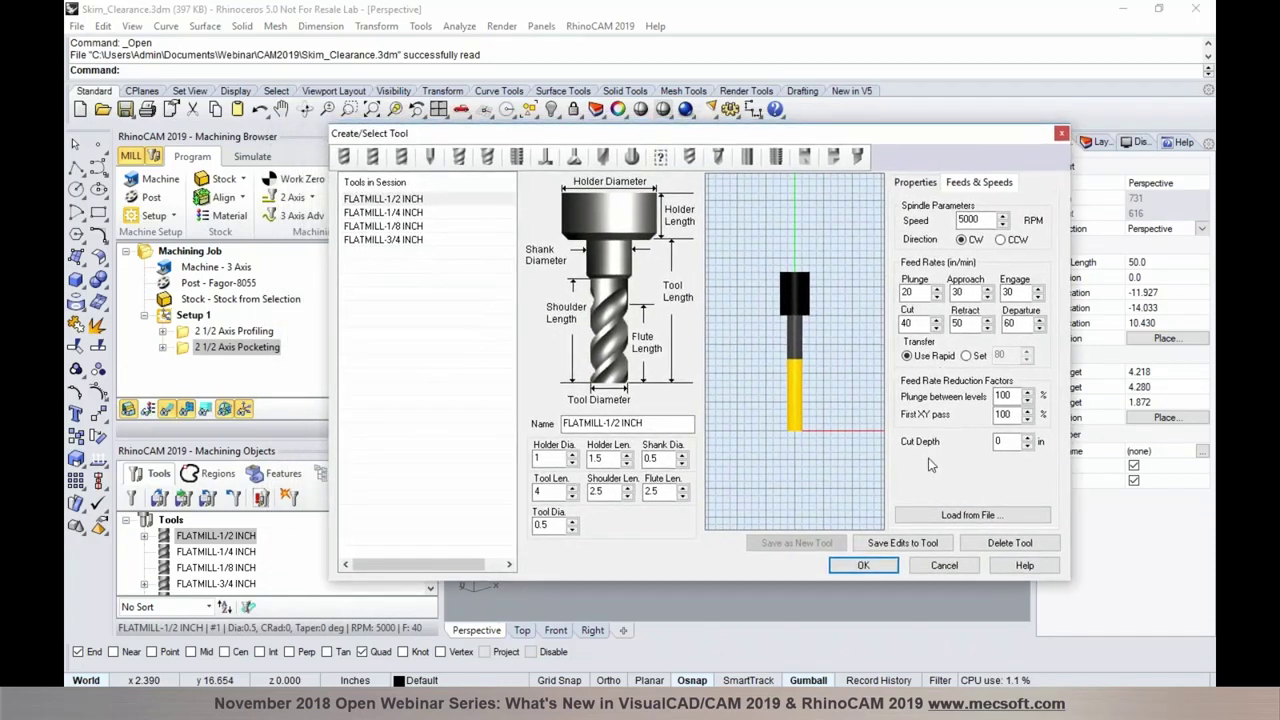
Inspect the maximum spindle speed and cut feed limits in the tool's feeds/speeds table calculator, and close without applying changes.
click(970, 516)
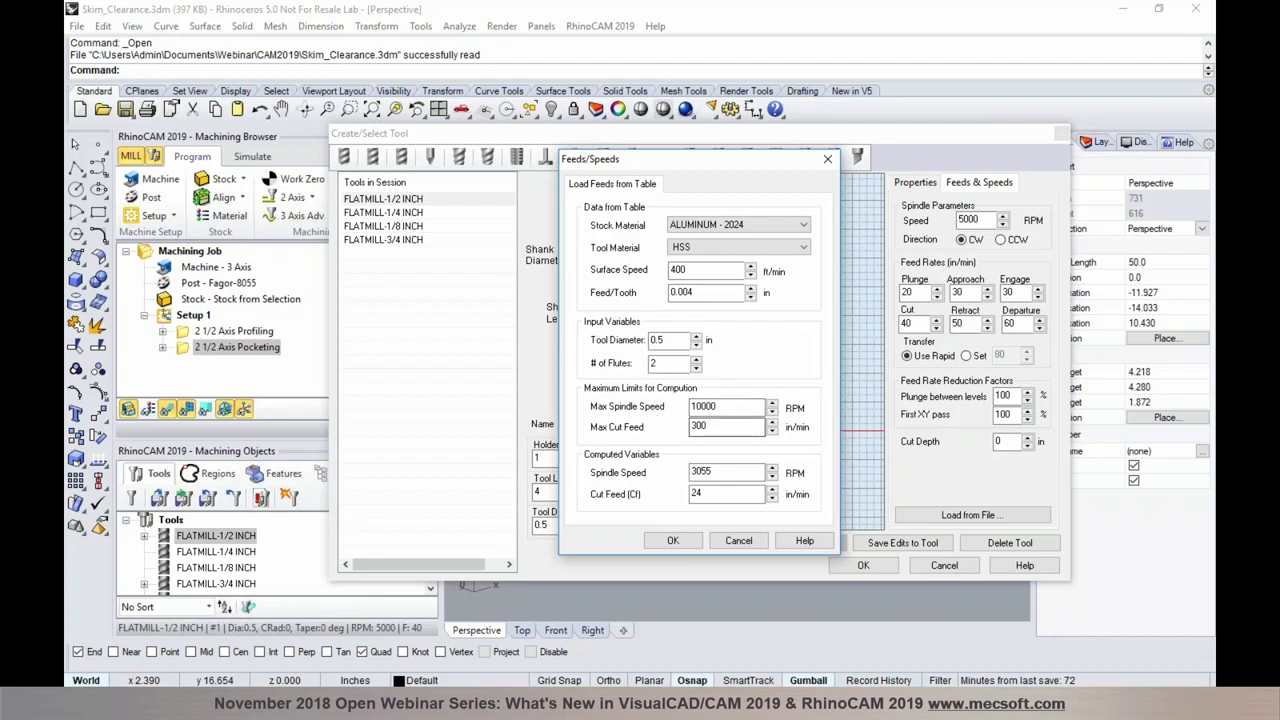
double_click(697, 425)
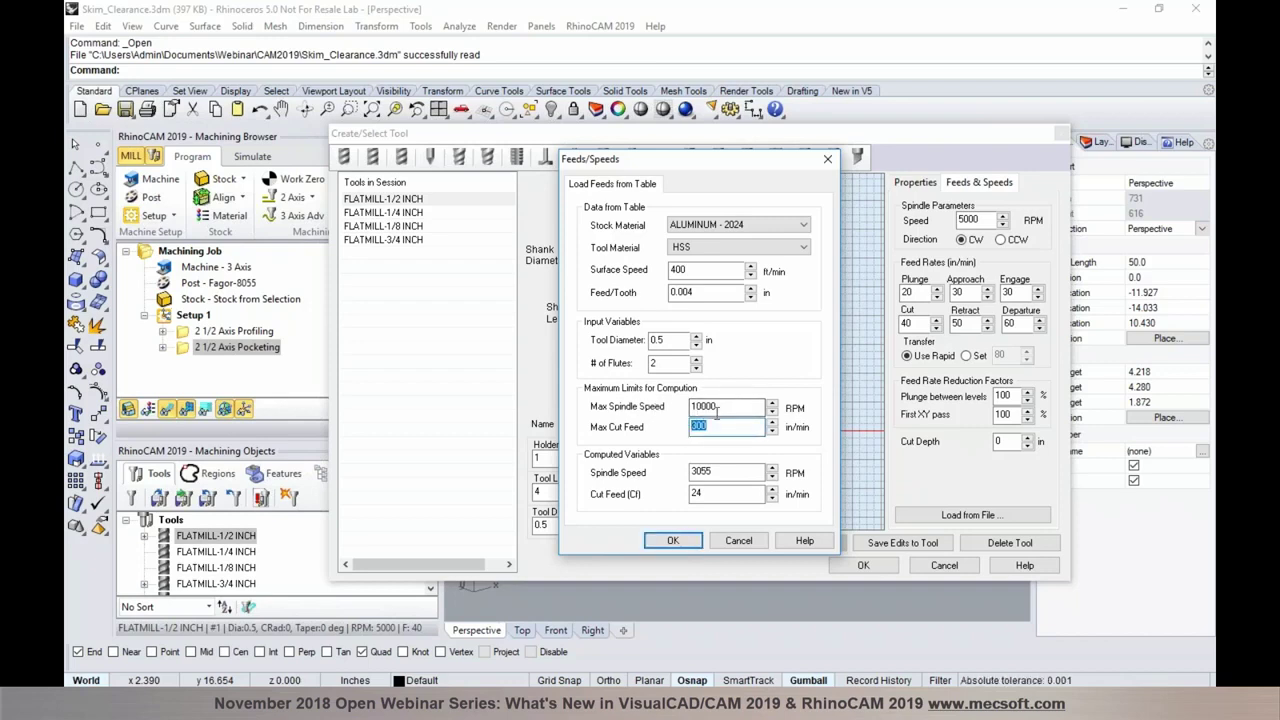
click(717, 428)
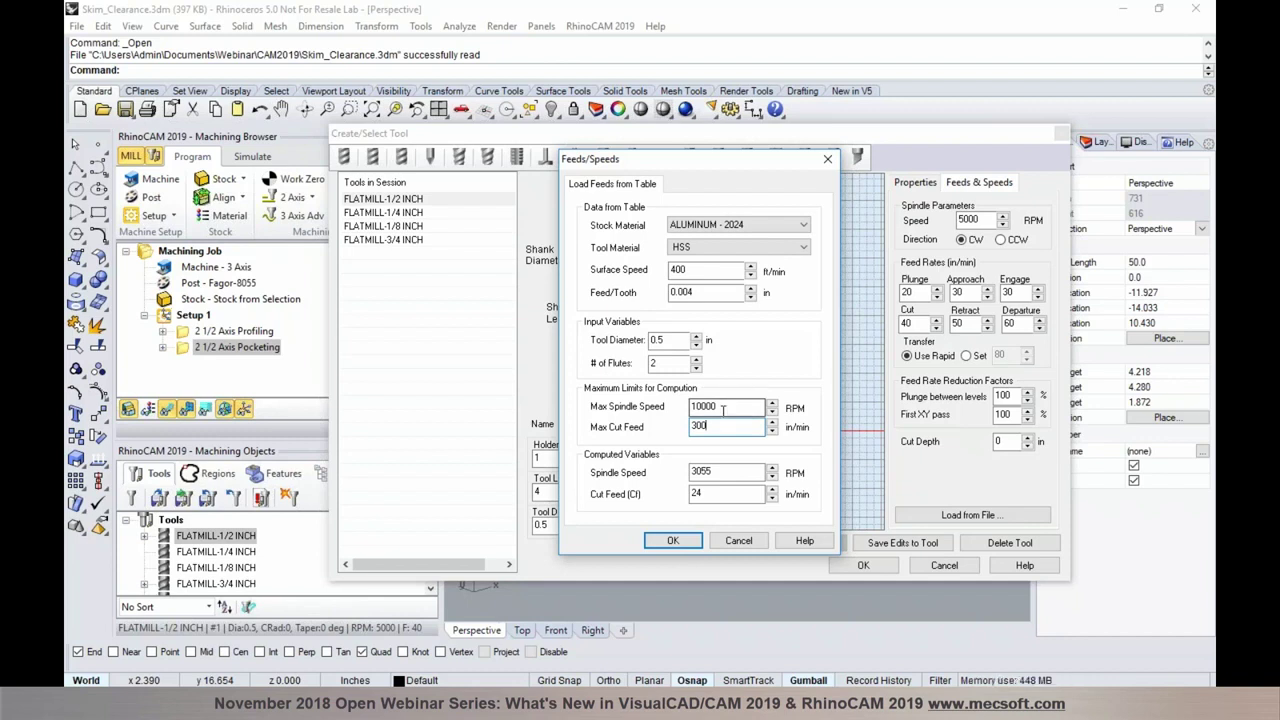
click(738, 540)
click(944, 566)
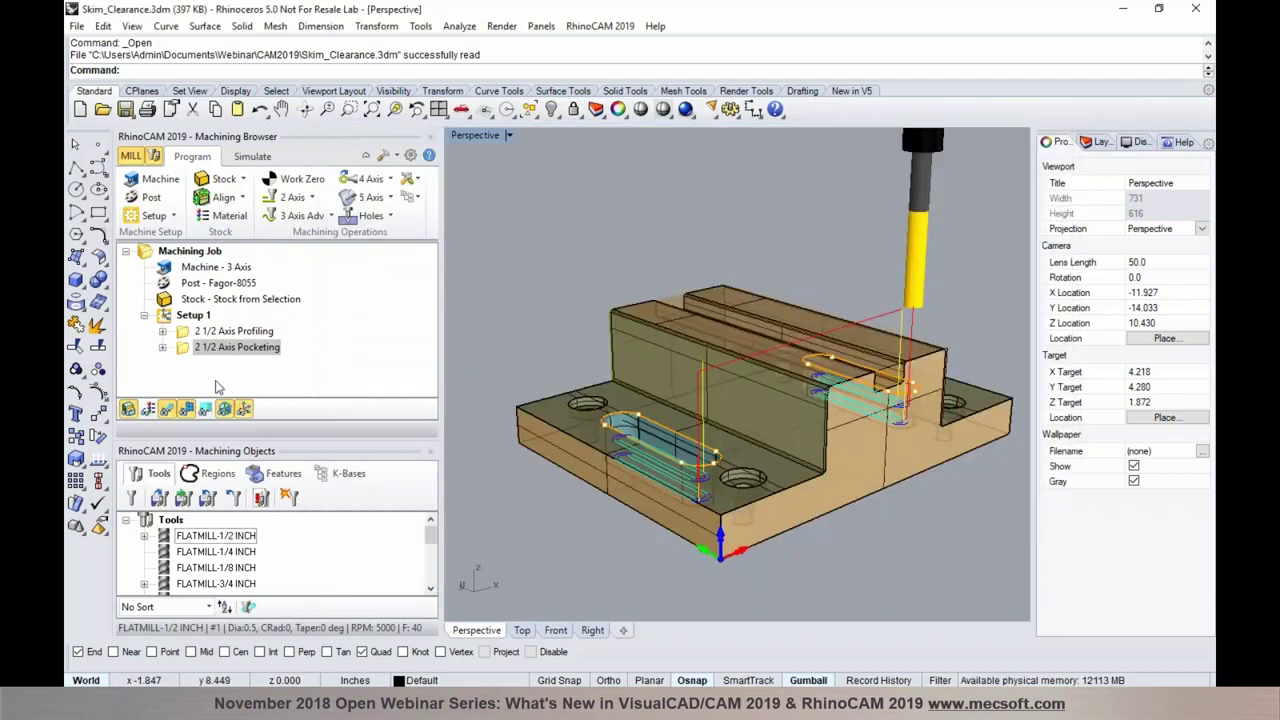
Inspect the feeds/speeds table calculator within the 2 1/2 Axis Pocketing operation and close both dialogs without saving.
click(182, 350)
double_click(182, 350)
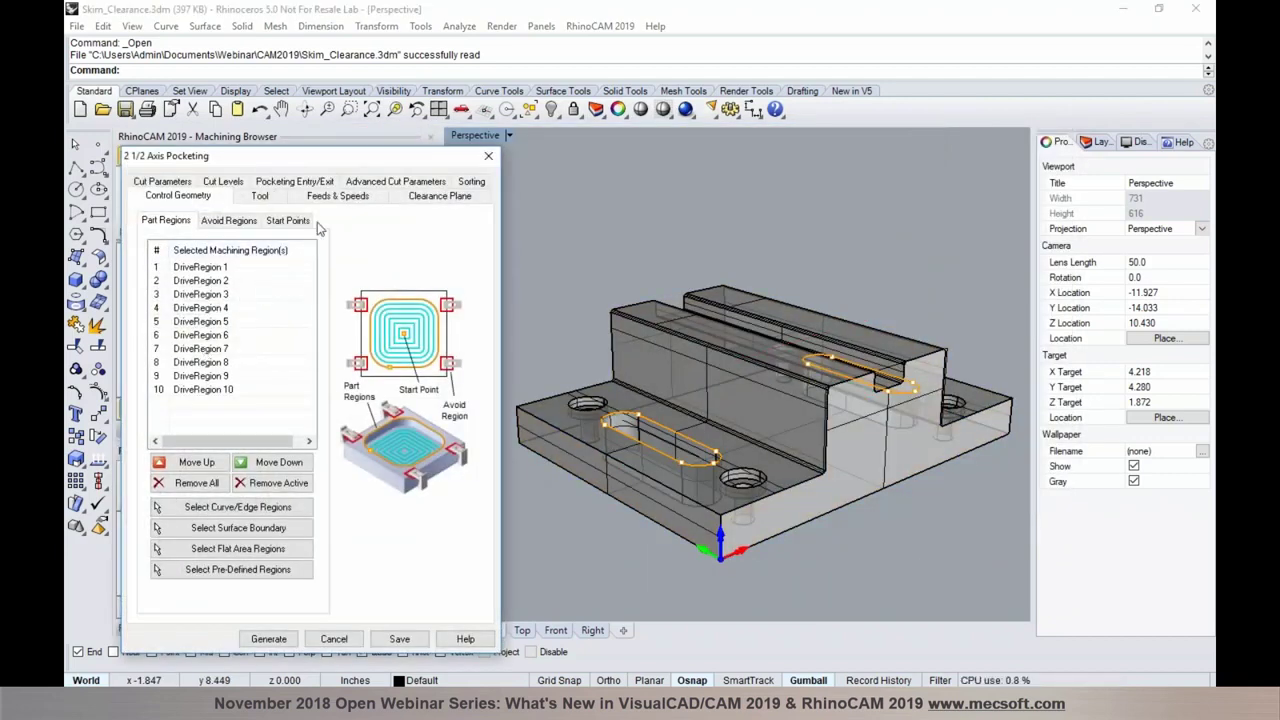
click(335, 196)
click(273, 585)
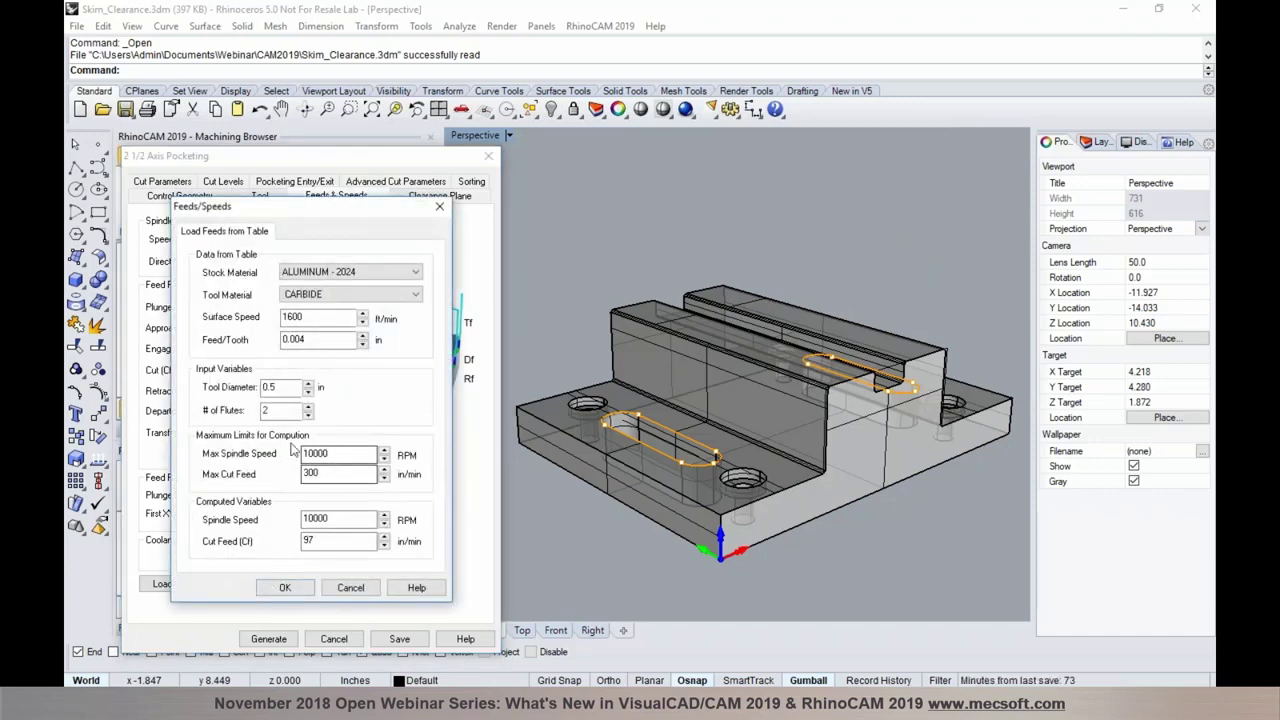
click(350, 587)
click(346, 643)
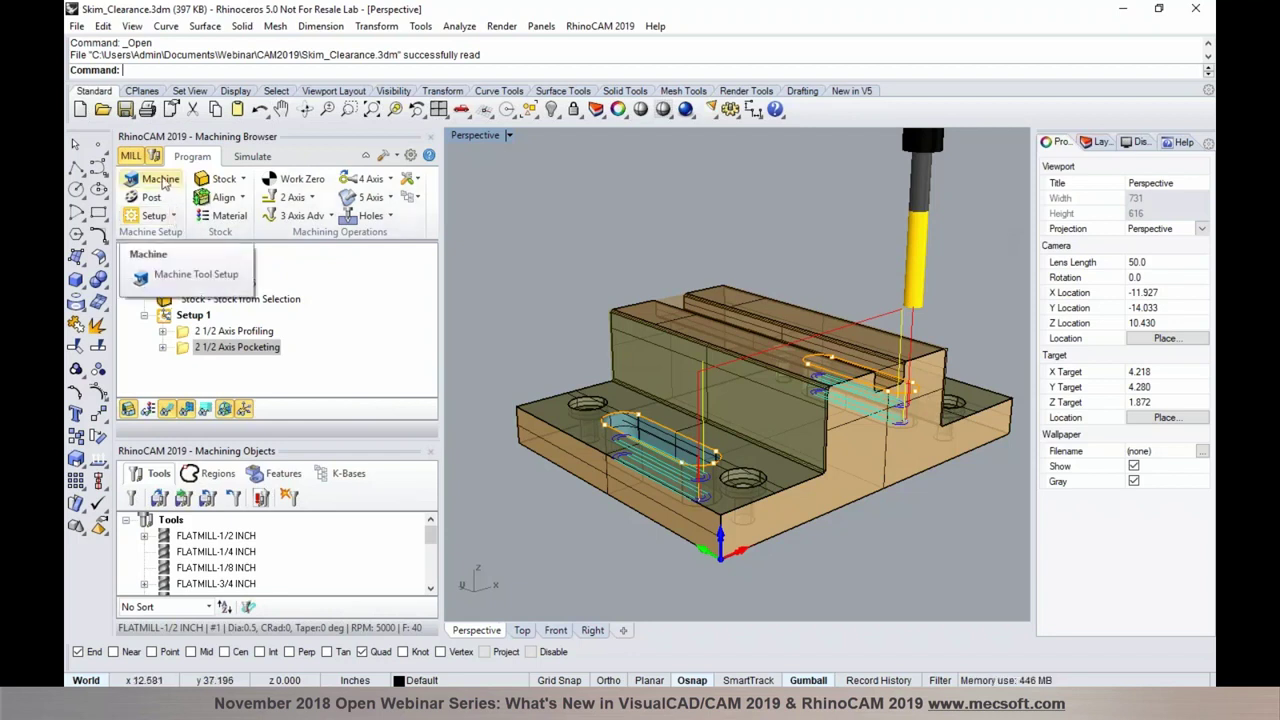
Define the machine tool manually as 5 Axis with a Head-Head configuration.
click(161, 179)
click(250, 98)
click(235, 132)
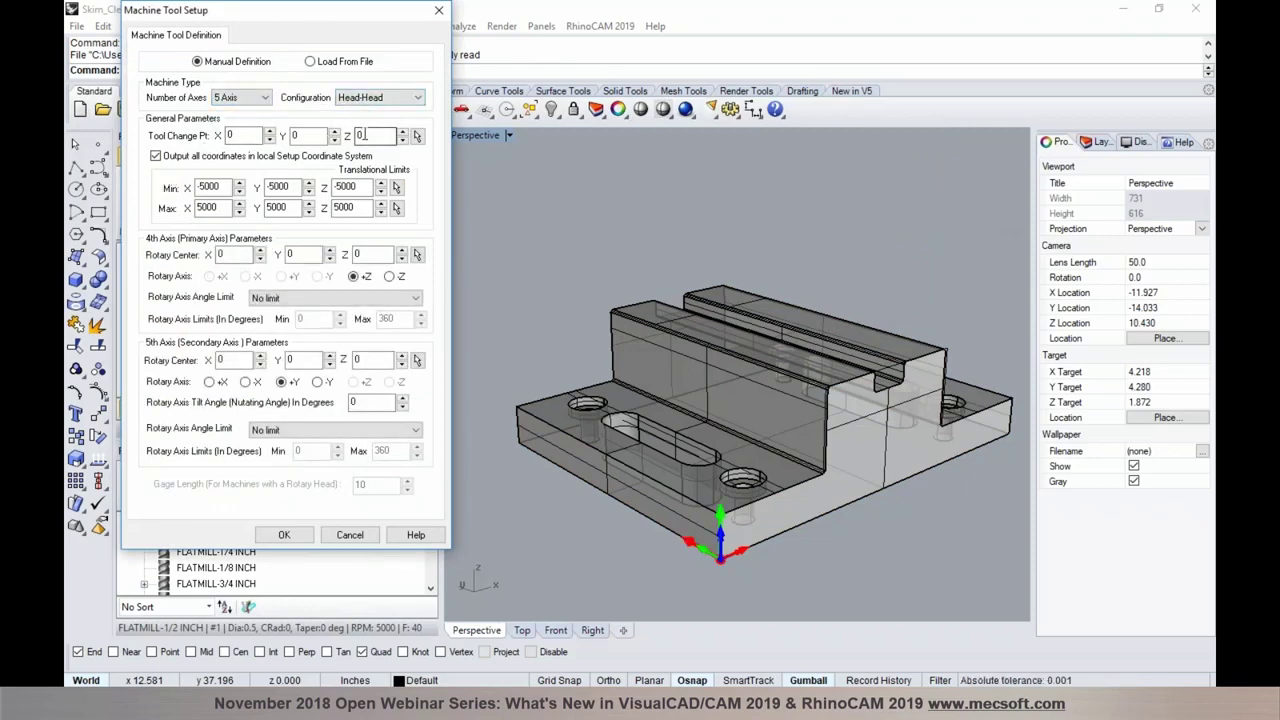
click(393, 100)
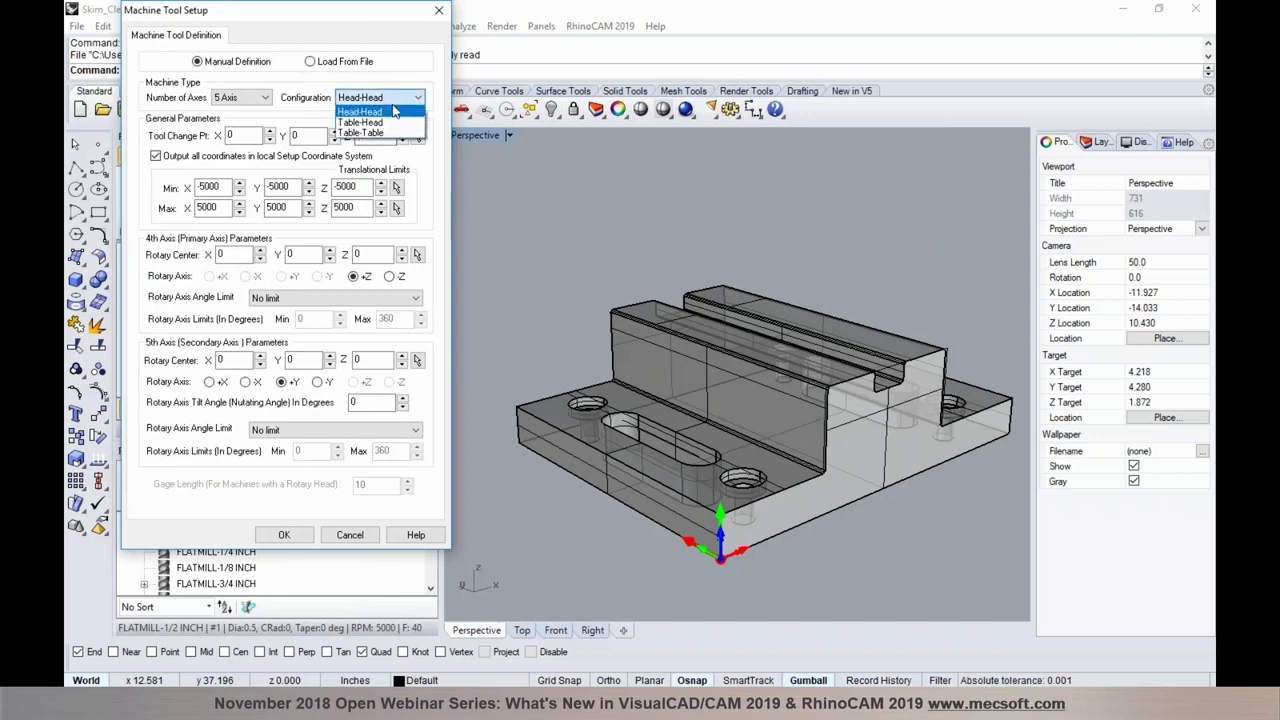
click(390, 112)
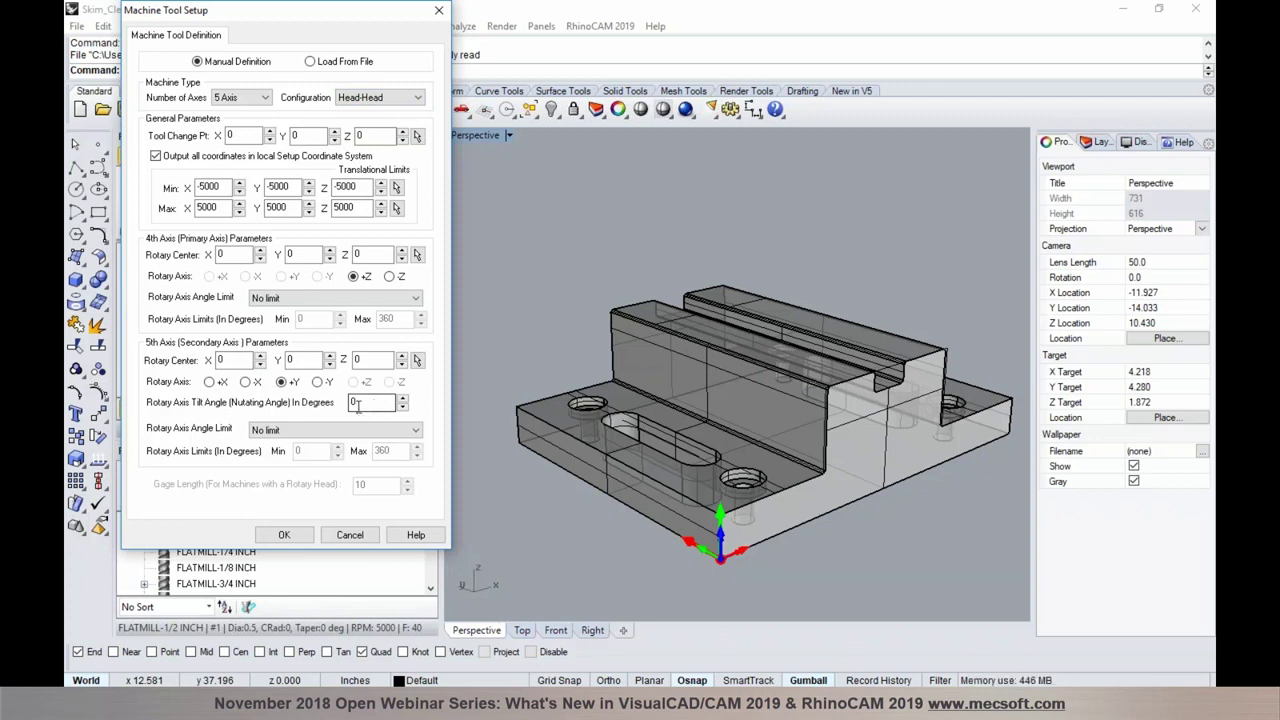
Examine the 5th axis tilt angle (nutating angle) setting and switch to Photos to view Nutating Head.jpg.
drag(383, 402, 343, 401)
click(366, 404)
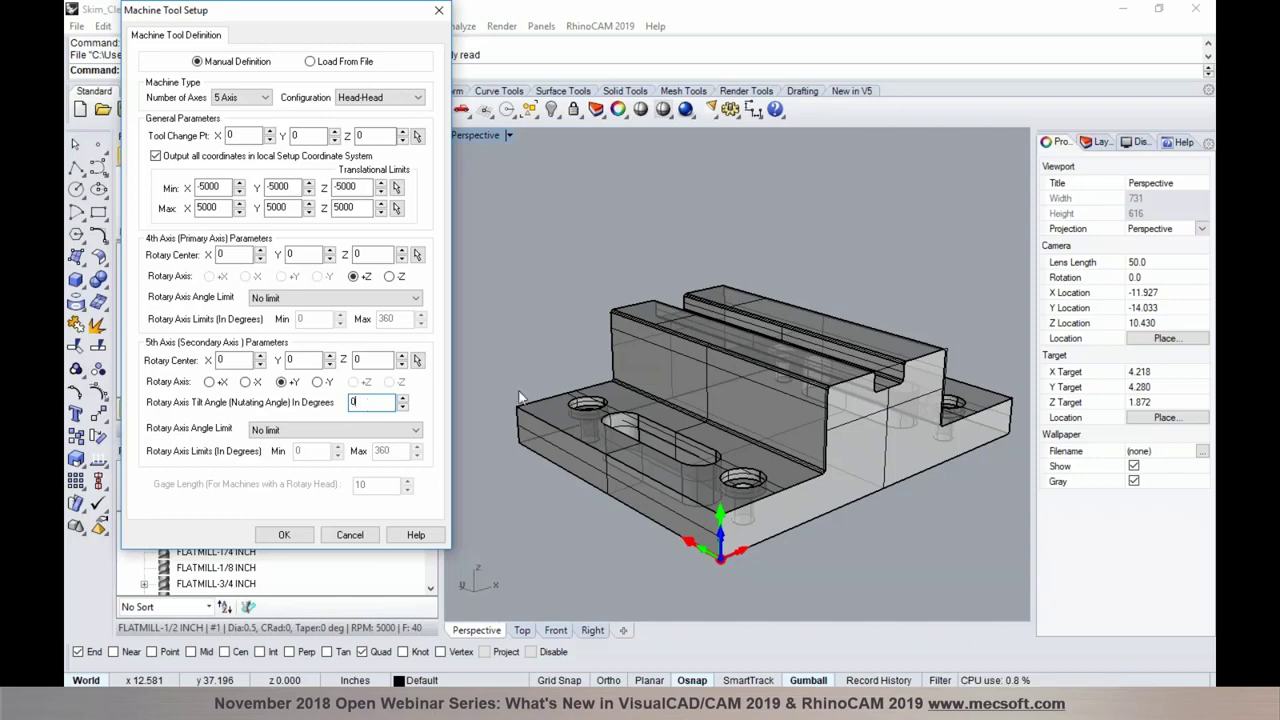
click(1200, 160)
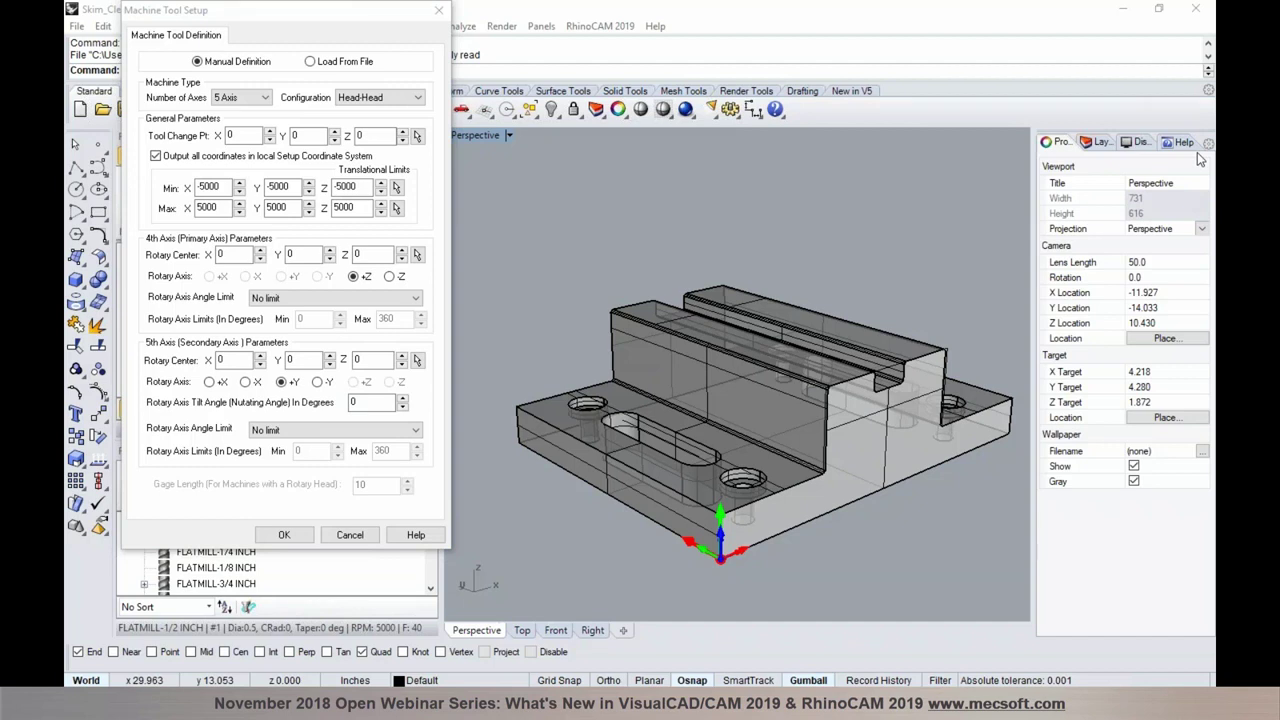
key(alt+Tab)
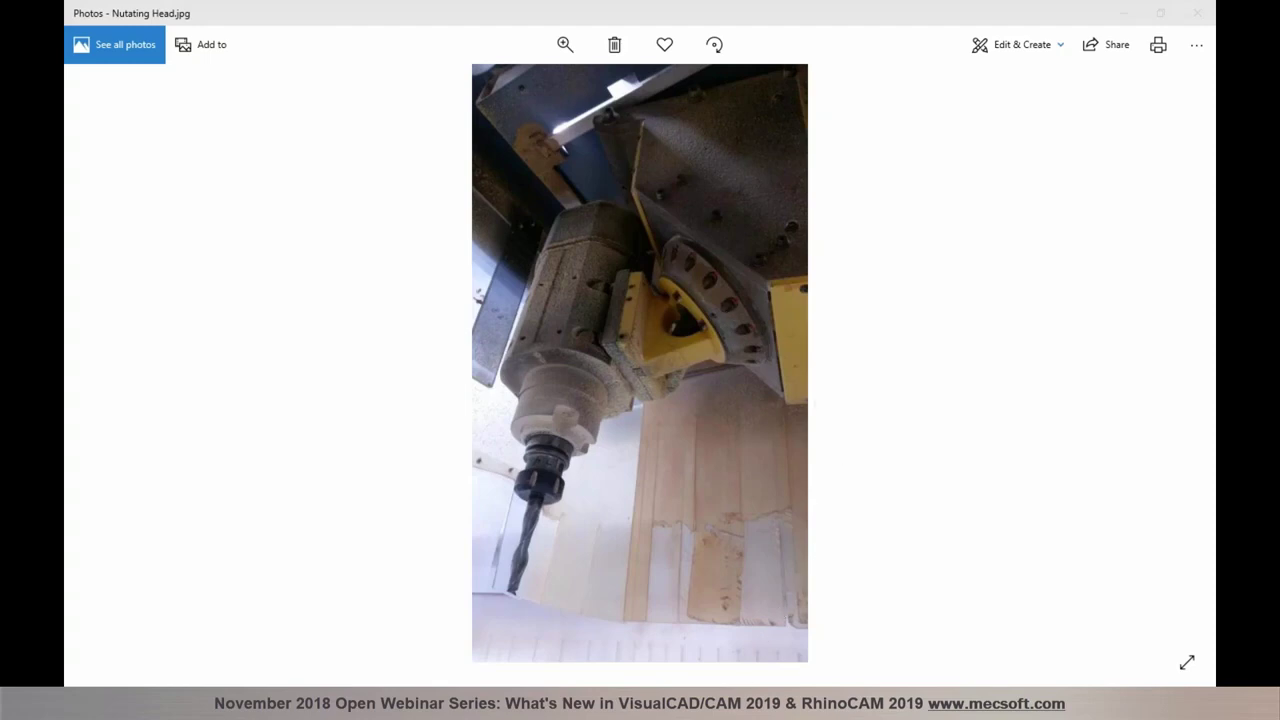
Switch to WhatsNewInVisualCADCAM2019.pdf in Adobe Reader and read about the new WCS post variables for posting in local coordinates.
click(706, 660)
scroll(740, 283, down, 5)
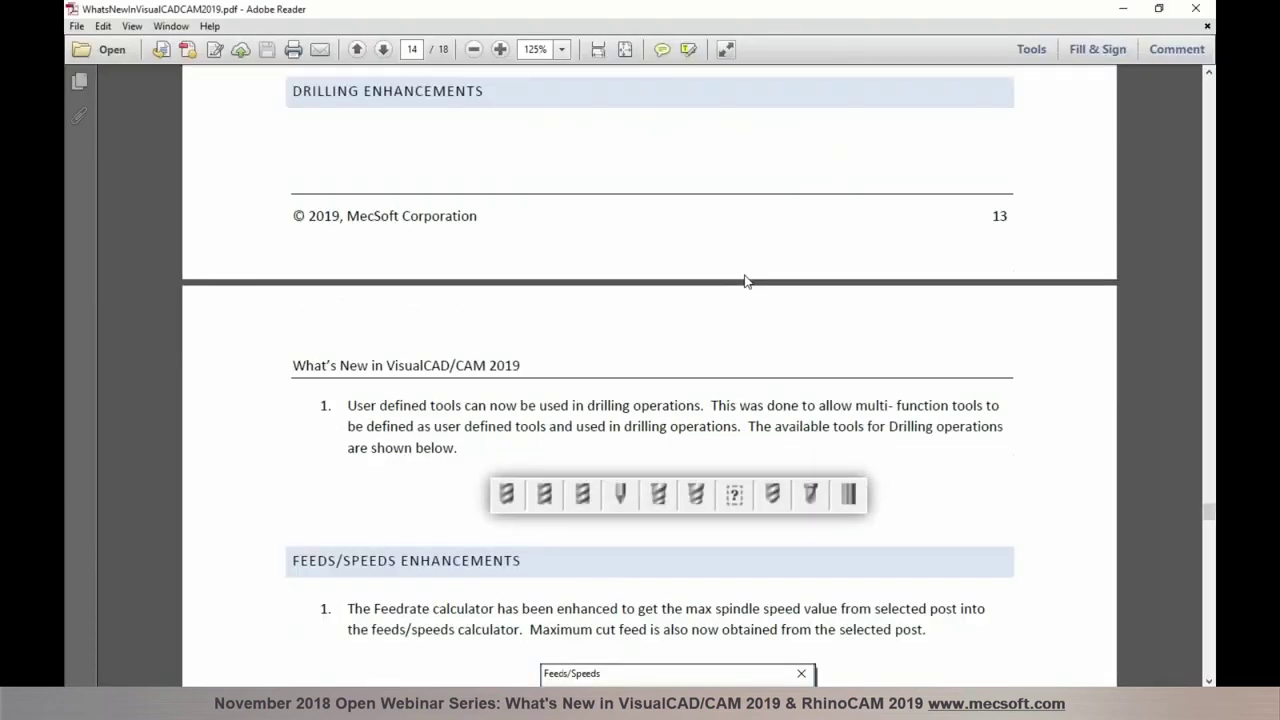
scroll(740, 283, up, 10)
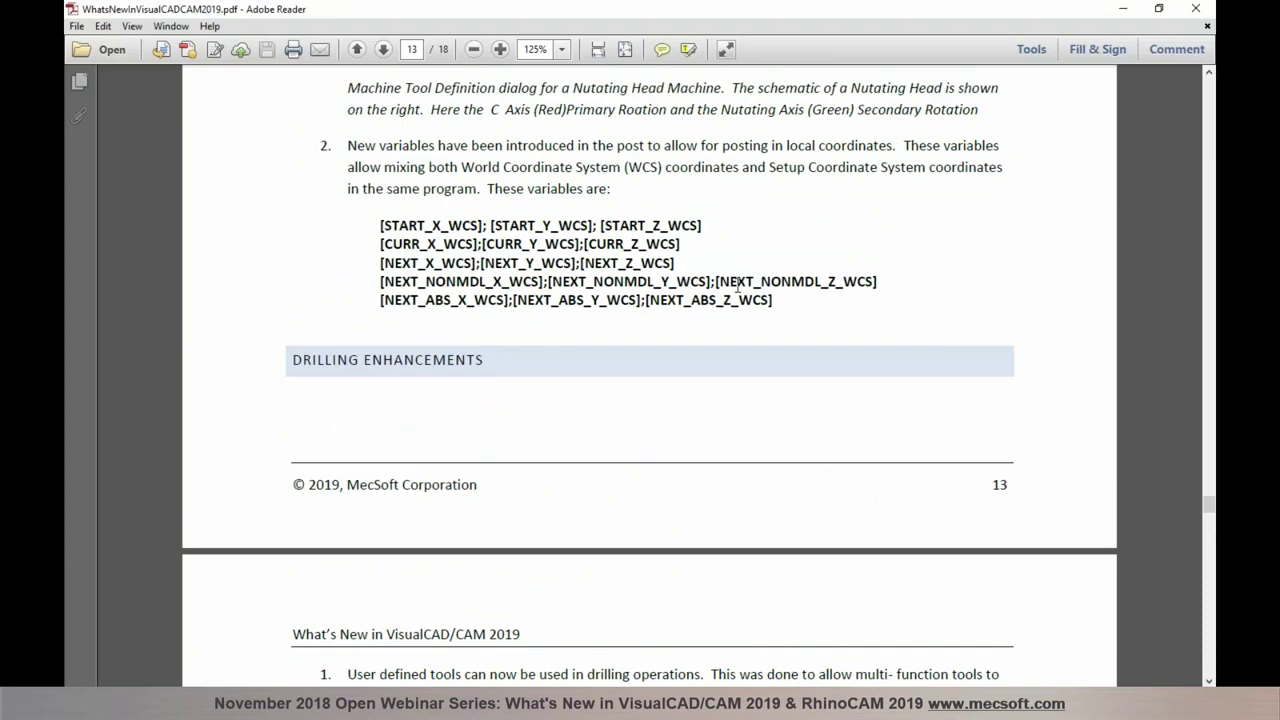
scroll(738, 287, up, 1)
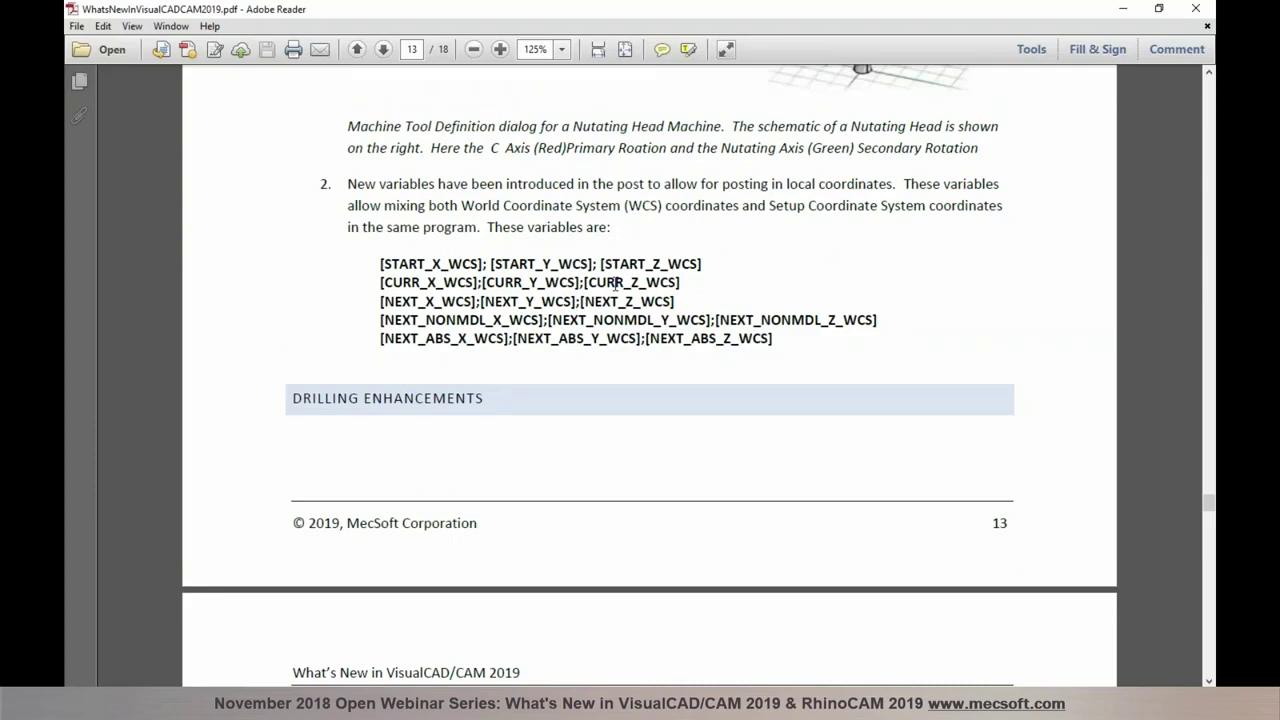
scroll(615, 284, up, 3)
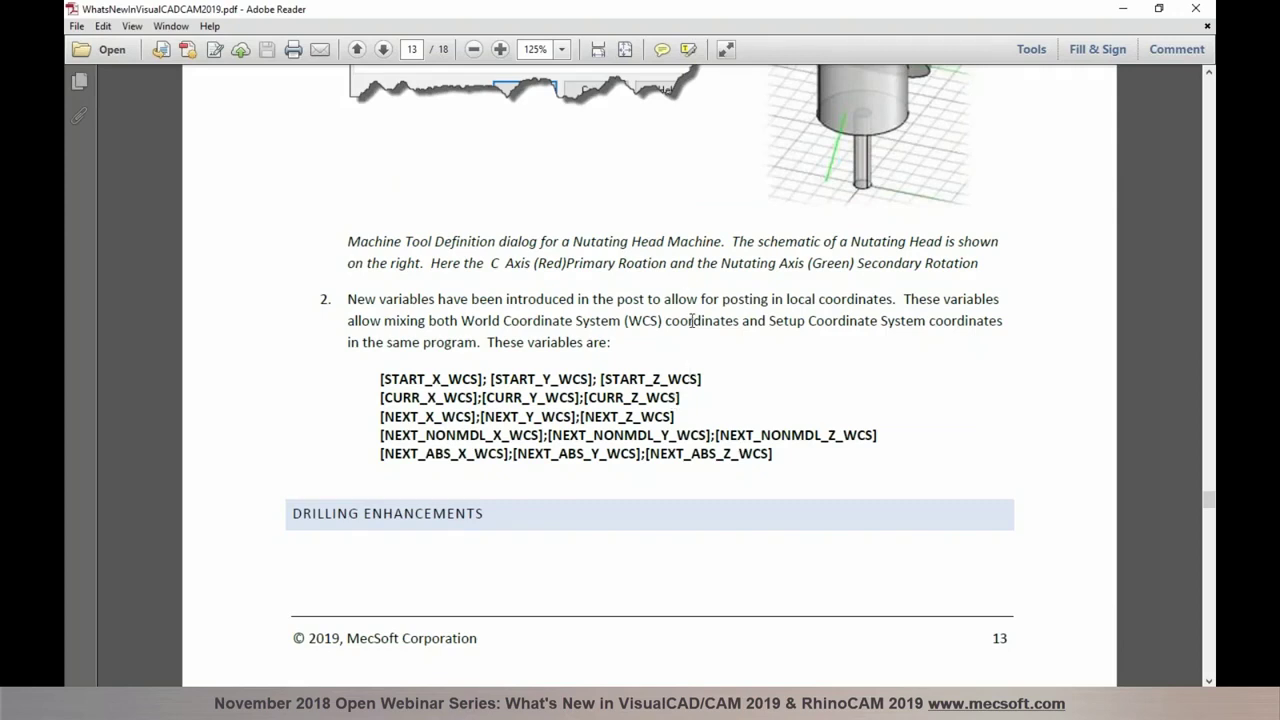
scroll(691, 320, down, 1)
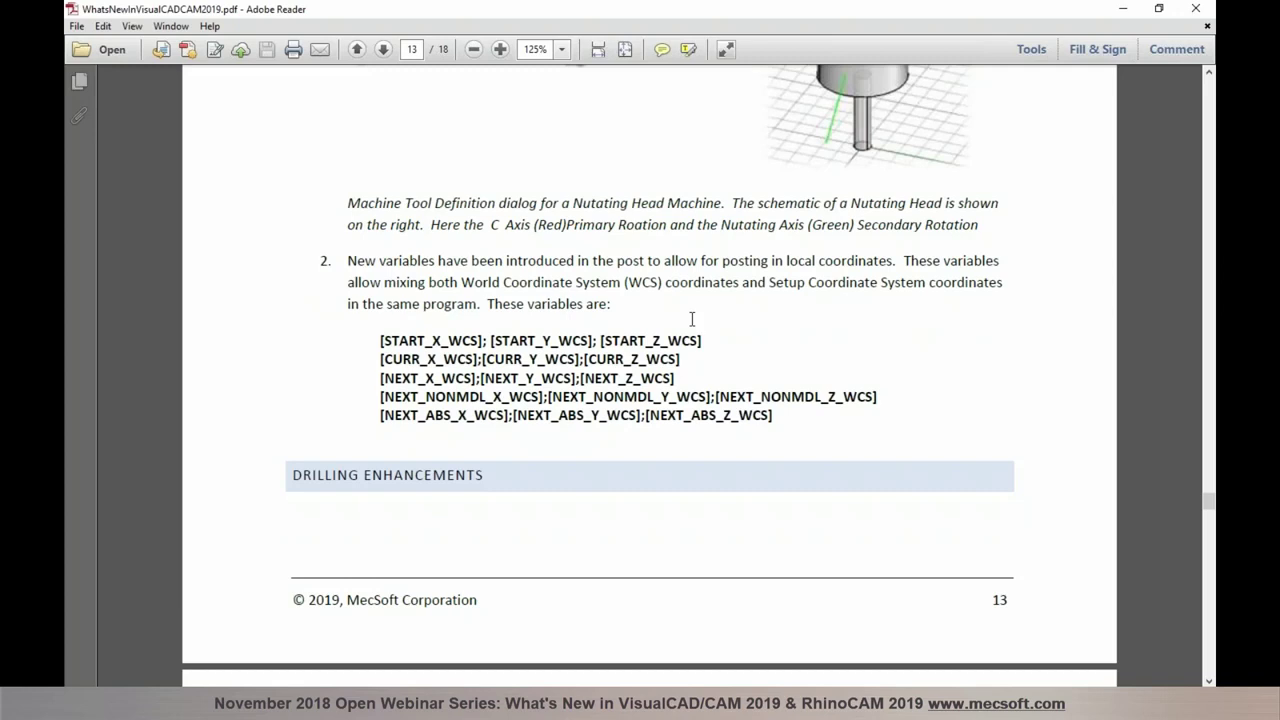
scroll(691, 320, down, 3)
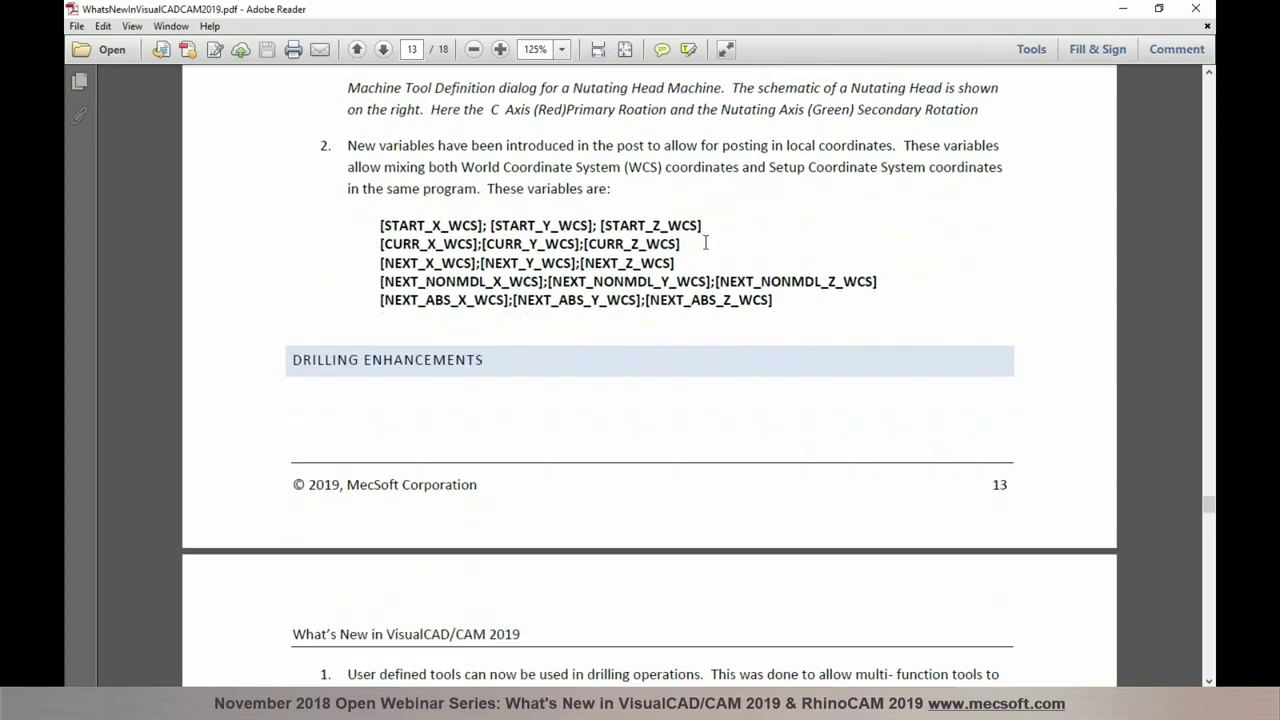
Review the drilling, feeds/speeds, simulation and machine tool simulation enhancements in the What's New document.
scroll(705, 243, down, 9)
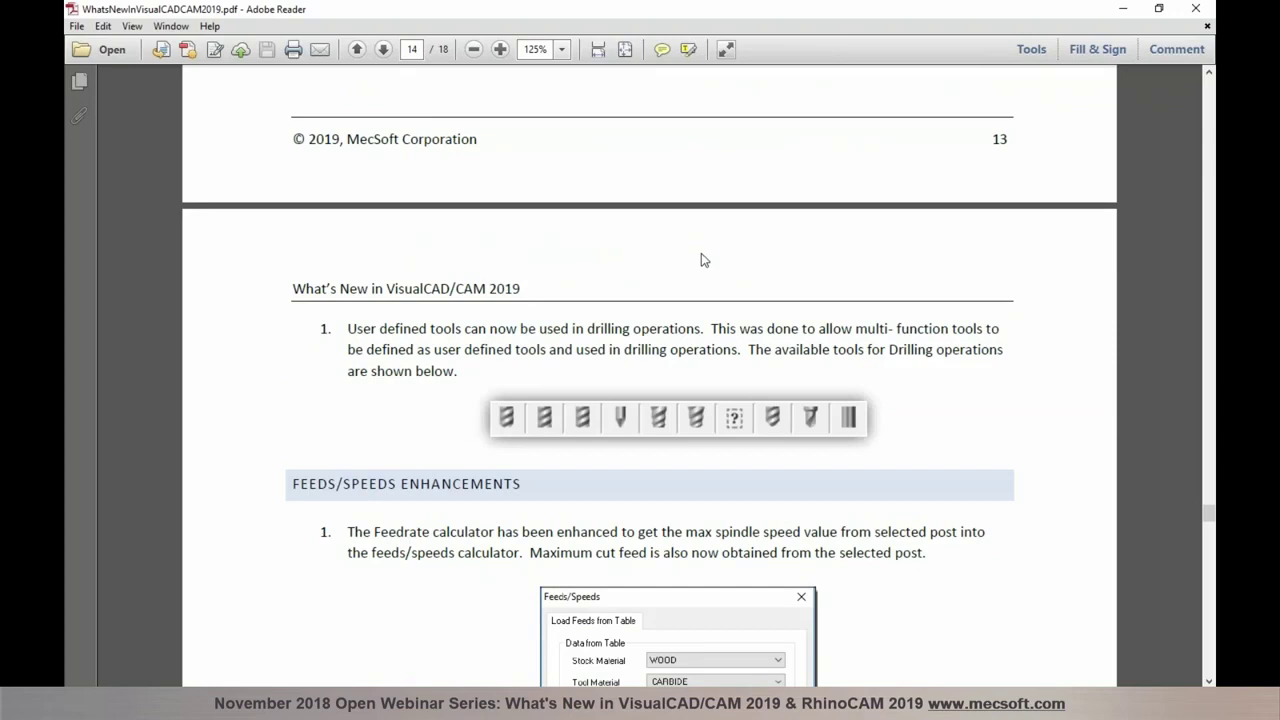
scroll(703, 259, down, 2)
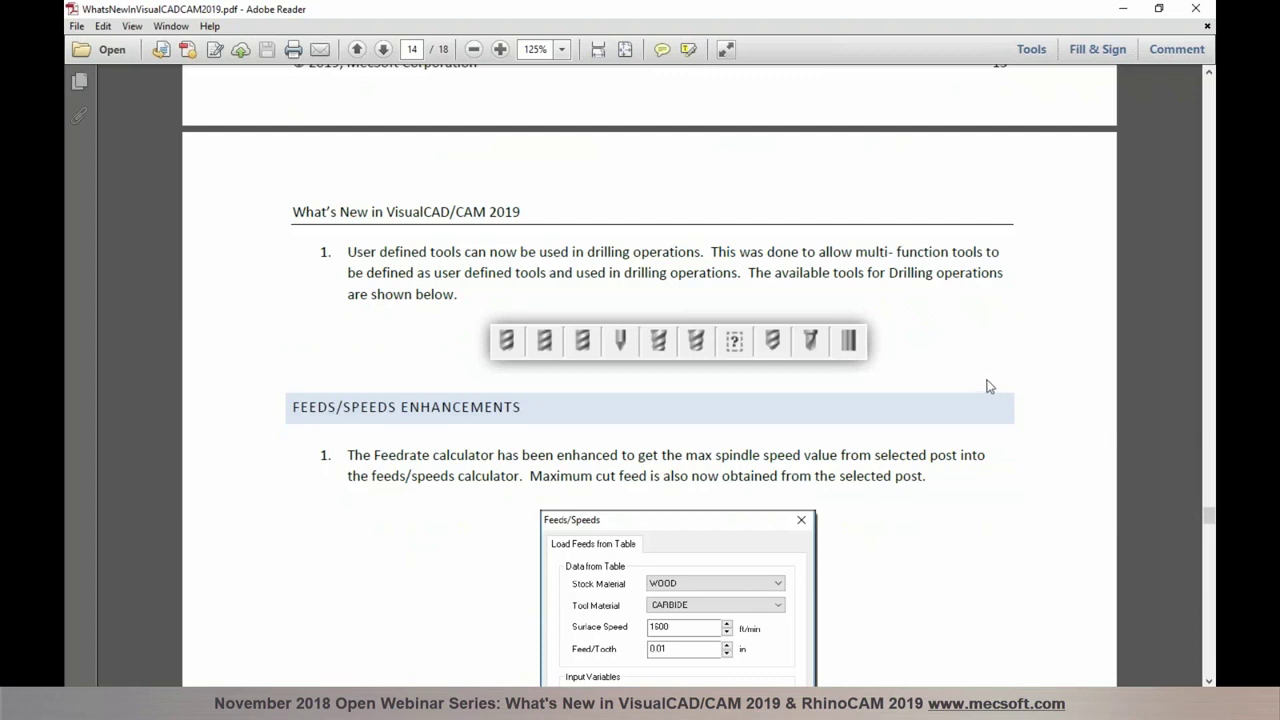
scroll(988, 386, down, 10)
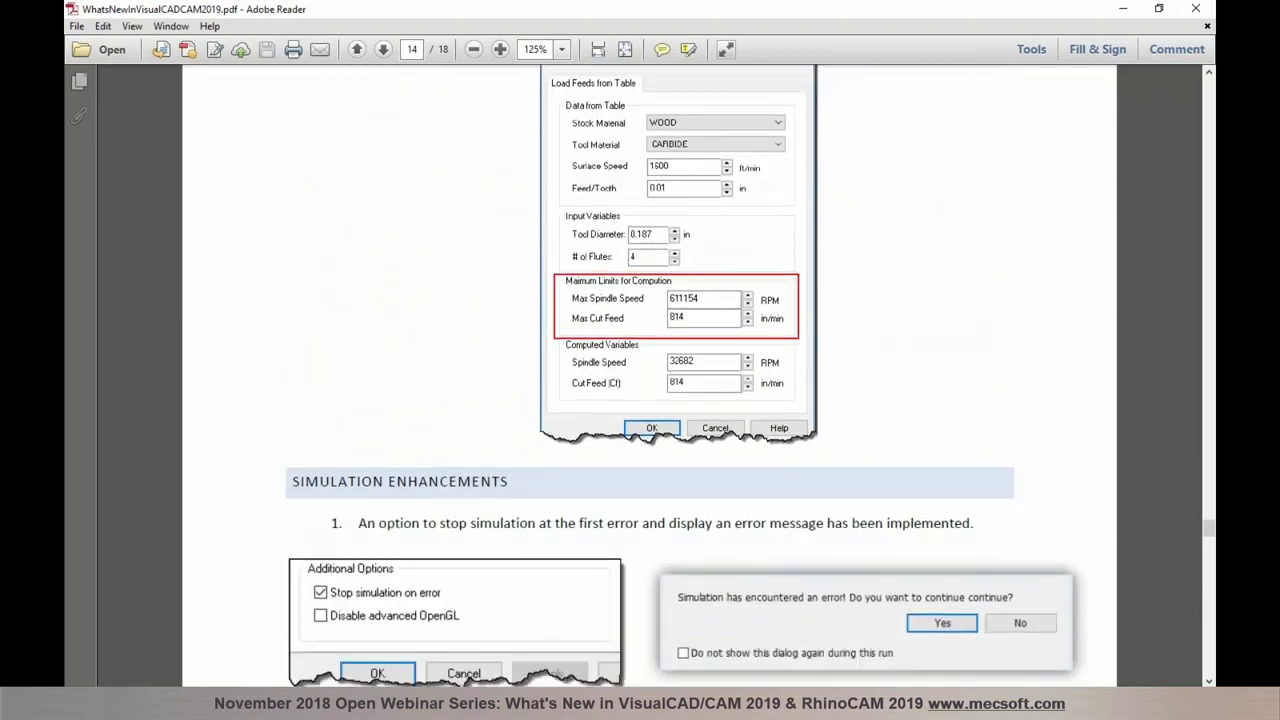
scroll(985, 380, down, 7)
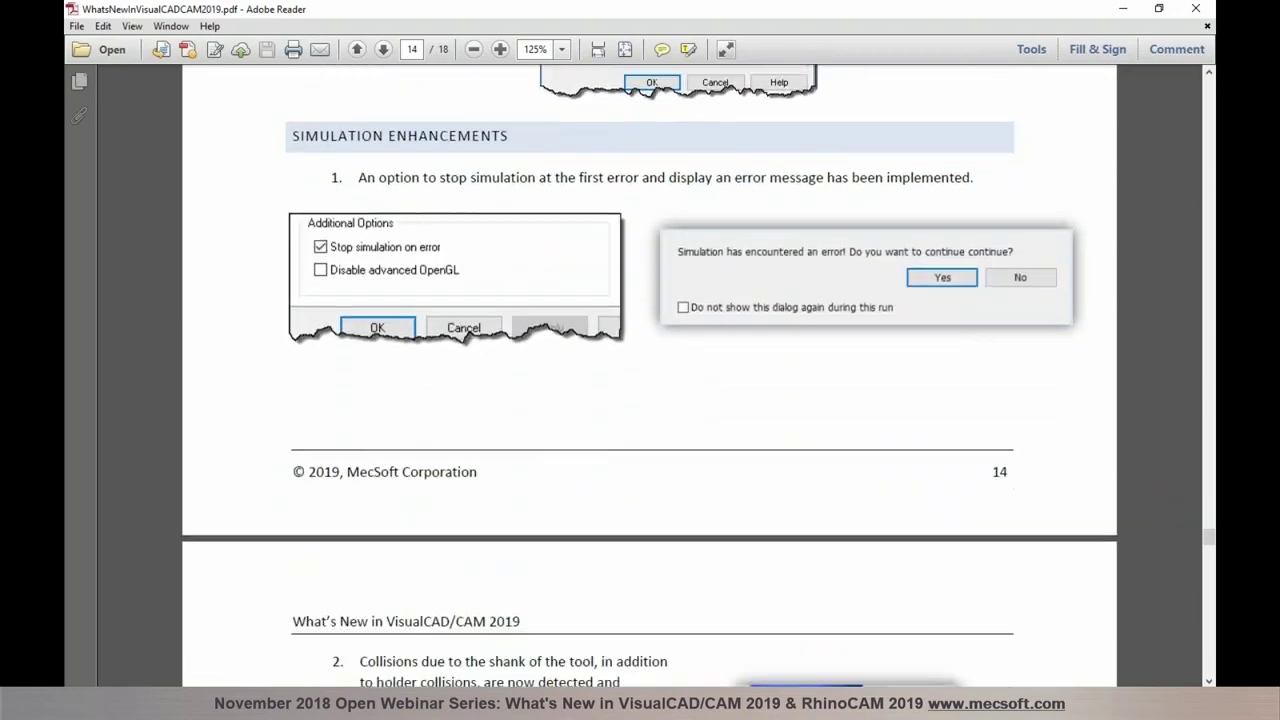
scroll(977, 374, down, 11)
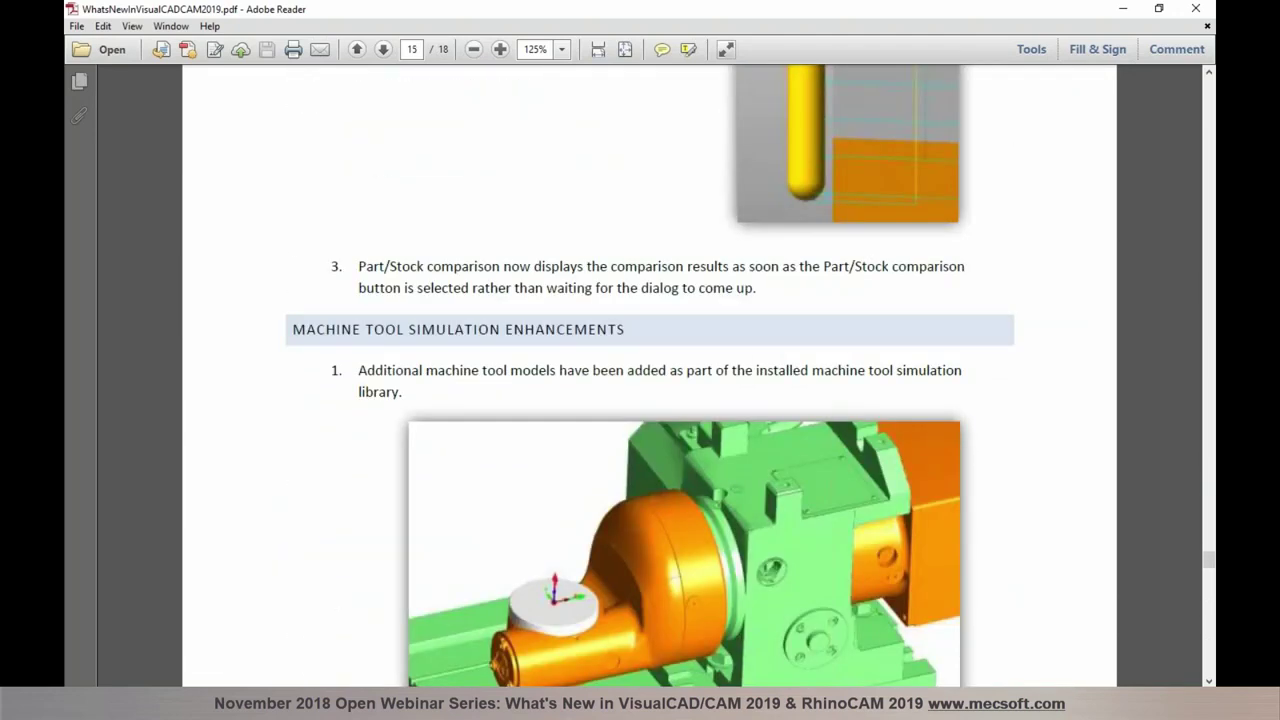
scroll(650, 380, down, 3)
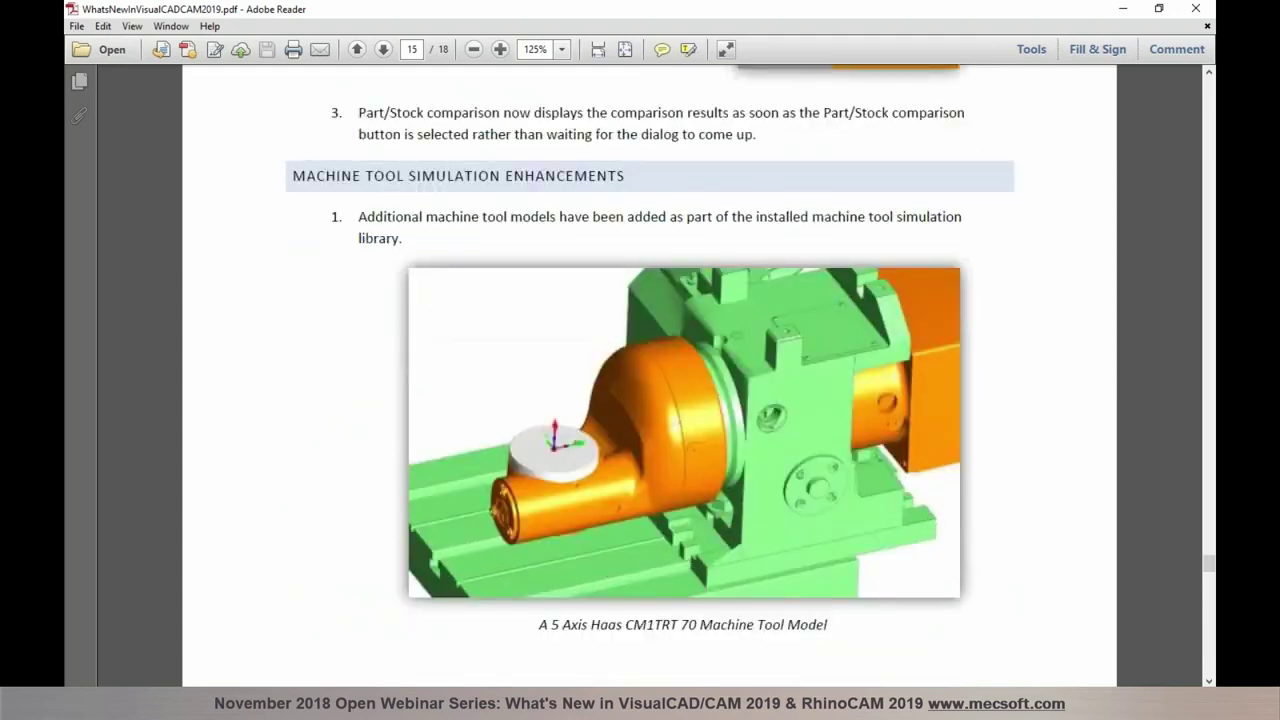
scroll(977, 378, down, 2)
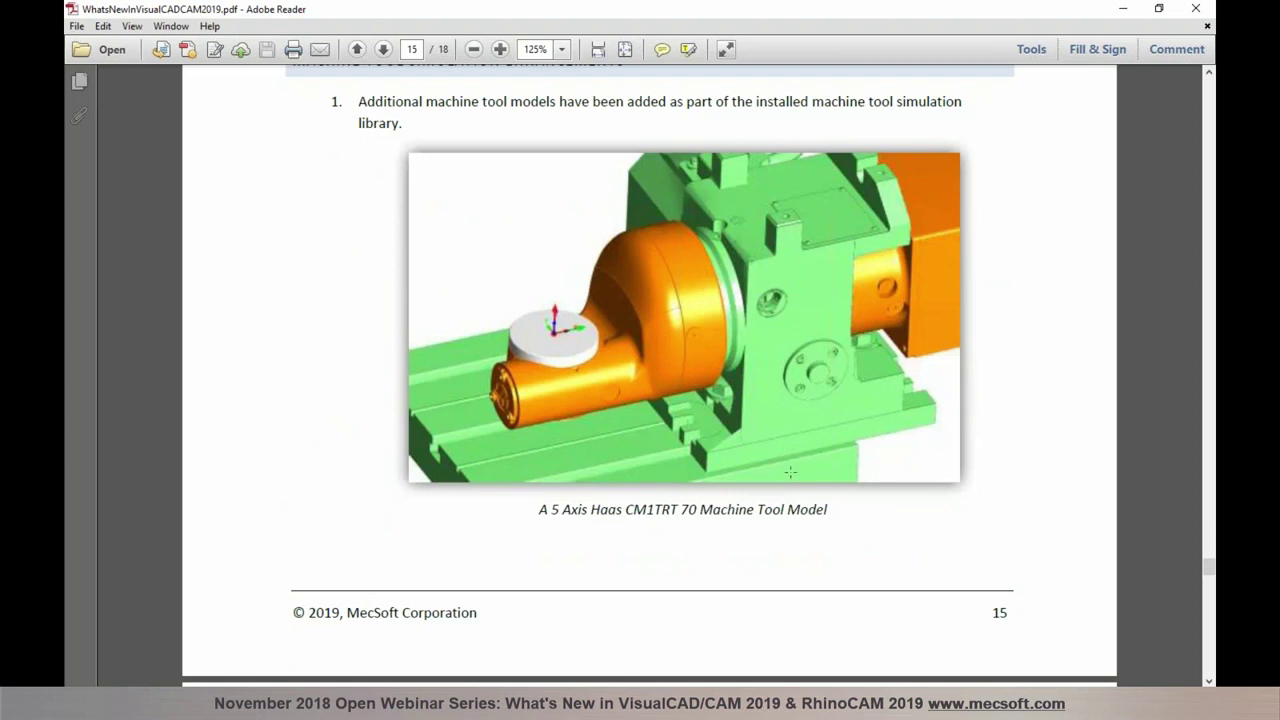
Switch to Rhinoceros with Cut_Connections_PF.3dm, browse the machine tool models loadable from file, and close the machine tool setup.
click(623, 652)
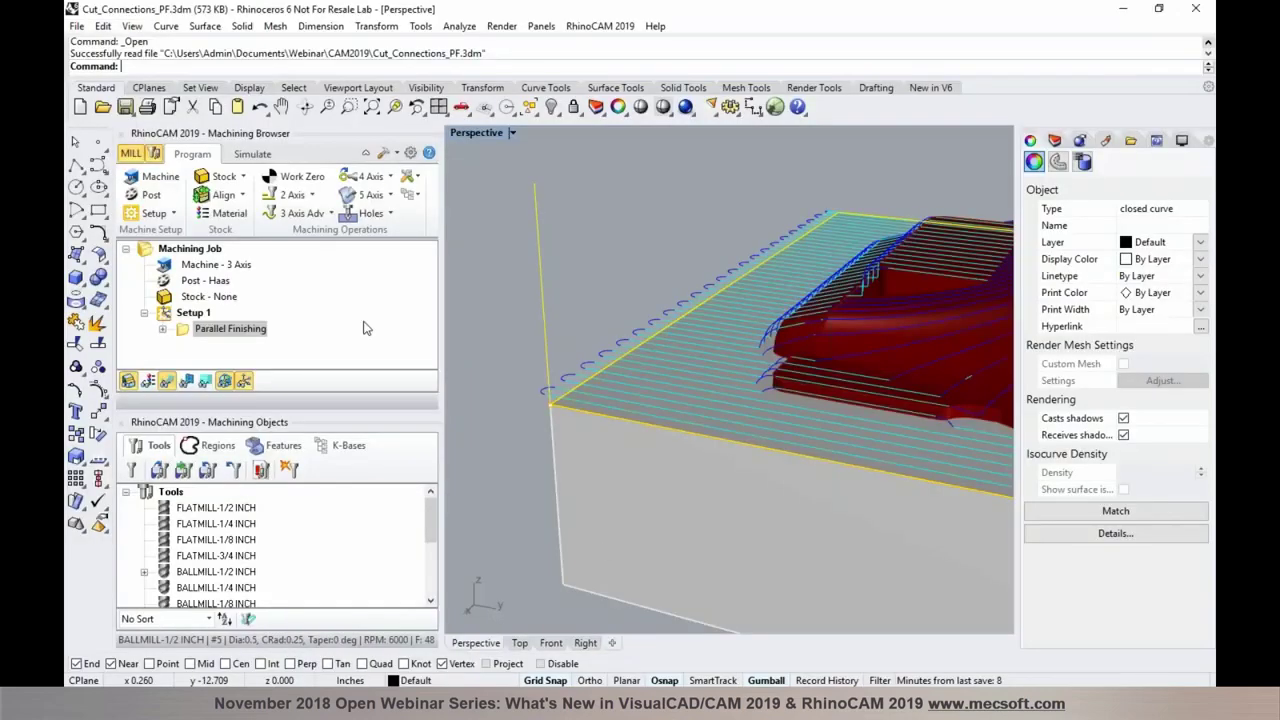
click(155, 181)
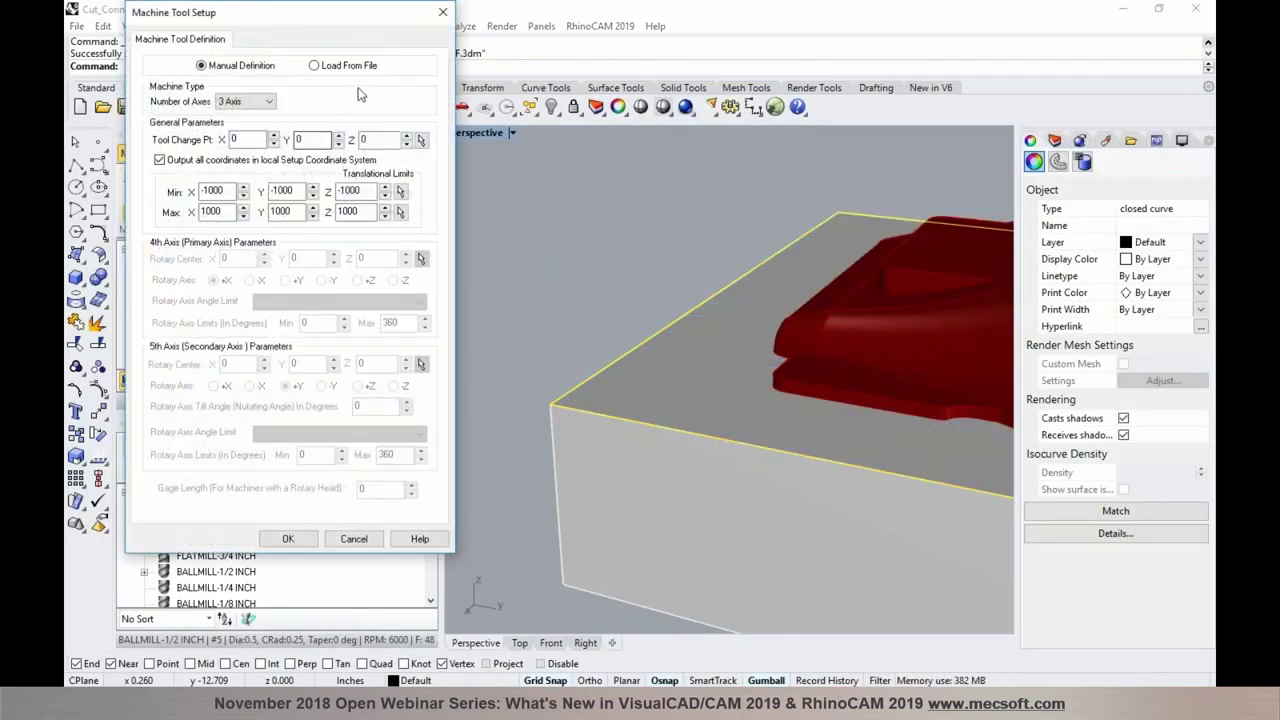
click(356, 70)
click(363, 98)
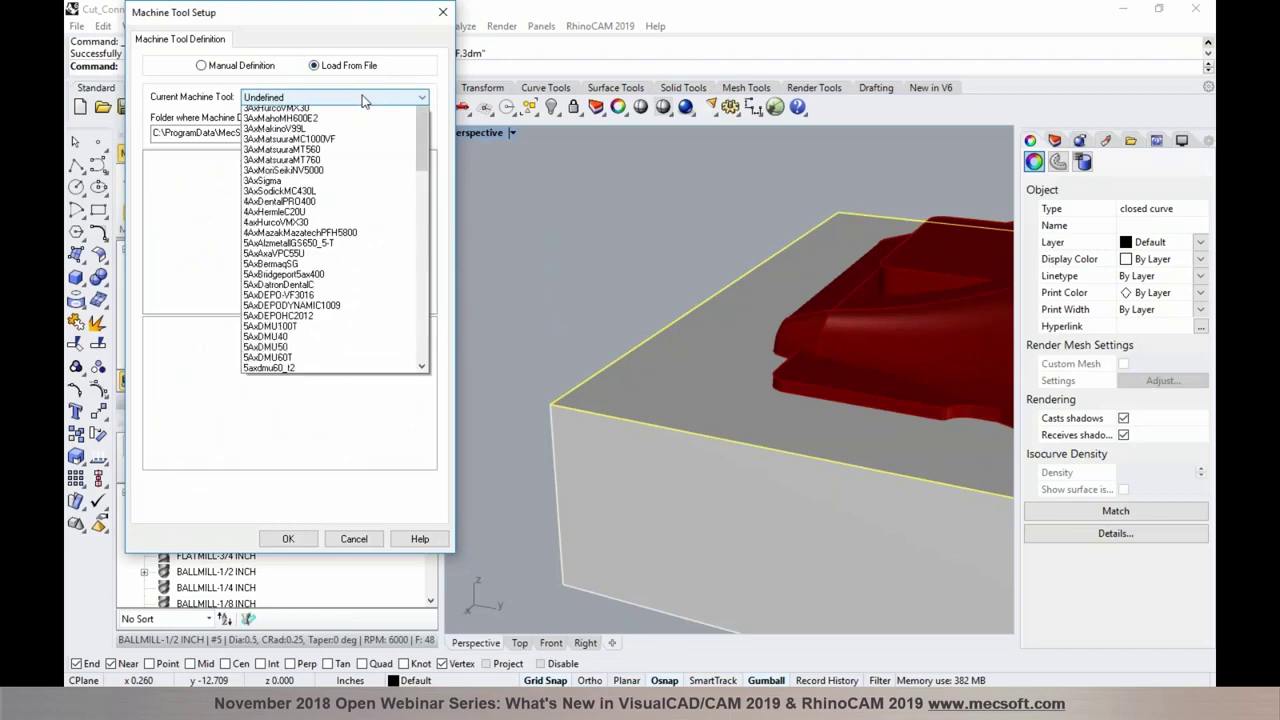
click(384, 77)
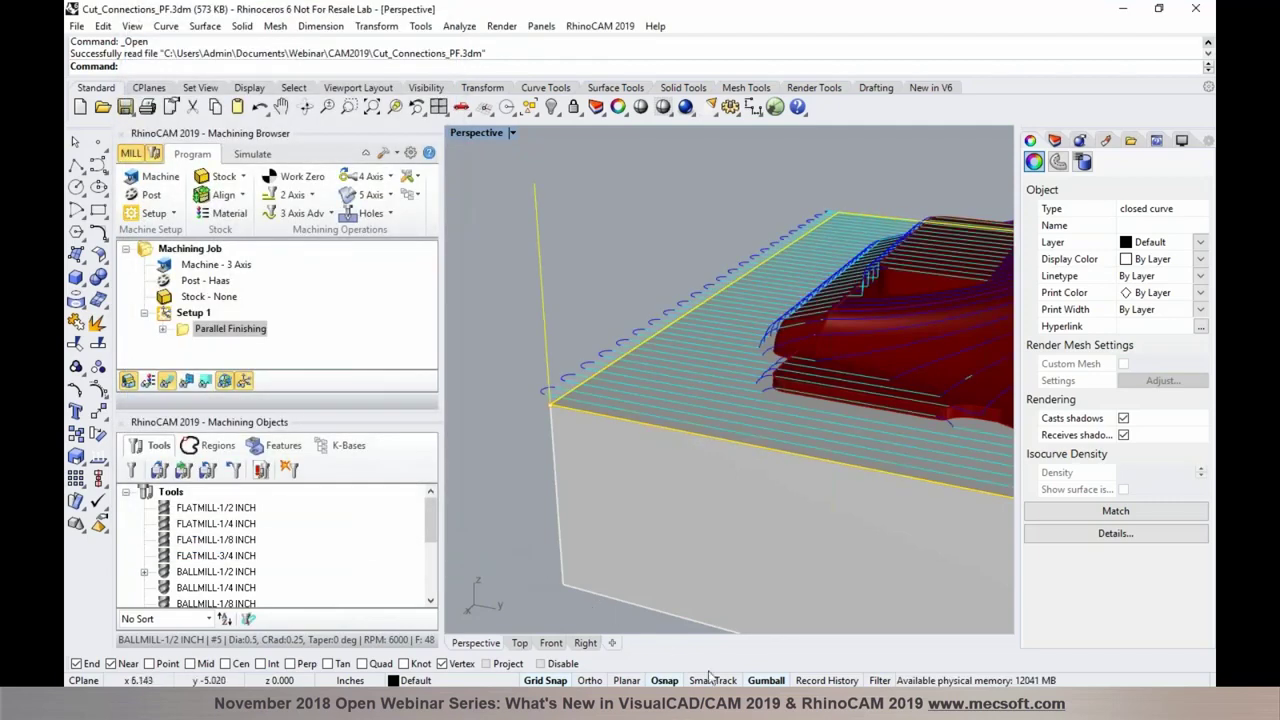
Switch to WhatsNewInVisualCADCAM2019.pdf in Adobe Reader and review the post processor, VisualTURN 2019 and VisualNEST 2019 enhancements.
click(740, 703)
click(690, 605)
scroll(680, 451, down, 5)
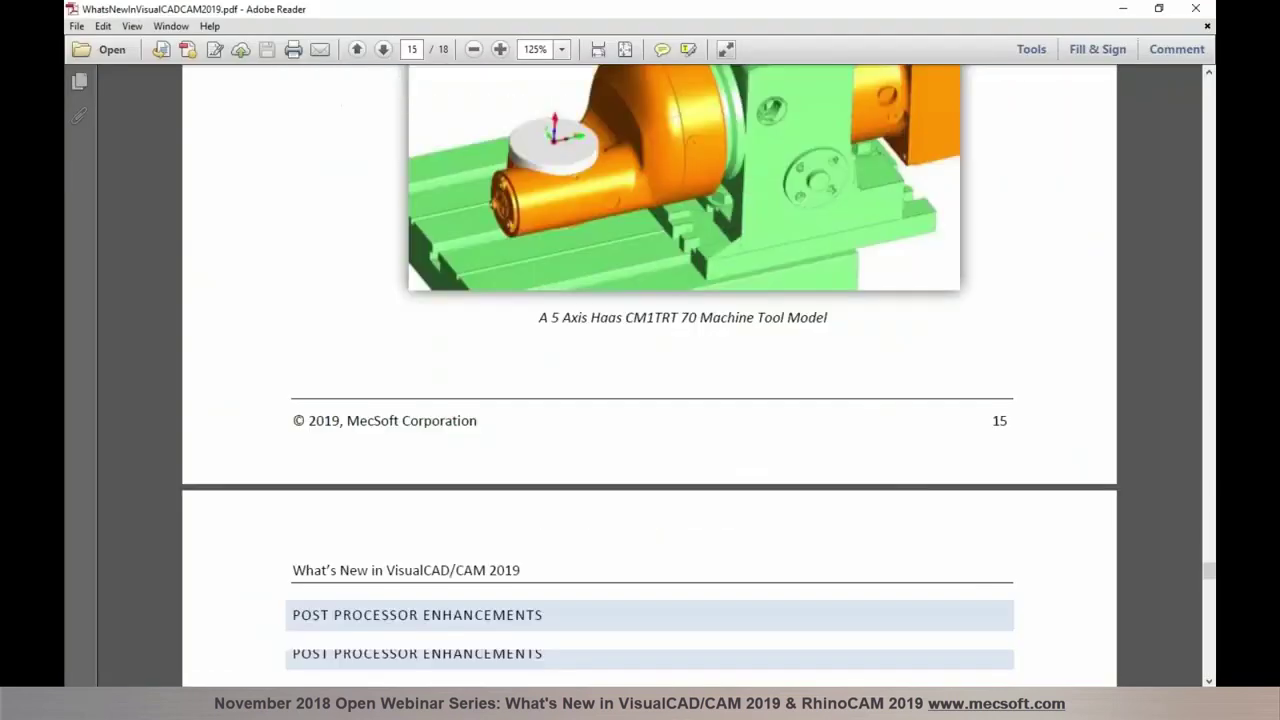
scroll(662, 305, down, 10)
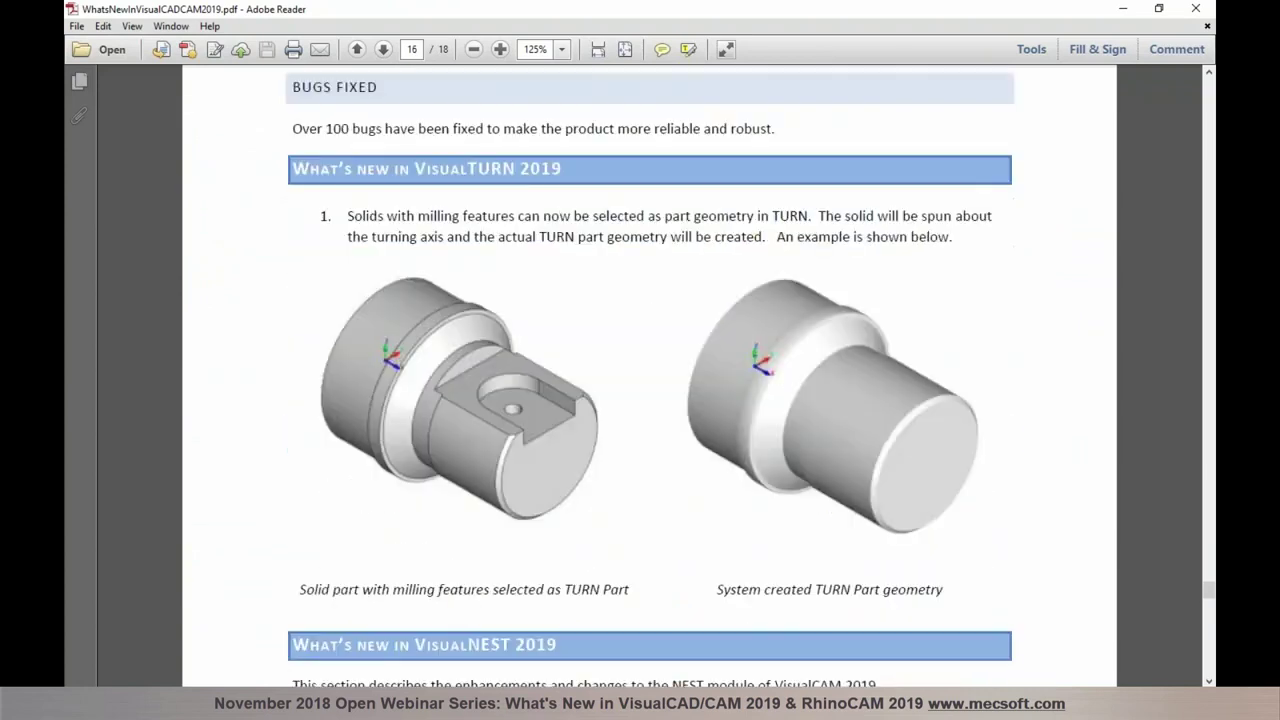
scroll(660, 312, down, 5)
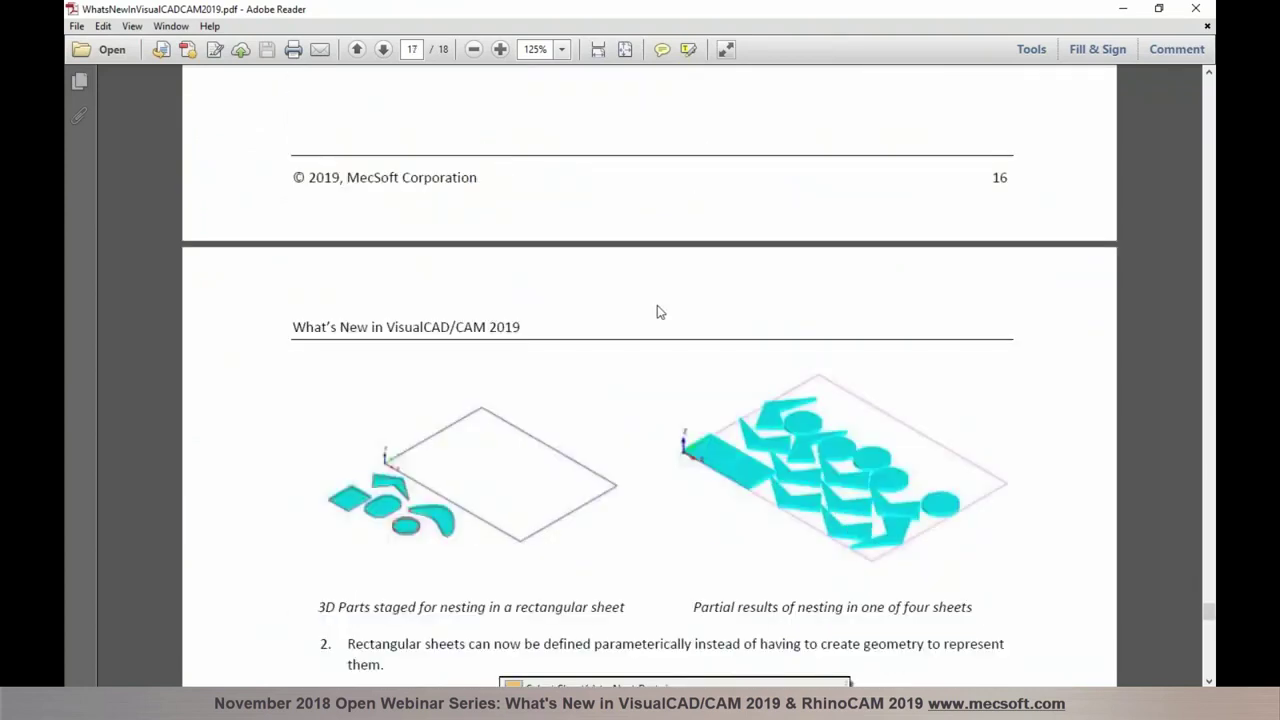
scroll(660, 312, up, 1)
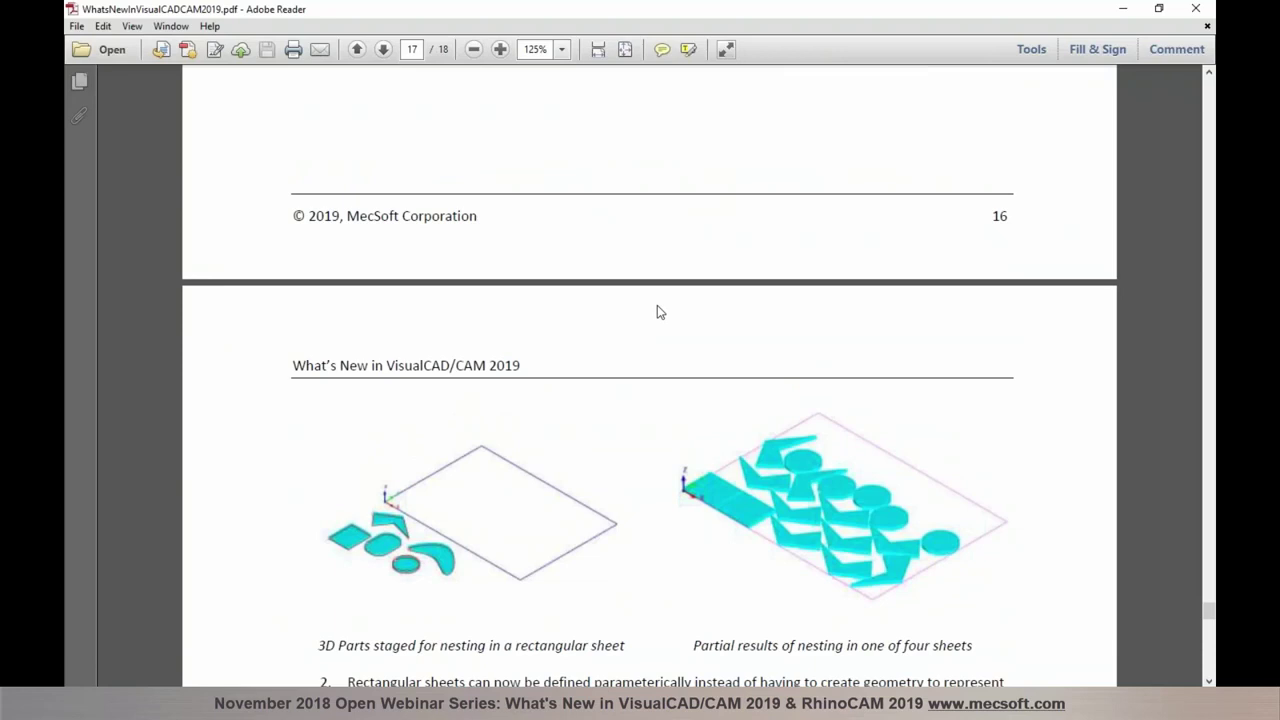
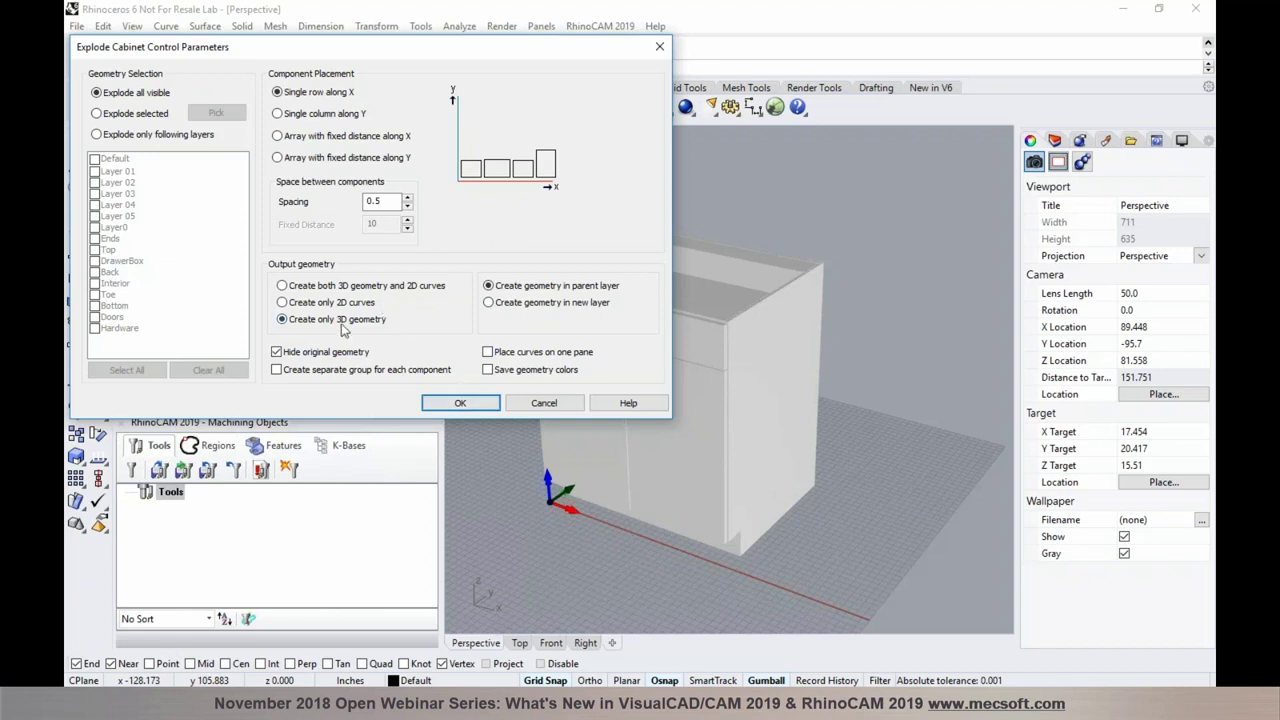
Explode all visible cabinet components into a single row along X with 0.5 spacing, creating only 3D geometry and hiding the originals.
click(458, 403)
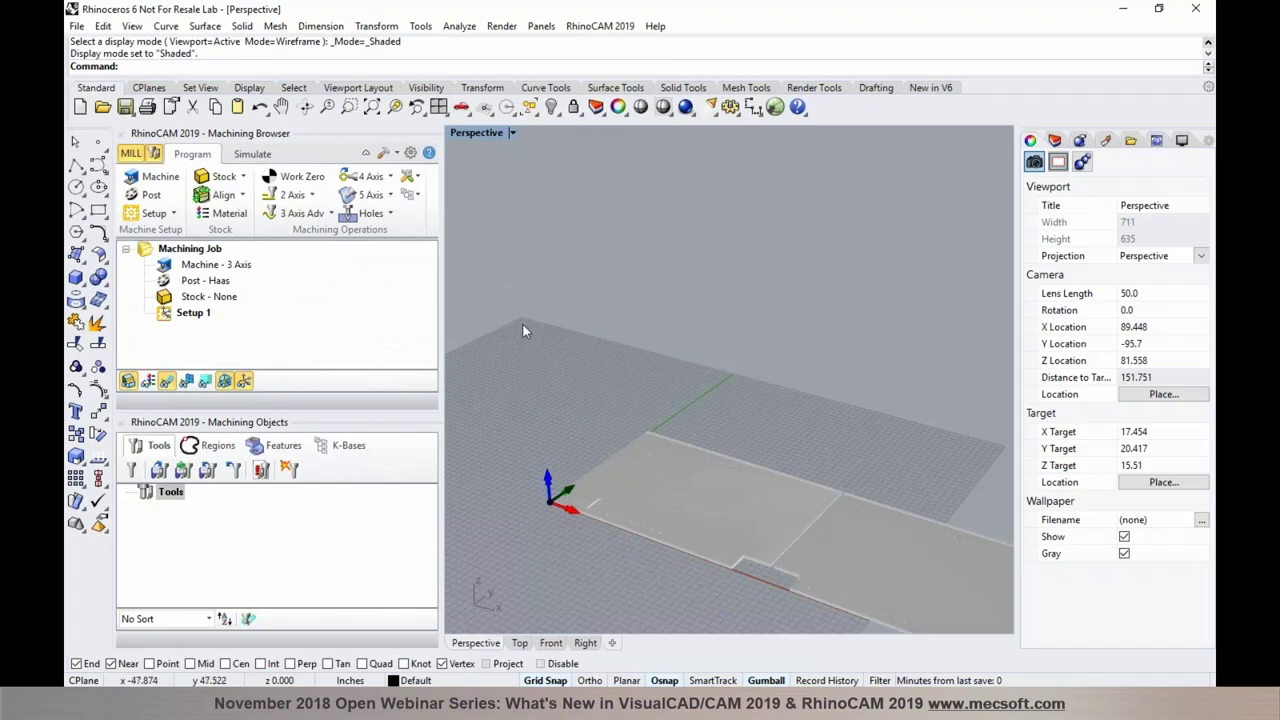
scroll(522, 323, down, 3)
right_drag(528, 445, 558, 441)
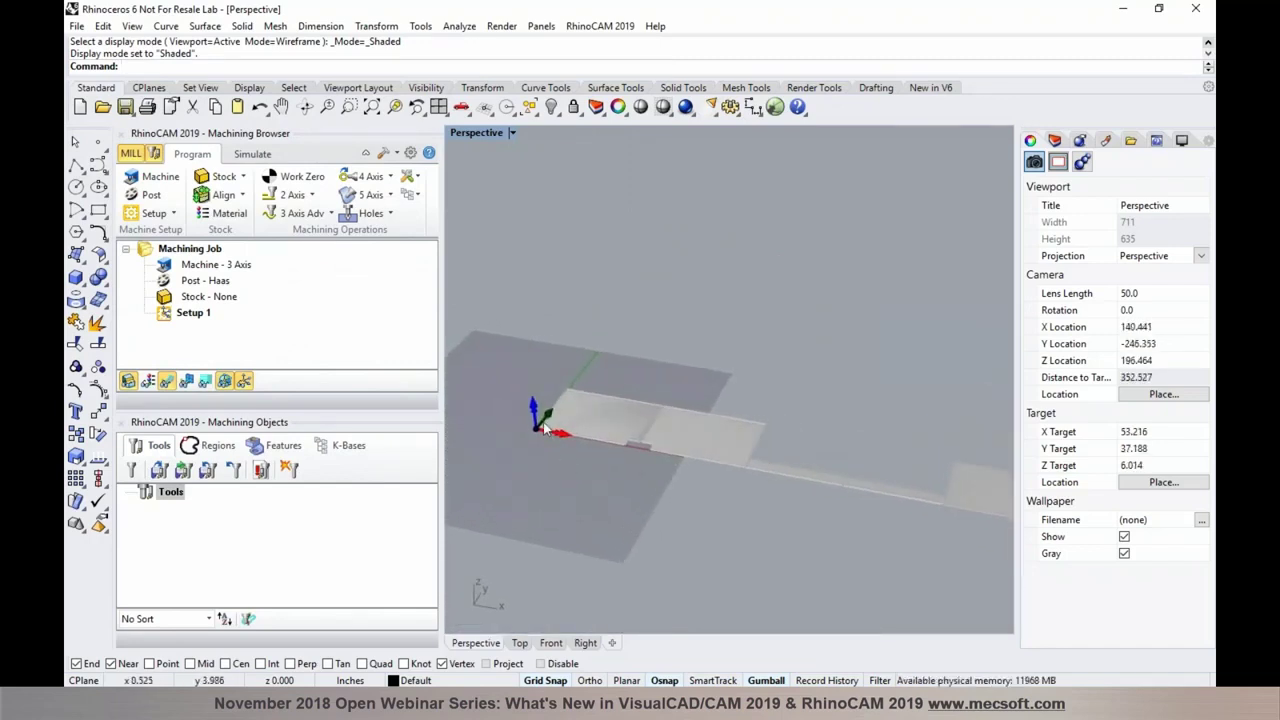
scroll(550, 430, up, 3)
scroll(543, 424, up, 4)
mouse_move(583, 482)
right_down()
mouse_move(543, 466)
mouse_move(612, 475)
mouse_move(598, 466)
right_up()
scroll(540, 404, down, 10)
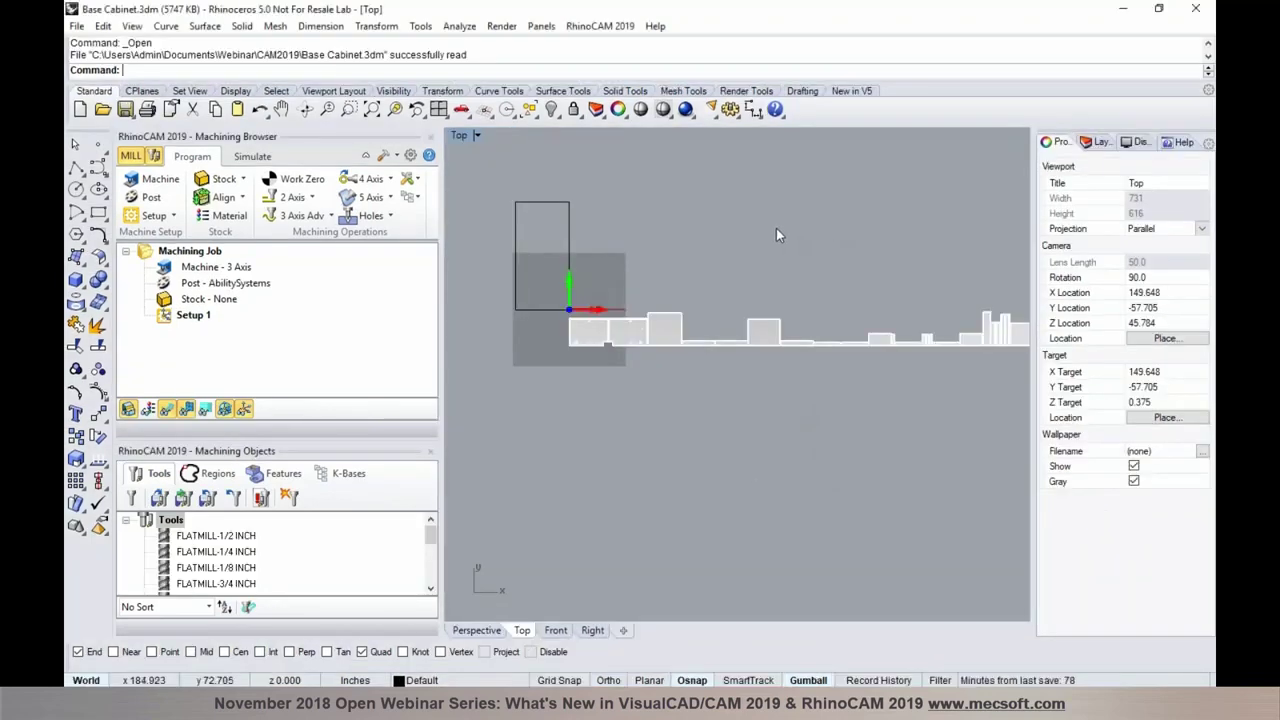
Switch RhinoCAM to the NEST module and open the sheet selection for True Shape Nesting in Base Cabinet.3dm.
click(569, 30)
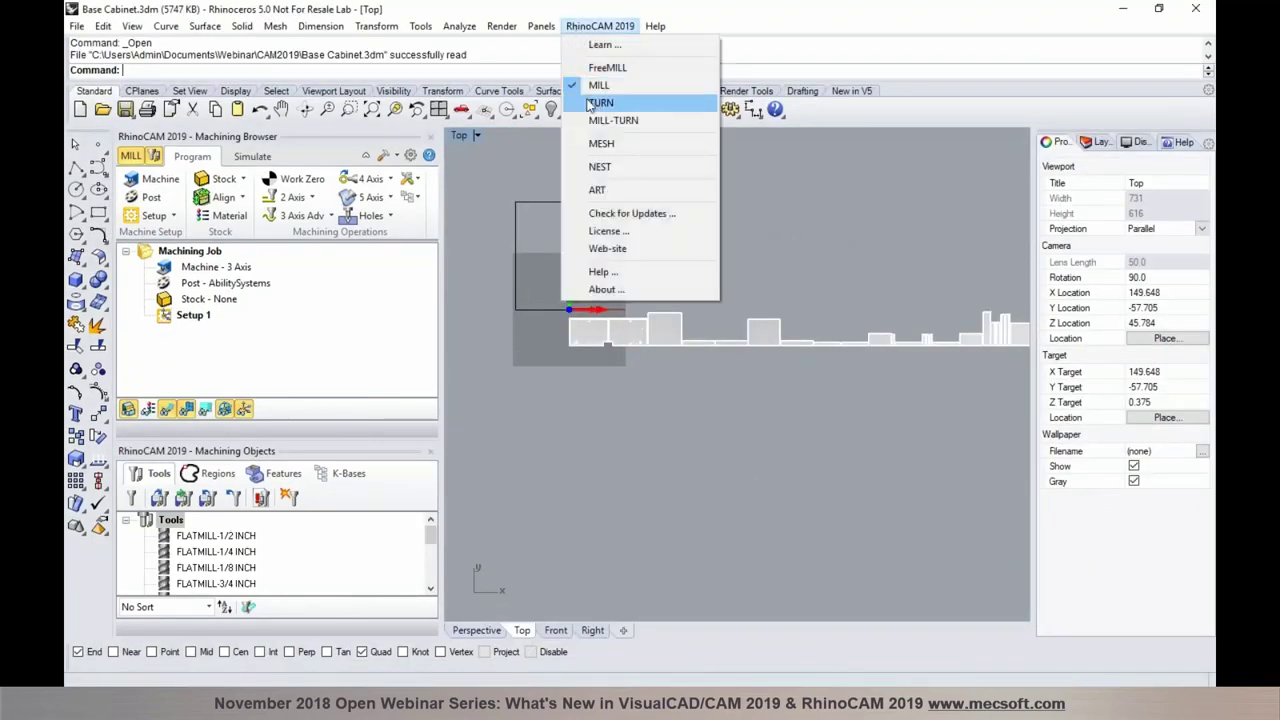
click(596, 170)
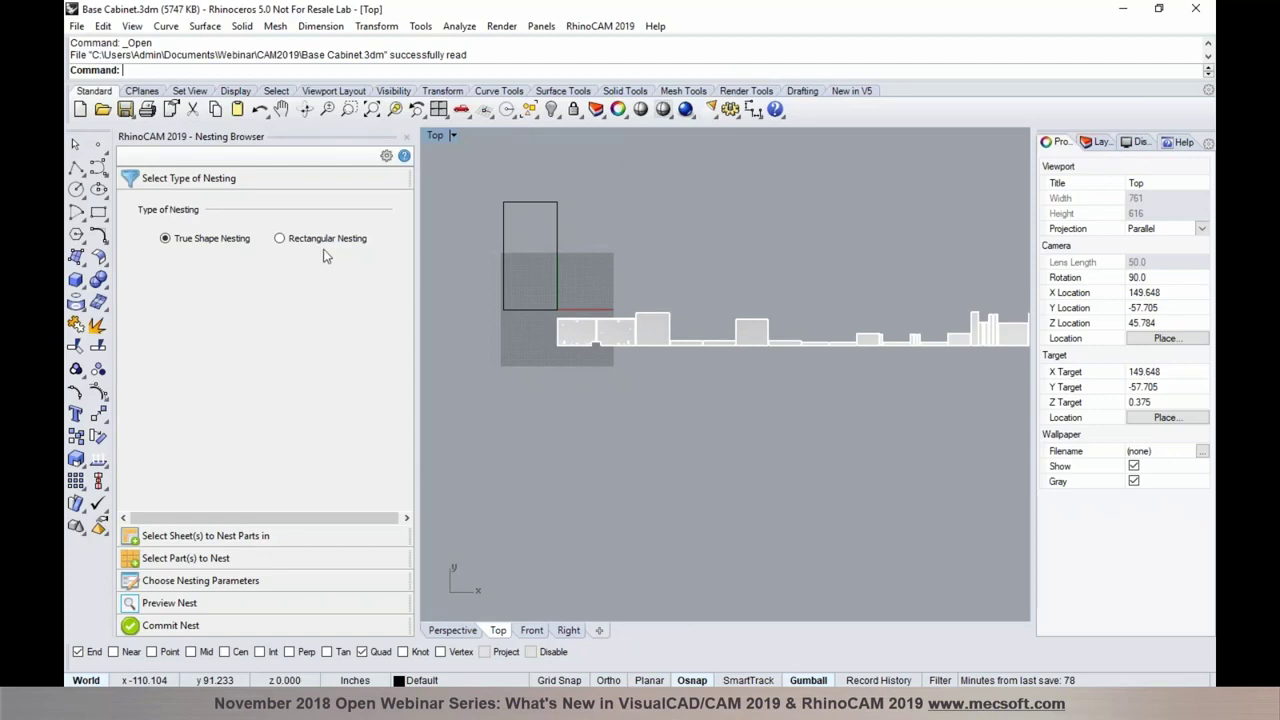
click(293, 537)
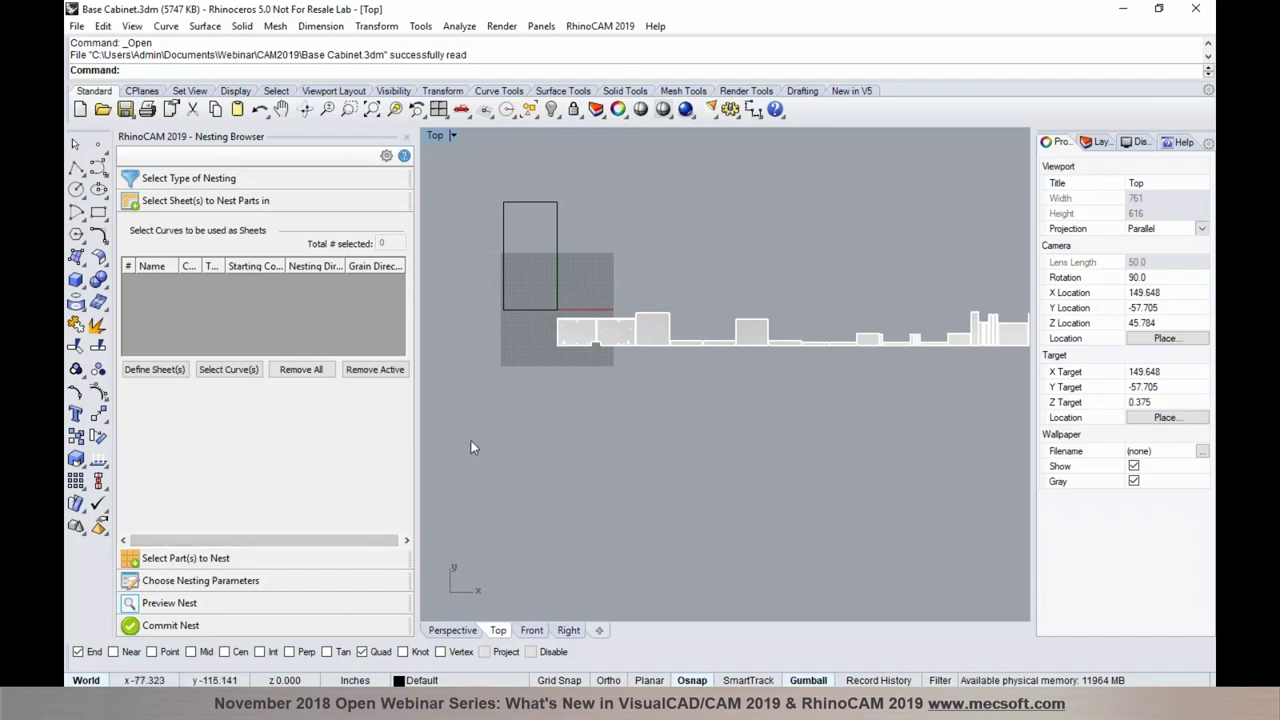
click(228, 369)
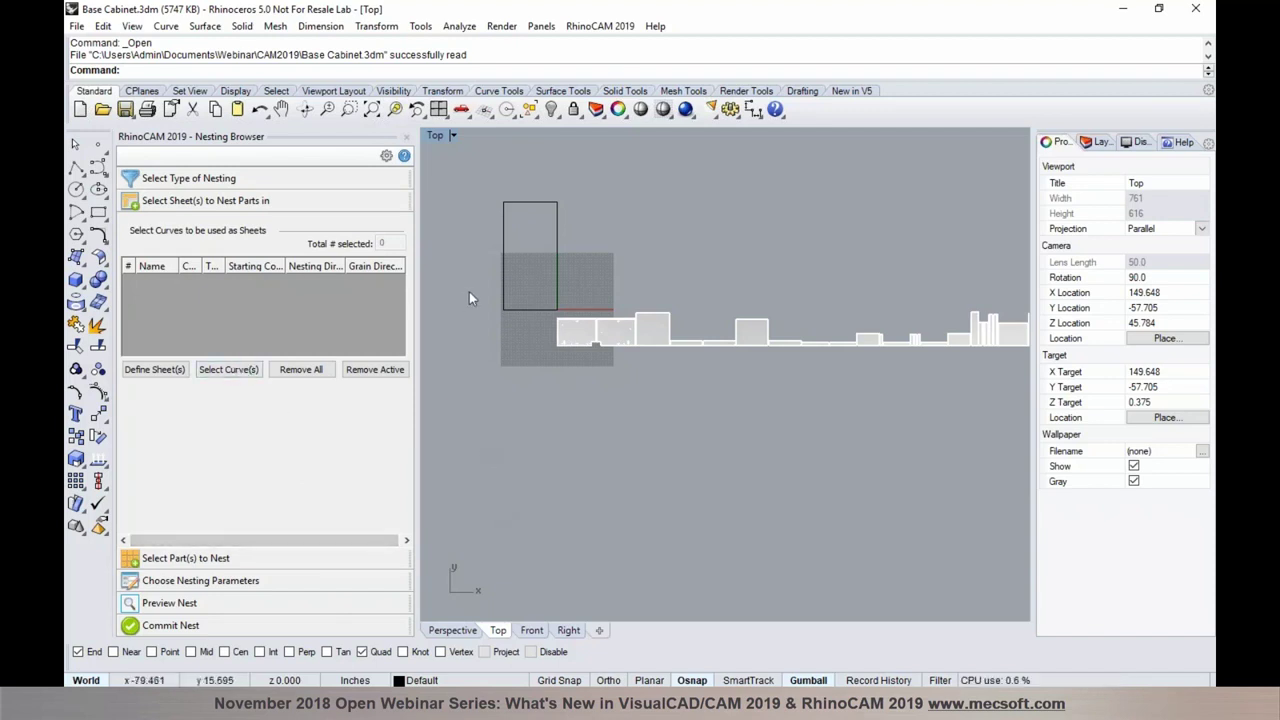
scroll(506, 217, up, 3)
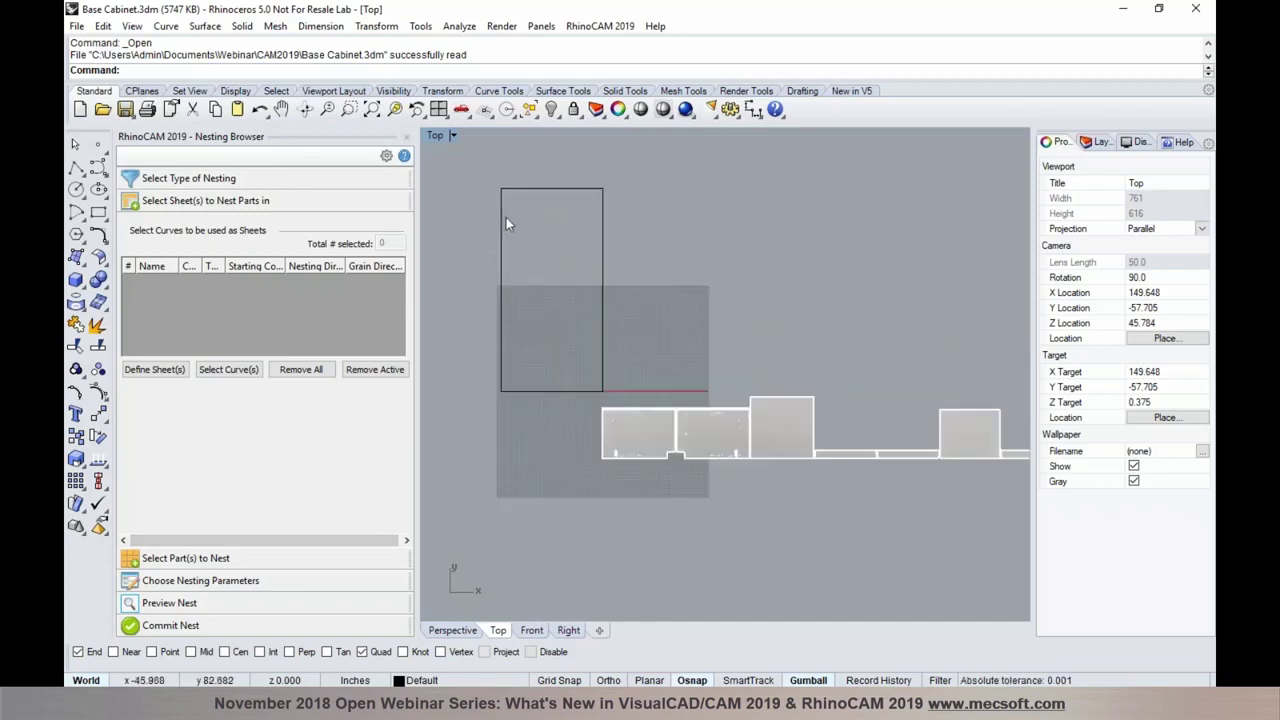
Define and add one rectangular nesting sheet with length 48, height 96 and thickness 0.75, and hide the existing rectangle curve beside it.
click(155, 370)
drag(185, 417, 149, 417)
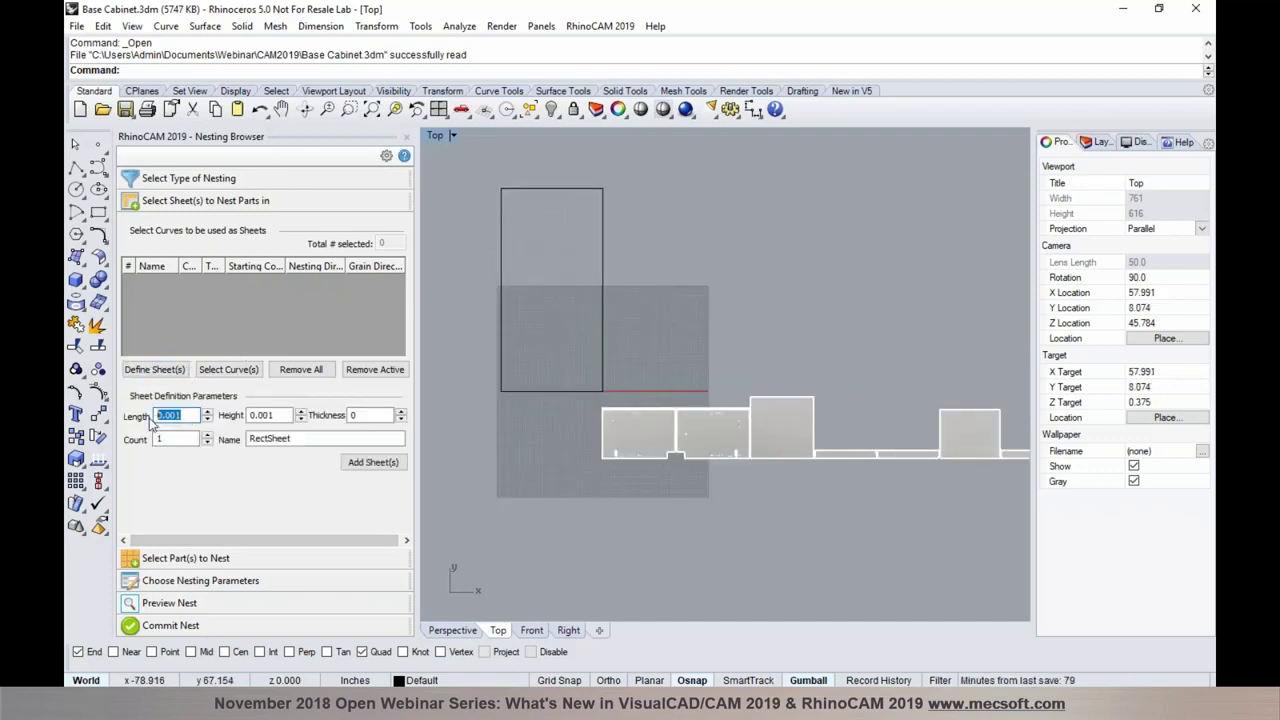
text(48)
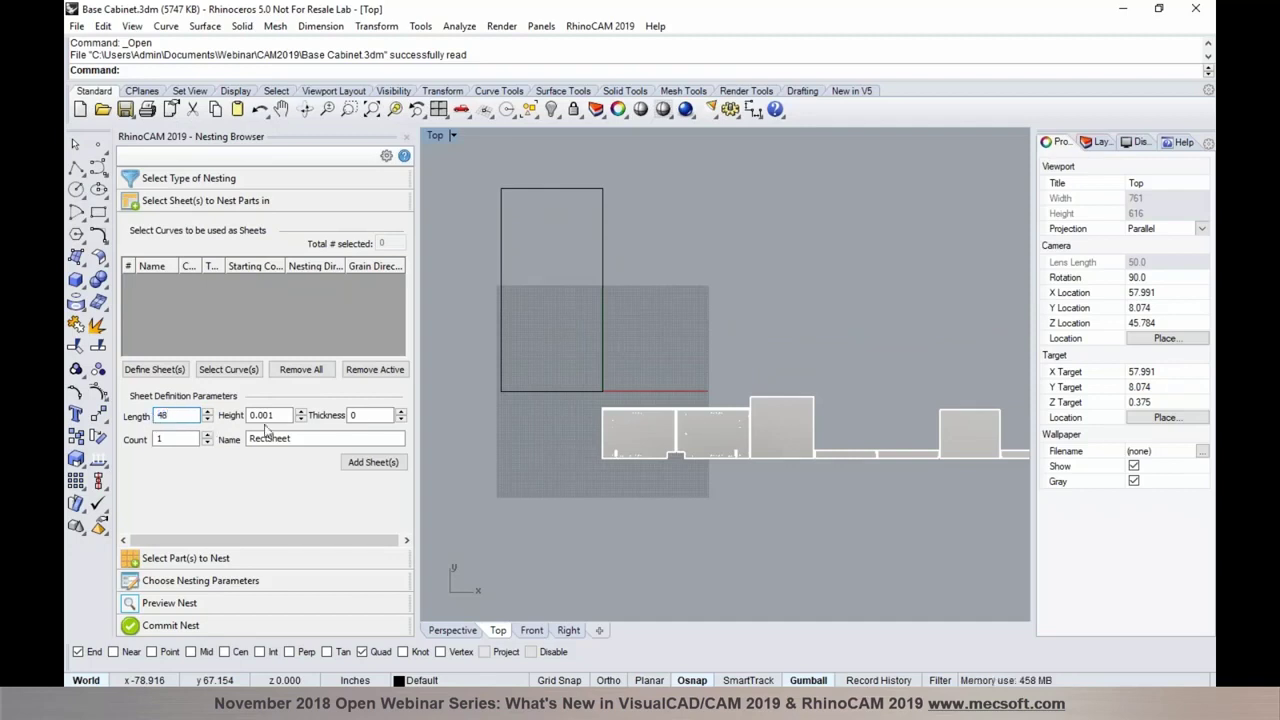
drag(278, 416, 249, 416)
text(96)
click(363, 422)
text(0.75)
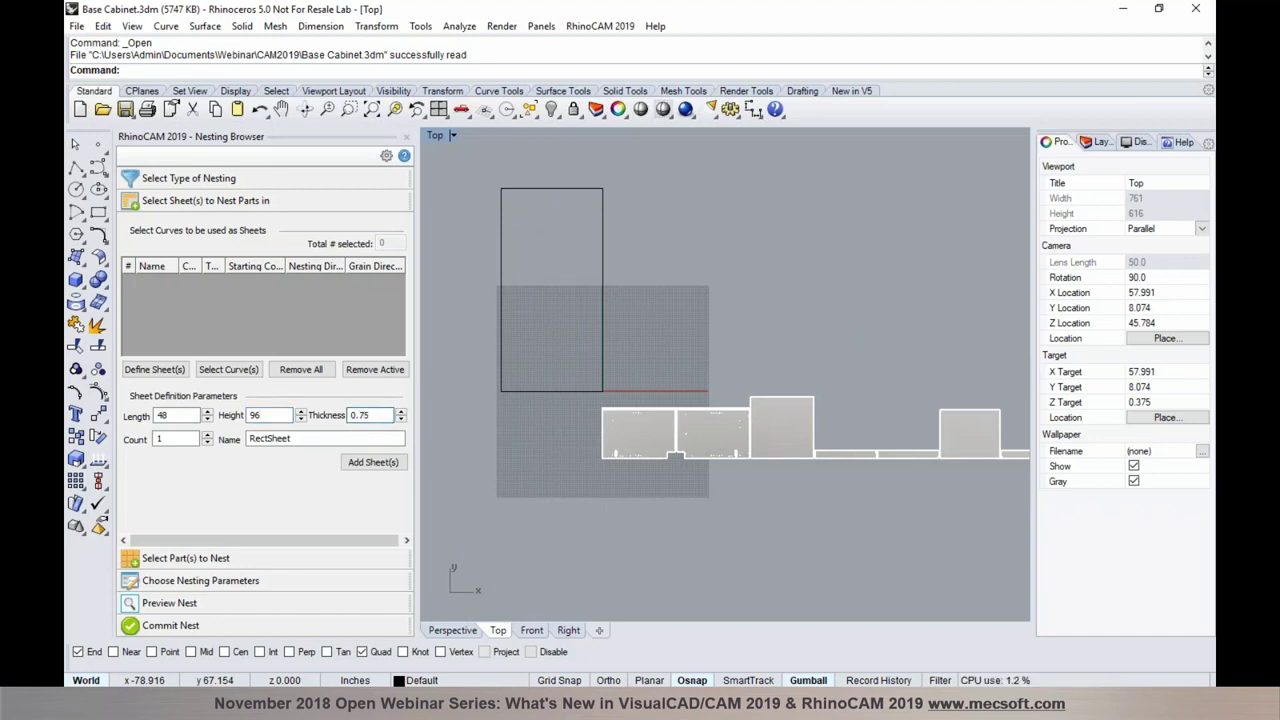
click(373, 462)
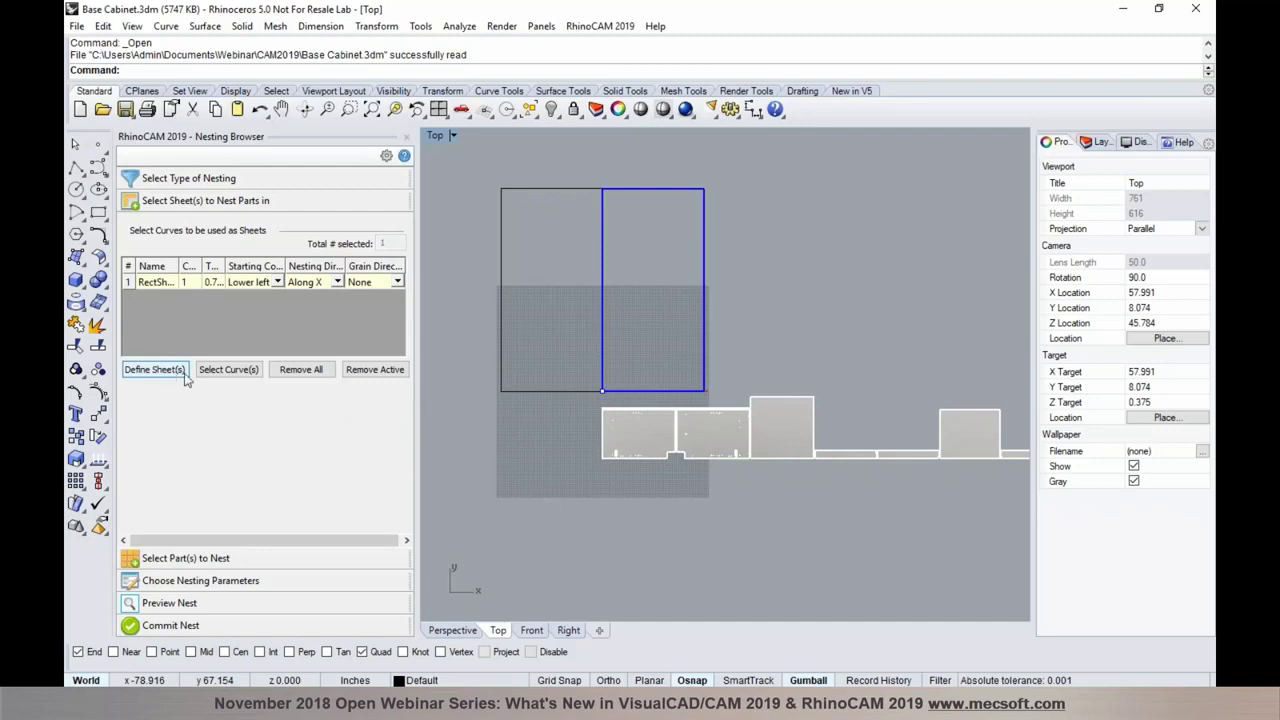
click(550, 189)
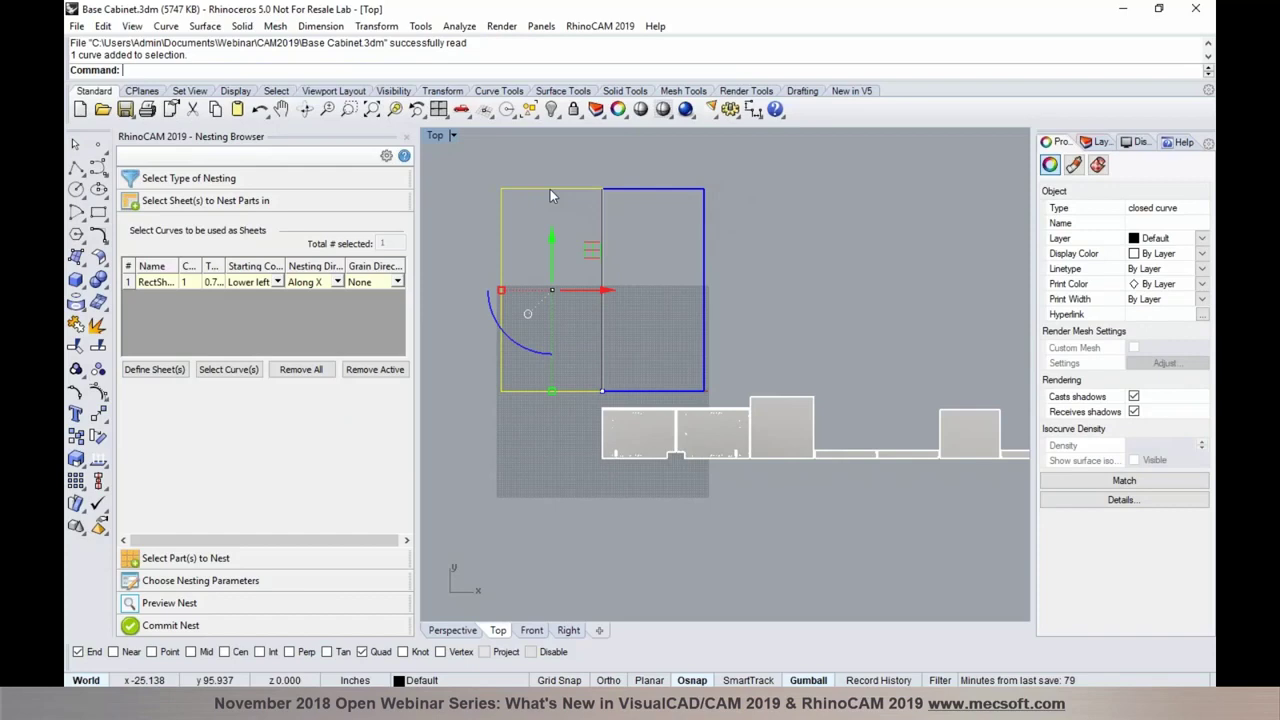
click(551, 109)
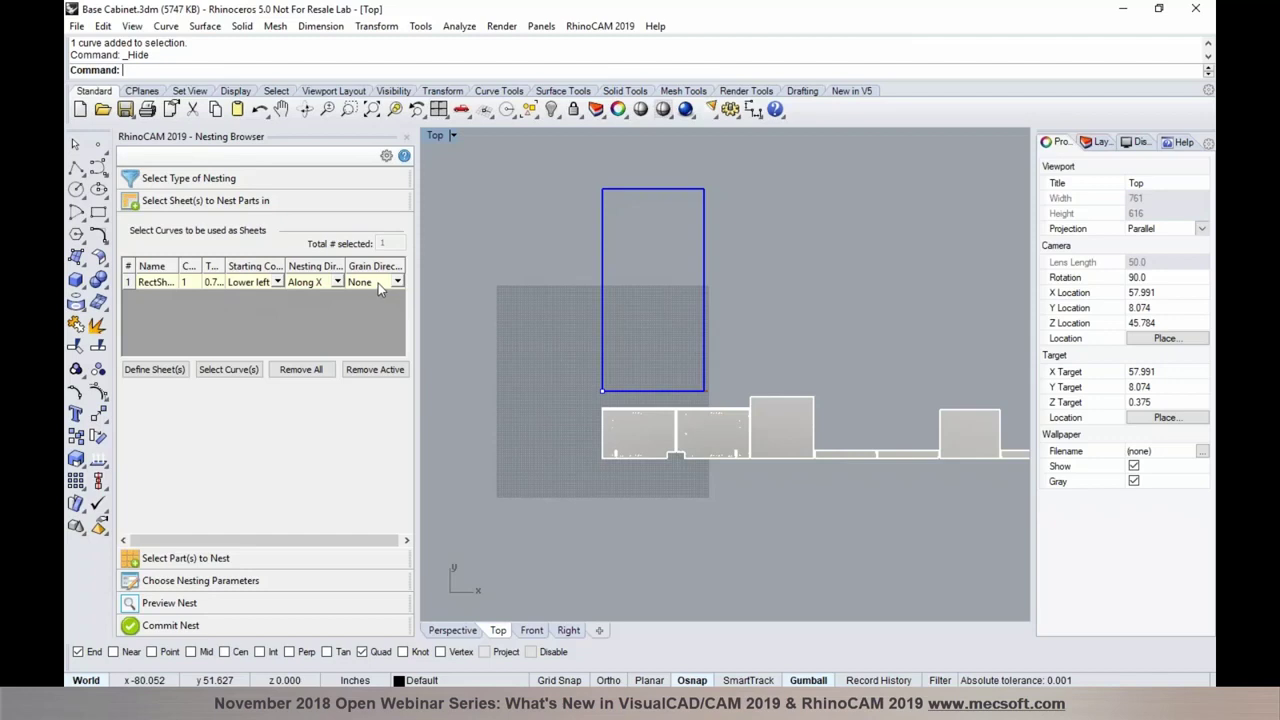
Select the whole row of exploded cabinet components as parts to nest and enable their use for engraving and sign making.
click(217, 561)
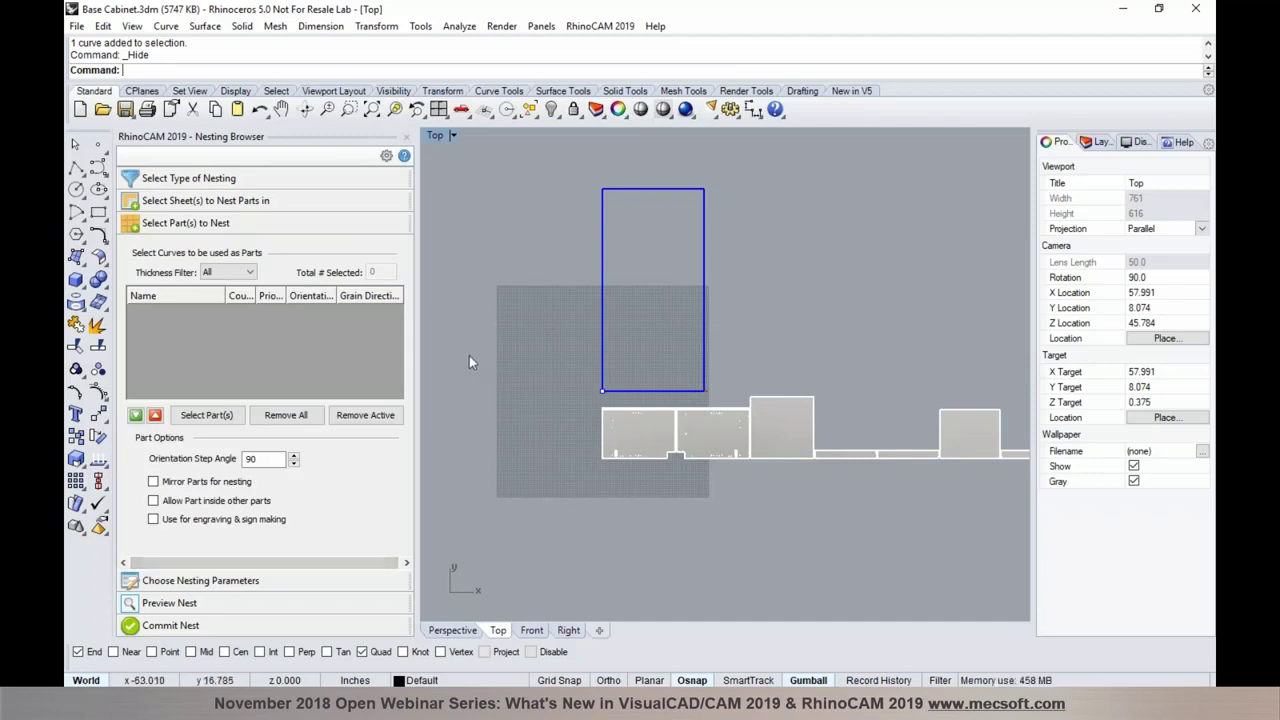
scroll(469, 355, down, 6)
scroll(849, 317, up, 2)
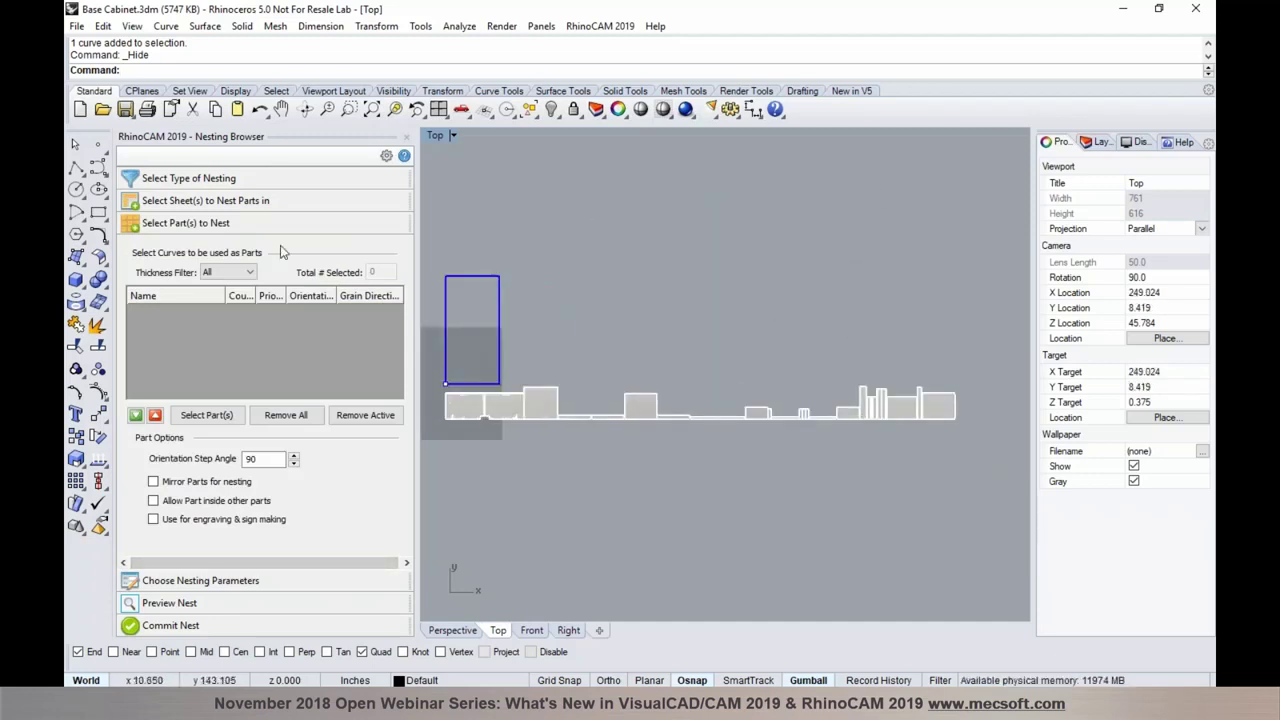
click(206, 415)
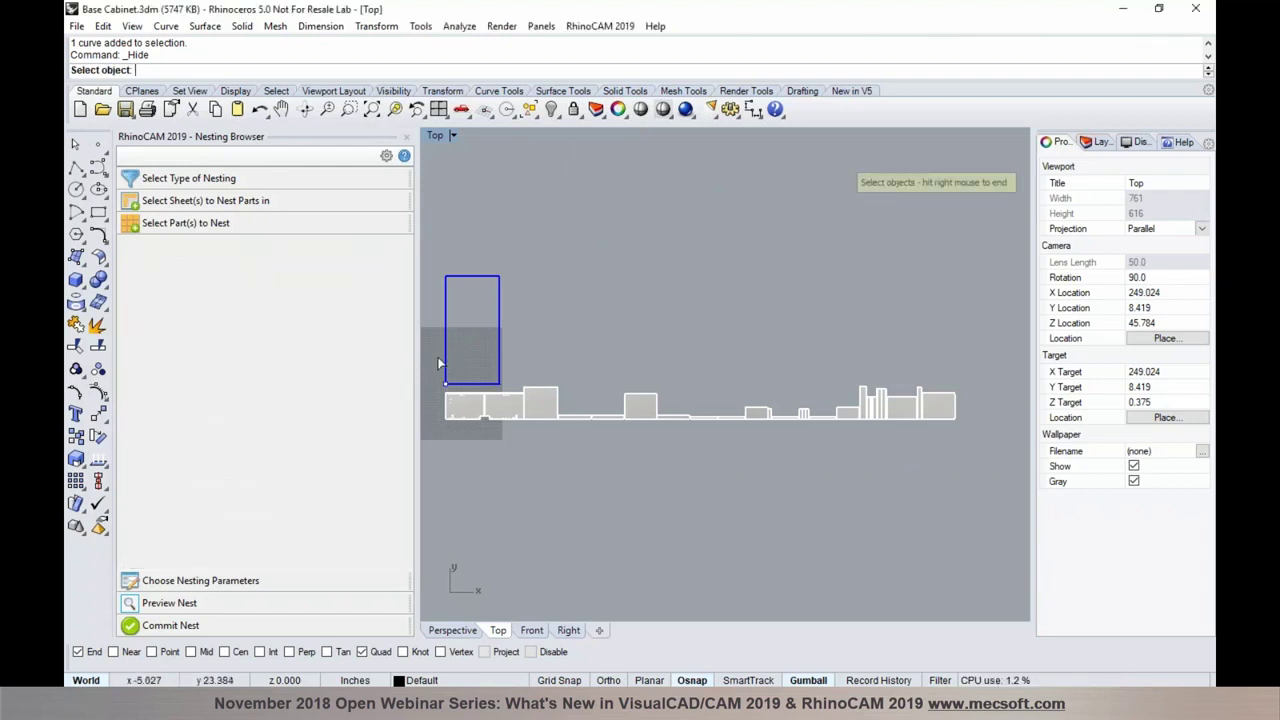
drag(435, 357, 970, 486)
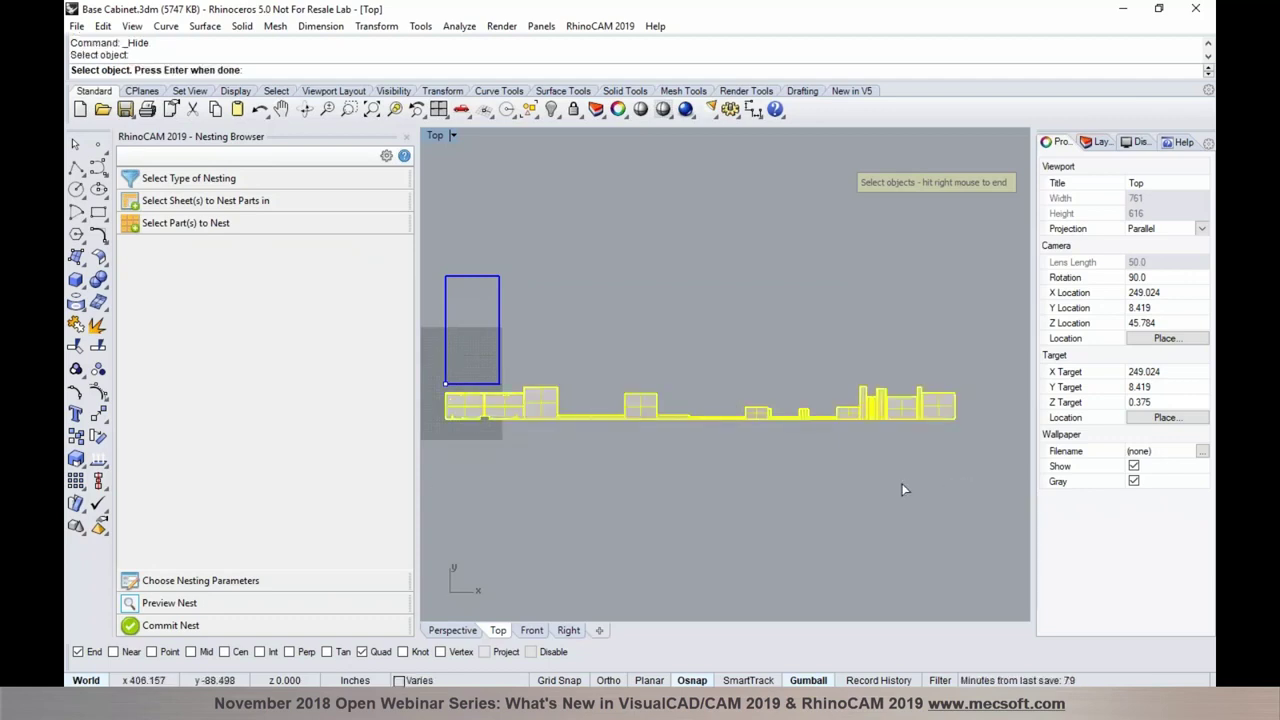
right_click(811, 474)
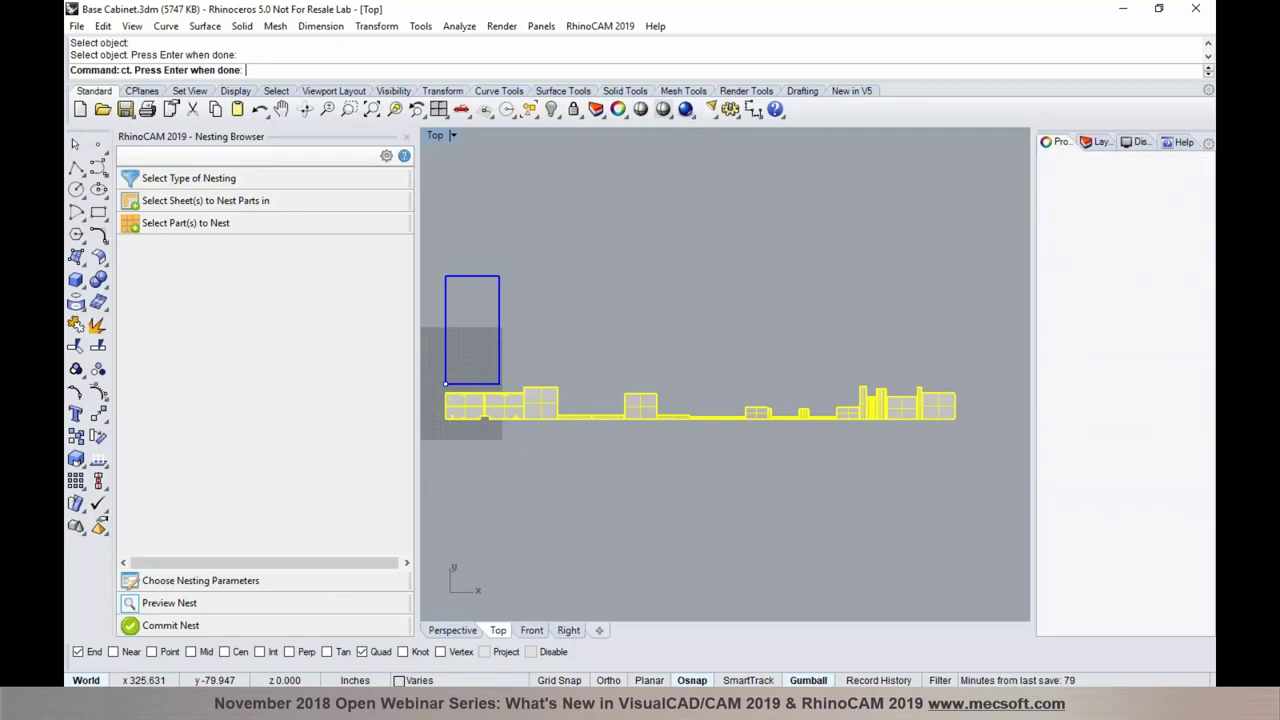
click(174, 520)
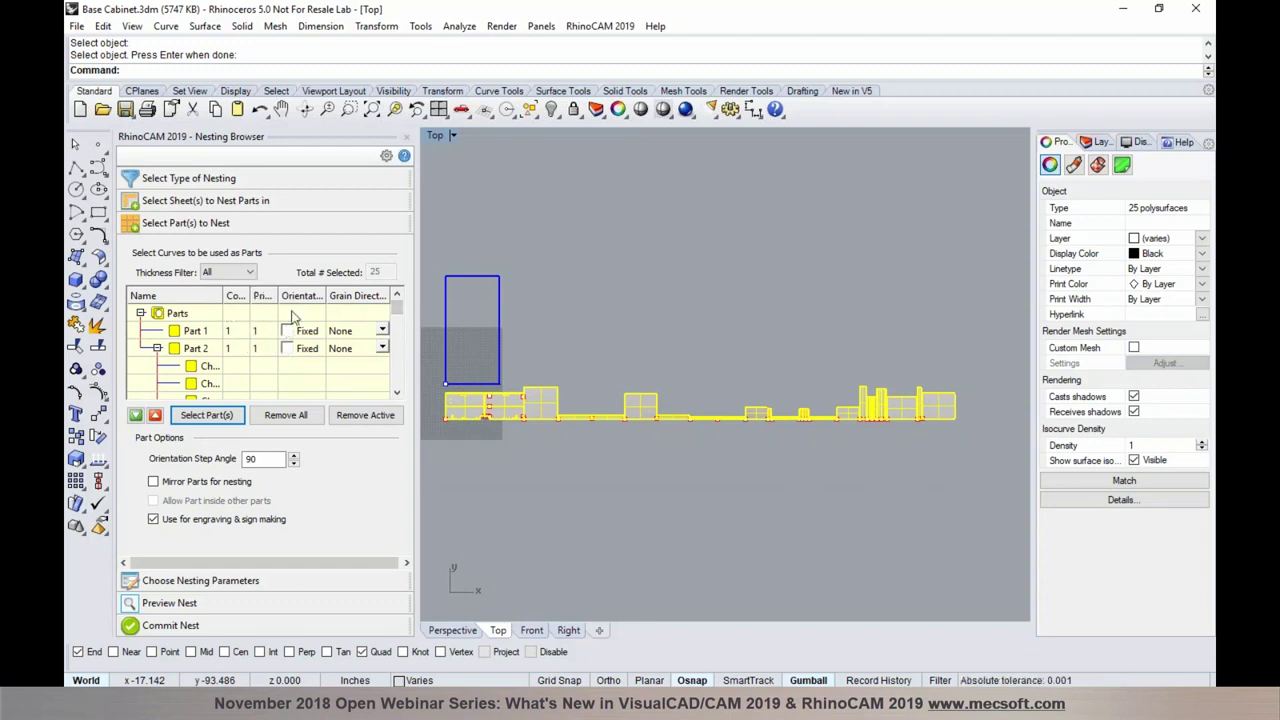
click(248, 461)
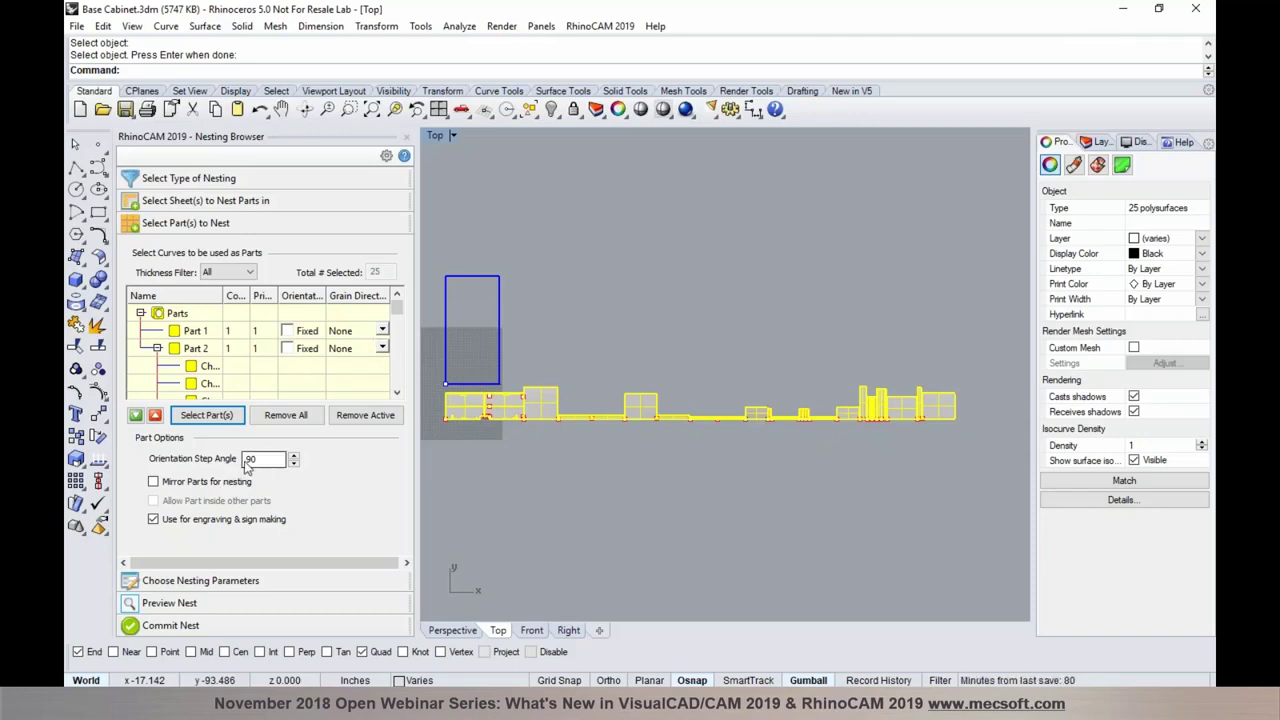
Set part-to-part distance to 0.6, part-to-sheet distance to 0.1 and accuracy to low, and execute the nest.
click(260, 581)
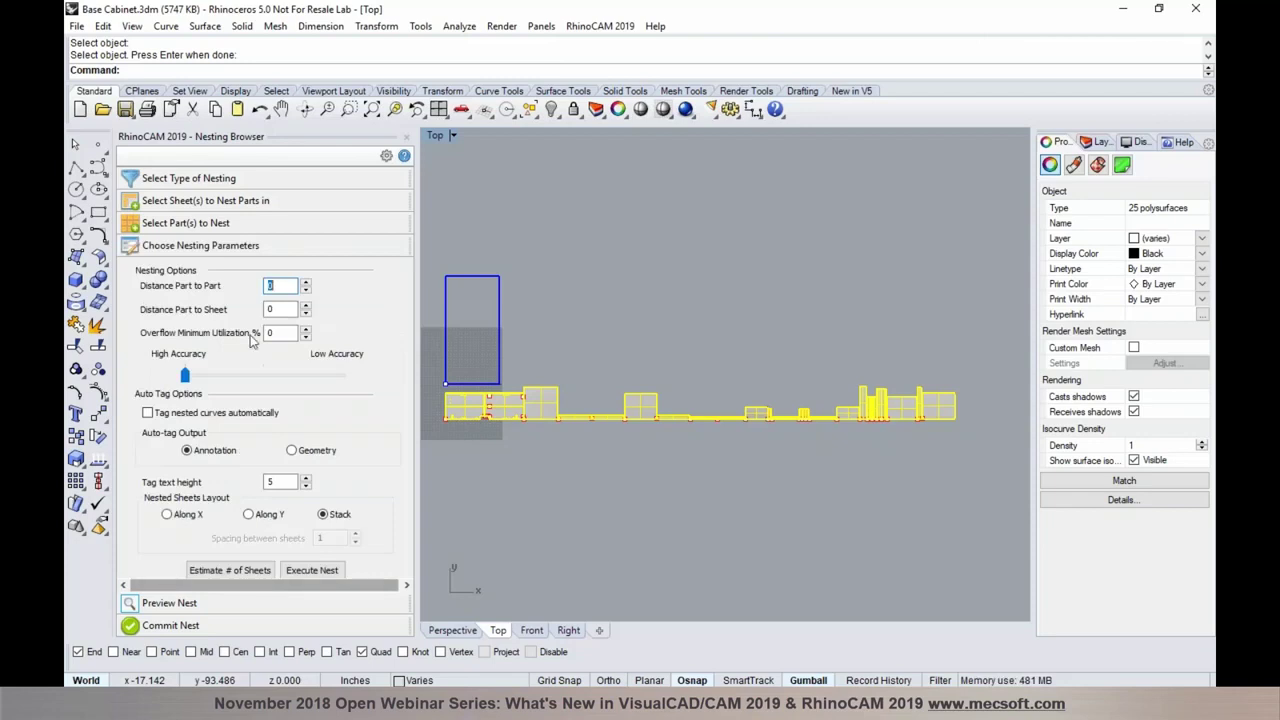
click(285, 292)
text(.6)
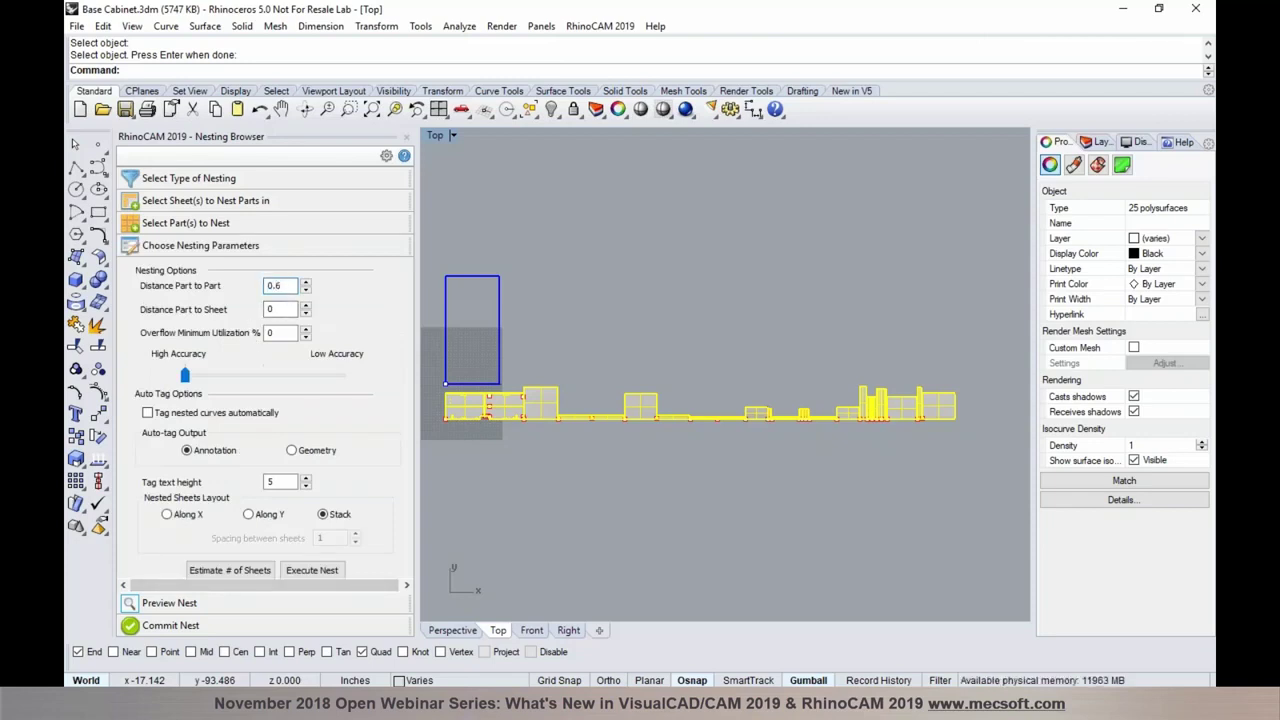
click(287, 311)
text(.1)
click(285, 374)
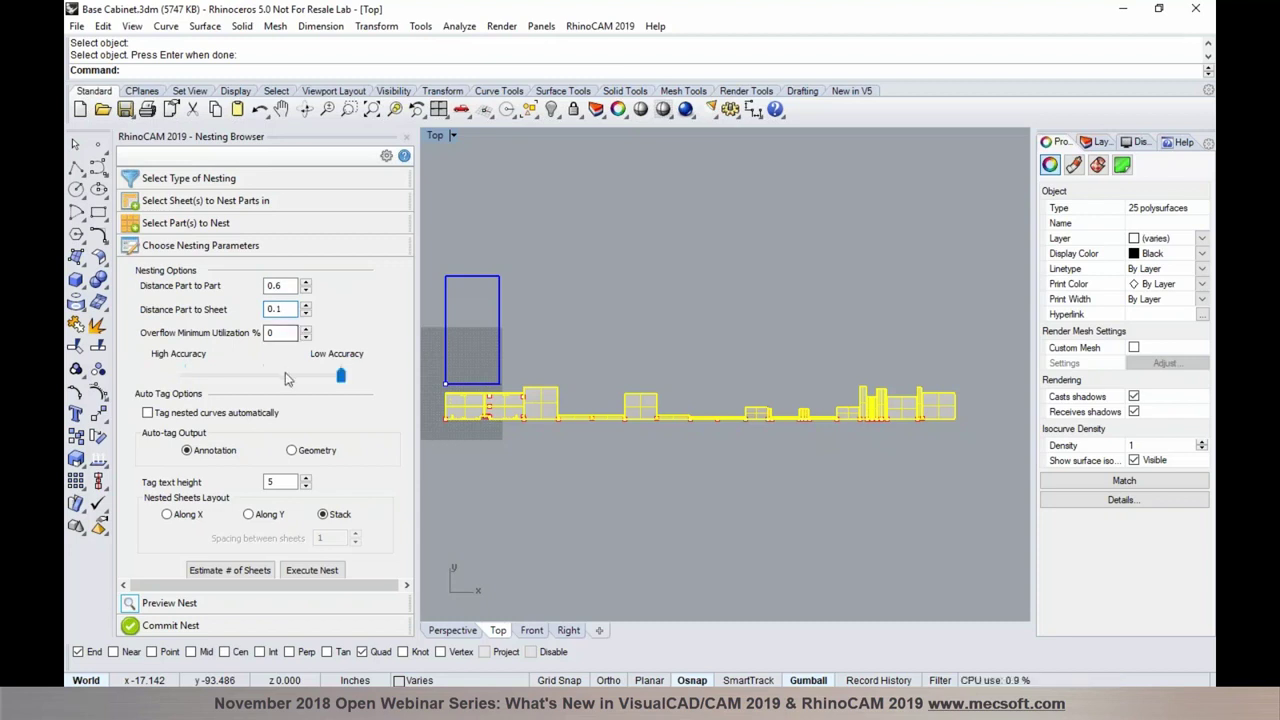
click(322, 571)
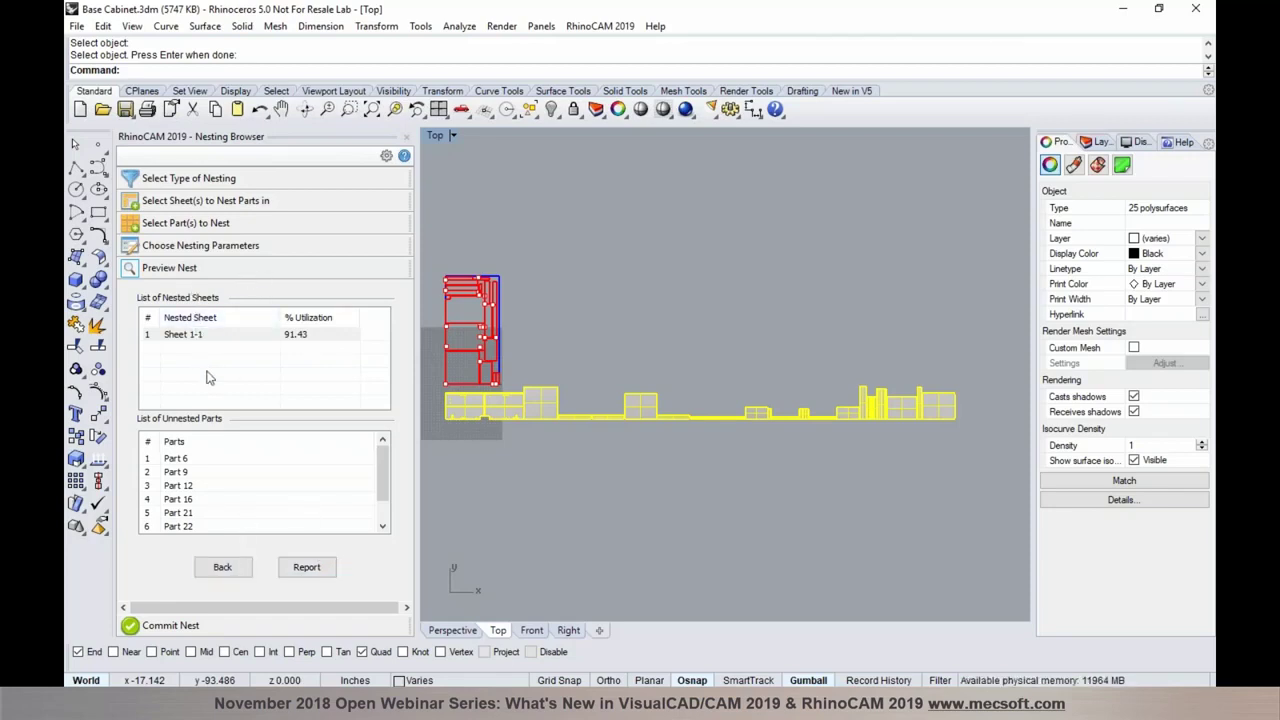
Examine nested Sheet 1-1 and locate unnested Part 6, Part 9 and Part 12 in the model.
click(207, 338)
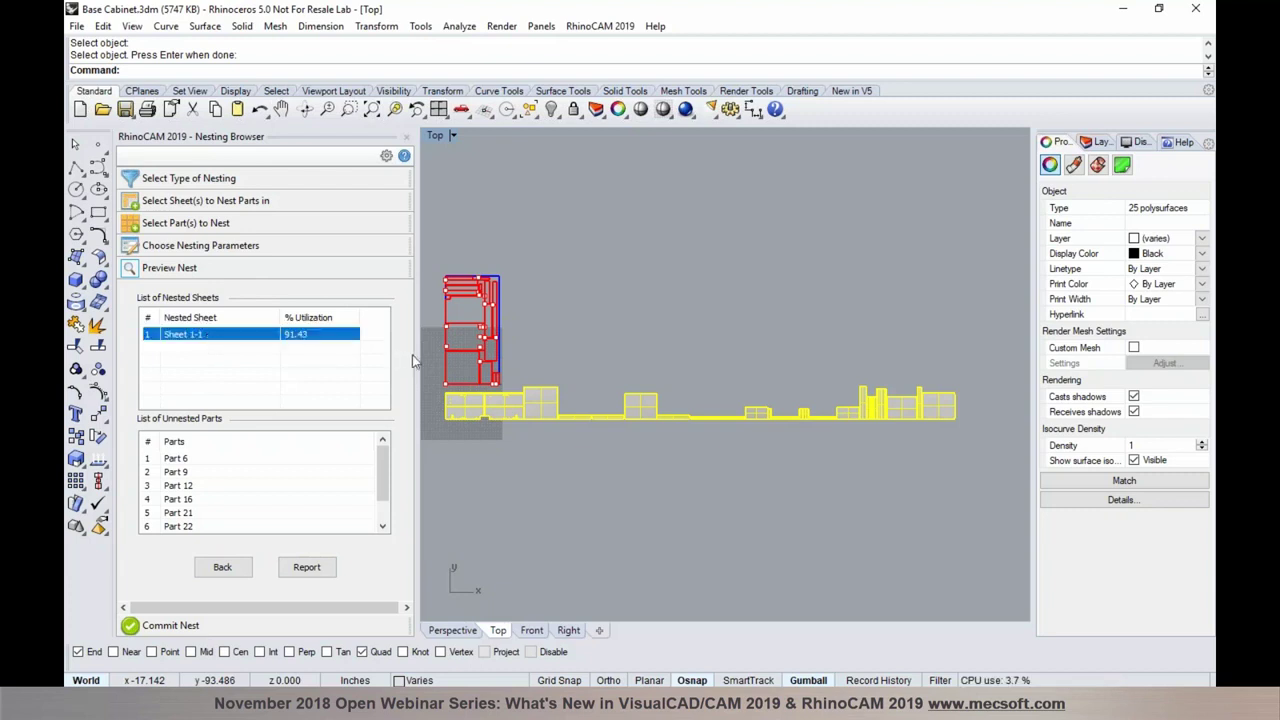
scroll(428, 346, up, 3)
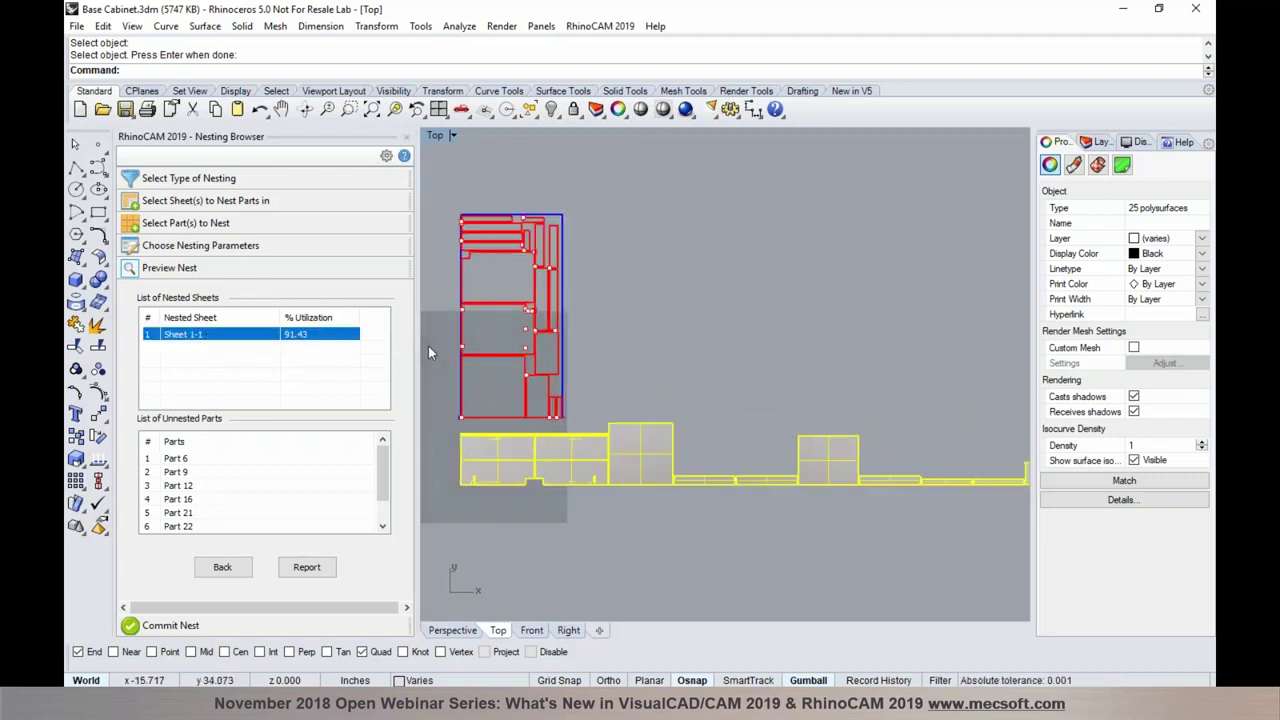
scroll(561, 481, down, 3)
click(575, 514)
click(176, 459)
click(178, 472)
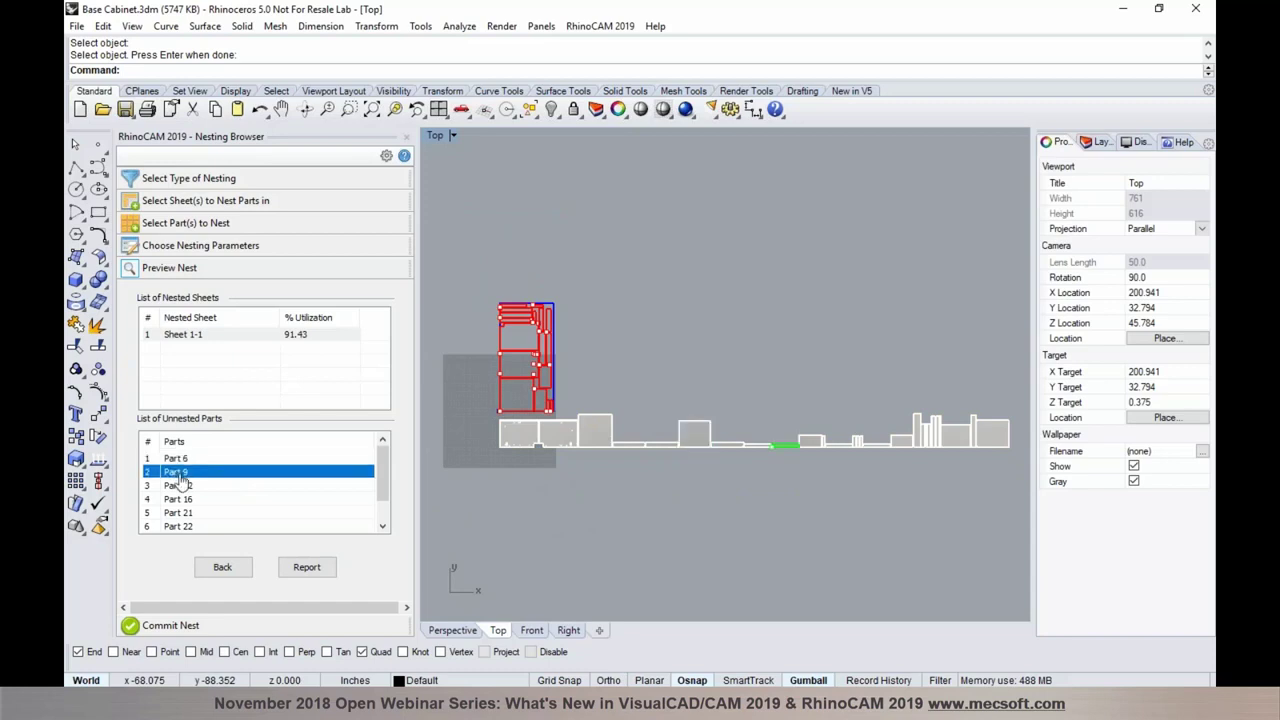
click(180, 486)
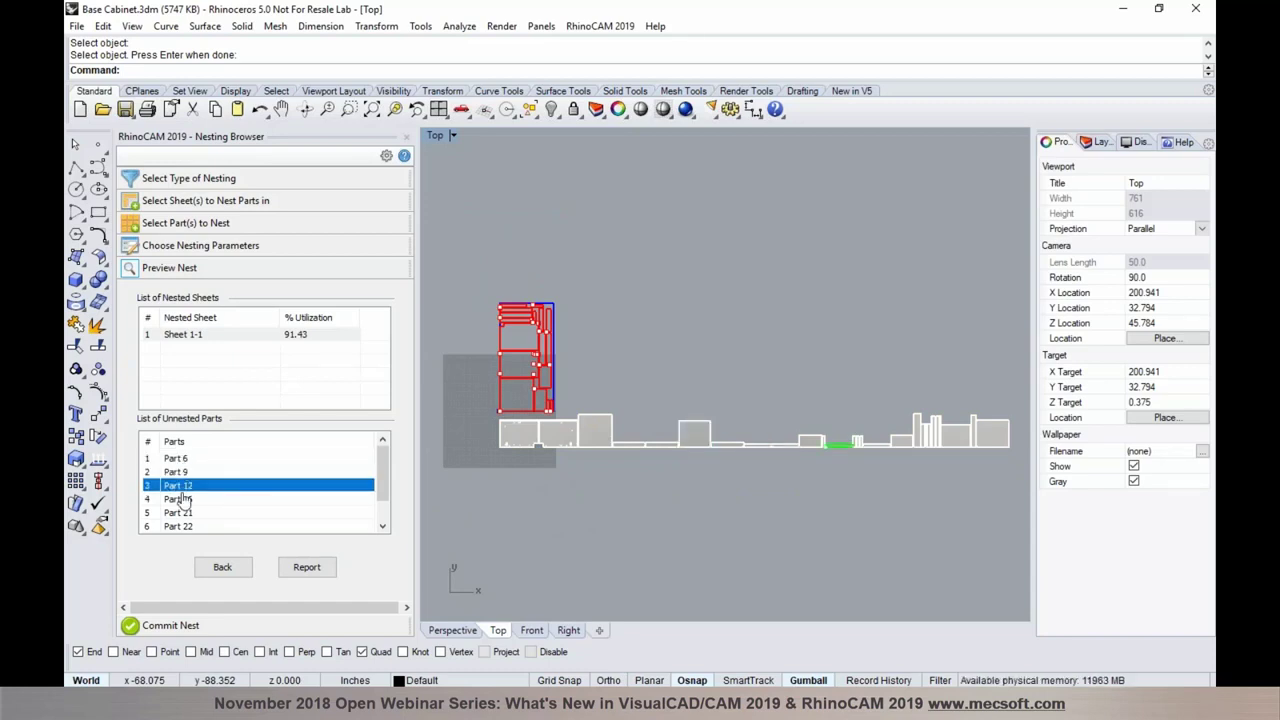
scroll(843, 470, up, 3)
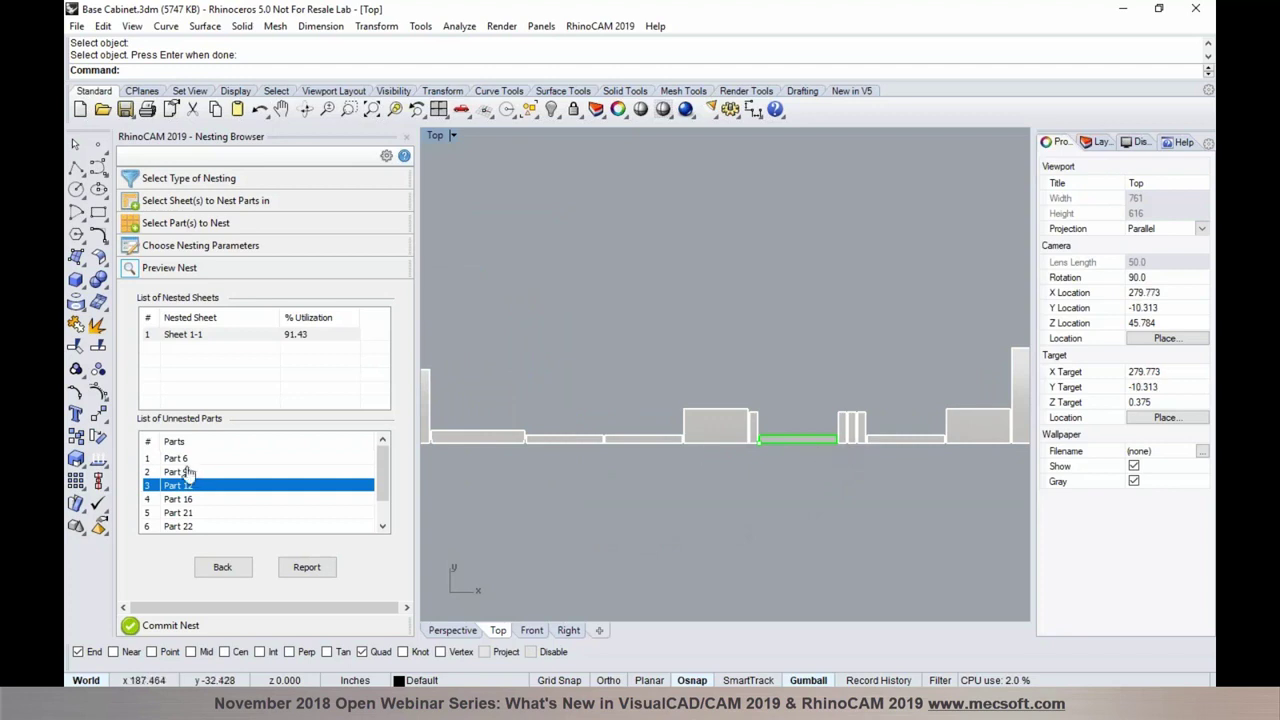
Locate unnested Part 16, Part 21, Part 22, Part 23 and Part 25 in the model.
click(180, 499)
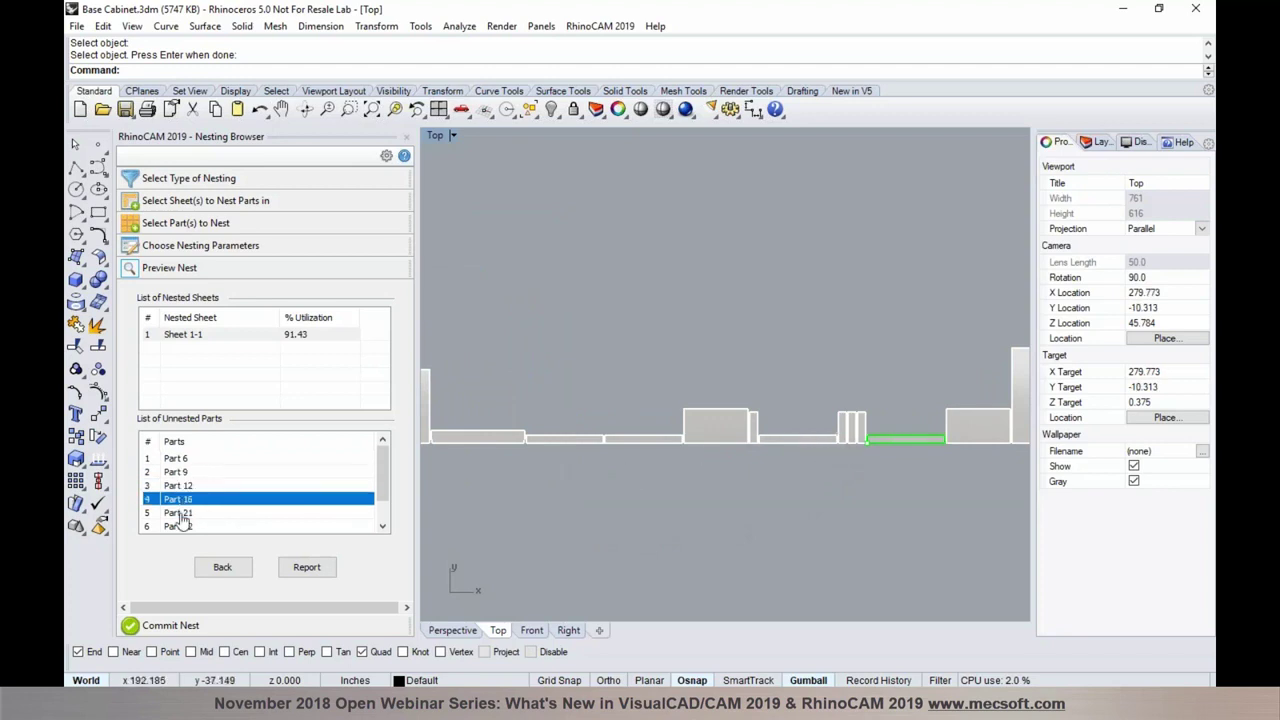
click(180, 512)
scroll(615, 466, down, 2)
scroll(208, 510, down, 1)
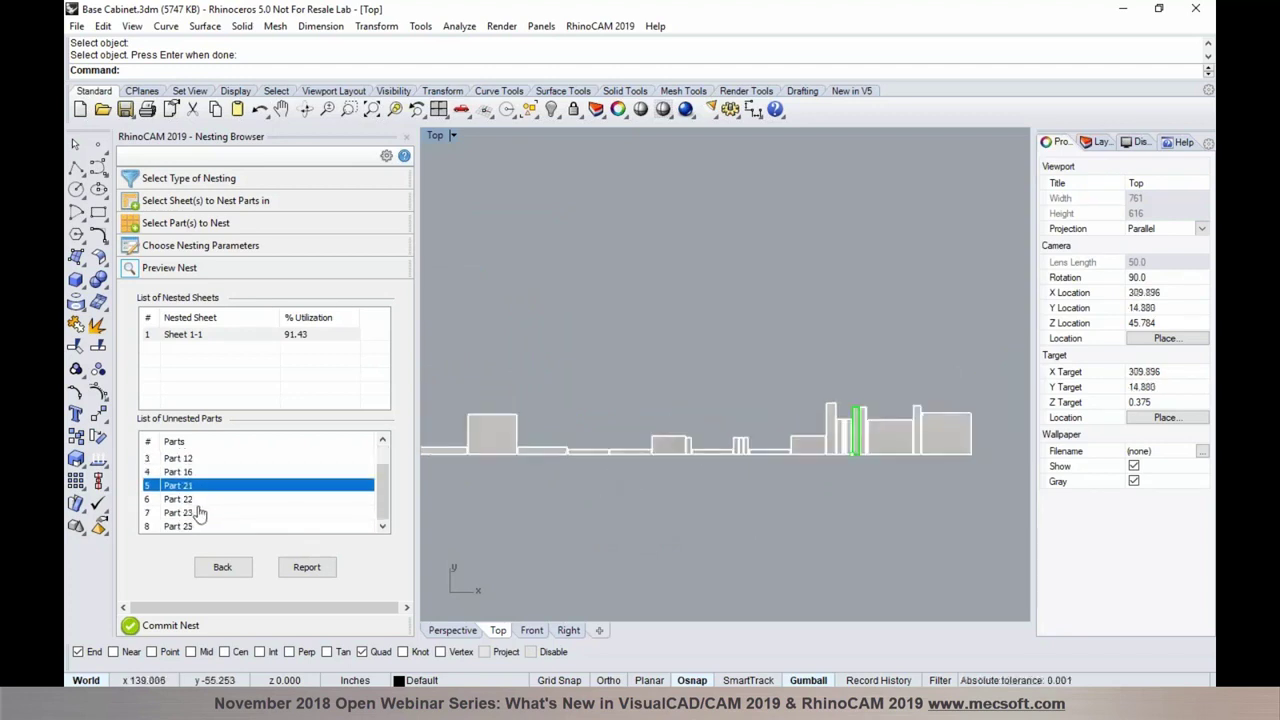
click(187, 501)
click(189, 512)
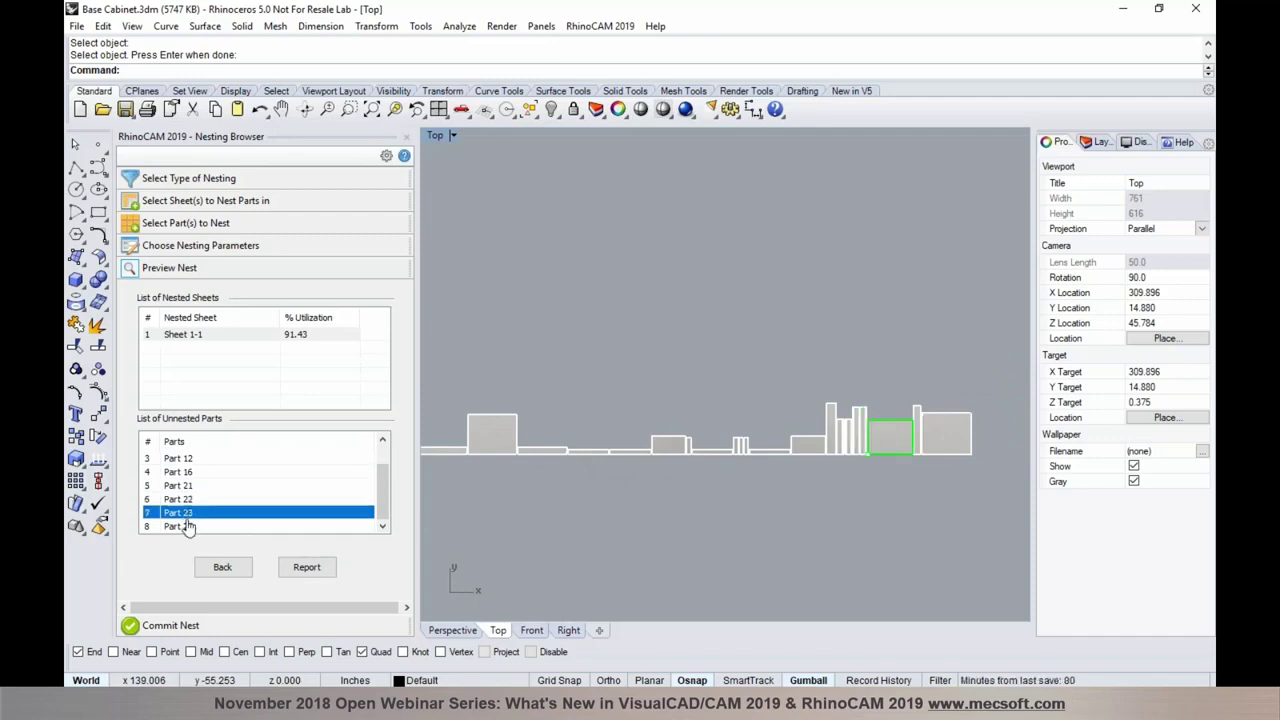
click(185, 527)
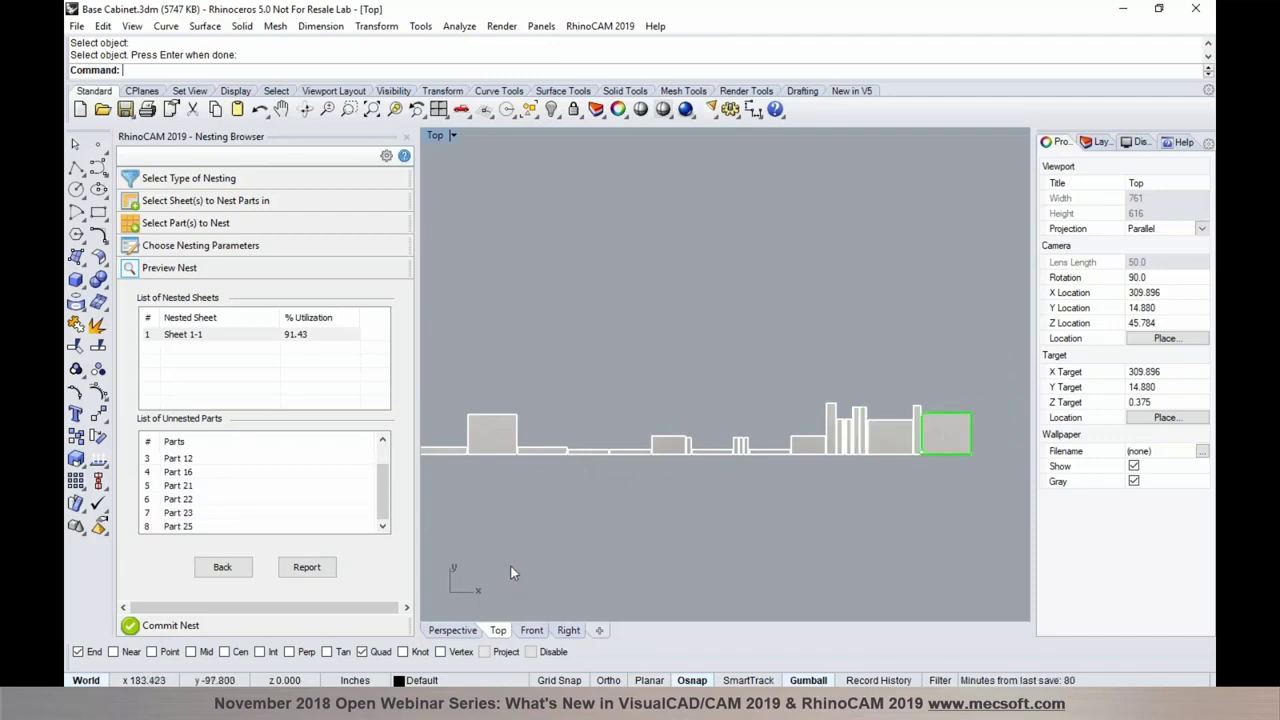
Estimate the number of sheets needed, update the sheet count with the estimate and execute the nest again.
click(239, 572)
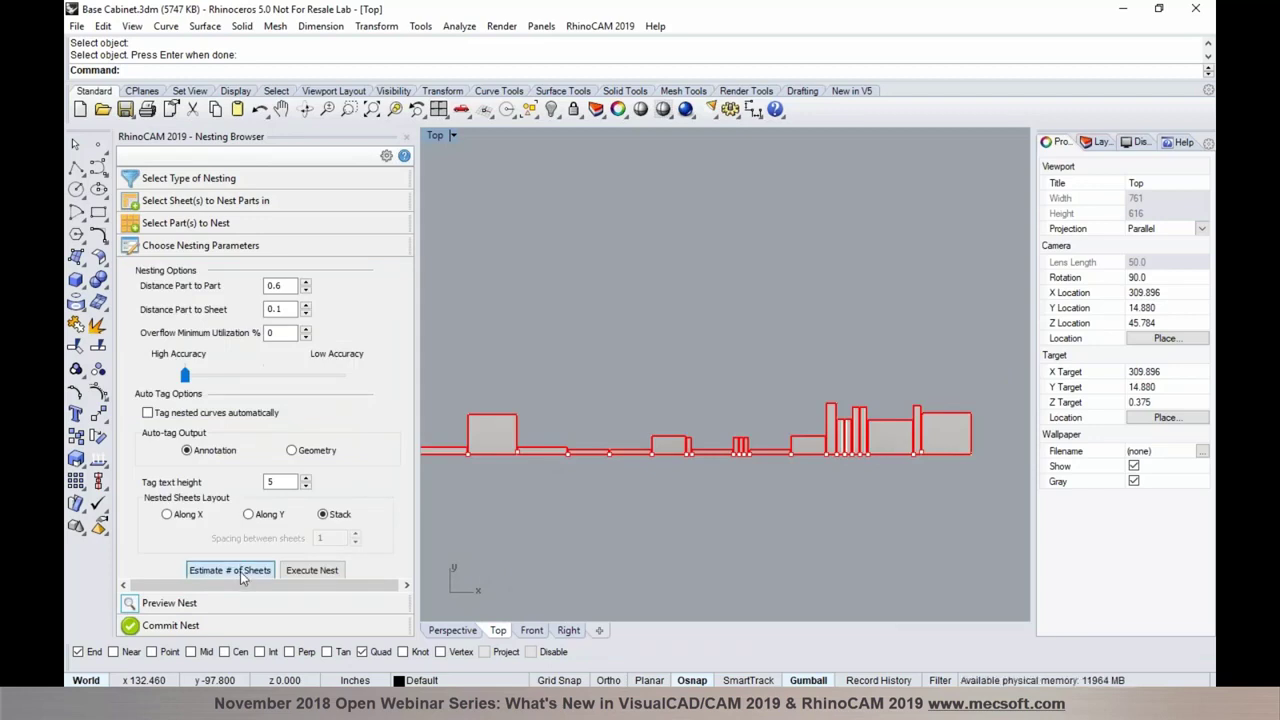
click(240, 571)
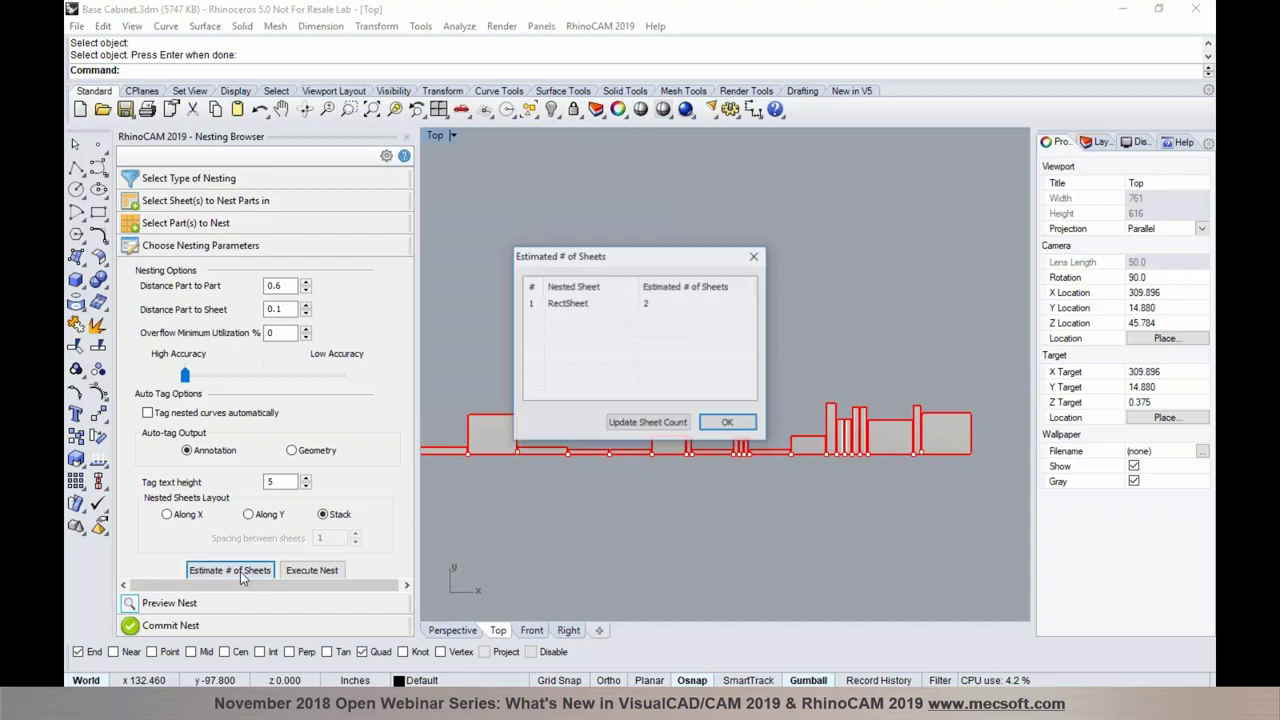
click(645, 424)
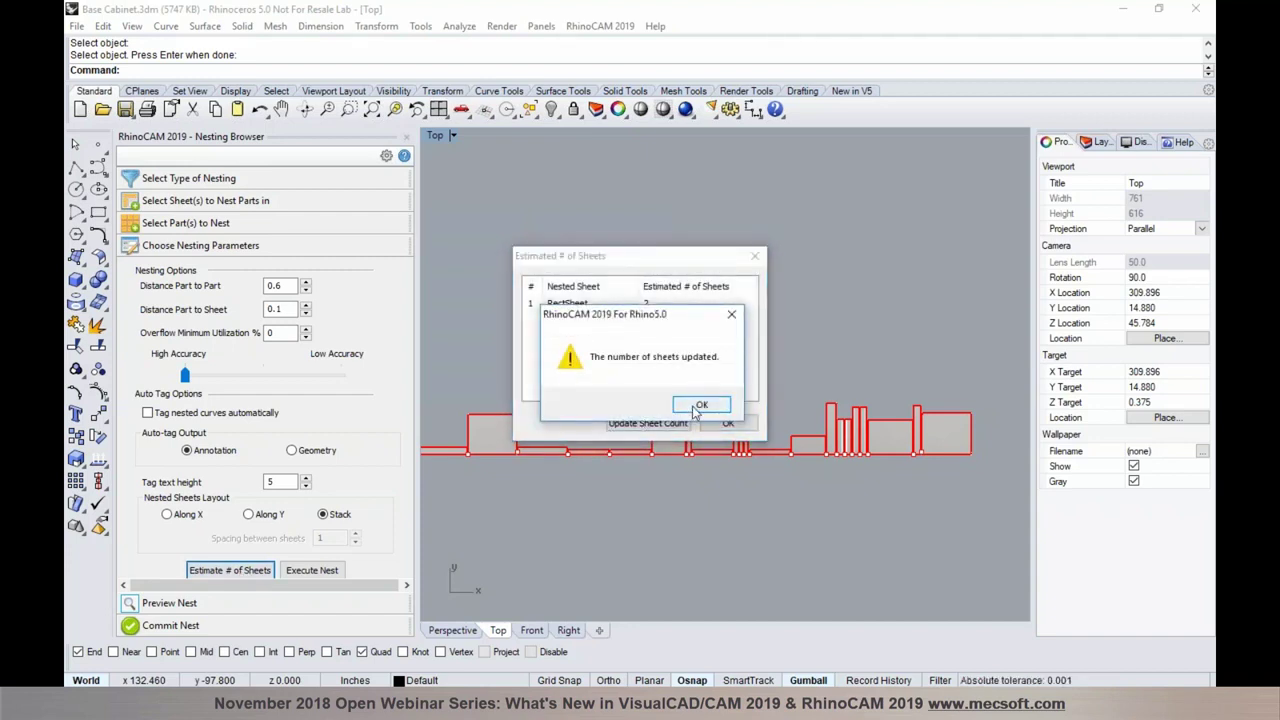
click(700, 404)
click(340, 570)
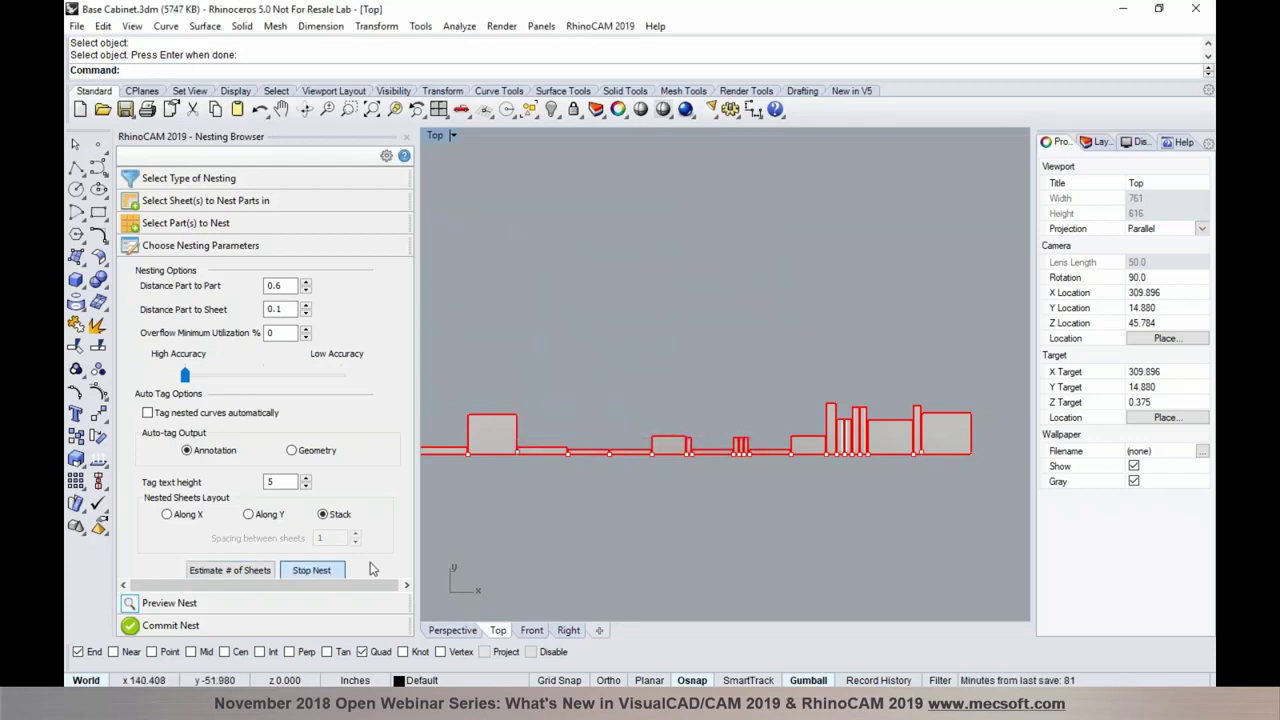
Compare the part layouts on nested Sheet 1-1 and Sheet 1-2 in the model.
scroll(792, 336, down, 12)
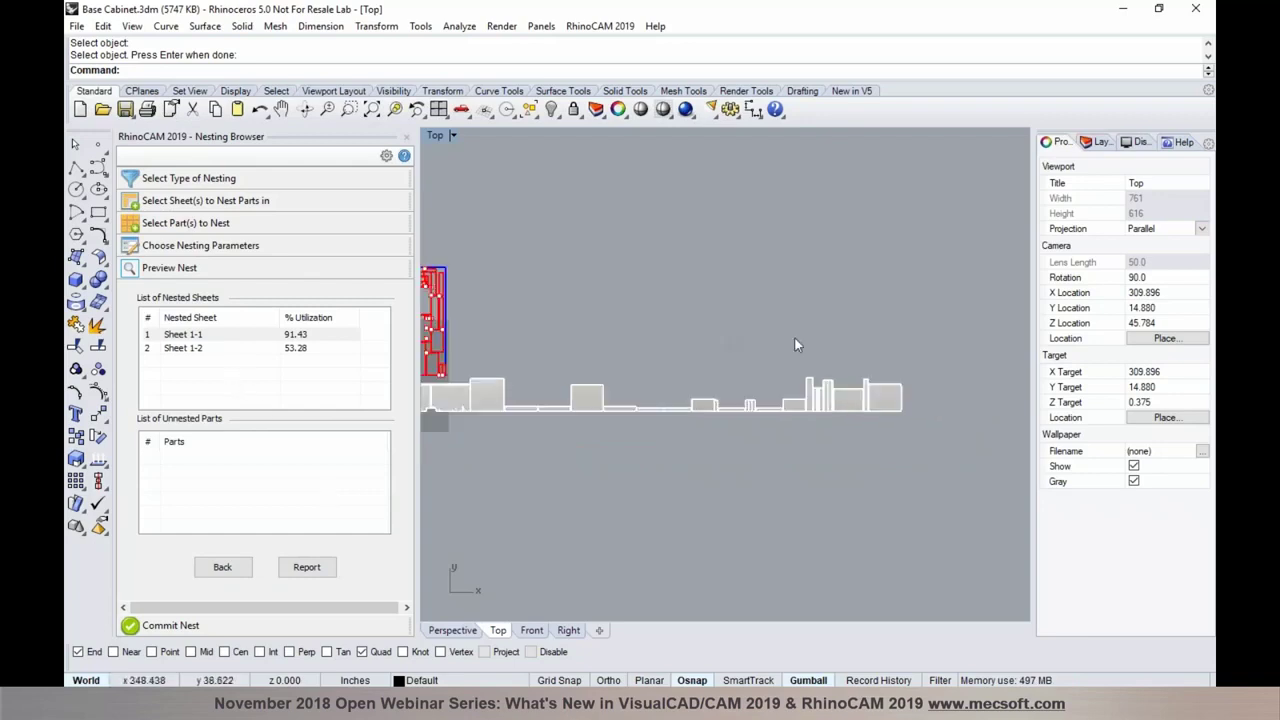
scroll(643, 322, up, 14)
click(256, 349)
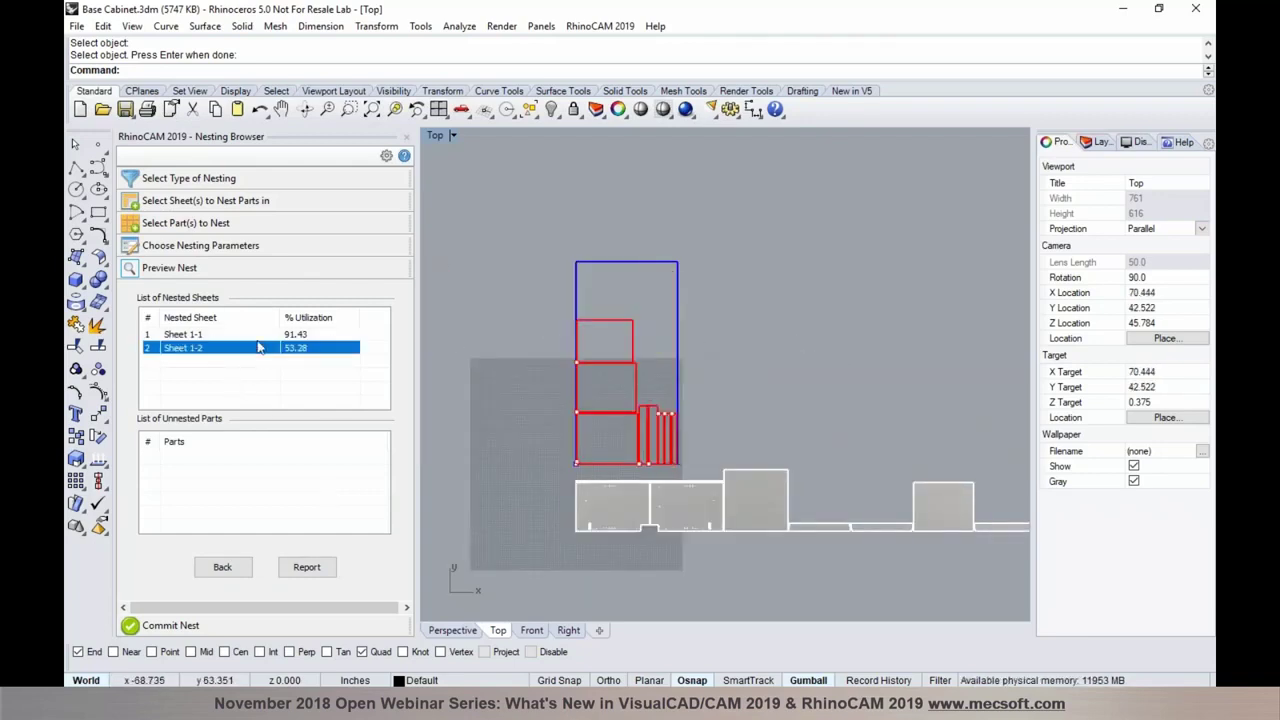
click(258, 337)
click(258, 349)
click(258, 338)
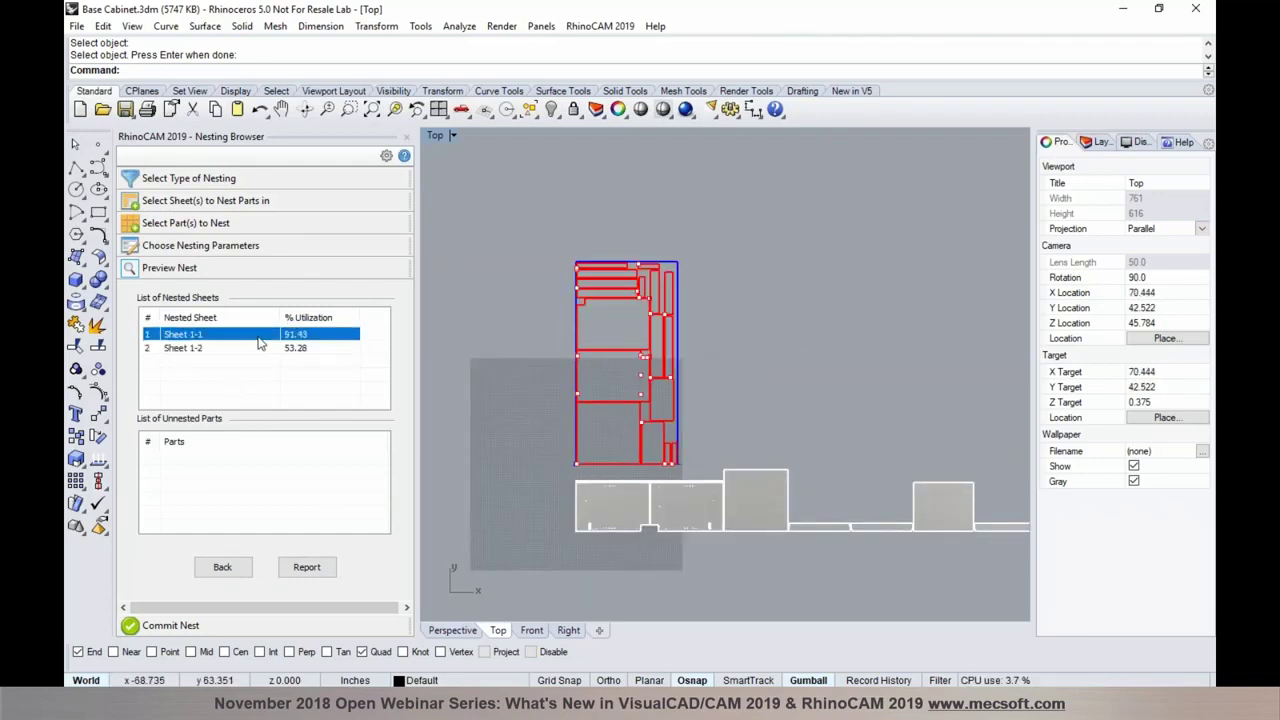
Lay out the nested sheets along X with a spacing of 1, execute the nest and preview Sheet 1-1 and Sheet 1-2.
click(226, 567)
click(188, 516)
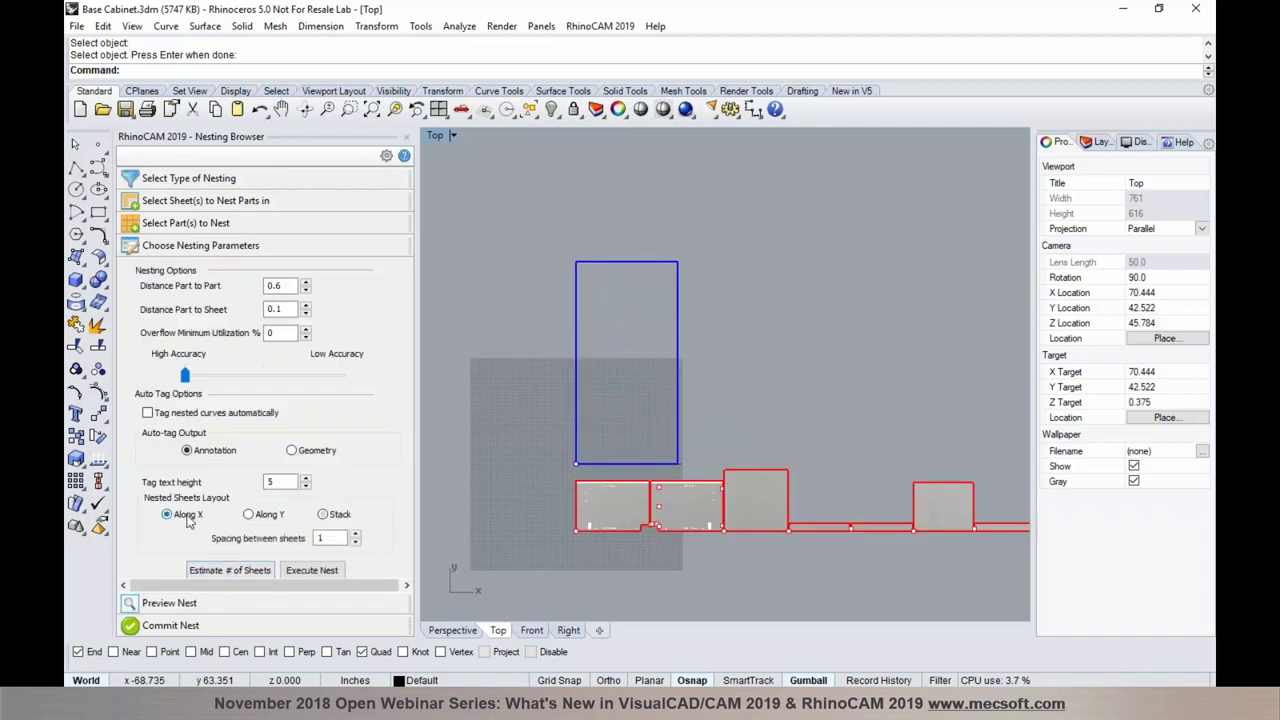
click(324, 541)
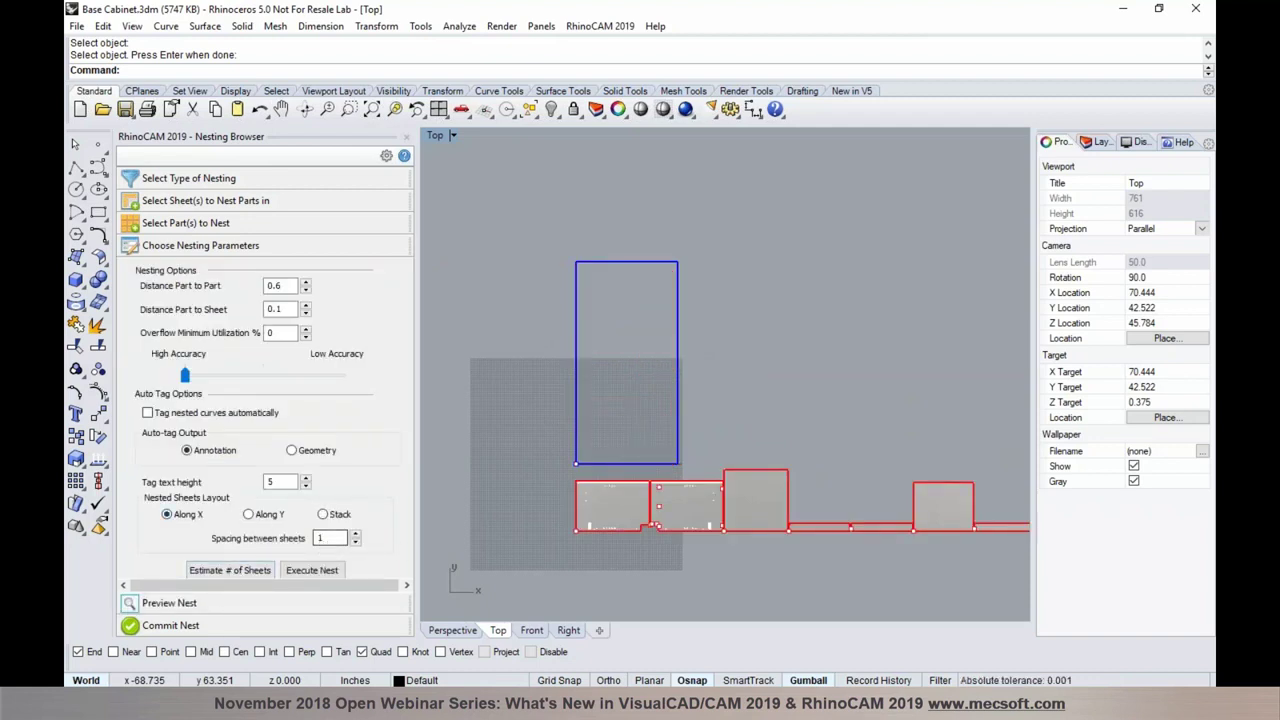
click(324, 571)
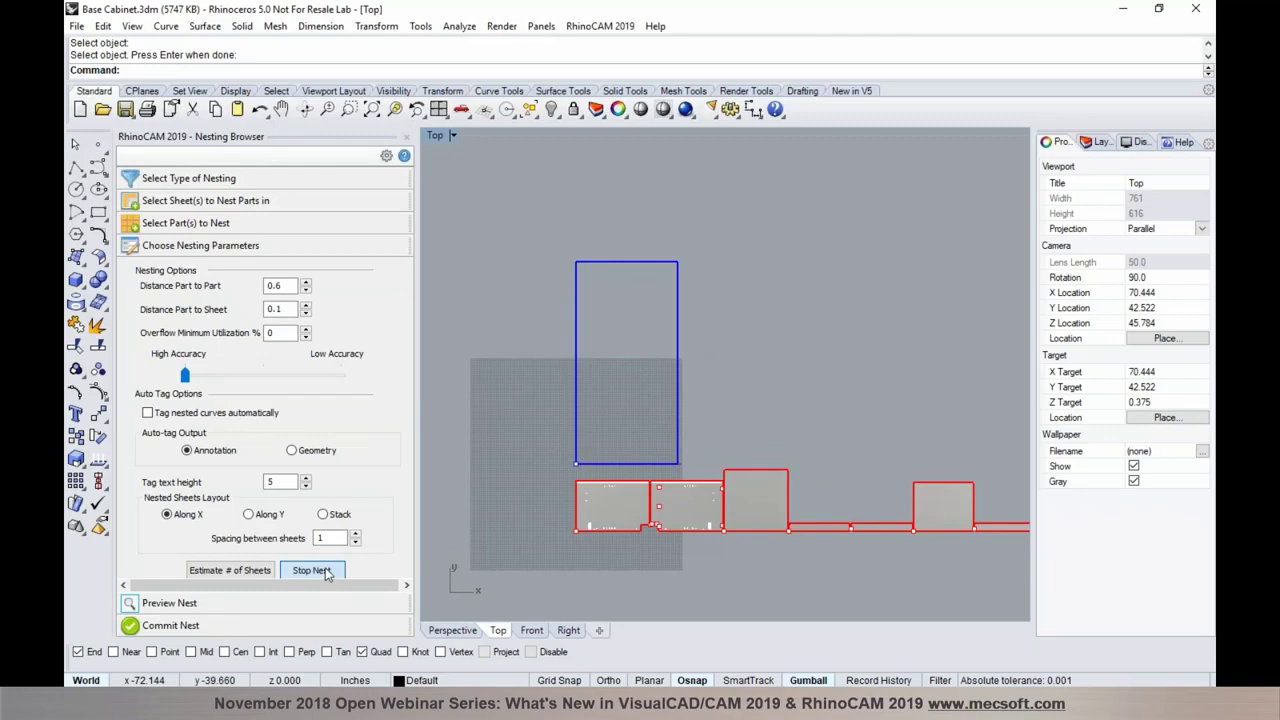
click(220, 349)
click(220, 336)
click(220, 349)
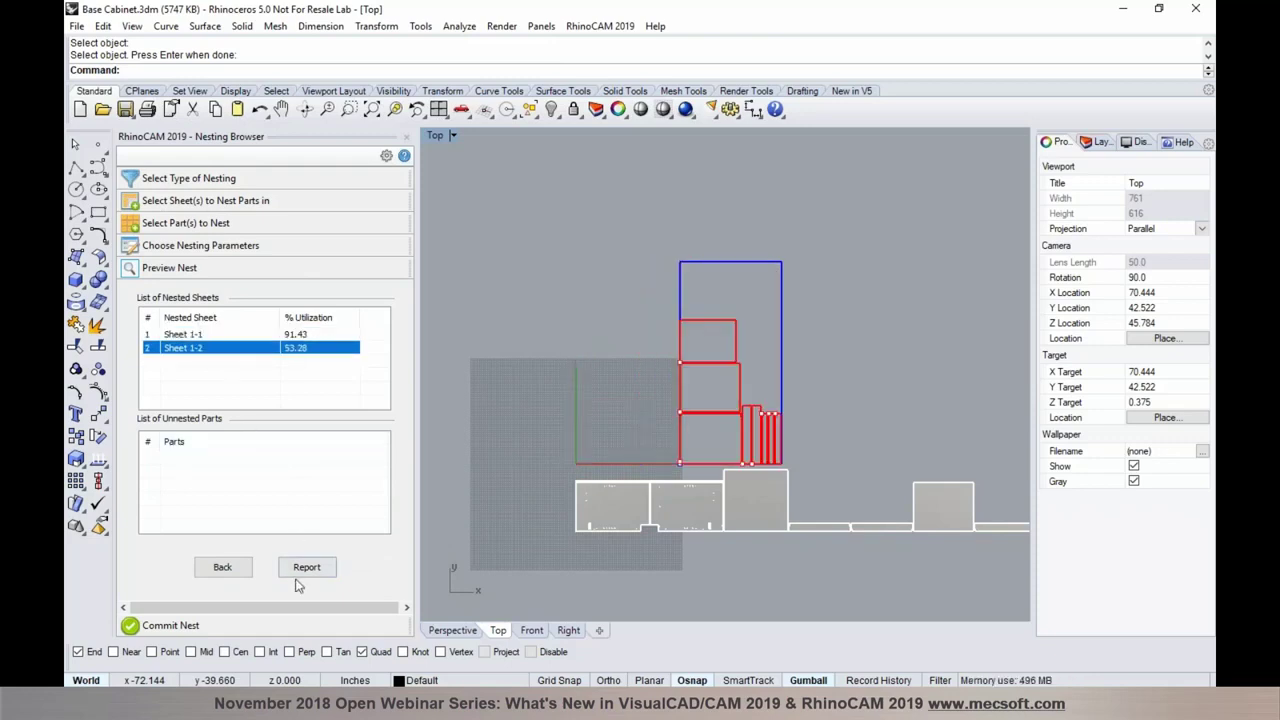
Commit the nest with a separate layer for each nested sheet and inspect both sheets beside the original row of parts.
click(266, 624)
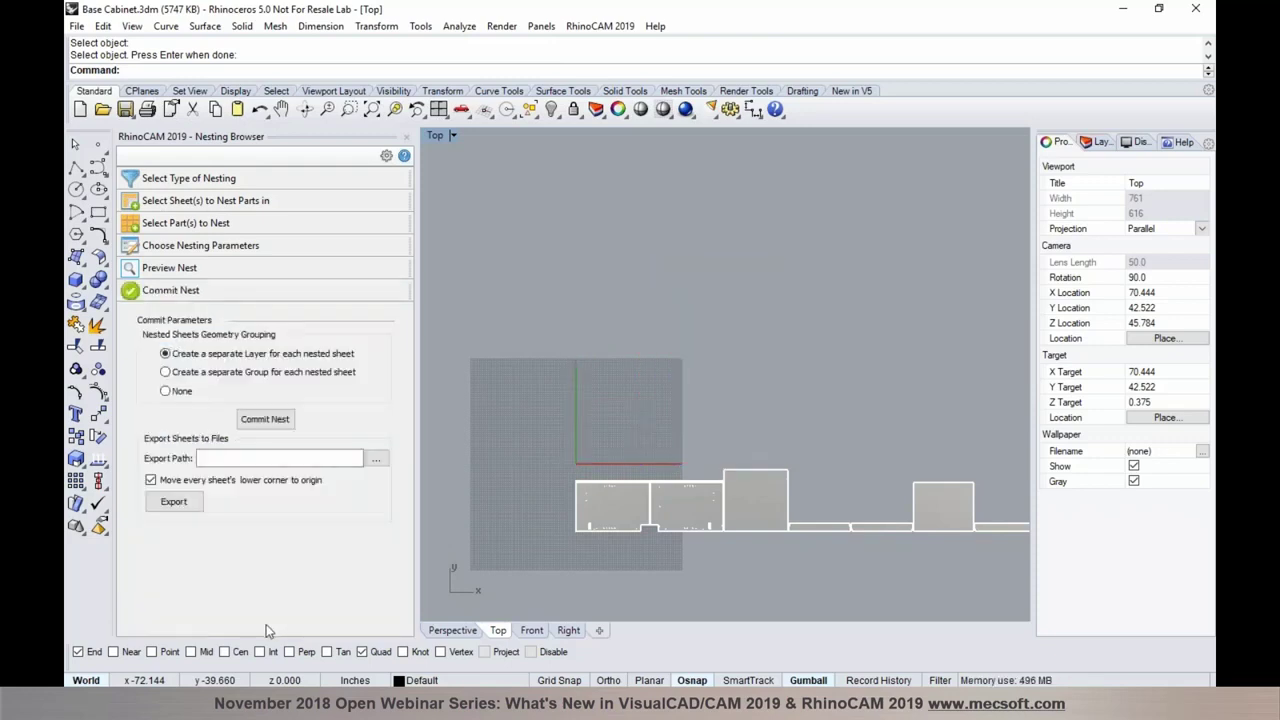
click(263, 421)
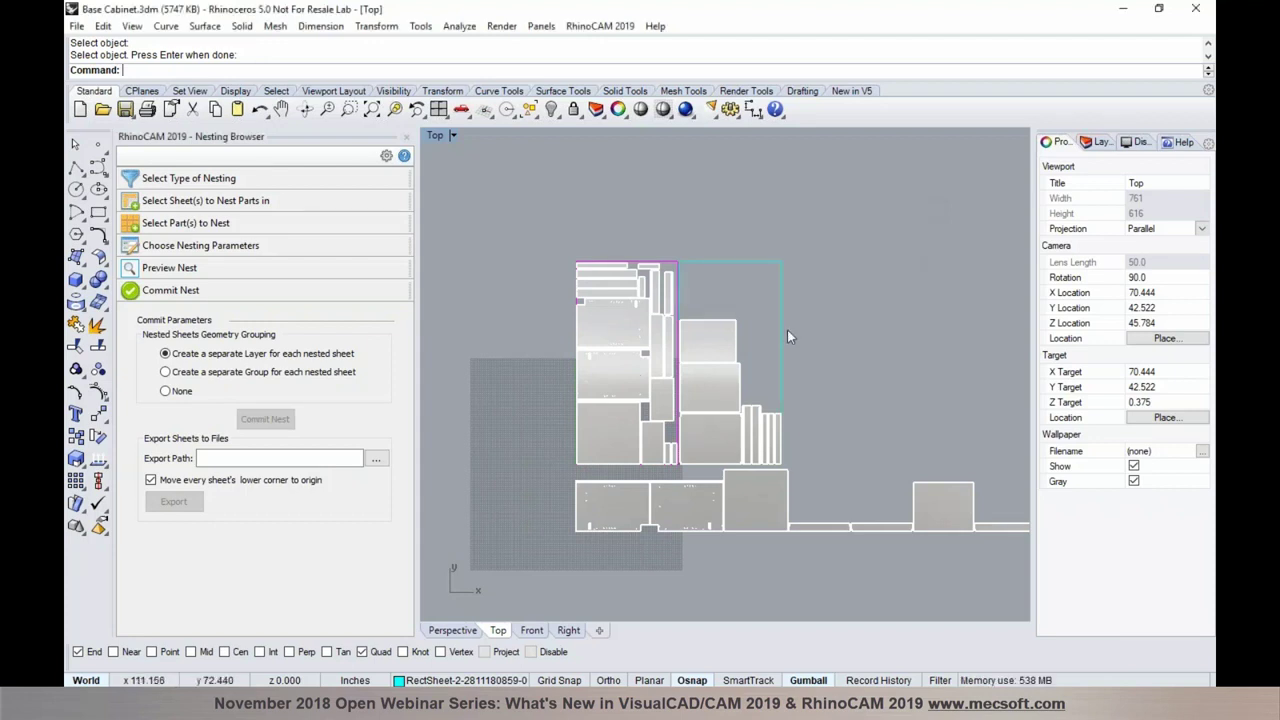
scroll(745, 344, up, 4)
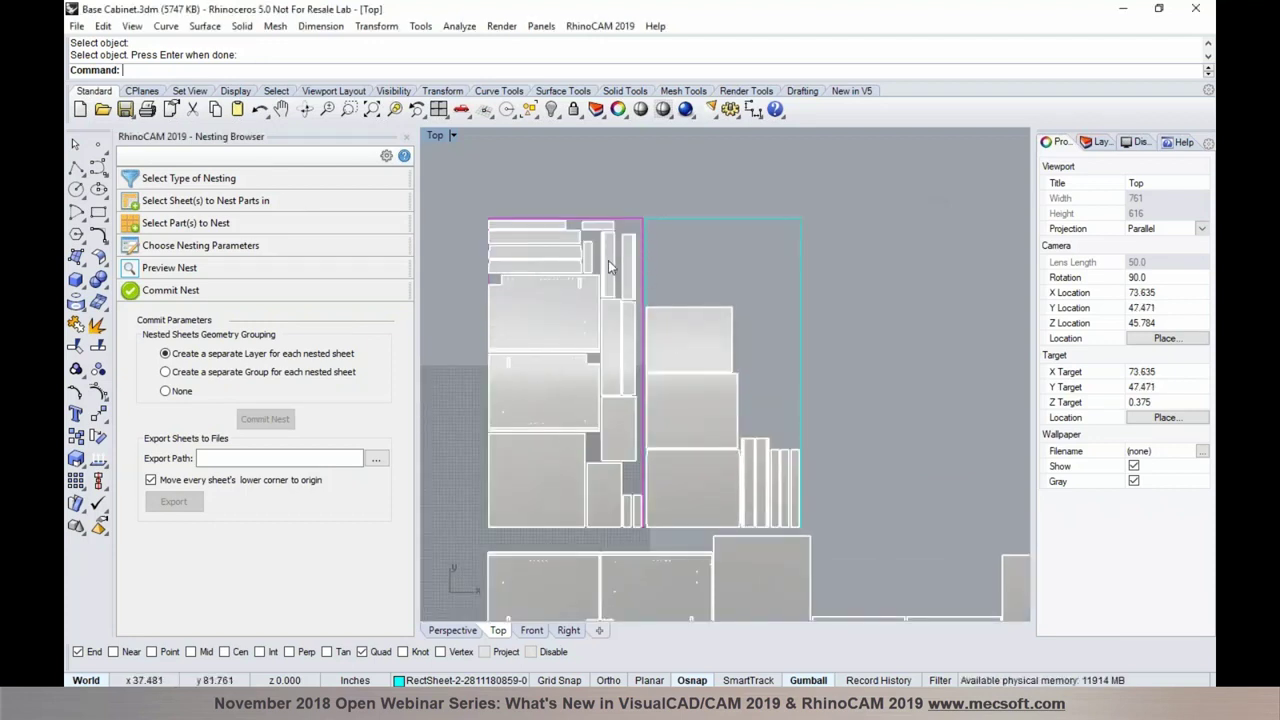
scroll(620, 396, up, 2)
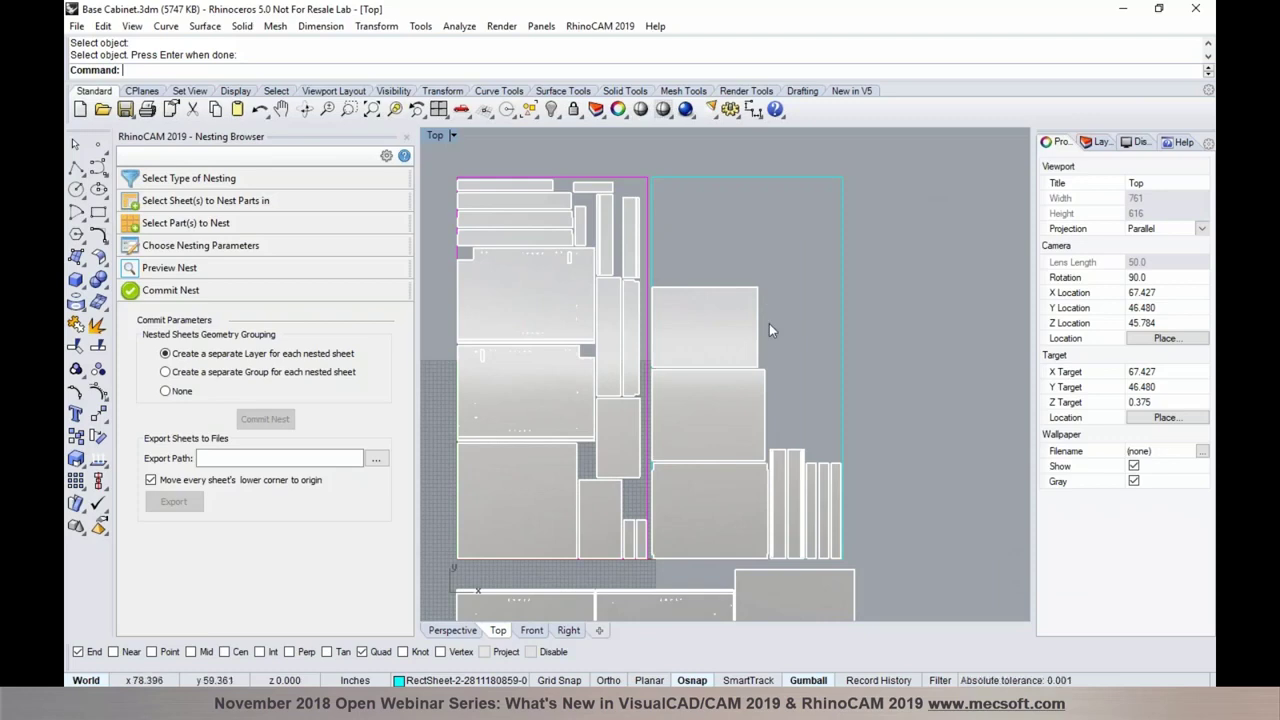
scroll(628, 300, down, 4)
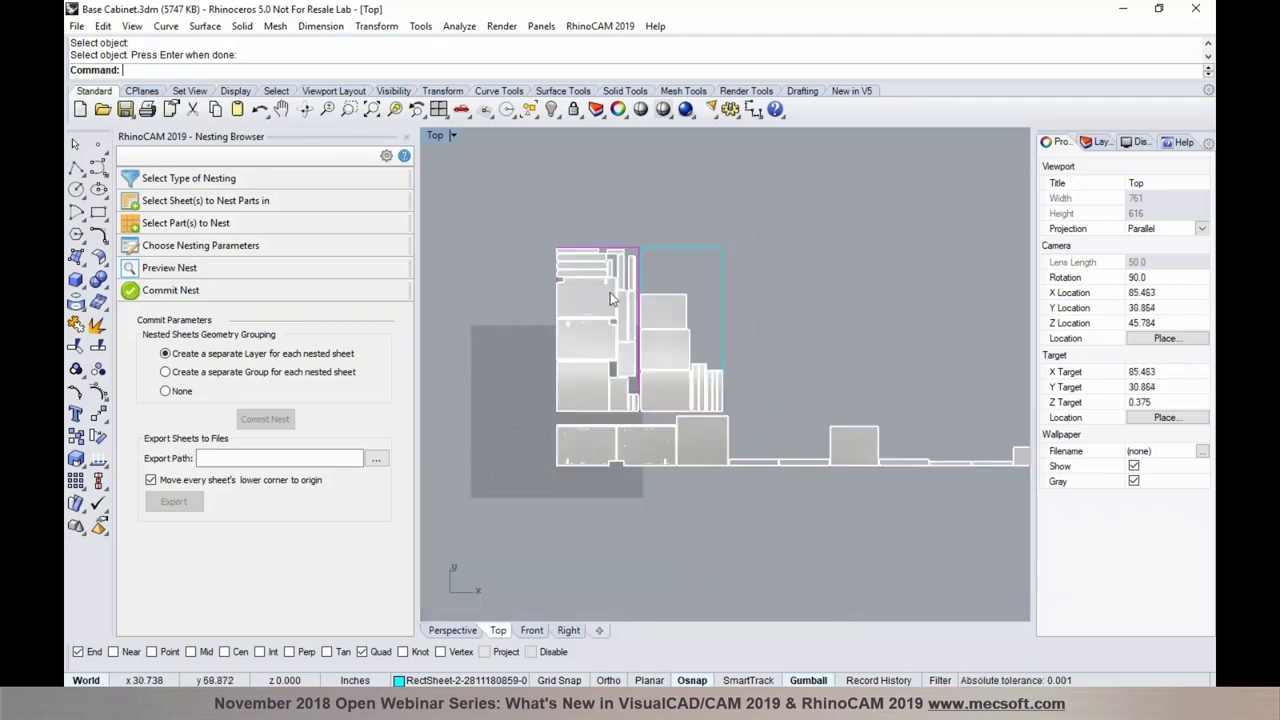
scroll(613, 298, down, 2)
scroll(679, 268, down, 2)
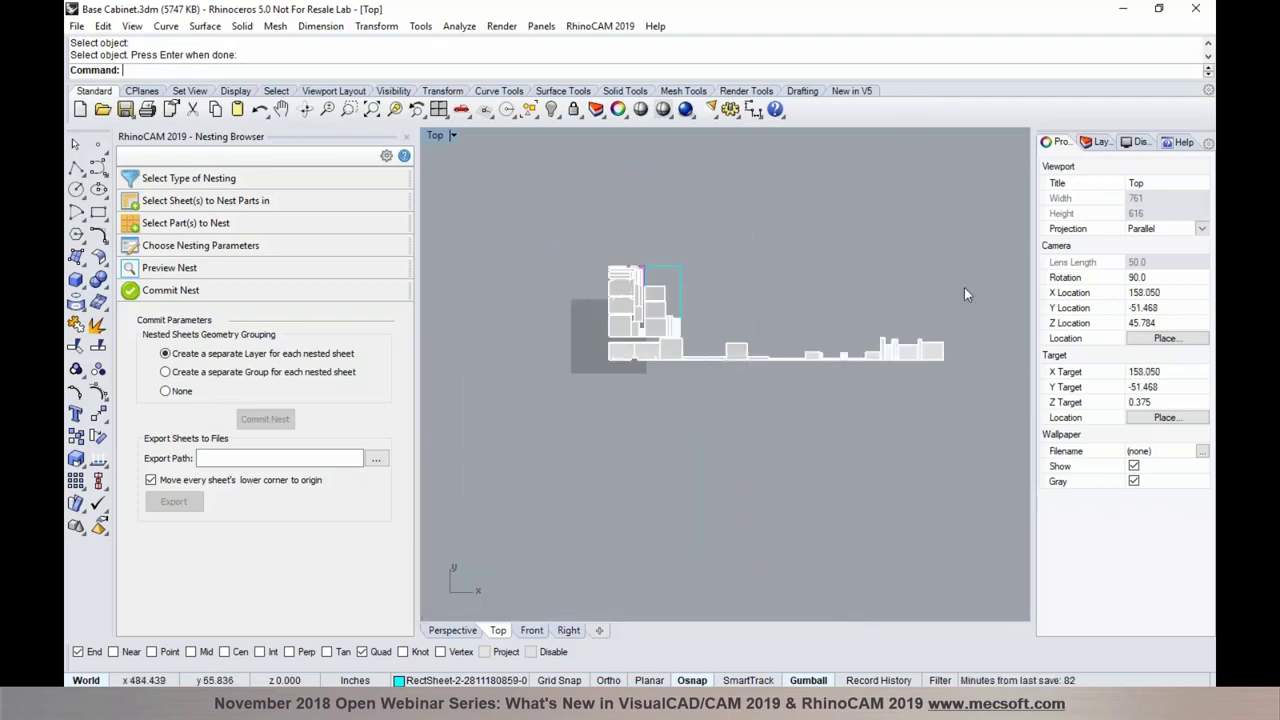
scroll(920, 263, up, 2)
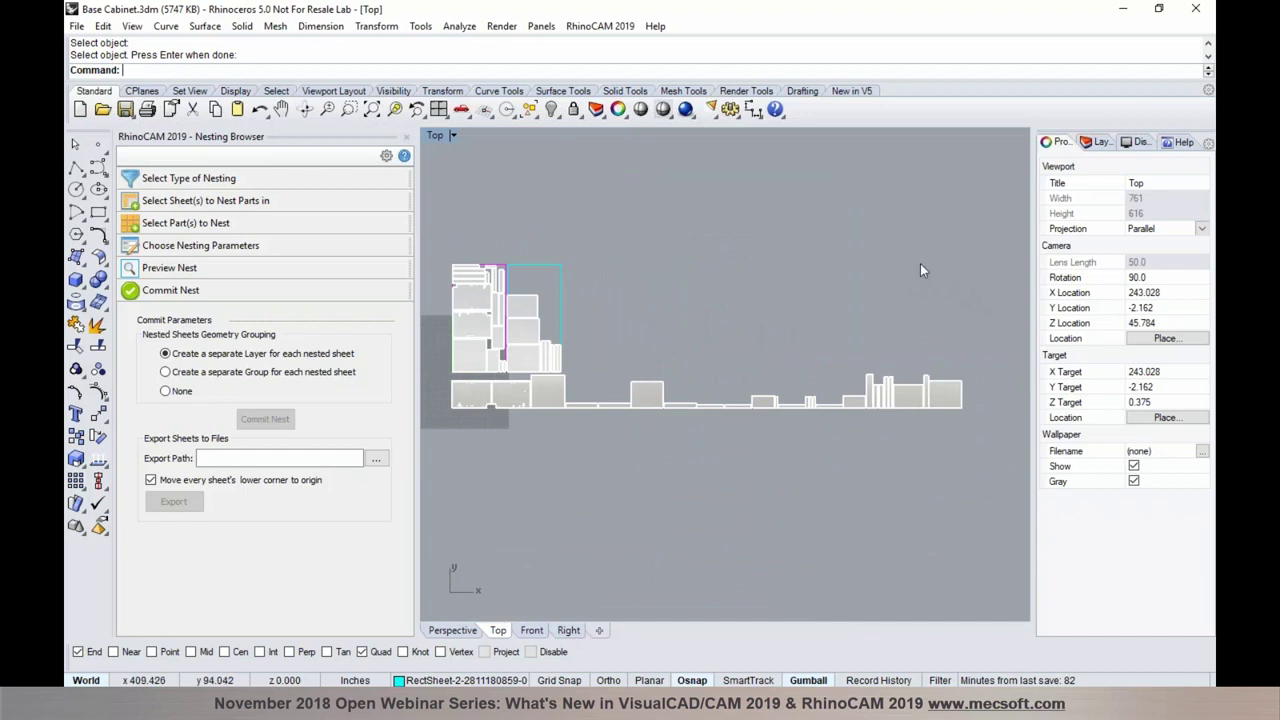
Select the objects on the RectSheet-2 layer to identify its contents, and clear the selection.
click(1100, 142)
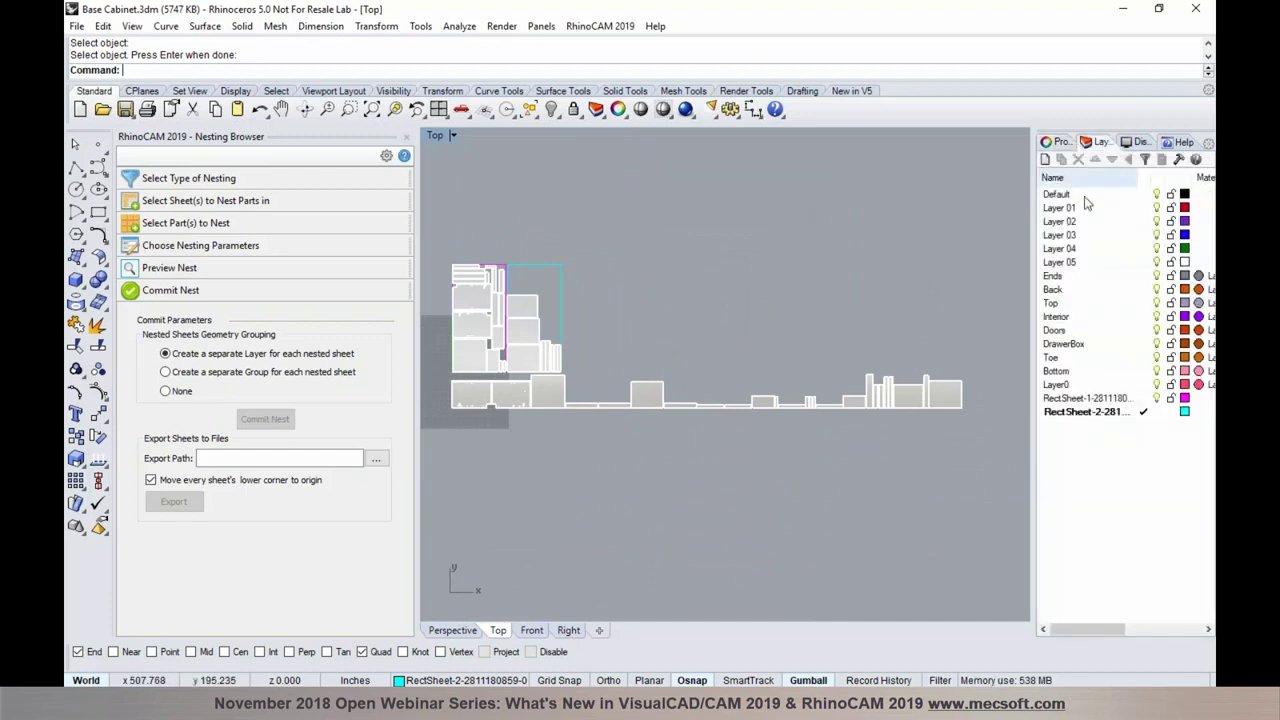
click(1076, 412)
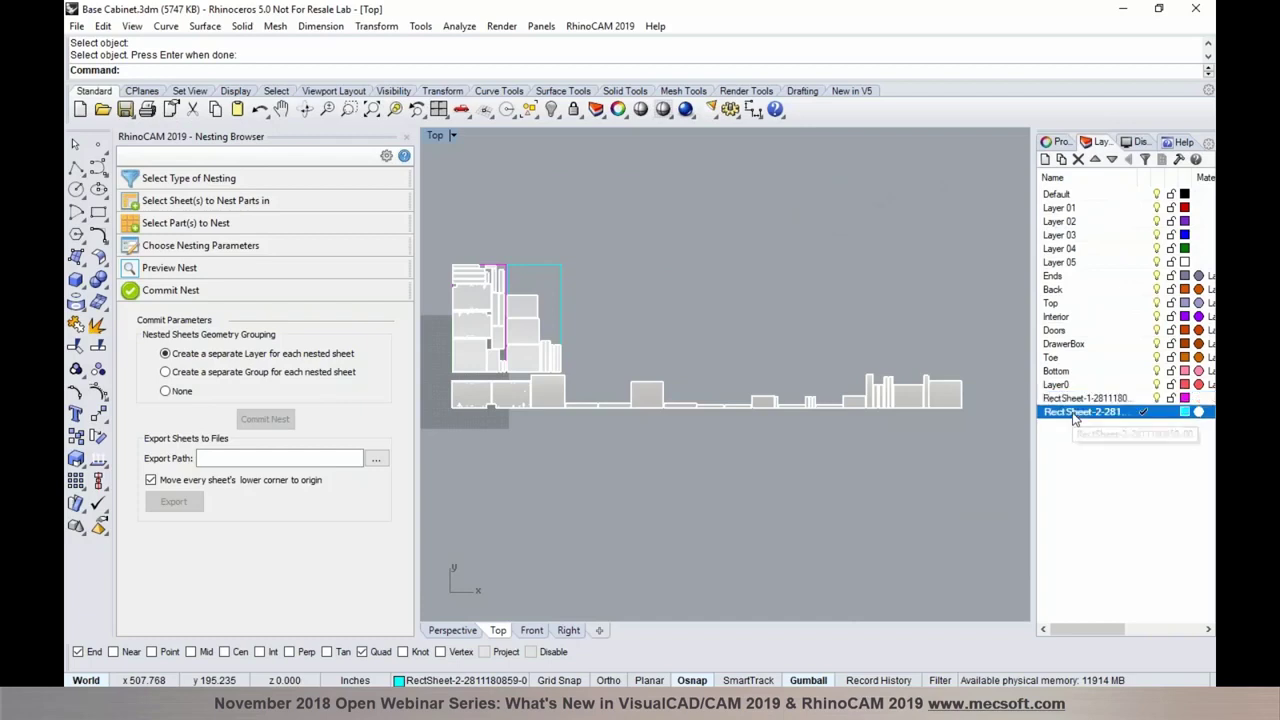
right_click(1072, 420)
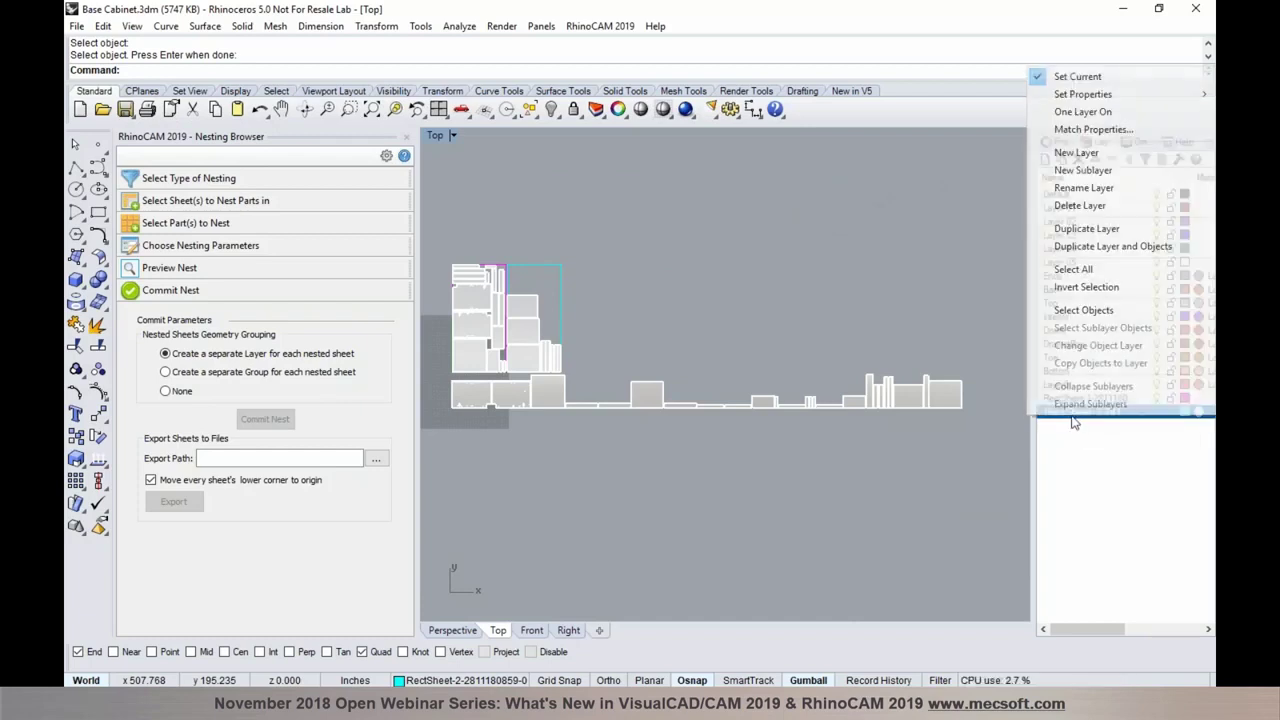
click(1085, 310)
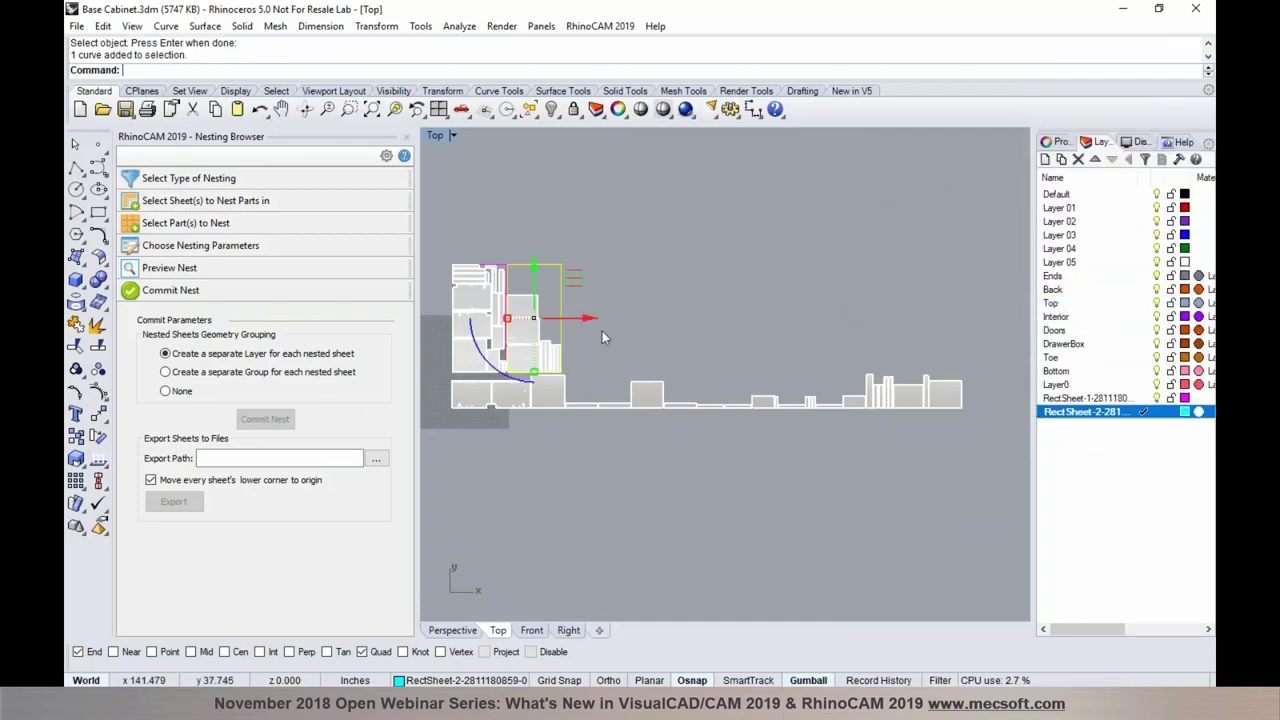
key(Escape)
scroll(454, 244, up, 3)
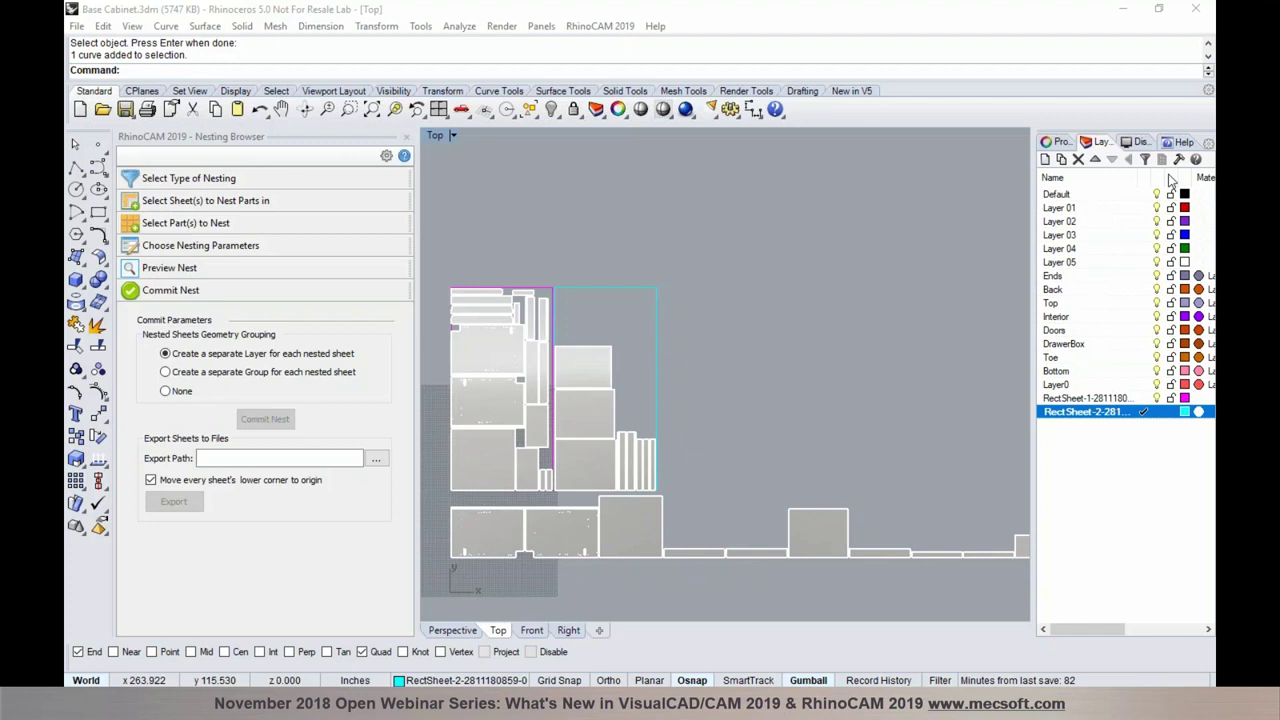
Switch to the browser and open the VisualCAD/CAM product category in the MecSoft e-store.
key(alt+Tab)
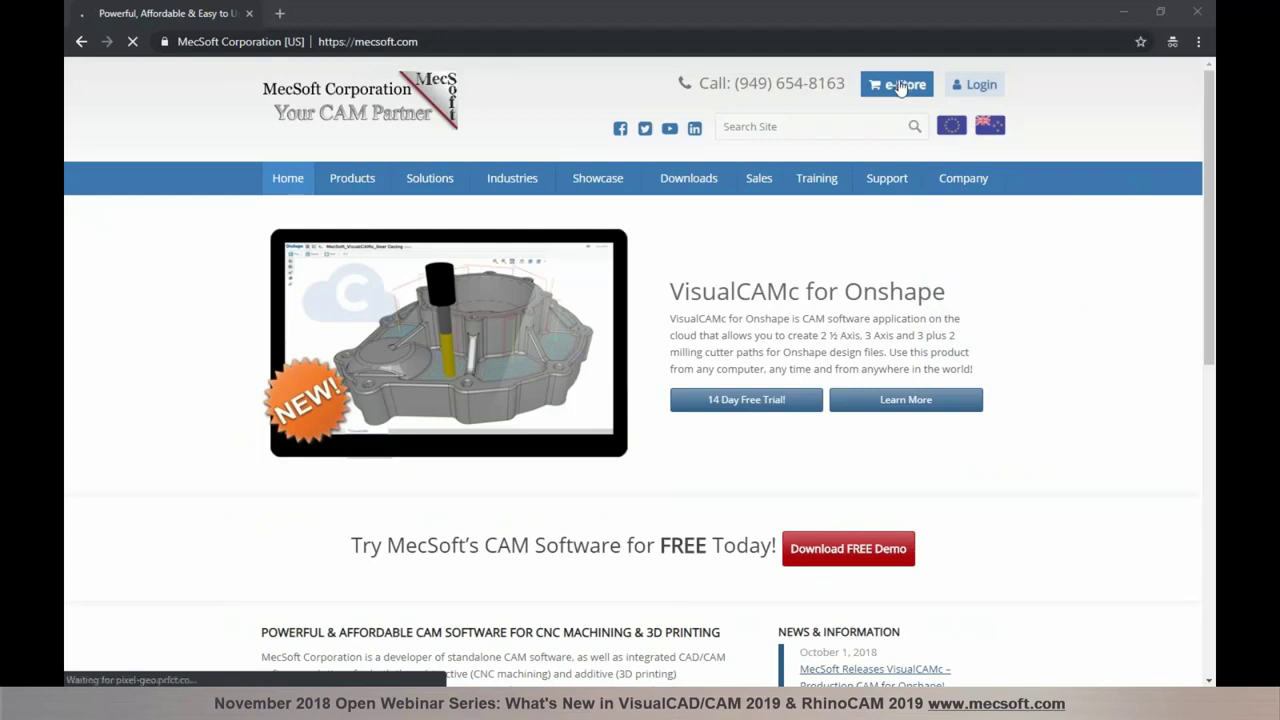
click(900, 85)
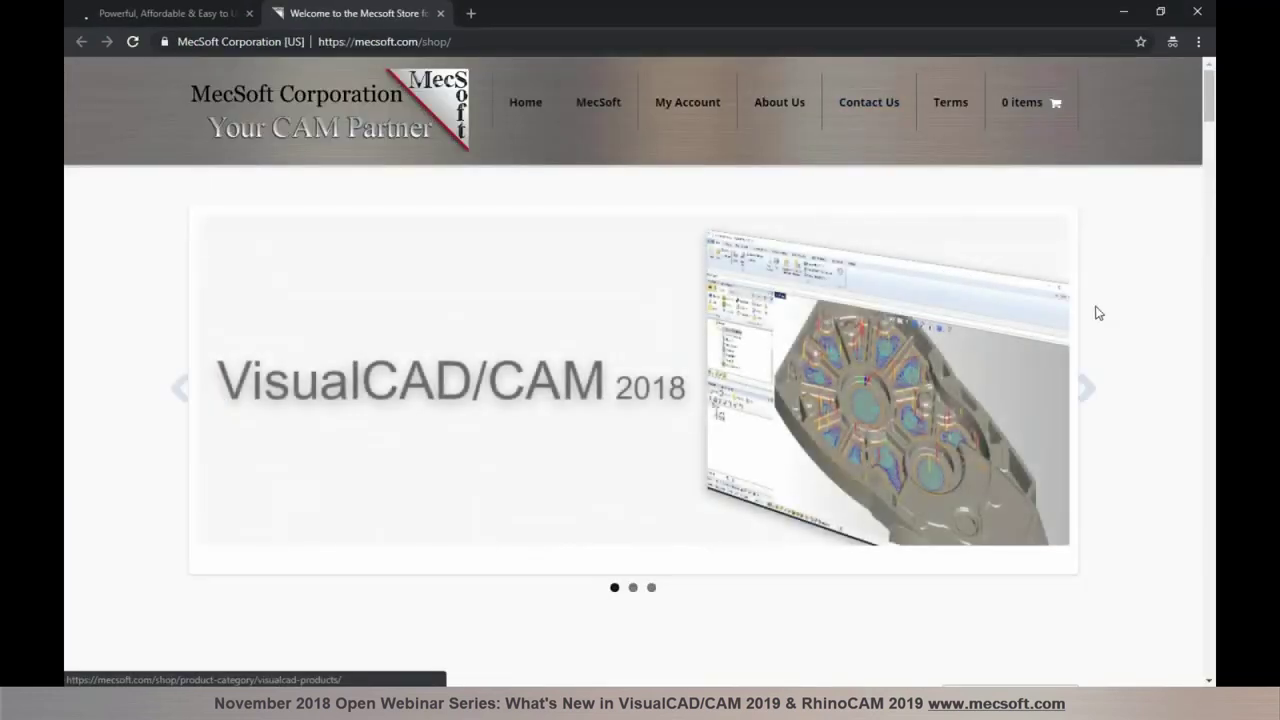
click(593, 346)
Review the VisualCAD/CAM products and their sale prices across the whole category page.
scroll(591, 346, down, 3)
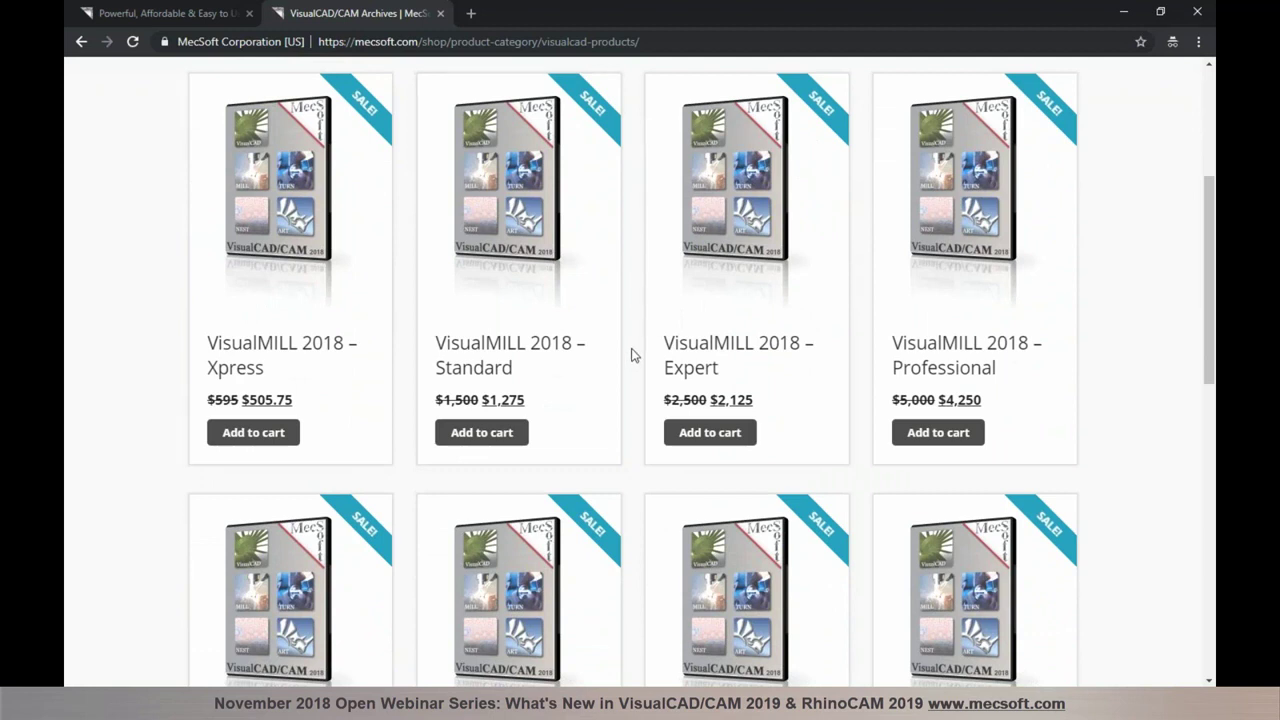
scroll(631, 354, down, 5)
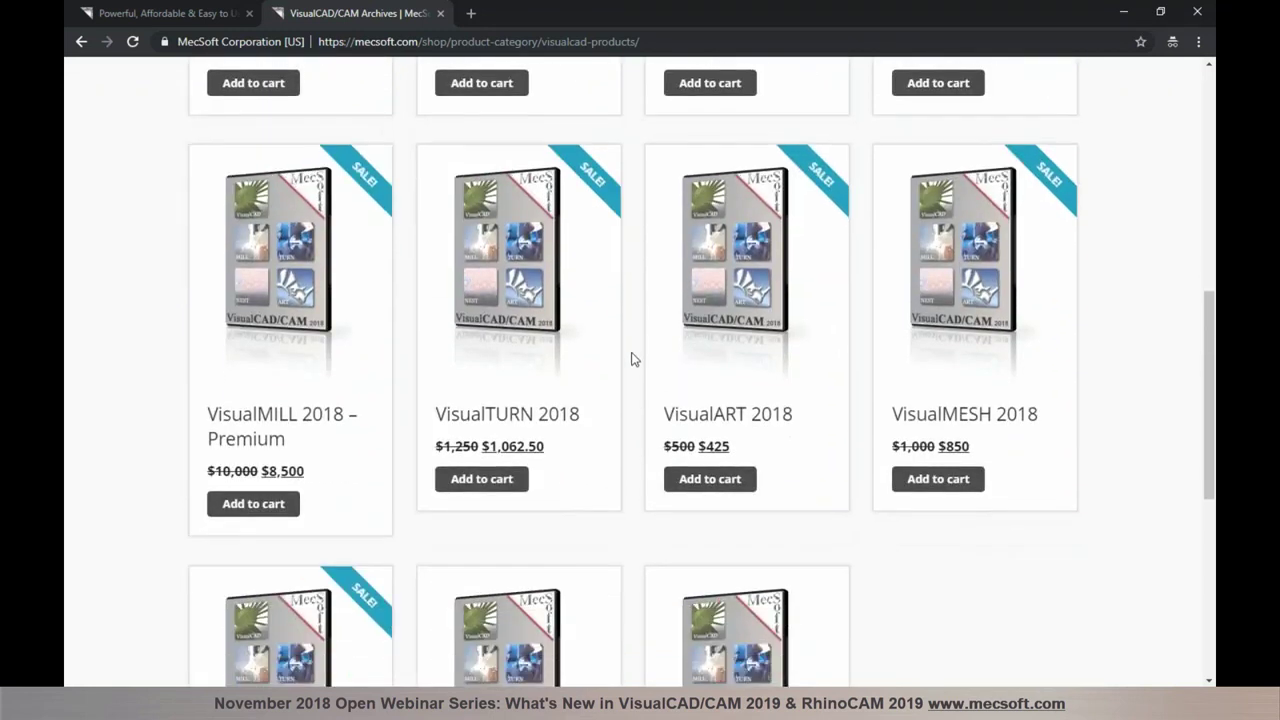
scroll(631, 359, up, 8)
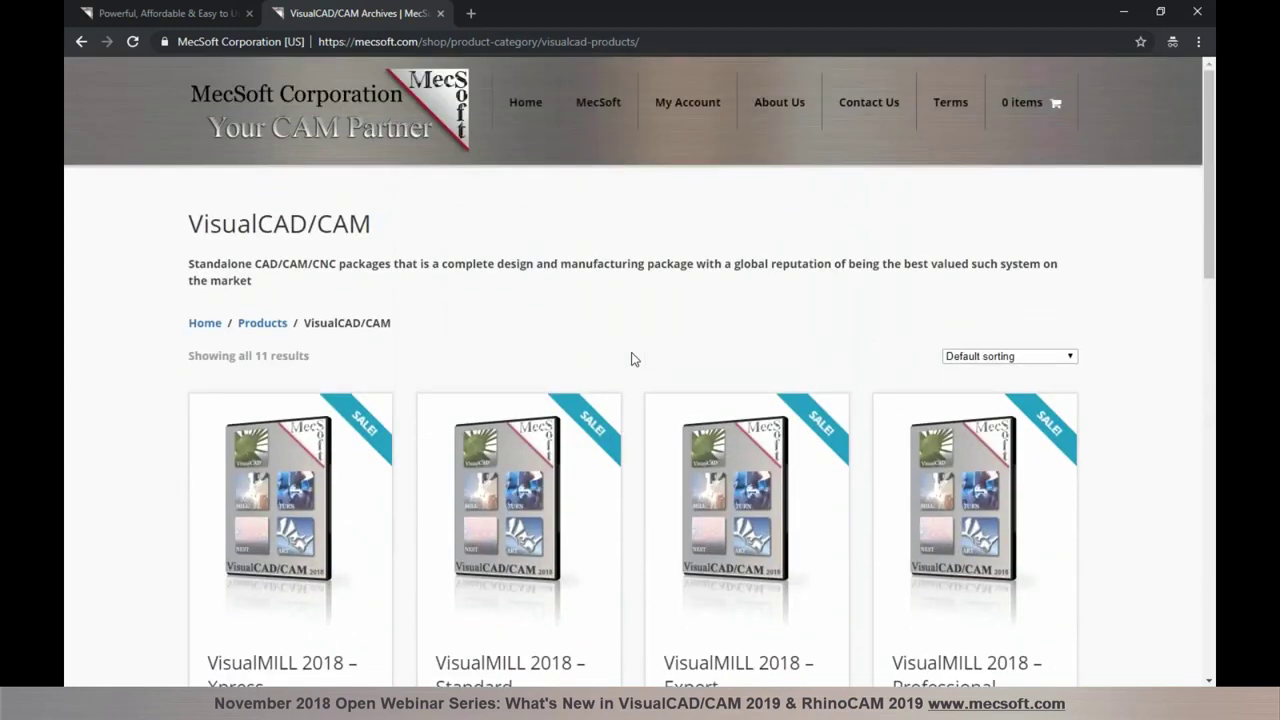
scroll(631, 359, down, 7)
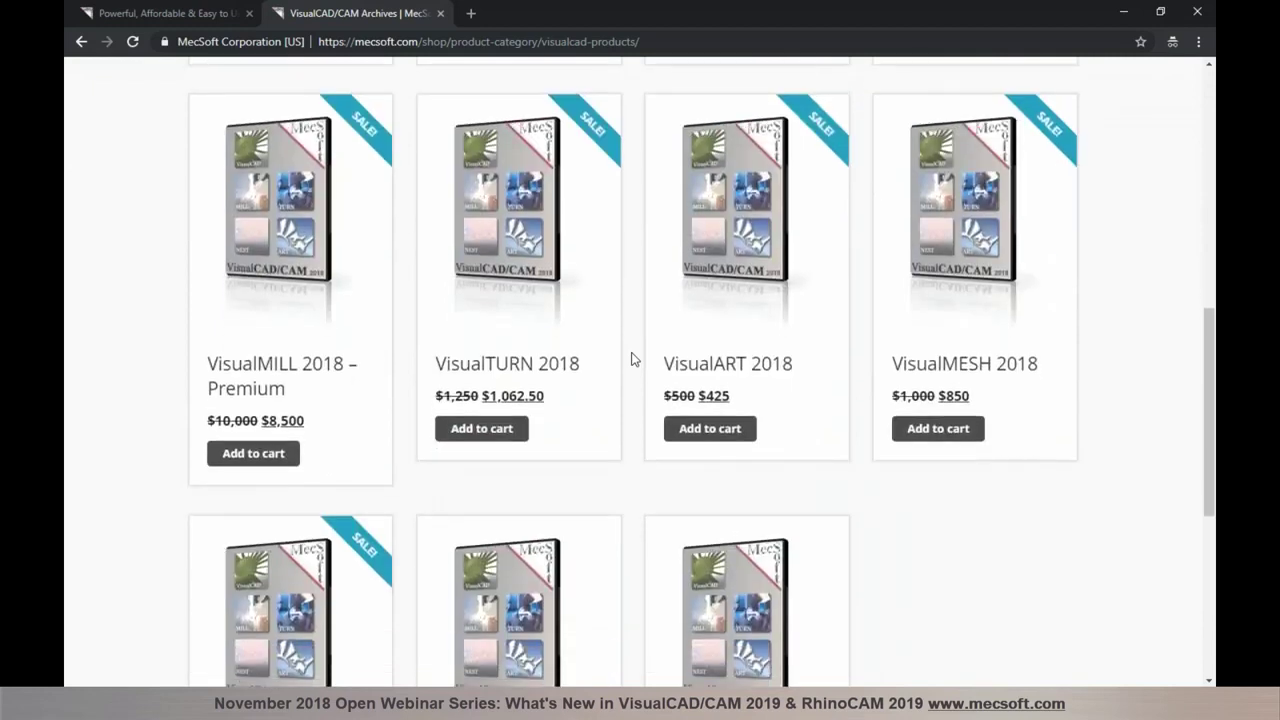
scroll(631, 359, down, 2)
scroll(631, 359, up, 9)
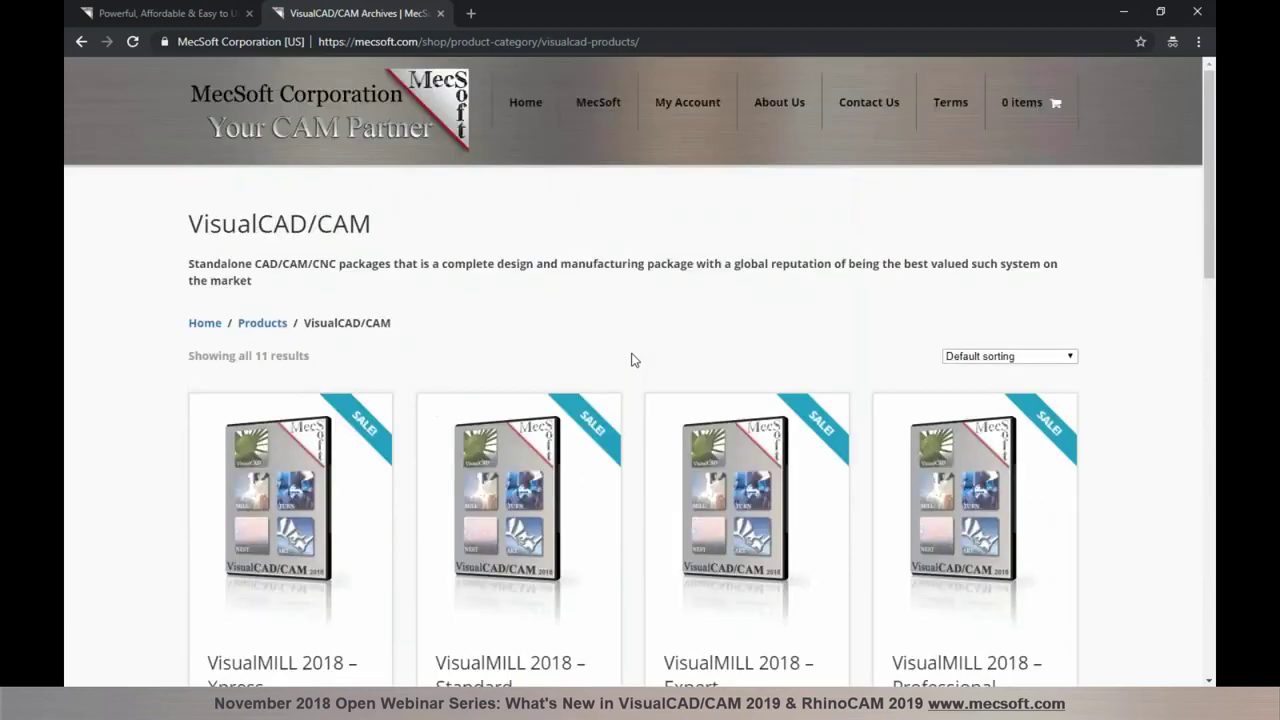
Return to the store's full product listing and open the RhinoCAM product category.
click(263, 323)
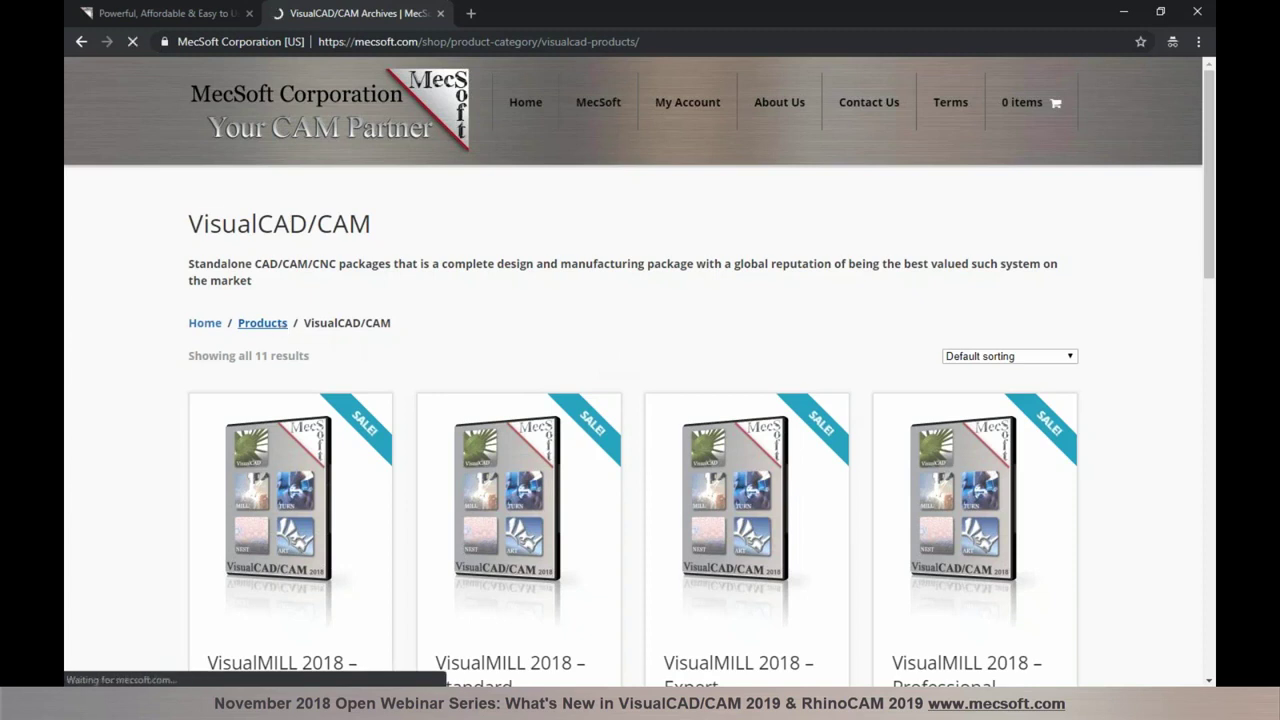
scroll(380, 337, down, 4)
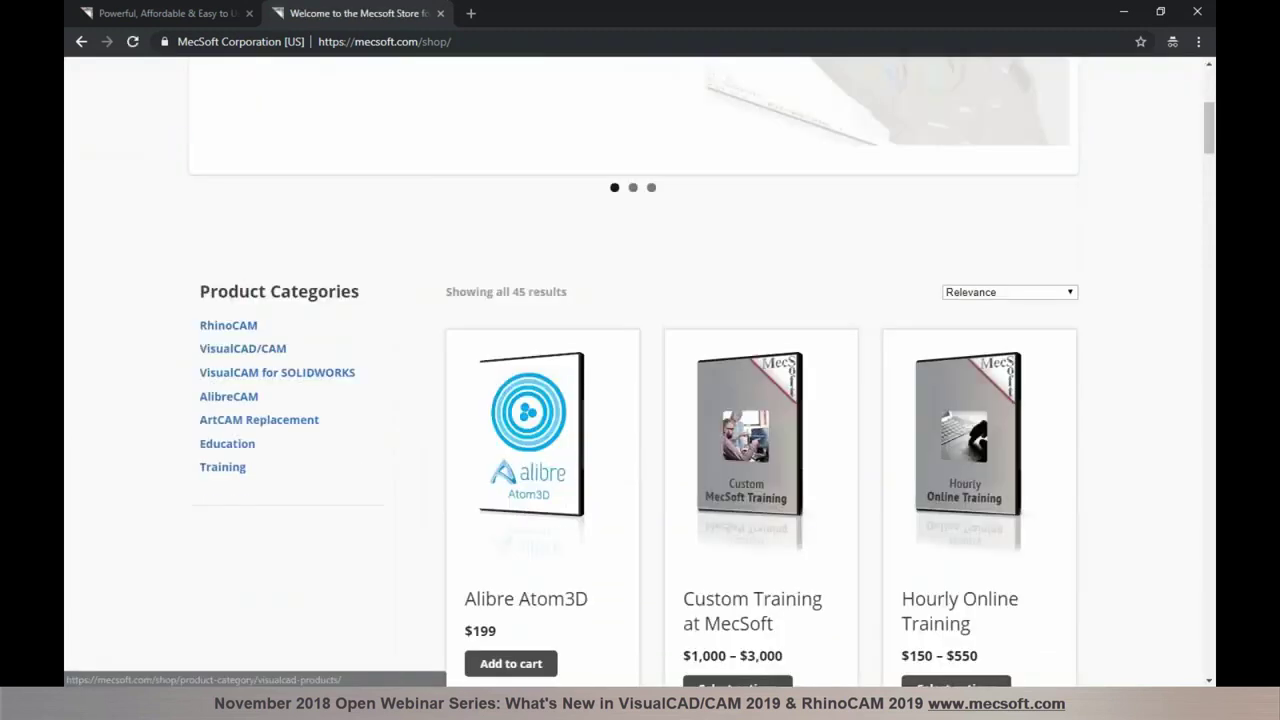
click(238, 325)
Review the RhinoCAM products and their sale prices across the whole category page.
scroll(1148, 468, down, 4)
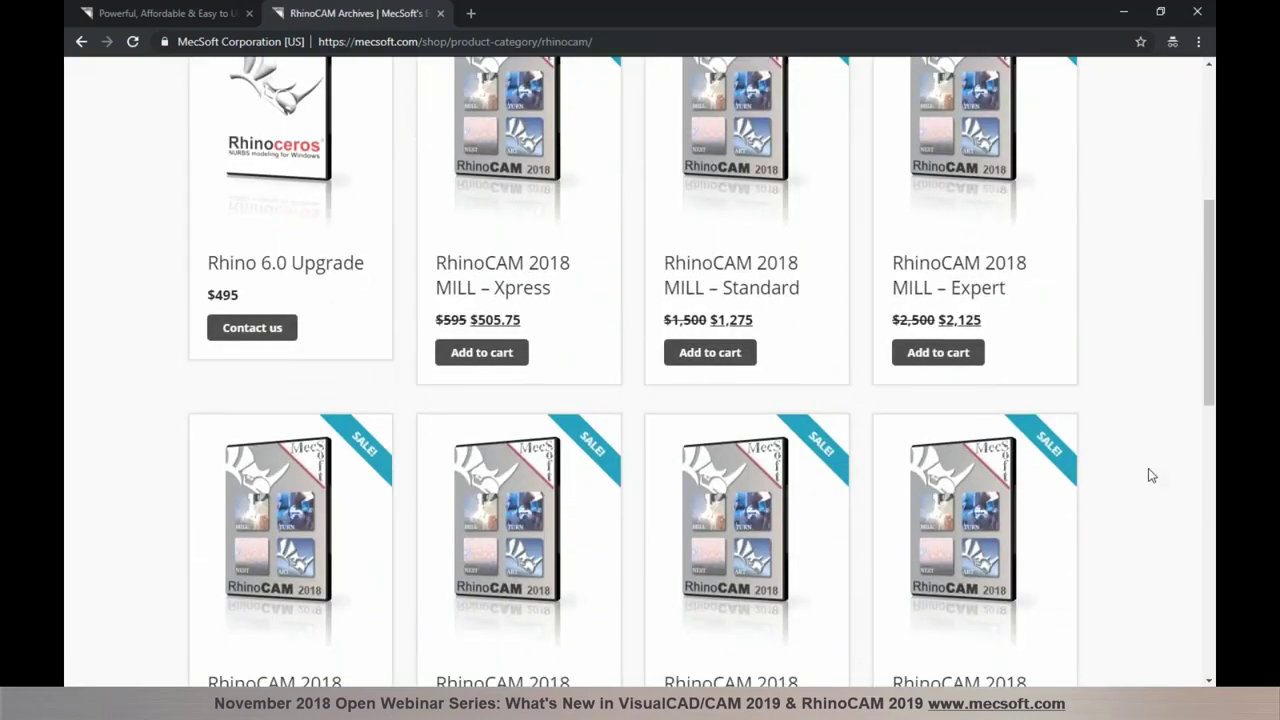
scroll(1148, 468, down, 5)
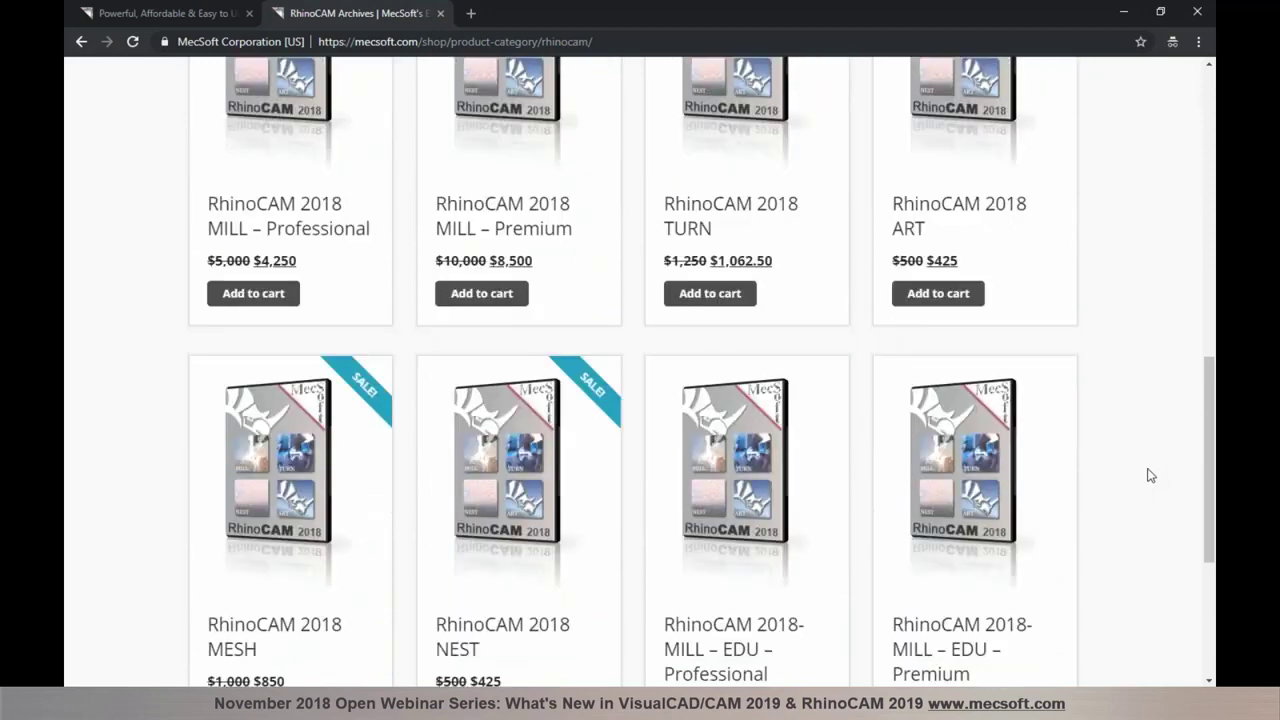
scroll(1150, 475, down, 3)
scroll(1147, 470, up, 7)
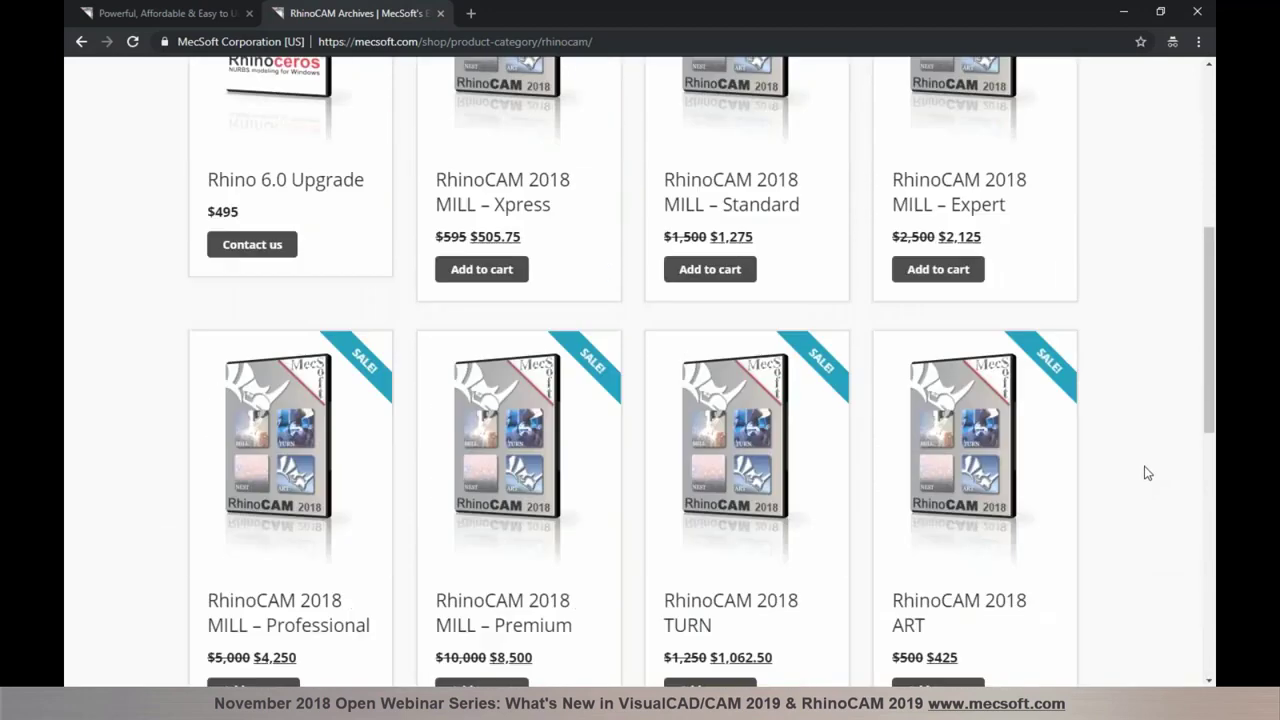
scroll(1148, 472, up, 4)
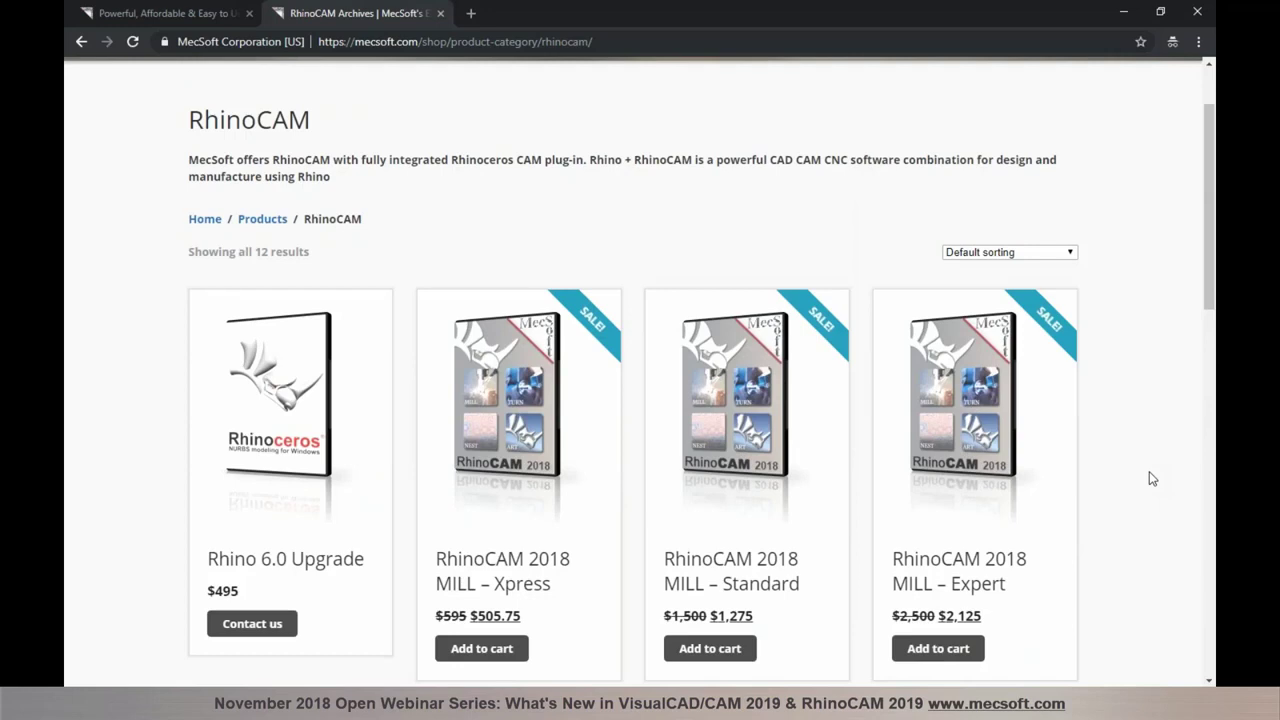
scroll(1149, 471, up, 1)
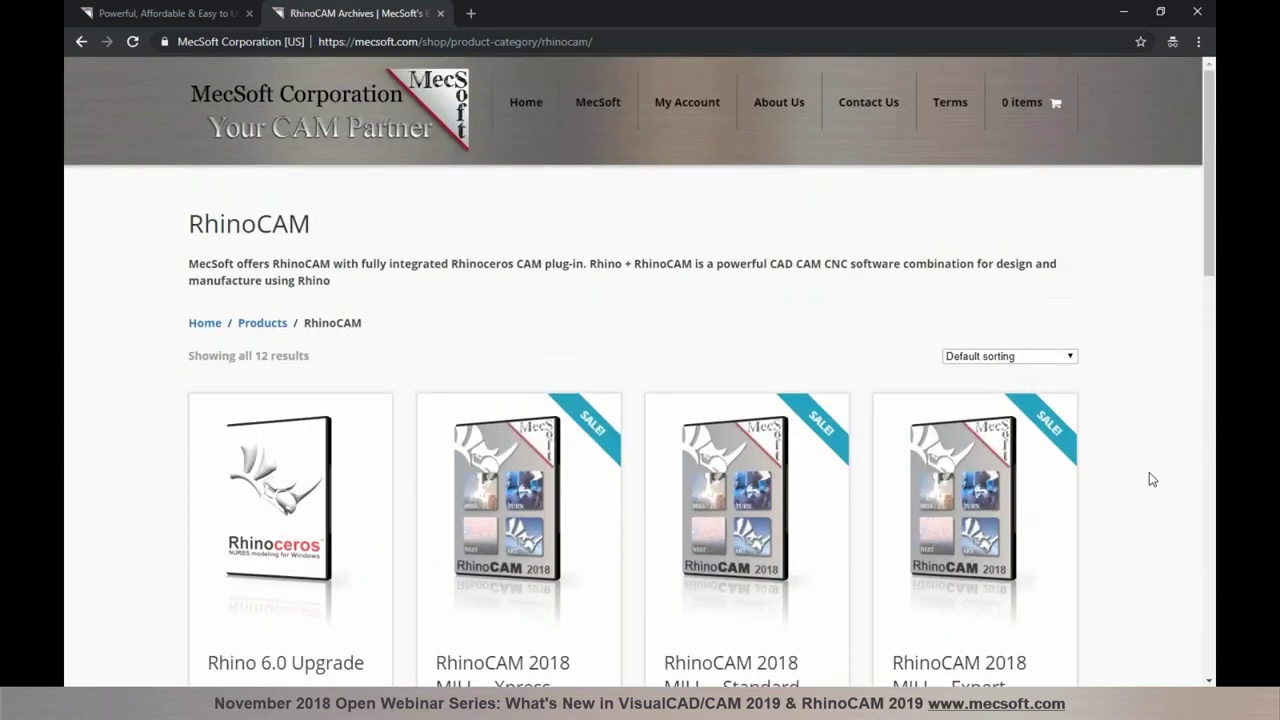
Switch from the browser to the slide presentation showing the Q & A slide.
click(1208, 158)
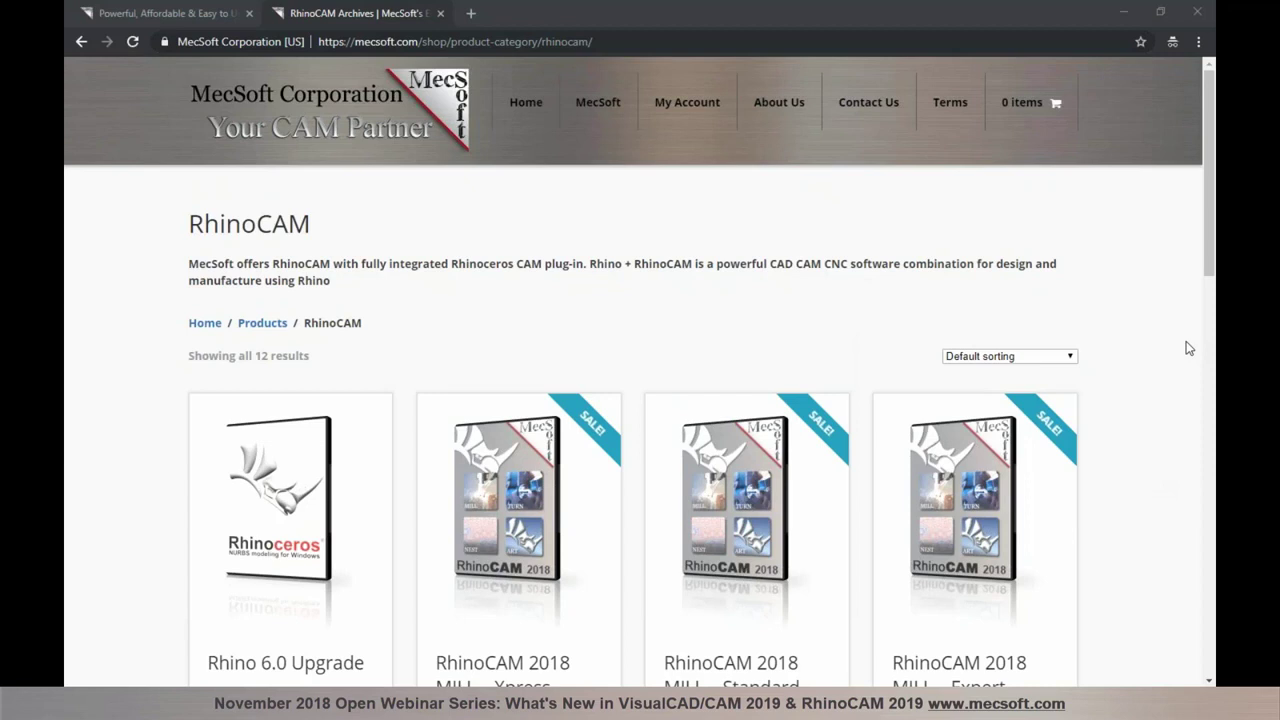
key(alt+Tab)
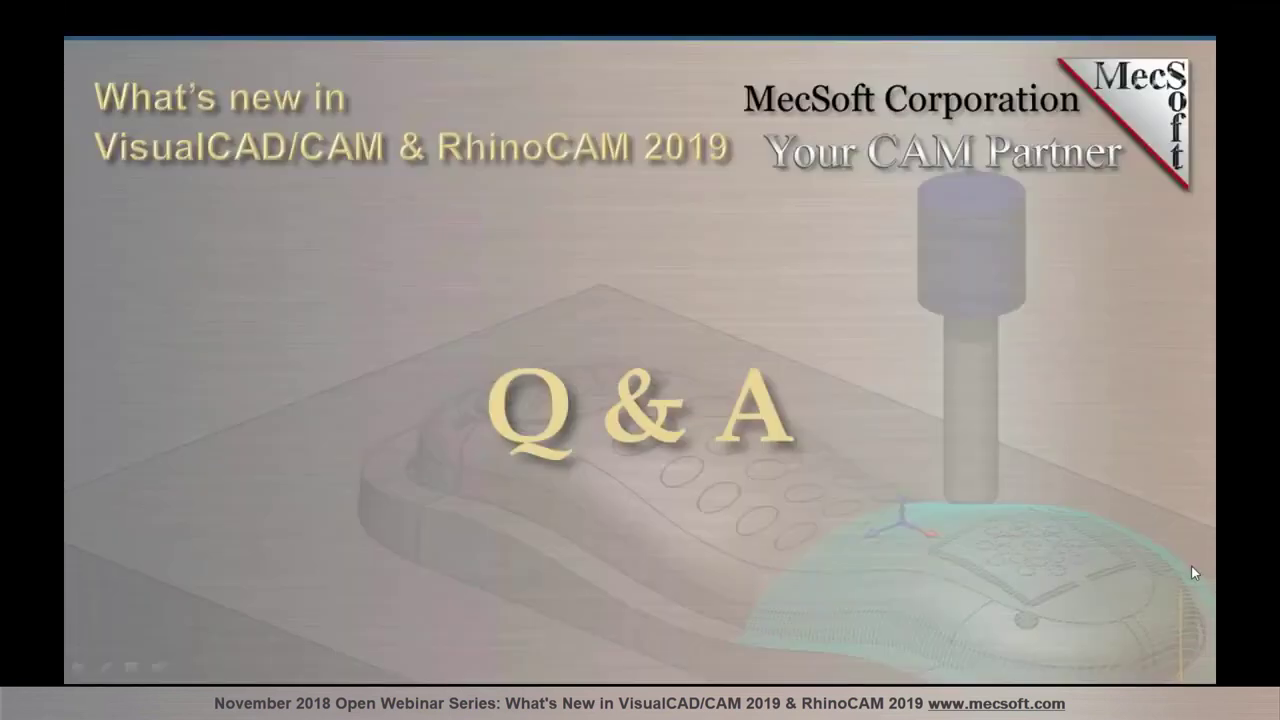